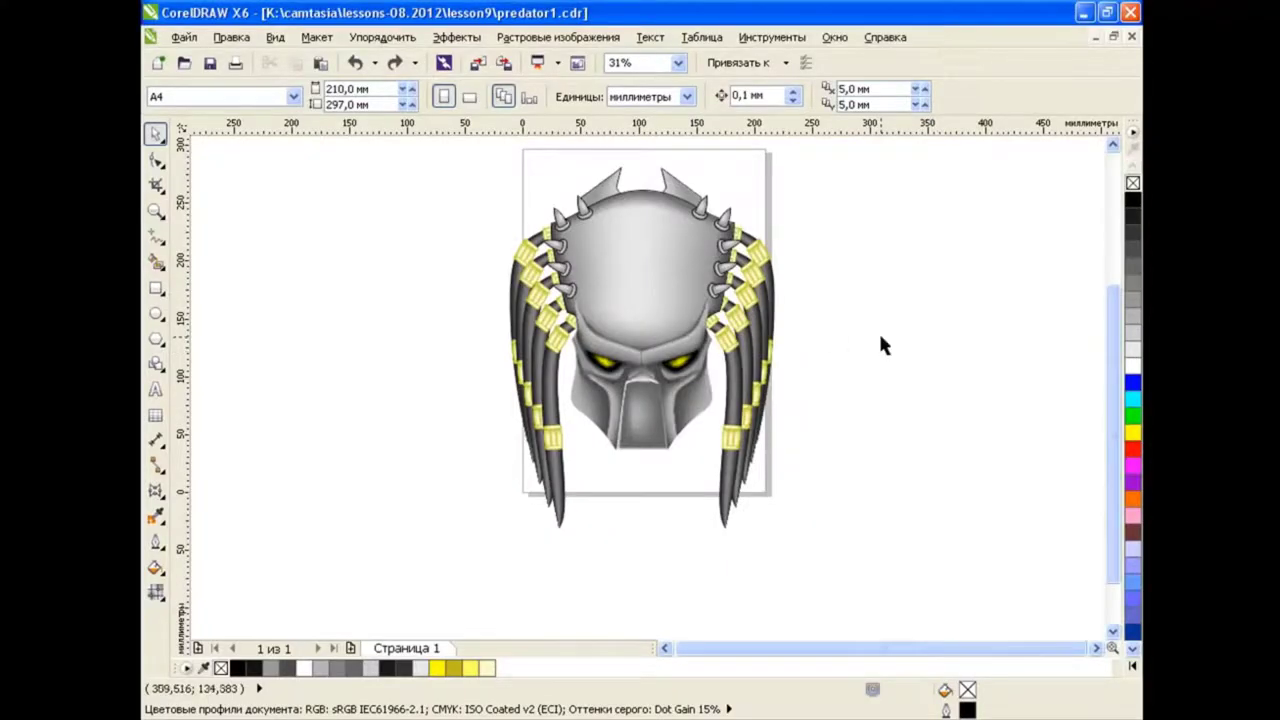
# Scroll through the finished predator1.cdr mask before starting a new blank A4 document
pyautogui.scroll(2, 1000, 346)
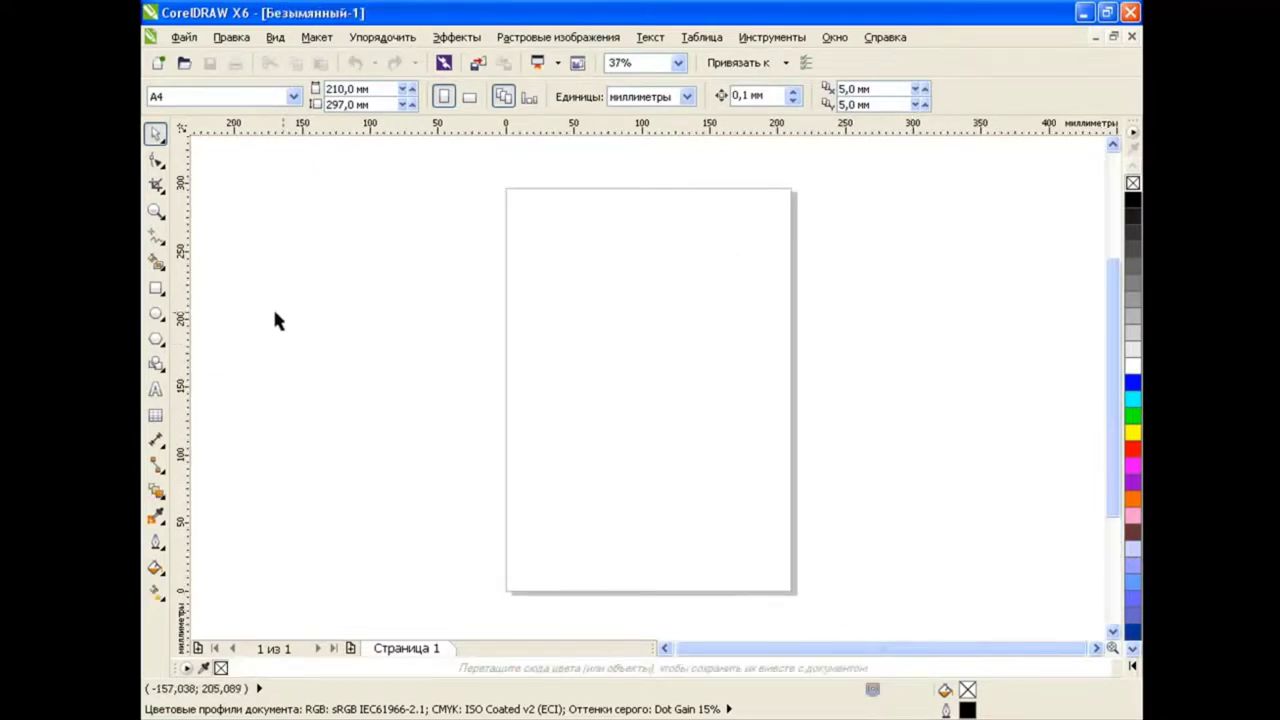
# Draw a tall rectangle, convert it to curves and narrow its top corners into a taper
pyautogui.press('F6')
pyautogui.moveTo(592, 392); pyautogui.dragTo(717, 576)
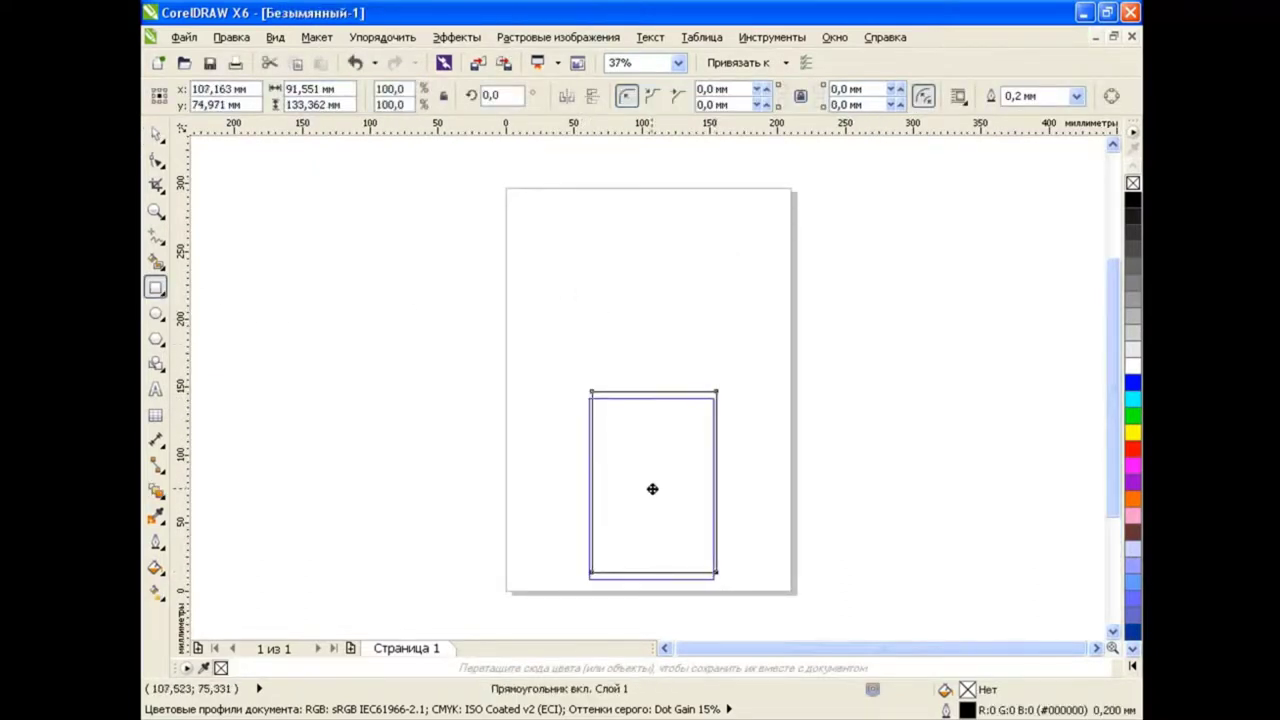
pyautogui.moveTo(654, 484); pyautogui.dragTo(648, 490)
pyautogui.hotkey('ctrl', 'q')
pyautogui.press('F10')
pyautogui.moveTo(565, 378)
pyautogui.mouseDown()
pyautogui.moveTo(735, 420)
pyautogui.moveTo(691, 401)
pyautogui.mouseUp()
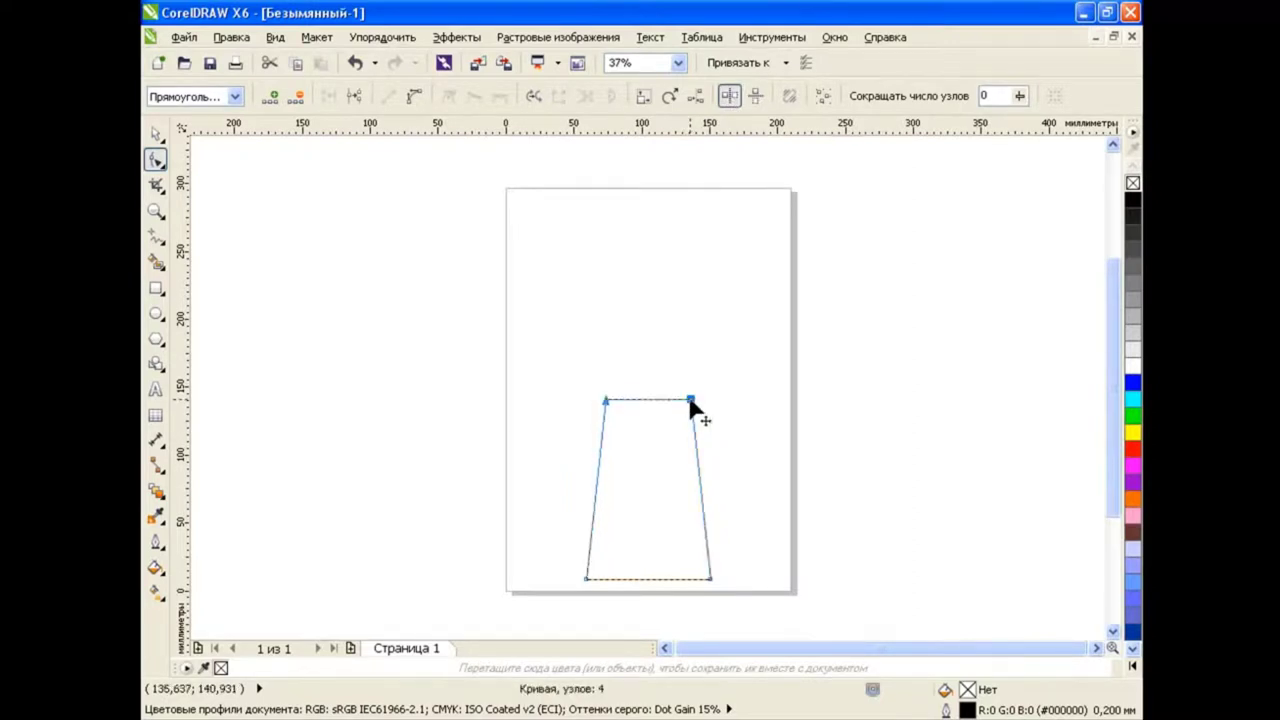
pyautogui.click(157, 135)
pyautogui.click(548, 410)
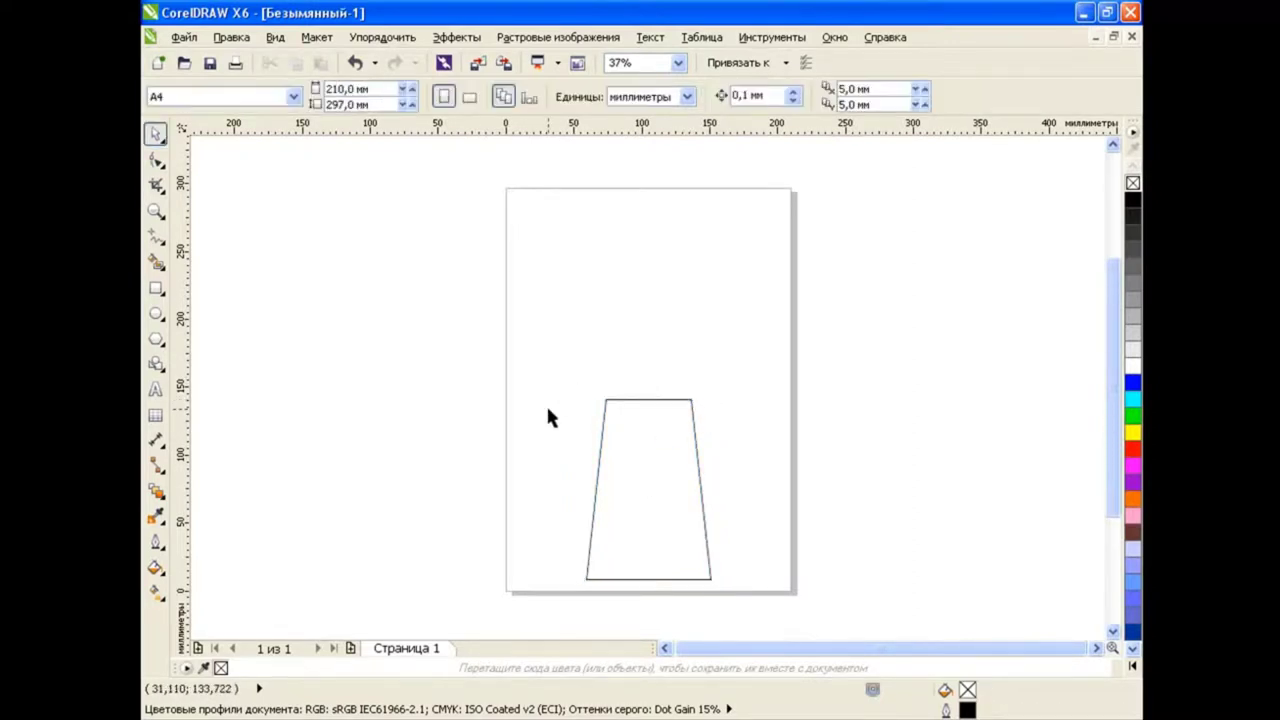
# Add a pointed peak to the panel's top edge and draw a wide rectangle above it
pyautogui.click(648, 401)
pyautogui.rightClick(648, 401)
pyautogui.click(680, 83)
pyautogui.moveTo(648, 401); pyautogui.dragTo(648, 370)
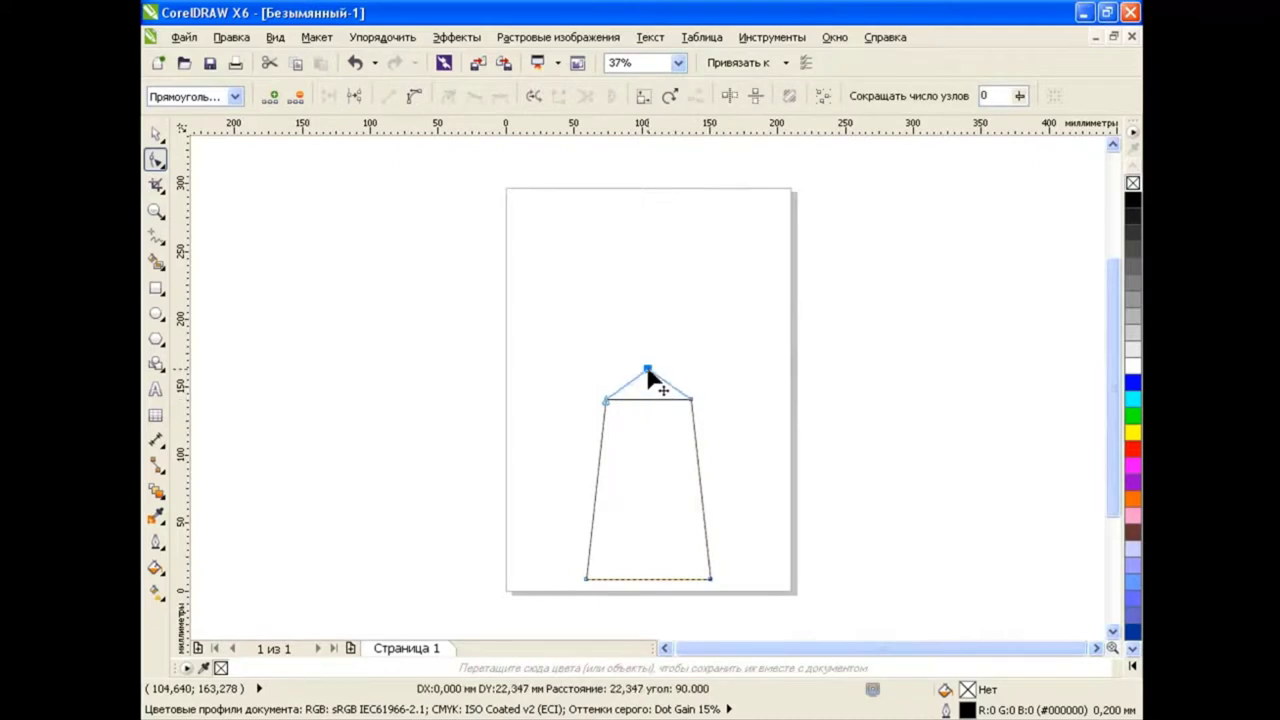
pyautogui.click(349, 477)
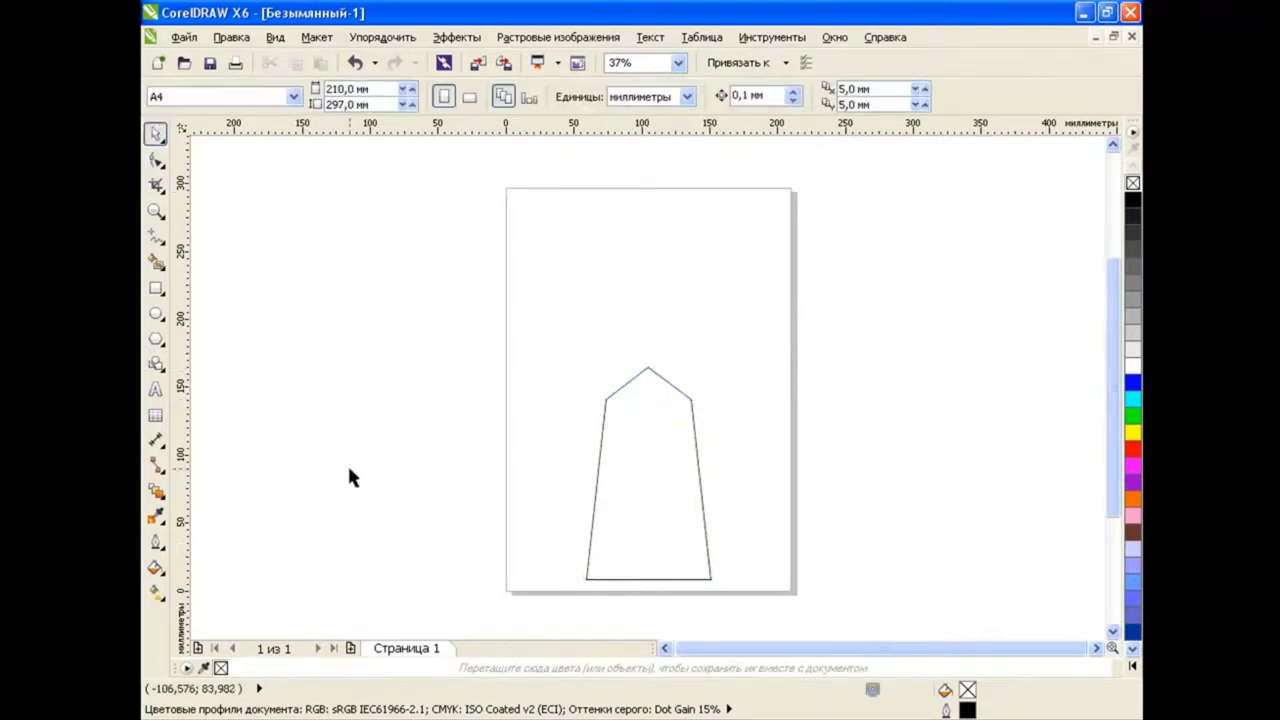
pyautogui.click(155, 288)
pyautogui.moveTo(647, 300); pyautogui.dragTo(881, 348)
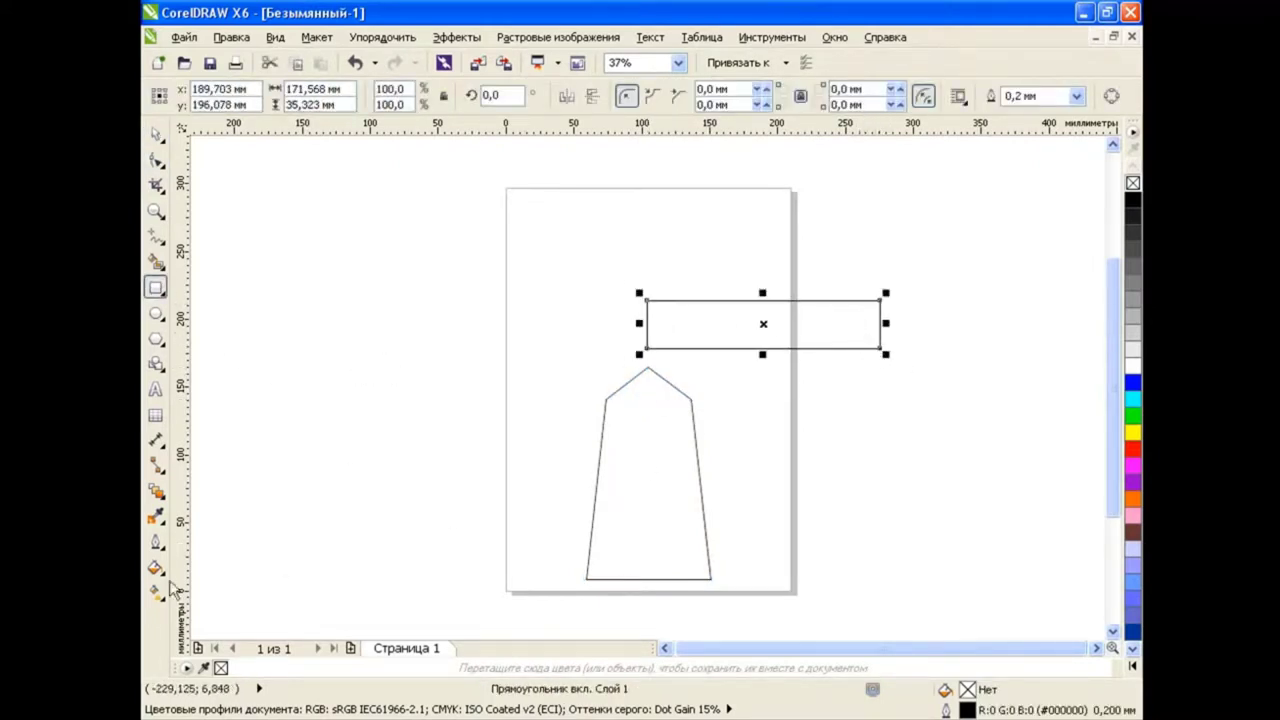
# Give the wide rectangle a mesh fill and raise its right corners into a tapered end
pyautogui.click(158, 592)
pyautogui.press('m')
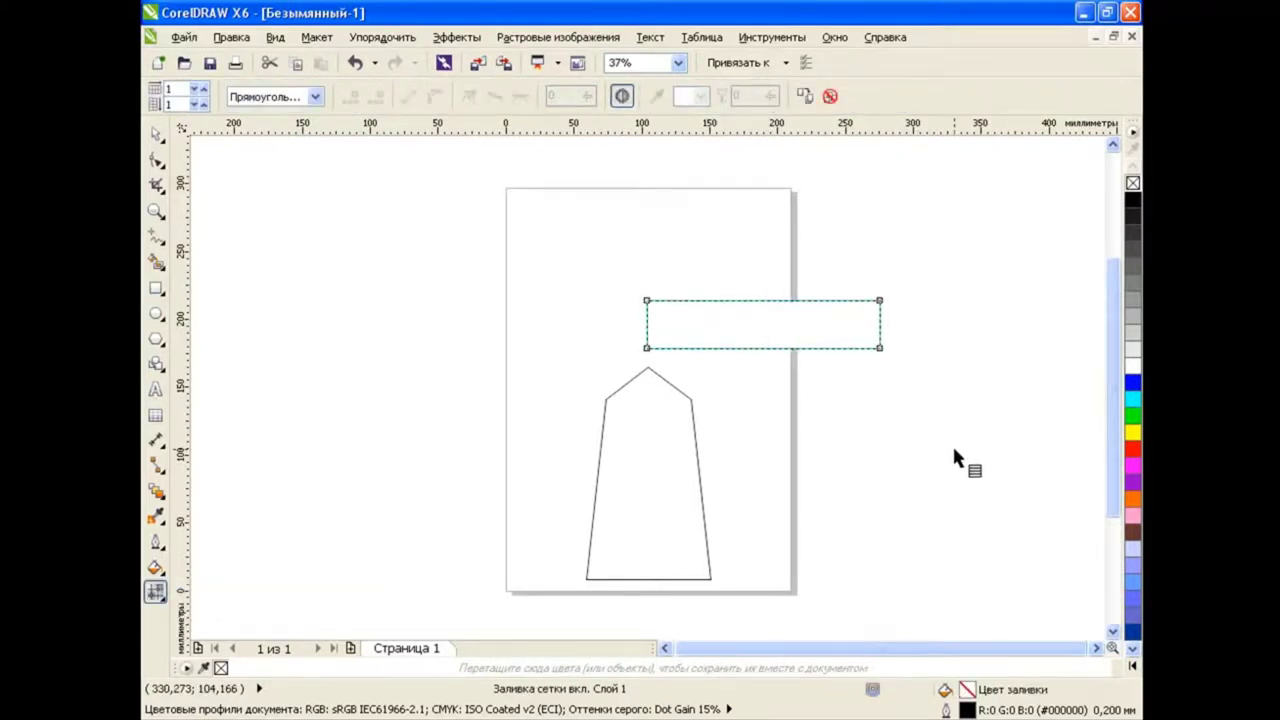
pyautogui.click(647, 348)
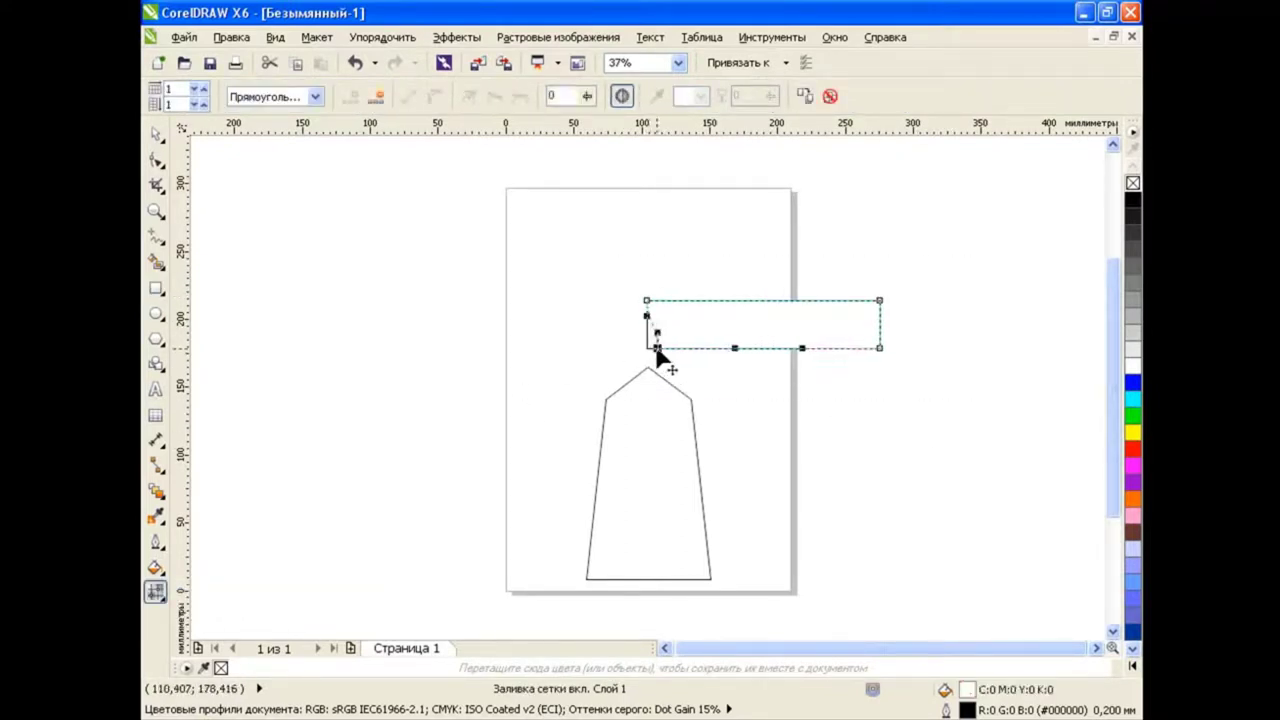
pyautogui.click(648, 301)
pyautogui.moveTo(660, 352); pyautogui.dragTo(663, 351)
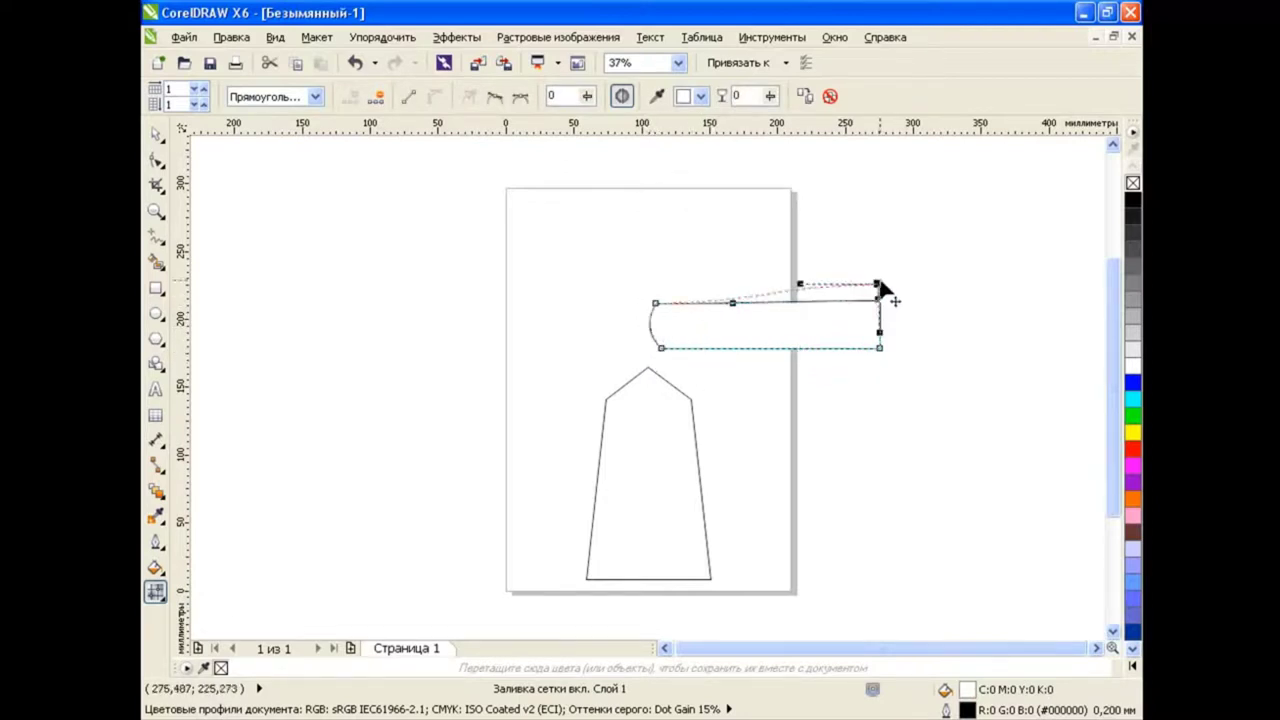
pyautogui.moveTo(880, 287); pyautogui.dragTo(876, 186)
pyautogui.moveTo(884, 352)
pyautogui.mouseDown()
pyautogui.moveTo(888, 223)
pyautogui.moveTo(866, 322)
pyautogui.moveTo(749, 357)
pyautogui.moveTo(834, 337)
pyautogui.moveTo(820, 355)
pyautogui.mouseUp()
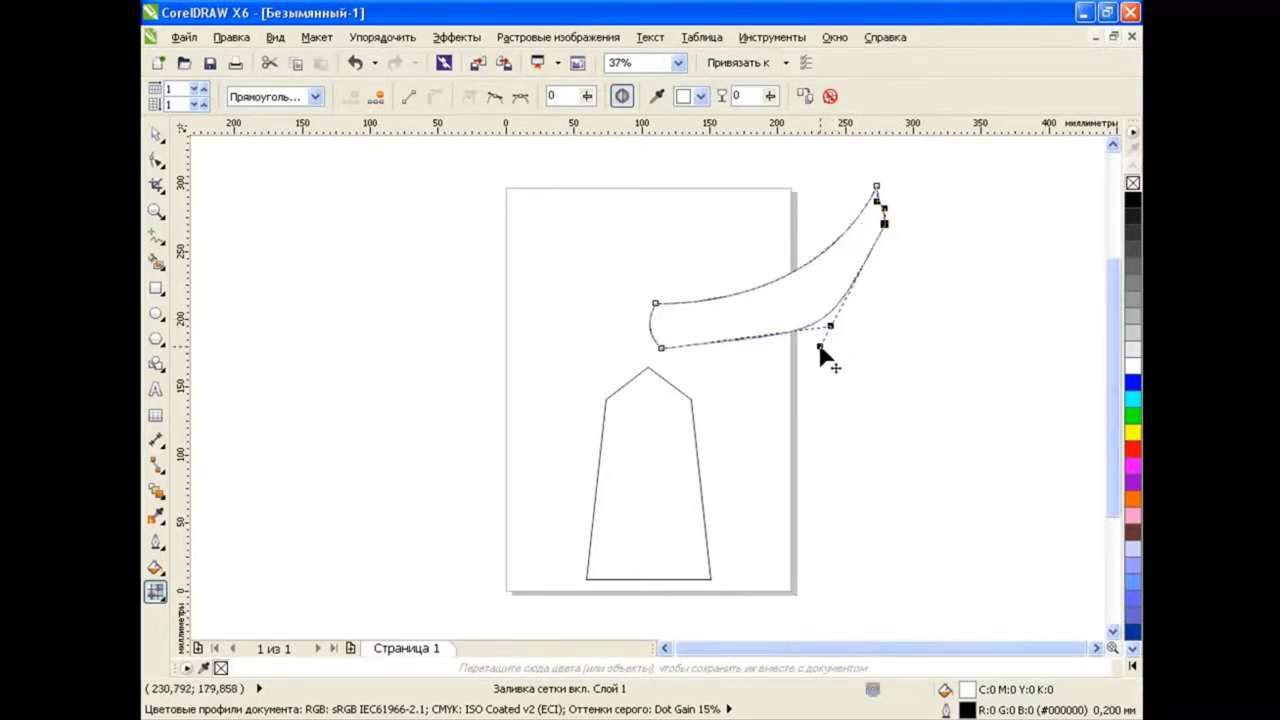
# Pull the tip up into a horn point and curve the plate's upper and lower edges
pyautogui.scroll(2, 914, 214)
pyautogui.moveTo(874, 223); pyautogui.dragTo(886, 186)
pyautogui.moveTo(894, 251)
pyautogui.mouseDown()
pyautogui.moveTo(828, 347)
pyautogui.moveTo(820, 420)
pyautogui.moveTo(838, 370)
pyautogui.mouseUp()
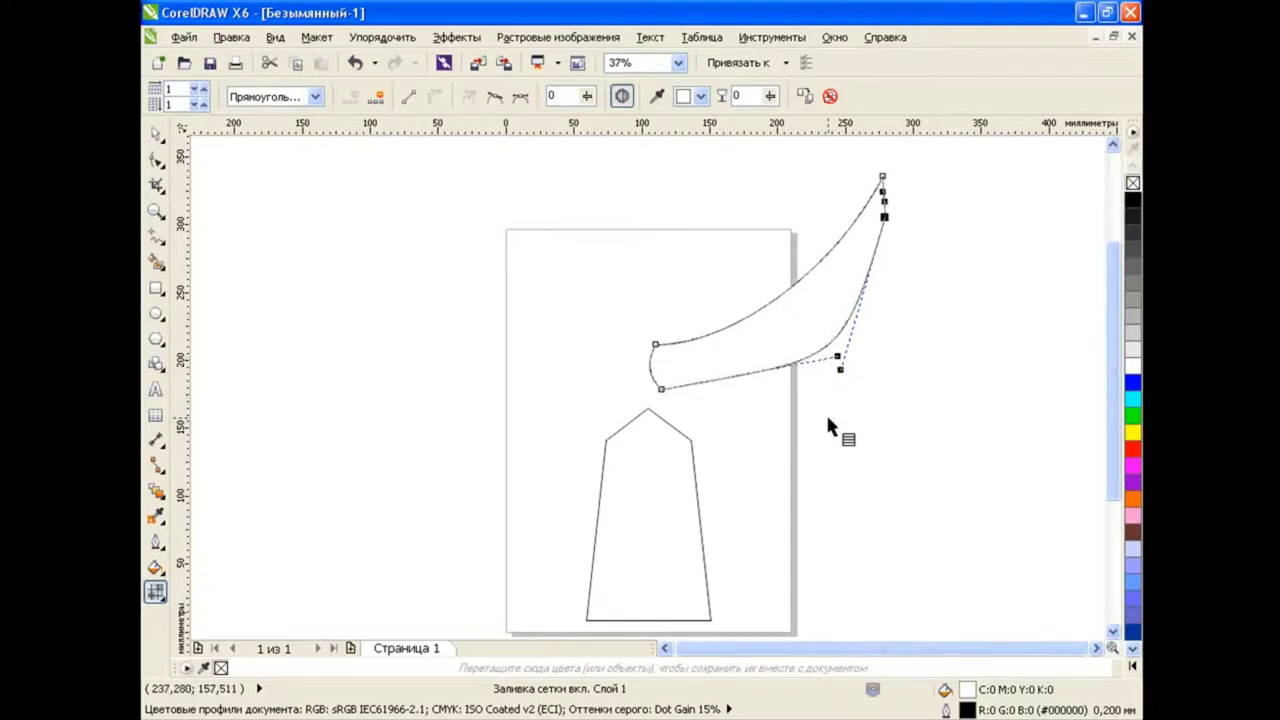
pyautogui.click(882, 176)
pyautogui.moveTo(837, 286)
pyautogui.mouseDown()
pyautogui.moveTo(780, 332)
pyautogui.moveTo(811, 297)
pyautogui.mouseUp()
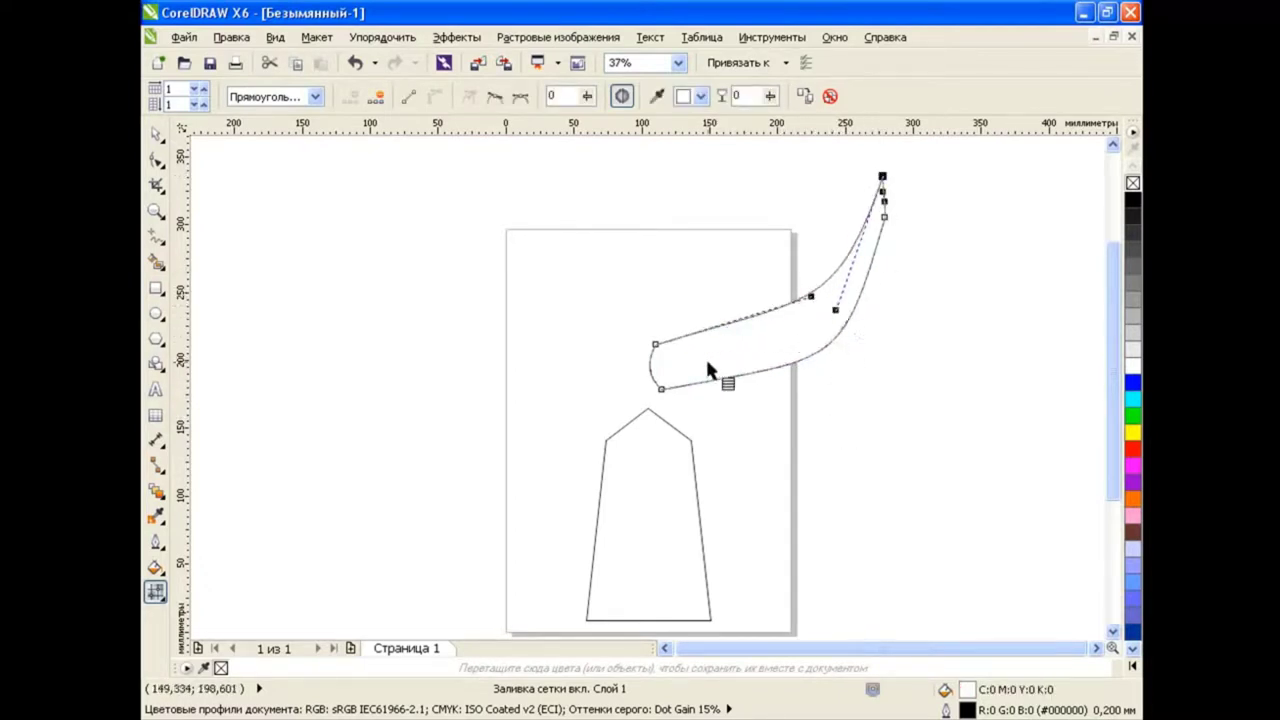
pyautogui.scroll(-2, 747, 356)
pyautogui.moveTo(775, 215); pyautogui.dragTo(749, 262)
# Mirror a copy of the brow plate to the left, then start a curve under the right plate
pyautogui.click(155, 133)
pyautogui.click(363, 387)
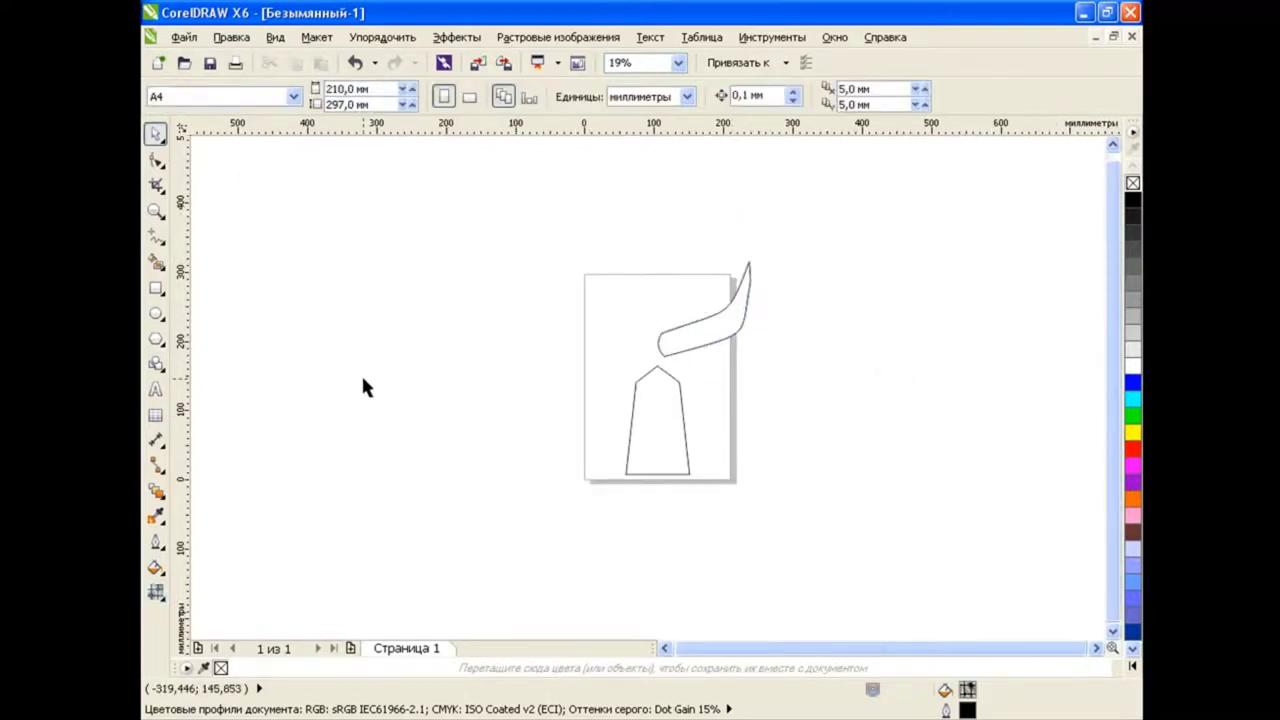
pyautogui.click(724, 330)
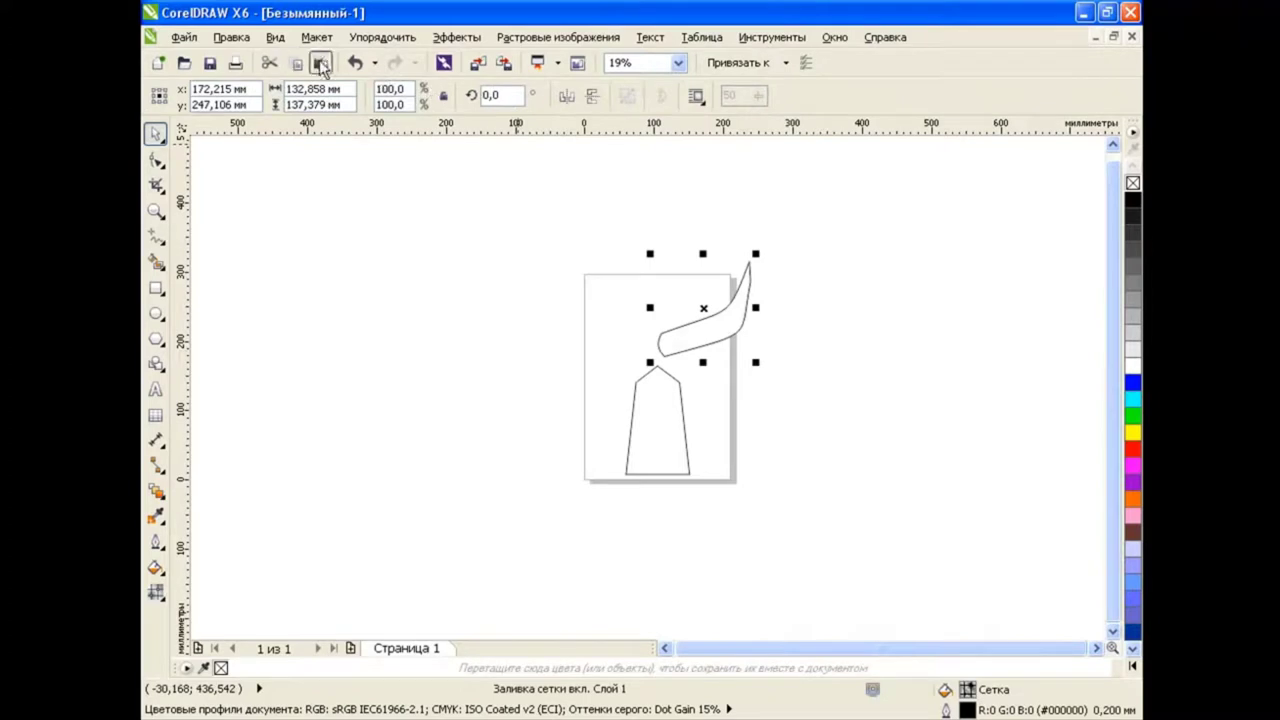
pyautogui.click(320, 64)
pyautogui.click(566, 95)
pyautogui.moveTo(703, 306); pyautogui.dragTo(608, 306)
pyautogui.click(815, 423)
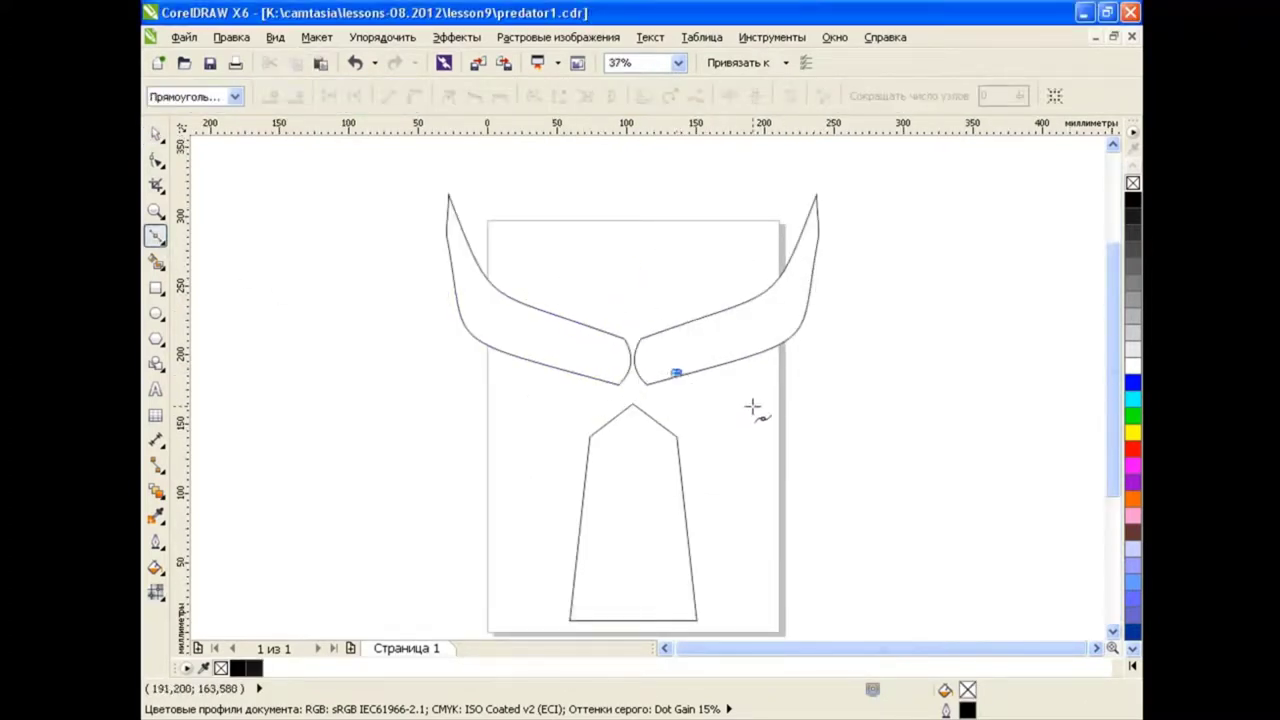
pyautogui.moveTo(747, 410); pyautogui.dragTo(812, 384)
pyautogui.click(793, 328)
# Bend the curve under the right brow plate into a rounded eye outline
pyautogui.press('F10')
pyautogui.click(793, 330)
pyautogui.moveTo(683, 393); pyautogui.dragTo(679, 395)
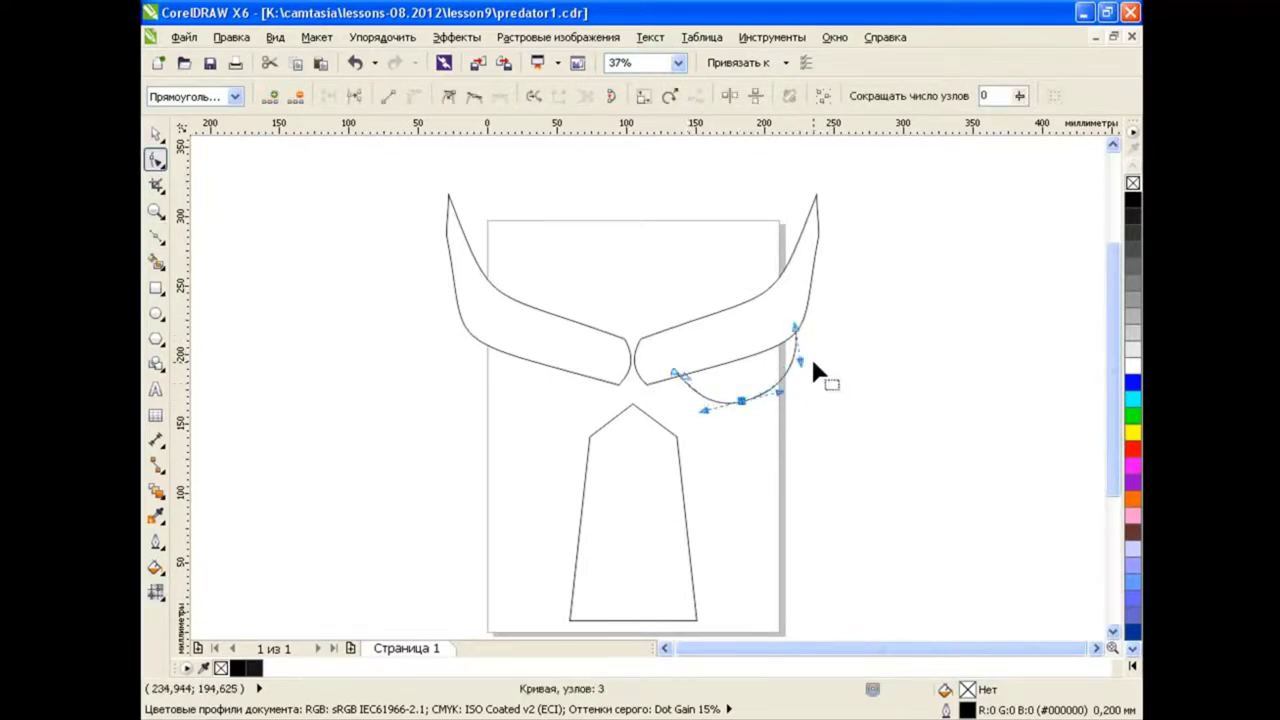
pyautogui.moveTo(785, 403); pyautogui.dragTo(803, 395)
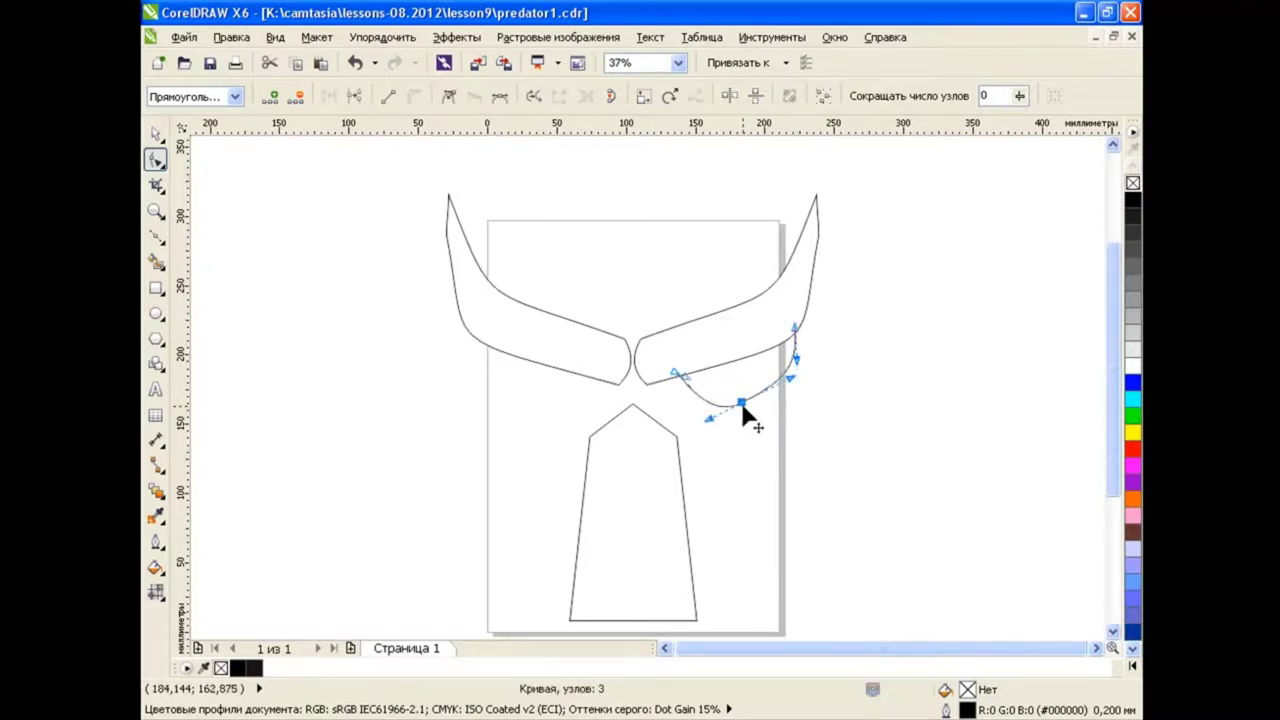
pyautogui.moveTo(745, 410); pyautogui.dragTo(800, 371)
# Smart Fill the right eye area black and place a mirrored copy under the left plate
pyautogui.hotkey('shift', 's')
pyautogui.click(762, 372)
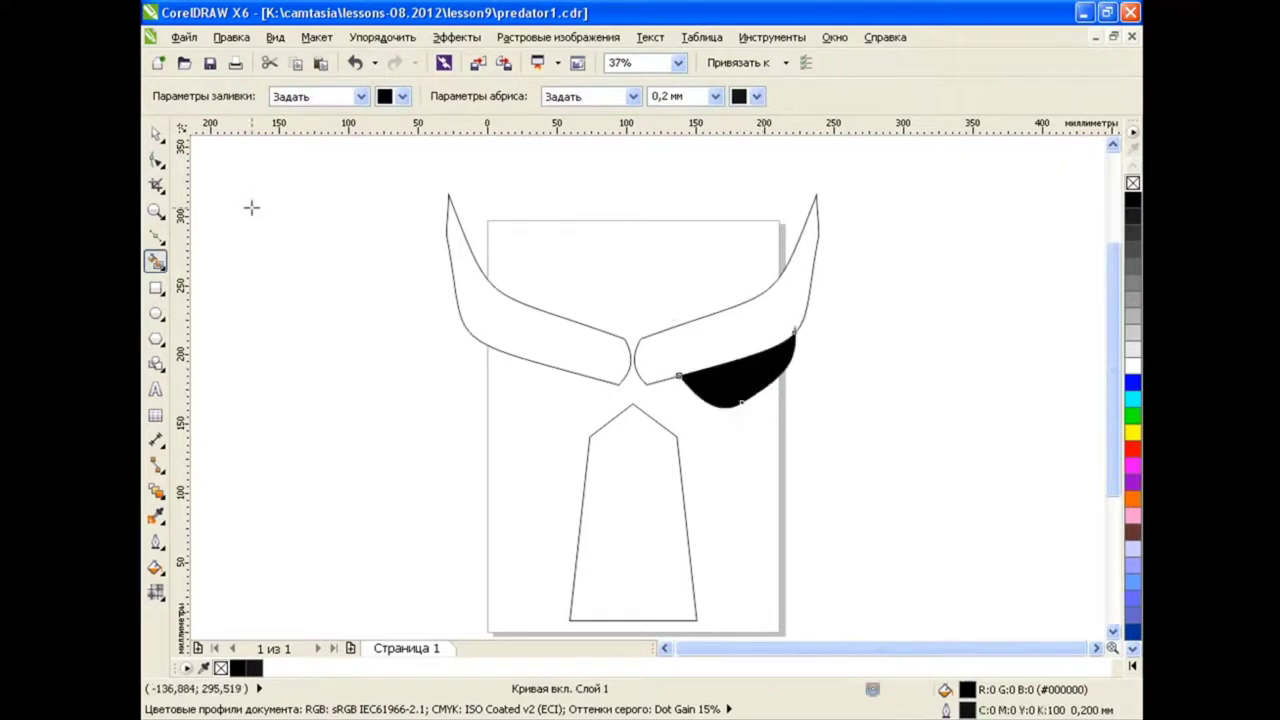
pyautogui.press('space')
pyautogui.click(805, 350)
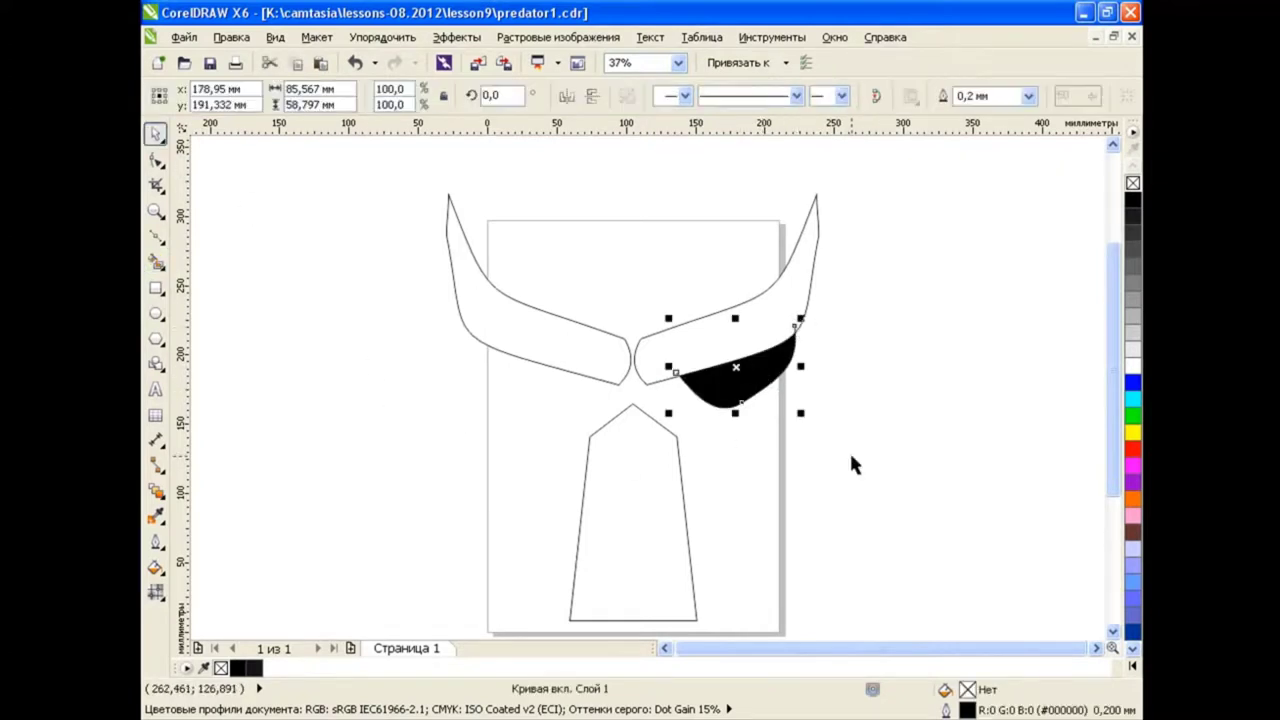
pyautogui.click(566, 95)
pyautogui.moveTo(736, 372); pyautogui.dragTo(529, 366)
pyautogui.click(772, 491)
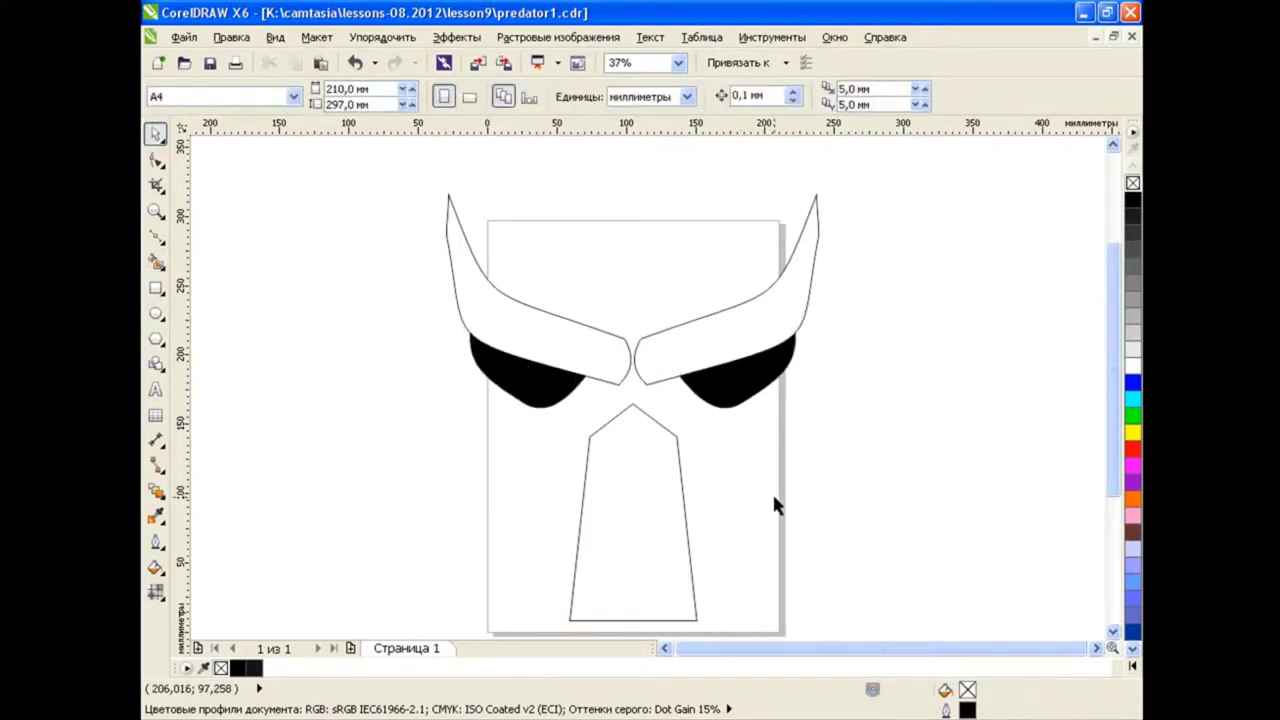
# Draw a rectangle over the right eye for a new mesh plate
pyautogui.press('F6')
pyautogui.moveTo(664, 357); pyautogui.dragTo(849, 416)
pyautogui.click(157, 595)
# Mesh-fill the rectangle as a single cell and wrap its corners and edges around the right eye
pyautogui.click(230, 611)
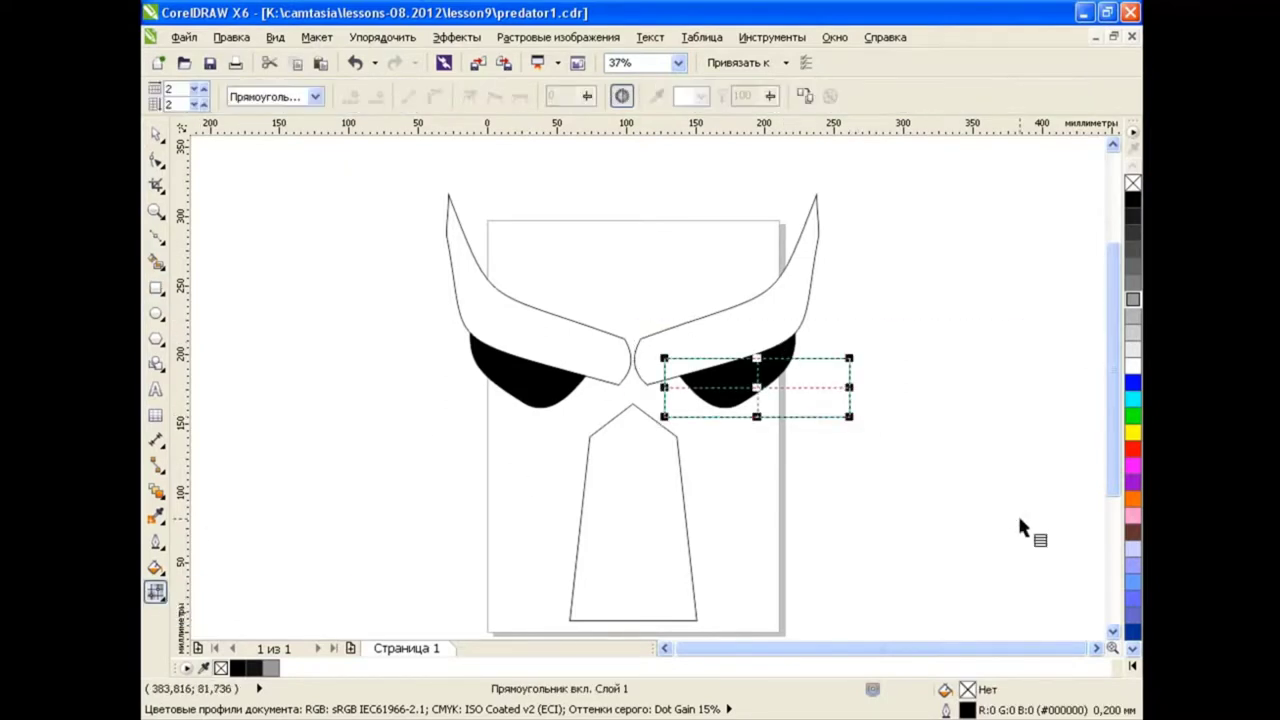
pyautogui.click(670, 362)
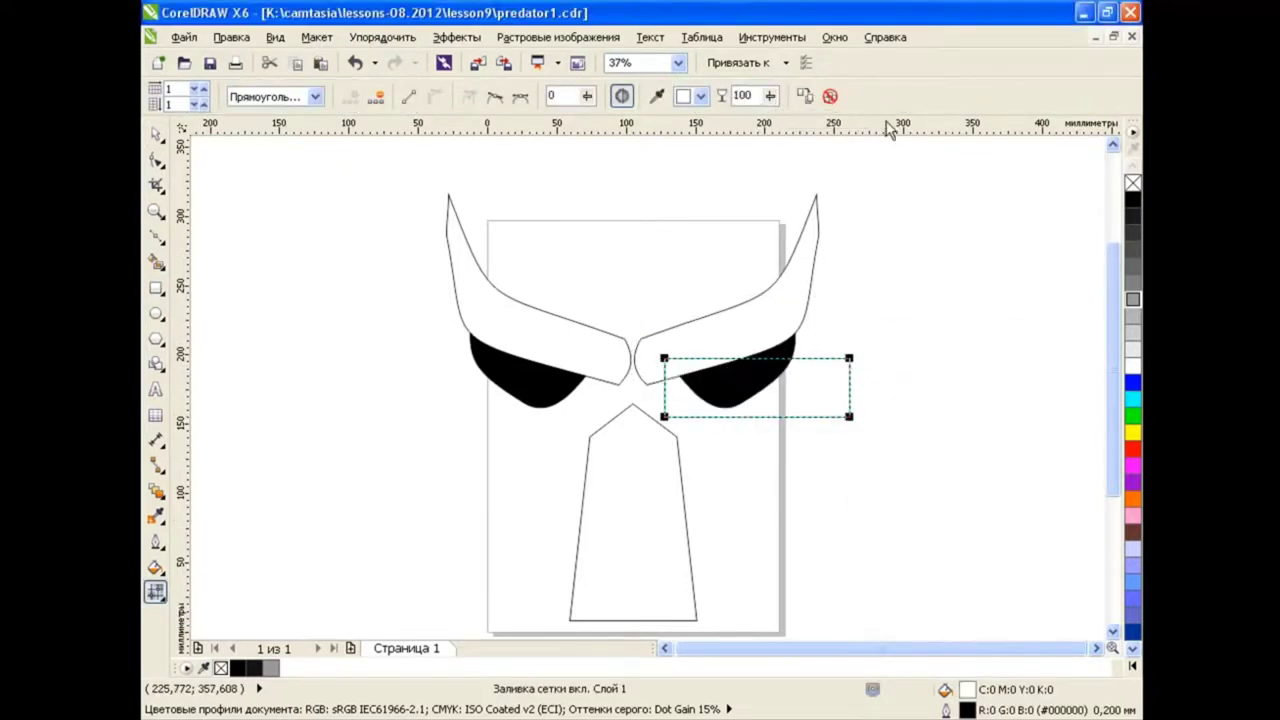
pyautogui.moveTo(664, 357); pyautogui.dragTo(674, 373)
pyautogui.moveTo(664, 416); pyautogui.dragTo(705, 443)
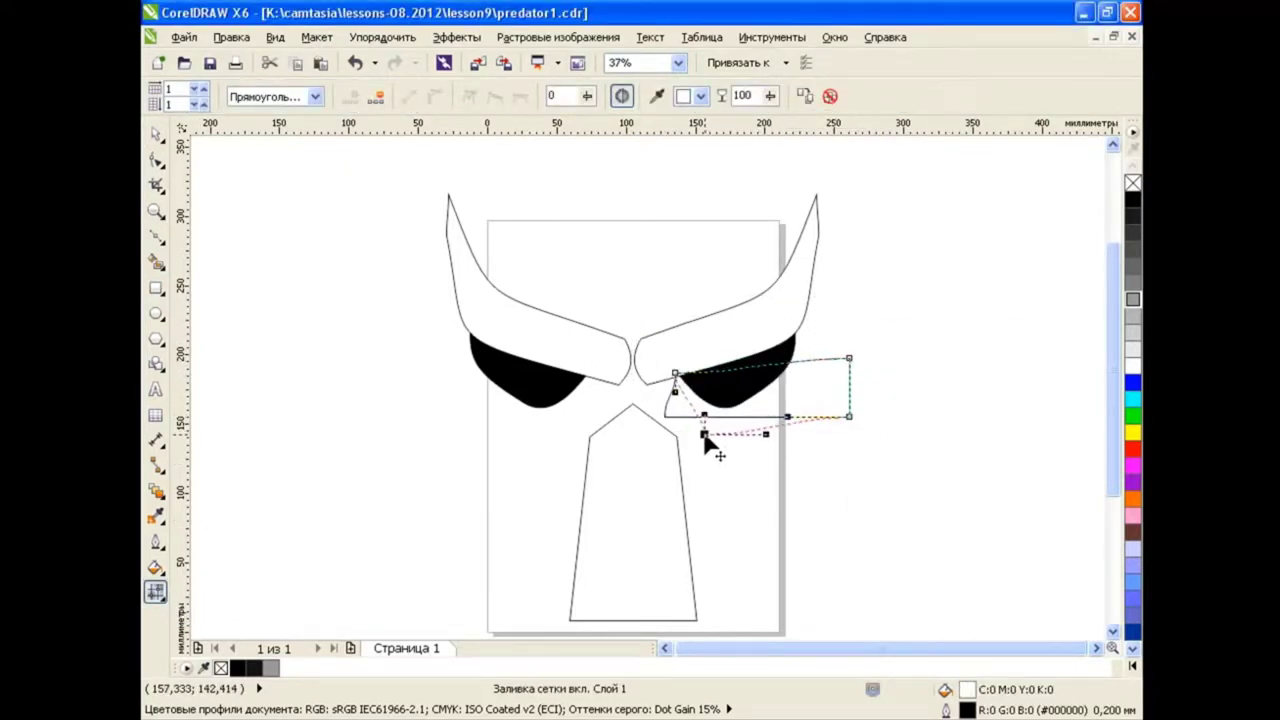
pyautogui.moveTo(849, 416); pyautogui.dragTo(800, 399)
pyautogui.moveTo(849, 357)
pyautogui.mouseDown()
pyautogui.moveTo(814, 279)
pyautogui.moveTo(770, 331)
pyautogui.mouseUp()
pyautogui.moveTo(736, 372); pyautogui.dragTo(713, 375)
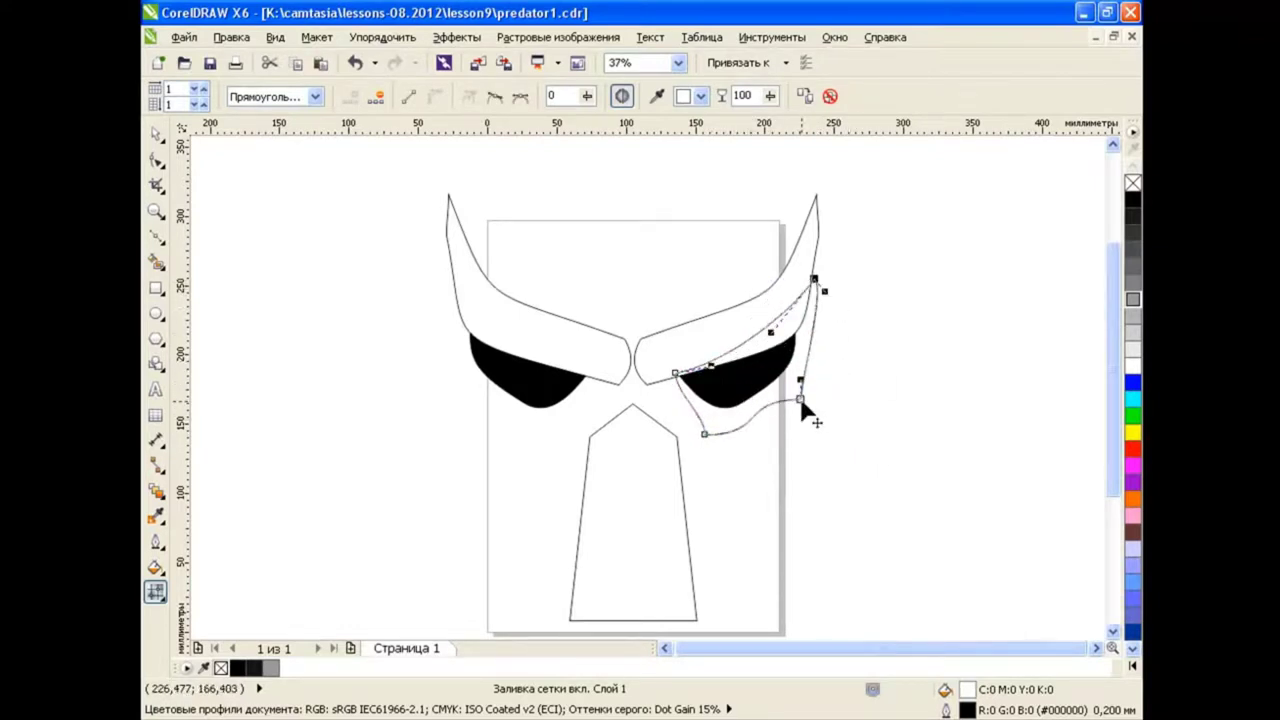
pyautogui.moveTo(803, 408)
pyautogui.mouseDown()
pyautogui.moveTo(708, 443)
pyautogui.moveTo(695, 420)
pyautogui.mouseUp()
# Make the plate's right edge bendable and bulge it outward
pyautogui.click(800, 401)
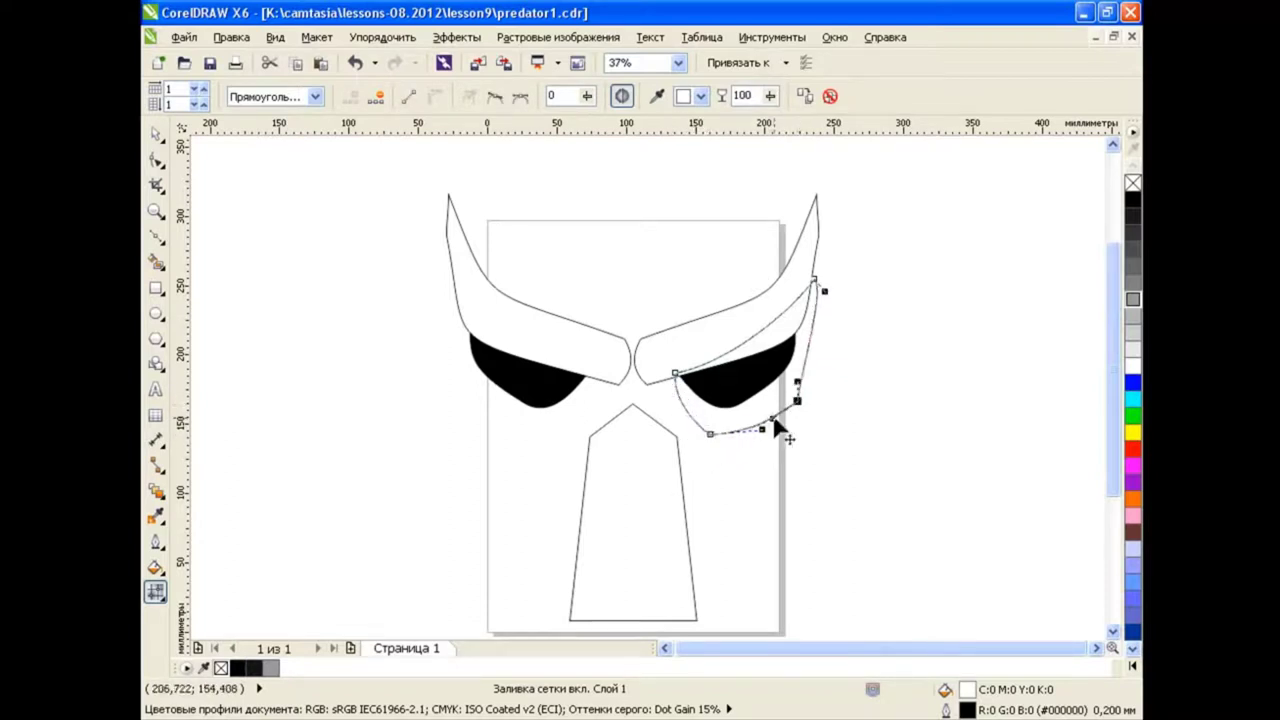
pyautogui.rightClick(811, 350)
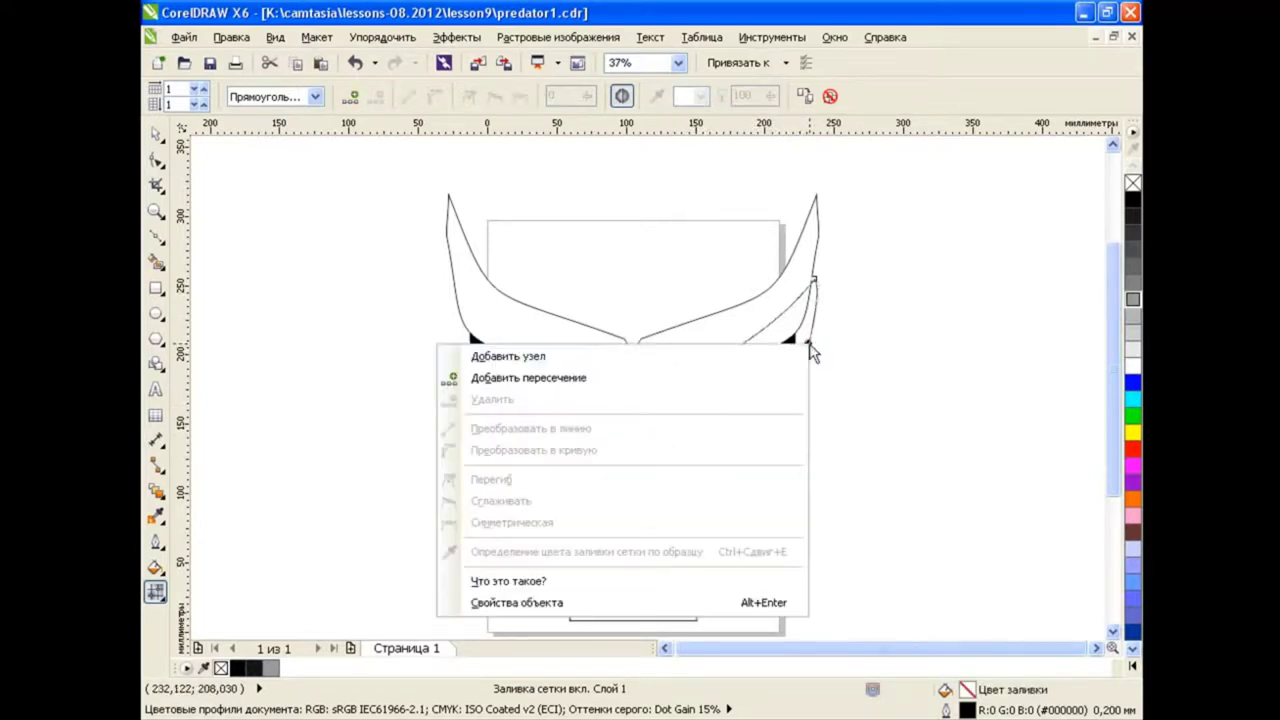
pyautogui.press('Escape')
pyautogui.moveTo(818, 360)
pyautogui.mouseDown()
pyautogui.moveTo(838, 303)
pyautogui.moveTo(826, 307)
pyautogui.mouseUp()
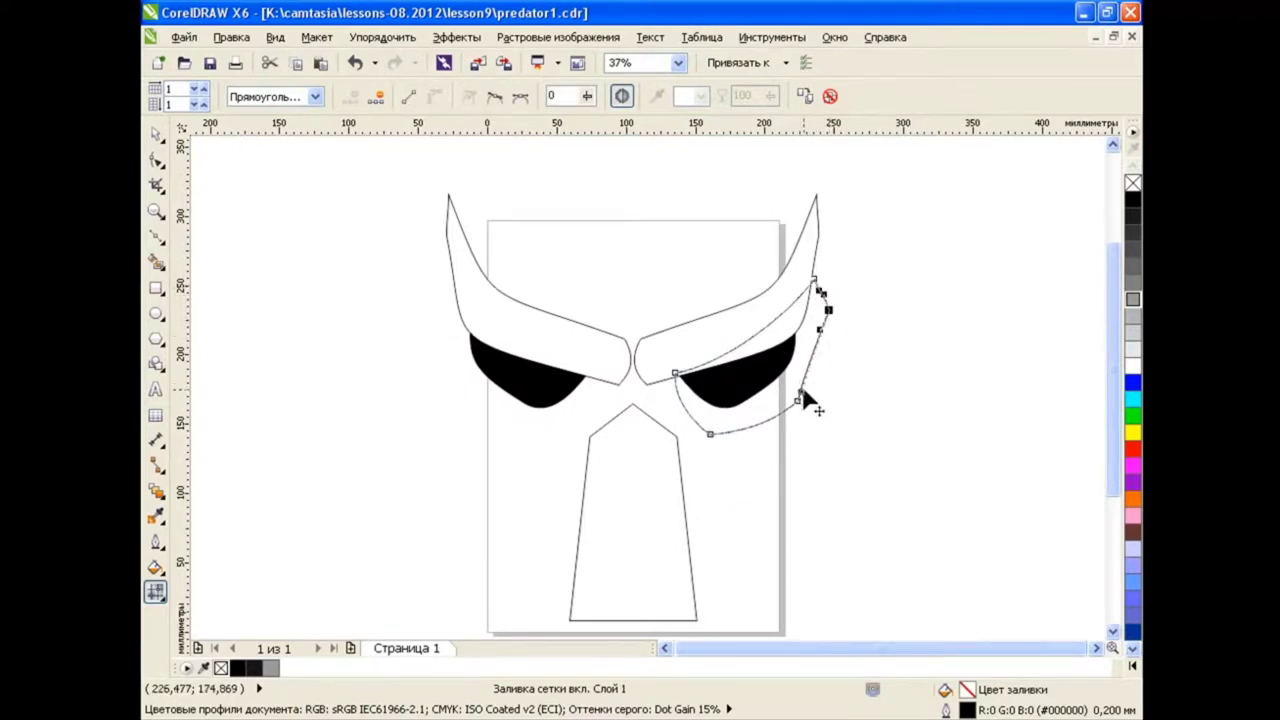
# Select the right cheek plate's bottom, right-edge and lowest mesh nodes, then preview the plate
pyautogui.press('space')
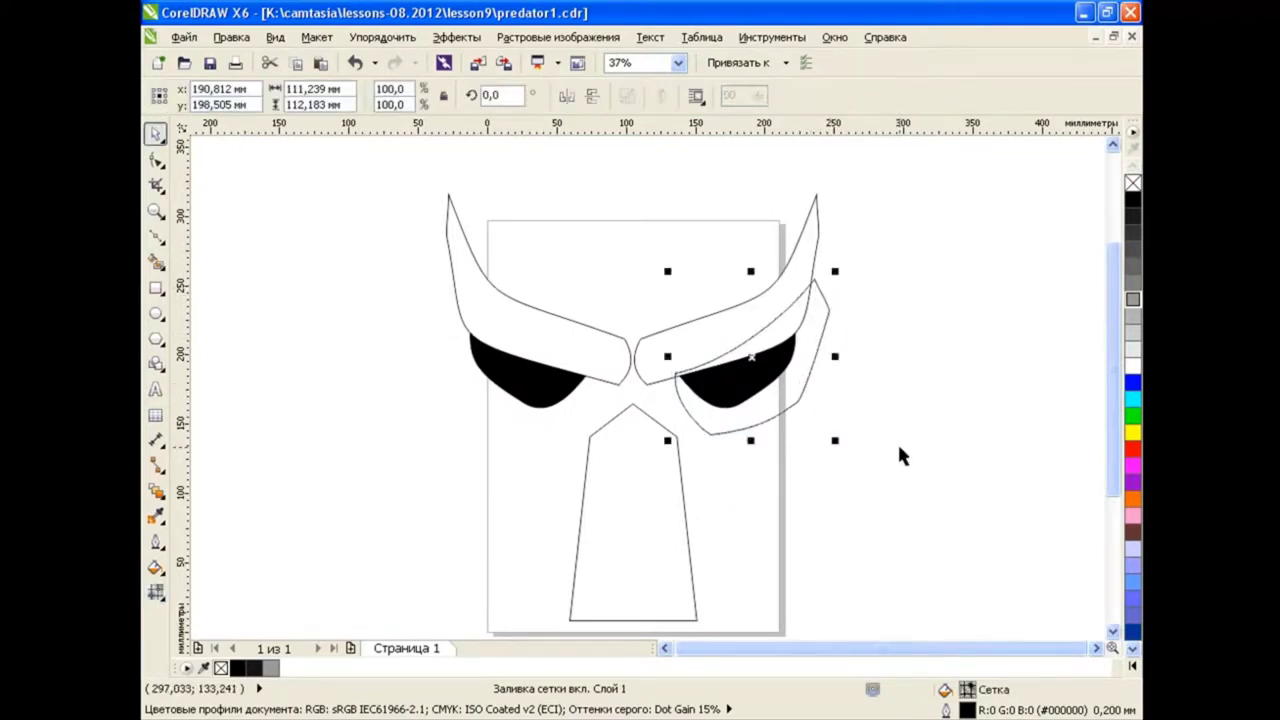
pyautogui.click(893, 446)
pyautogui.click(800, 405)
pyautogui.press('m')
pyautogui.click(757, 429)
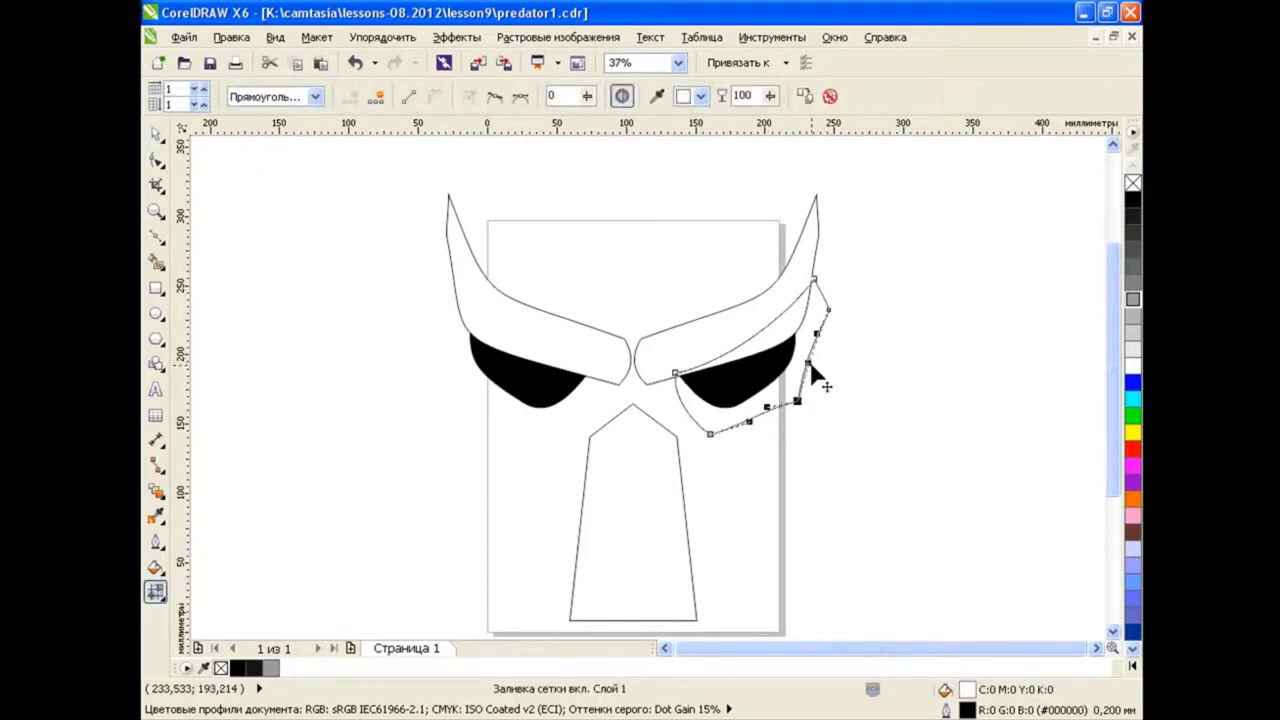
pyautogui.click(829, 311)
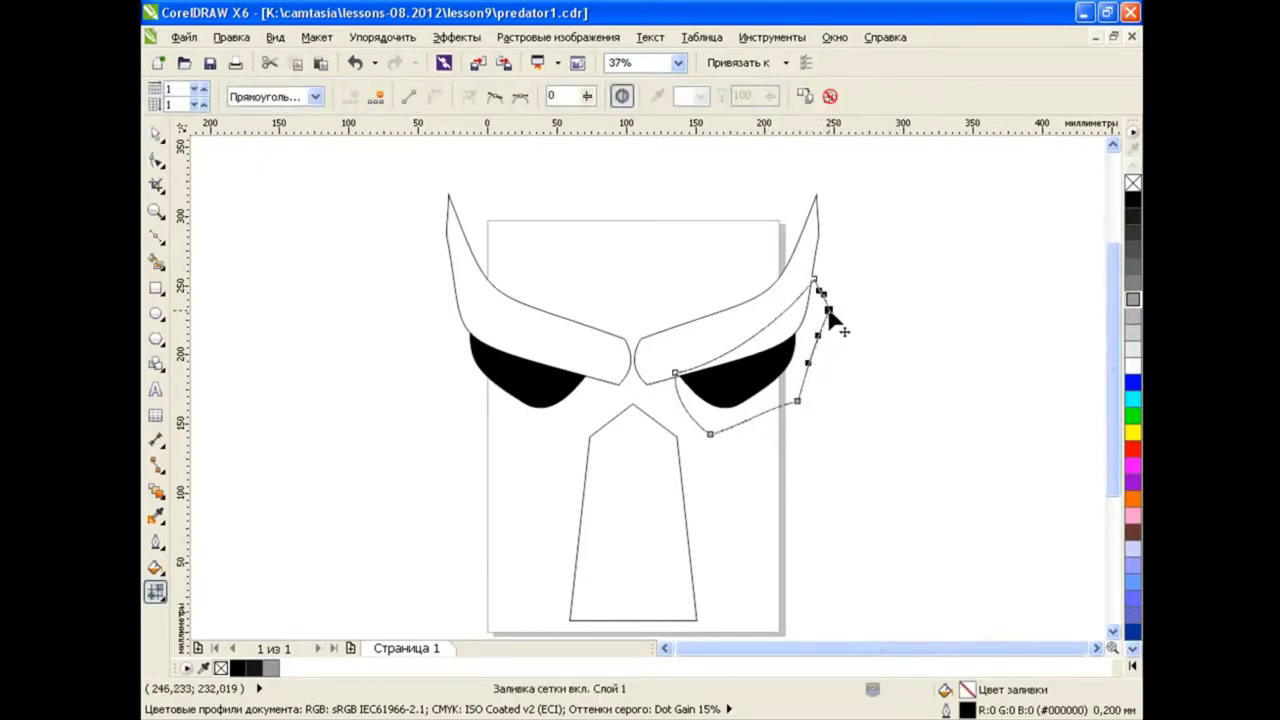
pyautogui.click(710, 433)
pyautogui.press('space')
pyautogui.press('Escape')
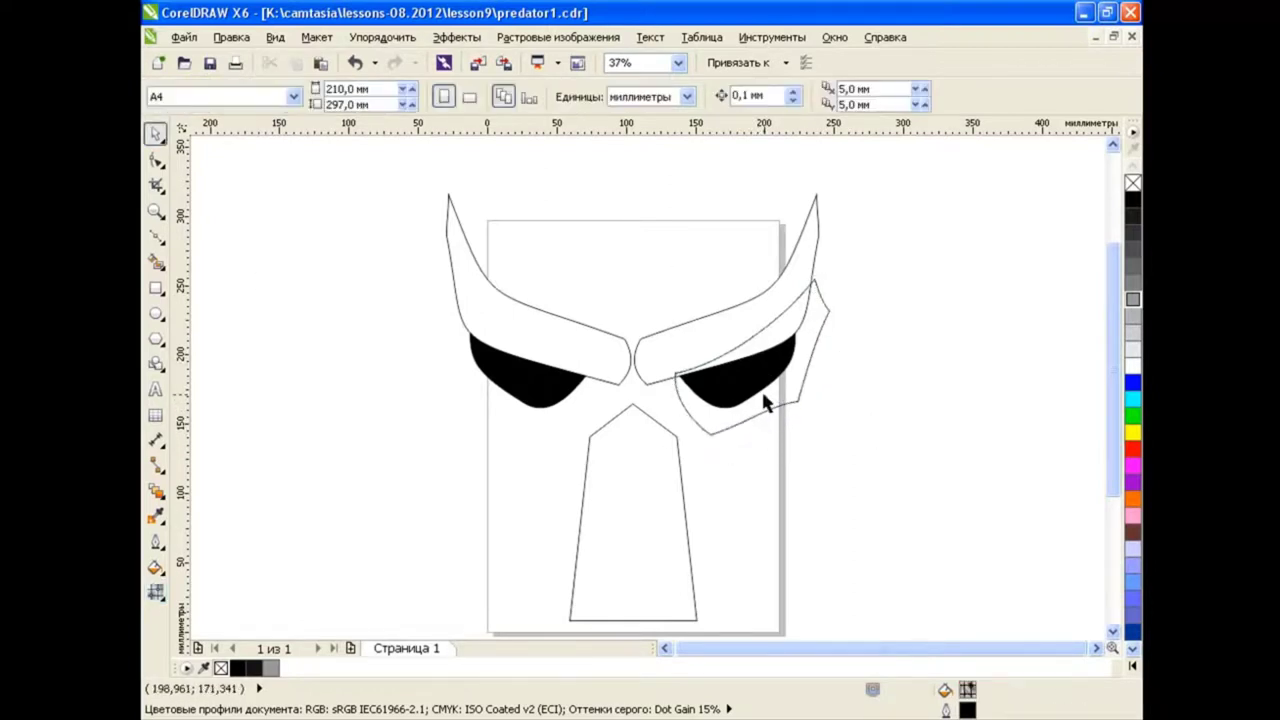
pyautogui.click(766, 400)
# Color the right cheek plate gray and deselect to view the shaded plates
pyautogui.click(914, 336)
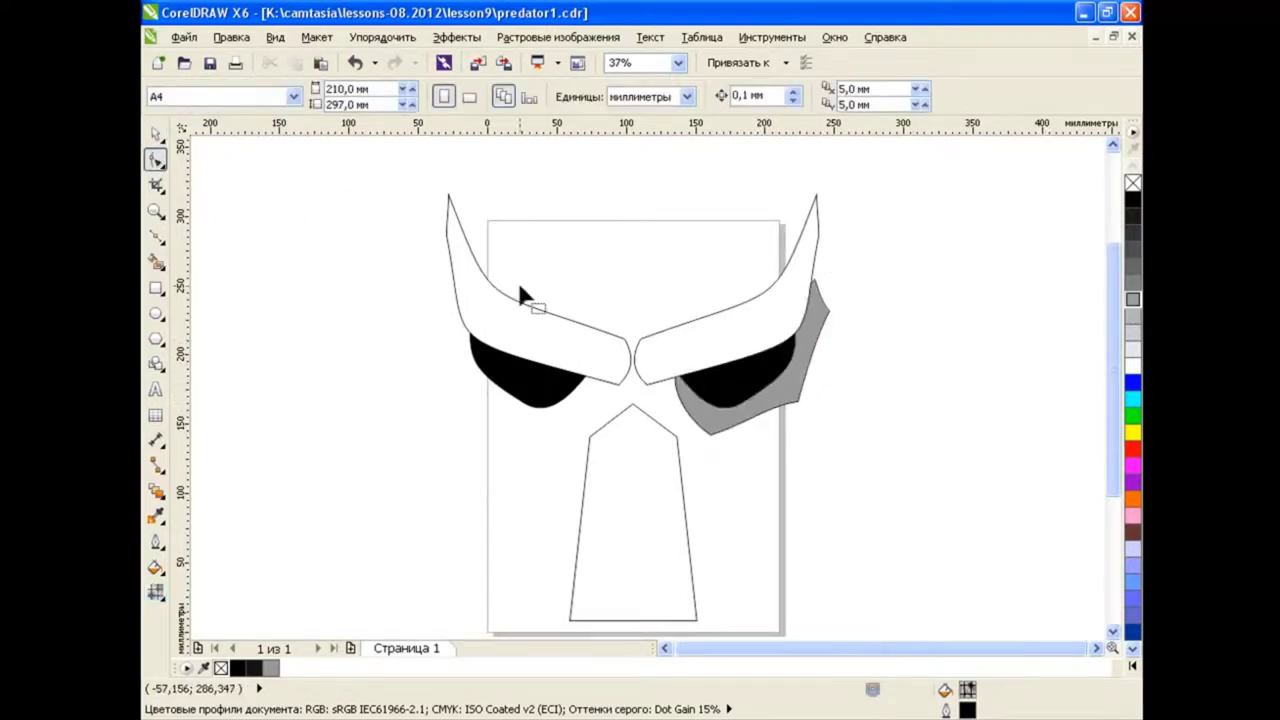
pyautogui.press('m')
pyautogui.click(826, 298)
pyautogui.press('space')
pyautogui.click(477, 472)
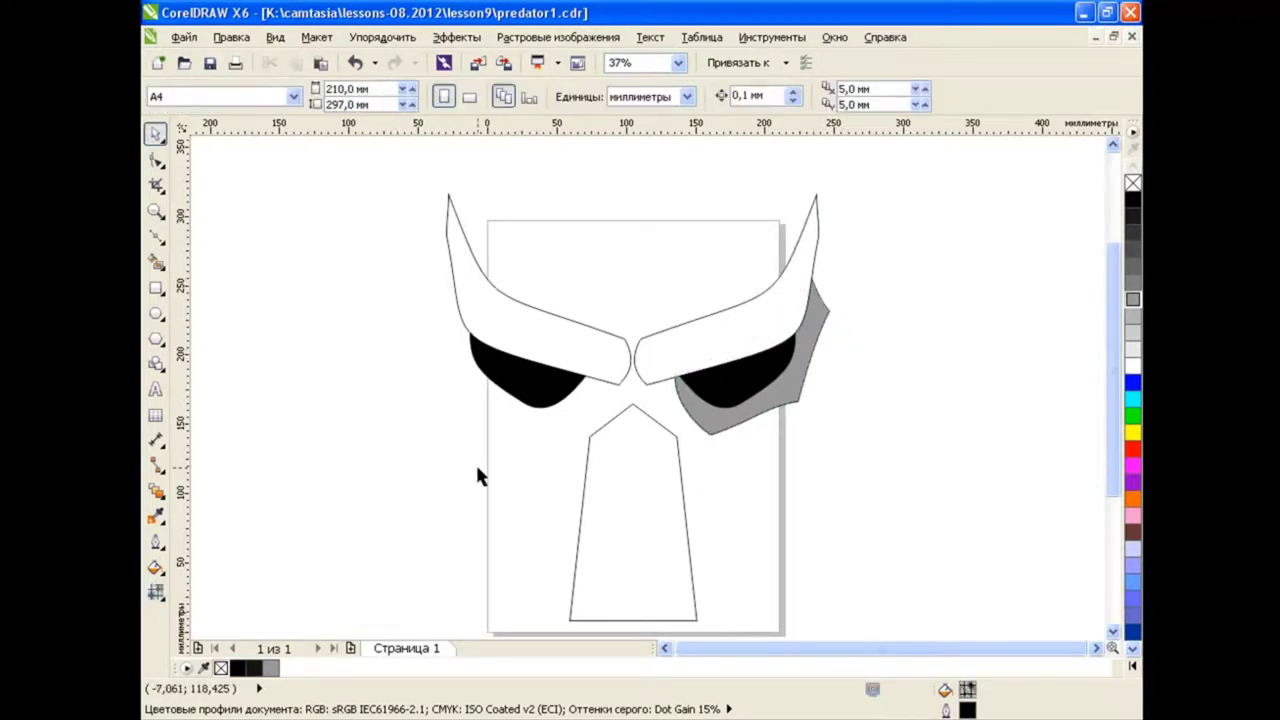
# Mesh a rectangle over the lower right face, pinning its corners to the eye plate and nose
pyautogui.moveTo(668, 370); pyautogui.dragTo(838, 621)
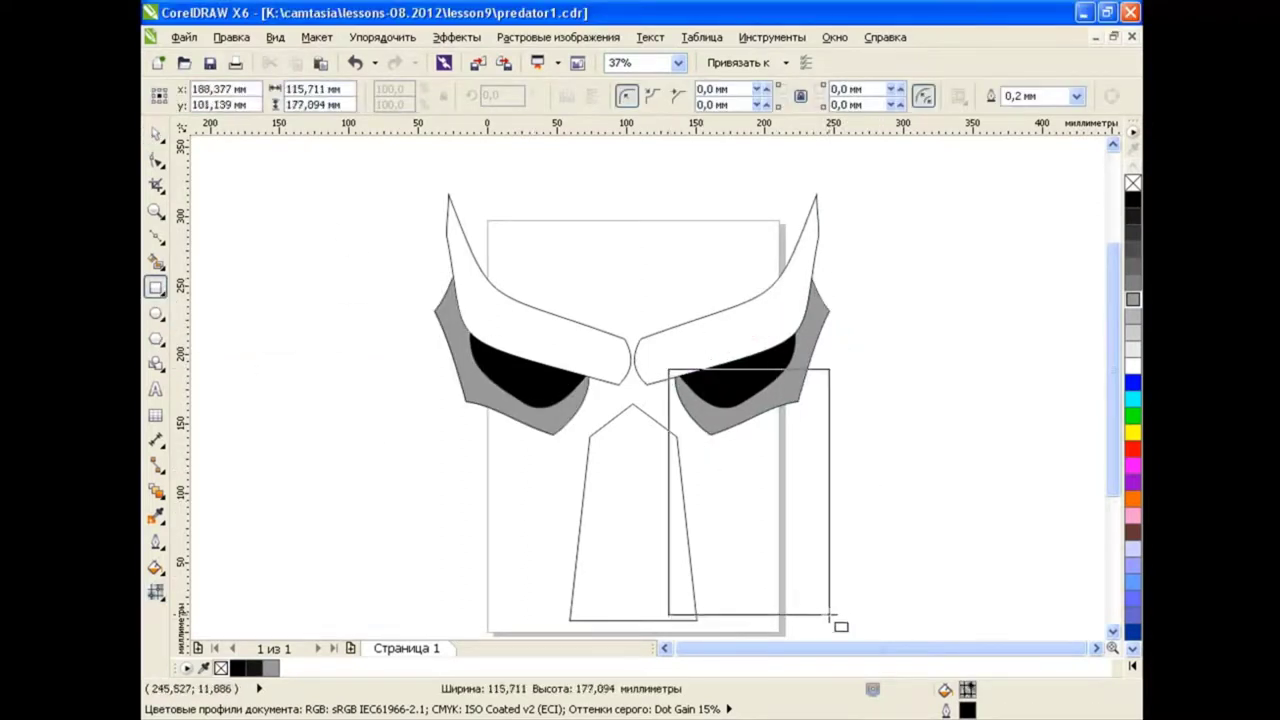
pyautogui.press('m')
pyautogui.scroll(-1, 622, 580)
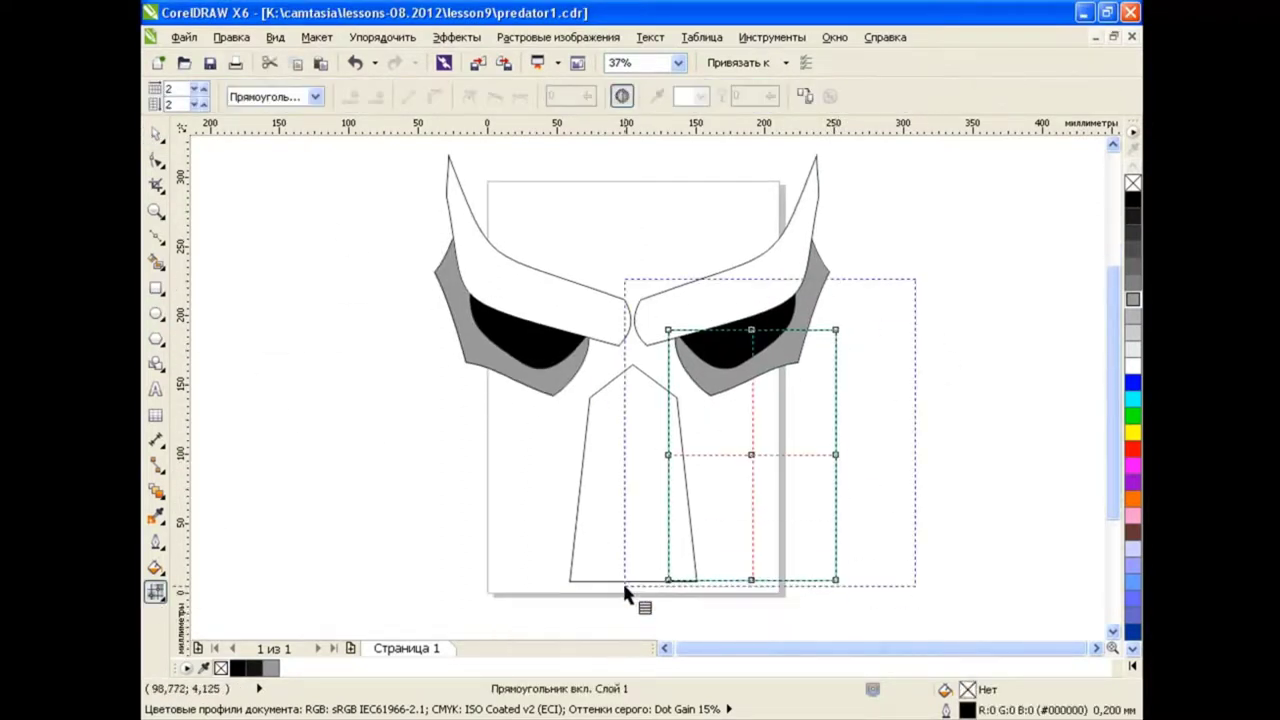
pyautogui.scroll(-1, 626, 280)
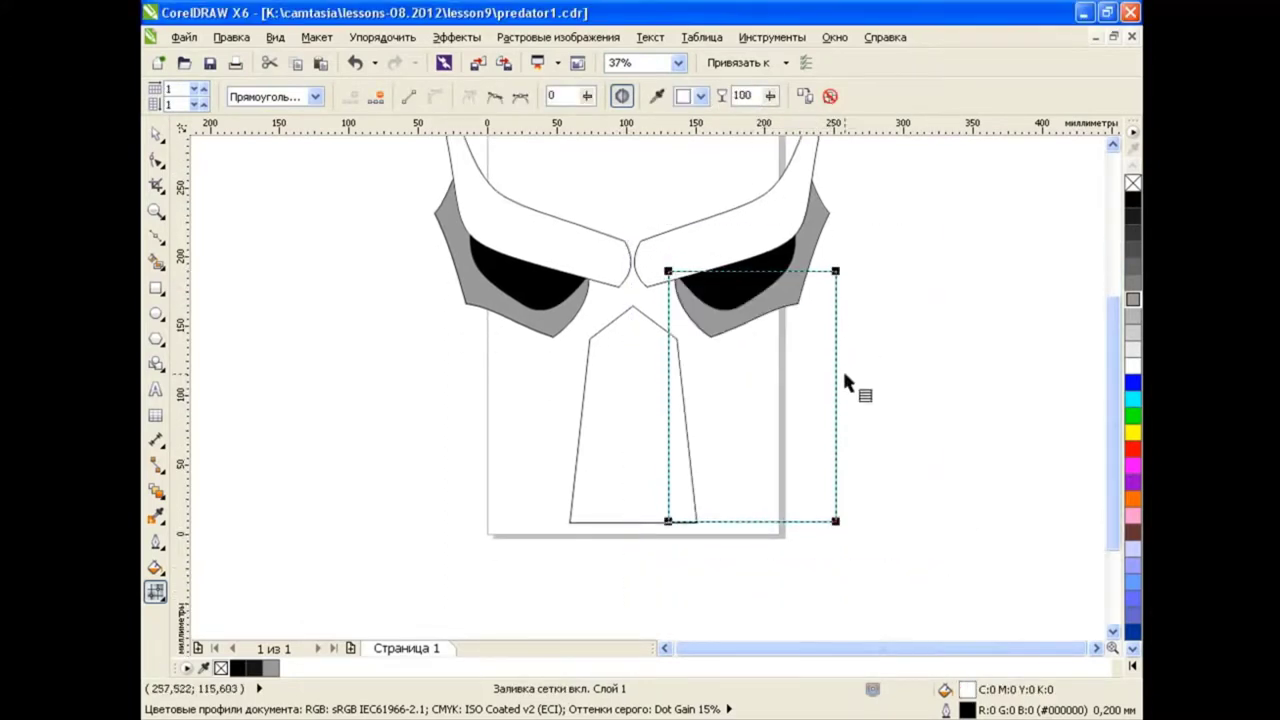
pyautogui.moveTo(668, 270); pyautogui.dragTo(674, 278)
pyautogui.moveTo(668, 521); pyautogui.dragTo(694, 521)
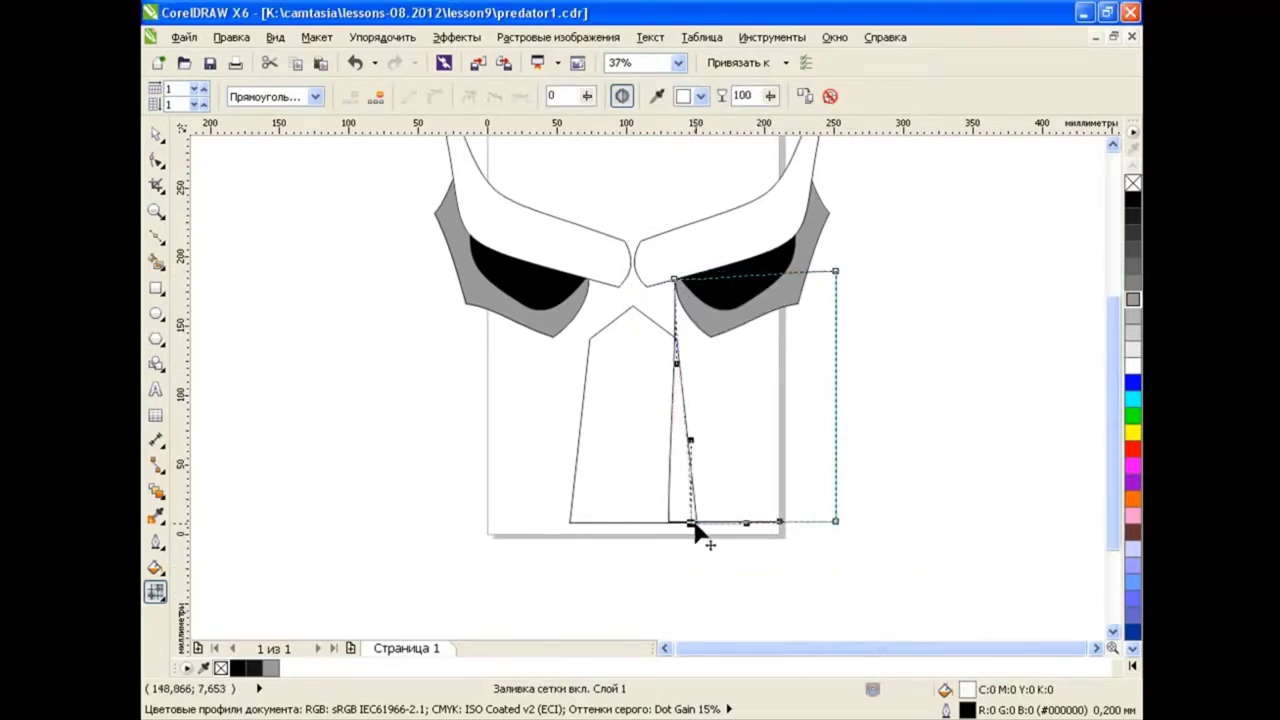
pyautogui.moveTo(835, 271); pyautogui.dragTo(820, 222)
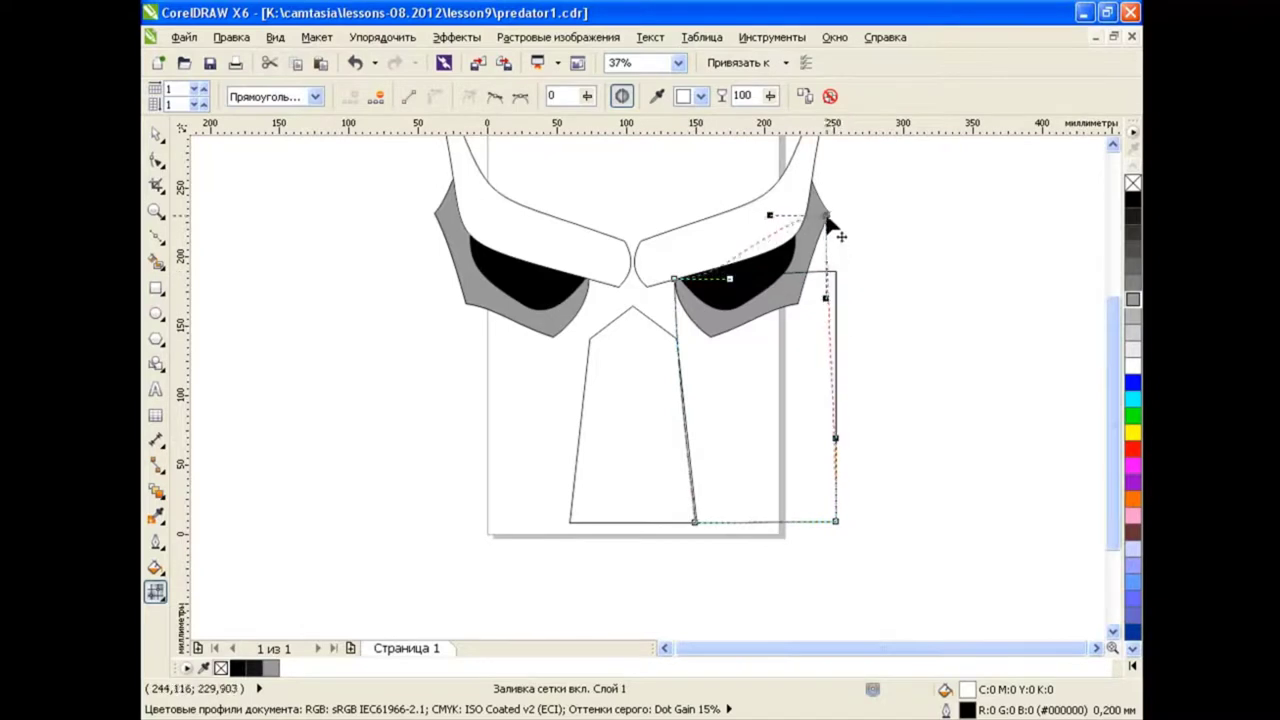
pyautogui.moveTo(835, 521); pyautogui.dragTo(831, 414)
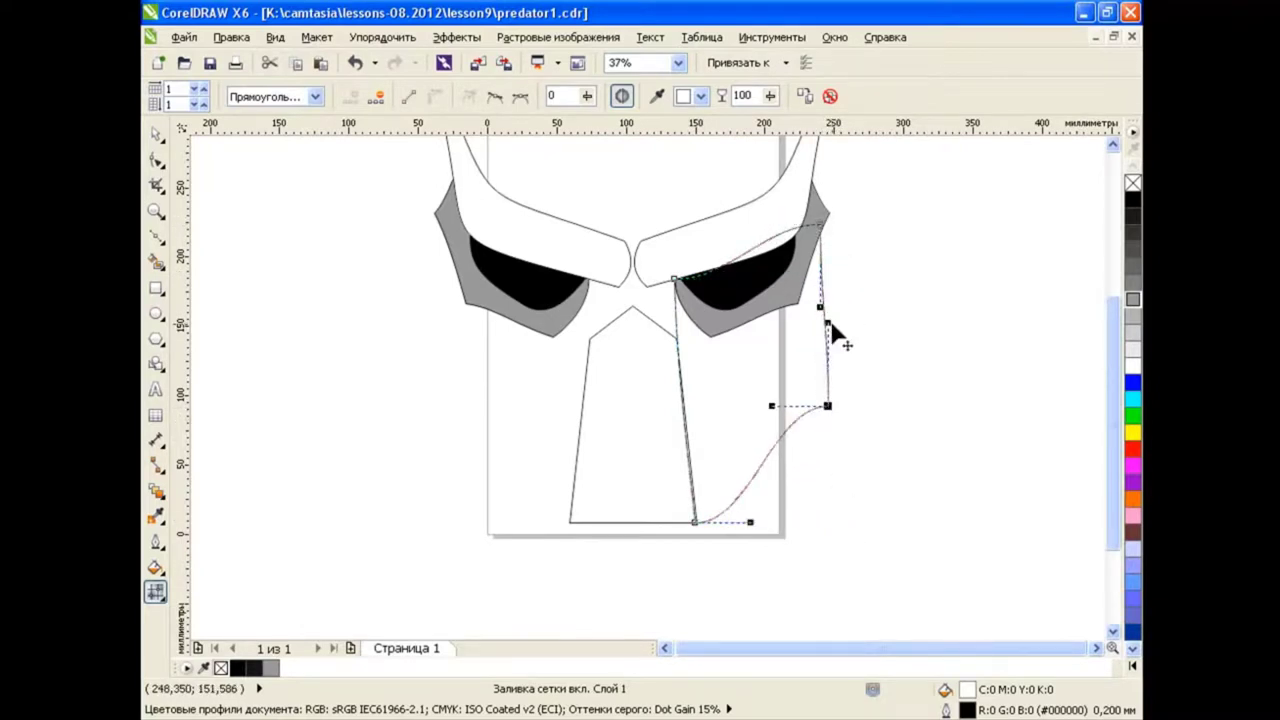
# Curve the face panel's right and lower edges into the cheek outline
pyautogui.moveTo(829, 302)
pyautogui.mouseDown()
pyautogui.moveTo(862, 348)
pyautogui.moveTo(827, 391)
pyautogui.mouseUp()
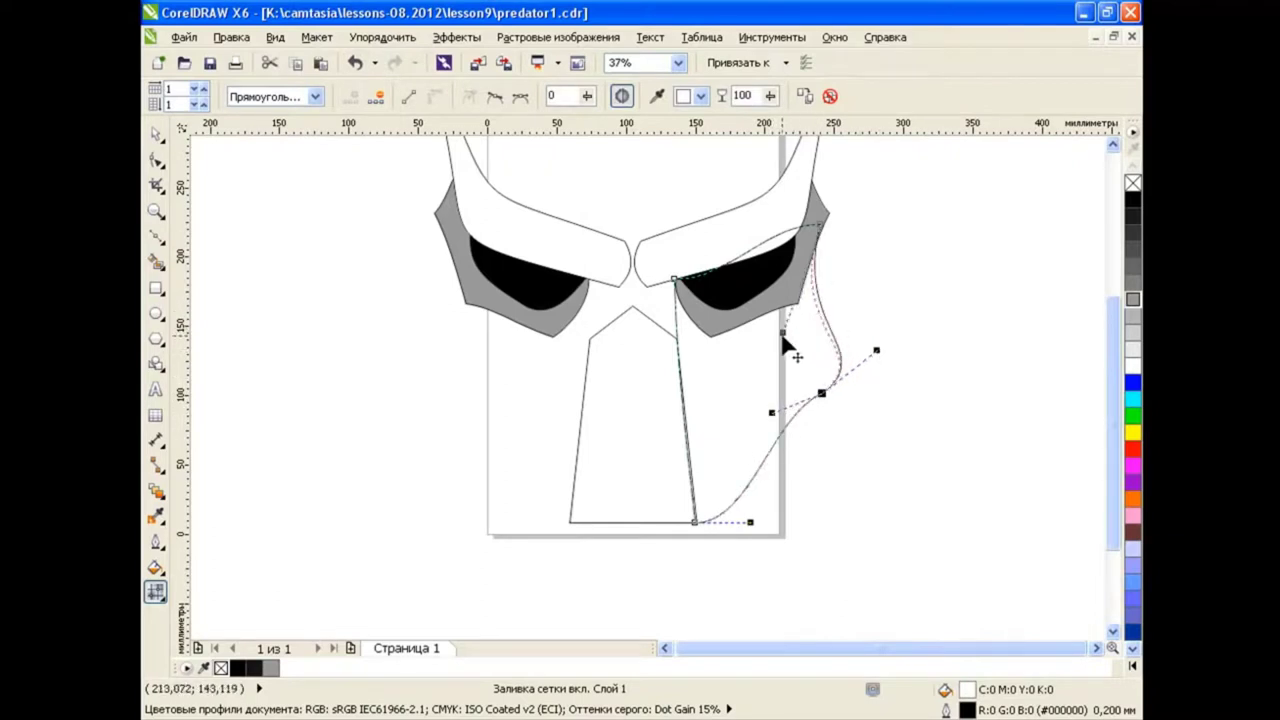
pyautogui.moveTo(820, 222); pyautogui.dragTo(826, 214)
pyautogui.moveTo(821, 393)
pyautogui.mouseDown()
pyautogui.moveTo(820, 407)
pyautogui.moveTo(882, 406)
pyautogui.moveTo(829, 419)
pyautogui.mouseUp()
pyautogui.moveTo(793, 323); pyautogui.dragTo(790, 322)
pyautogui.moveTo(743, 446); pyautogui.dragTo(742, 444)
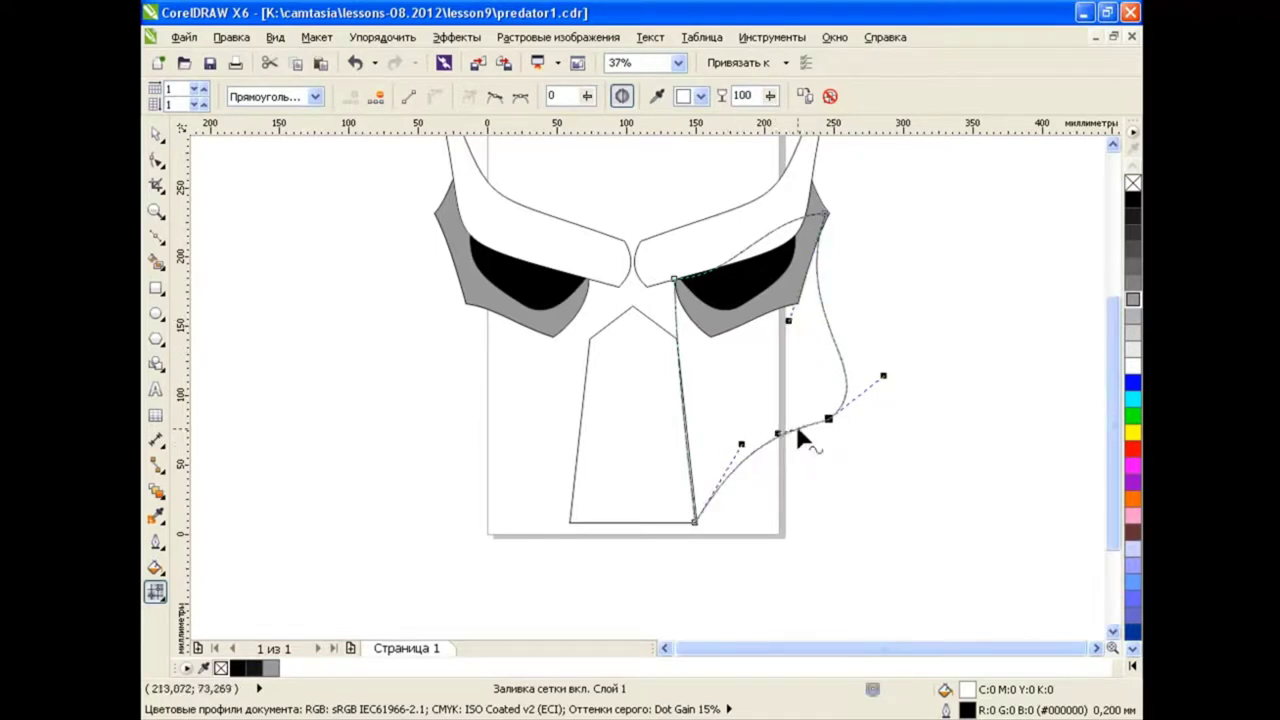
pyautogui.moveTo(883, 376); pyautogui.dragTo(895, 377)
pyautogui.click(366, 402)
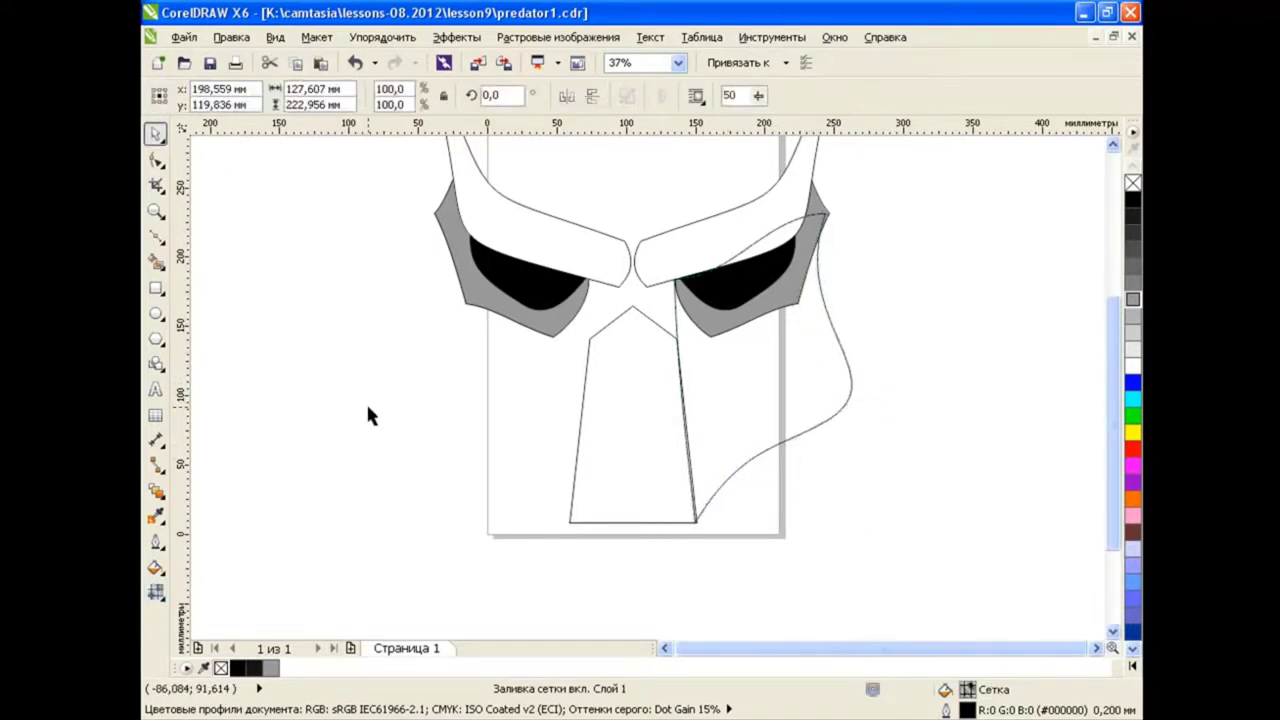
pyautogui.click(811, 444)
pyautogui.moveTo(828, 418); pyautogui.dragTo(807, 424)
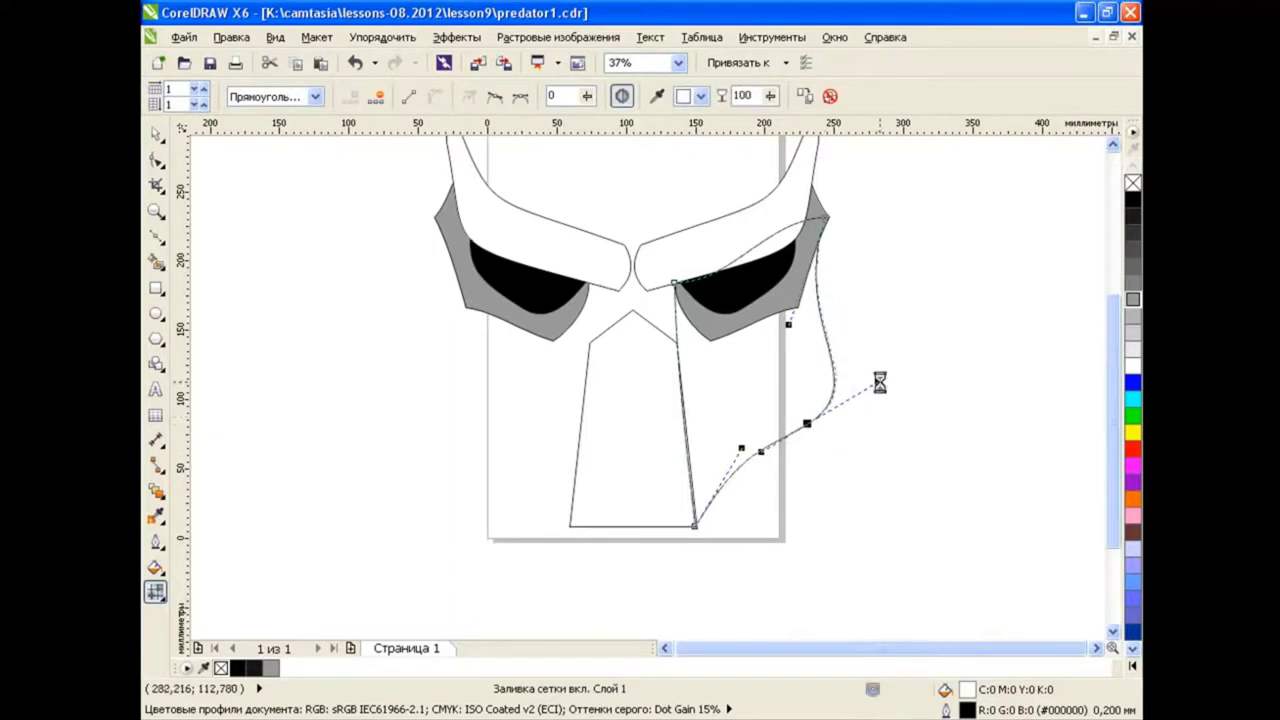
# Select all the panel's mesh nodes, finish editing and nudge a lower node into place
pyautogui.scroll(-2, 815, 430)
pyautogui.scroll(2, 837, 416)
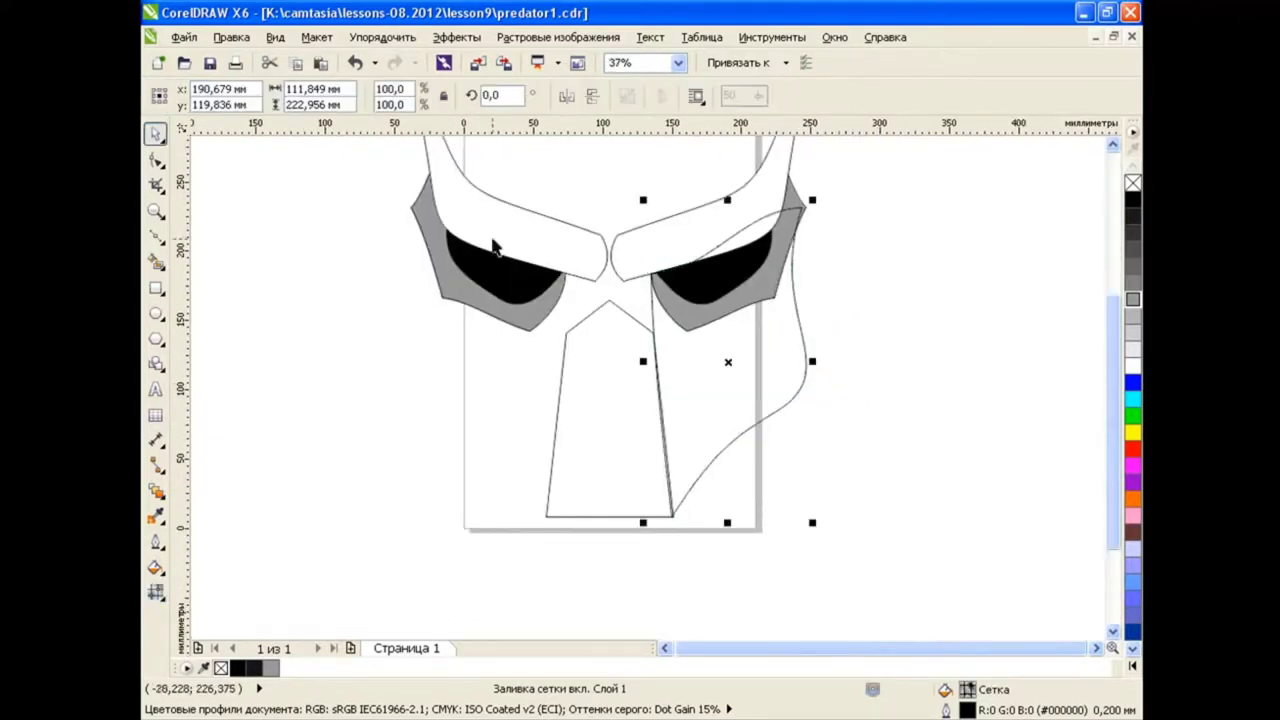
pyautogui.moveTo(837, 186); pyautogui.dragTo(522, 566)
pyautogui.press('space')
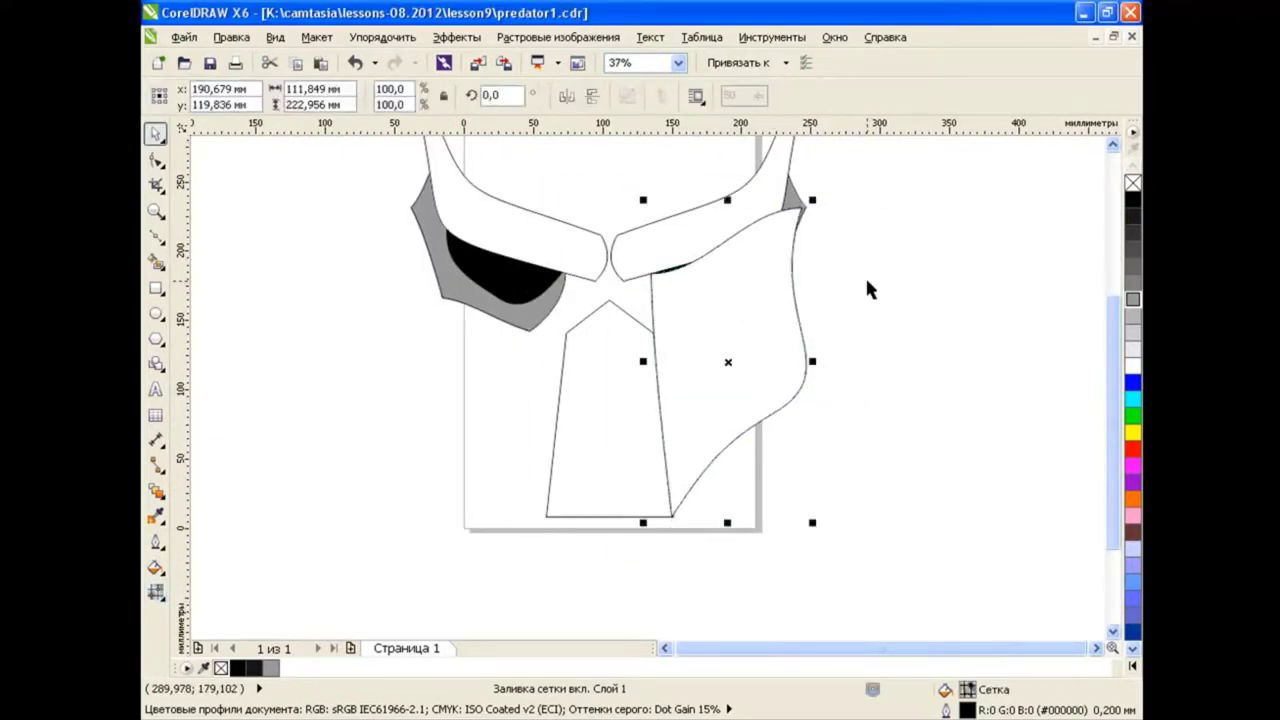
pyautogui.click(868, 276)
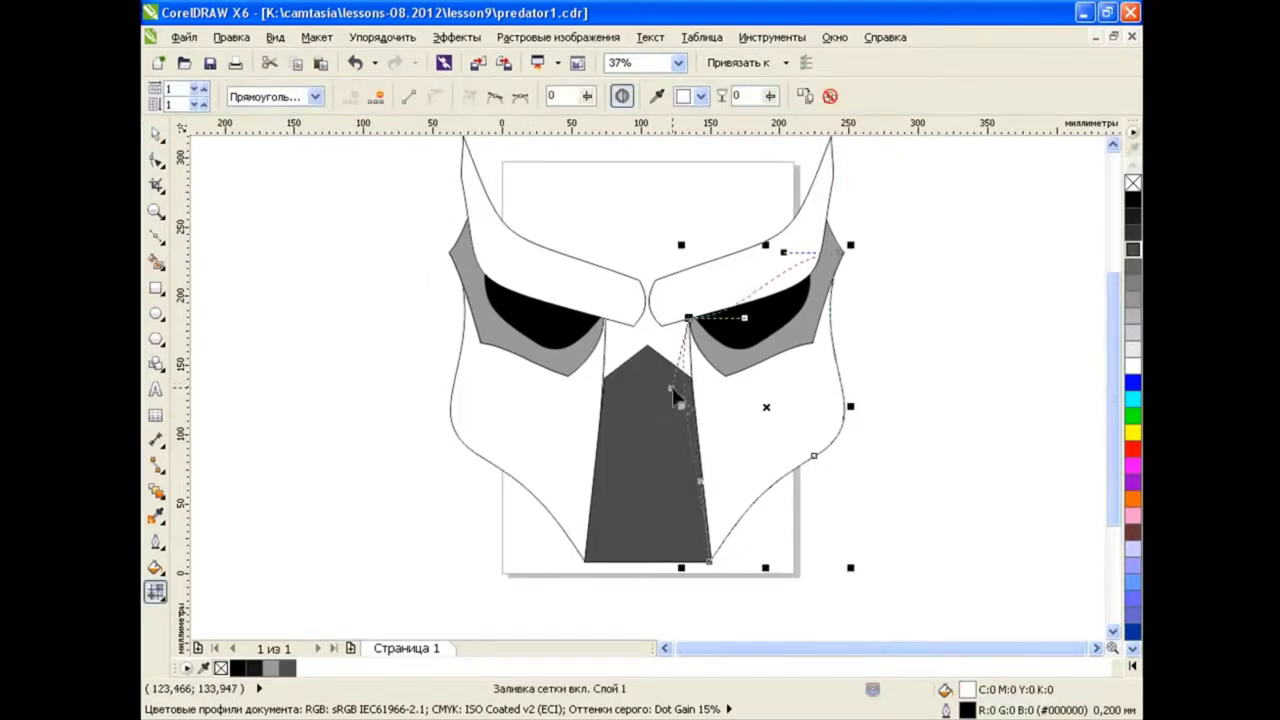
pyautogui.moveTo(674, 393); pyautogui.dragTo(670, 394)
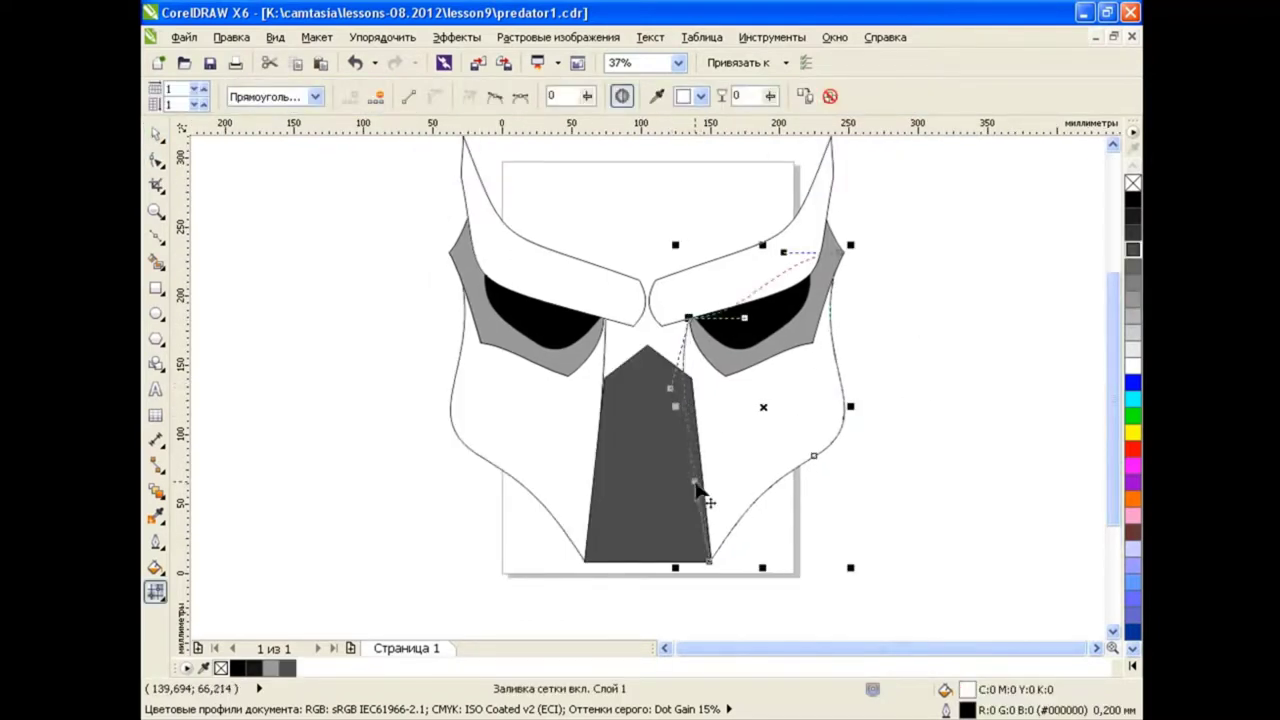
# Stretch the dark gray nose piece taller and wider, aligning the panel's bottom node to it
pyautogui.click(155, 133)
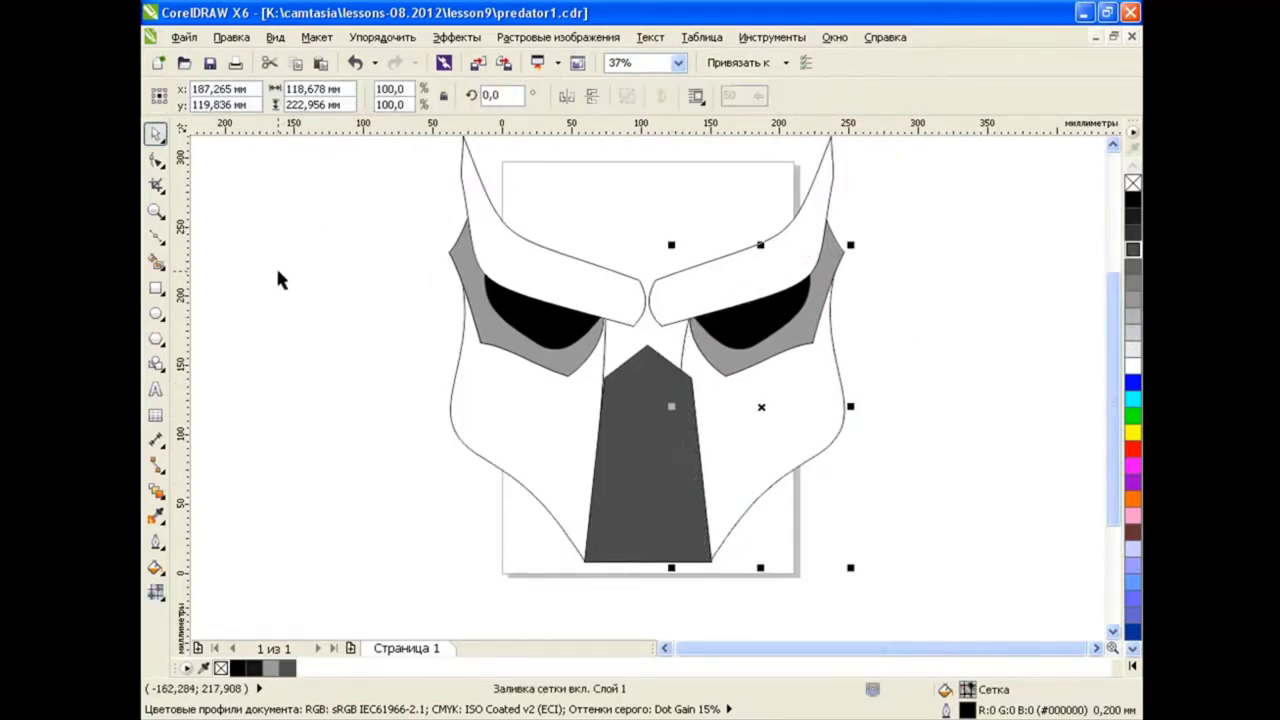
pyautogui.click(651, 451)
pyautogui.moveTo(646, 350); pyautogui.dragTo(647, 331)
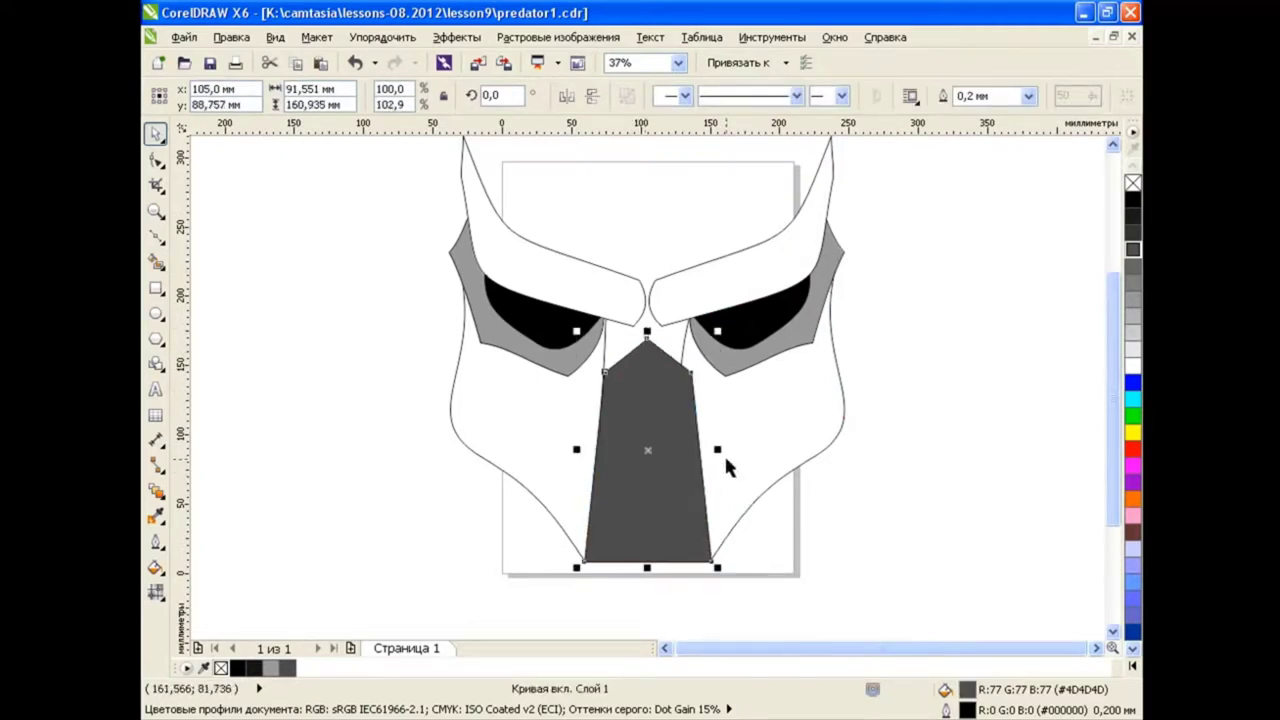
pyautogui.moveTo(727, 452); pyautogui.dragTo(735, 446)
pyautogui.click(895, 455)
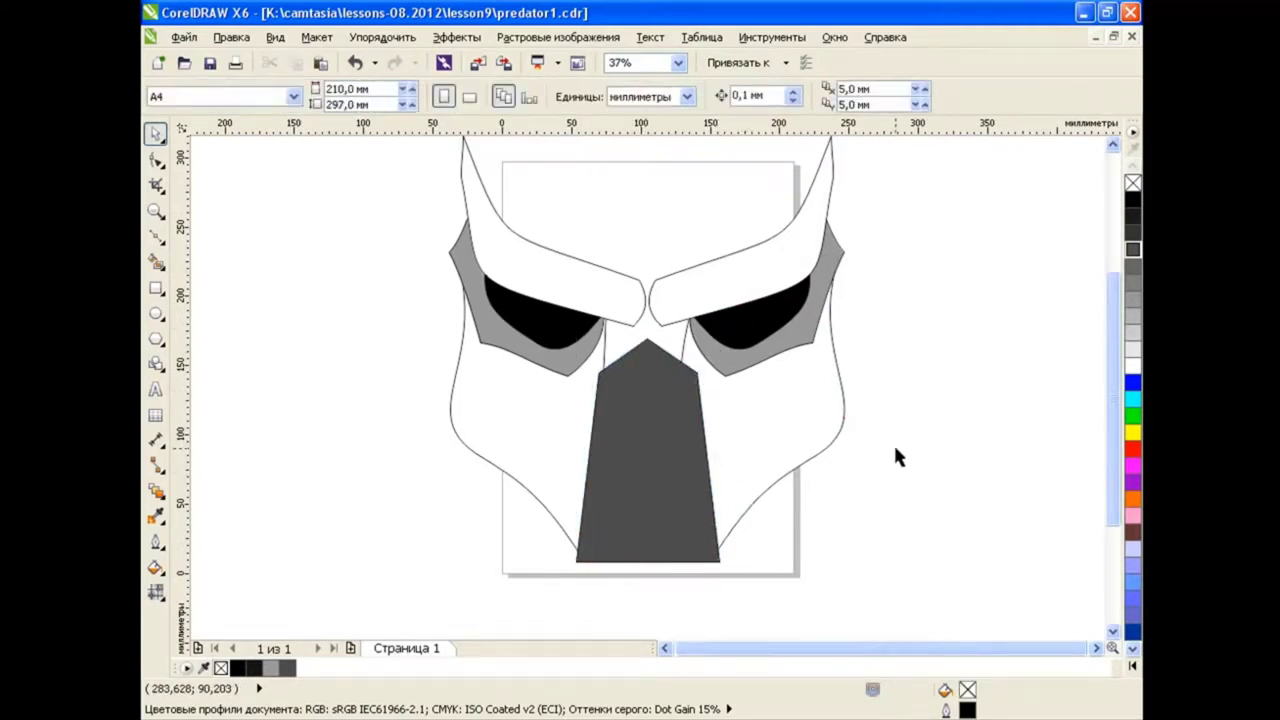
pyautogui.click(815, 445)
pyautogui.press('m')
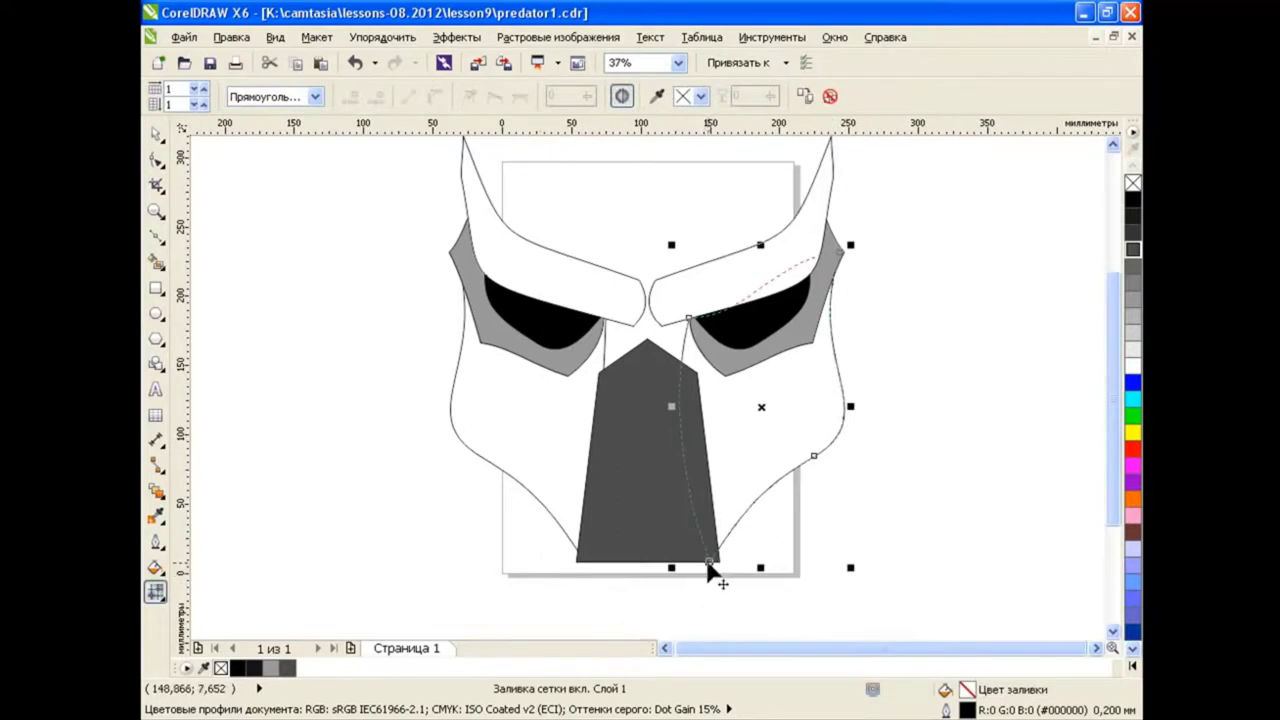
pyautogui.moveTo(708, 562); pyautogui.dragTo(718, 561)
# Zoom in to inspect the join between the brow plates, then zoom back out
pyautogui.click(156, 134)
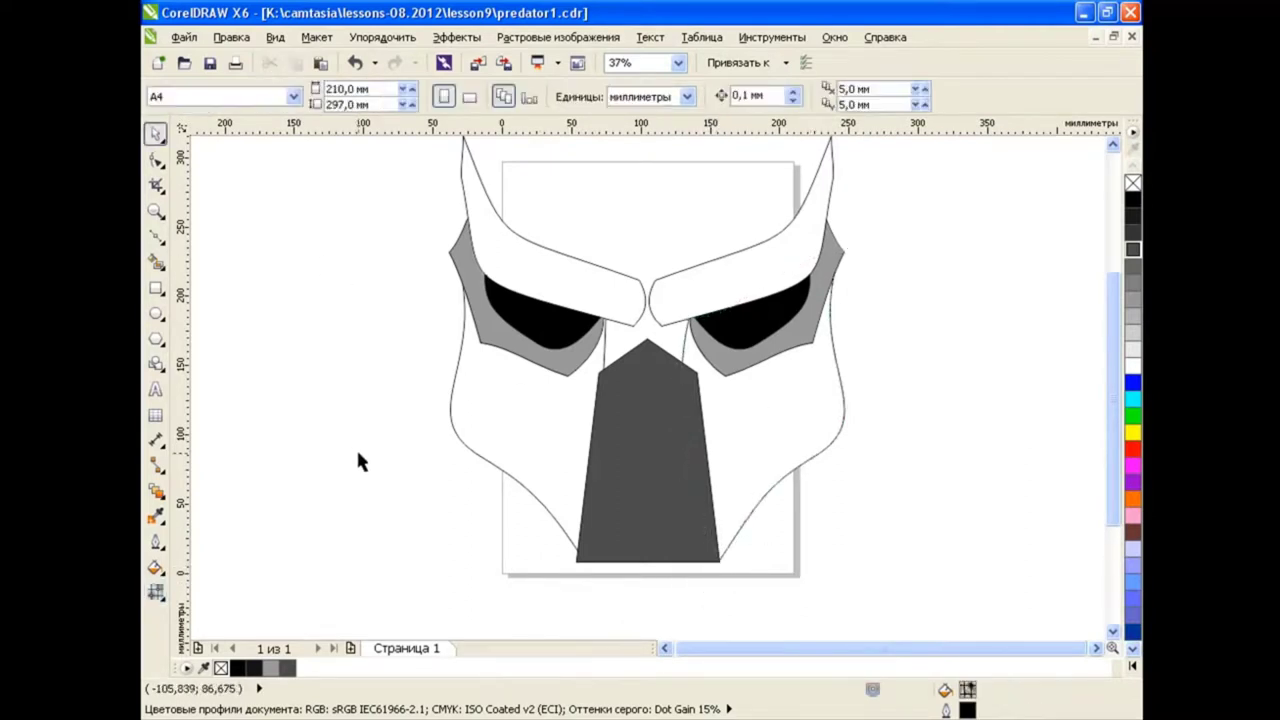
pyautogui.click(681, 281)
pyautogui.scroll(2, 681, 281)
pyautogui.scroll(-2, 680, 318)
pyautogui.press('Escape')
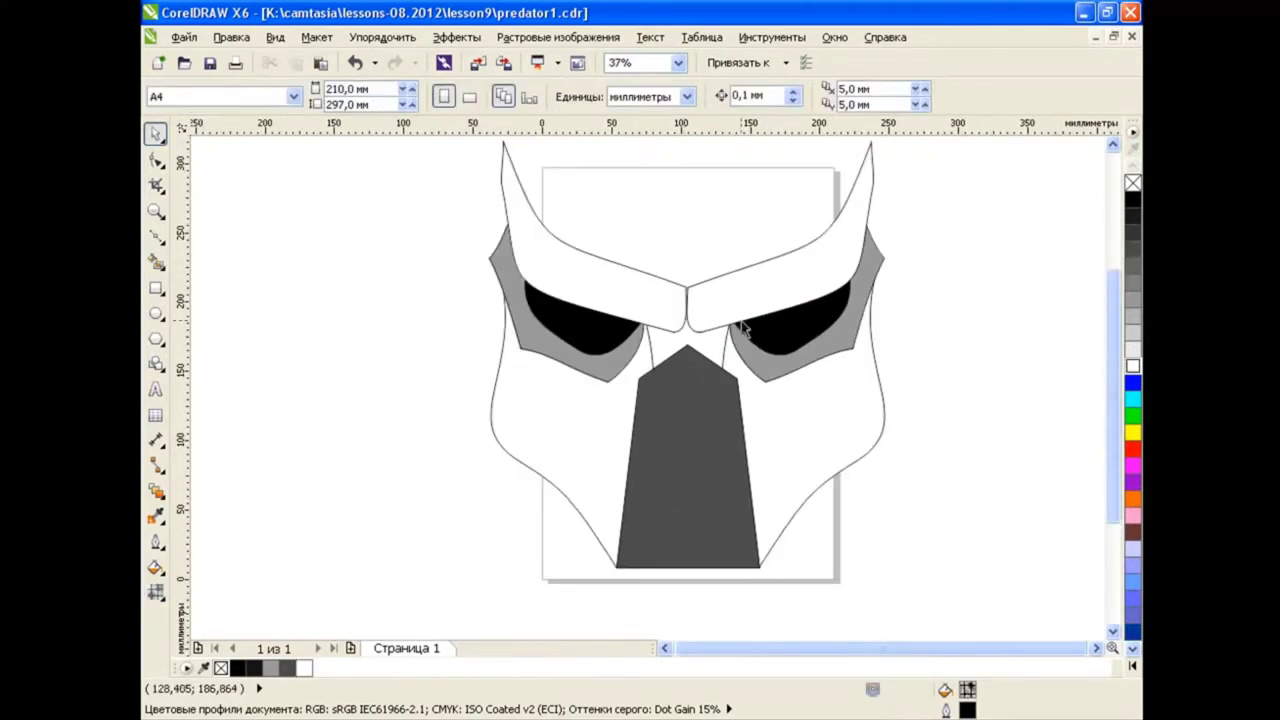
# Add a light gray bridge rectangle between the eyes and send it behind the brow and nose
pyautogui.click(156, 287)
pyautogui.moveTo(449, 314); pyautogui.dragTo(540, 378)
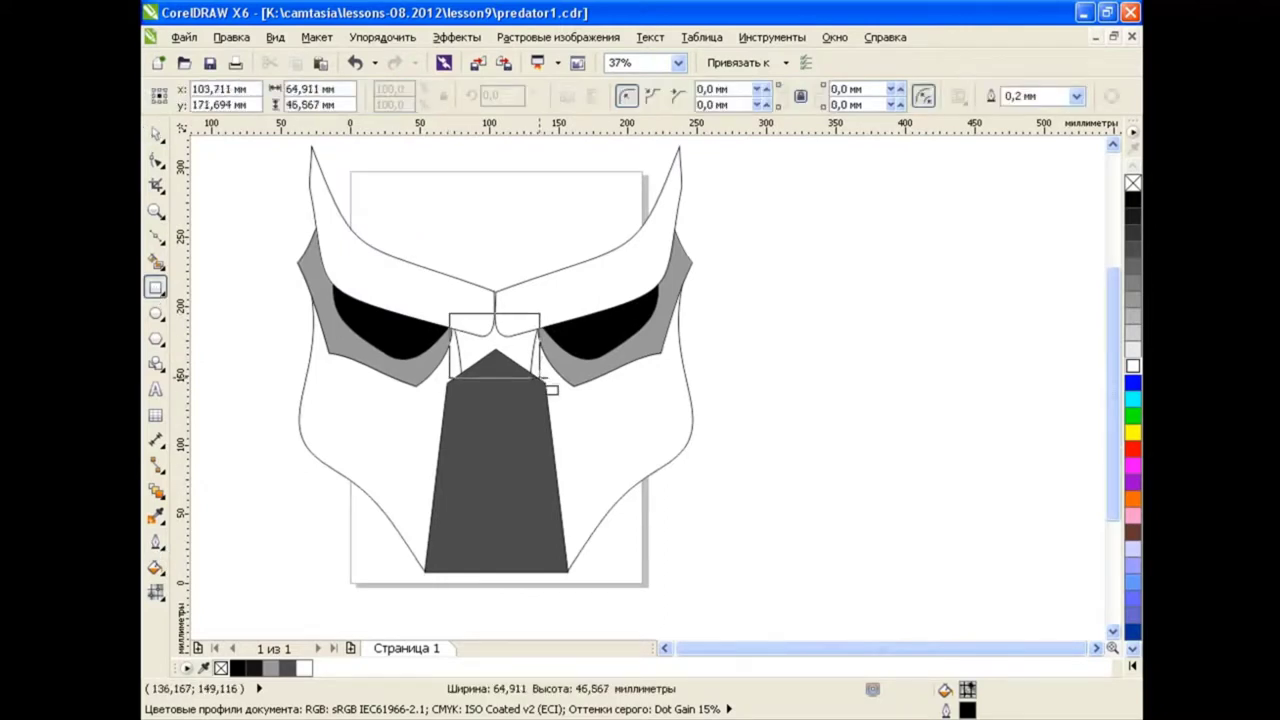
pyautogui.click(1133, 316)
pyautogui.hotkey('ctrl', 'pagedown')
pyautogui.hotkey('ctrl', 'pagedown')
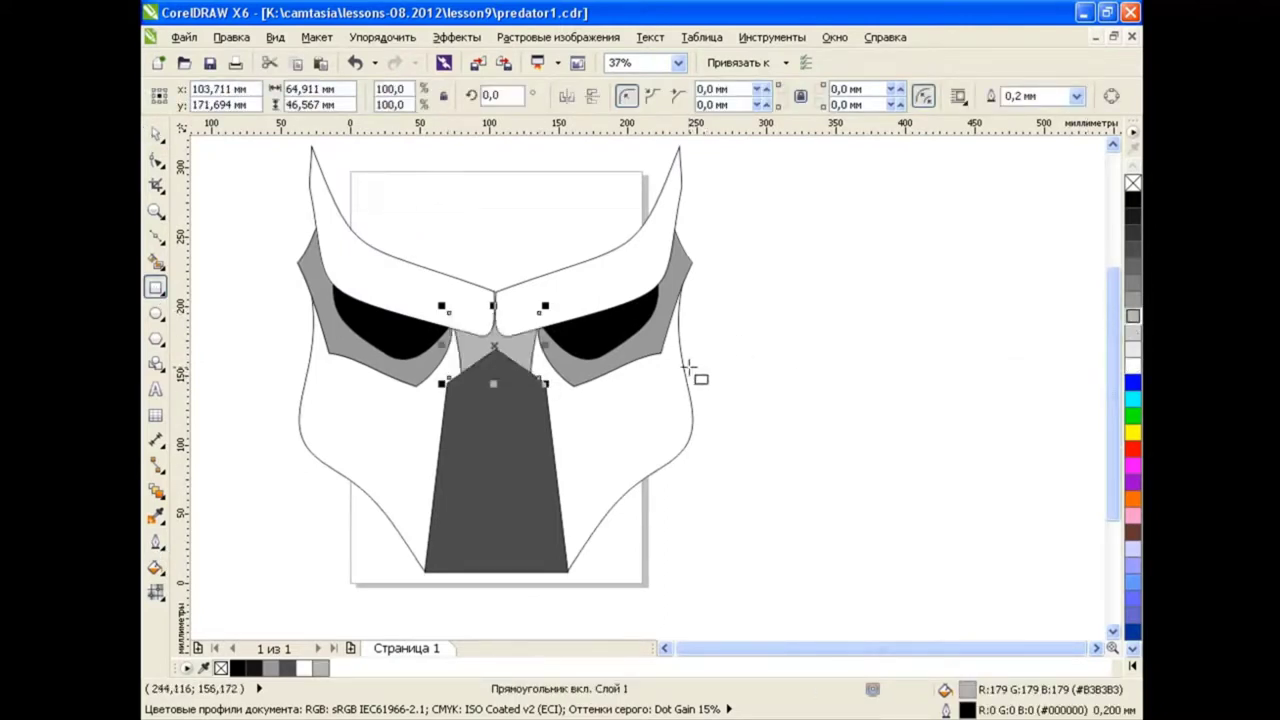
pyautogui.press('space')
pyautogui.moveTo(838, 650); pyautogui.dragTo(666, 650)
pyautogui.click(911, 488)
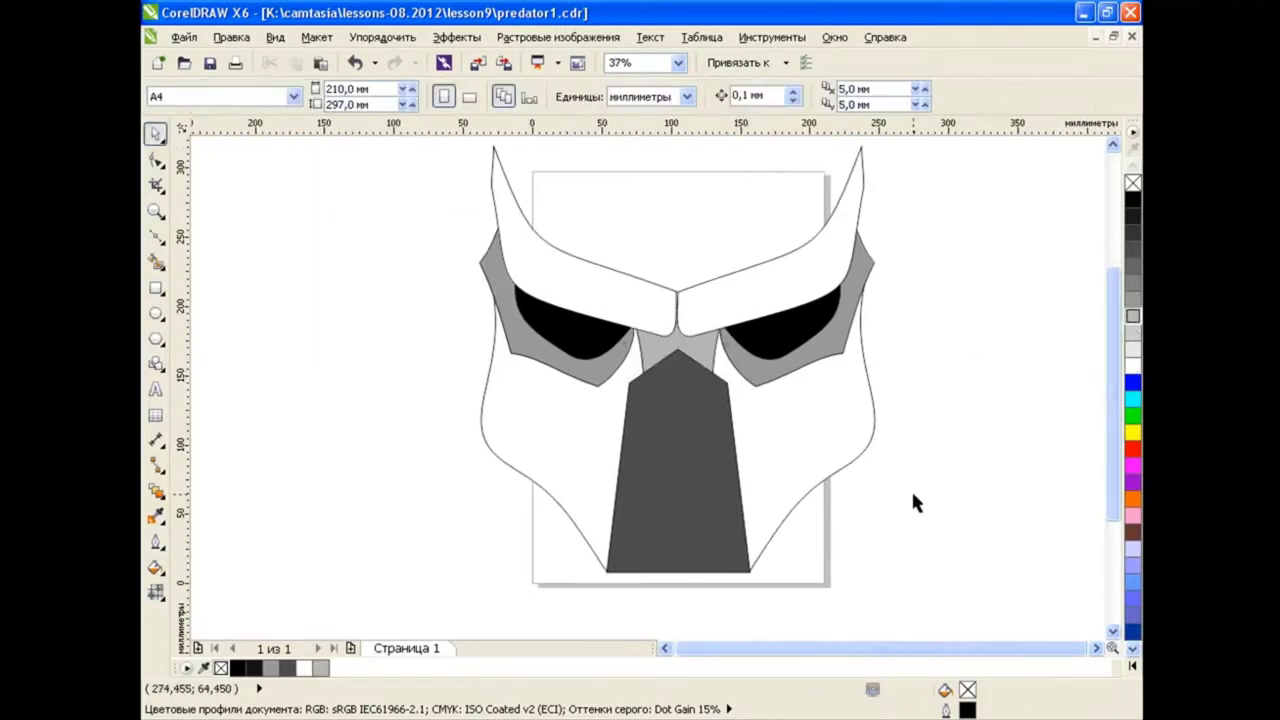
pyautogui.scroll(-1, 911, 489)
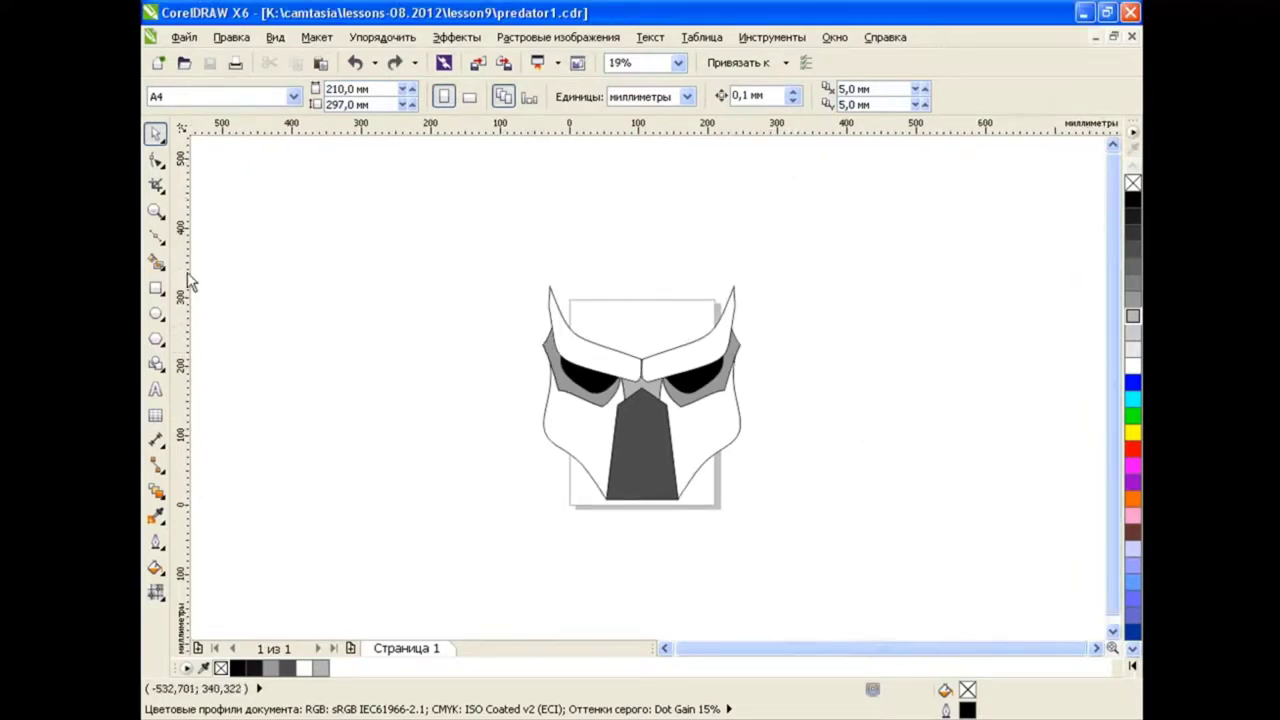
# Draw a trial Bezier curve above the mask, then delete it
pyautogui.click(156, 237)
pyautogui.click(240, 277)
pyautogui.click(545, 342)
pyautogui.moveTo(505, 190); pyautogui.dragTo(657, 127)
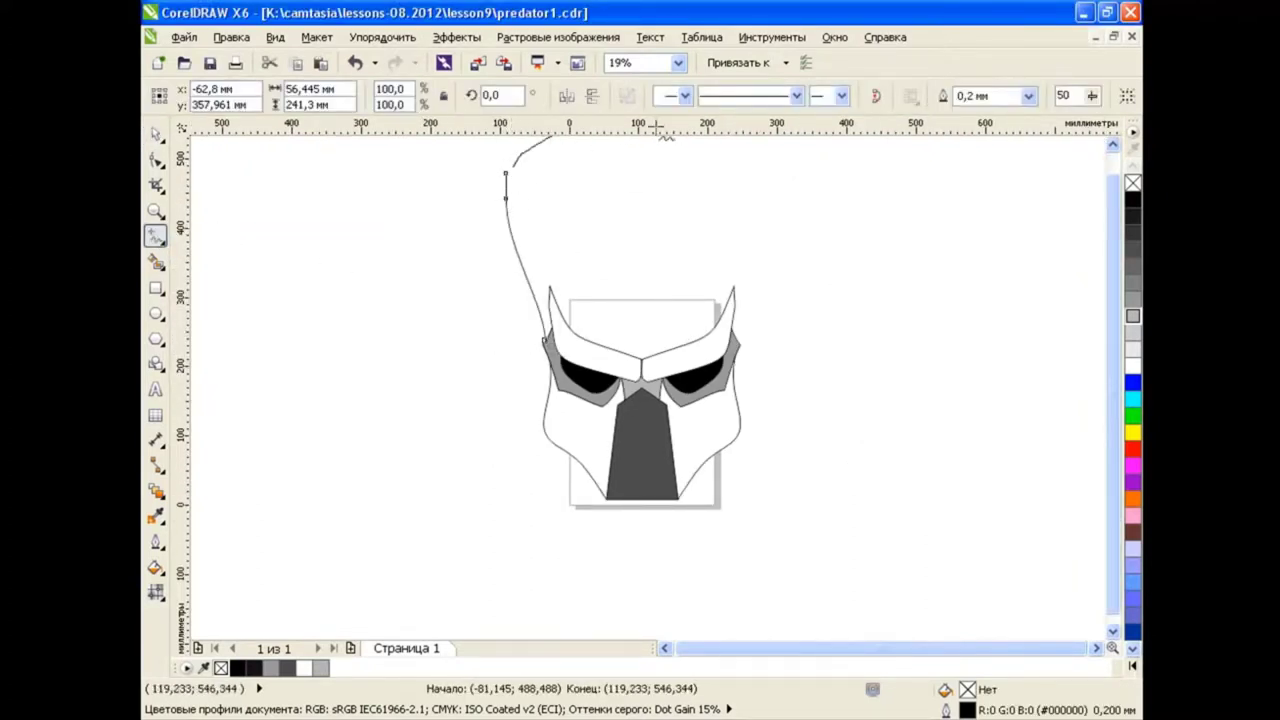
pyautogui.click(837, 400)
pyautogui.press('space')
pyautogui.press('Delete')
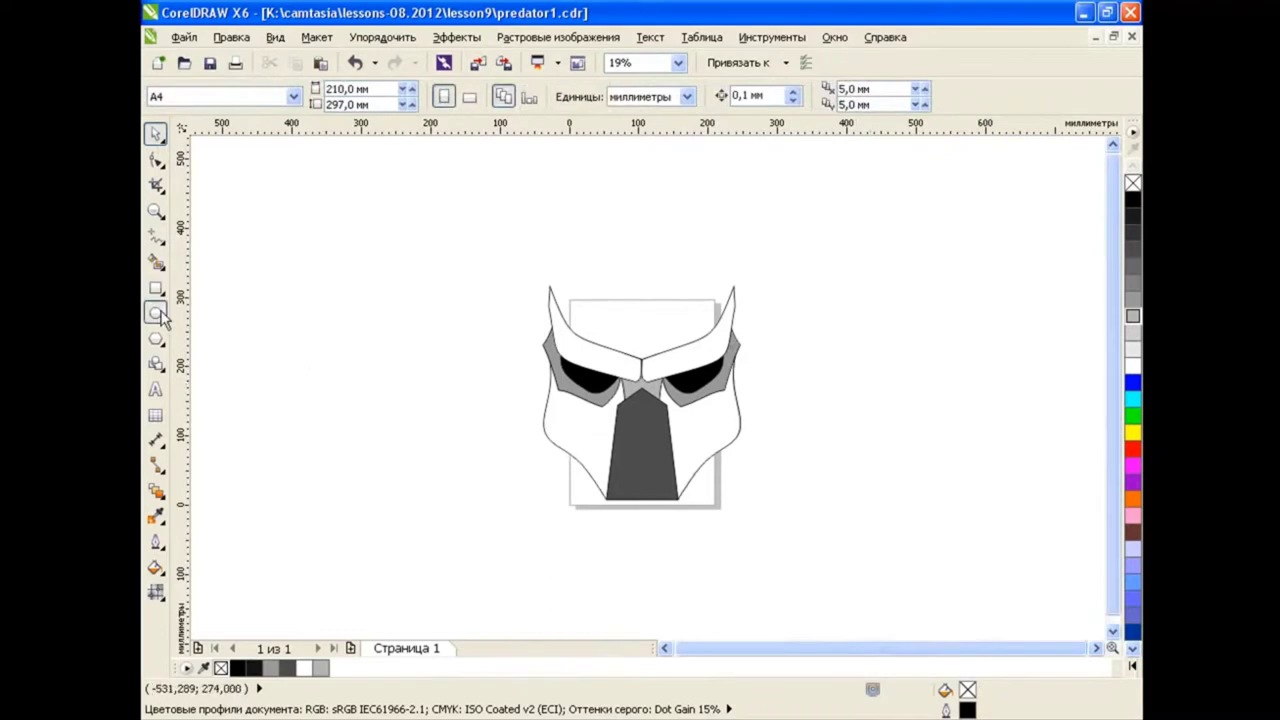
# Draw a large circle over the mask's top, convert it to curves, and flatten its top
pyautogui.click(156, 312)
pyautogui.moveTo(518, 138); pyautogui.dragTo(767, 378)
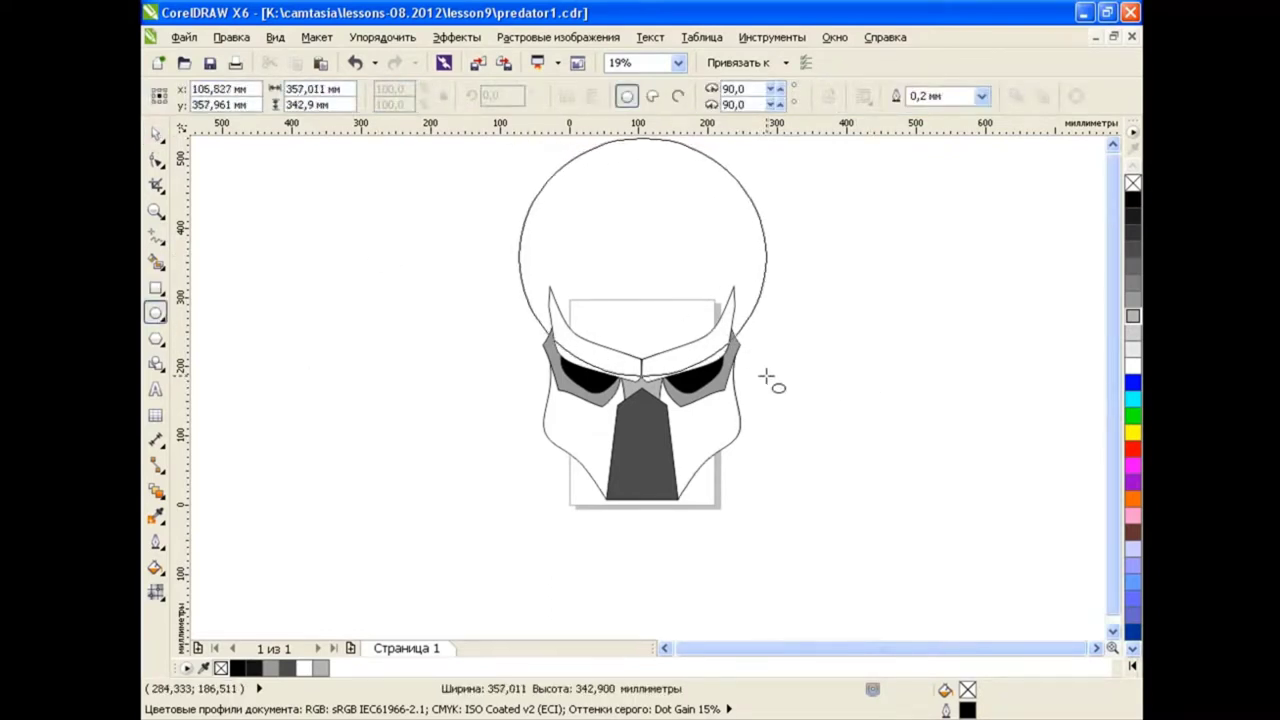
pyautogui.click(1076, 96)
pyautogui.press('F10')
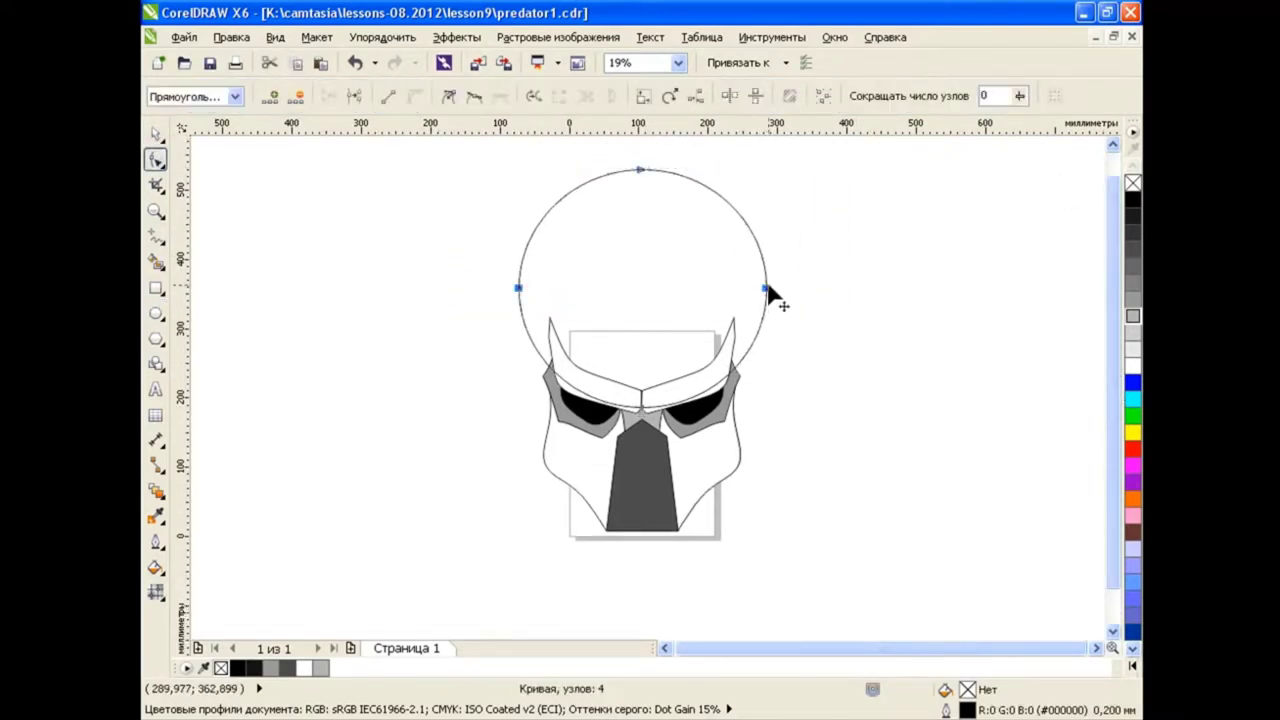
pyautogui.moveTo(767, 289); pyautogui.dragTo(767, 264)
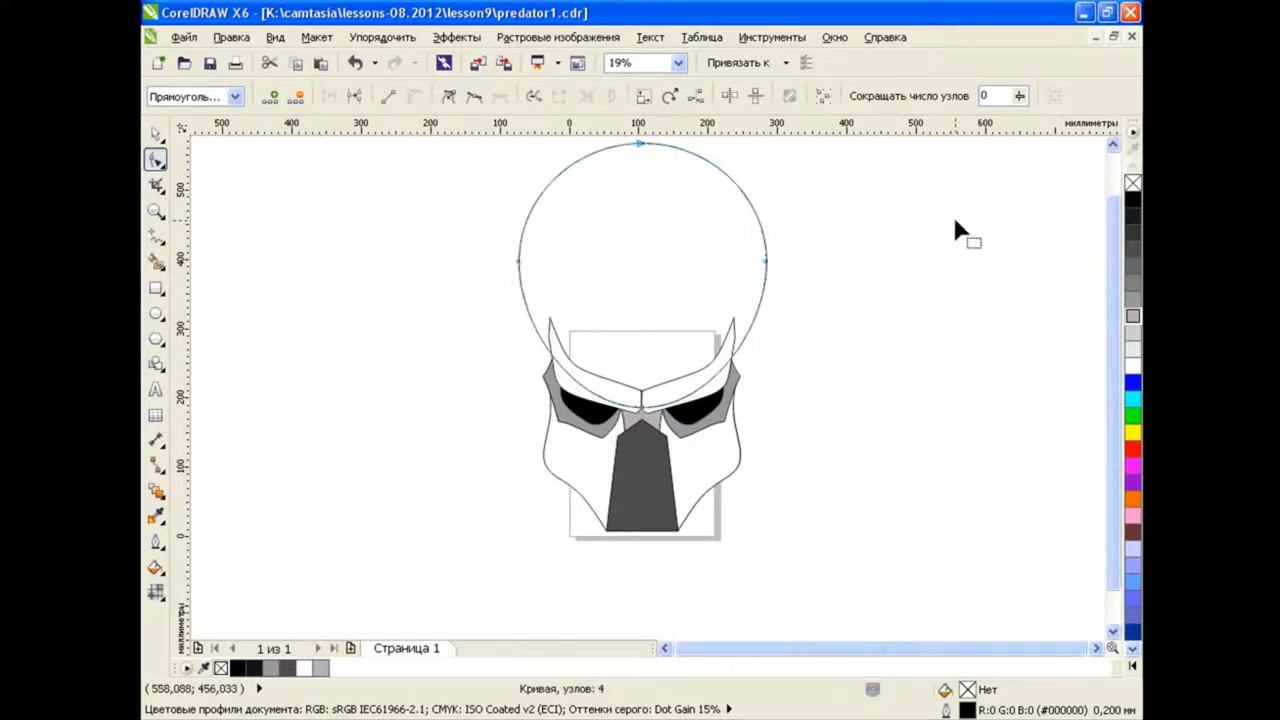
pyautogui.moveTo(641, 163); pyautogui.dragTo(641, 192)
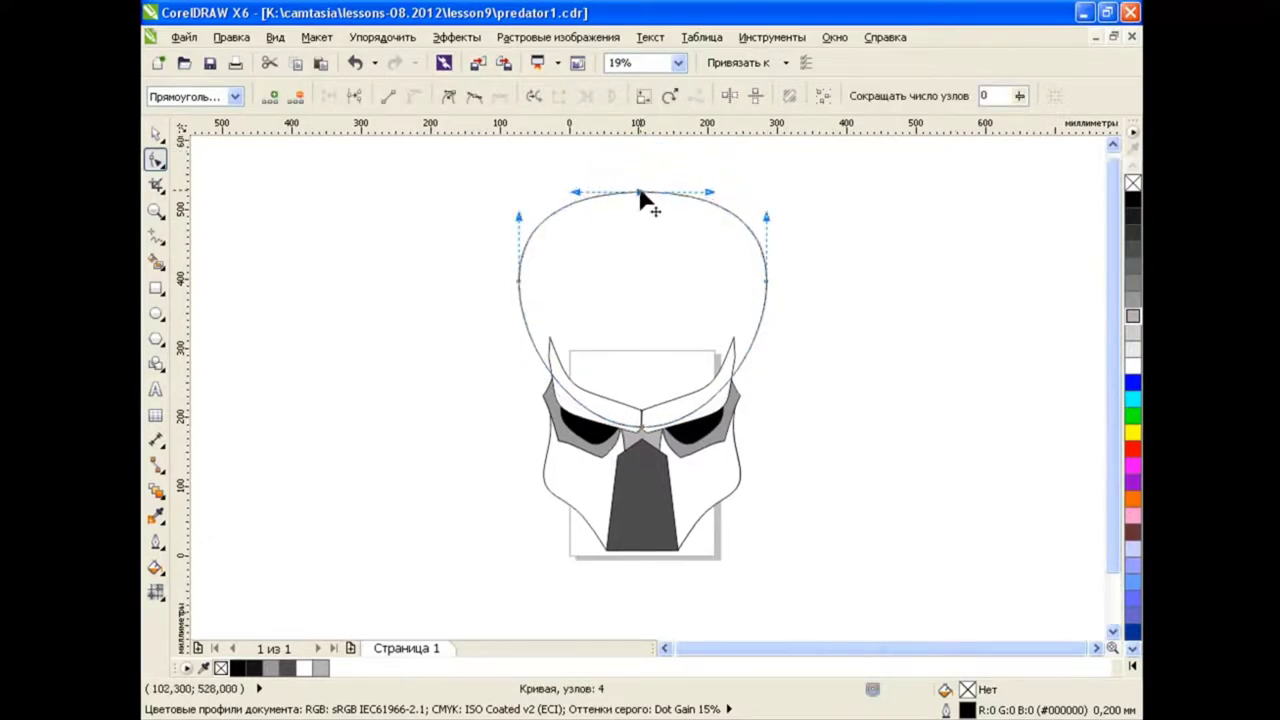
# Add nodes near the right brow tip and pull the head's right side outward
pyautogui.scroll(2, 769, 353)
pyautogui.moveTo(621, 440); pyautogui.dragTo(622, 412)
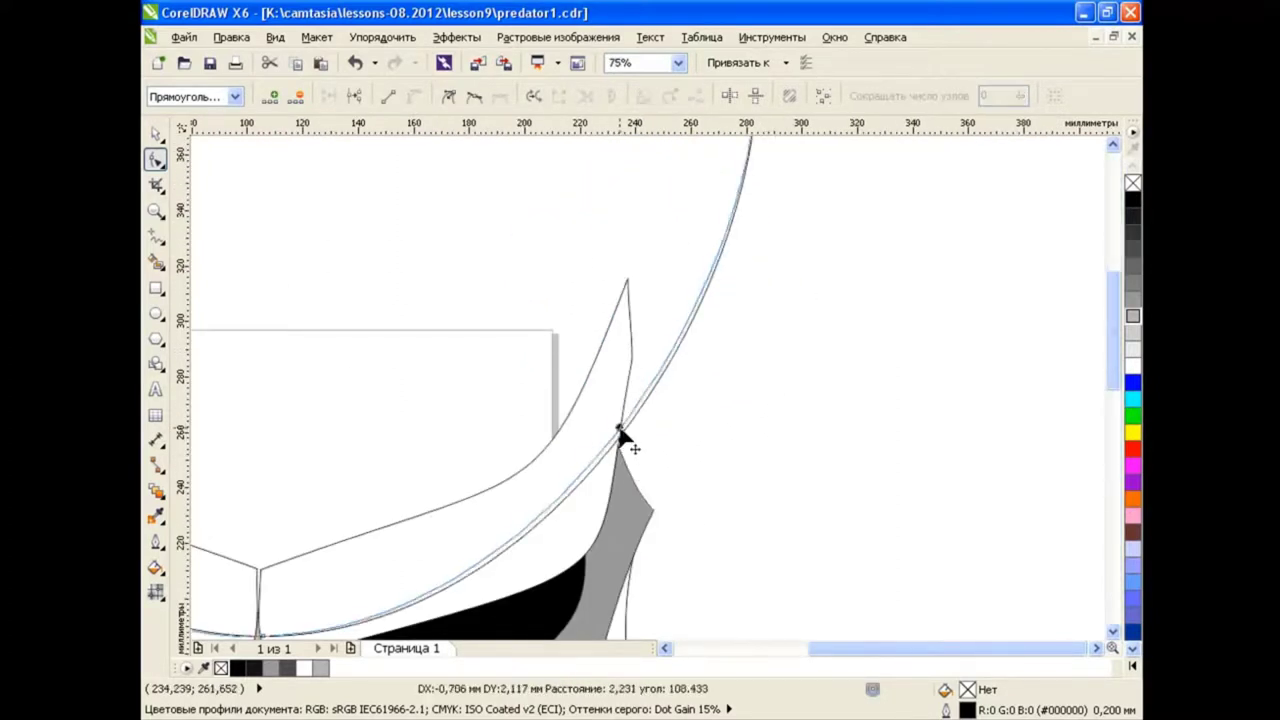
pyautogui.doubleClick(622, 409)
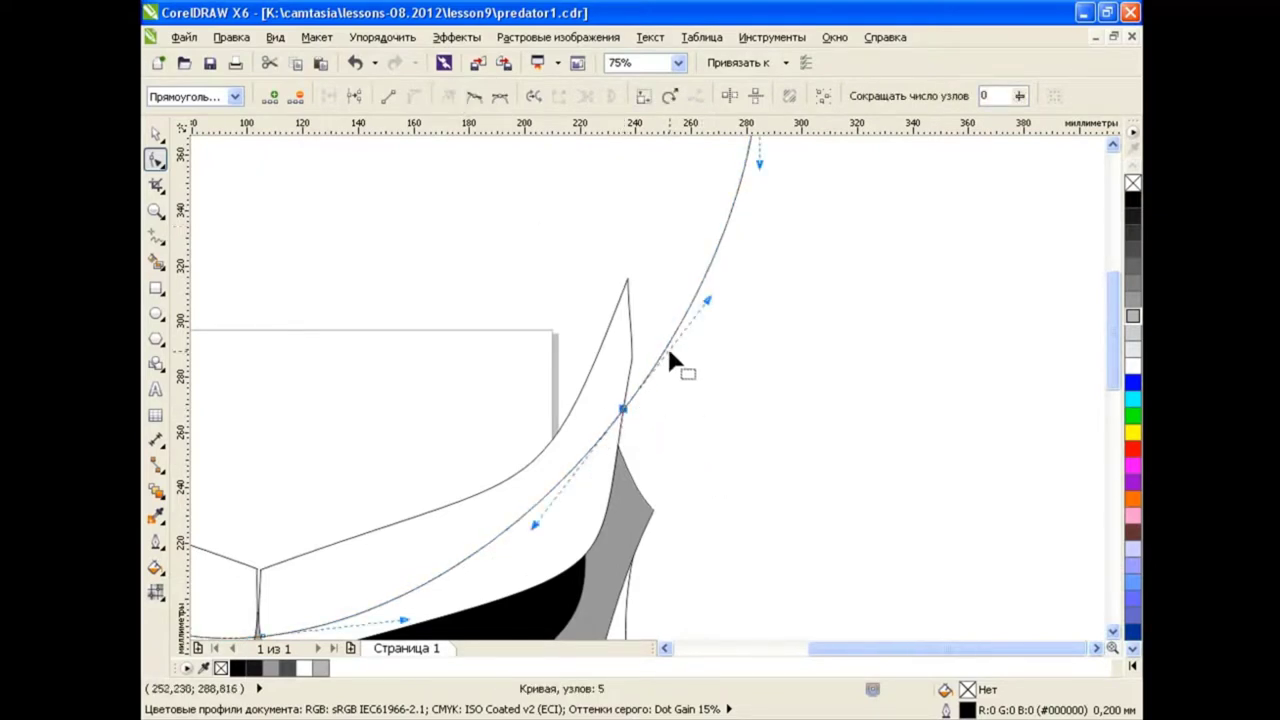
pyautogui.doubleClick(668, 346)
pyautogui.moveTo(670, 346)
pyautogui.mouseDown()
pyautogui.moveTo(694, 374)
pyautogui.moveTo(700, 345)
pyautogui.mouseUp()
pyautogui.scroll(-1, 680, 390)
pyautogui.moveTo(1111, 434); pyautogui.dragTo(1111, 379)
# Add two upper-right nodes and pull them into an angular corner with a straighter side
pyautogui.doubleClick(639, 222)
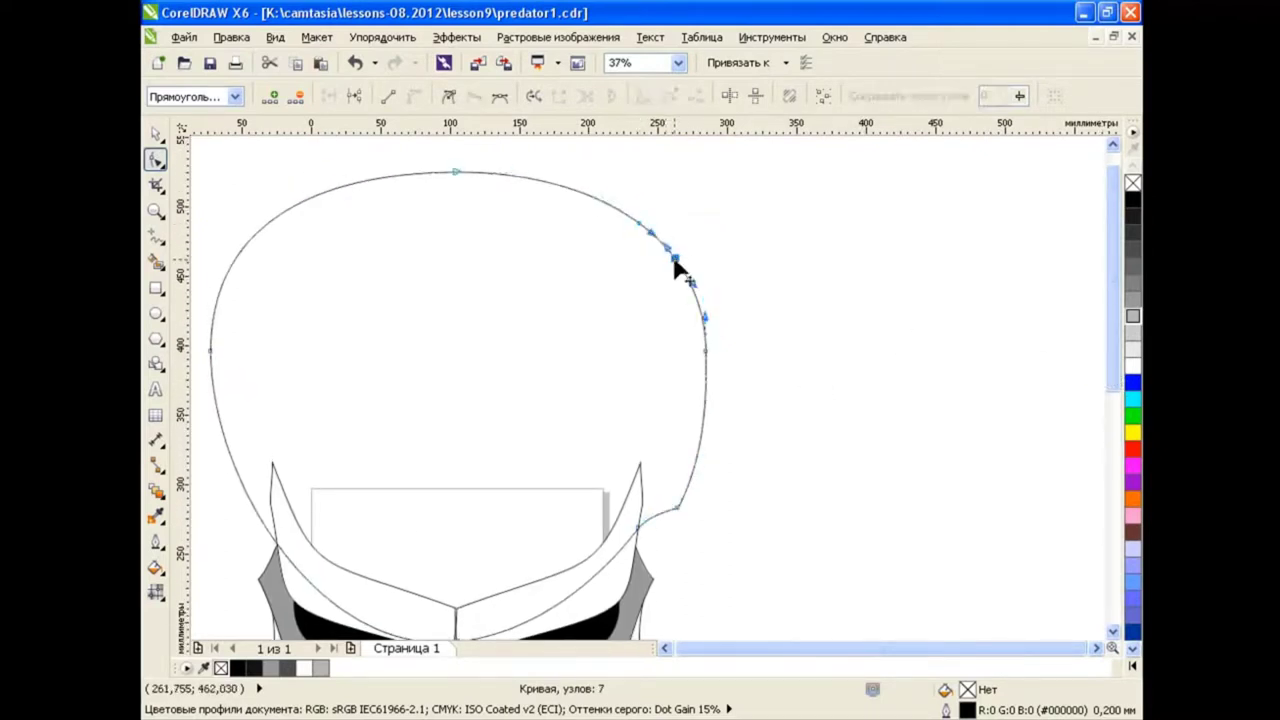
pyautogui.doubleClick(675, 258)
pyautogui.moveTo(675, 262); pyautogui.dragTo(700, 250)
pyautogui.moveTo(676, 507); pyautogui.dragTo(677, 514)
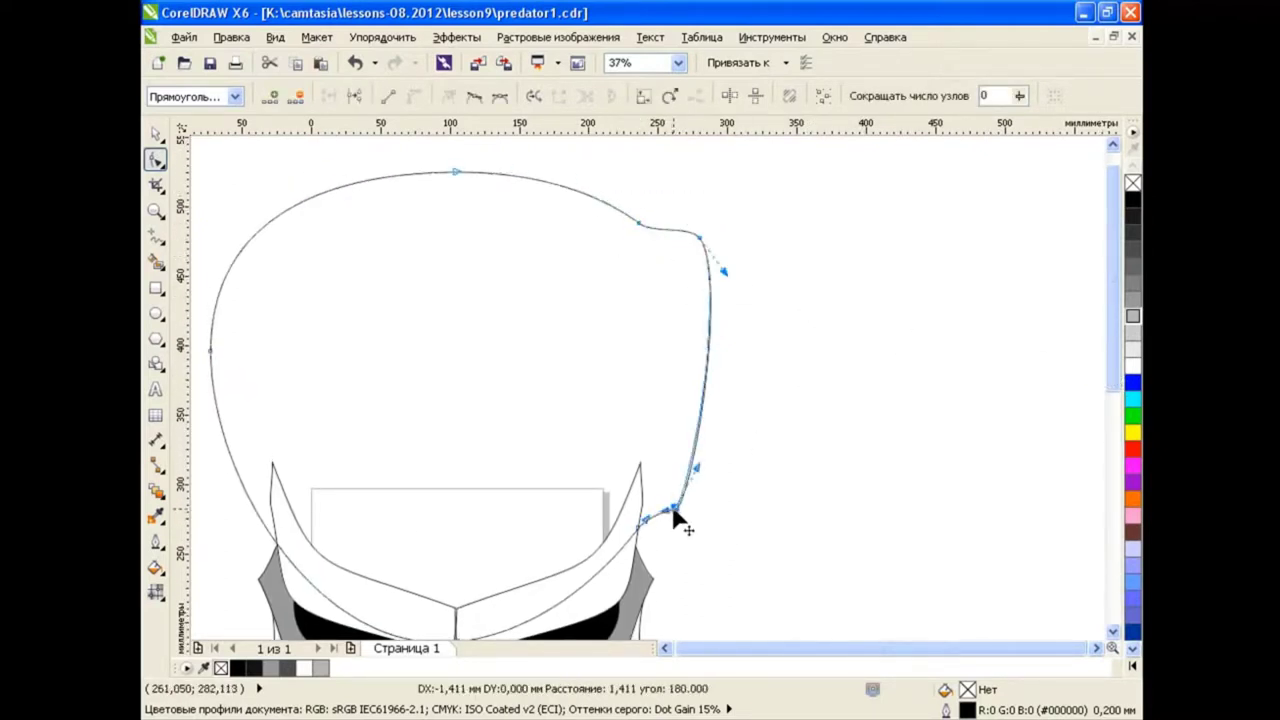
pyautogui.moveTo(783, 369); pyautogui.dragTo(673, 252)
# Refine the top-right corner of the head outline and make its node smooth
pyautogui.click(639, 224)
pyautogui.scroll(2, 690, 425)
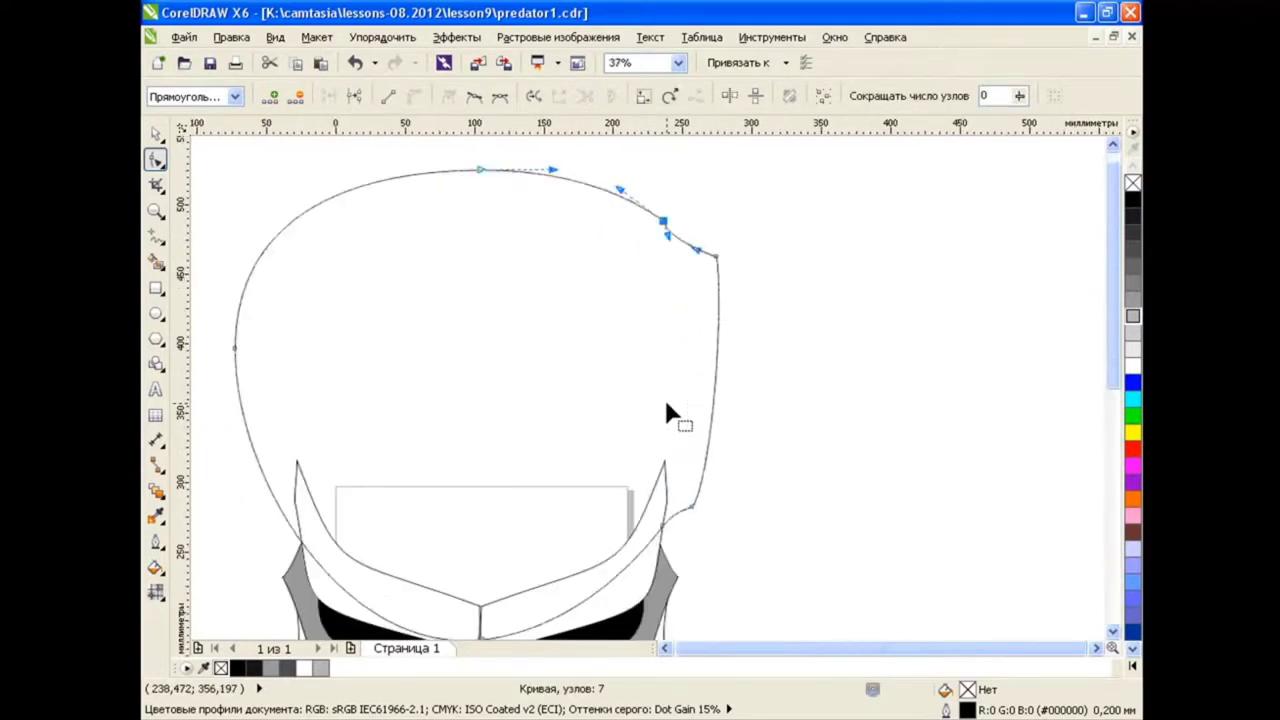
pyautogui.moveTo(705, 258); pyautogui.dragTo(729, 266)
pyautogui.moveTo(668, 238); pyautogui.dragTo(607, 199)
pyautogui.press('s')
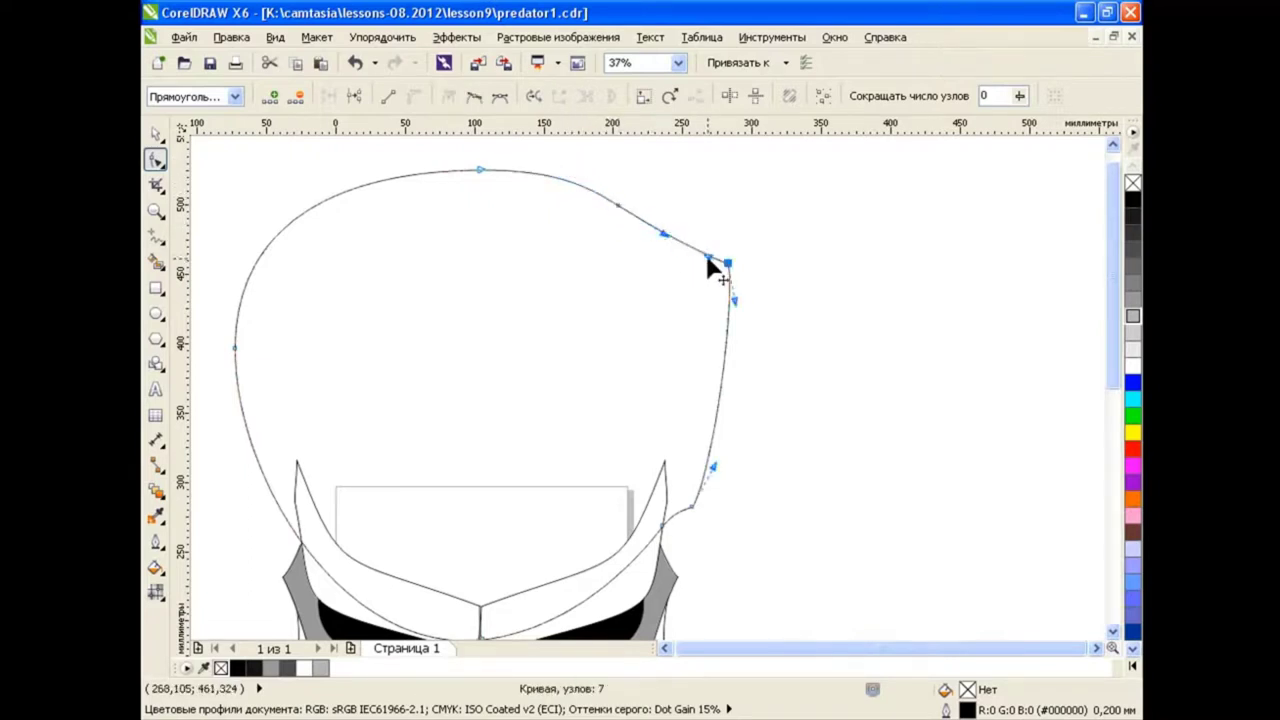
pyautogui.scroll(-2, 662, 335)
pyautogui.press('space')
pyautogui.press('Escape')
# Duplicate the head outline and mirror the copy horizontally
pyautogui.click(600, 388)
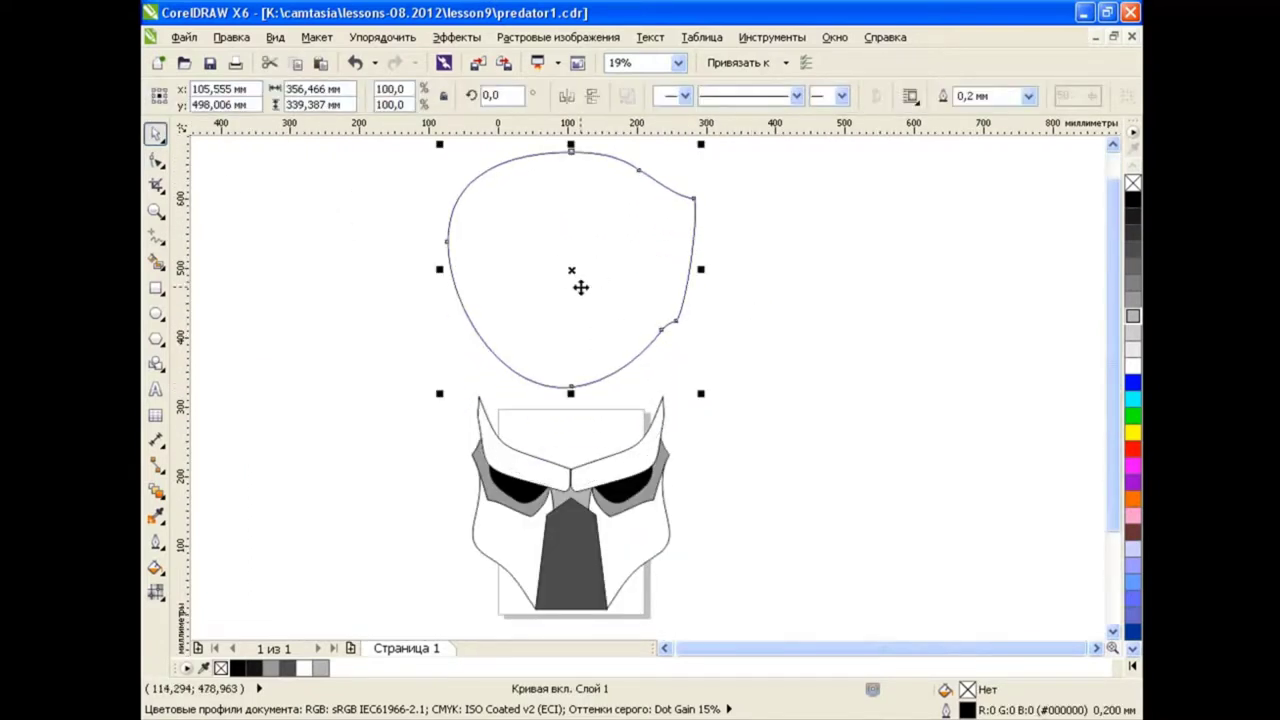
pyautogui.scroll(1, 1108, 408)
pyautogui.click(296, 62)
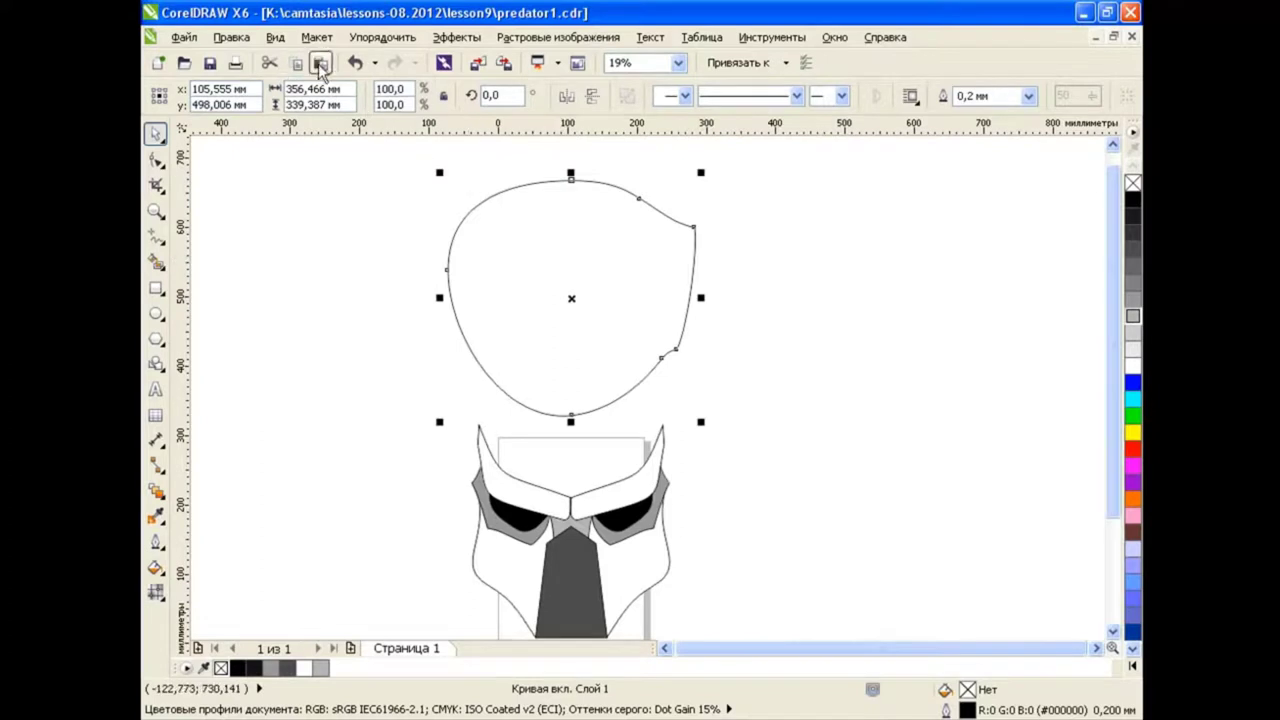
pyautogui.click(567, 95)
pyautogui.click(838, 277)
# Reshape the mirrored copy's nodes so it forms the head's other angular half
pyautogui.click(657, 202)
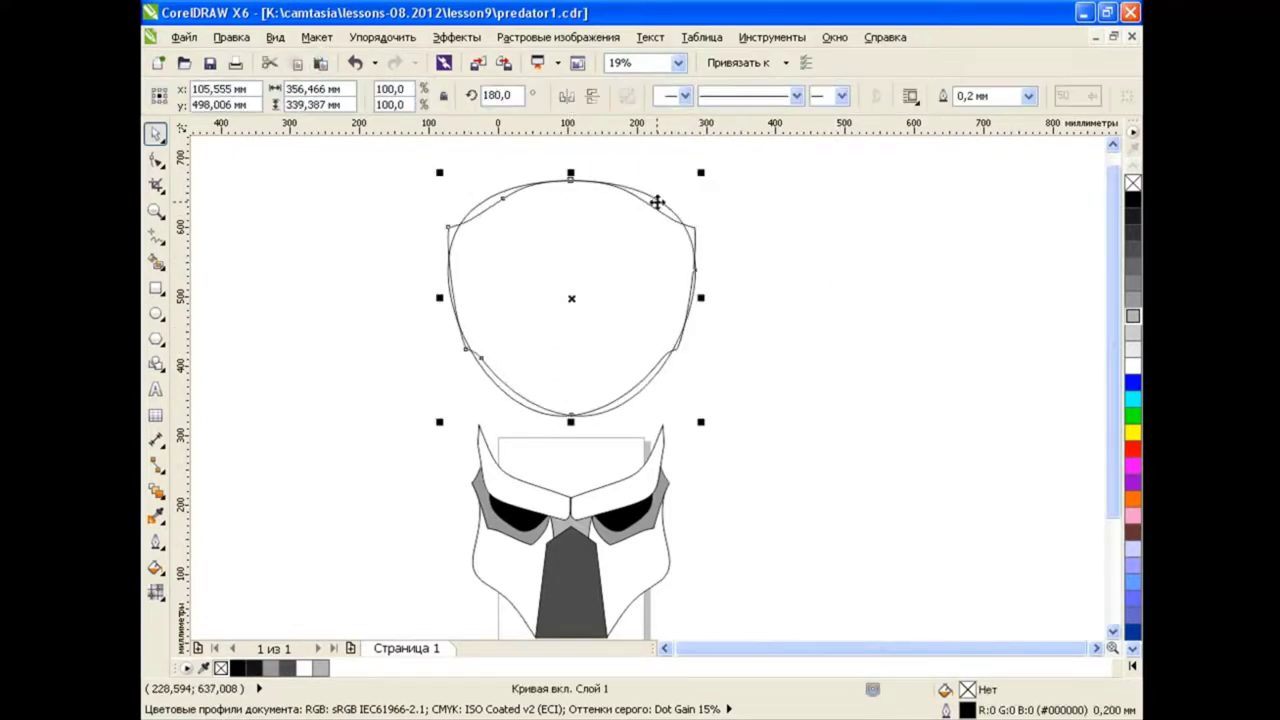
pyautogui.click(152, 160)
pyautogui.click(451, 97)
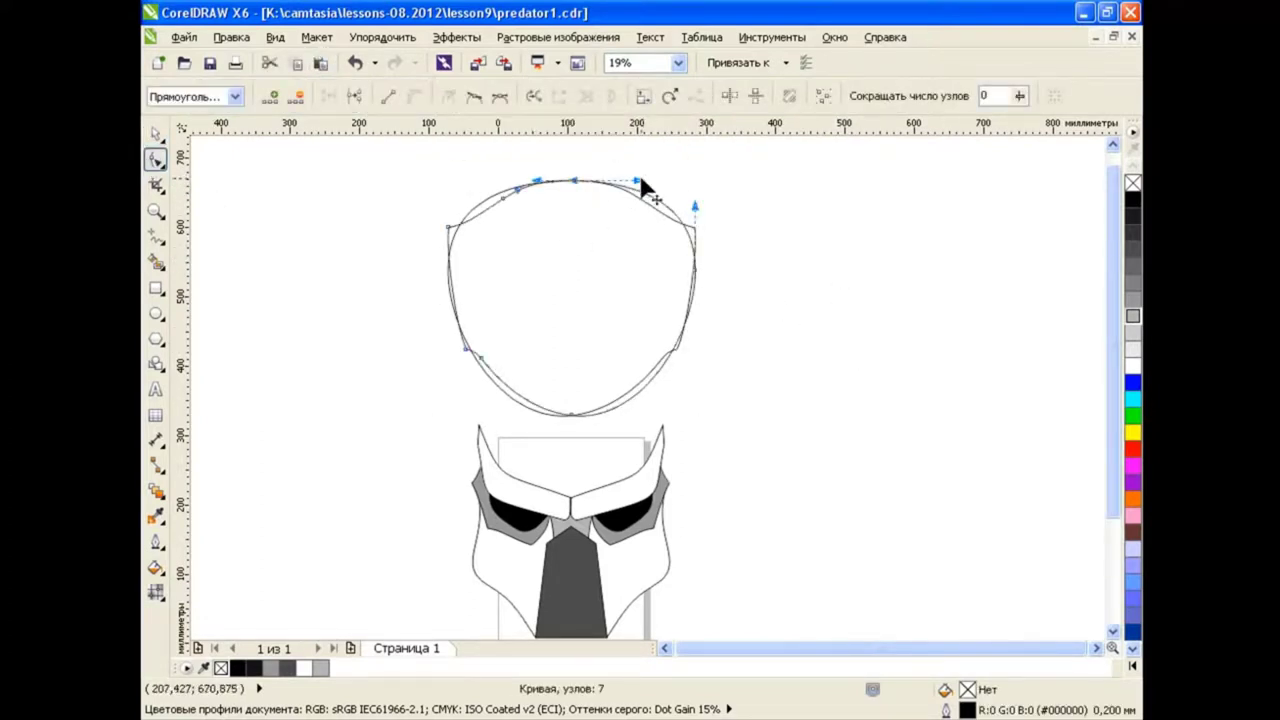
pyautogui.moveTo(643, 194); pyautogui.dragTo(629, 300)
pyautogui.click(572, 414)
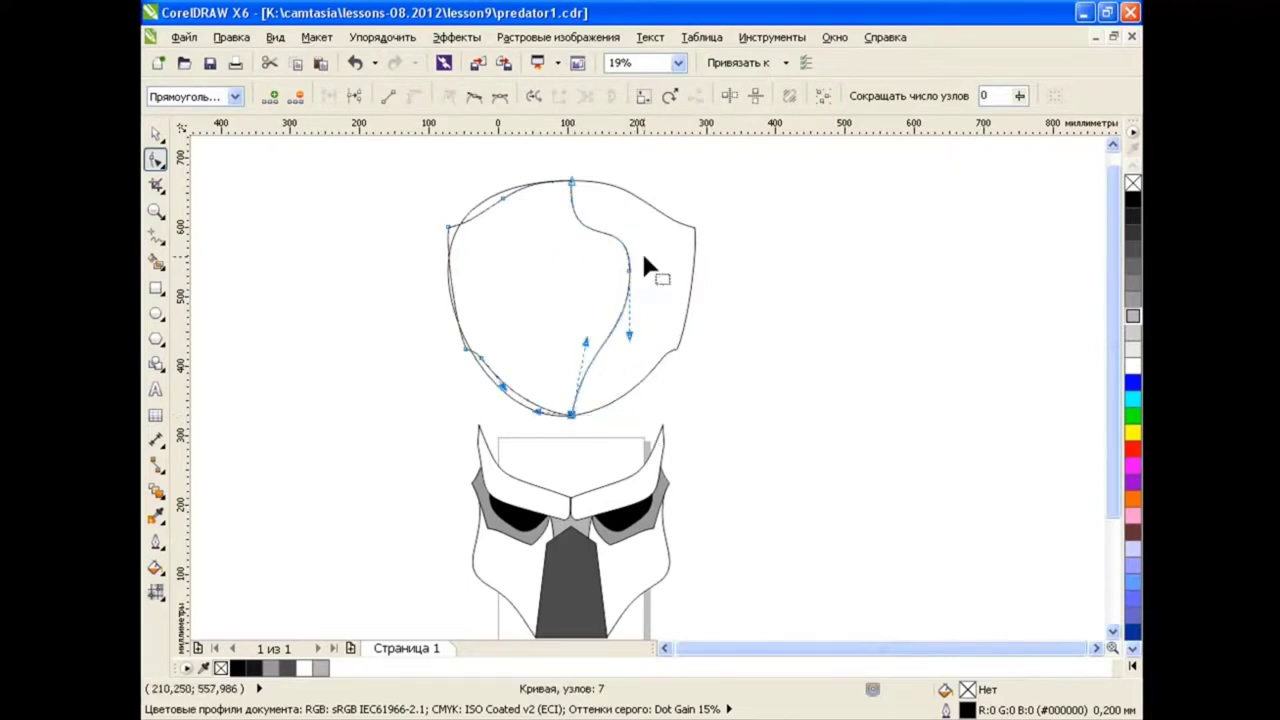
pyautogui.moveTo(648, 430); pyautogui.dragTo(604, 304)
pyautogui.press('Delete')
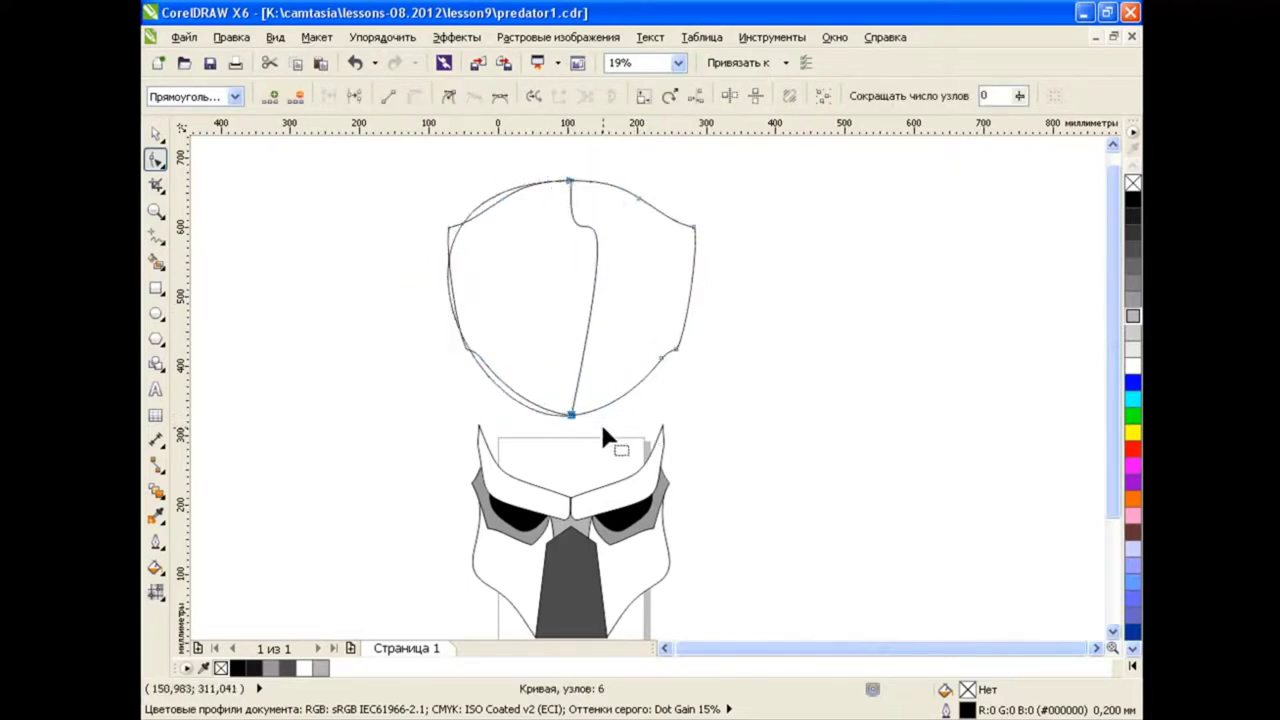
pyautogui.moveTo(452, 228); pyautogui.dragTo(491, 357)
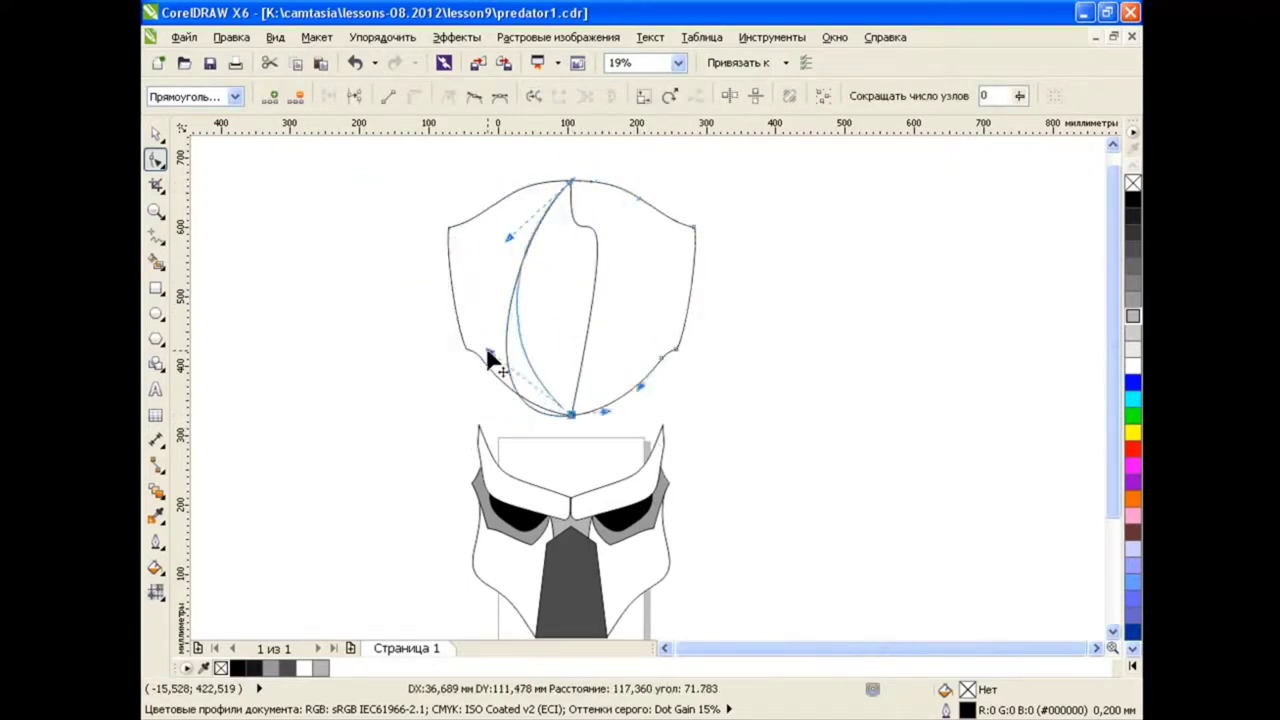
# Select both head halves and move them down to cap the mask's brow
pyautogui.press('space')
pyautogui.moveTo(398, 158); pyautogui.dragTo(785, 416)
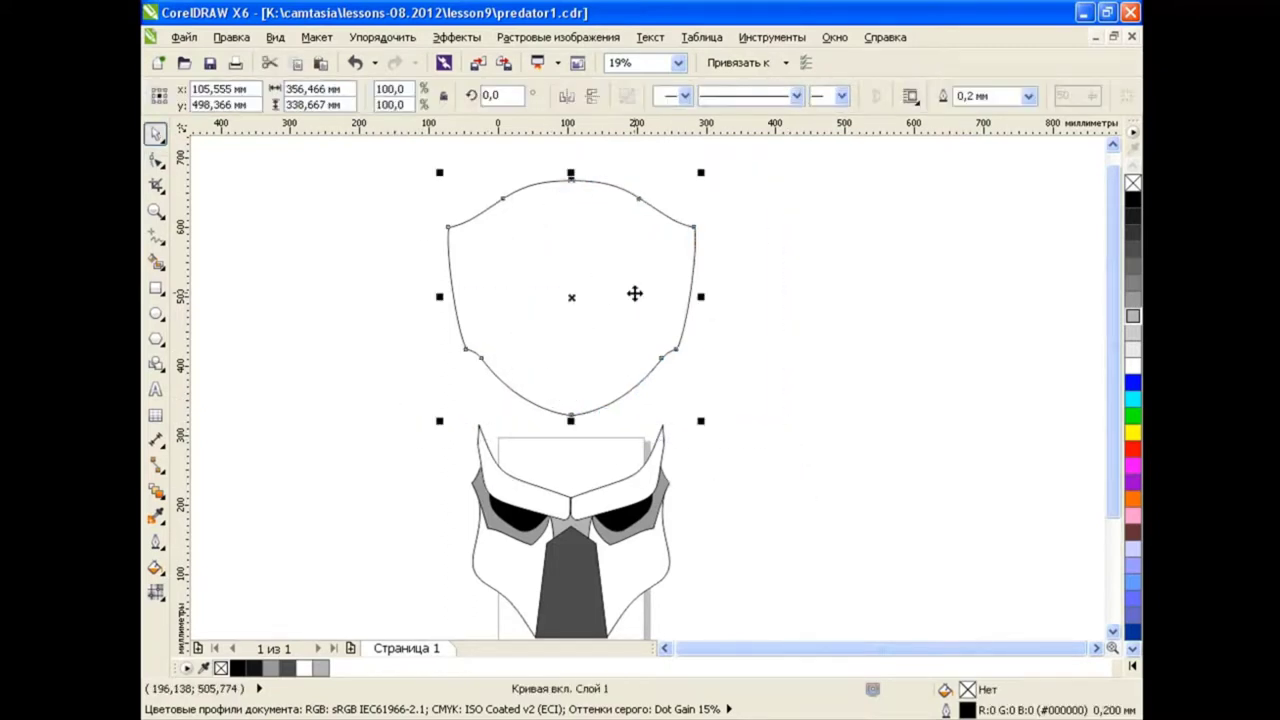
pyautogui.moveTo(634, 293); pyautogui.dragTo(634, 385)
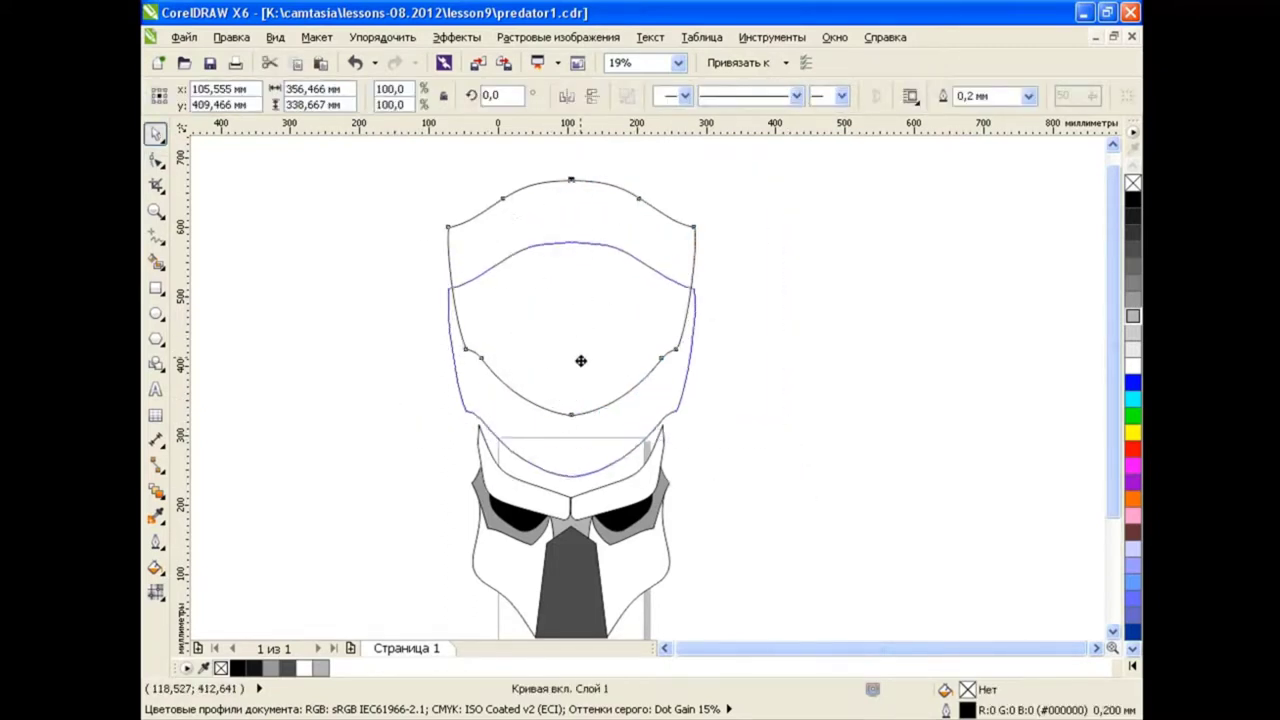
pyautogui.click(800, 384)
pyautogui.scroll(-3, 1117, 413)
pyautogui.scroll(2, 1117, 413)
pyautogui.press('F10')
# Draw a pointed horn at the head's top left with the Polyline tool
pyautogui.moveTo(593, 238); pyautogui.dragTo(607, 236)
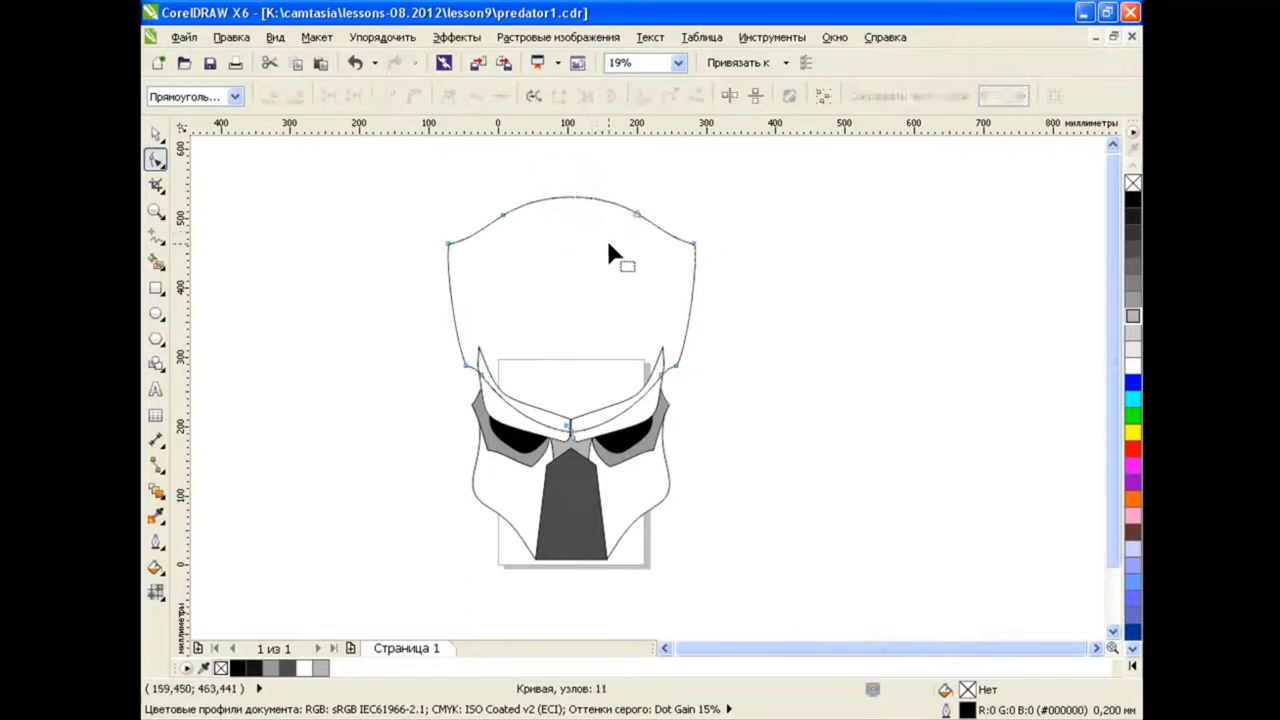
pyautogui.press('space')
pyautogui.click(155, 236)
pyautogui.click(484, 232)
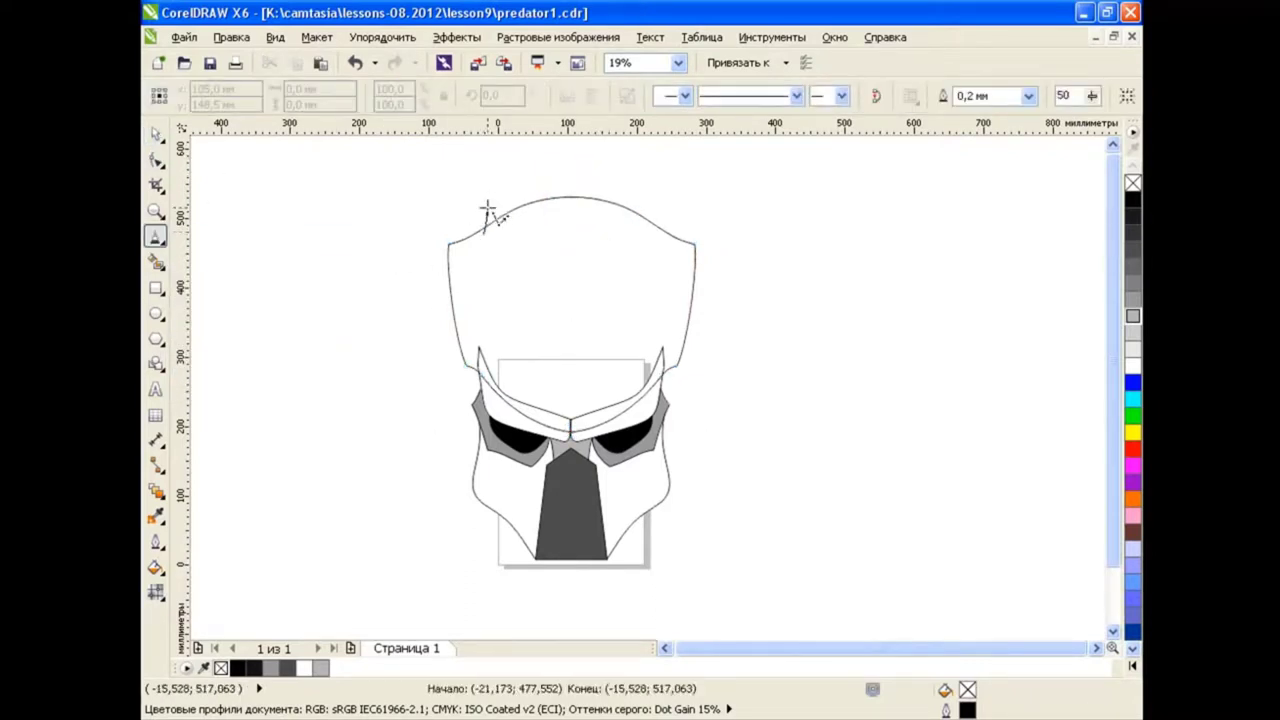
pyautogui.click(486, 205)
pyautogui.click(541, 166)
pyautogui.click(535, 192)
pyautogui.click(543, 206)
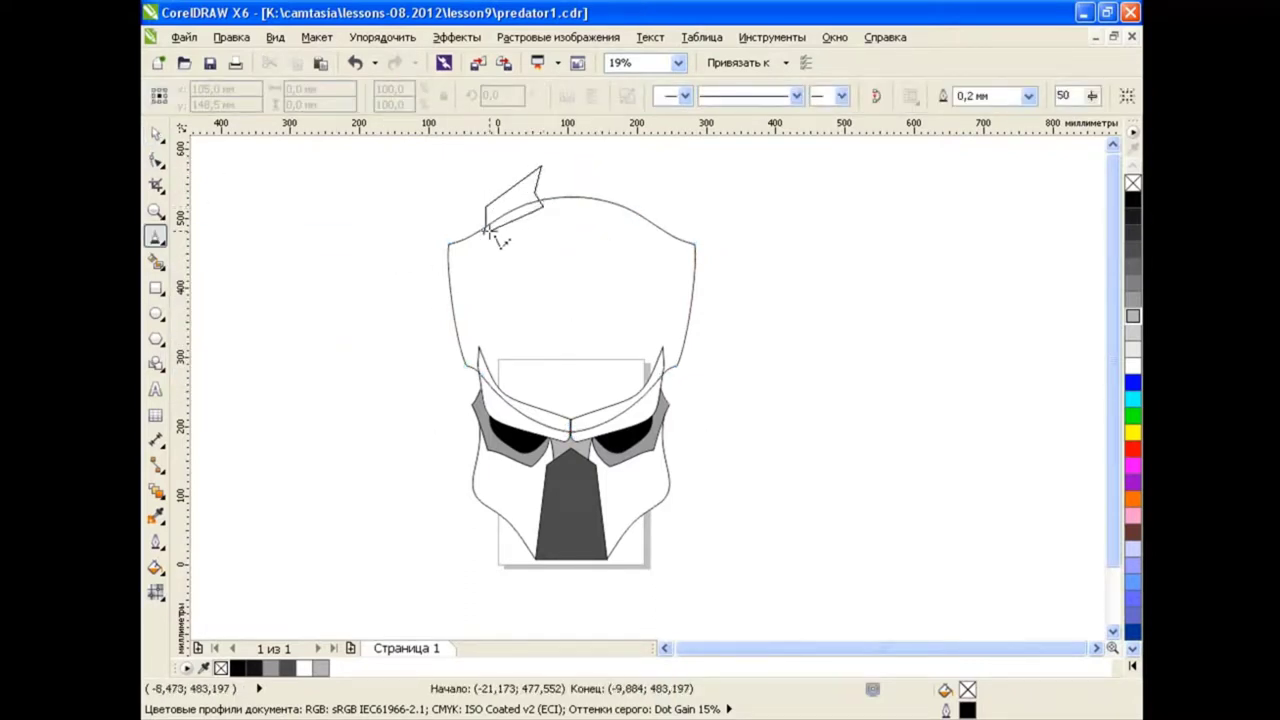
pyautogui.click(484, 232)
pyautogui.press('F10')
# Copy and mirror the horn, placing the copy at the head's top right
pyautogui.press('space')
pyautogui.click(318, 338)
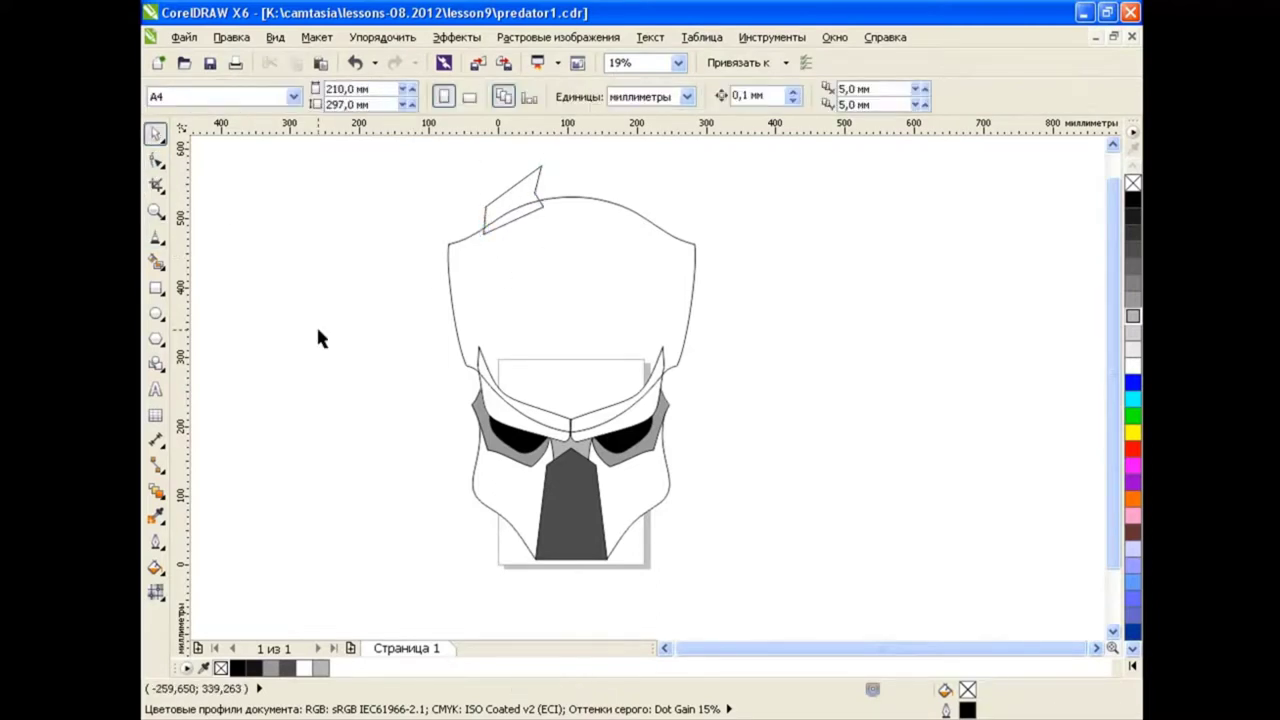
pyautogui.click(539, 185)
pyautogui.hotkey('ctrl', 'c')
pyautogui.hotkey('ctrl', 'v')
pyautogui.click(566, 95)
pyautogui.moveTo(517, 203); pyautogui.dragTo(628, 202)
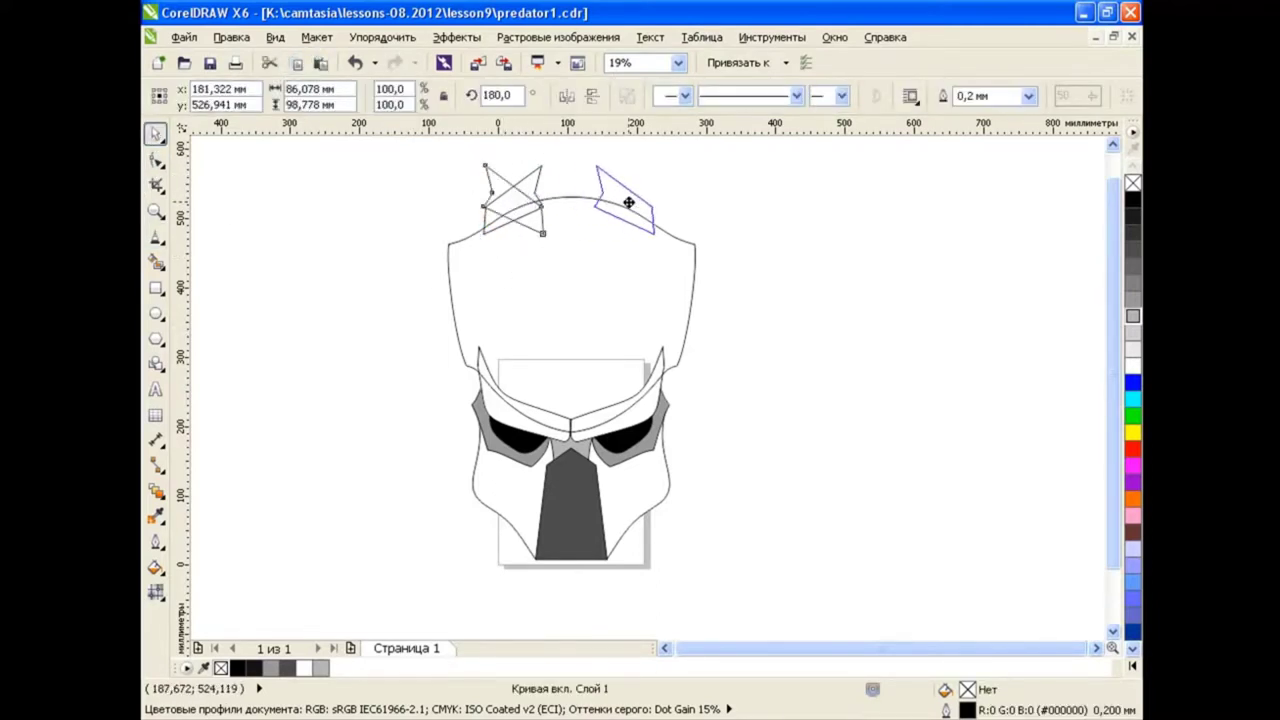
# Fill both horns grey and the head dome light grey
pyautogui.click(628, 175)
pyautogui.click(1133, 299)
pyautogui.click(515, 205)
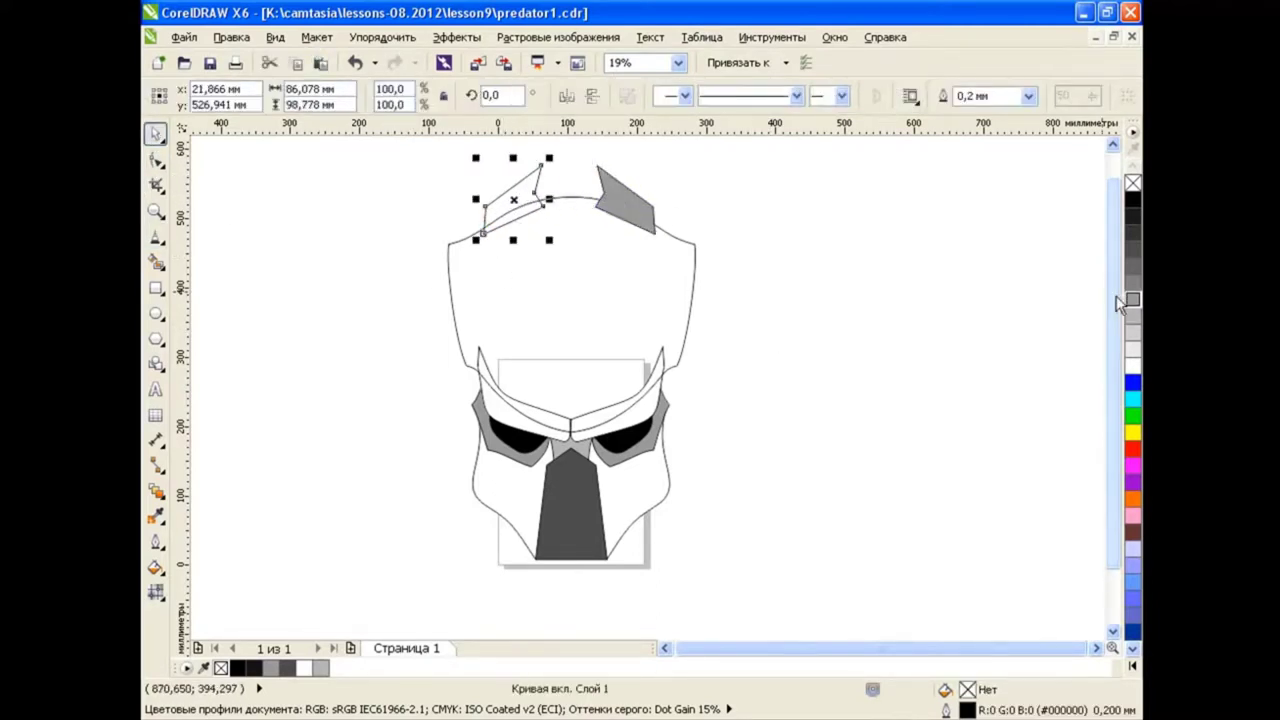
pyautogui.click(1133, 299)
pyautogui.keyDown('shift'); pyautogui.click(645, 198); pyautogui.keyUp('shift')
pyautogui.click(694, 248)
pyautogui.click(1133, 299)
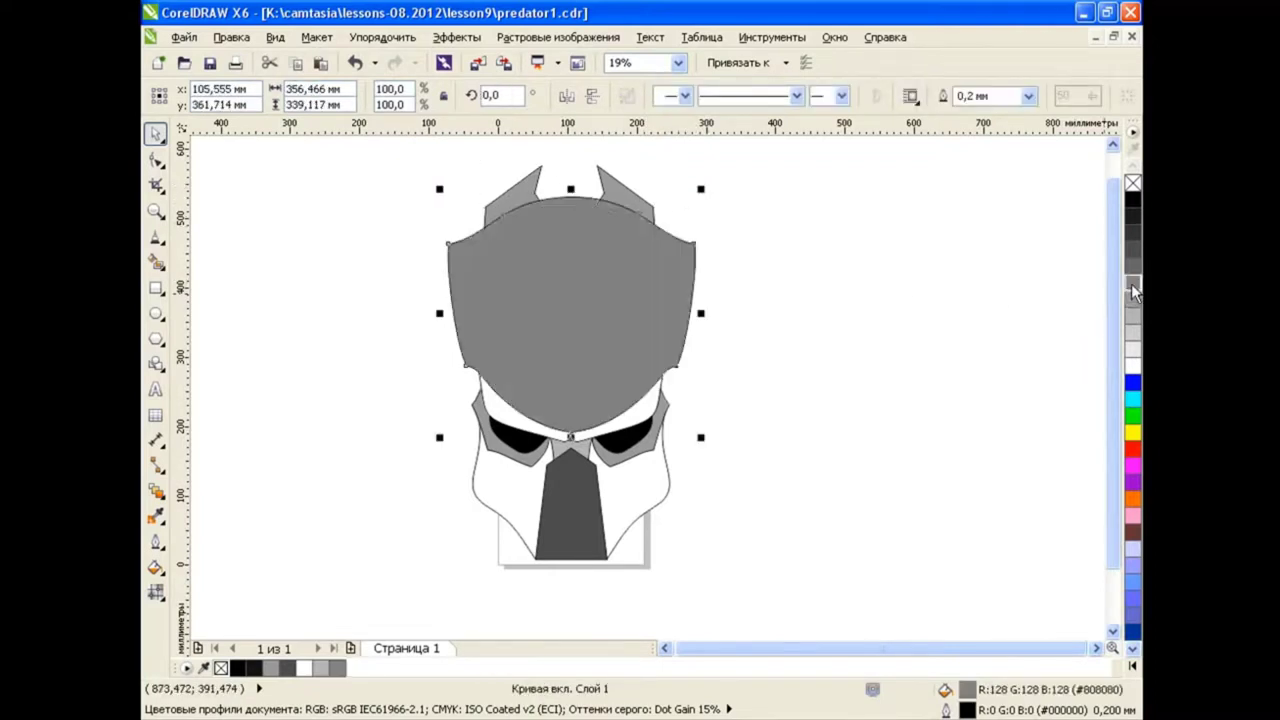
# Send the head behind the face pieces and the horns behind the head
pyautogui.hotkey('shift', 'pagedown')
pyautogui.click(628, 190)
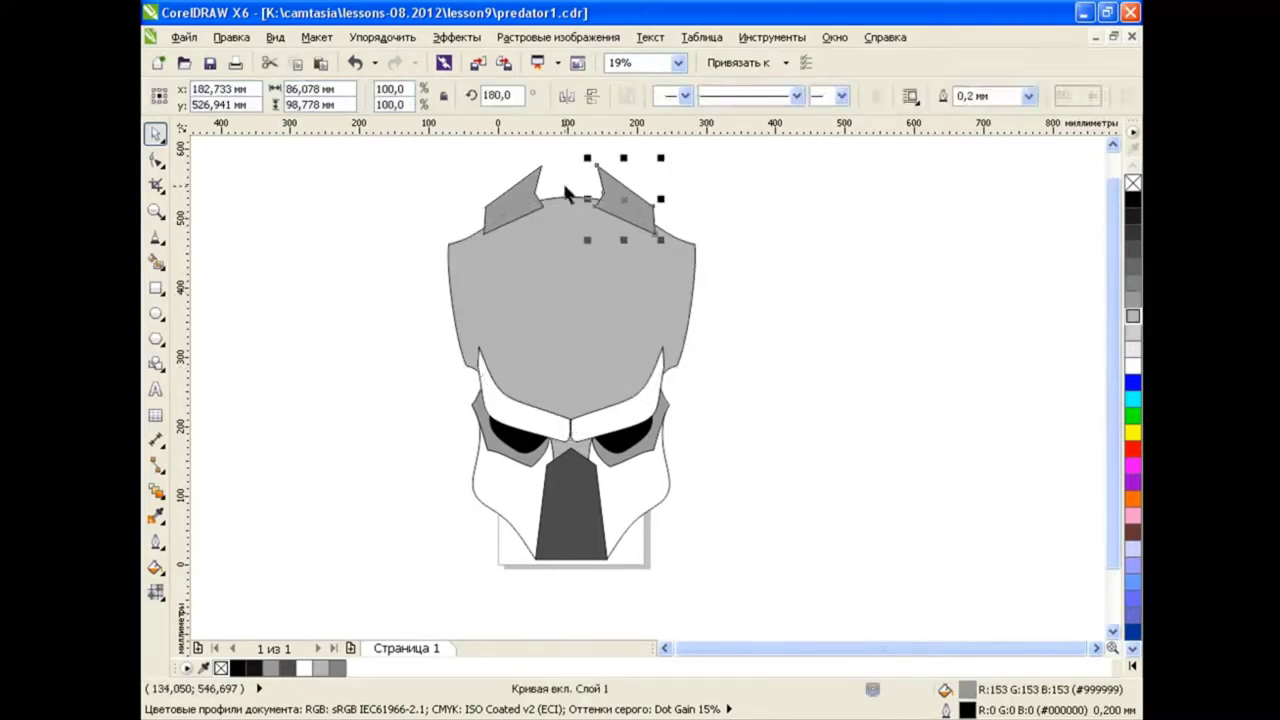
pyautogui.keyDown('shift'); pyautogui.click(515, 205); pyautogui.keyUp('shift')
pyautogui.hotkey('shift', 'pagedown')
pyautogui.click(776, 302)
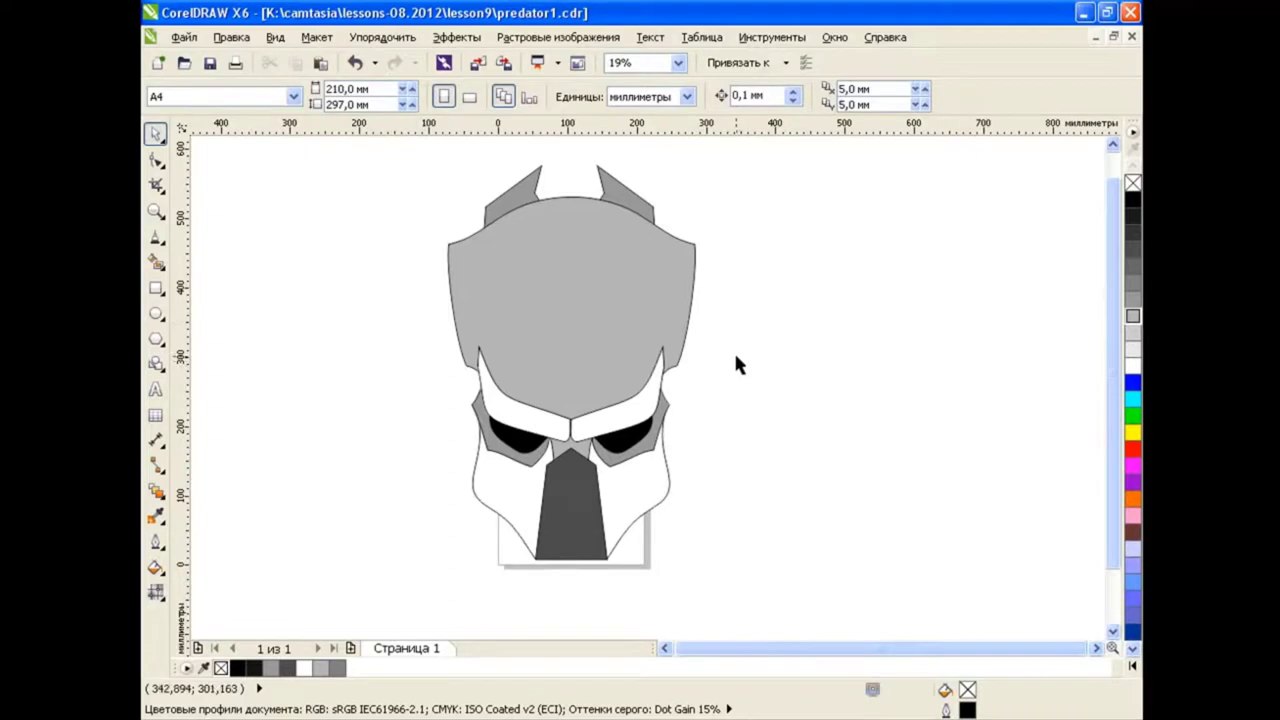
# Scale down the whole predator head and move it onto the page
pyautogui.moveTo(408, 149); pyautogui.dragTo(705, 575)
pyautogui.moveTo(700, 165); pyautogui.dragTo(663, 251)
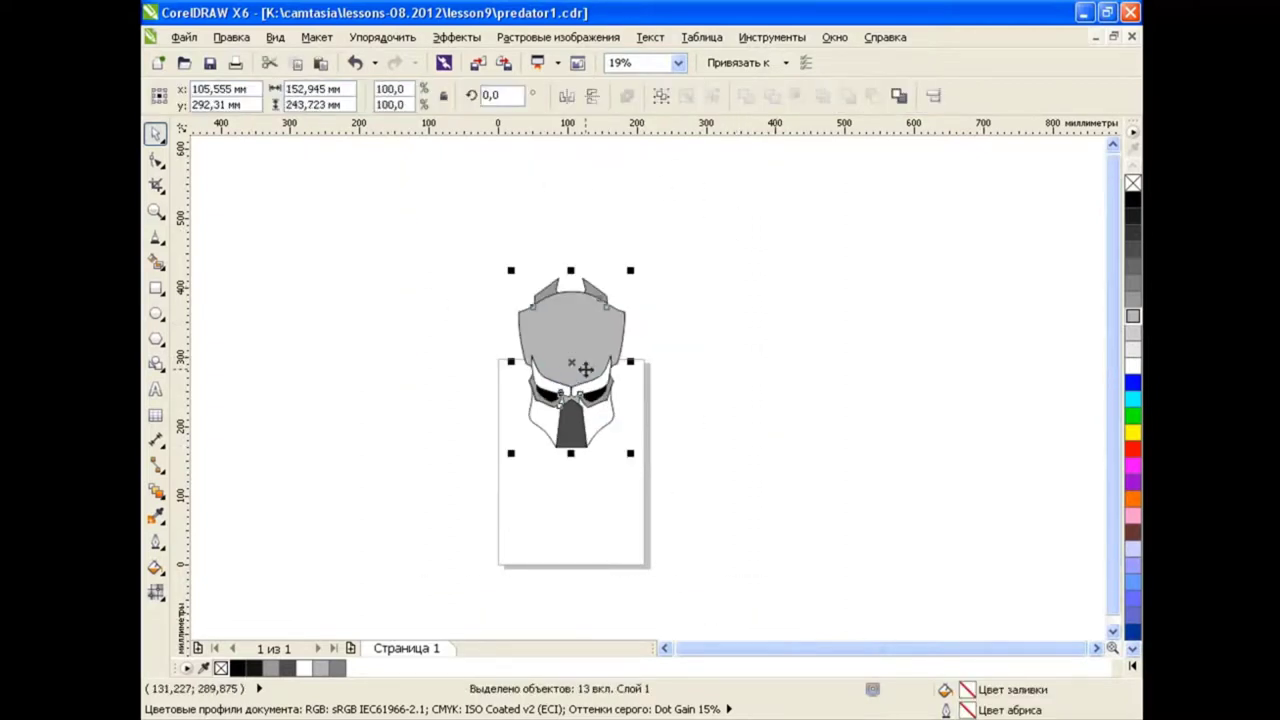
pyautogui.moveTo(552, 430); pyautogui.dragTo(515, 553)
pyautogui.scroll(2, 515, 553)
pyautogui.click(922, 377)
pyautogui.scroll(4, 716, 431)
# Apply a mesh fill to the right brow plate, discarding a trial freehand line
pyautogui.press('m')
pyautogui.click(716, 431)
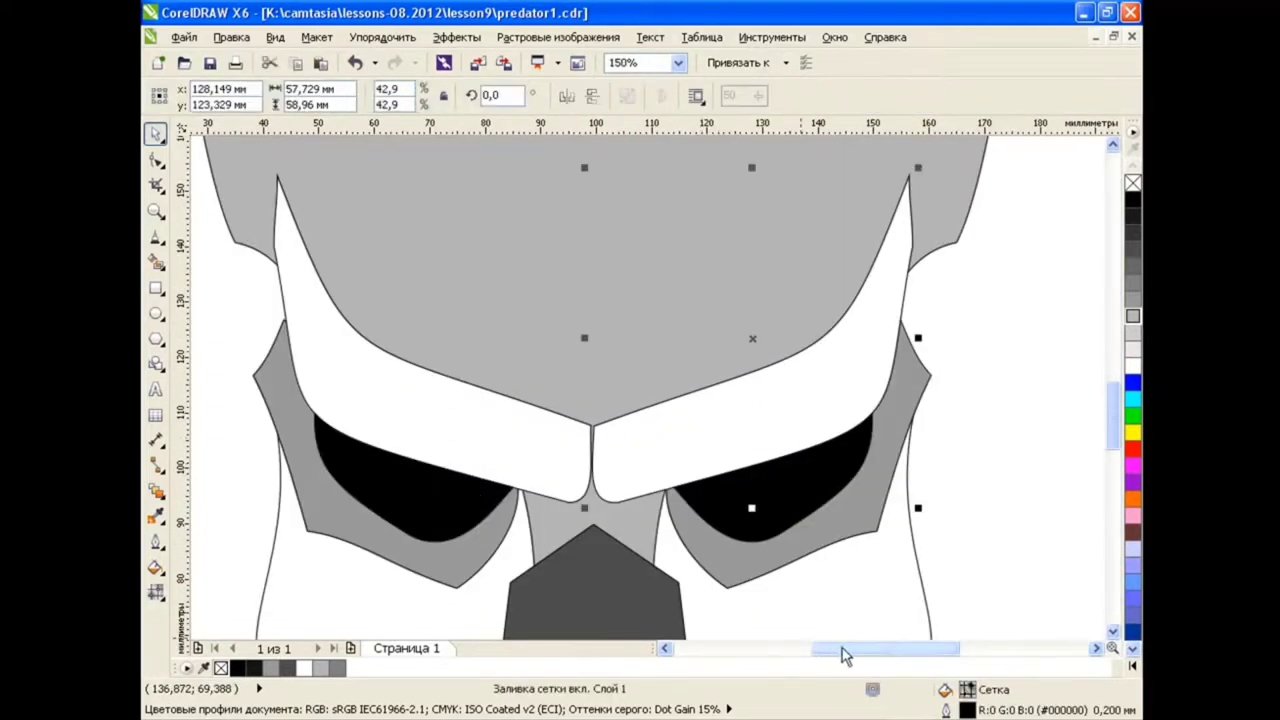
pyautogui.scroll(-1, 669, 410)
pyautogui.press('m')
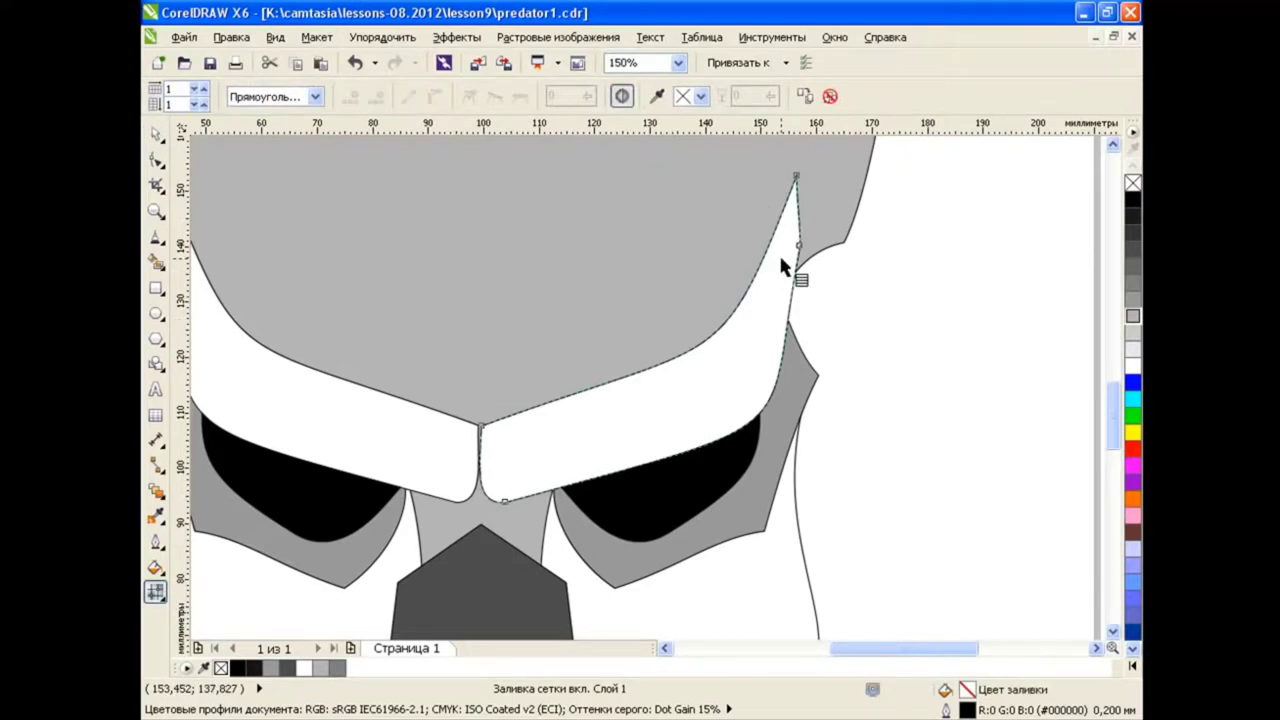
pyautogui.press('F5')
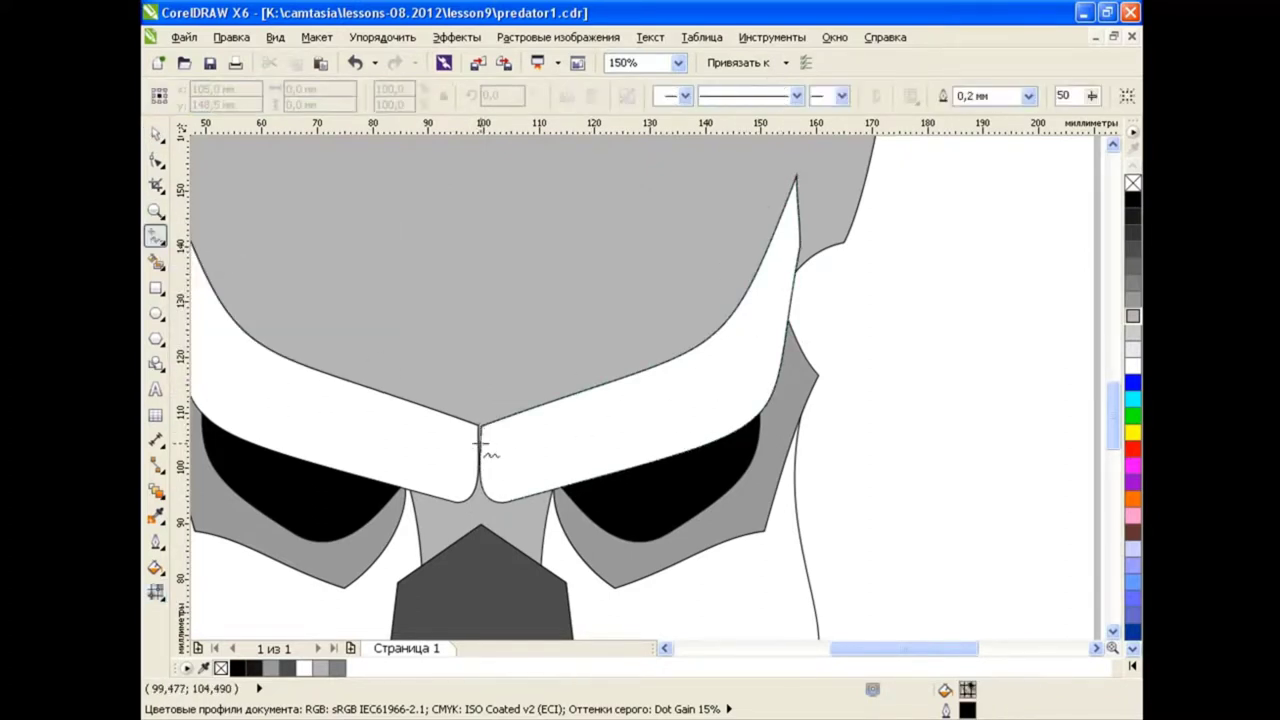
pyautogui.moveTo(482, 455)
pyautogui.mouseDown()
pyautogui.moveTo(601, 474)
pyautogui.moveTo(482, 428)
pyautogui.moveTo(796, 180)
pyautogui.mouseUp()
pyautogui.press('Delete')
pyautogui.press('m')
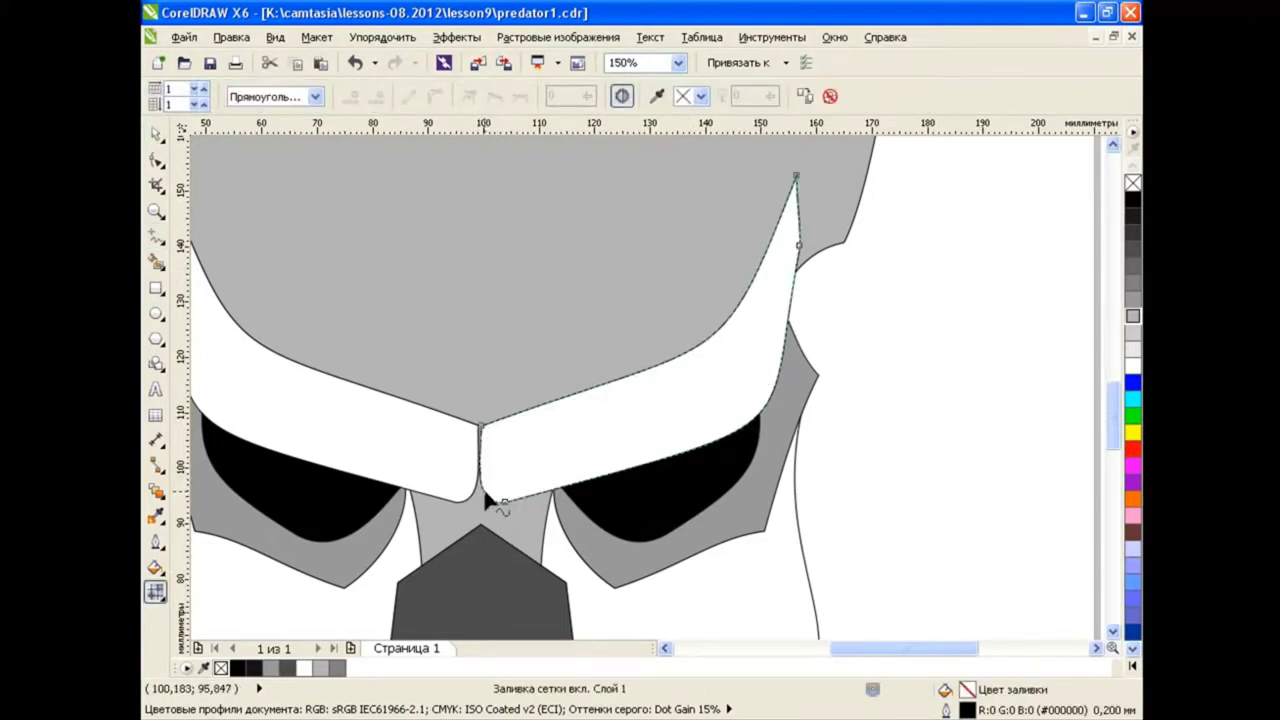
# Add the first lengthwise mesh lines to the right brow plate
pyautogui.doubleClick(788, 200)
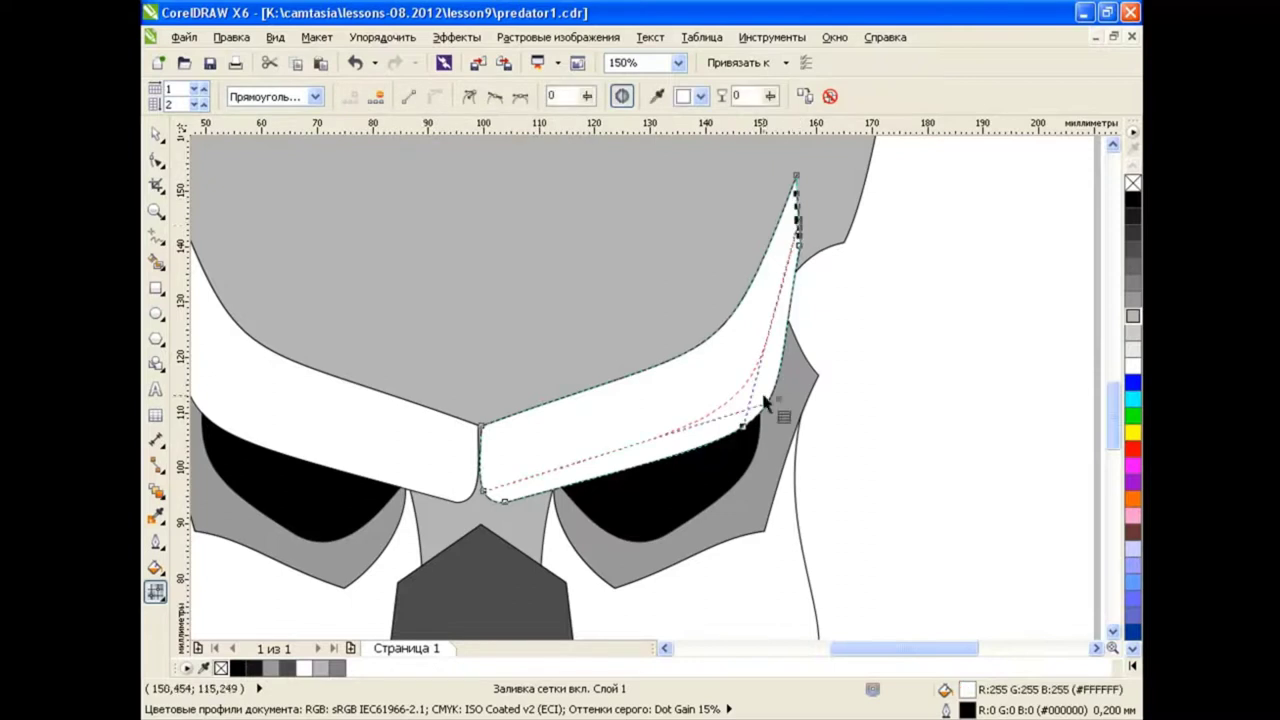
pyautogui.moveTo(746, 428); pyautogui.dragTo(744, 441)
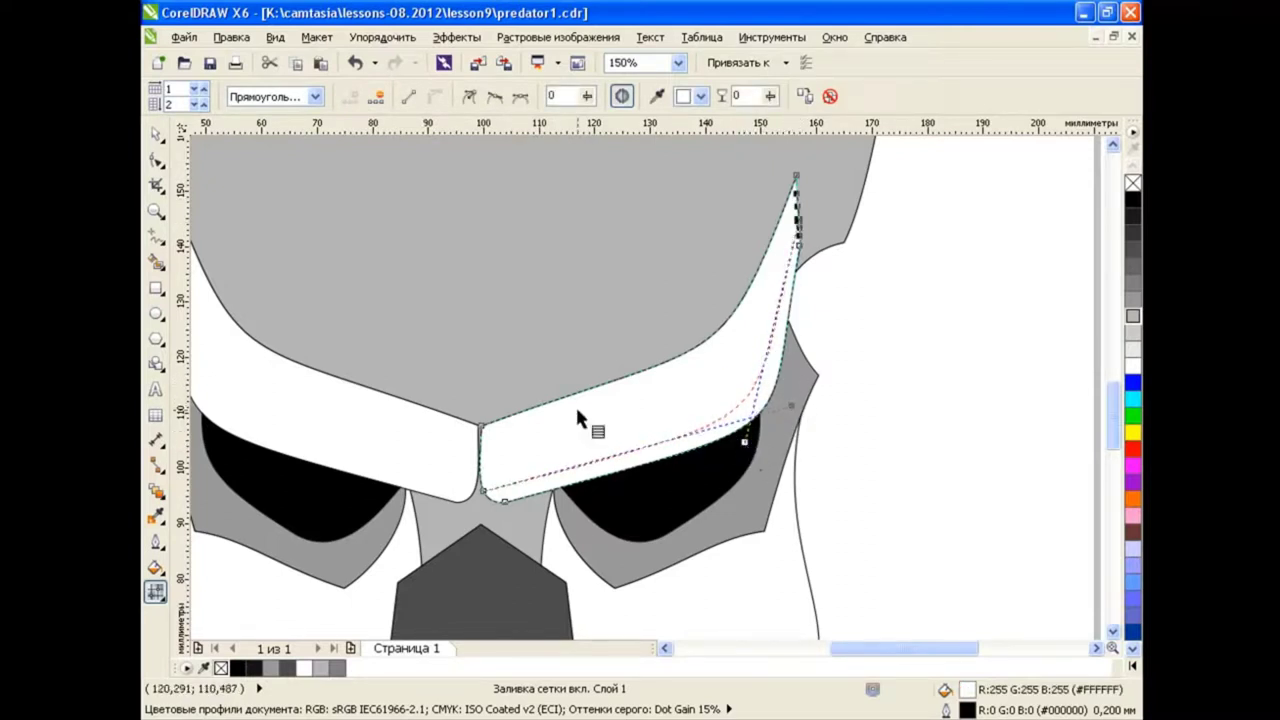
pyautogui.doubleClick(545, 416)
pyautogui.scroll(2, 480, 440)
pyautogui.hotkey('ctrl', 'z')
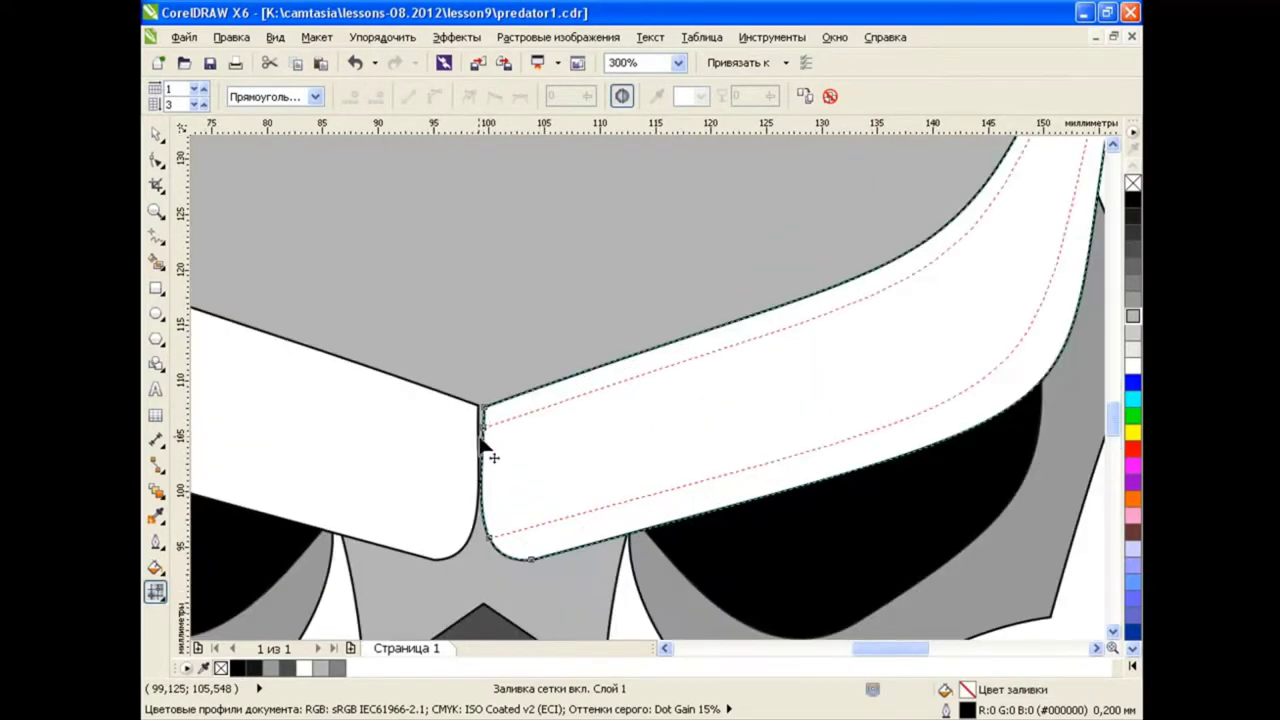
pyautogui.hotkey('ctrl', 'shift', 'z')
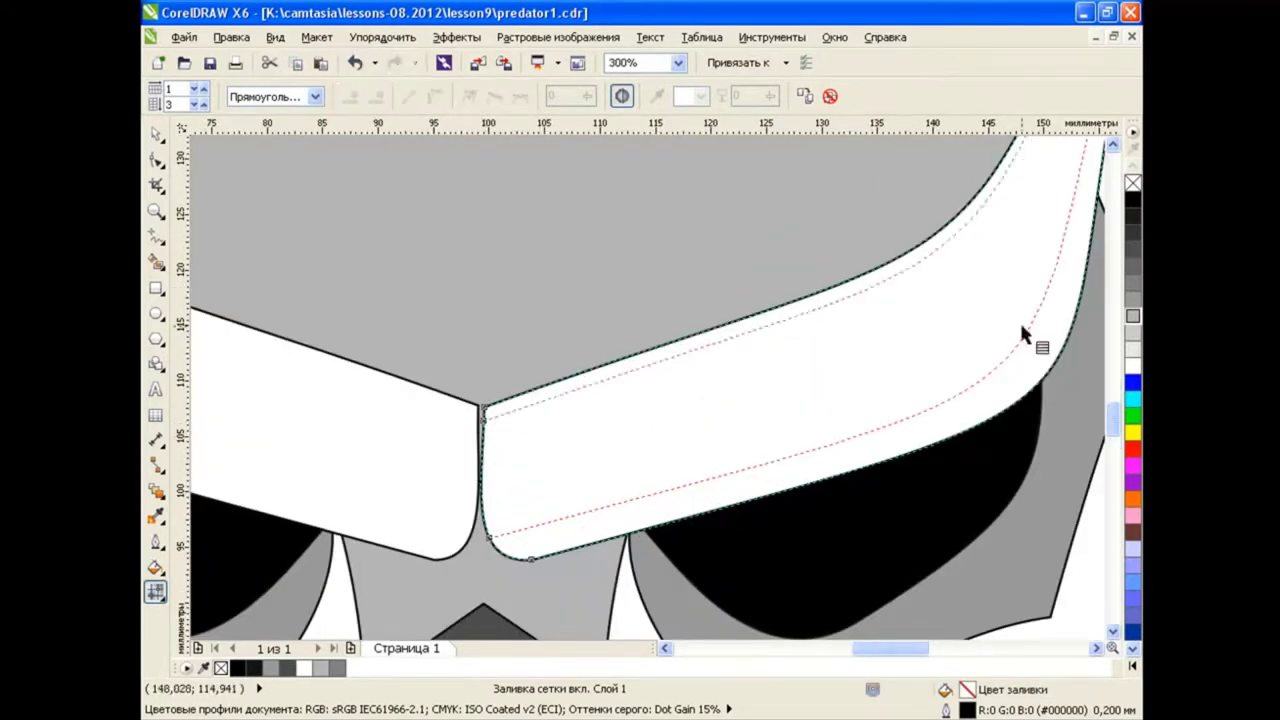
pyautogui.hscroll(3, 1019, 320)
pyautogui.scroll(3, 1075, 378)
# Add three more lengthwise mesh lines toward the brow's inner end, giving six rows
pyautogui.click(700, 636)
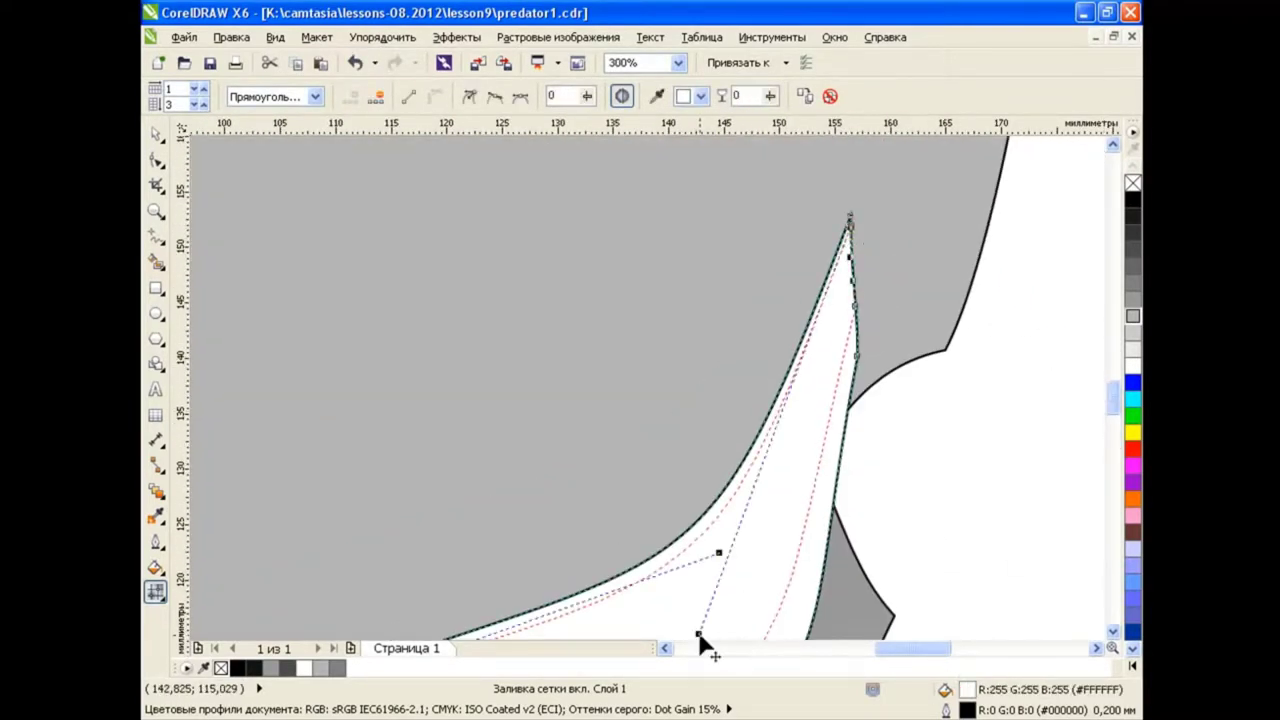
pyautogui.scroll(-10, 723, 571)
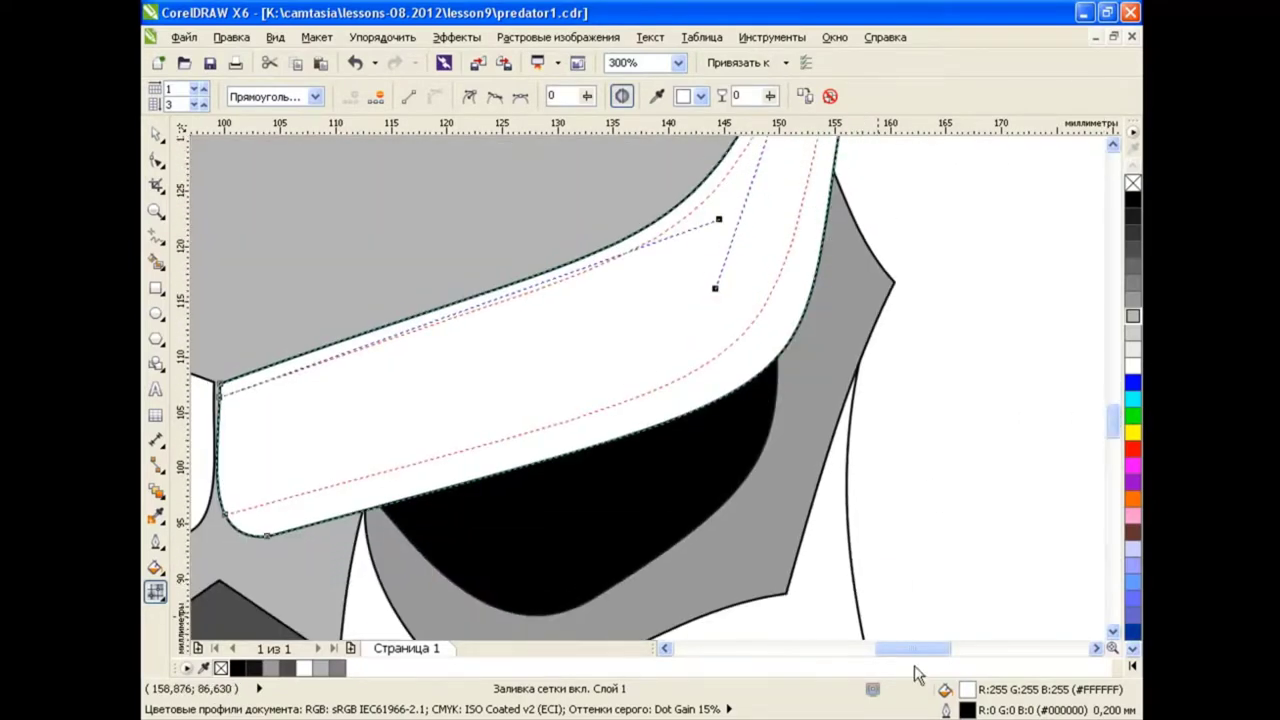
pyautogui.hscroll(-3, 400, 428)
pyautogui.doubleClick(349, 426)
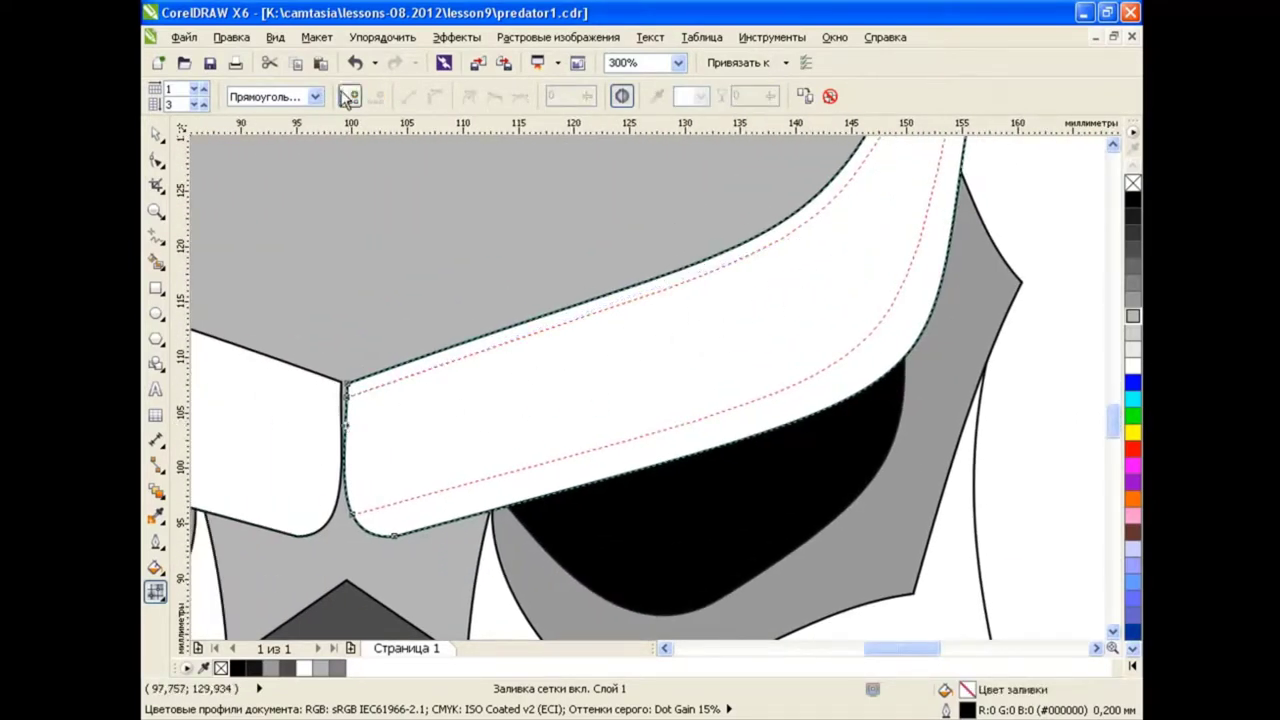
pyautogui.scroll(10, 1000, 355)
pyautogui.scroll(-10, 985, 345)
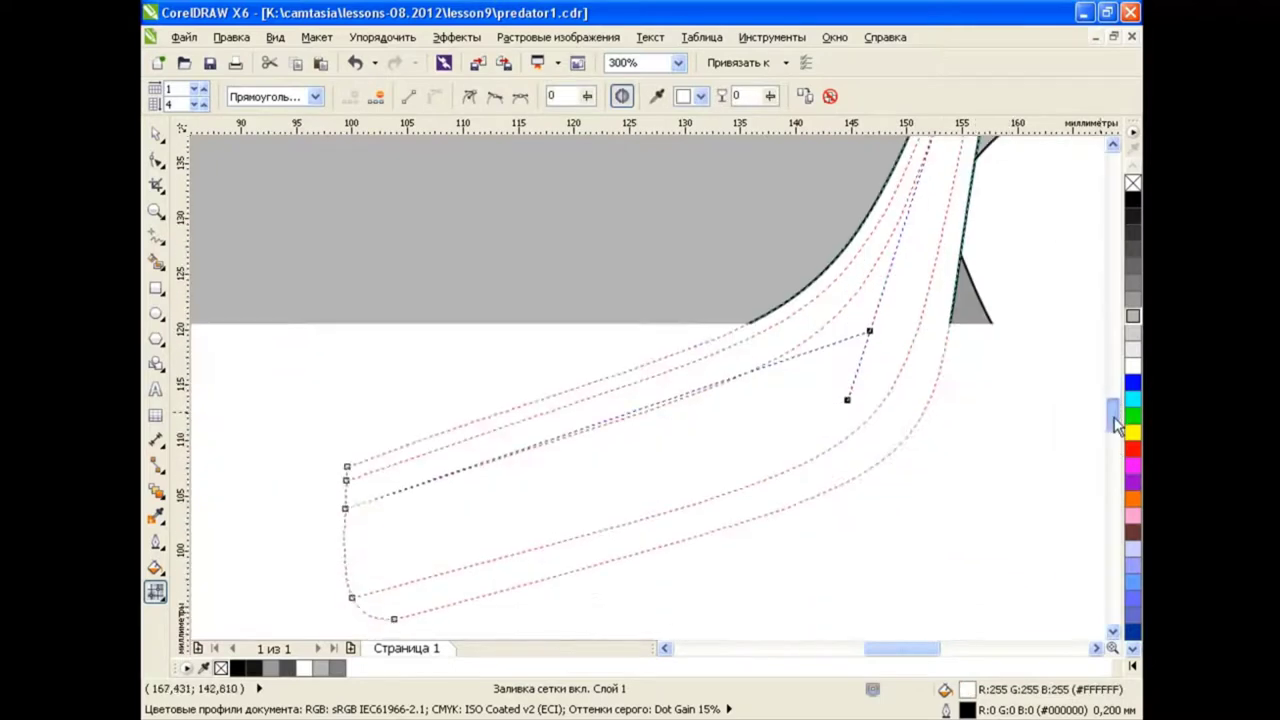
pyautogui.scroll(2, 346, 530)
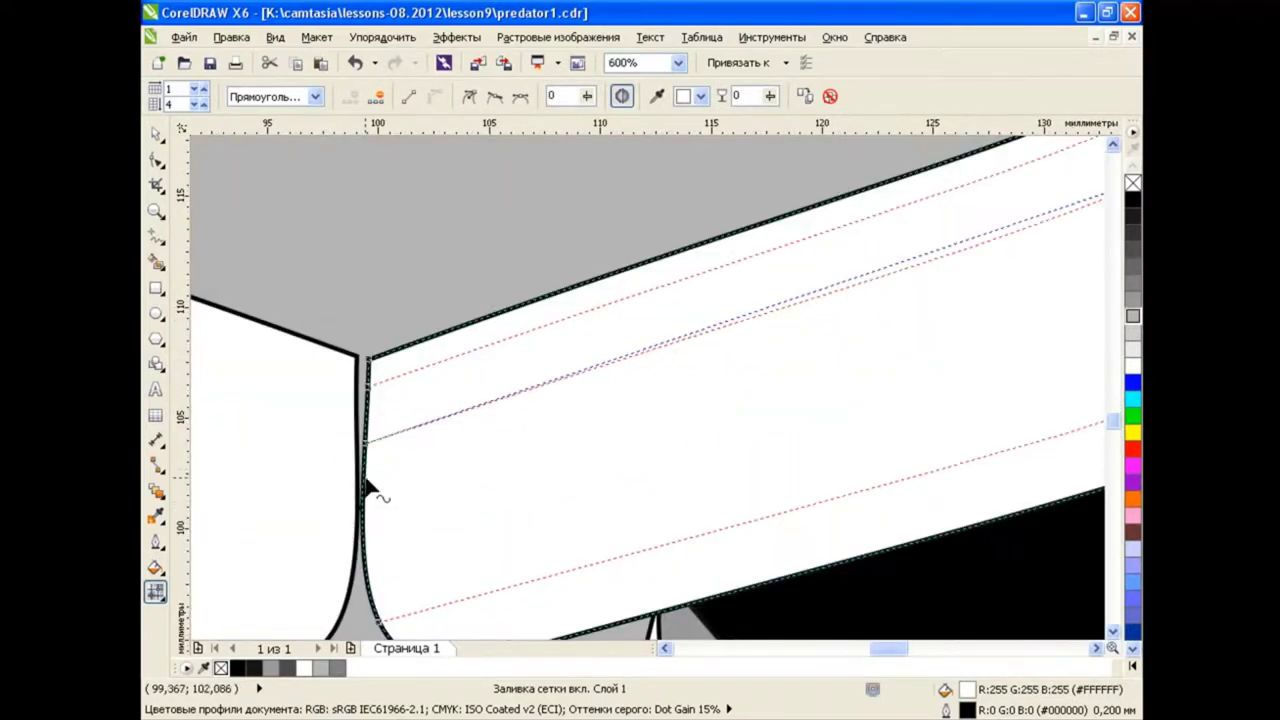
pyautogui.doubleClick(365, 463)
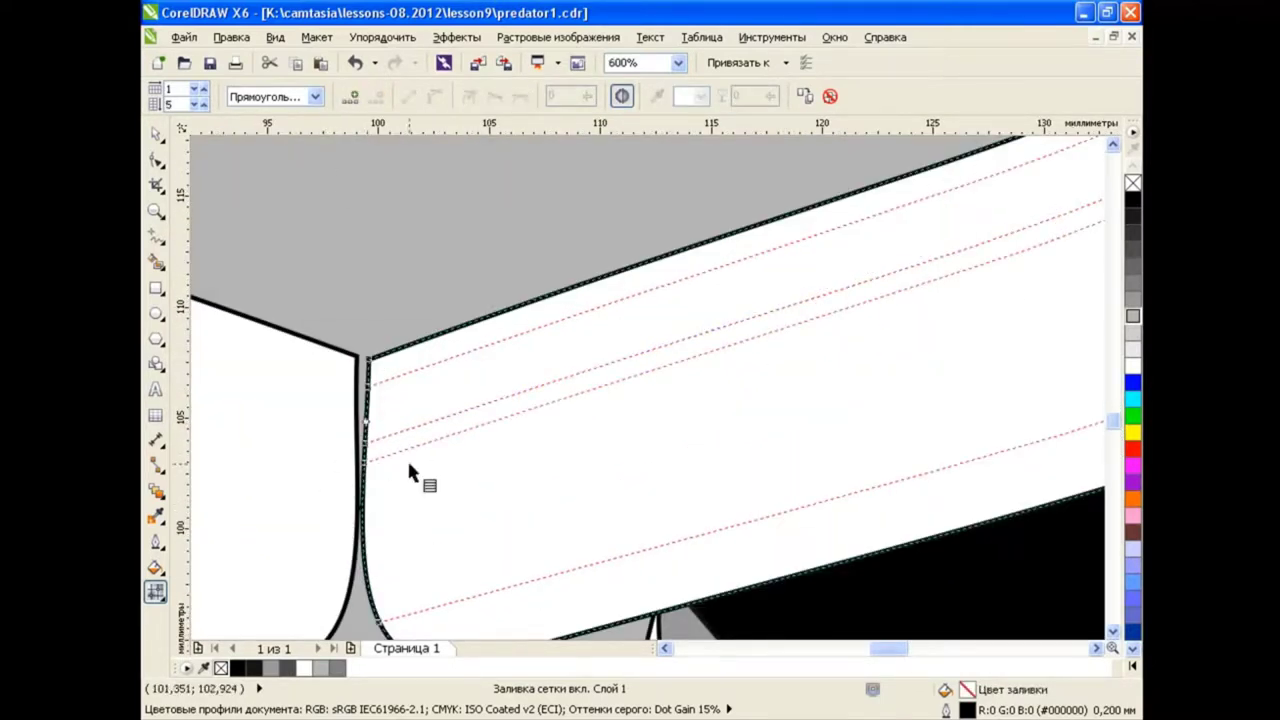
pyautogui.doubleClick(500, 372)
pyautogui.scroll(-2, 650, 305)
pyautogui.scroll(2, 1108, 425)
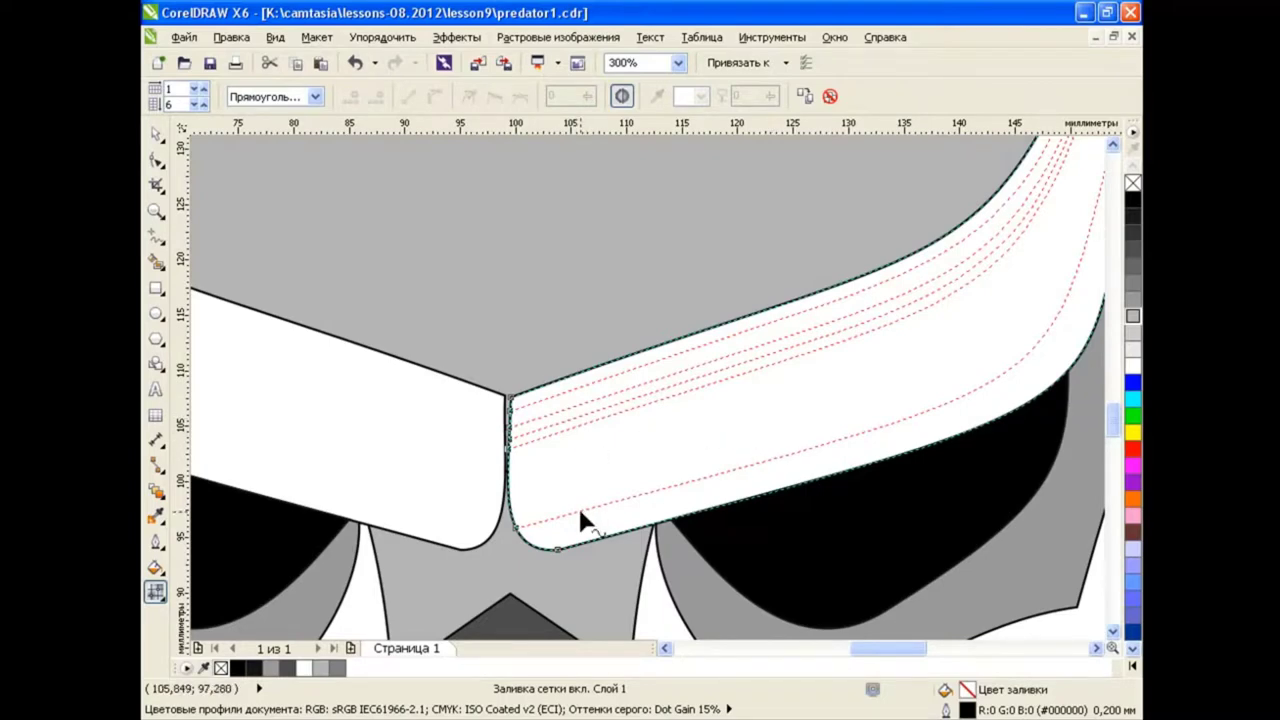
# Add two crosswise mesh lines across the middle of the right brow plate
pyautogui.click(580, 552)
pyautogui.scroll(3, 567, 437)
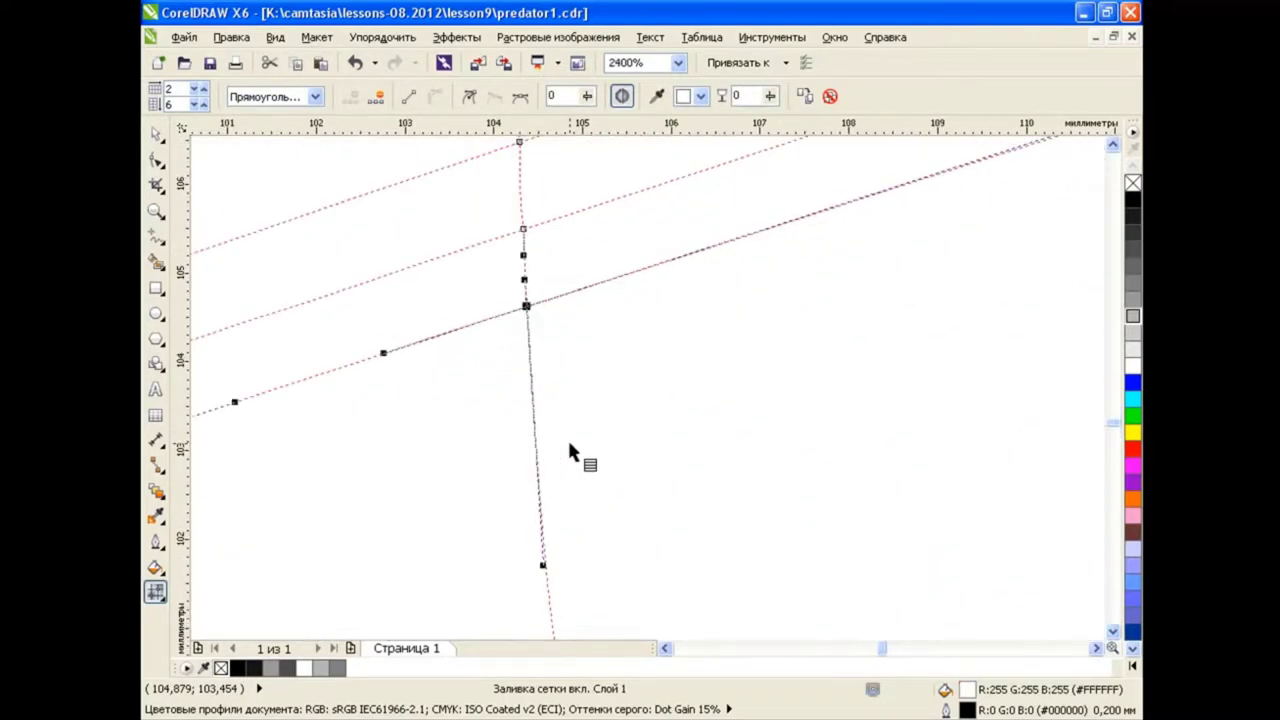
pyautogui.scroll(-1, 569, 450)
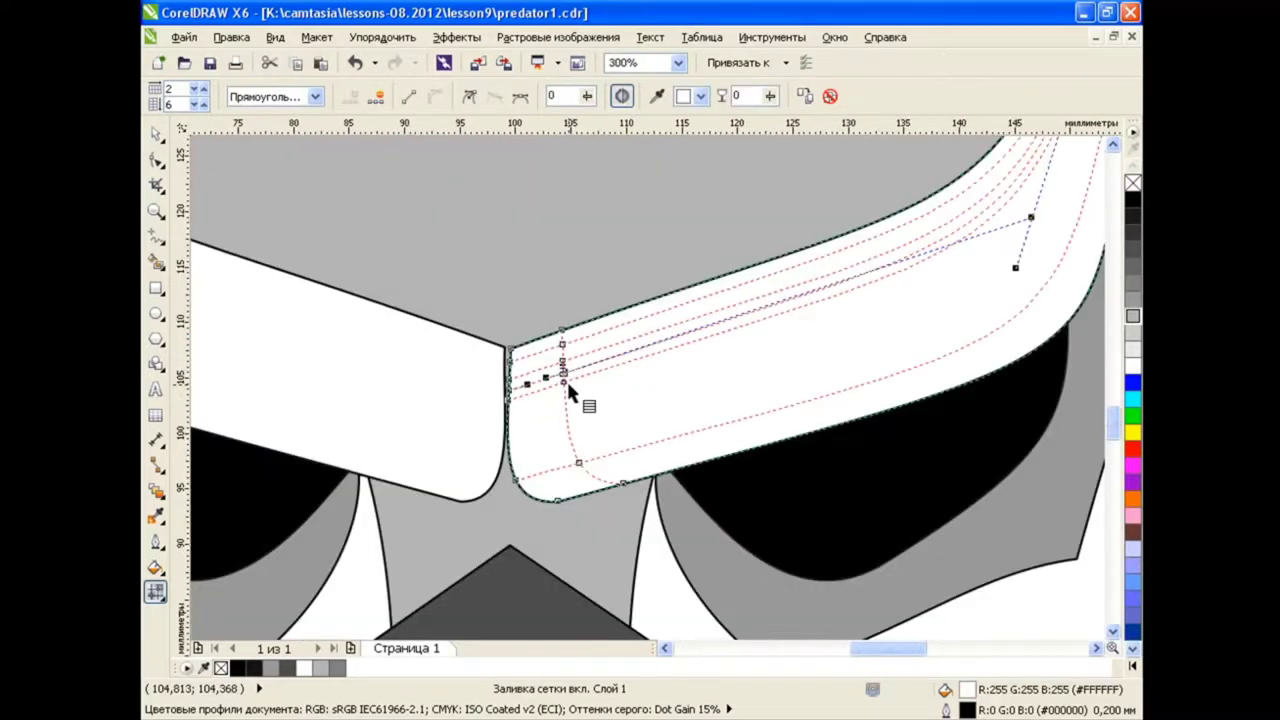
pyautogui.scroll(-2, 565, 365)
pyautogui.doubleClick(688, 378)
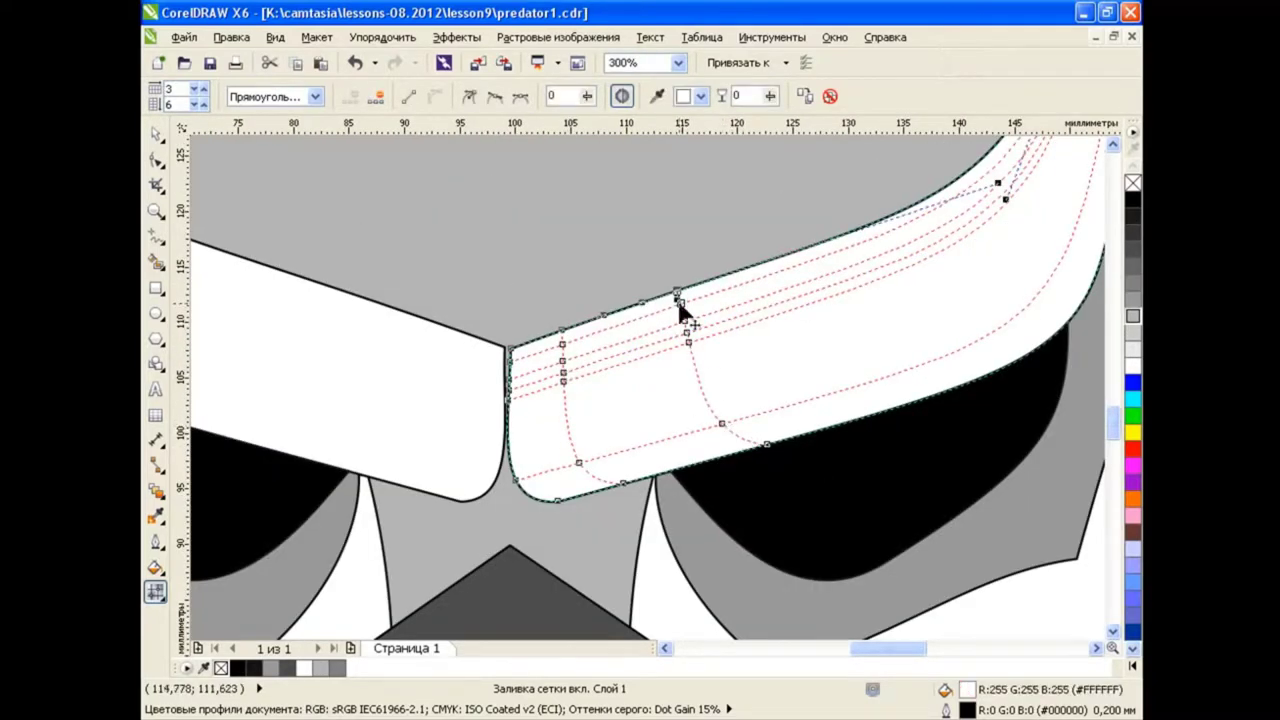
pyautogui.click(680, 303)
pyautogui.hscroll(2, 686, 309)
pyautogui.doubleClick(750, 385)
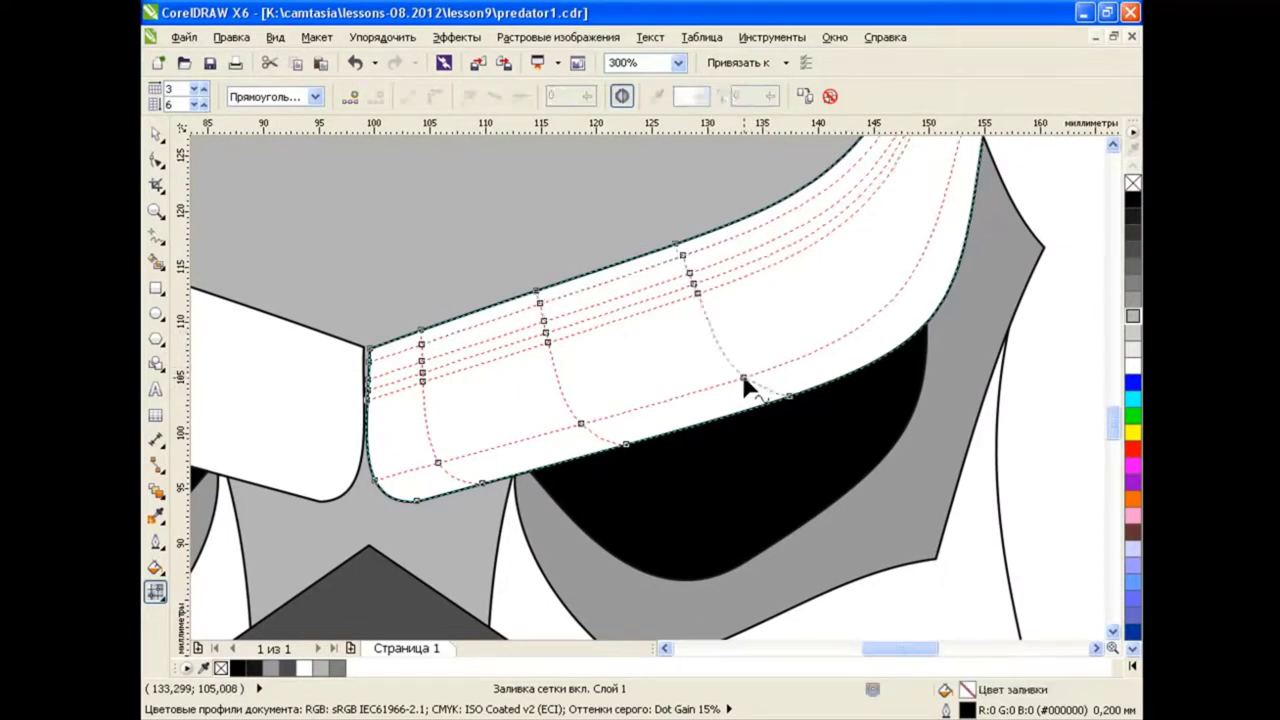
pyautogui.scroll(2, 683, 250)
# Add a crosswise mesh line near the brow's bend and slide its nodes along it
pyautogui.click(703, 336)
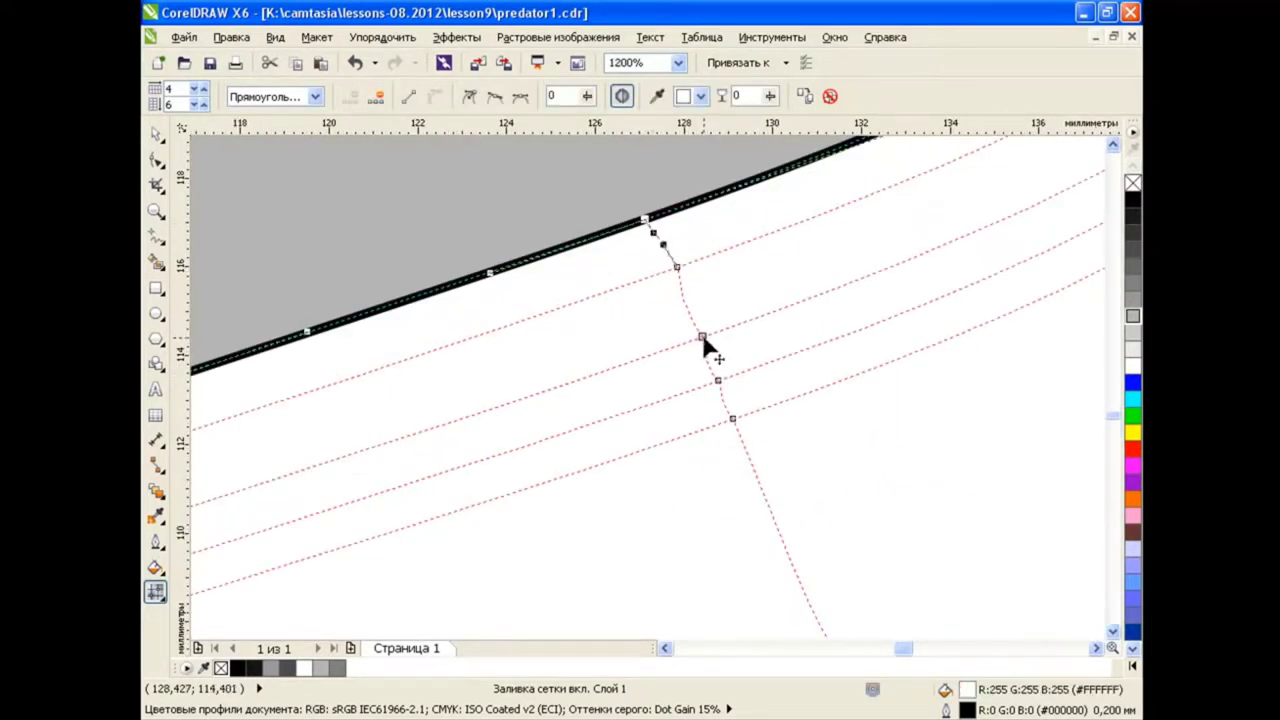
pyautogui.scroll(-1, 725, 408)
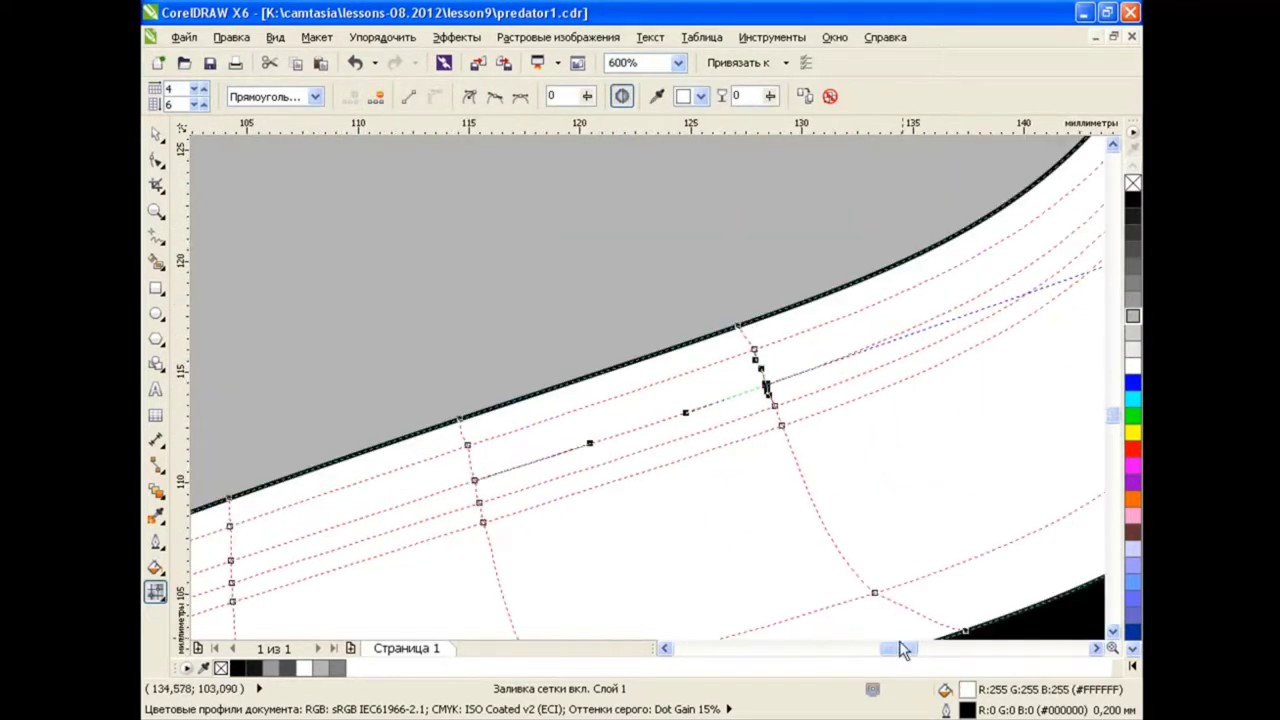
pyautogui.scroll(-1, 725, 408)
pyautogui.scroll(-2, 718, 398)
pyautogui.scroll(1, 709, 384)
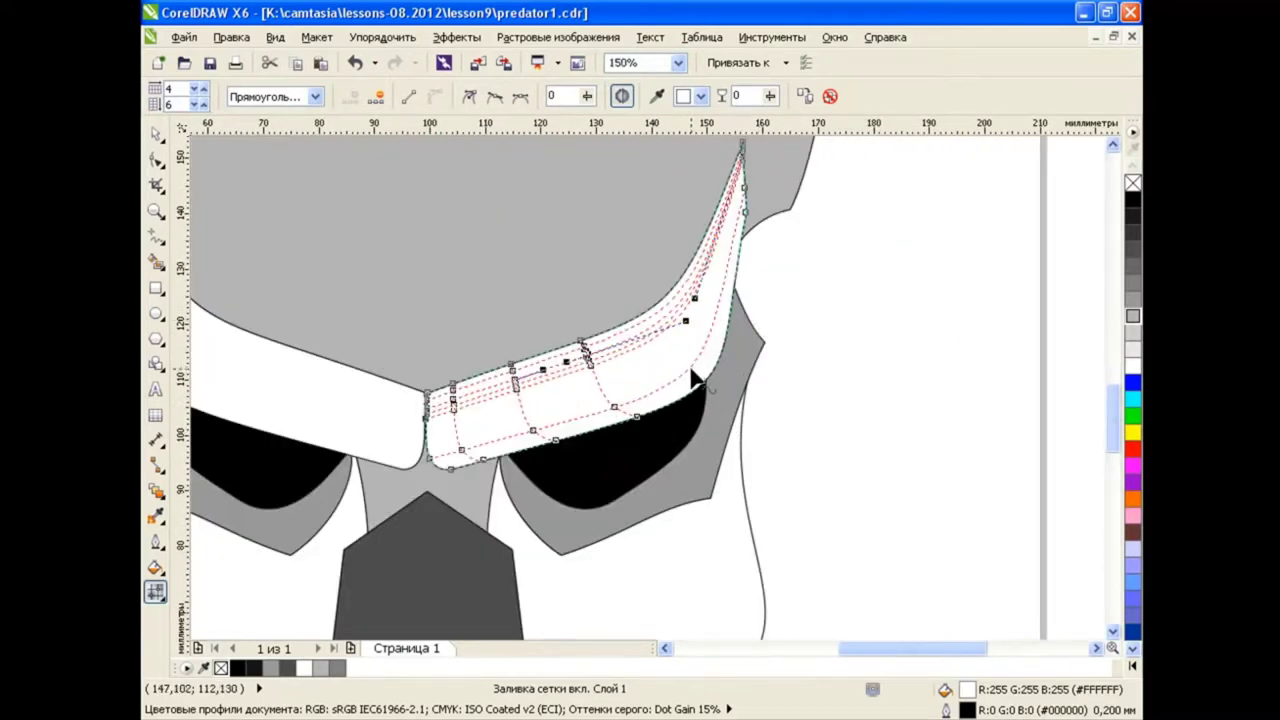
pyautogui.scroll(2, 690, 370)
pyautogui.doubleClick(630, 262)
pyautogui.scroll(1, 620, 230)
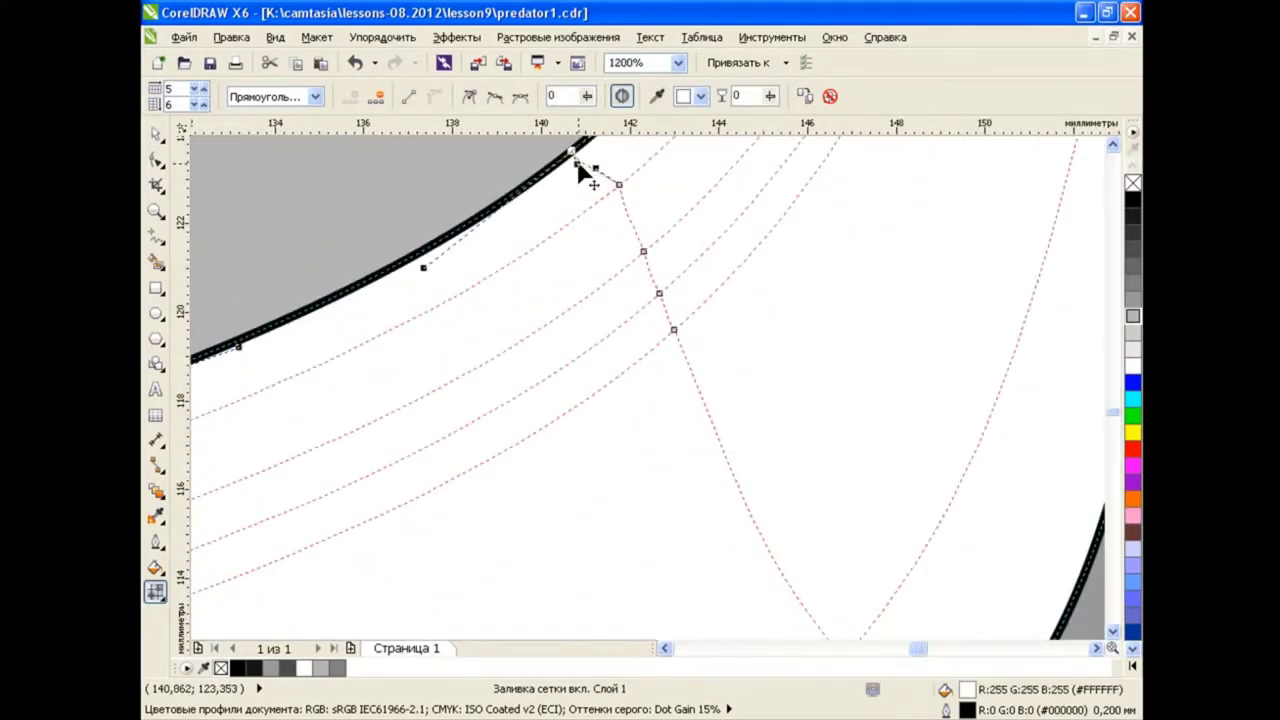
pyautogui.click(619, 187)
pyautogui.moveTo(651, 271); pyautogui.dragTo(680, 337)
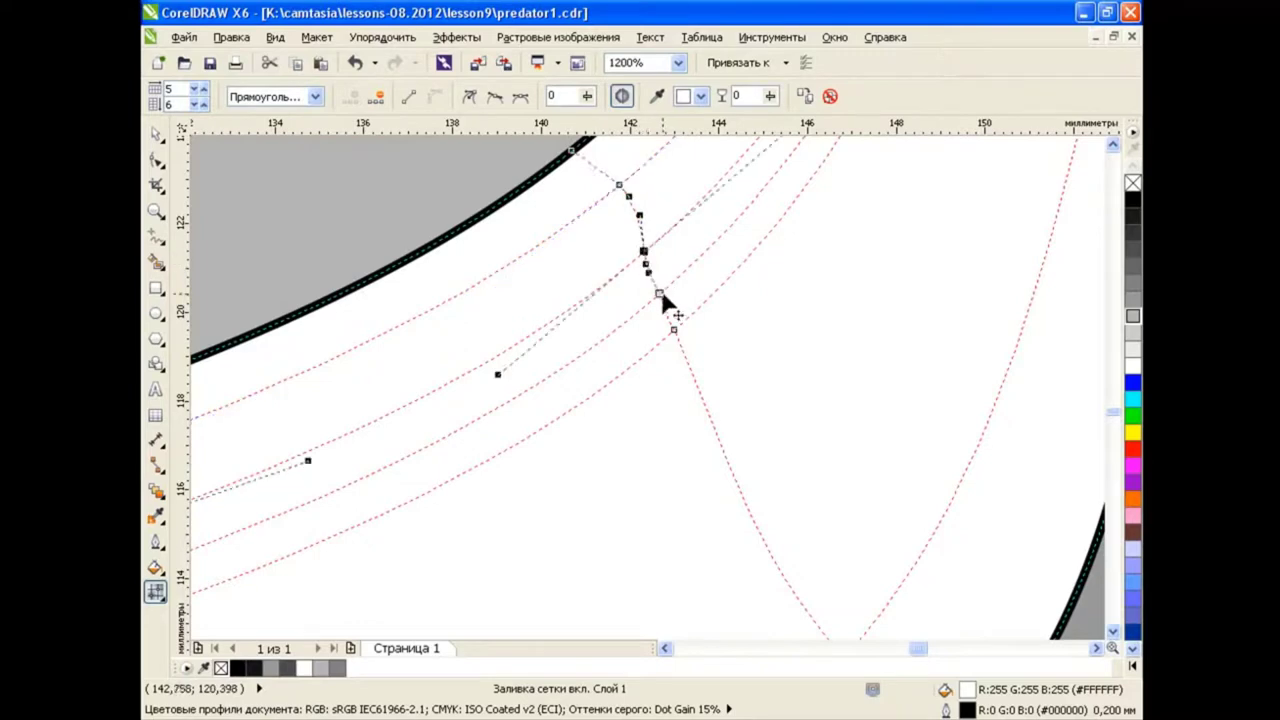
pyautogui.scroll(-2, 778, 410)
# Add mesh lines near the outer corner and into the pointed brow tip, making an 8-by-6 grid
pyautogui.click(794, 470)
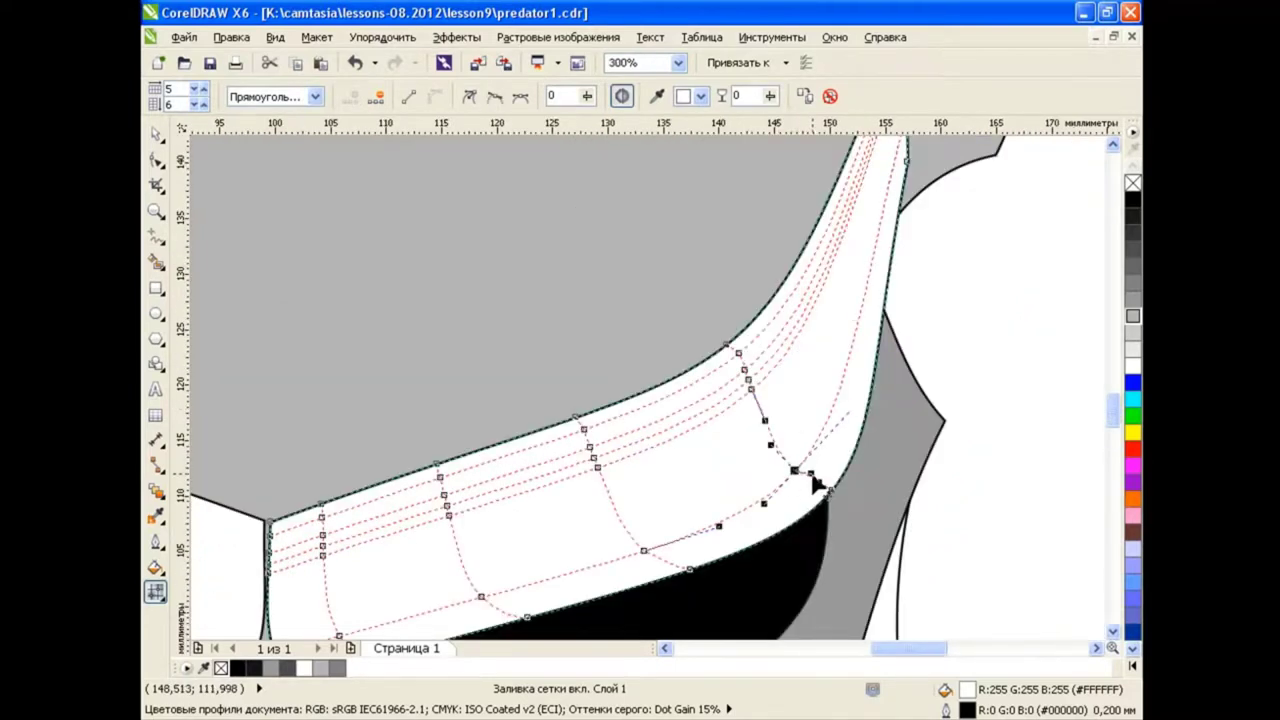
pyautogui.doubleClick(846, 374)
pyautogui.scroll(3, 978, 462)
pyautogui.doubleClick(895, 371)
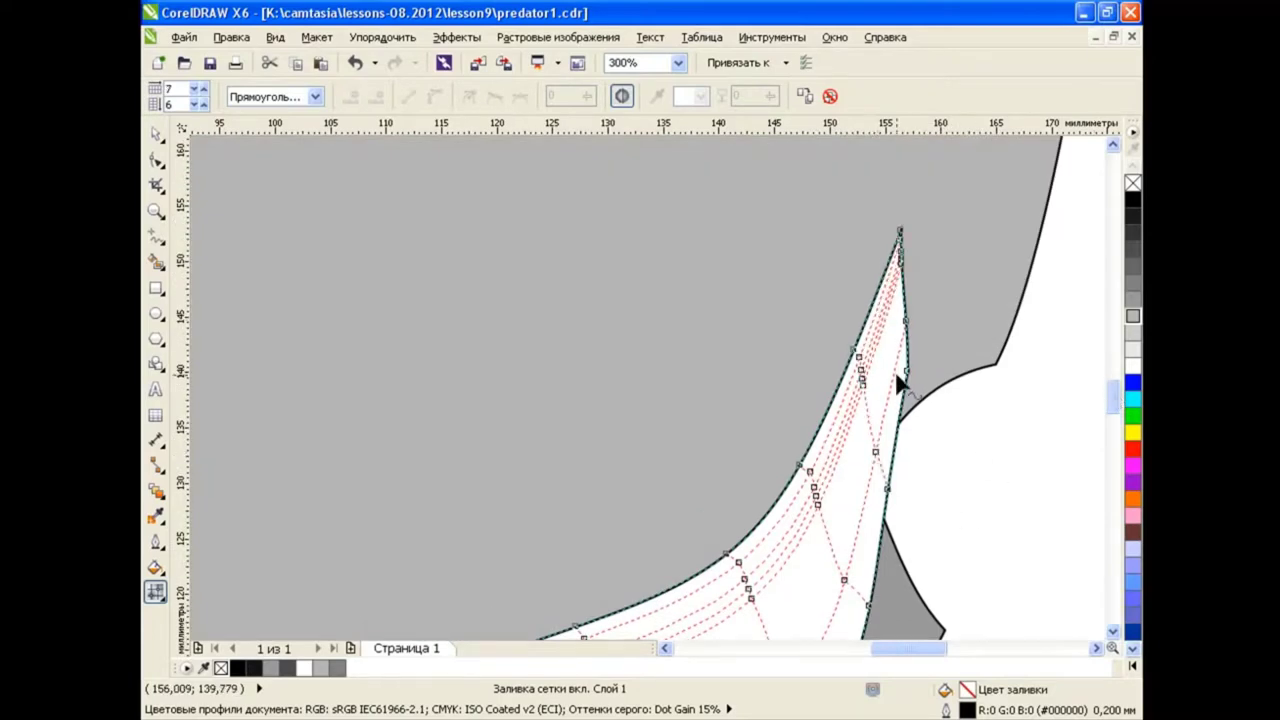
pyautogui.doubleClick(893, 450)
pyautogui.scroll(1, 893, 450)
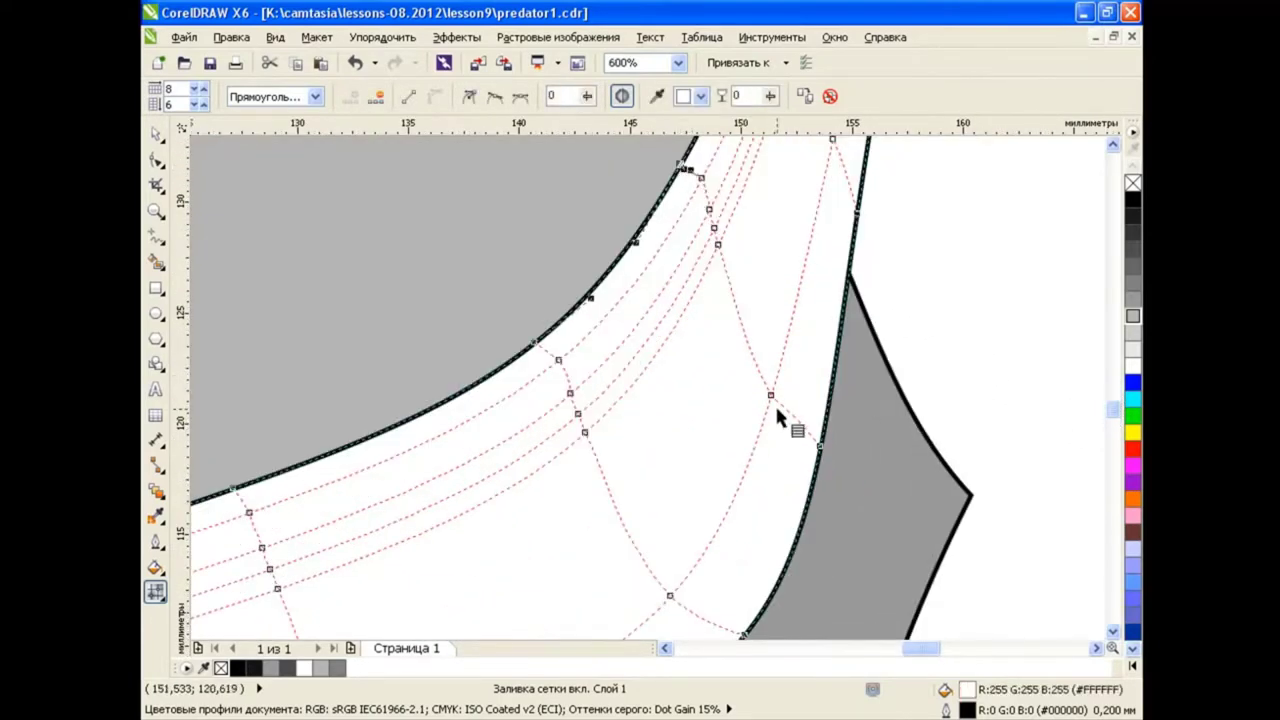
pyautogui.scroll(5, 790, 285)
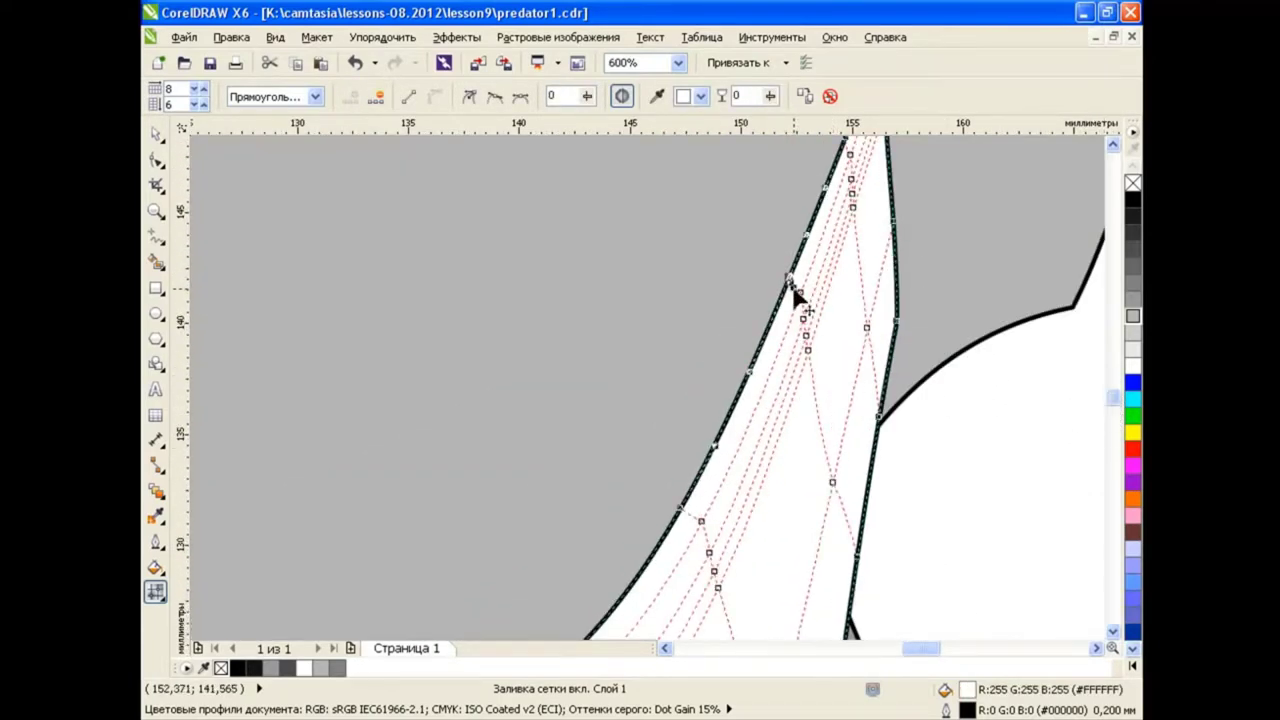
pyautogui.scroll(2, 857, 177)
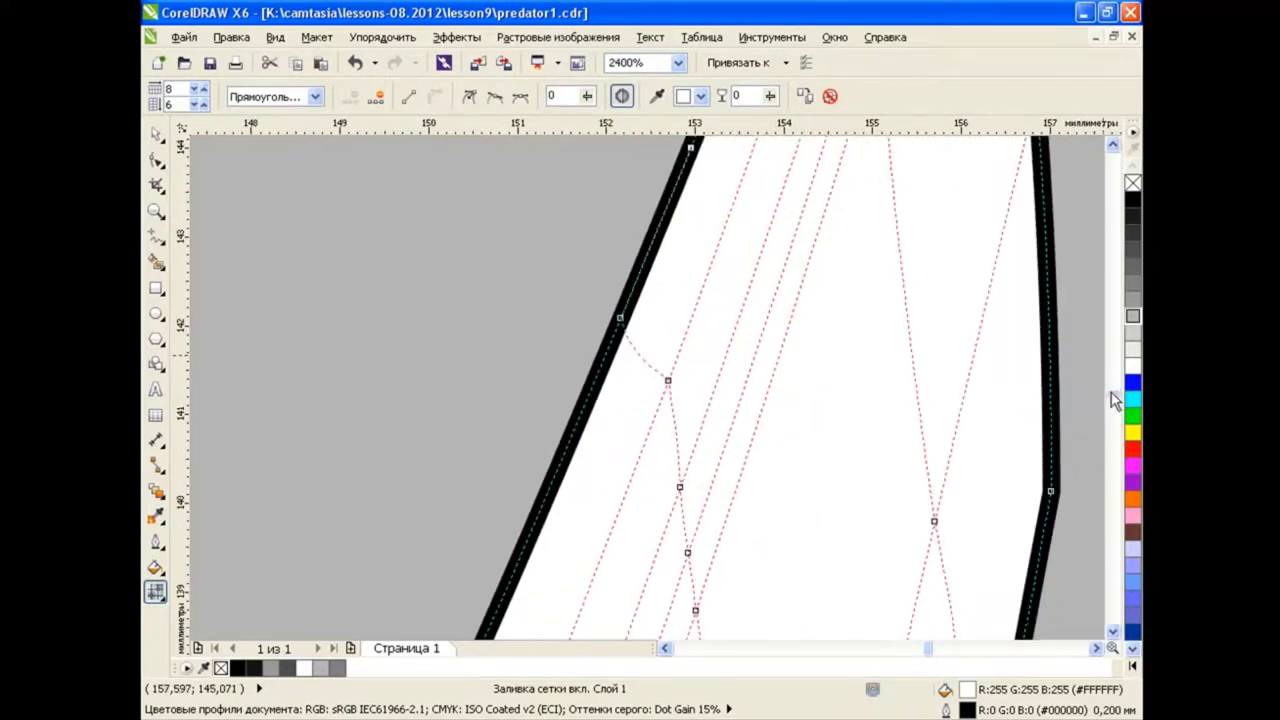
pyautogui.scroll(-2, 676, 398)
pyautogui.scroll(-2, 663, 459)
pyautogui.moveTo(940, 648); pyautogui.dragTo(955, 650)
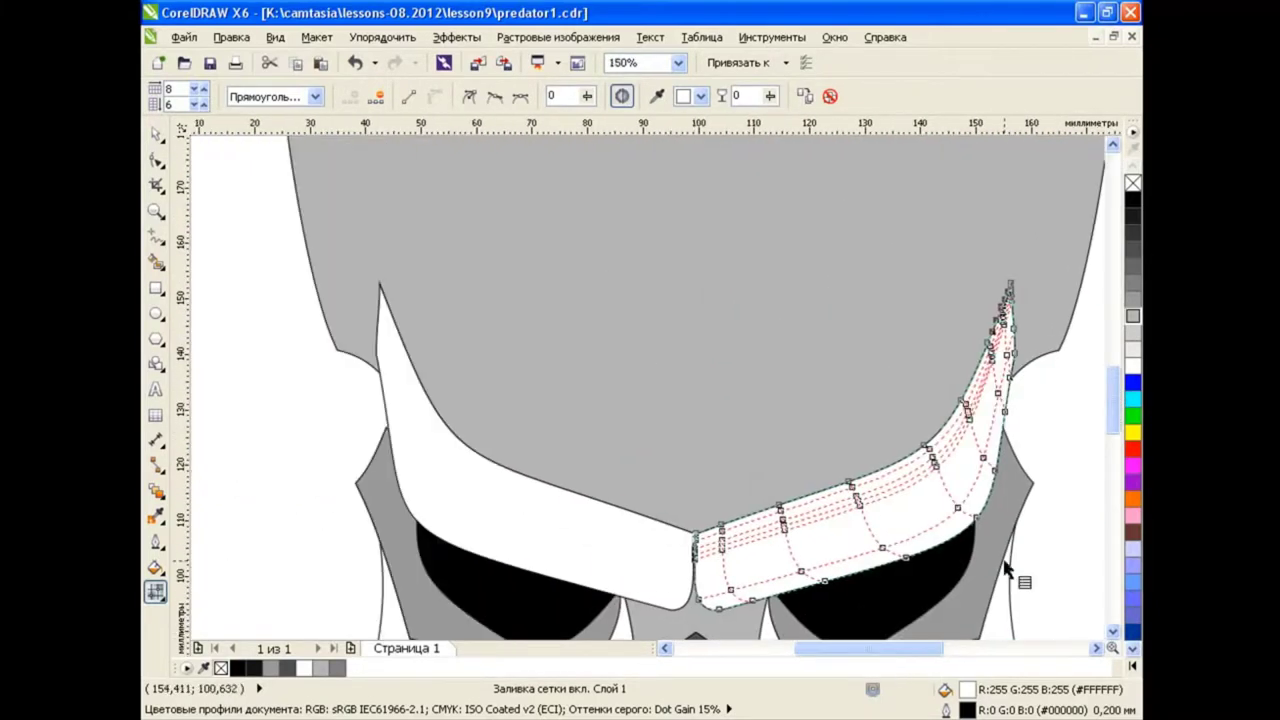
pyautogui.scroll(-2, 1024, 502)
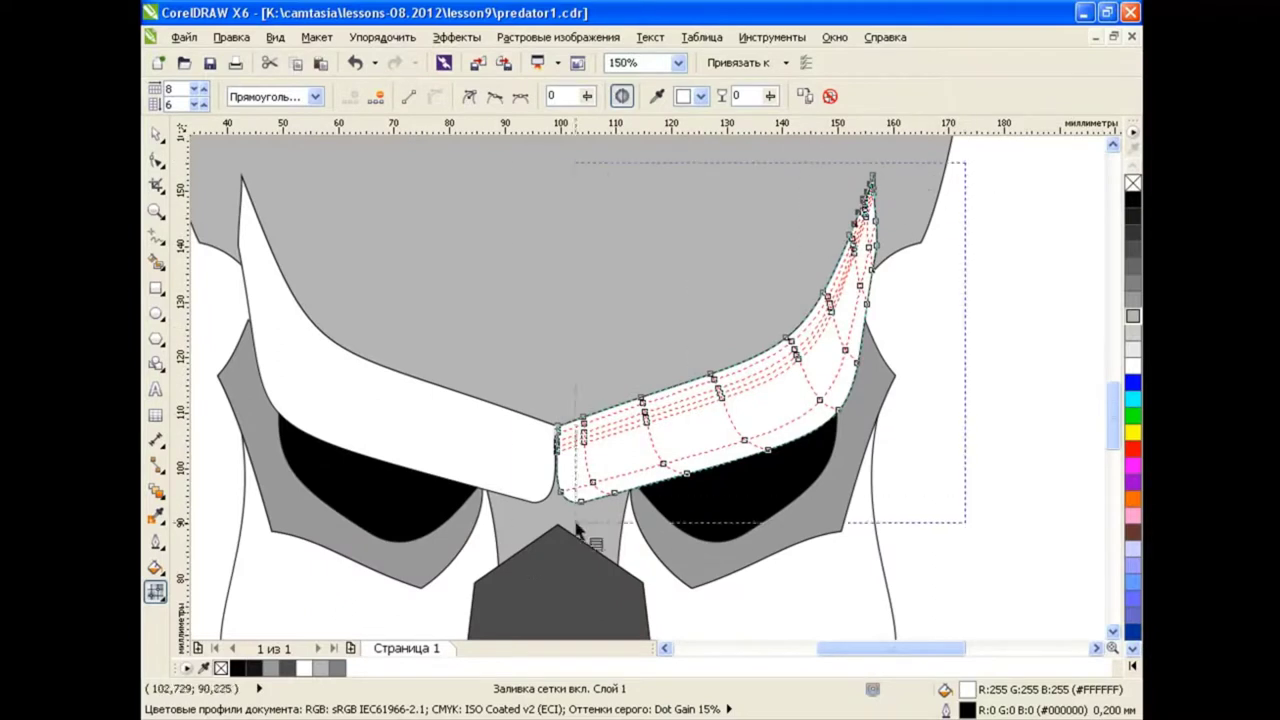
# Fill the marquee-selected brow mesh nodes light grey and shade the lower edge dark grey
pyautogui.moveTo(961, 156); pyautogui.dragTo(536, 562)
pyautogui.click(1133, 335)
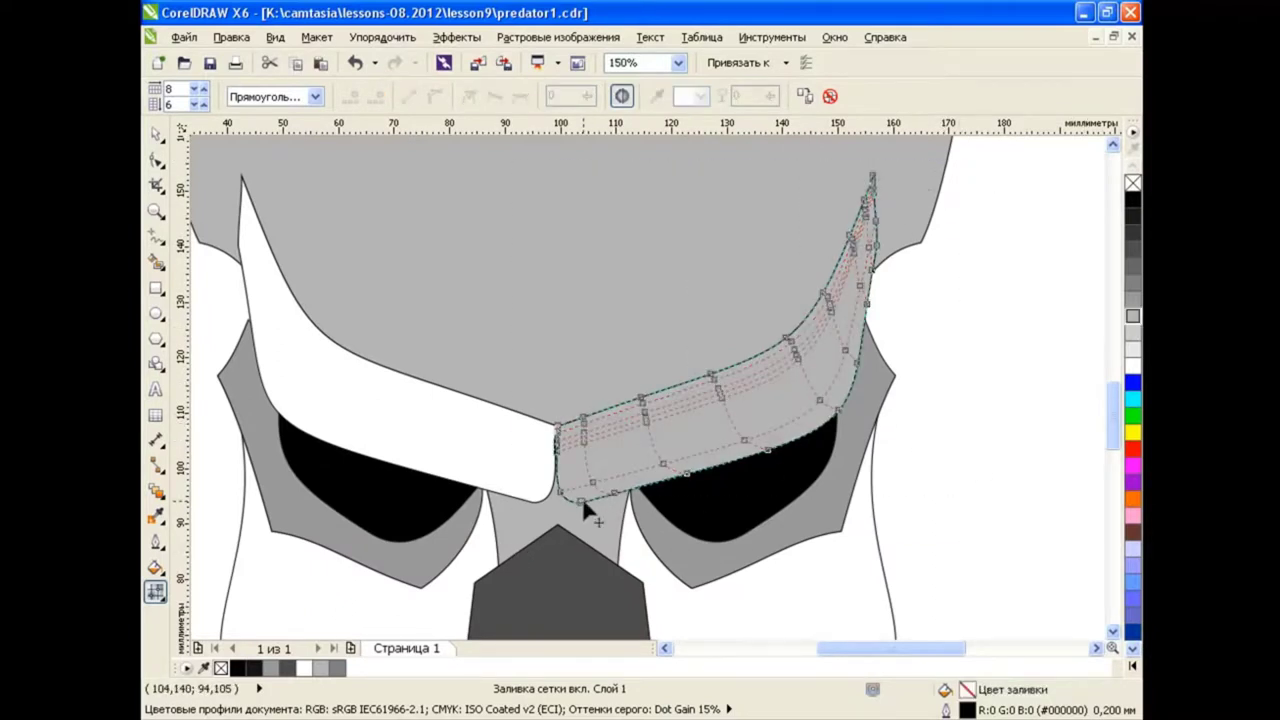
pyautogui.scroll(2, 584, 502)
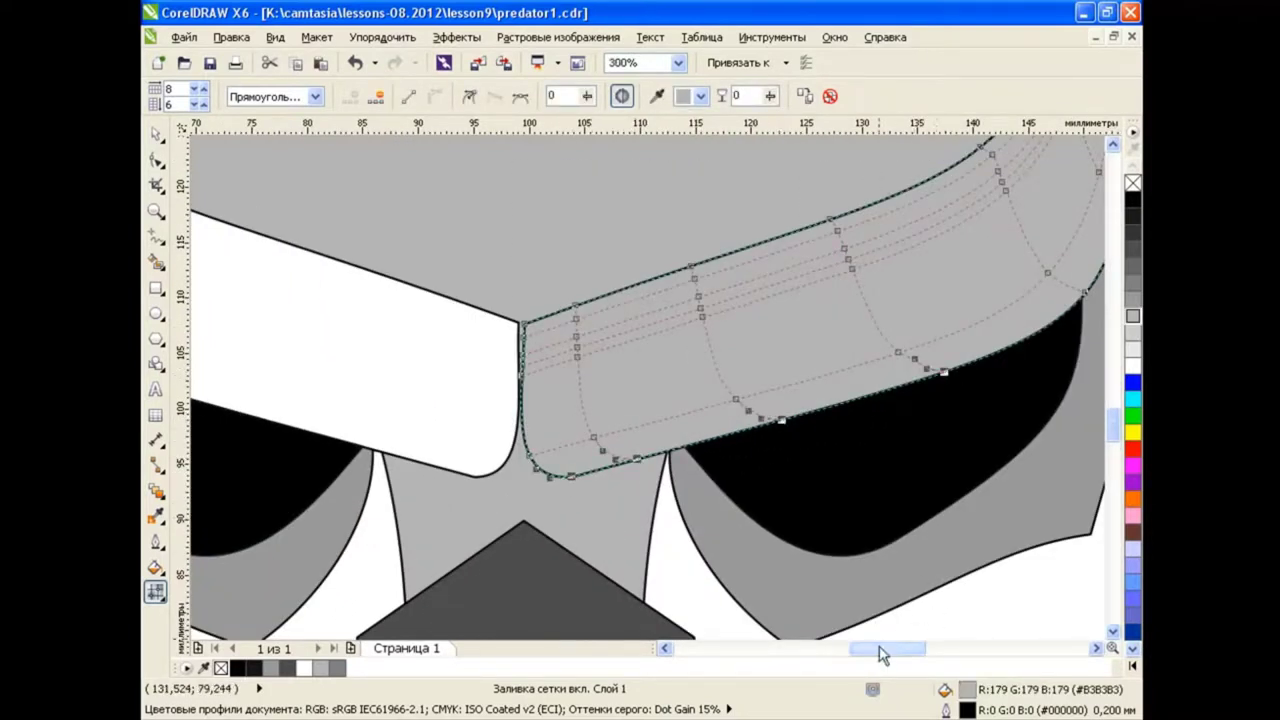
pyautogui.hscroll(2, 884, 292)
pyautogui.click(1132, 246)
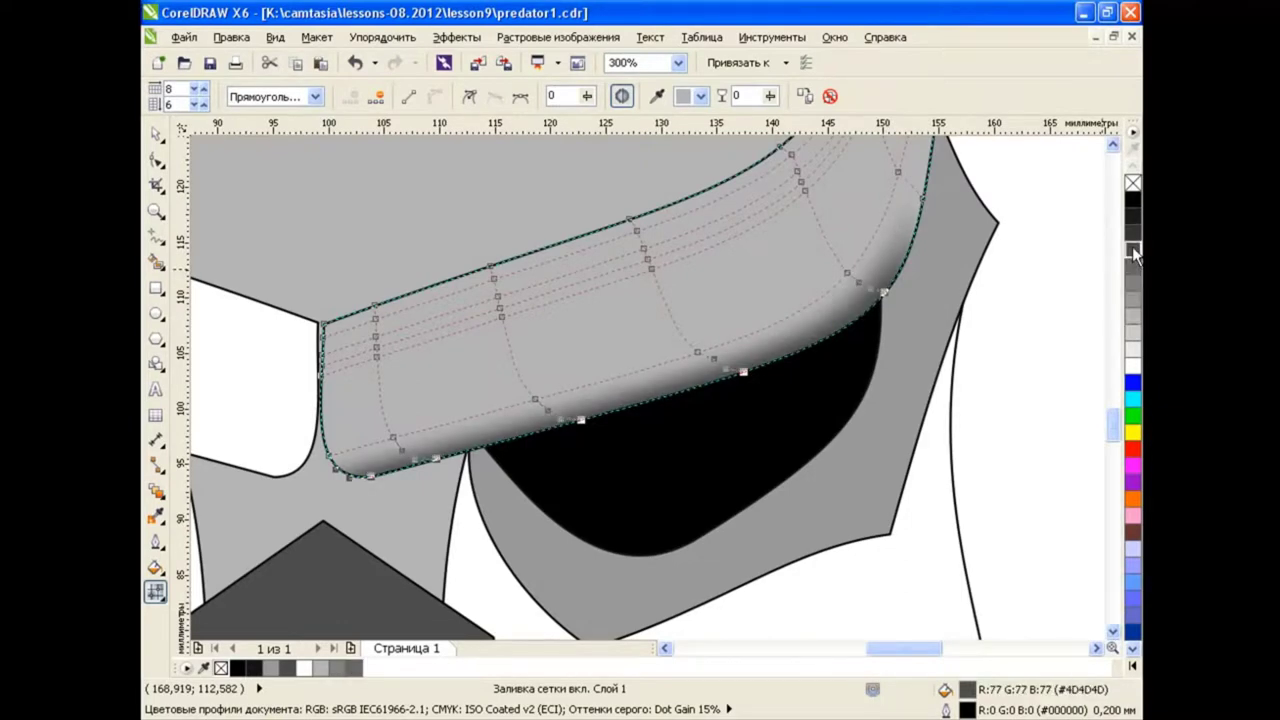
pyautogui.scroll(3, 935, 265)
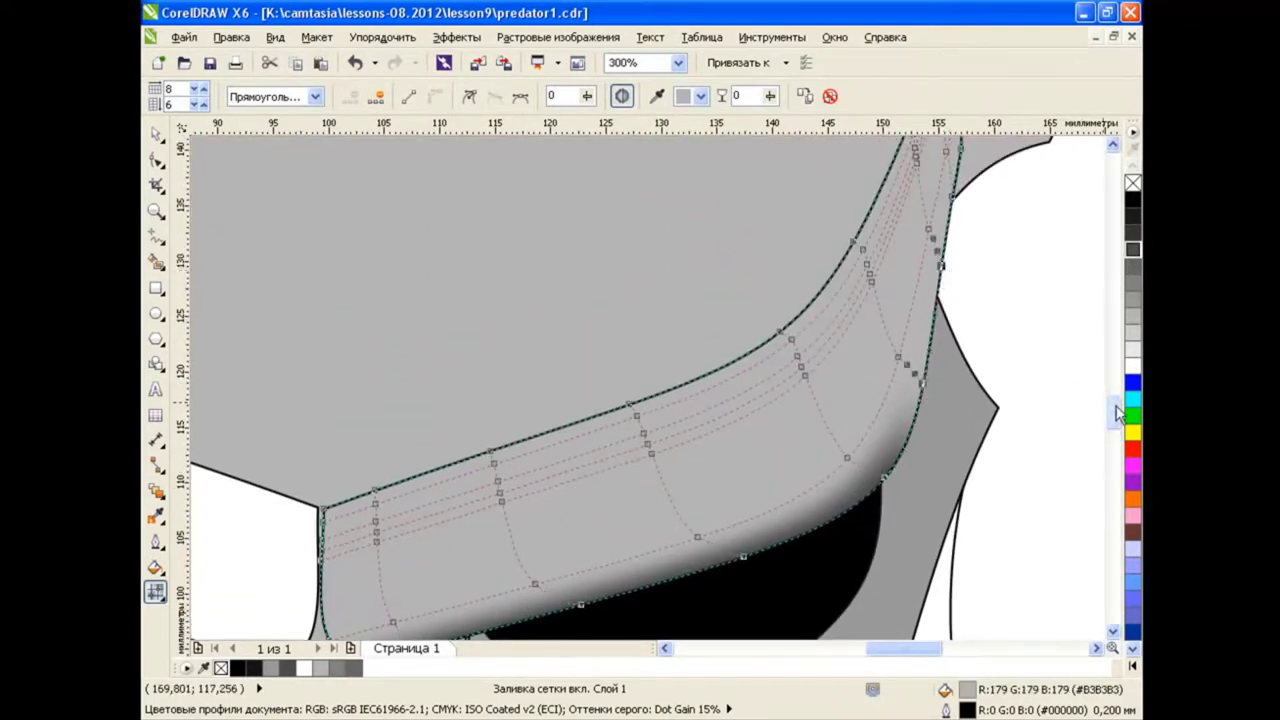
pyautogui.scroll(1, 963, 414)
pyautogui.scroll(1, 1006, 486)
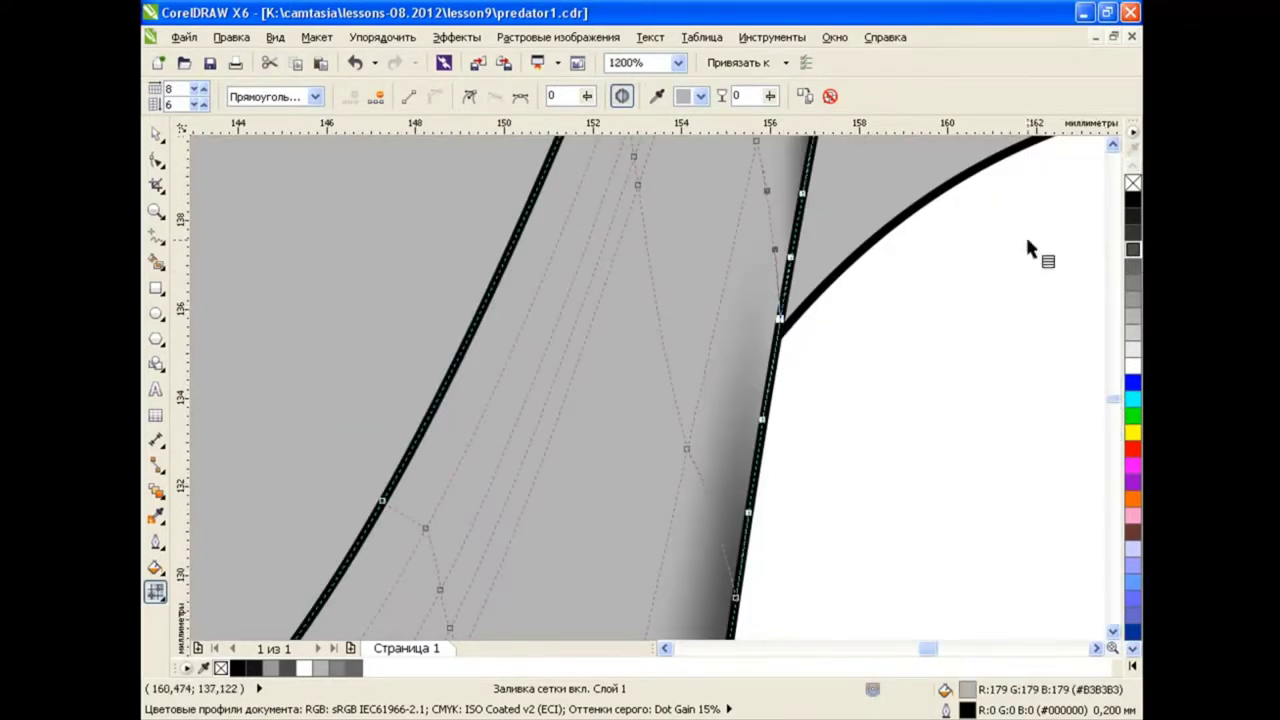
pyautogui.scroll(-3, 1028, 250)
pyautogui.press('space')
pyautogui.press('Escape')
pyautogui.scroll(-3, 672, 396)
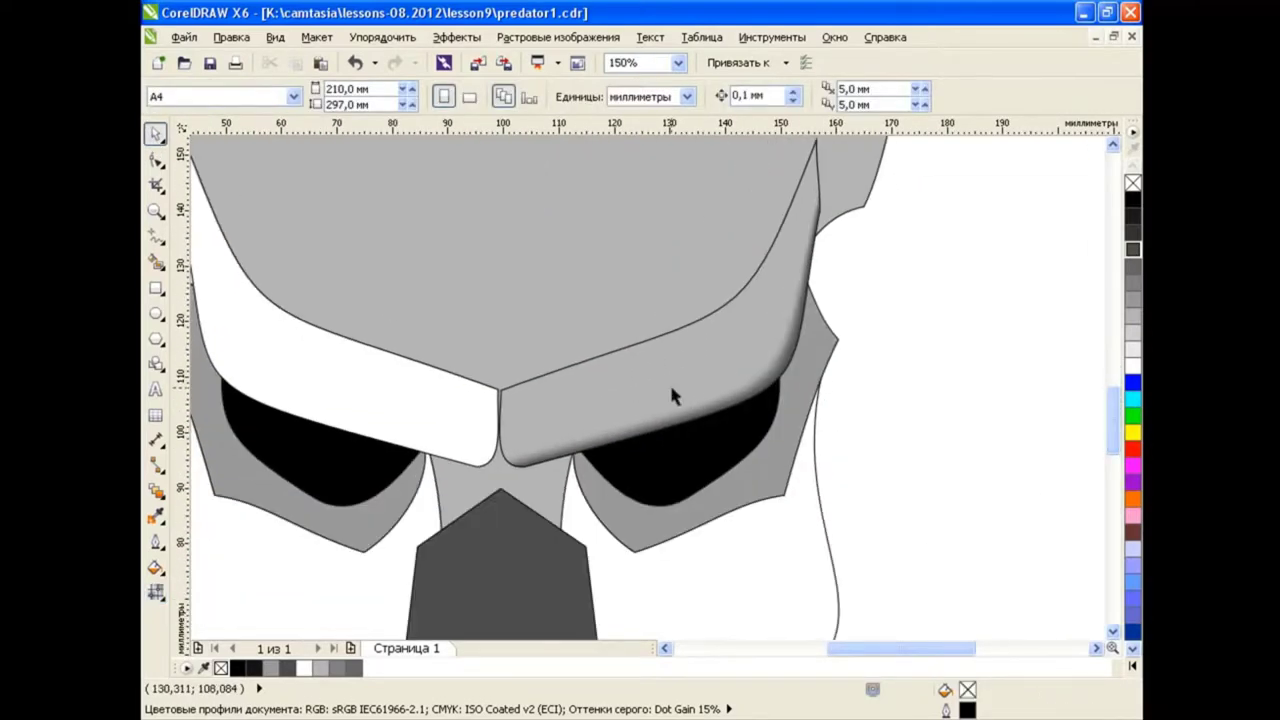
# Reopen the right brow plate's mesh and adjust a node on its outer edge
pyautogui.click(671, 390)
pyautogui.press('space')
pyautogui.scroll(1, 495, 375)
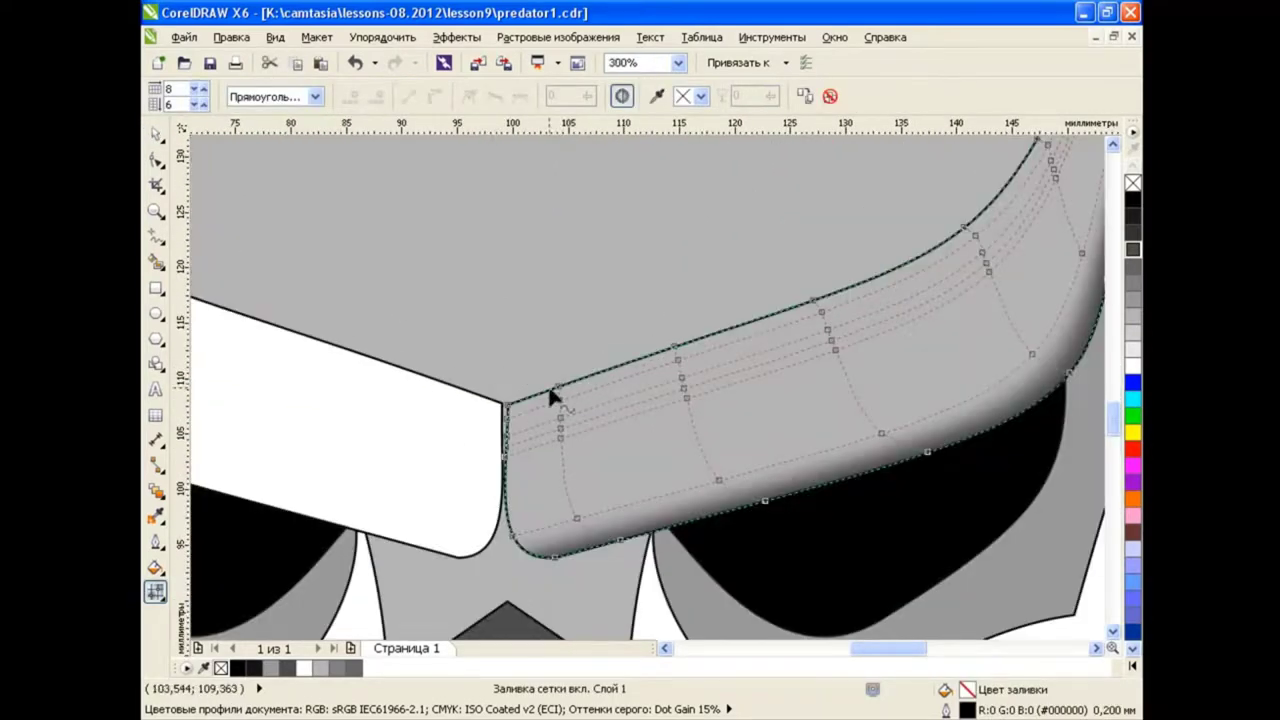
pyautogui.click(508, 405)
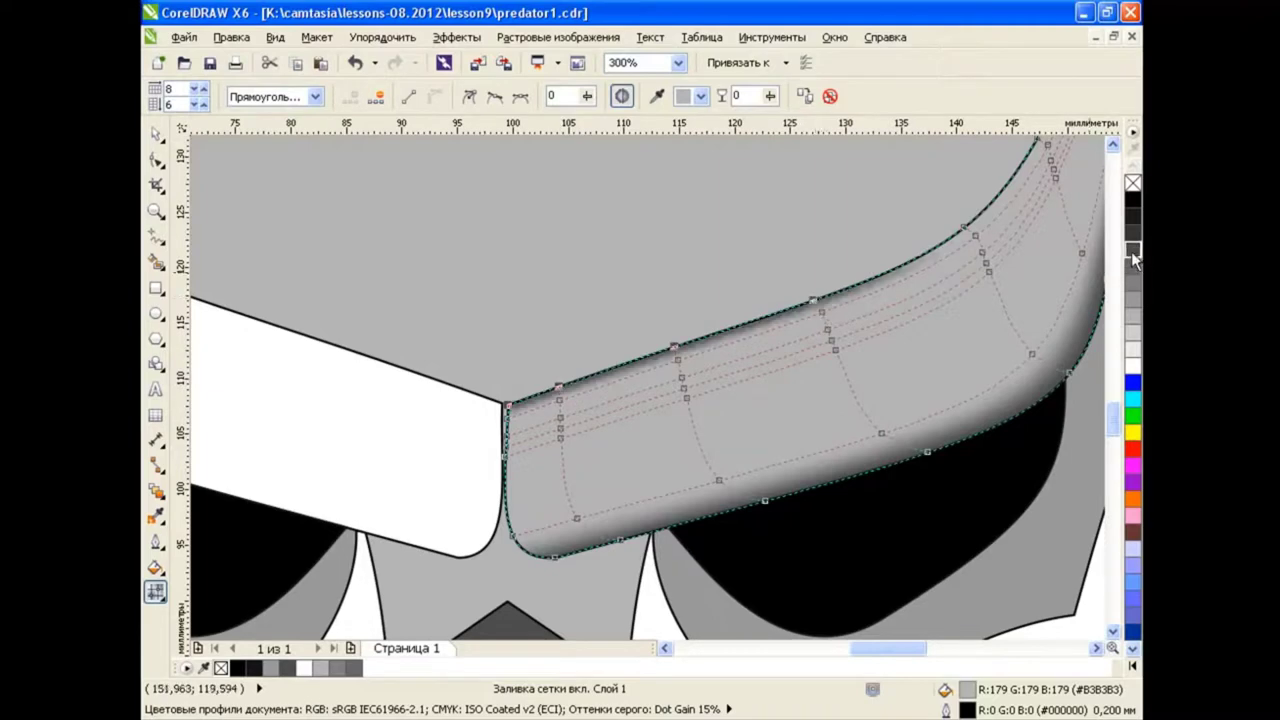
pyautogui.scroll(3, 828, 305)
pyautogui.hscroll(5, 683, 370)
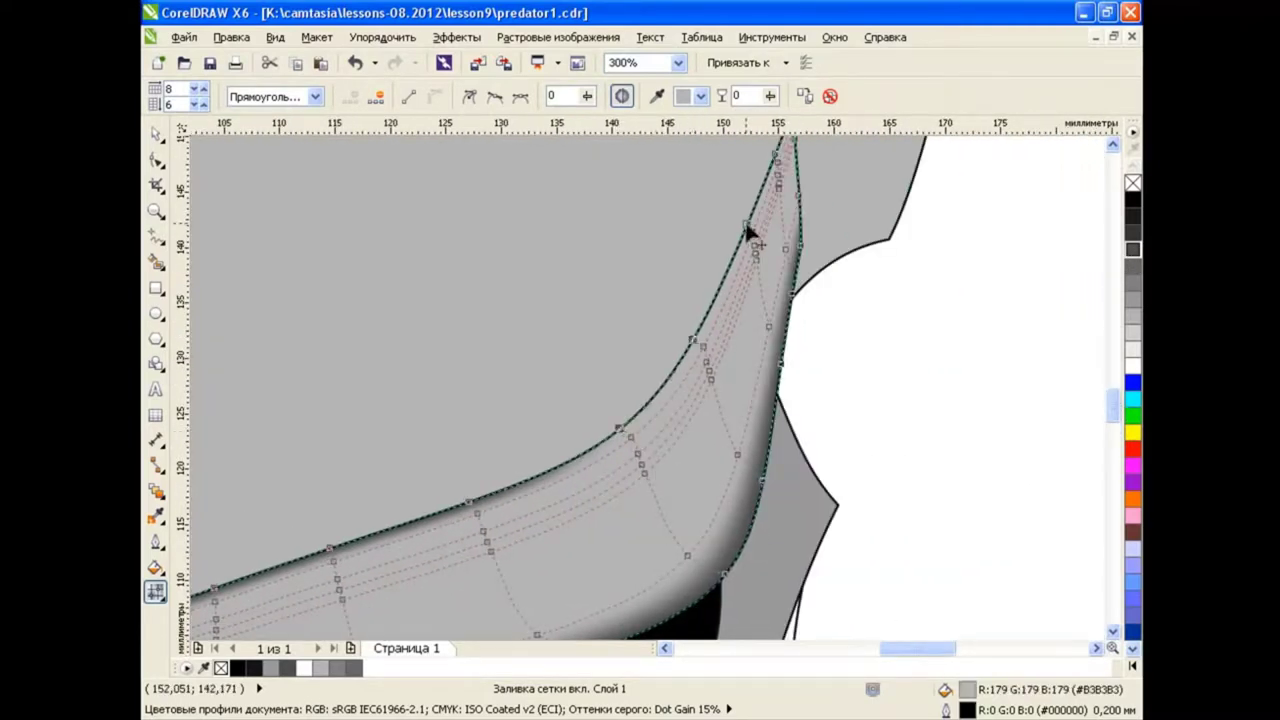
pyautogui.scroll(3, 776, 277)
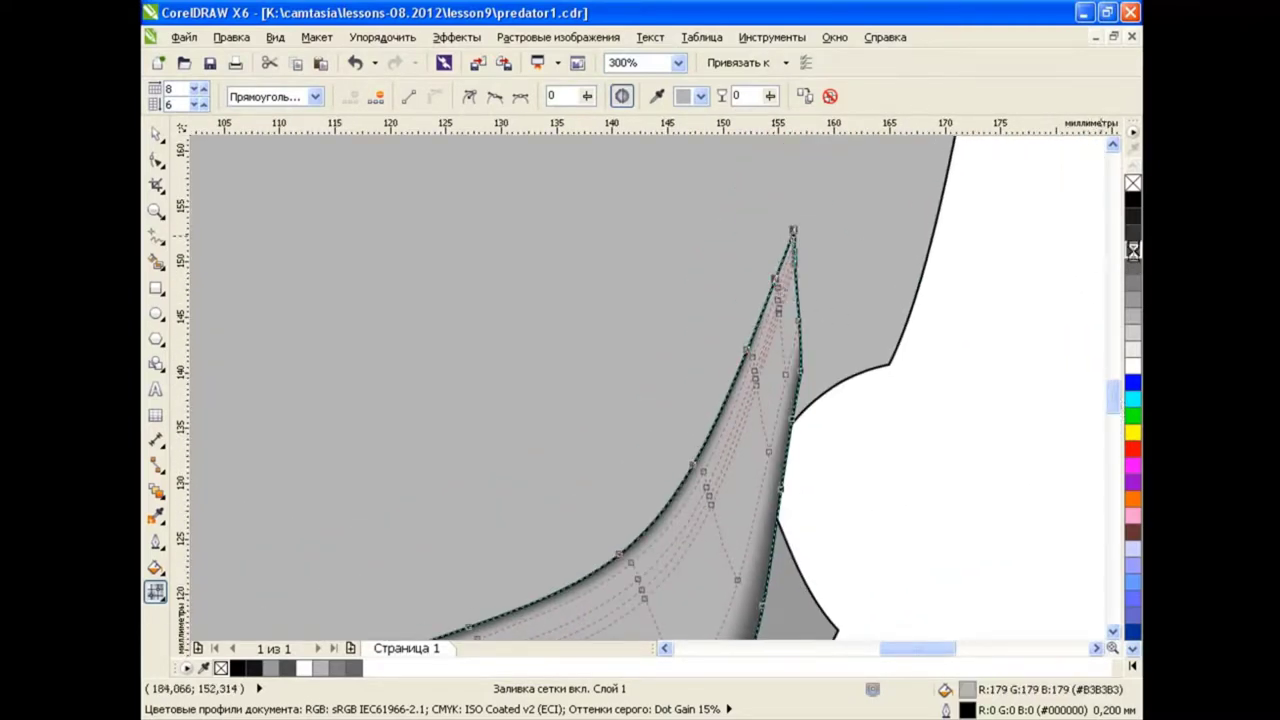
pyautogui.press('space')
pyautogui.press('Escape')
pyautogui.scroll(-8, 1094, 428)
# Tint a selection of brow mesh nodes with the 50% grey swatch to deepen the shading
pyautogui.hscroll(-3, 930, 657)
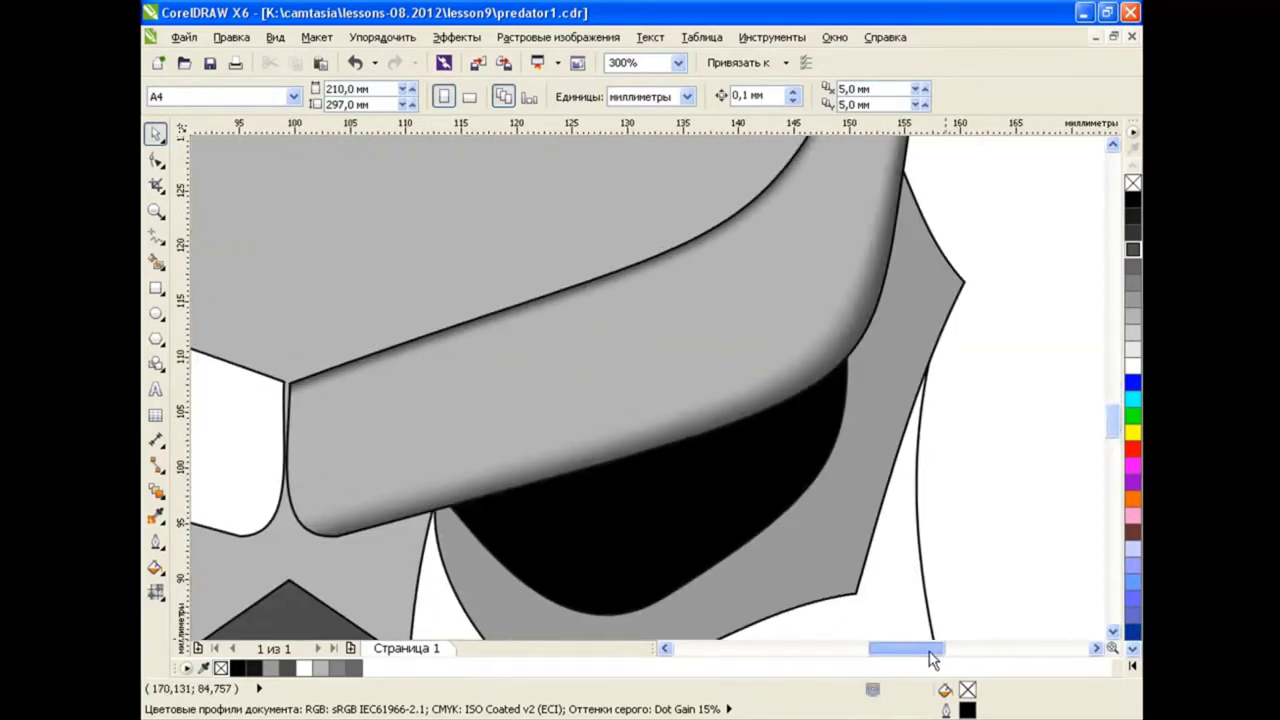
pyautogui.hscroll(-2, 930, 657)
pyautogui.click(831, 551)
pyautogui.press('m')
pyautogui.moveTo(622, 438); pyautogui.dragTo(658, 466)
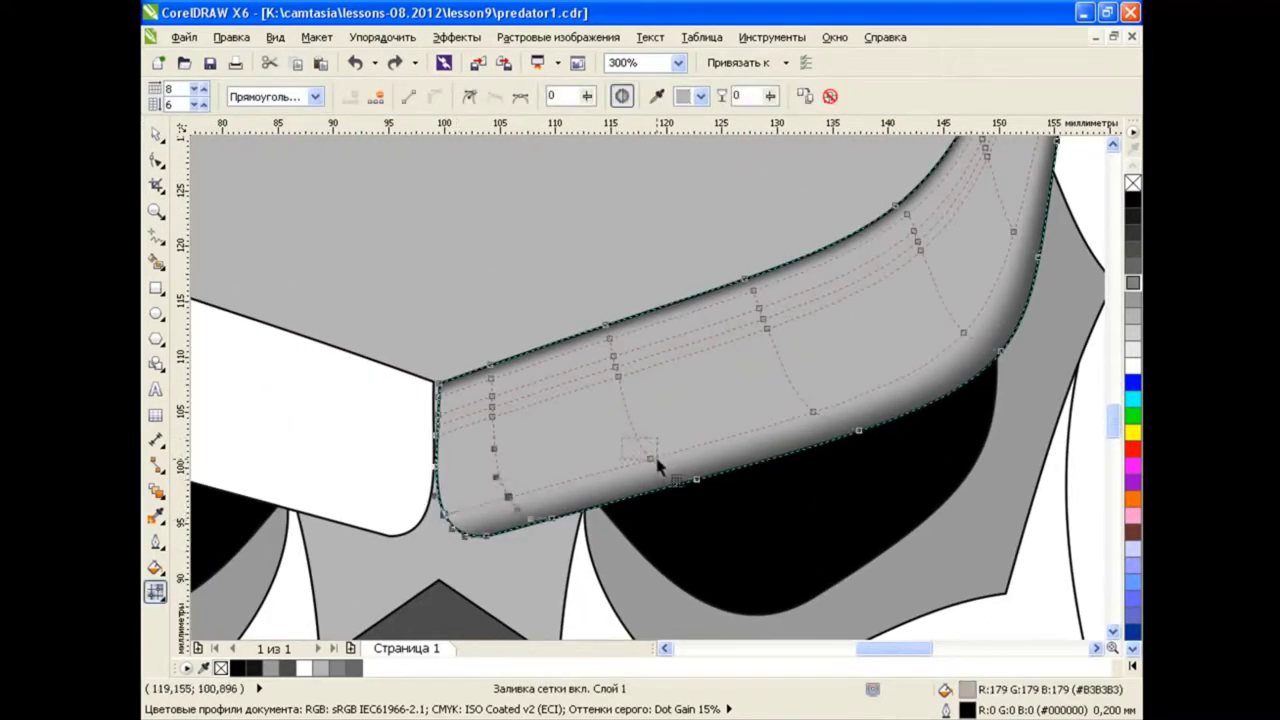
pyautogui.click(957, 333)
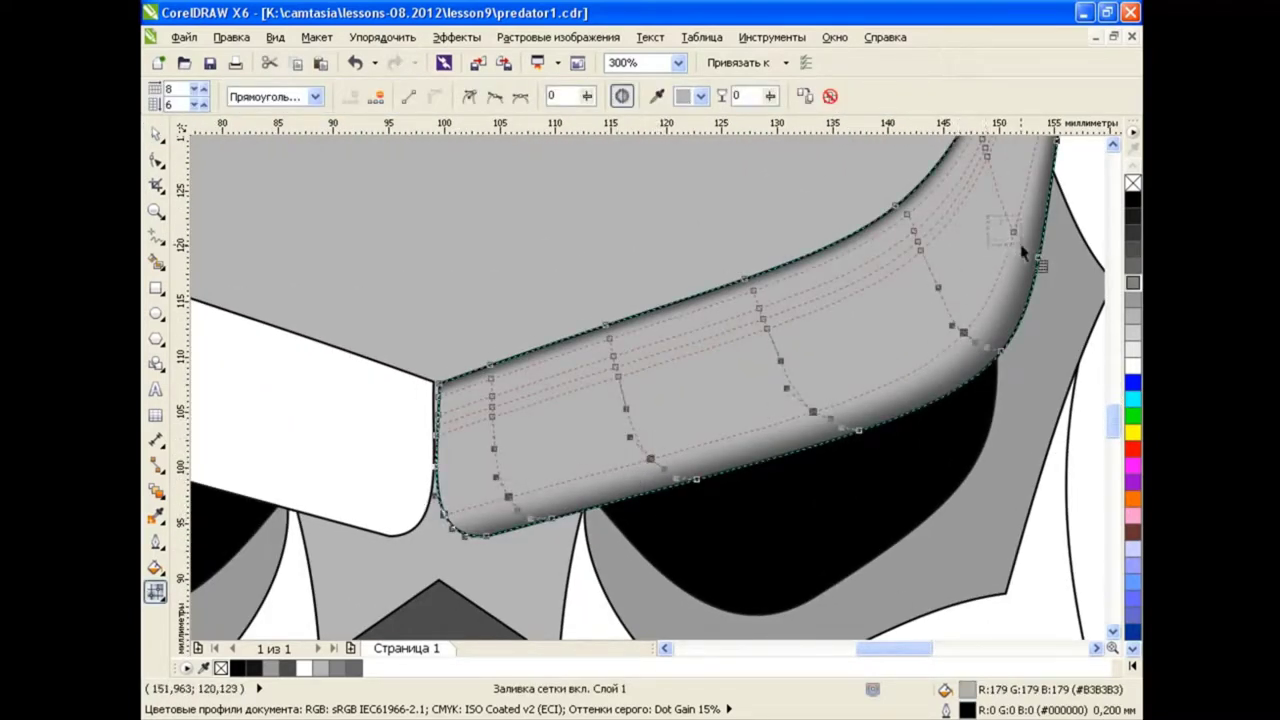
pyautogui.click(1130, 287)
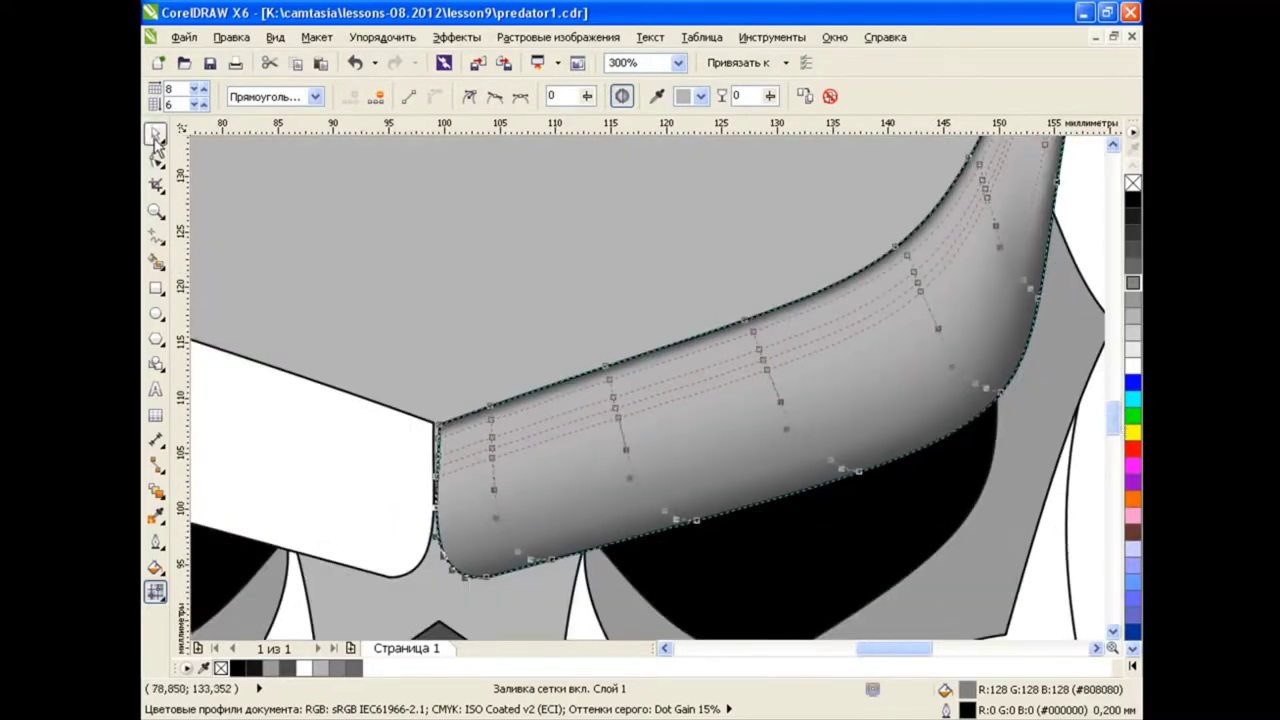
pyautogui.click(155, 133)
pyautogui.click(1077, 234)
pyautogui.scroll(-1, 1077, 234)
pyautogui.hscroll(2, 908, 643)
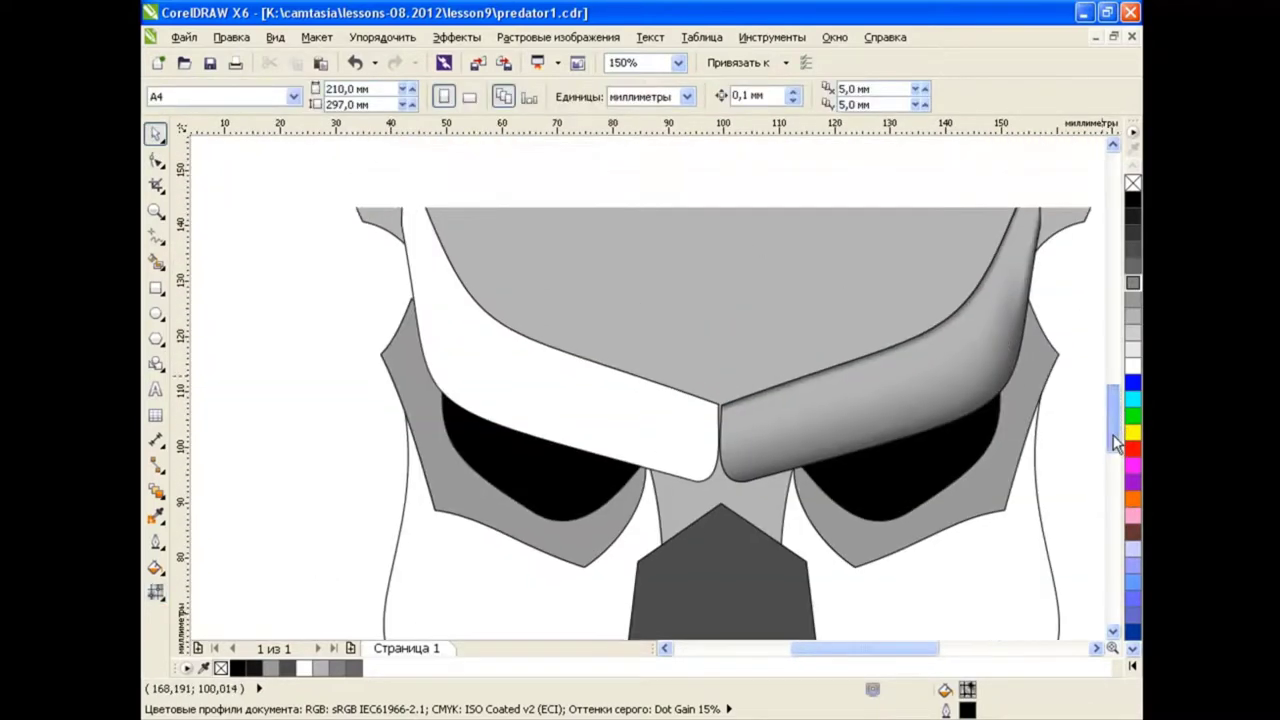
pyautogui.hscroll(2, 908, 643)
pyautogui.scroll(1, 583, 437)
# Highlight the brow's middle mesh row with the 20% grey (#CCCCCC) swatch
pyautogui.click(583, 437)
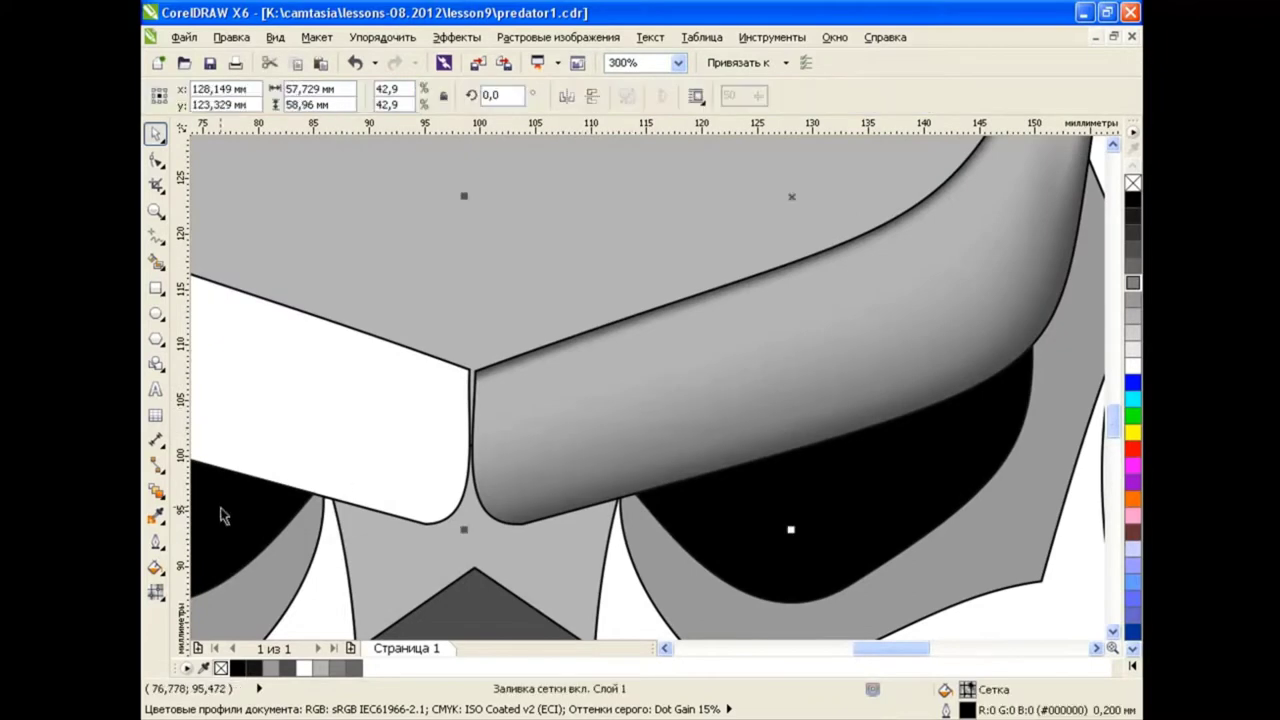
pyautogui.press('m')
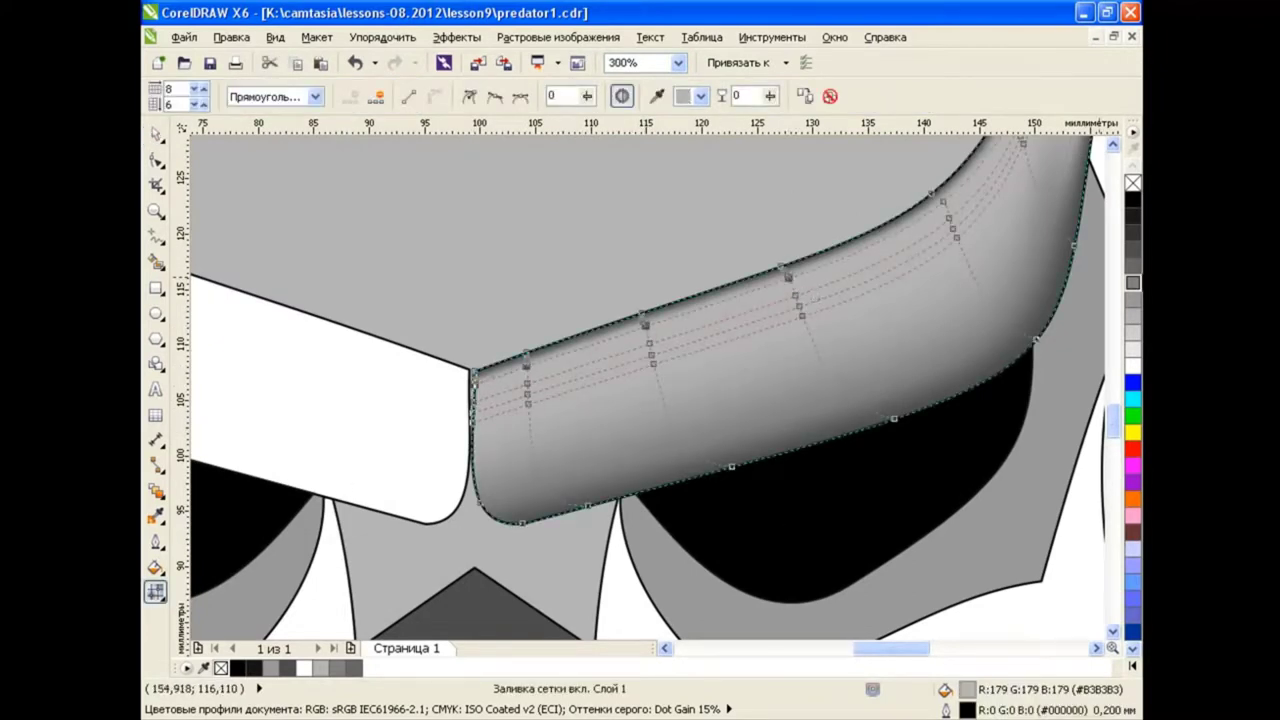
pyautogui.scroll(2, 943, 364)
pyautogui.hscroll(3, 900, 480)
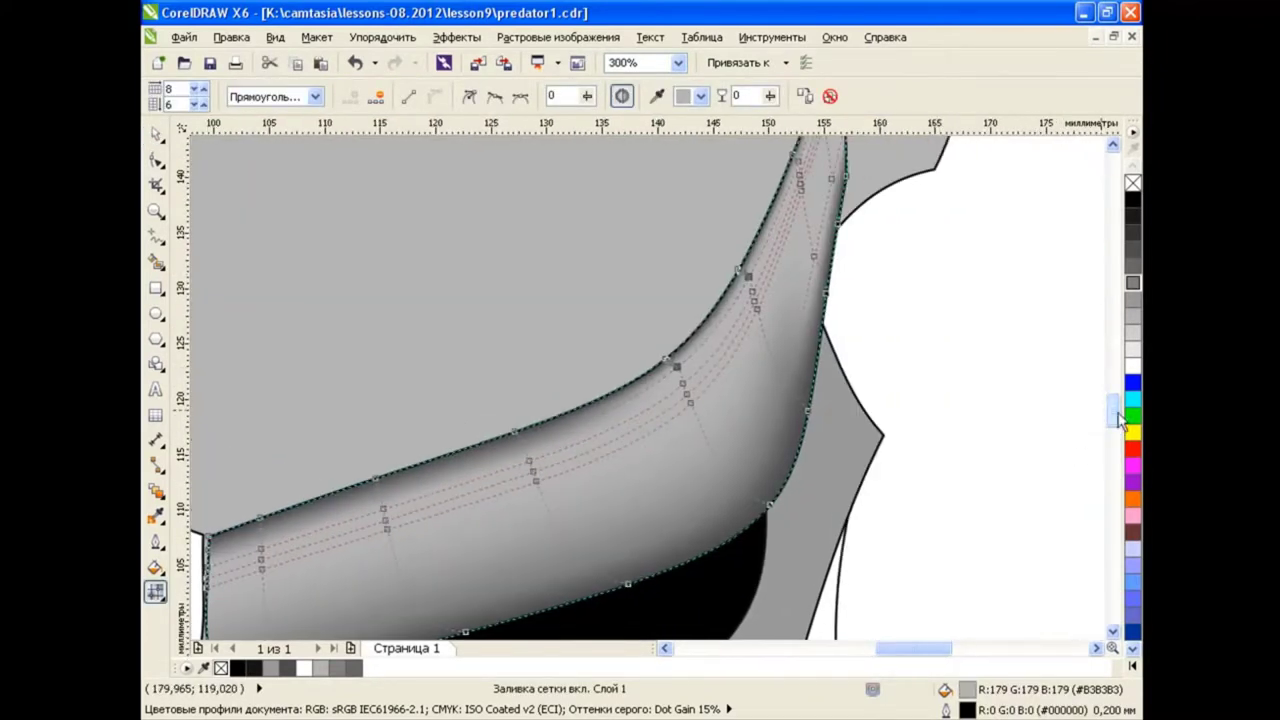
pyautogui.scroll(2, 803, 380)
pyautogui.scroll(-5, 600, 400)
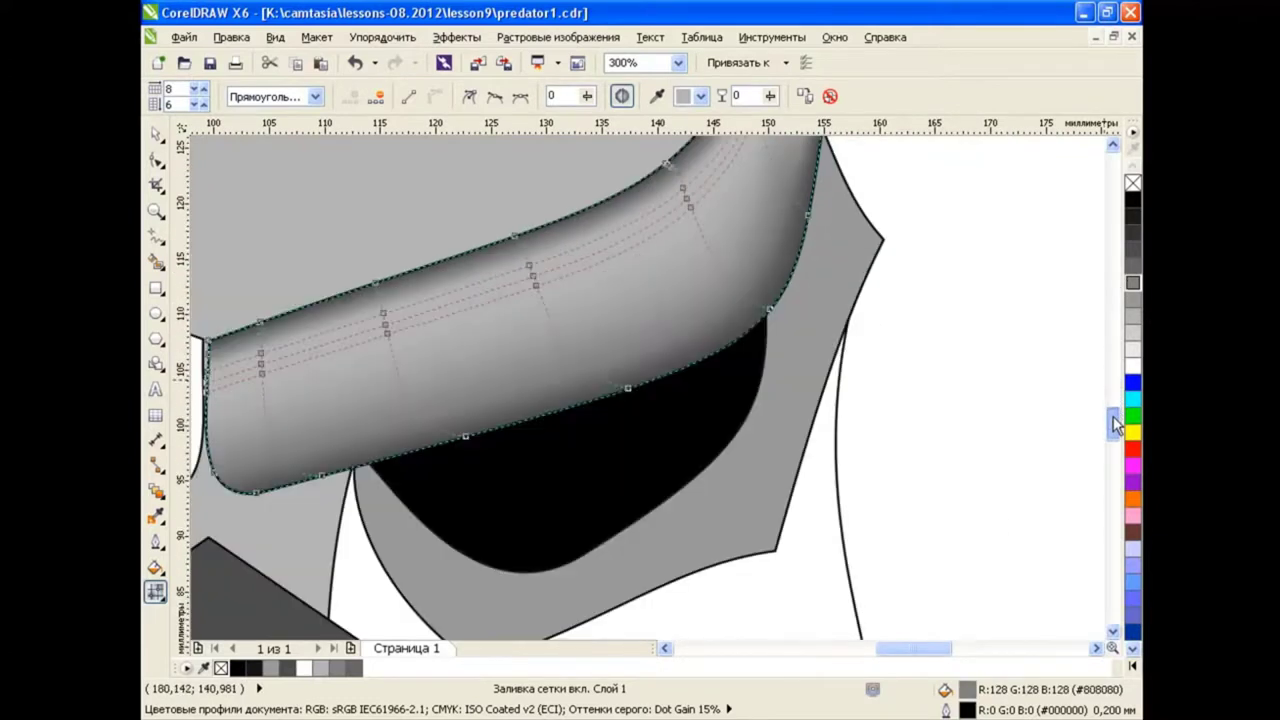
pyautogui.hscroll(-2, 500, 380)
pyautogui.hscroll(-1, 497, 372)
pyautogui.keyDown('shift'); pyautogui.click(763, 271); pyautogui.keyUp('shift')
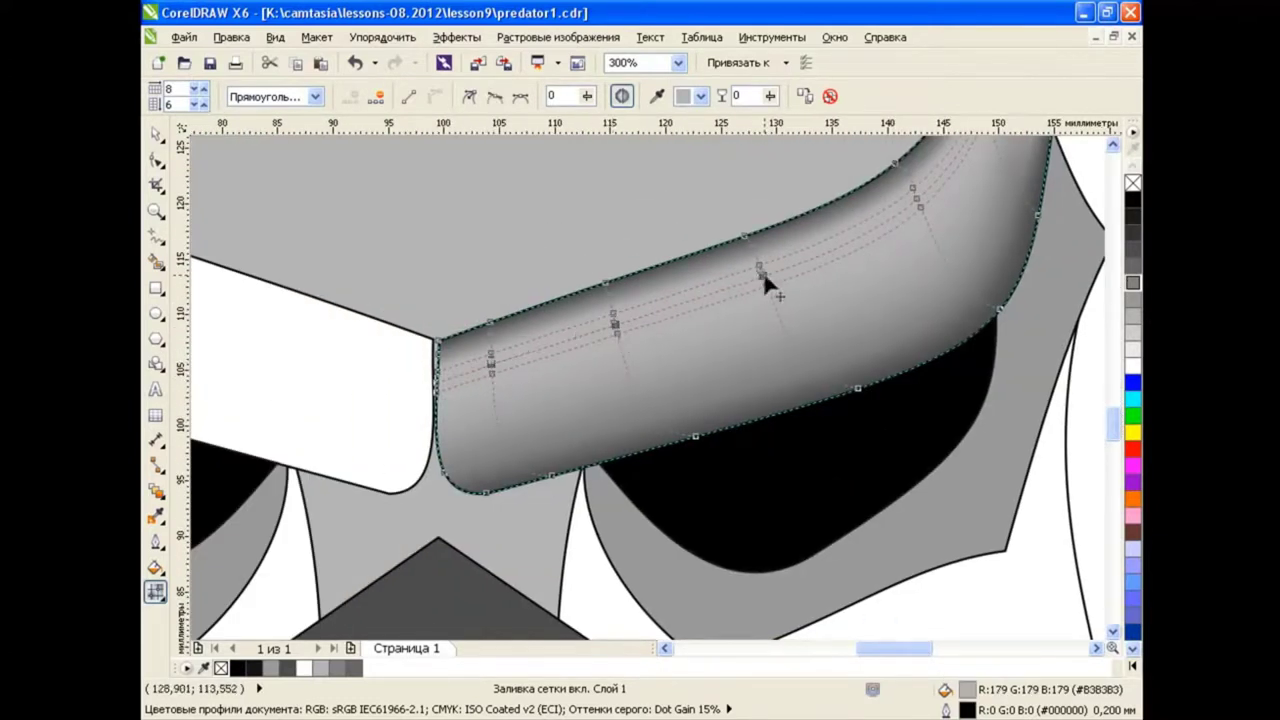
pyautogui.click(1134, 338)
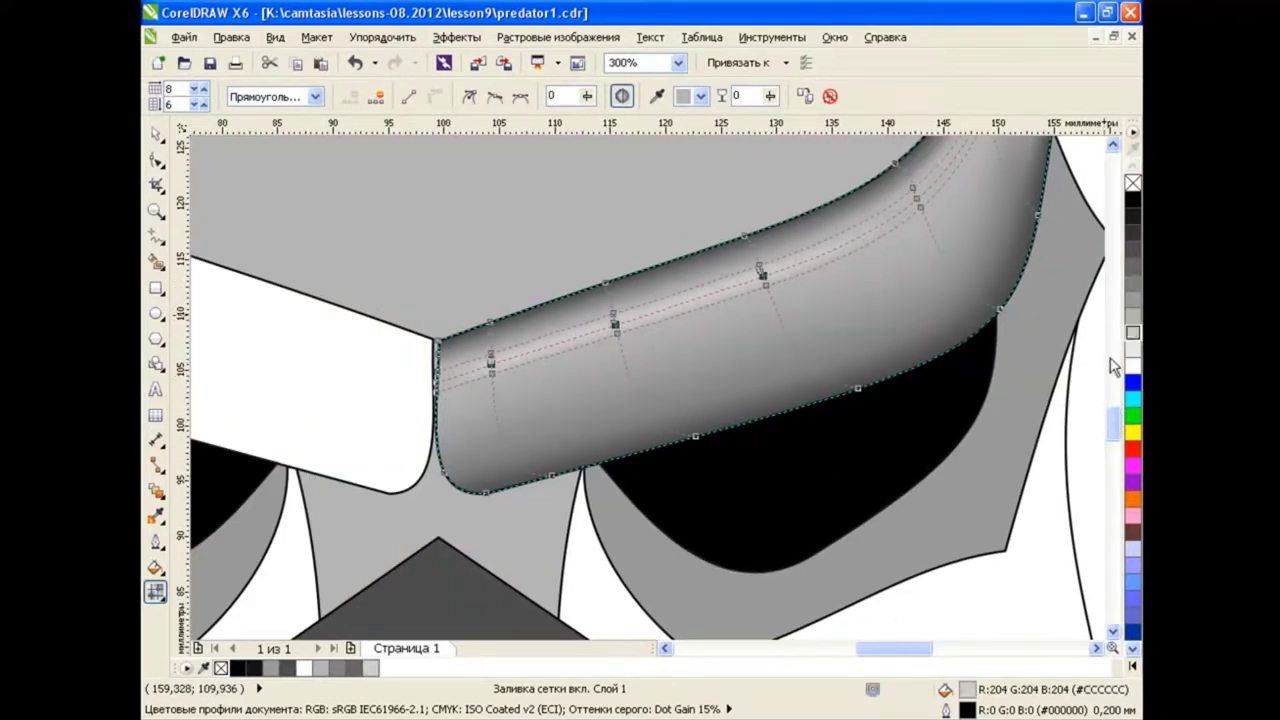
# Leave mesh editing and zoom out to view the whole mask
pyautogui.scroll(2, 917, 302)
pyautogui.press('space')
pyautogui.press('F3')
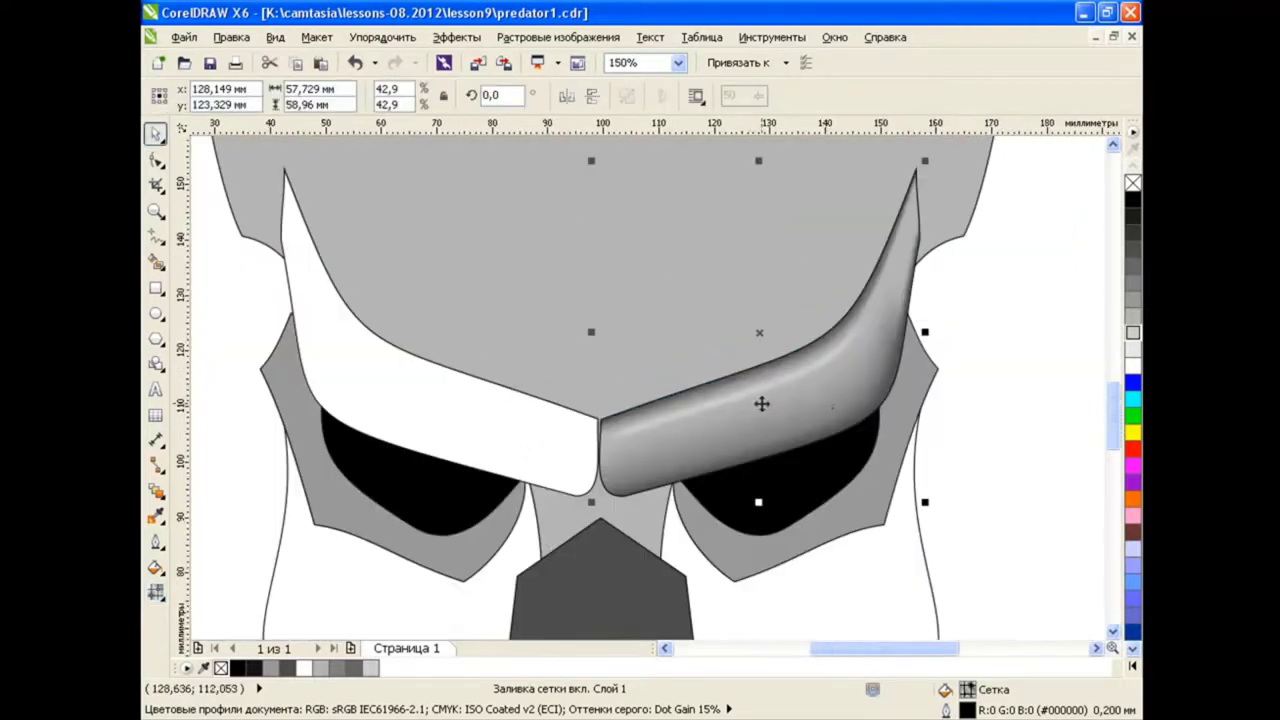
pyautogui.click(994, 421)
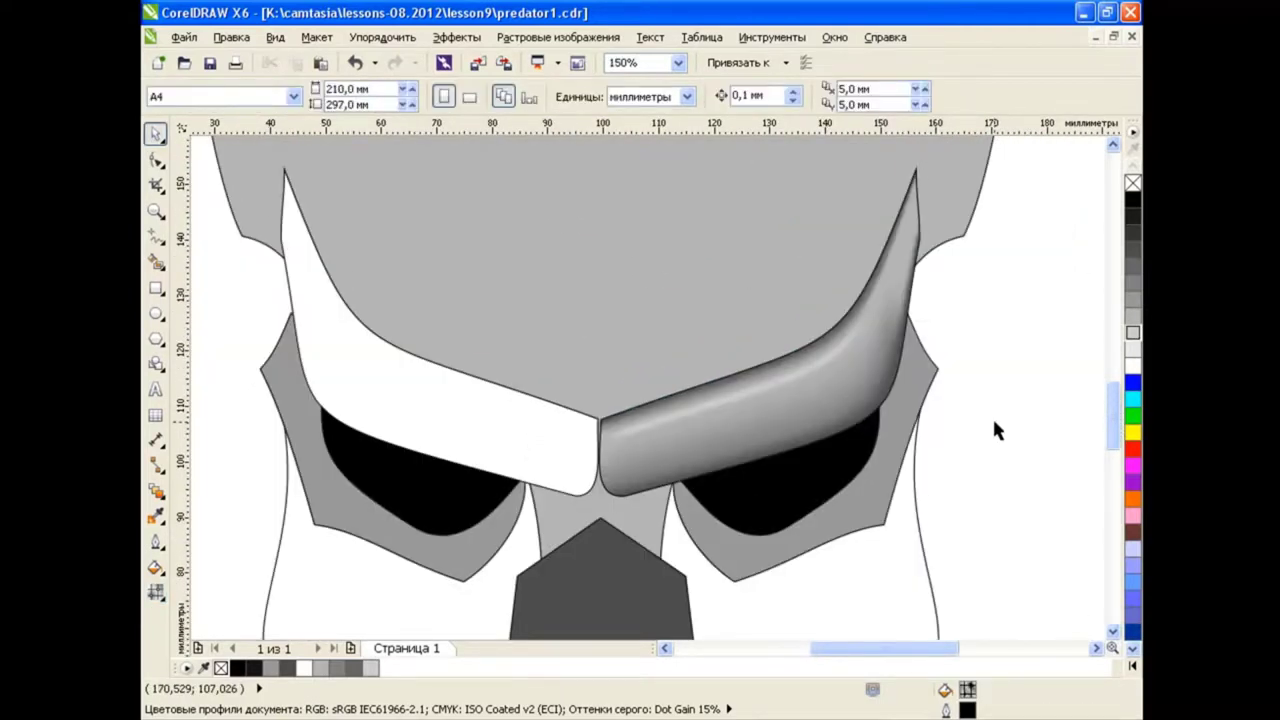
# Duplicate the shaded right brow, mirror it horizontally, and align it on the left at centre
pyautogui.click(826, 409)
pyautogui.hotkey('ctrl', 'c')
pyautogui.hotkey('ctrl', 'v')
pyautogui.click(566, 95)
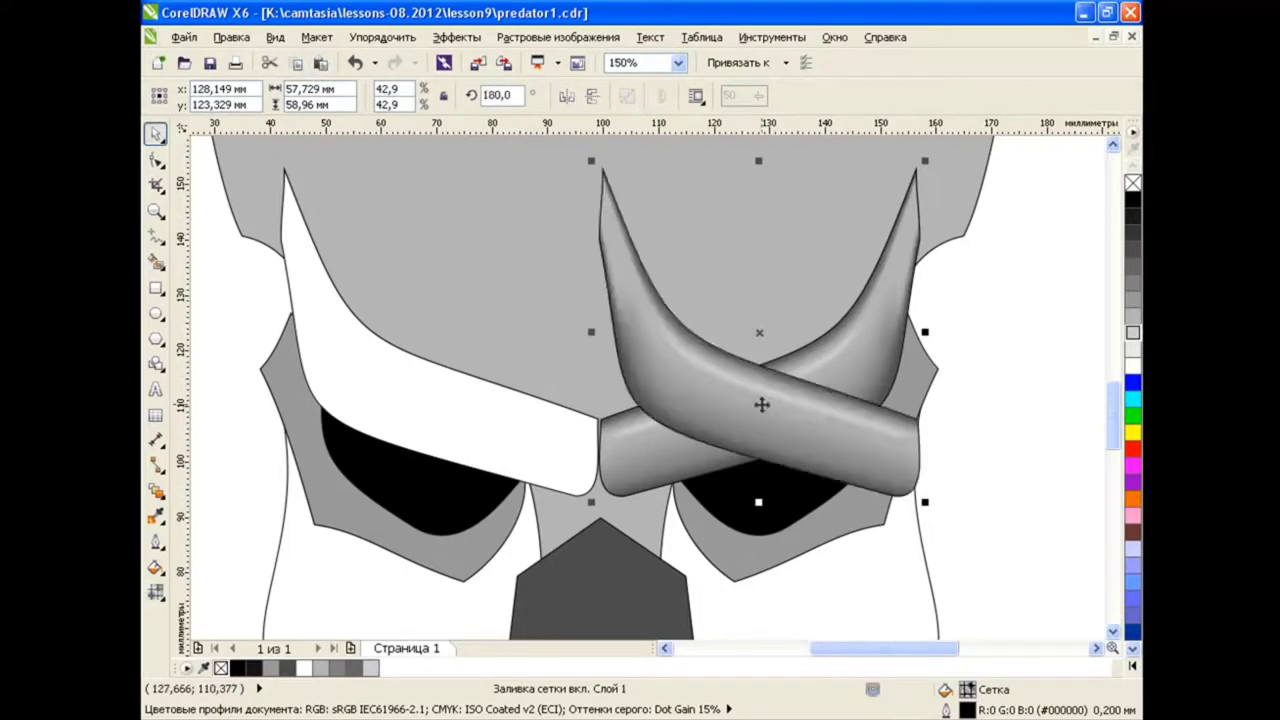
pyautogui.moveTo(762, 404); pyautogui.dragTo(445, 338)
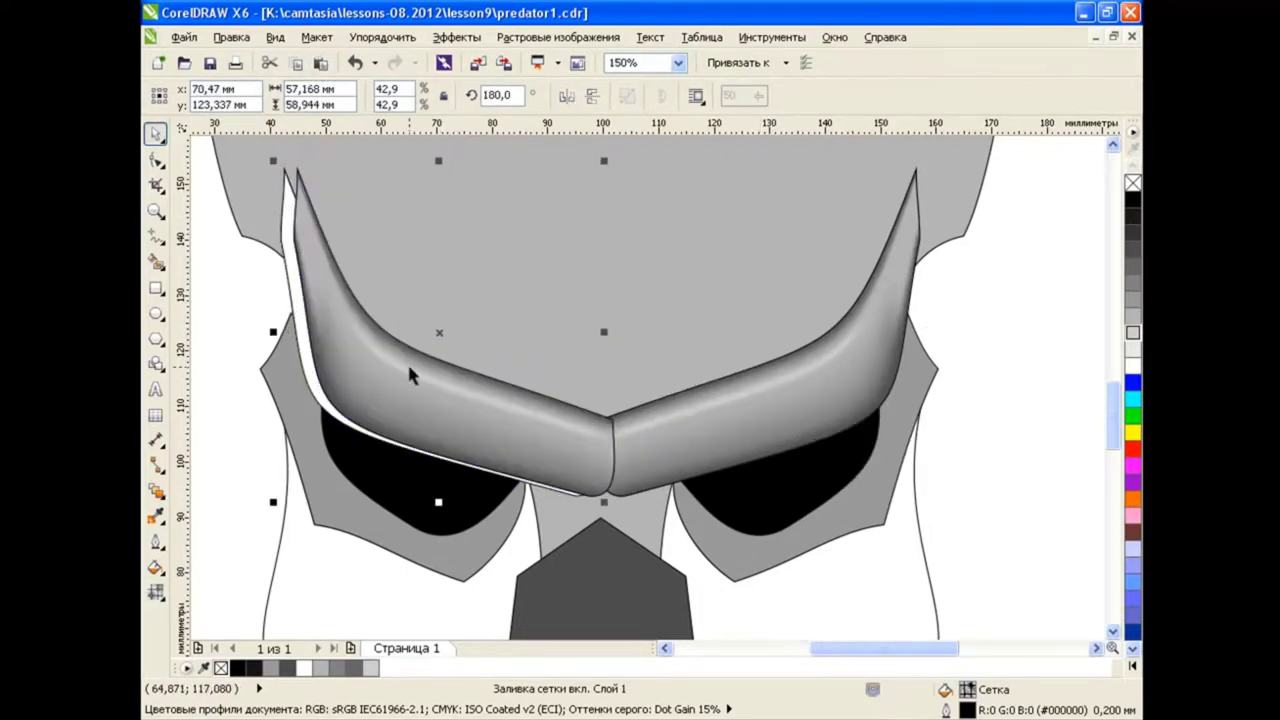
pyautogui.moveTo(491, 400); pyautogui.dragTo(506, 417)
pyautogui.click(1033, 483)
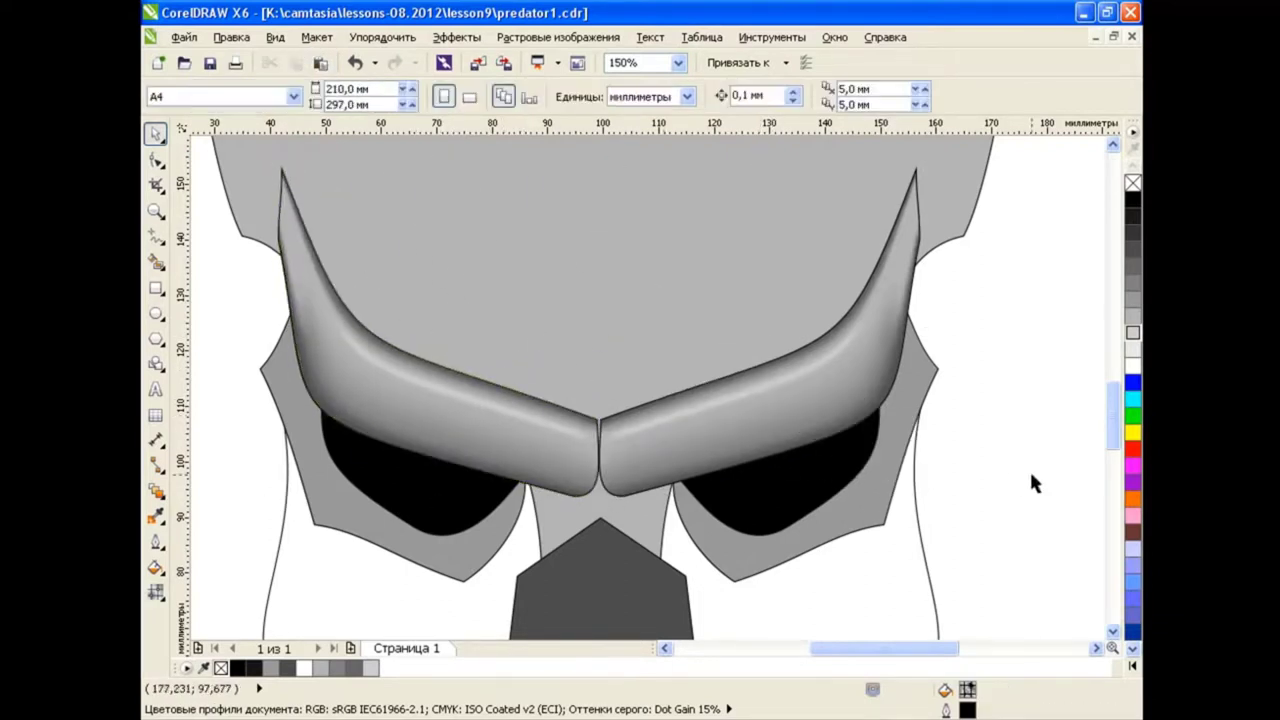
pyautogui.scroll(-3, 586, 330)
pyautogui.scroll(3, 835, 413)
pyautogui.click(746, 281)
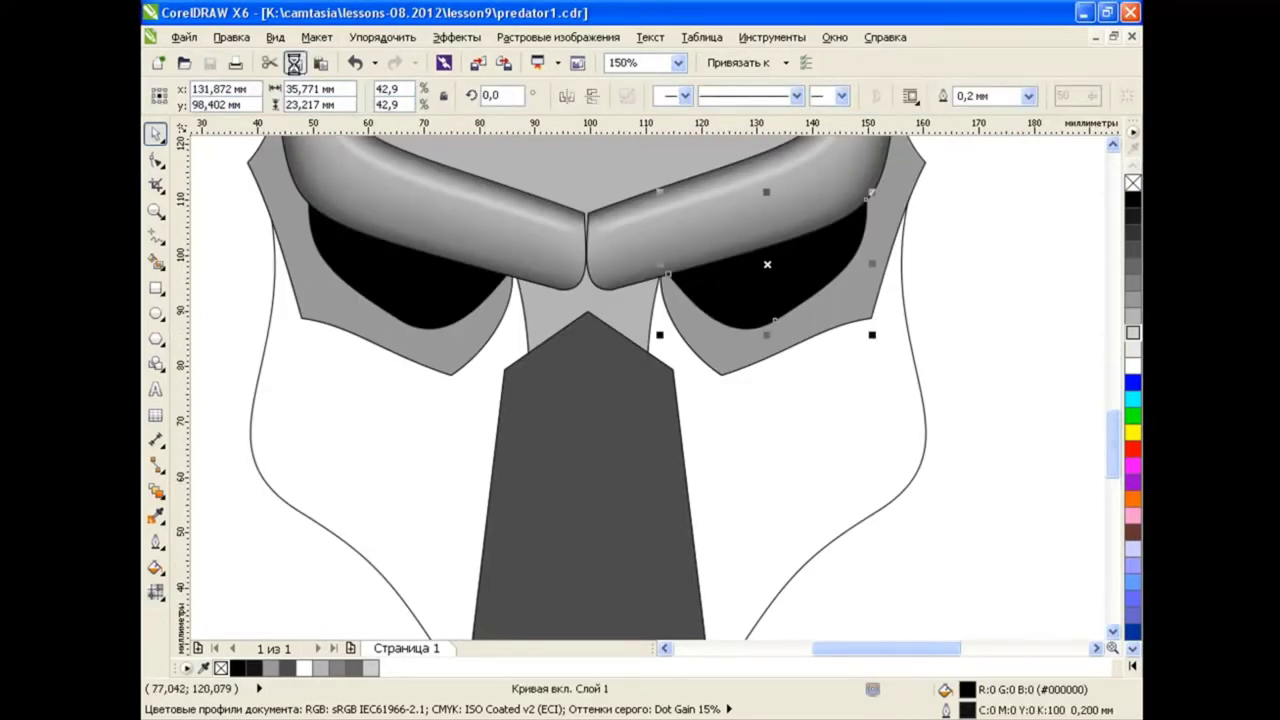
# Shrink the right black eye slightly and fill the shape behind it dark grey as a rim
pyautogui.moveTo(872, 334); pyautogui.dragTo(866, 330)
pyautogui.moveTo(664, 324); pyautogui.dragTo(667, 320)
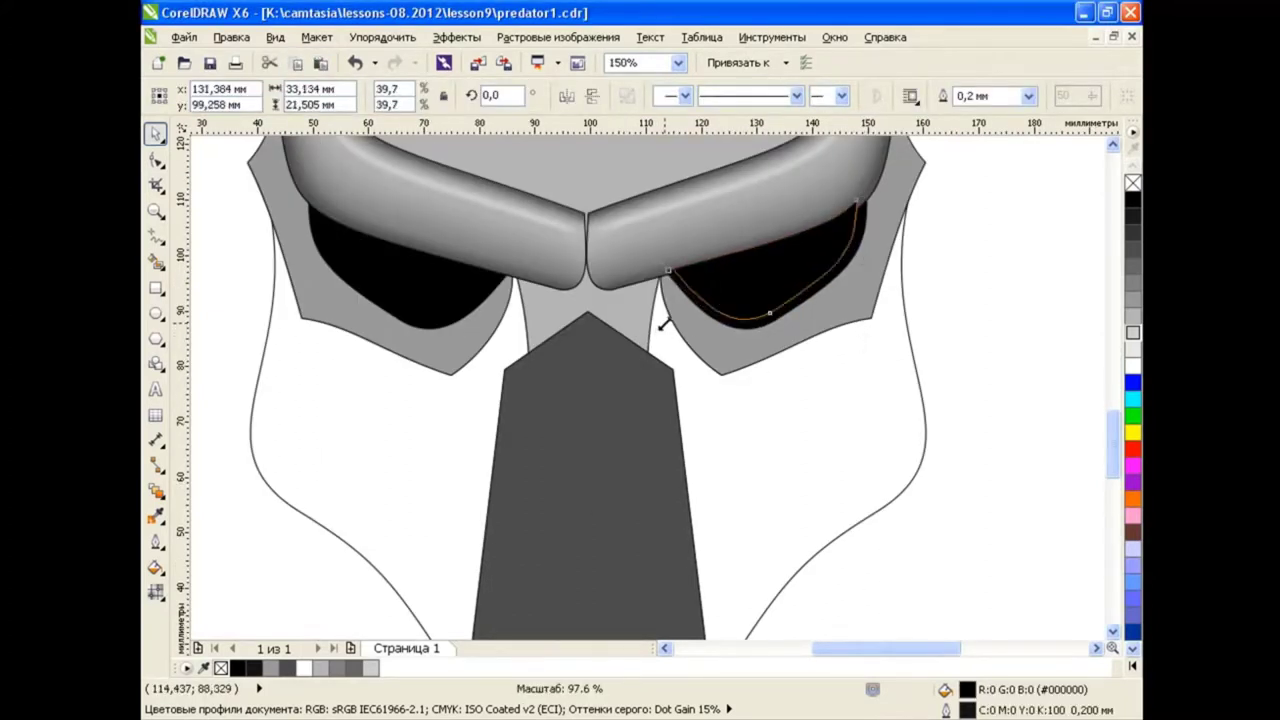
pyautogui.click(948, 388)
pyautogui.click(849, 277)
pyautogui.click(1133, 299)
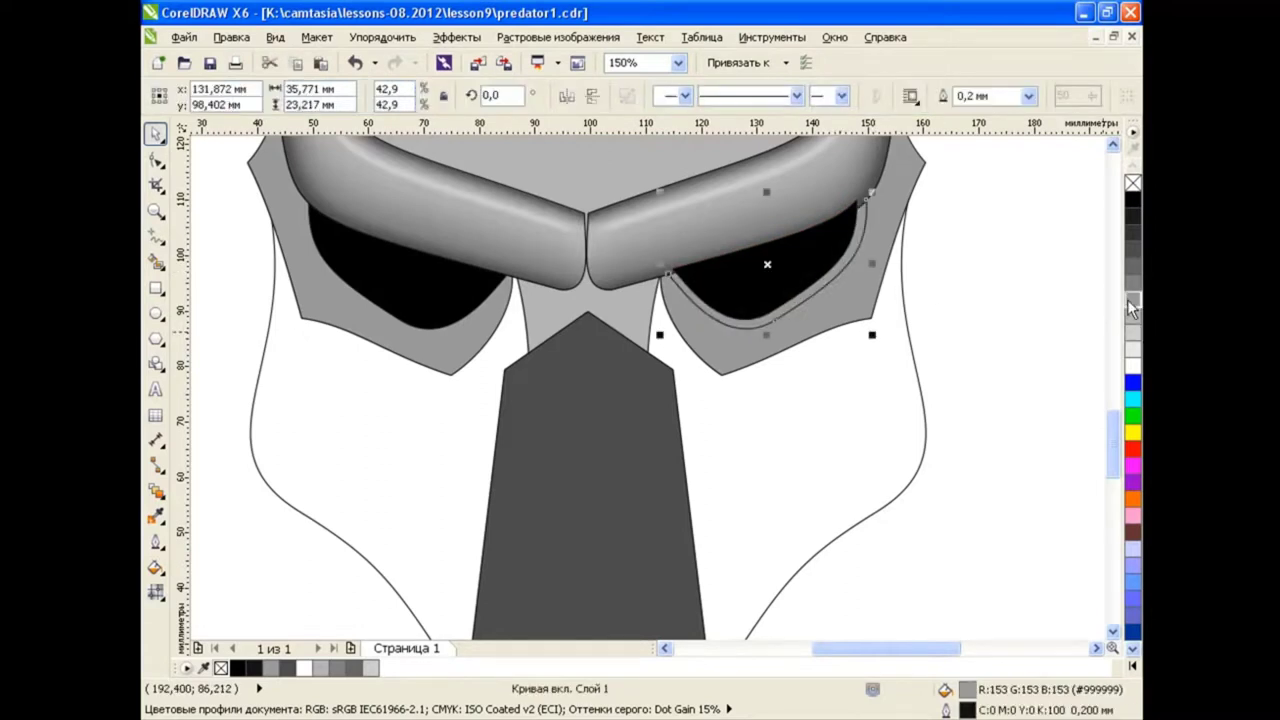
pyautogui.click(1133, 229)
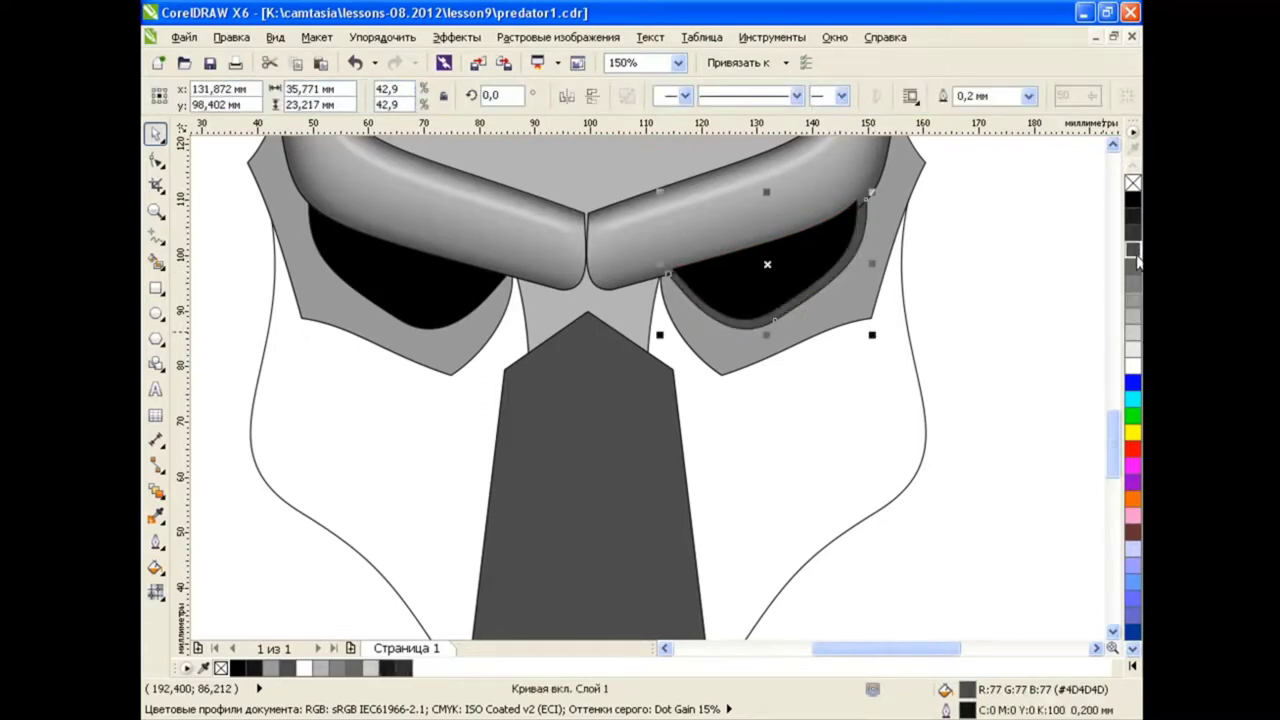
pyautogui.click(994, 244)
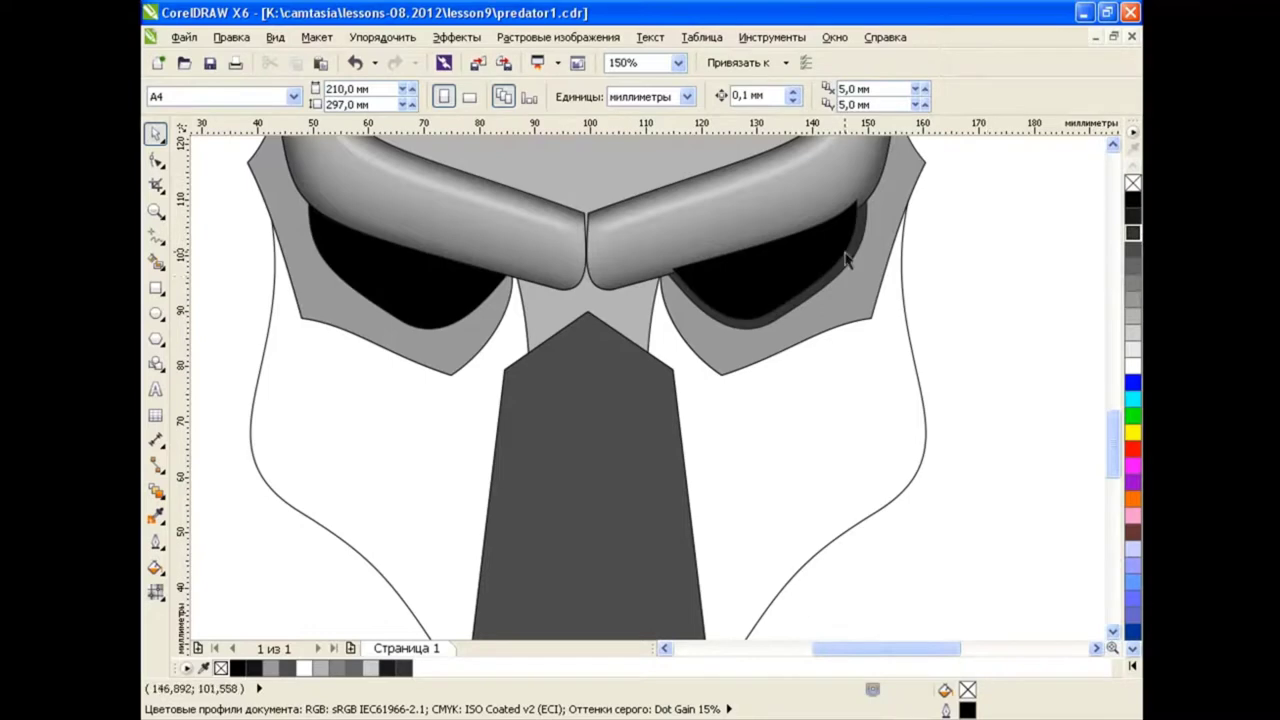
# Reselect the eye shapes and undo an accidental recolour to restore the left eye's black fill
pyautogui.scroll(2, 862, 240)
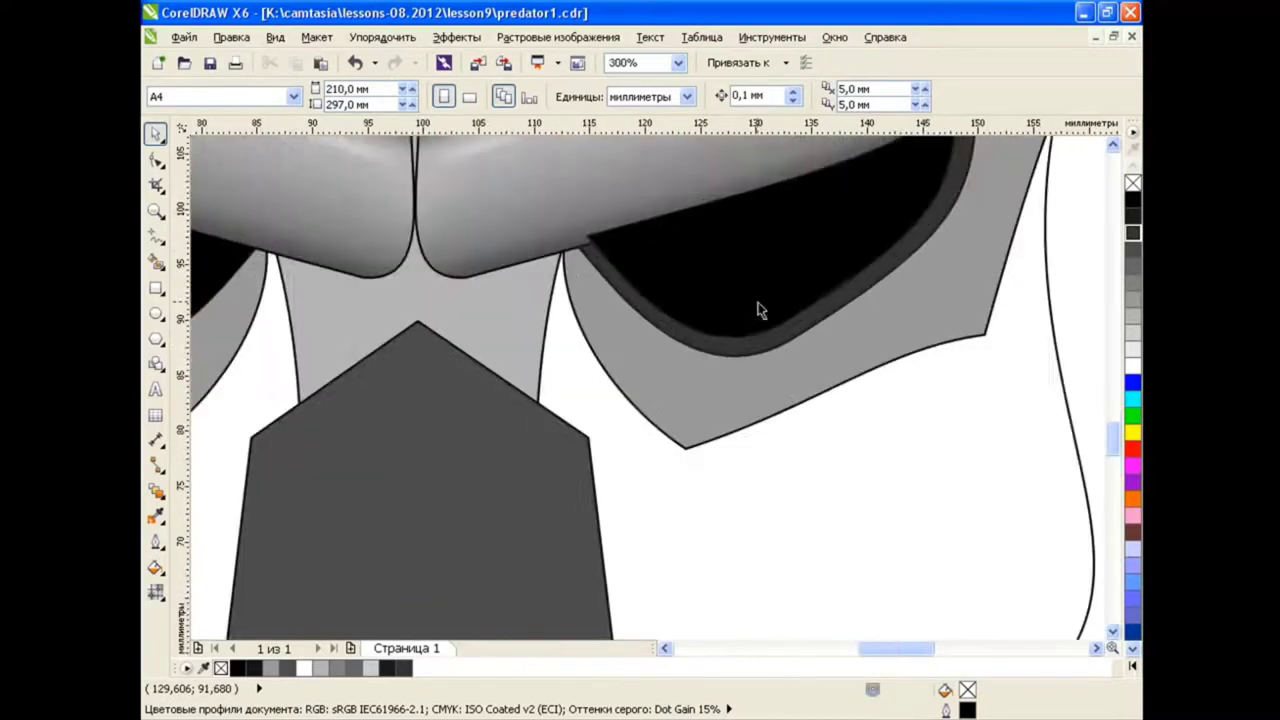
pyautogui.scroll(-2, 757, 306)
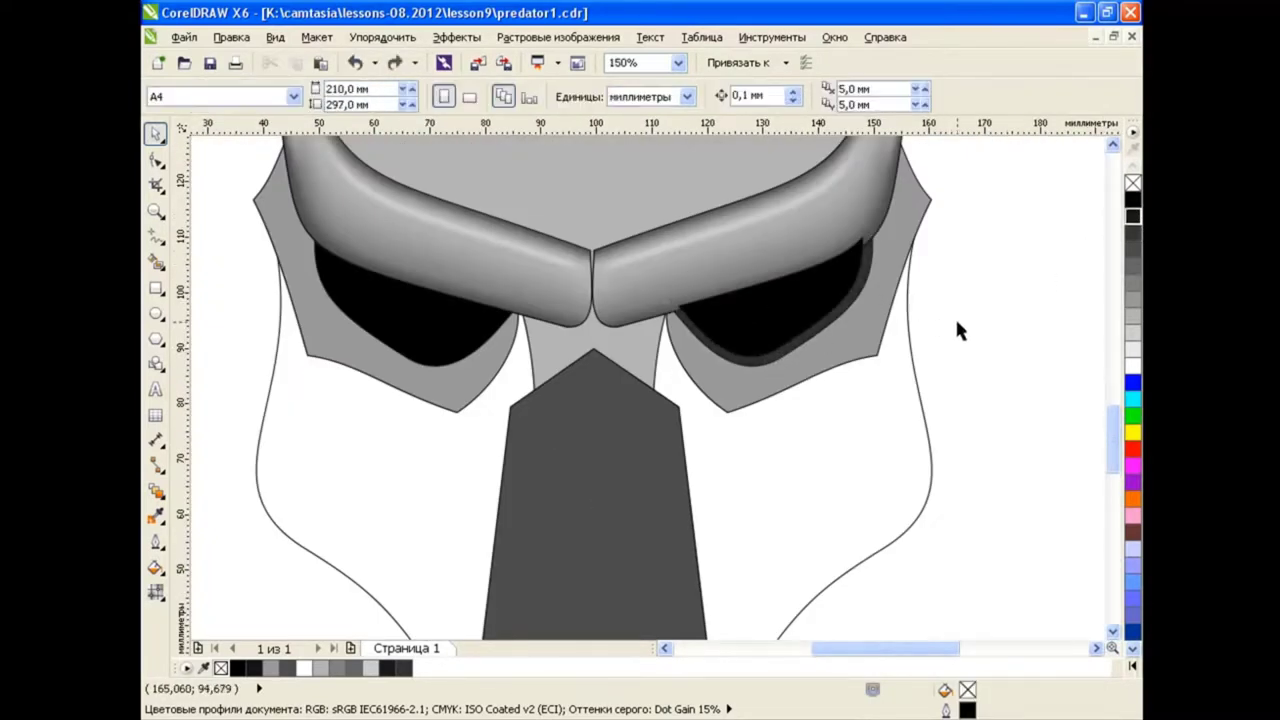
pyautogui.click(843, 208)
pyautogui.click(1000, 309)
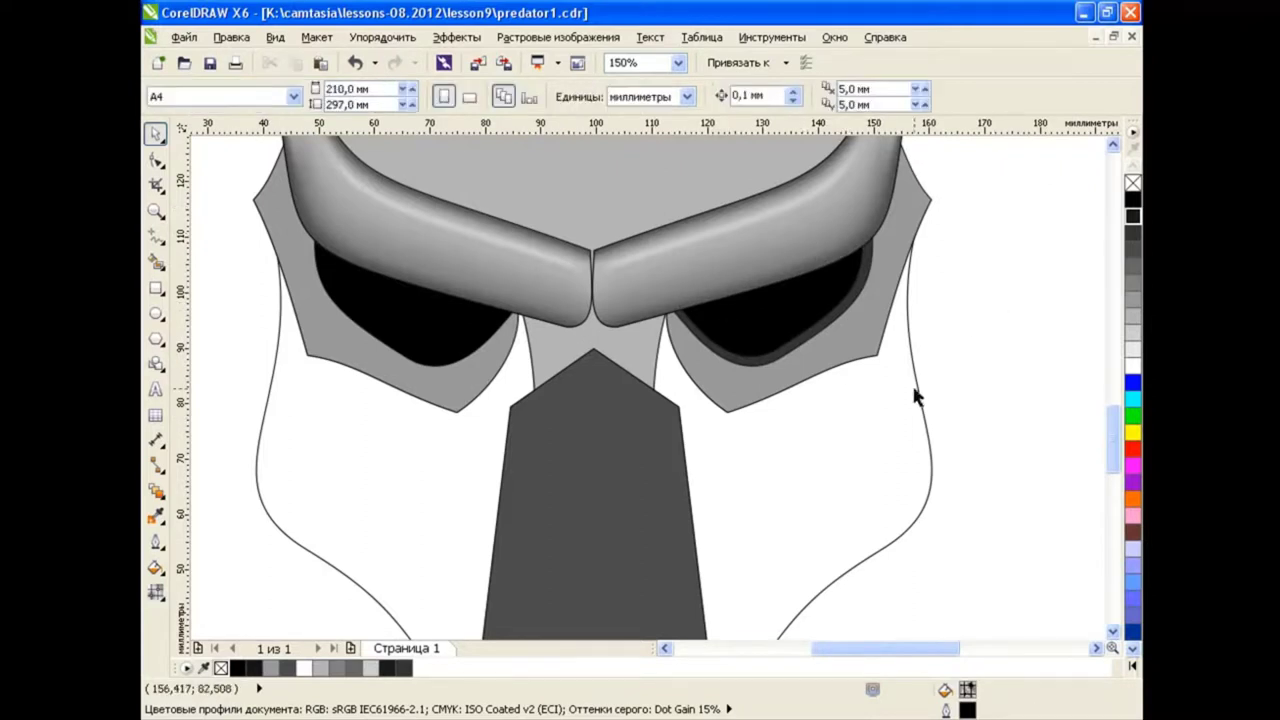
pyautogui.click(748, 318)
pyautogui.click(420, 300)
pyautogui.click(1133, 232)
pyautogui.click(770, 320)
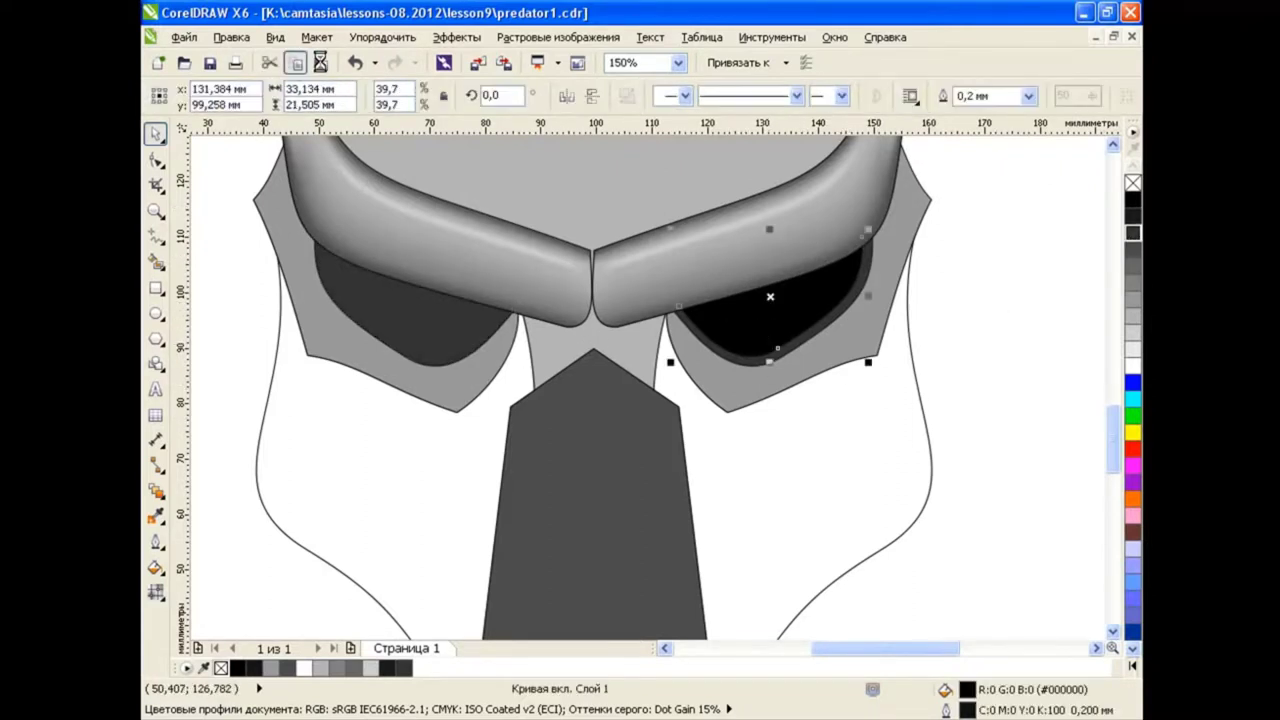
pyautogui.hotkey('ctrl', 'z')
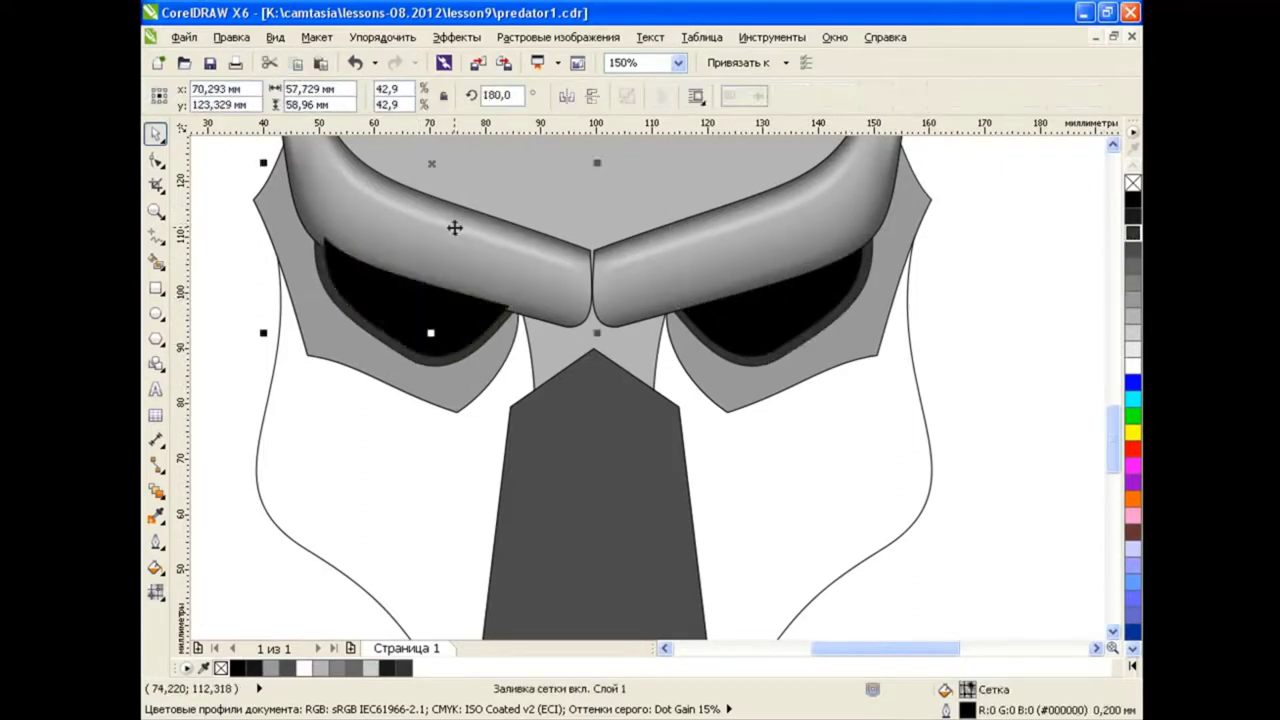
# Group the left and right black eye shapes together
pyautogui.keyDown('shift'); pyautogui.click(674, 277); pyautogui.keyUp('shift')
pyautogui.click(660, 95)
pyautogui.click(951, 315)
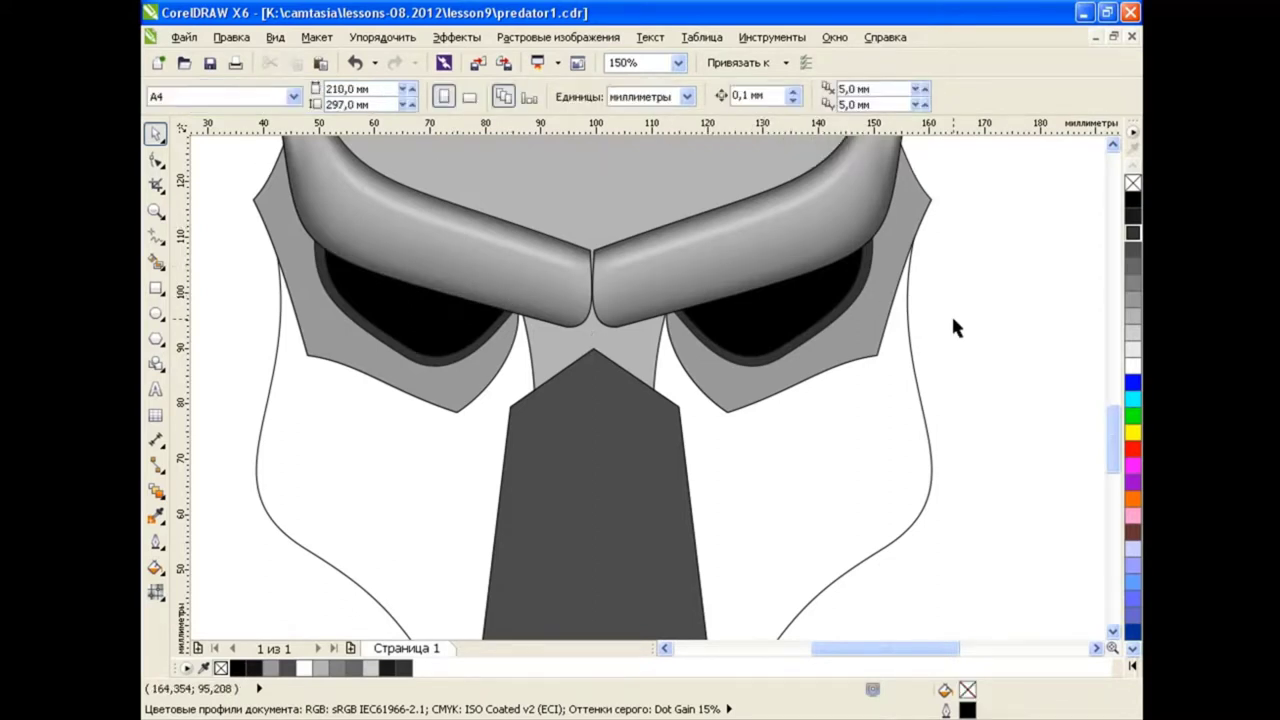
pyautogui.scroll(2, 1100, 408)
pyautogui.scroll(-2, 1094, 423)
pyautogui.hotkey('ctrl', 's')
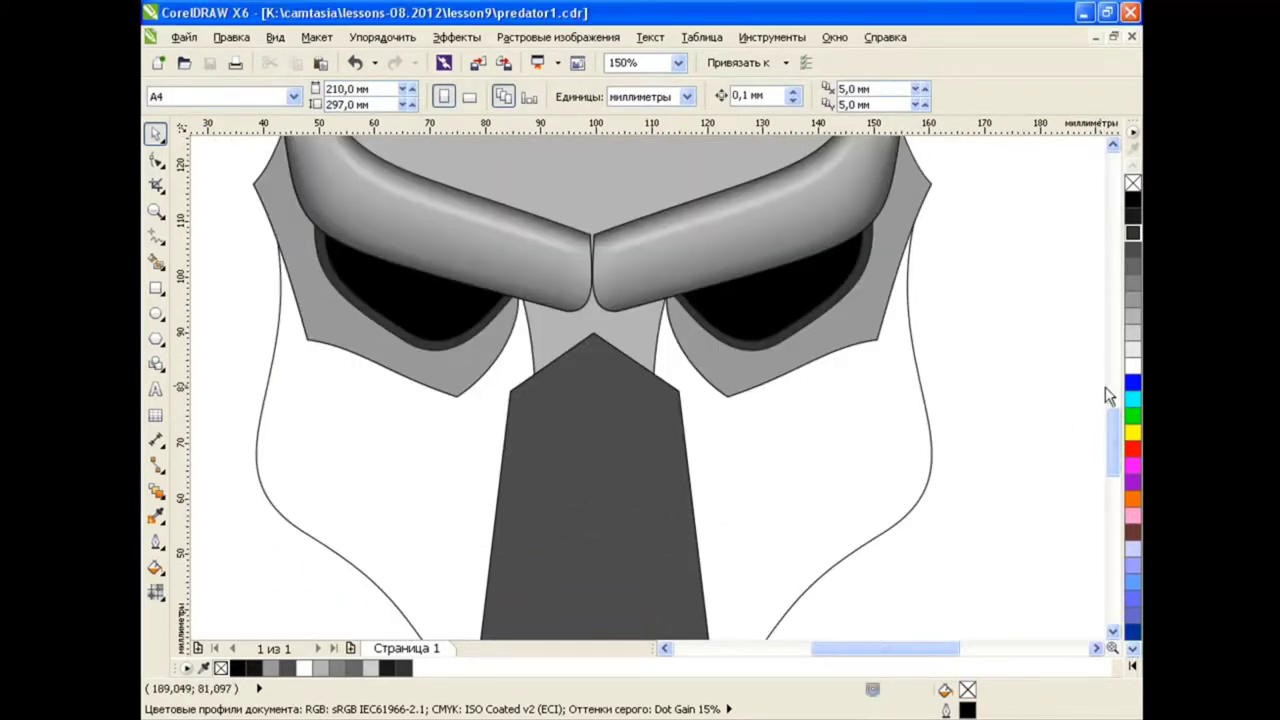
pyautogui.click(860, 419)
pyautogui.moveTo(892, 648); pyautogui.dragTo(915, 648)
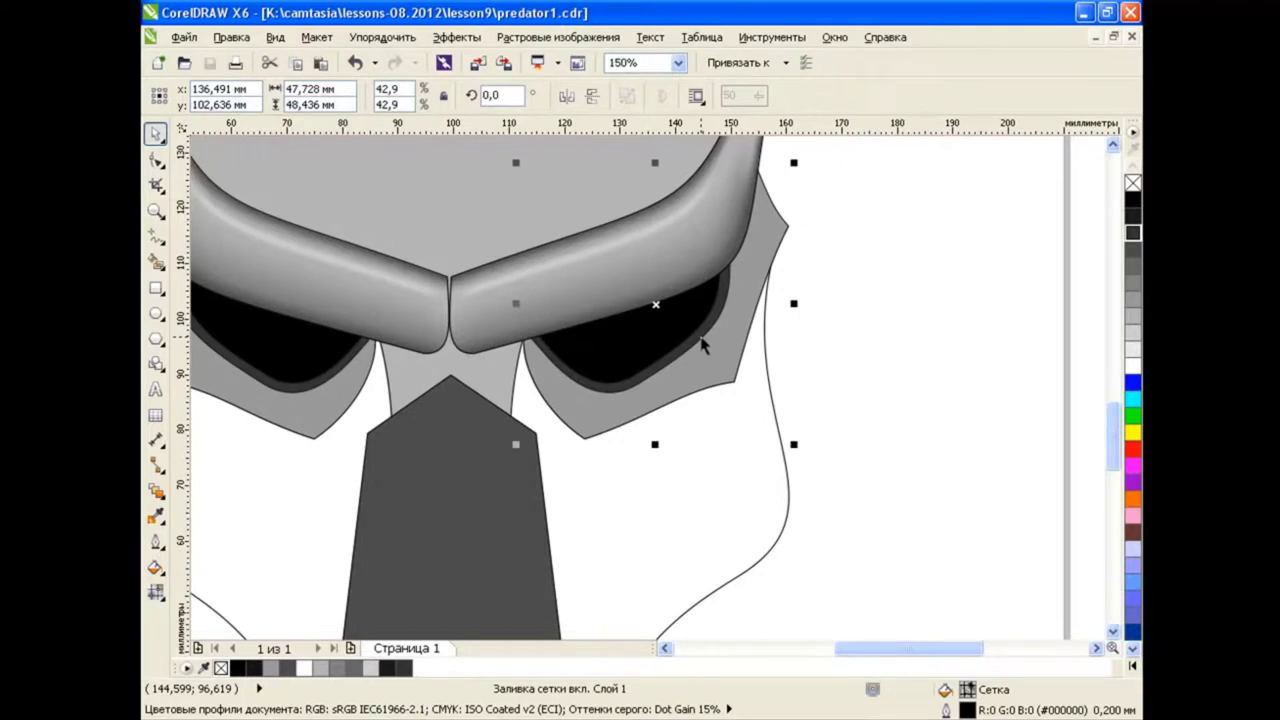
pyautogui.press('m')
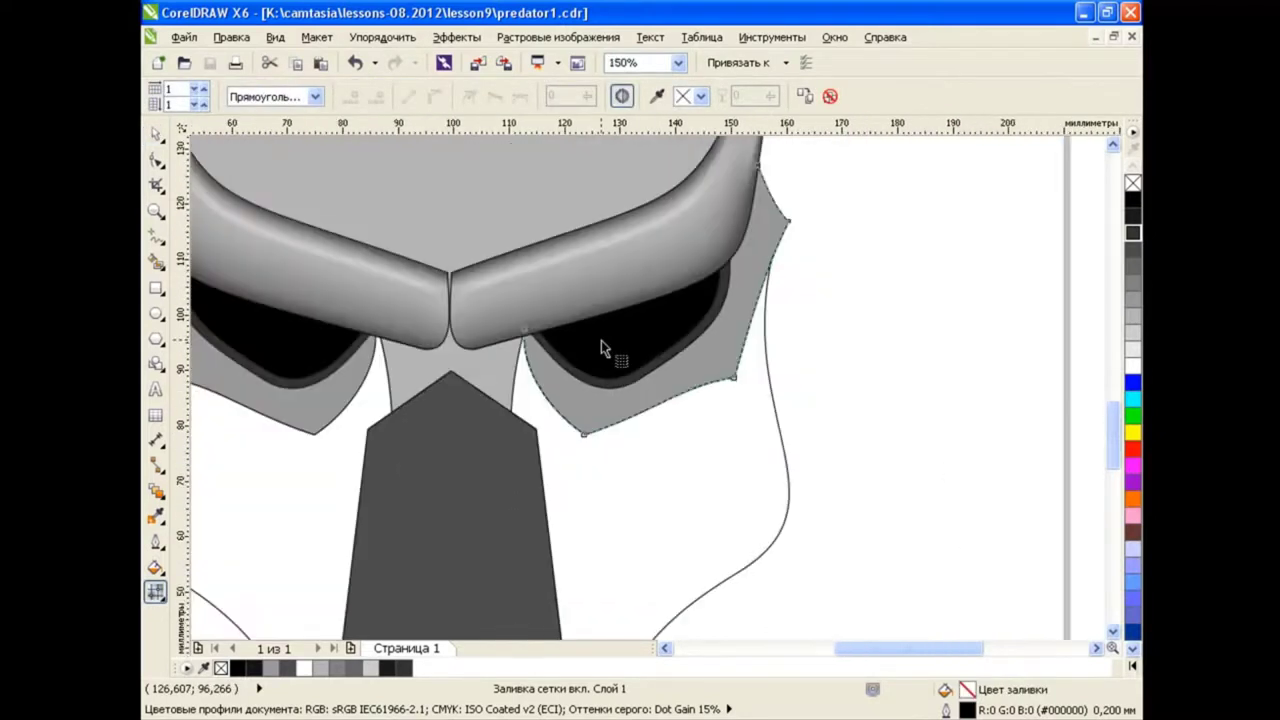
pyautogui.click(788, 221)
pyautogui.click(585, 434)
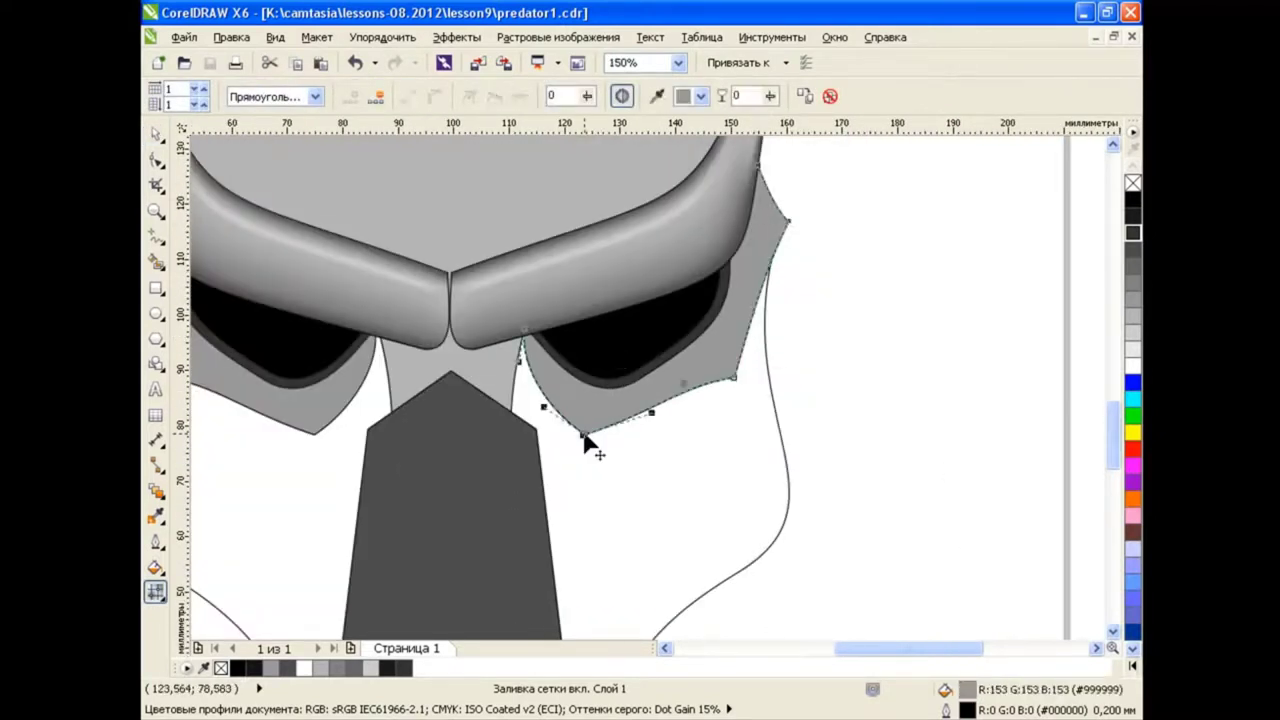
pyautogui.scroll(1, 635, 340)
pyautogui.press('Escape')
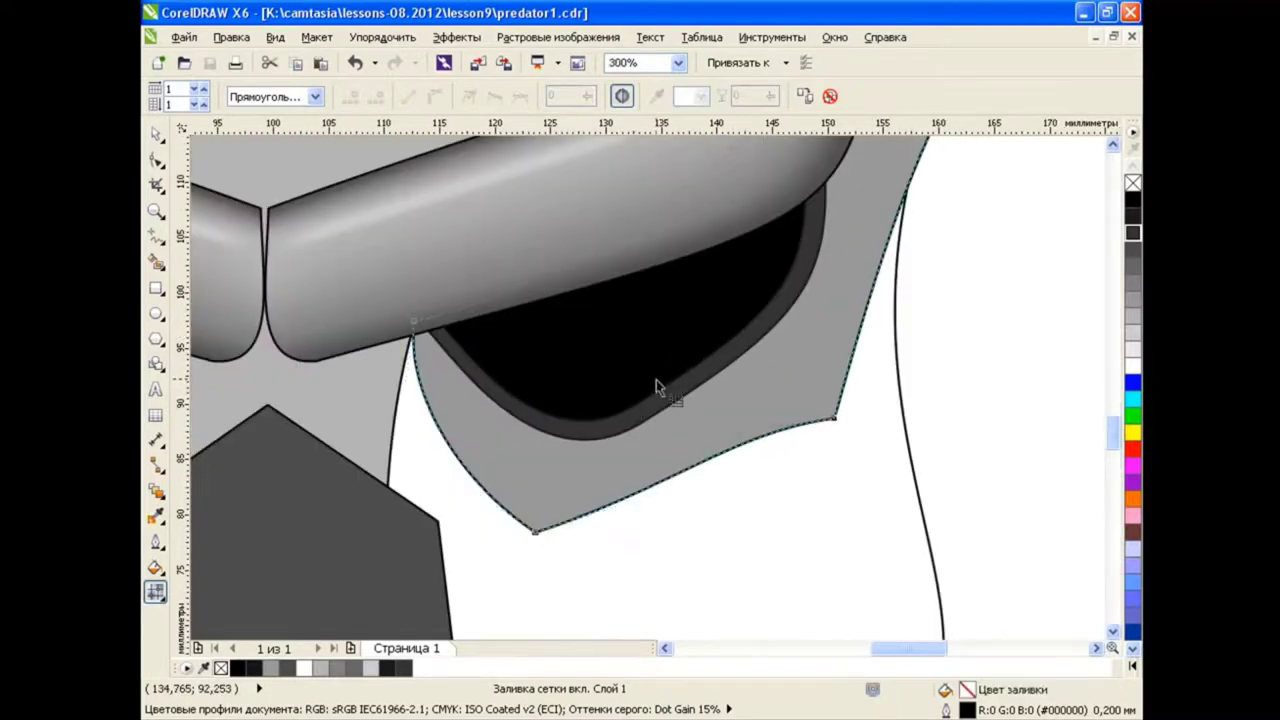
pyautogui.doubleClick(155, 235)
pyautogui.press('Escape')
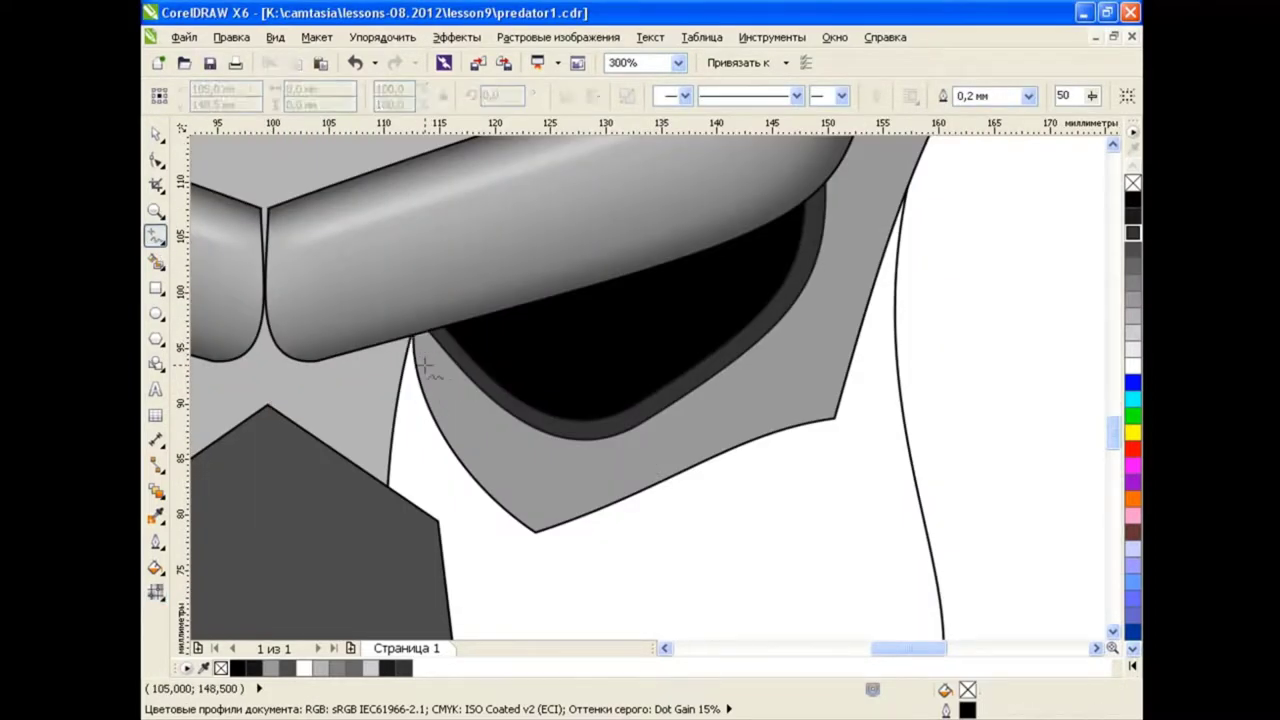
pyautogui.moveTo(417, 342)
pyautogui.mouseDown()
pyautogui.moveTo(507, 500)
pyautogui.moveTo(912, 142)
pyautogui.mouseUp()
pyautogui.moveTo(446, 358)
pyautogui.mouseDown()
pyautogui.moveTo(858, 157)
pyautogui.moveTo(862, 143)
pyautogui.mouseUp()
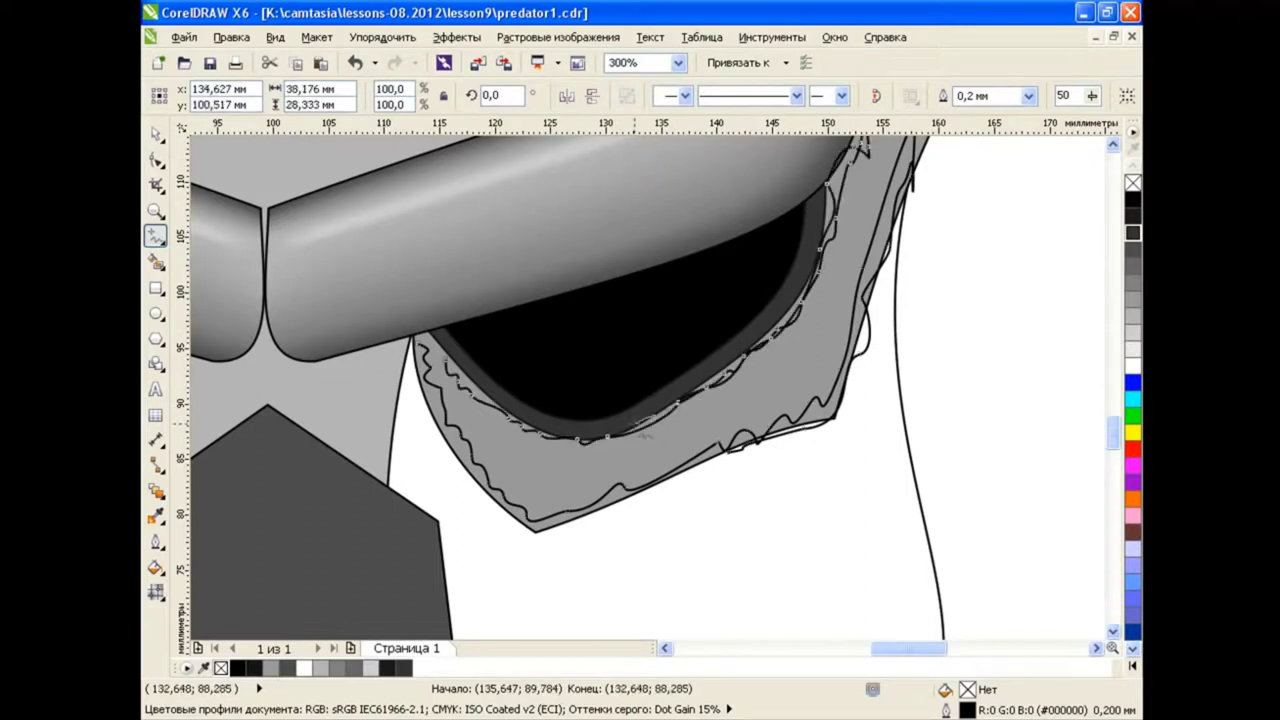
pyautogui.press('space')
pyautogui.press('Delete')
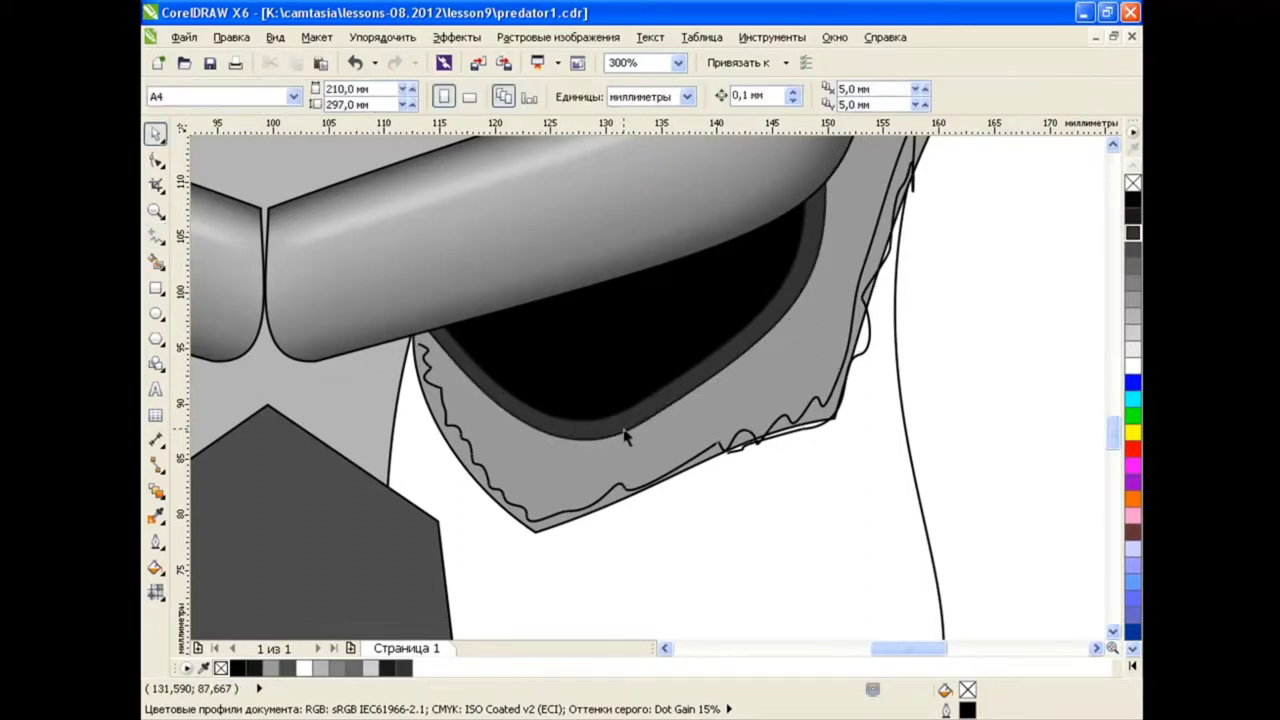
pyautogui.click(415, 375)
pyautogui.press('Delete')
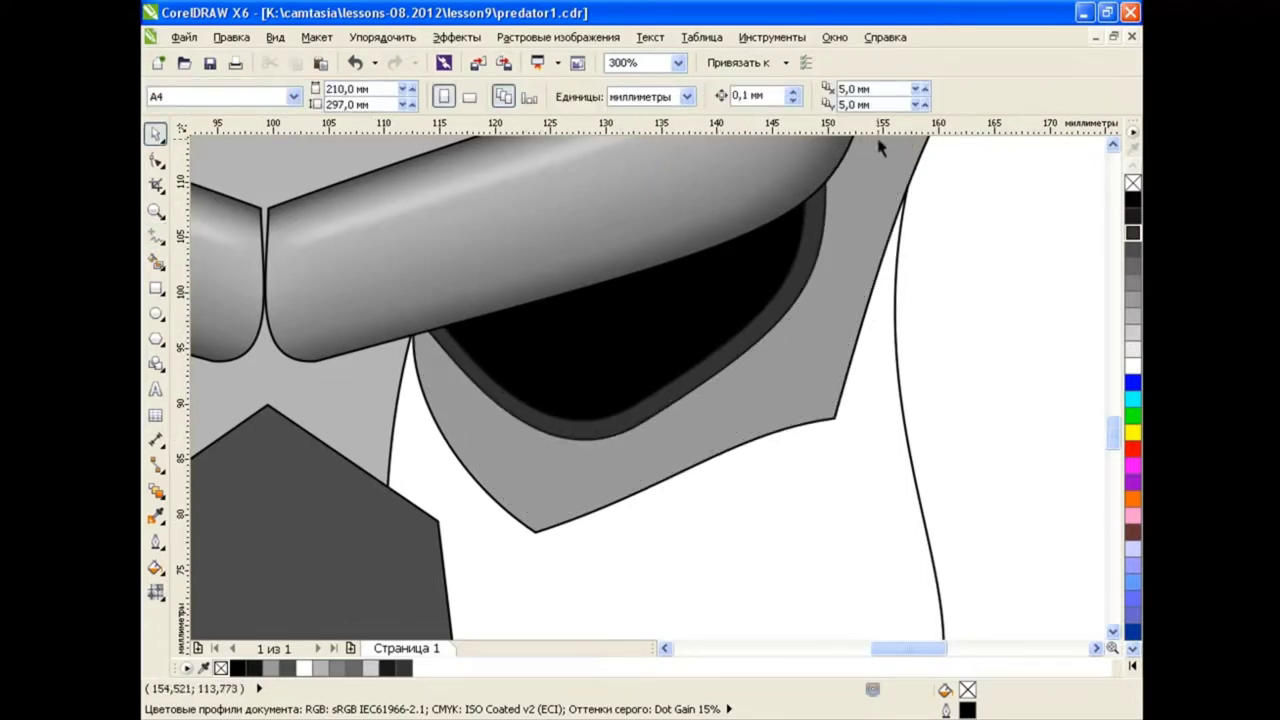
pyautogui.click(335, 228)
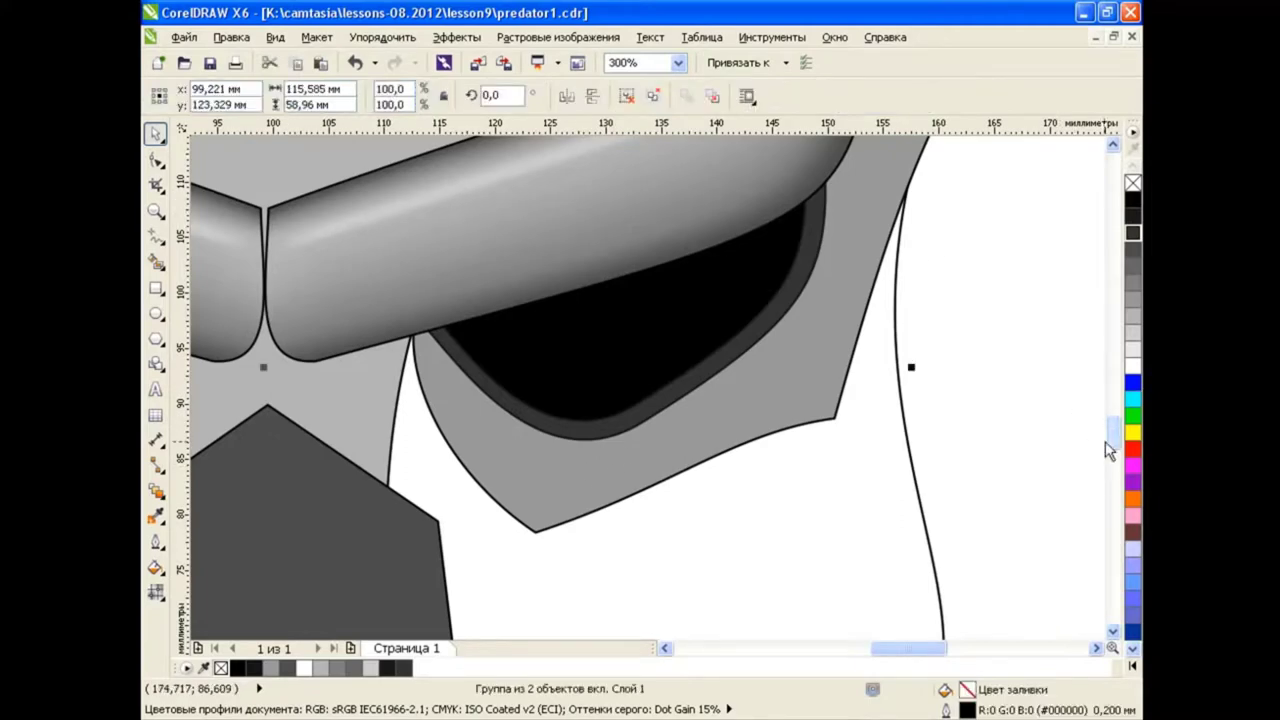
pyautogui.scroll(2, 1107, 450)
pyautogui.scroll(1, 1000, 420)
pyautogui.scroll(-1, 888, 625)
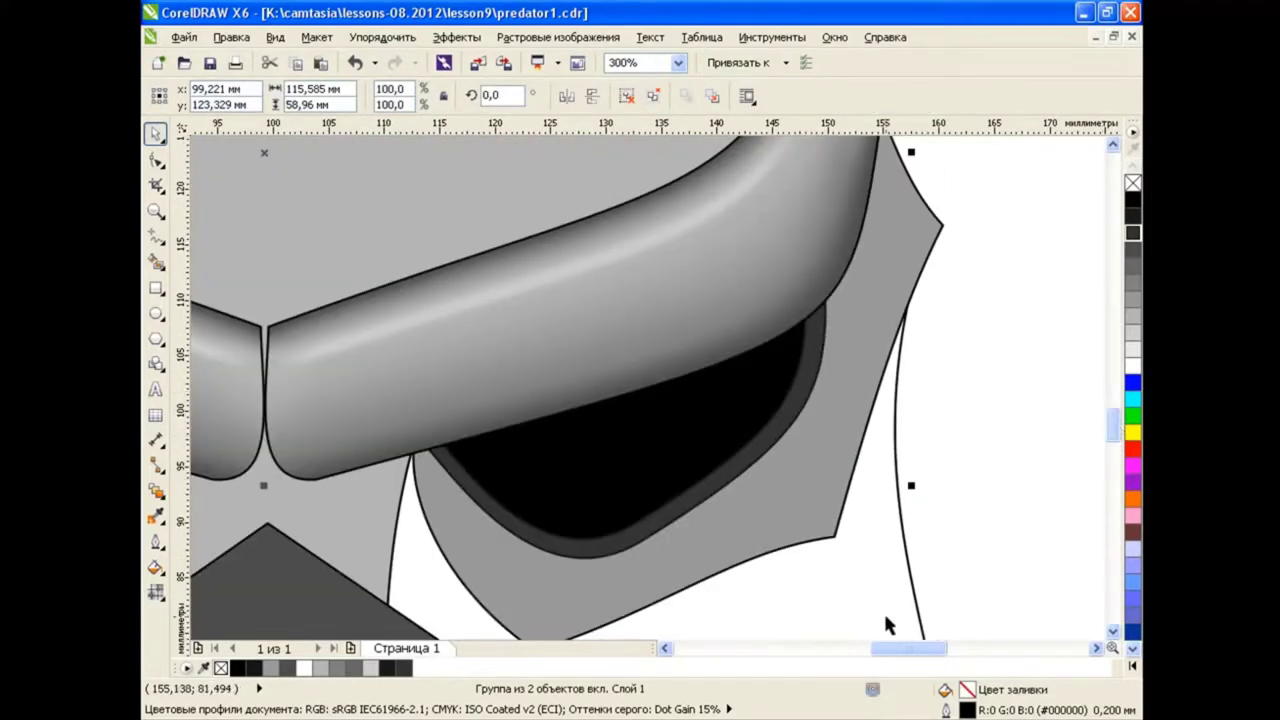
pyautogui.scroll(-2, 1113, 425)
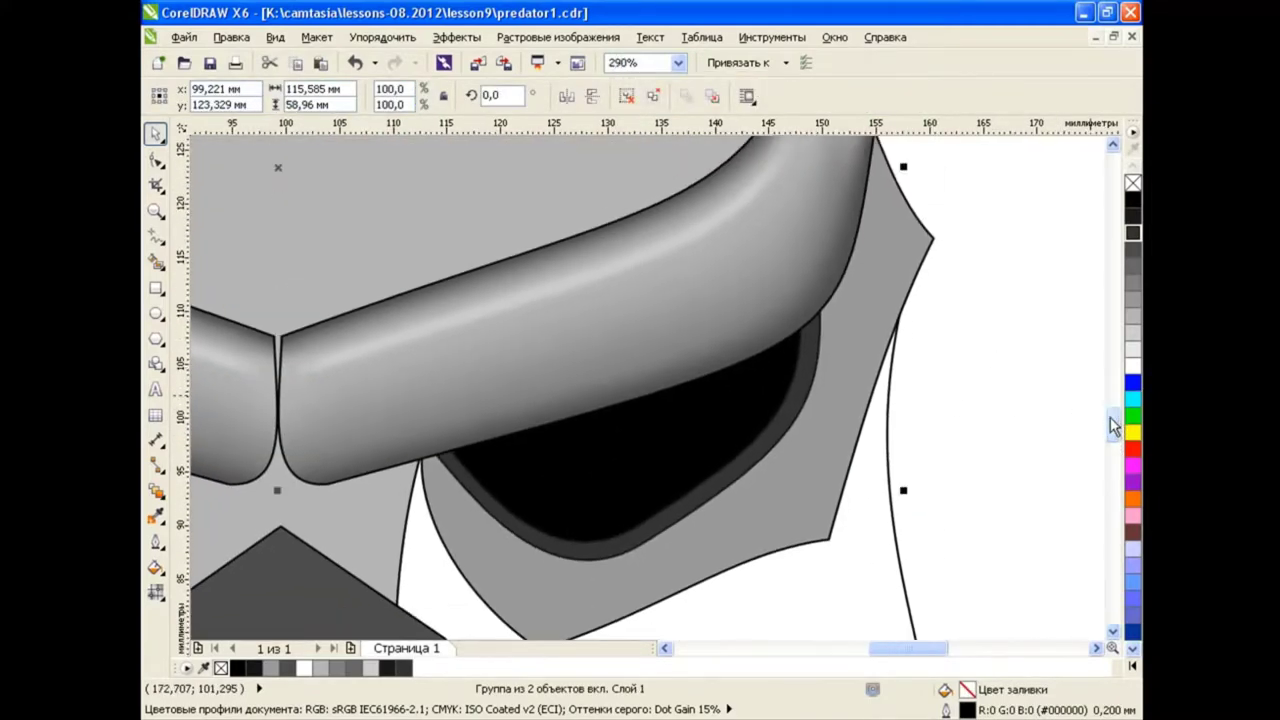
pyautogui.write('270')
pyautogui.press('Return')
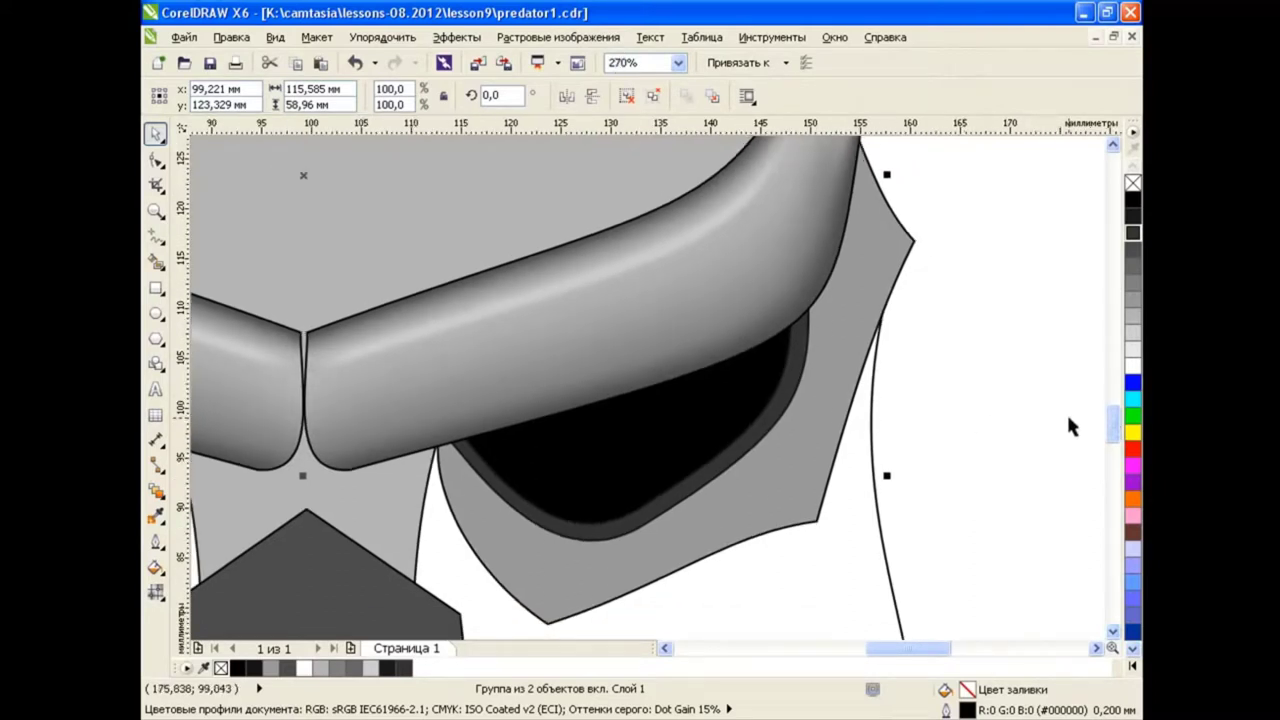
# Add mesh lines across the grey eye panel and nudge a node, undoing the last change
pyautogui.click(156, 591)
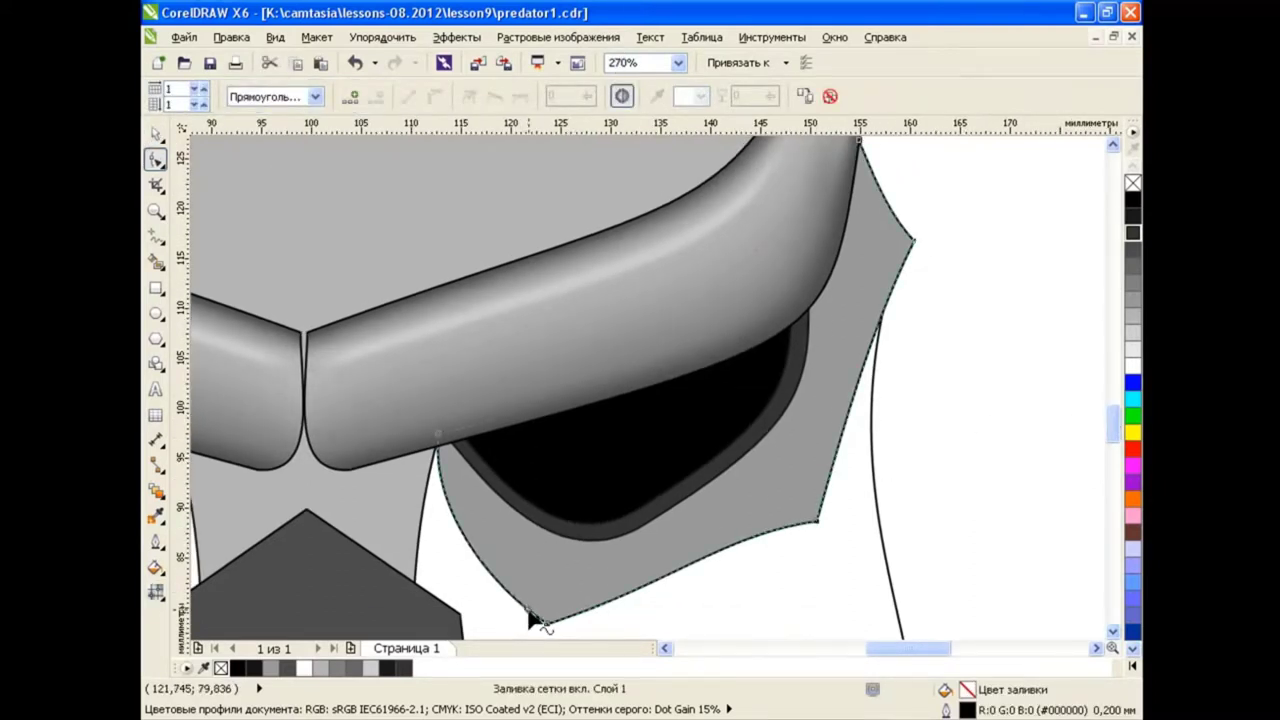
pyautogui.doubleClick(745, 493)
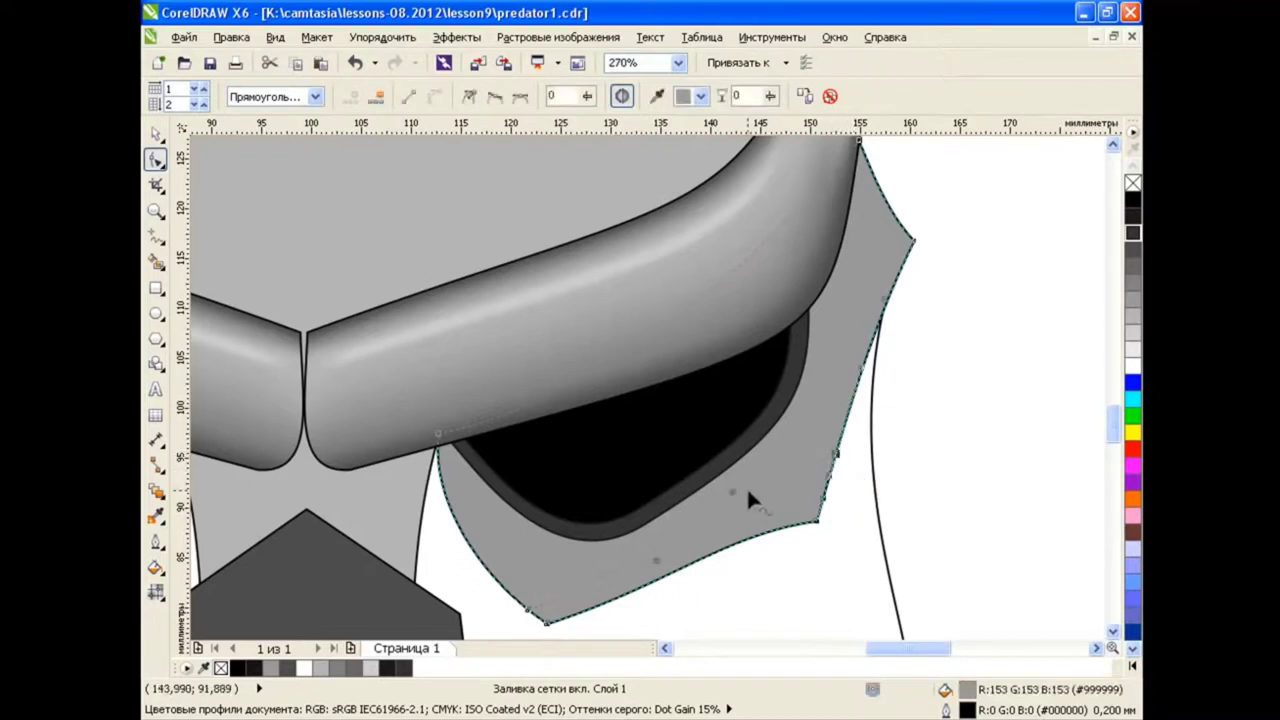
pyautogui.moveTo(656, 561); pyautogui.dragTo(647, 563)
pyautogui.doubleClick(490, 527)
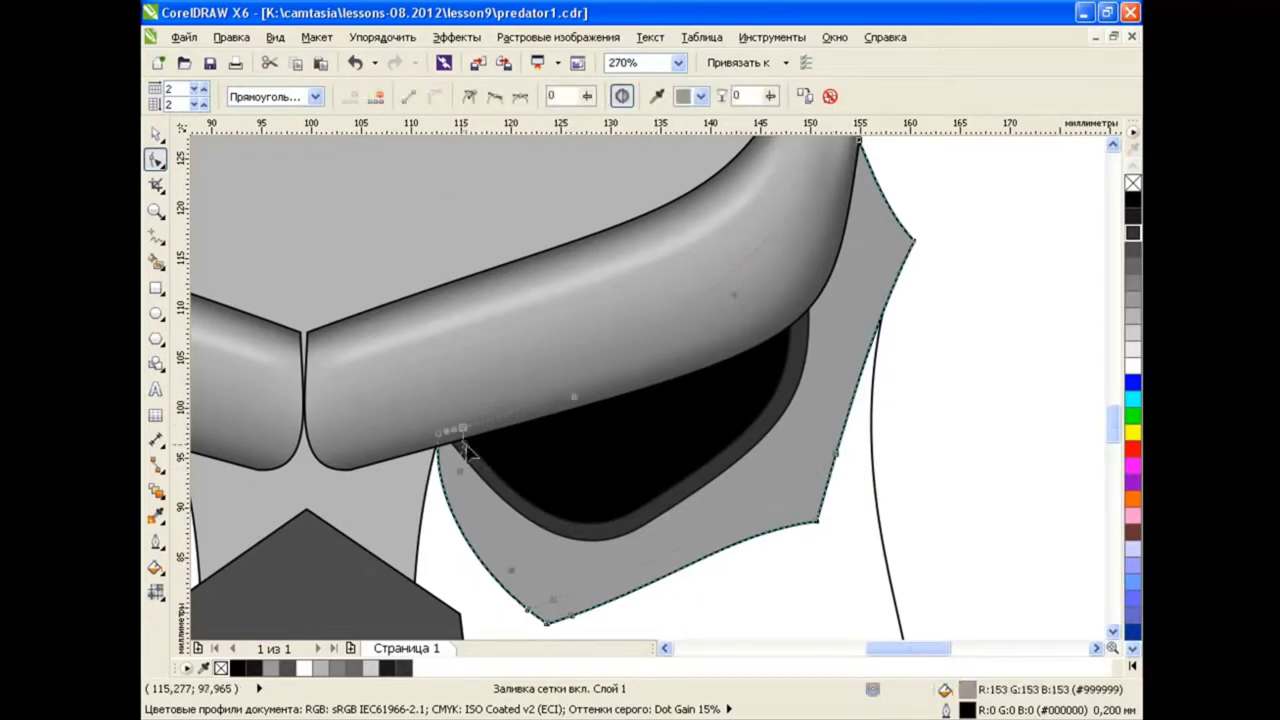
pyautogui.click(808, 530)
pyautogui.doubleClick(893, 258)
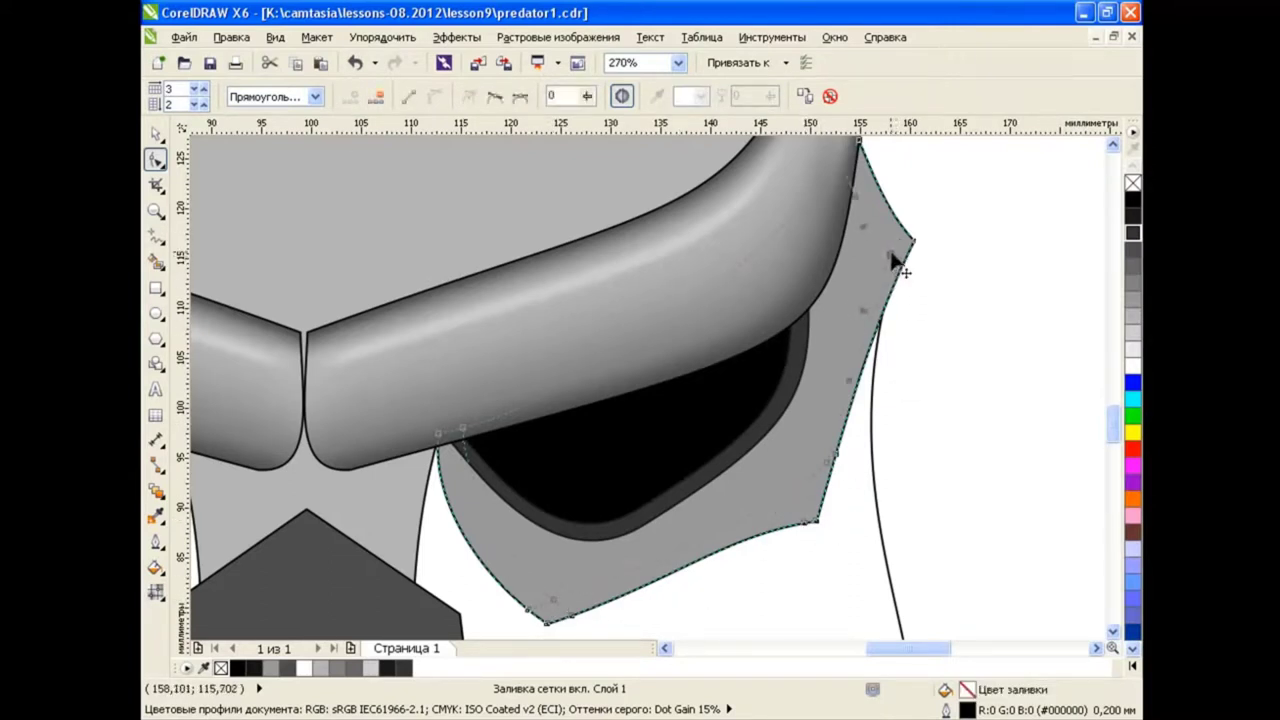
pyautogui.click(832, 465)
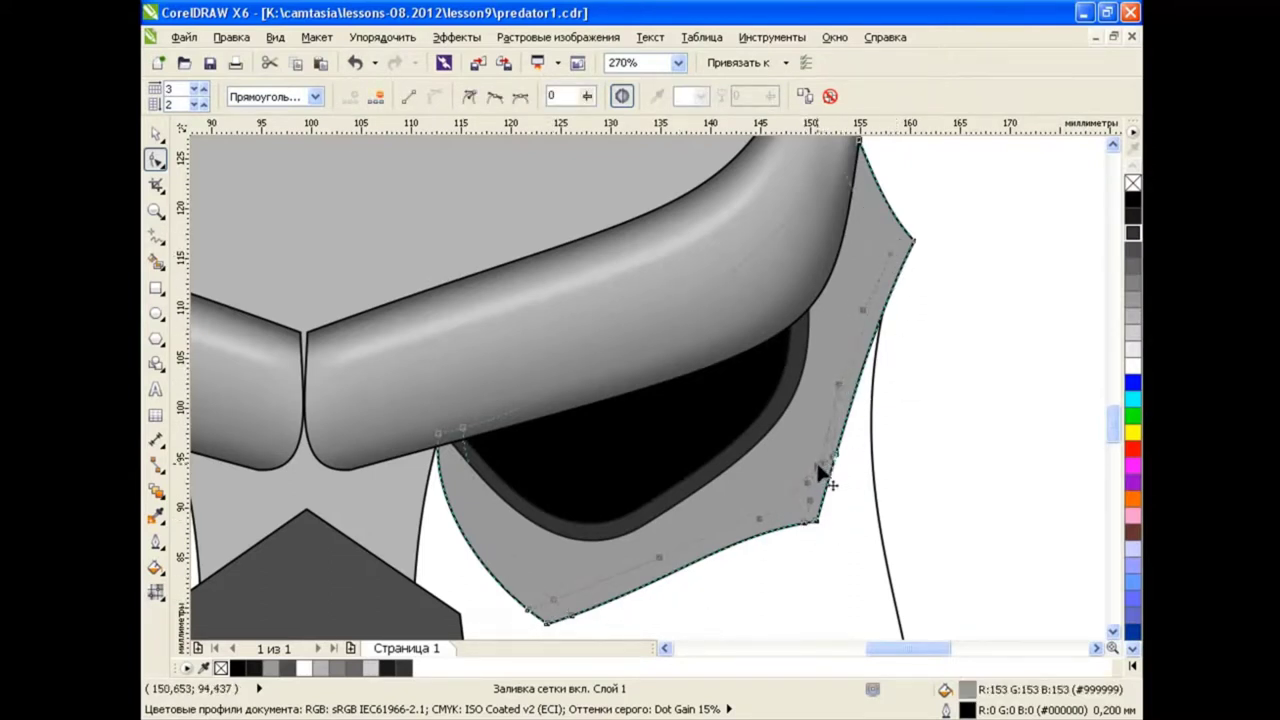
pyautogui.scroll(2, 808, 497)
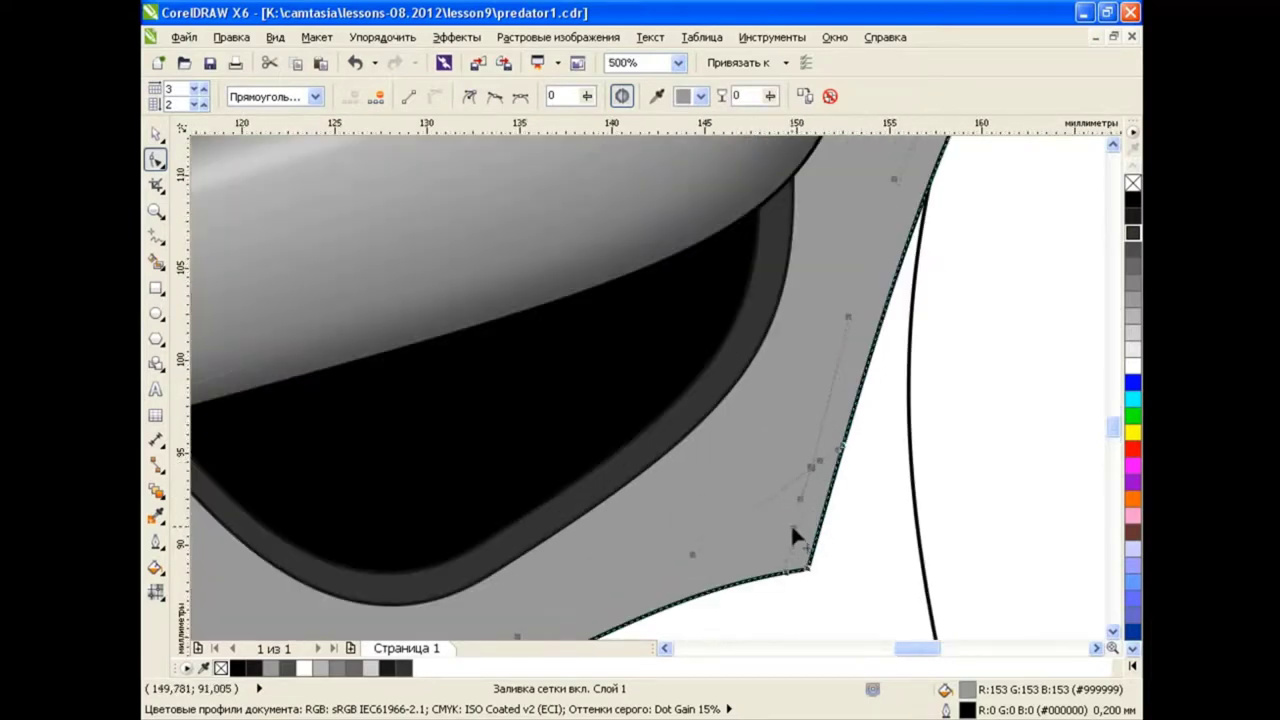
pyautogui.scroll(-2, 792, 535)
pyautogui.scroll(2, 835, 460)
pyautogui.scroll(2, 830, 338)
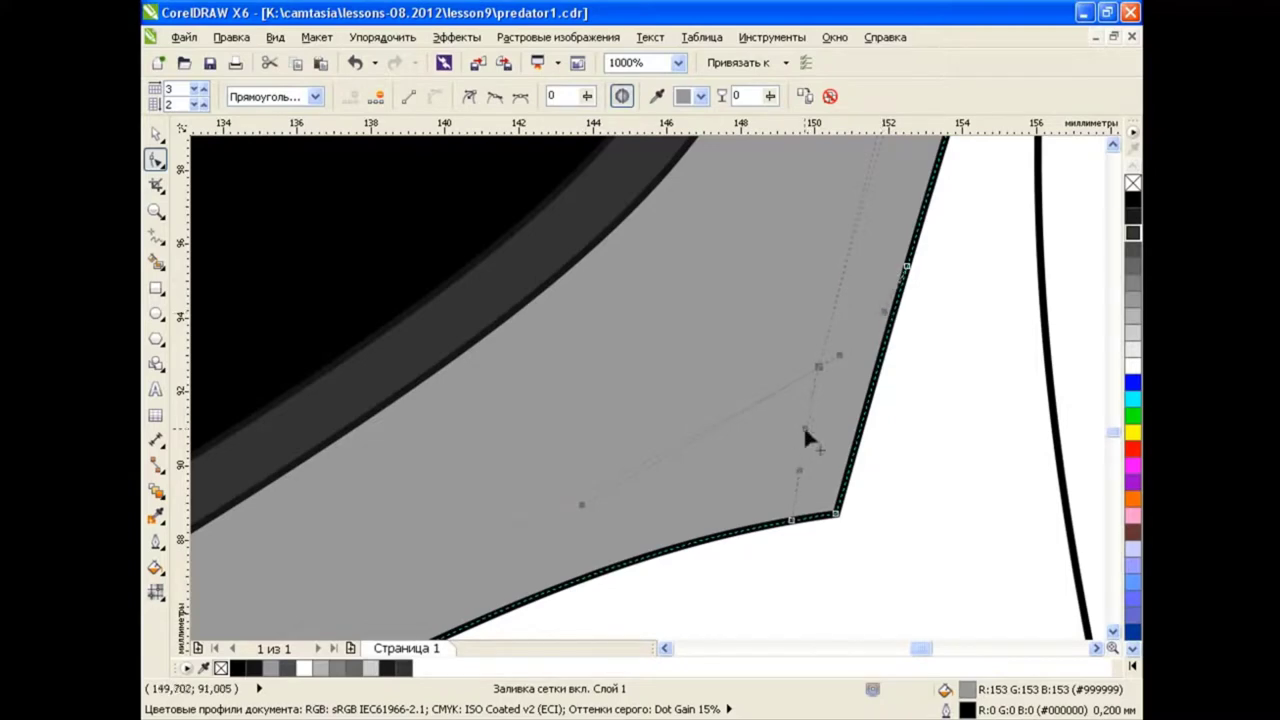
pyautogui.scroll(-4, 850, 350)
pyautogui.click(898, 280)
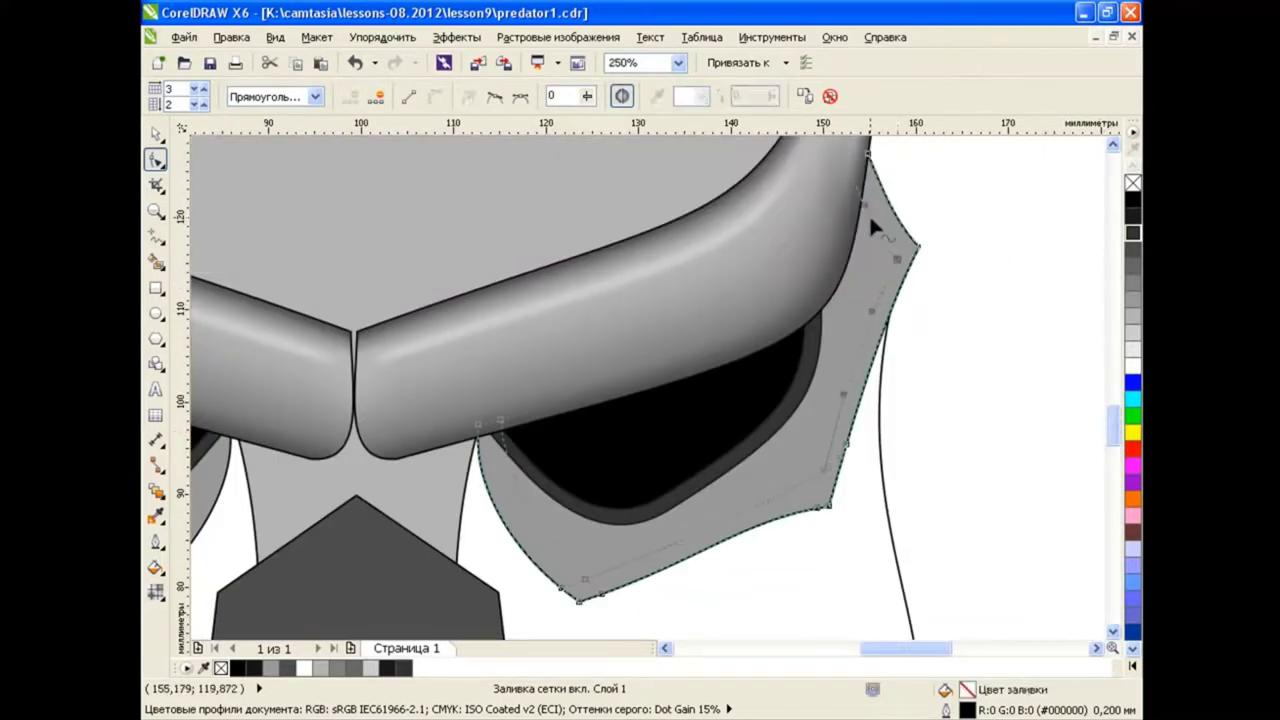
pyautogui.scroll(3, 900, 262)
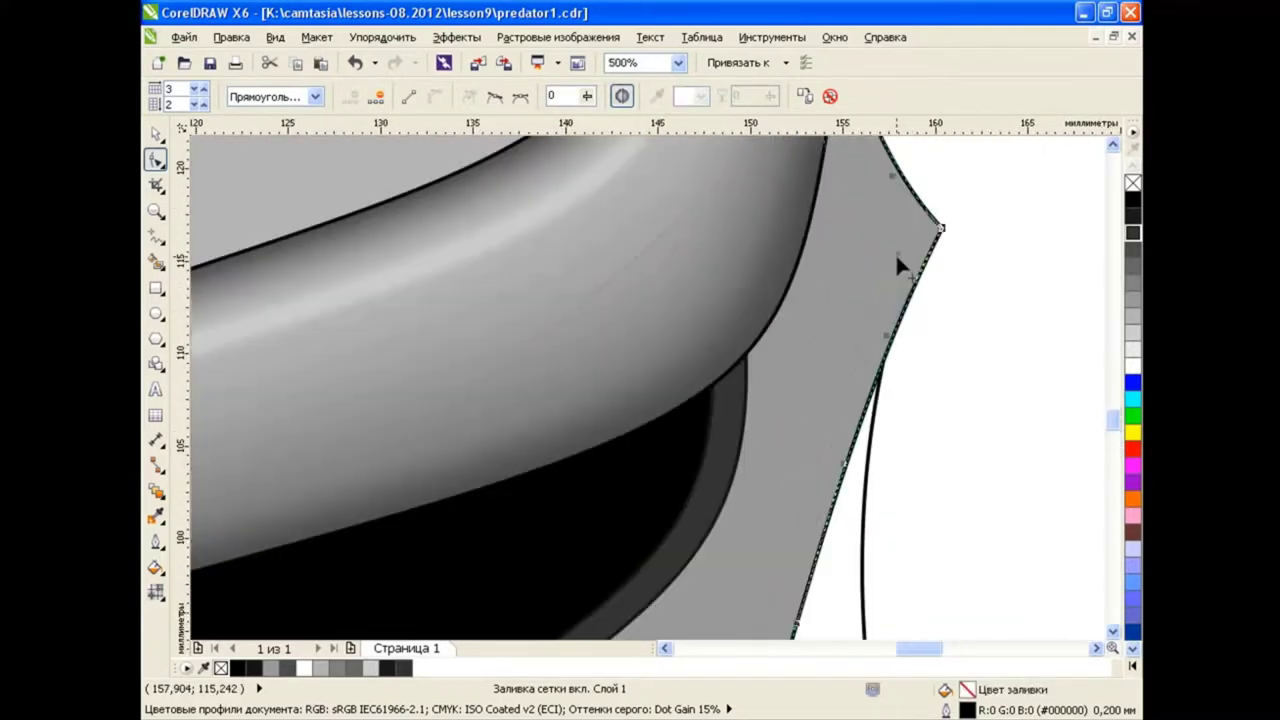
pyautogui.hotkey('ctrl', 'z')
pyautogui.scroll(-3, 900, 262)
# Add a third mesh row and bend its curves to follow the eye
pyautogui.doubleClick(467, 495)
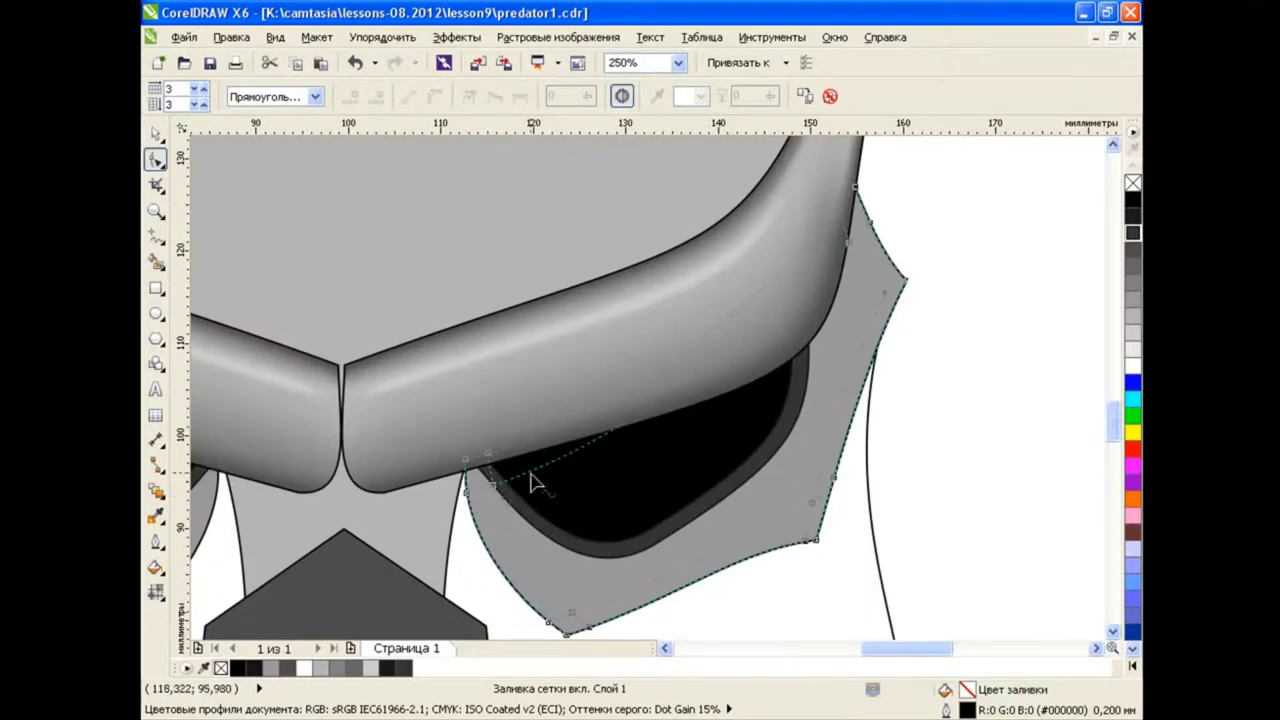
pyautogui.click(602, 444)
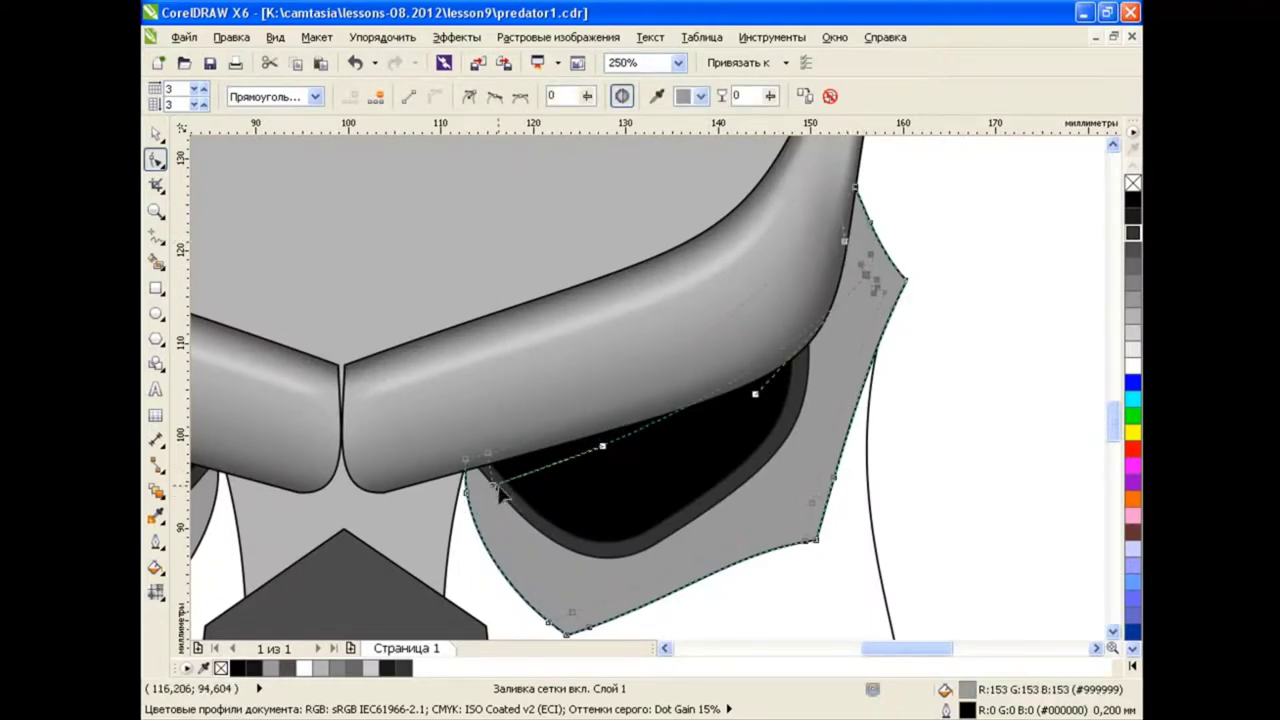
pyautogui.moveTo(500, 490)
pyautogui.mouseDown()
pyautogui.moveTo(495, 510)
pyautogui.moveTo(623, 625)
pyautogui.mouseUp()
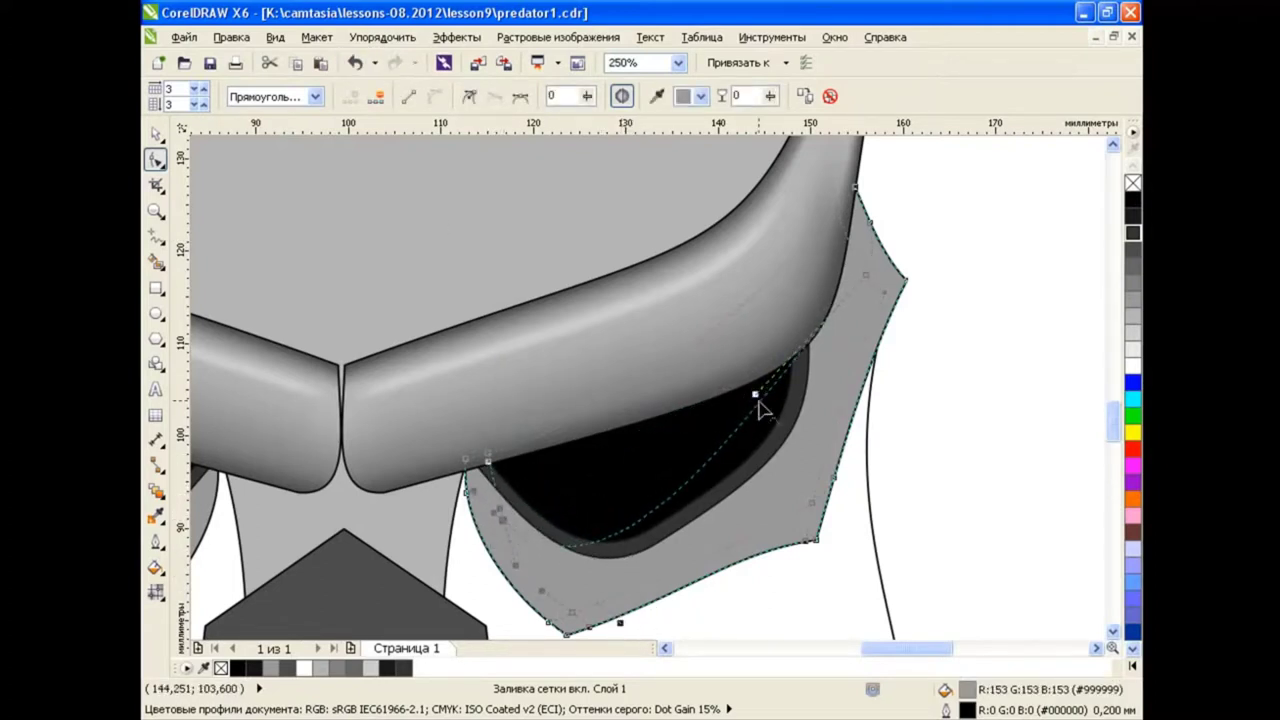
pyautogui.moveTo(755, 395); pyautogui.dragTo(765, 567)
pyautogui.scroll(2, 880, 284)
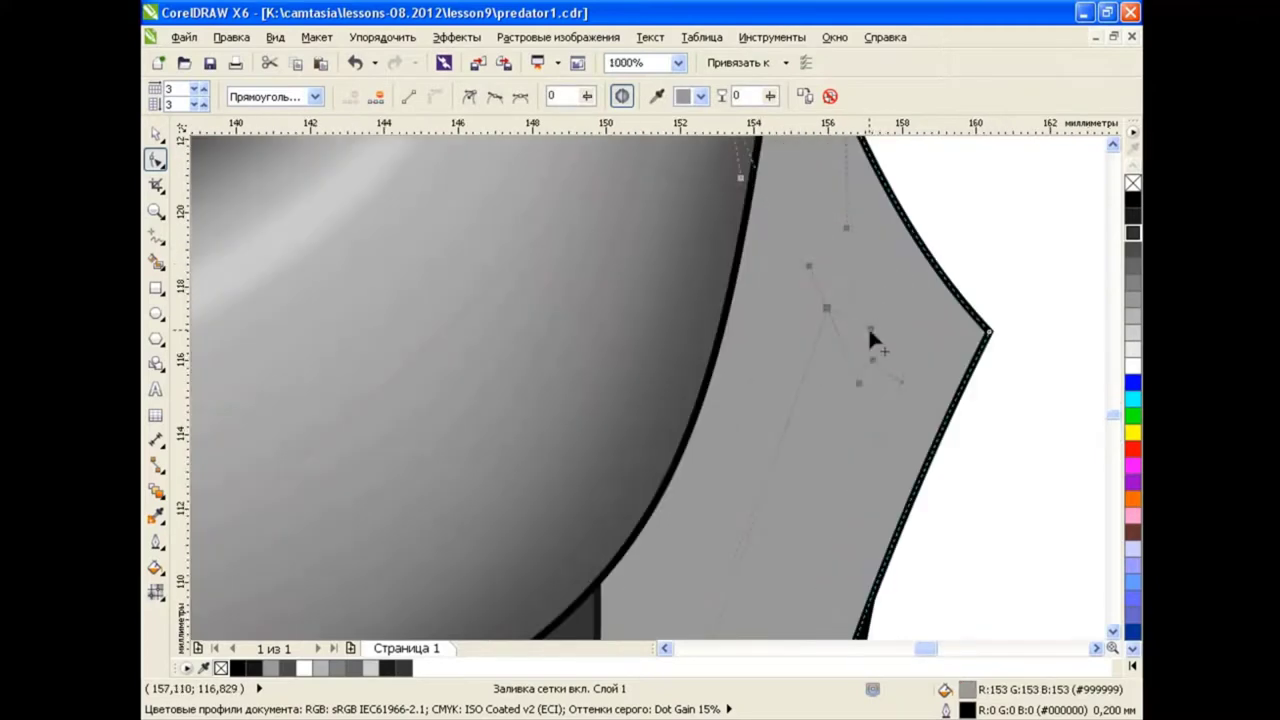
pyautogui.scroll(-1, 1078, 362)
pyautogui.scroll(-1, 1053, 404)
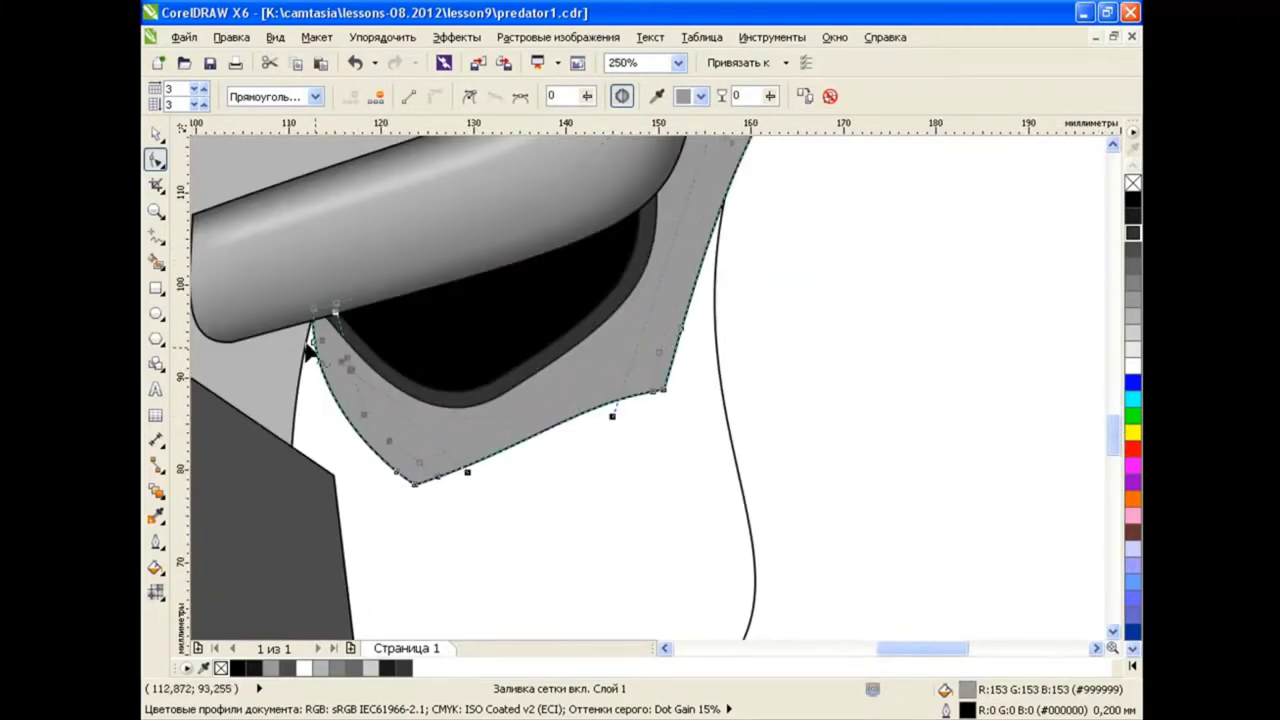
pyautogui.scroll(2, 314, 343)
pyautogui.moveTo(422, 356); pyautogui.dragTo(423, 333)
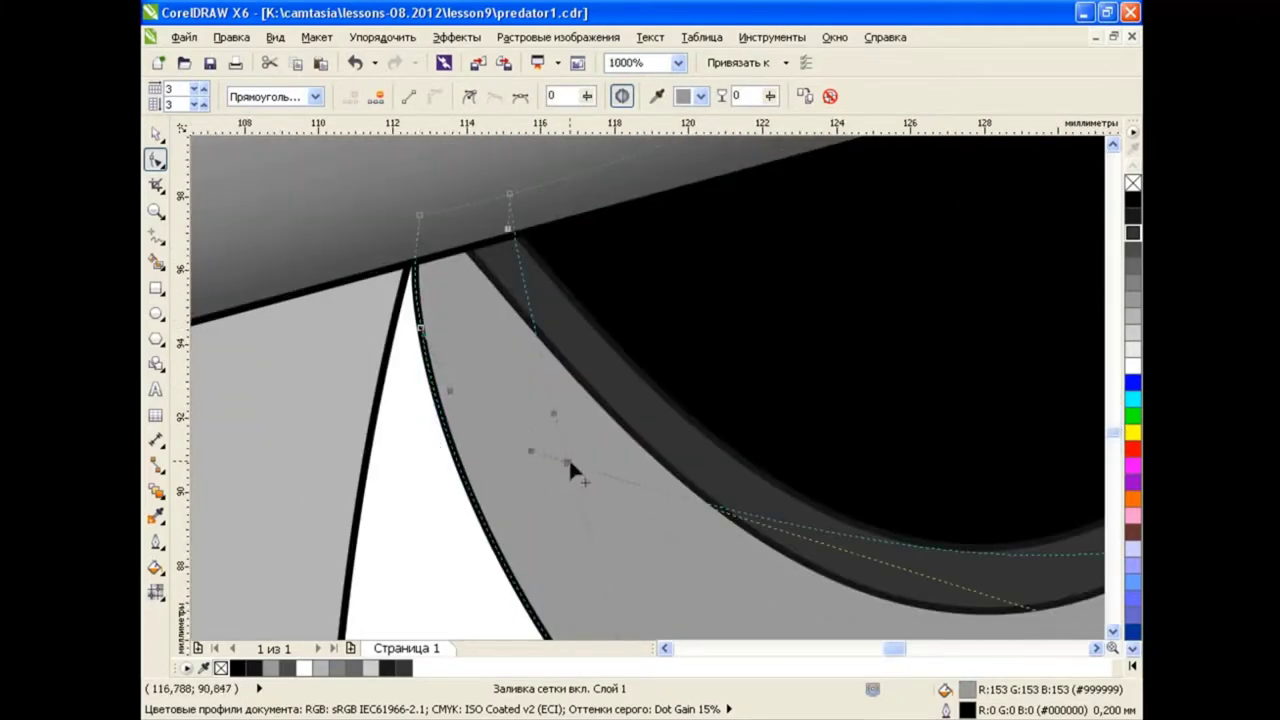
pyautogui.scroll(-1, 833, 430)
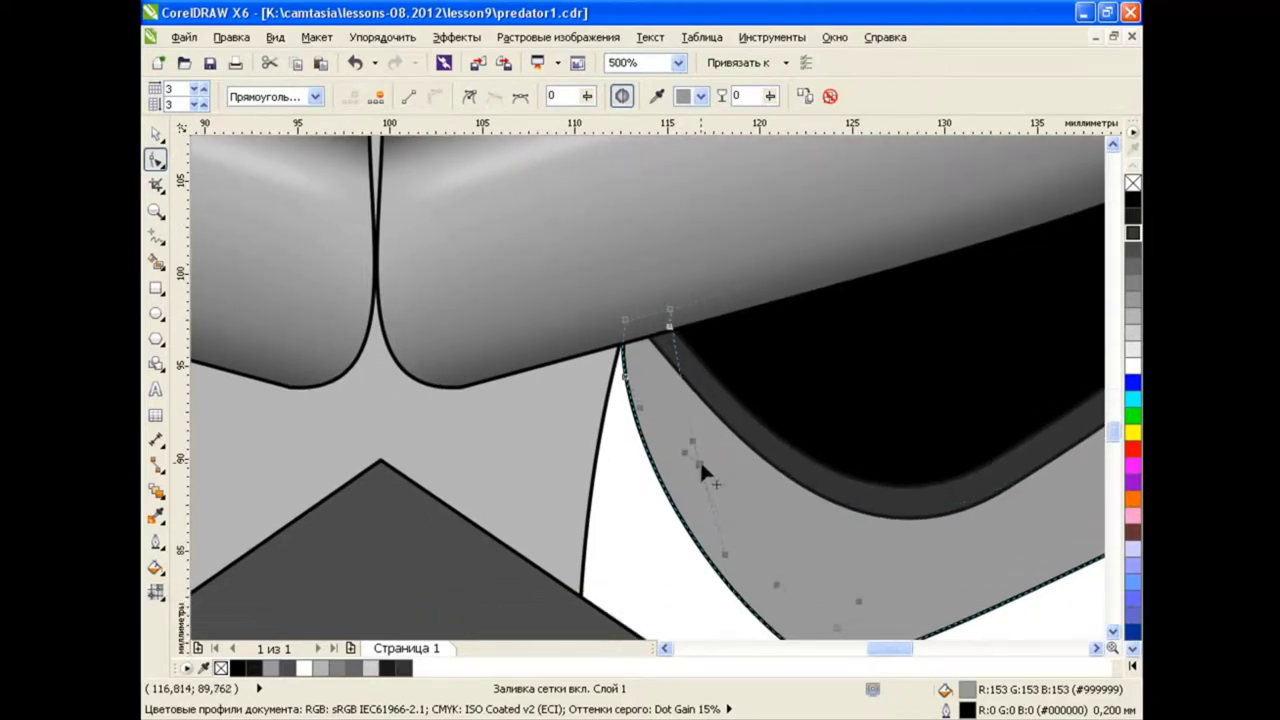
pyautogui.scroll(-1, 925, 633)
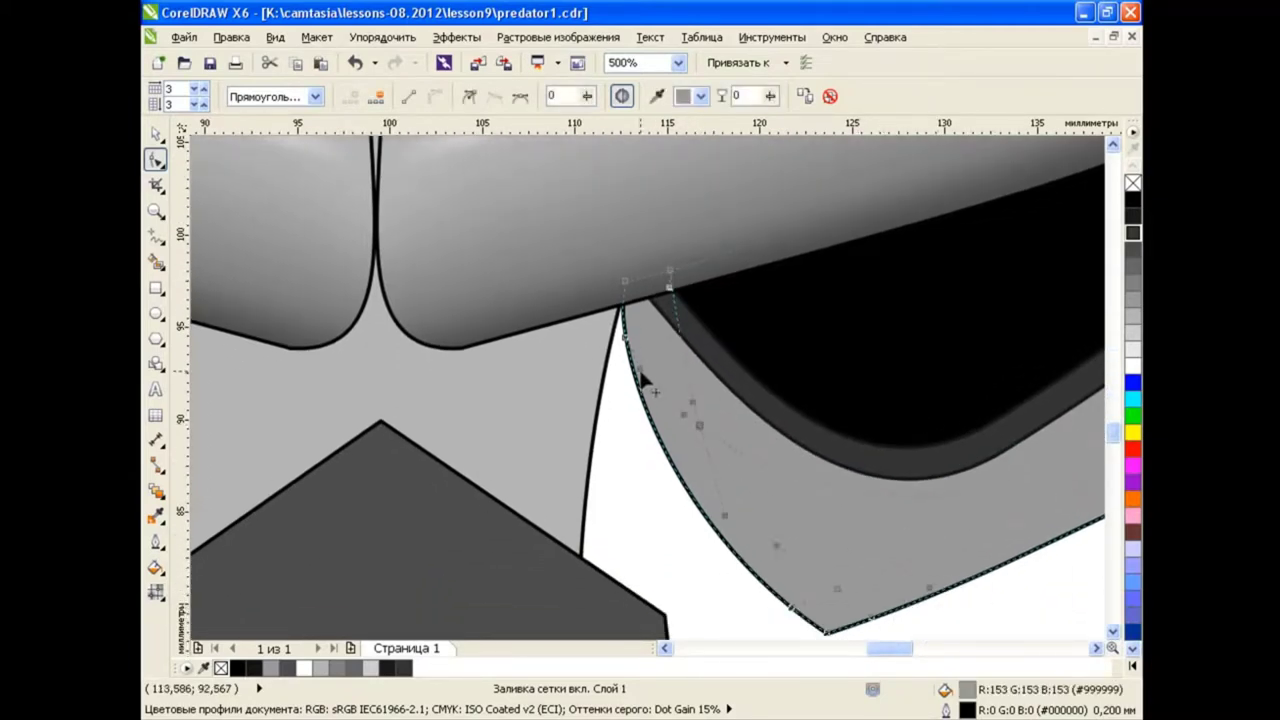
pyautogui.hscroll(3, 937, 623)
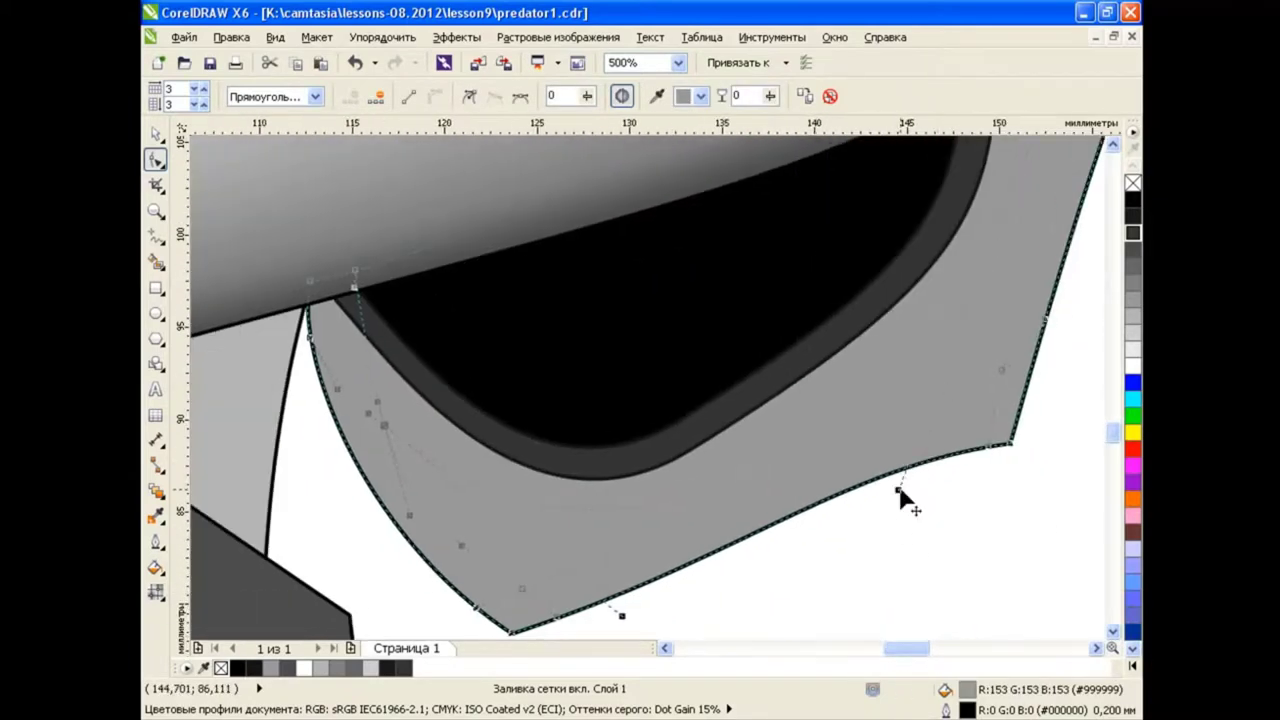
# Select mesh nodes along the panel's left edge, right edge and lower-right curve
pyautogui.click(315, 340)
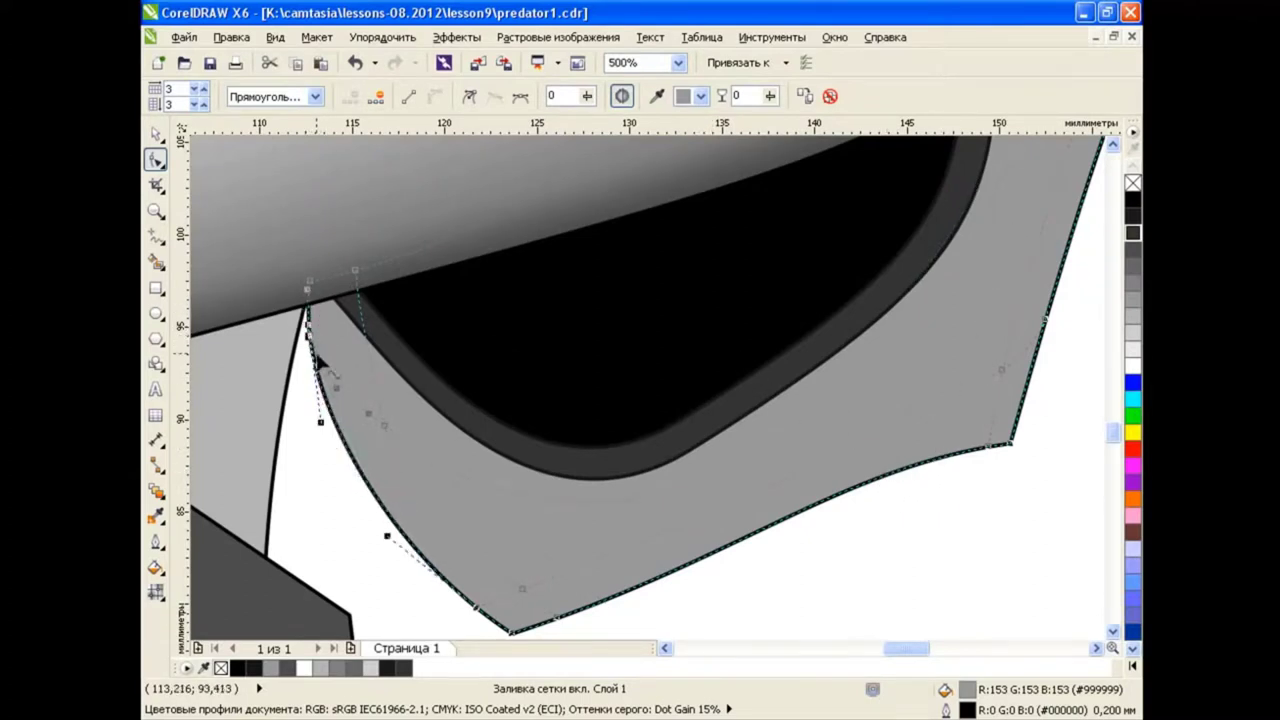
pyautogui.click(305, 306)
pyautogui.scroll(-2, 833, 302)
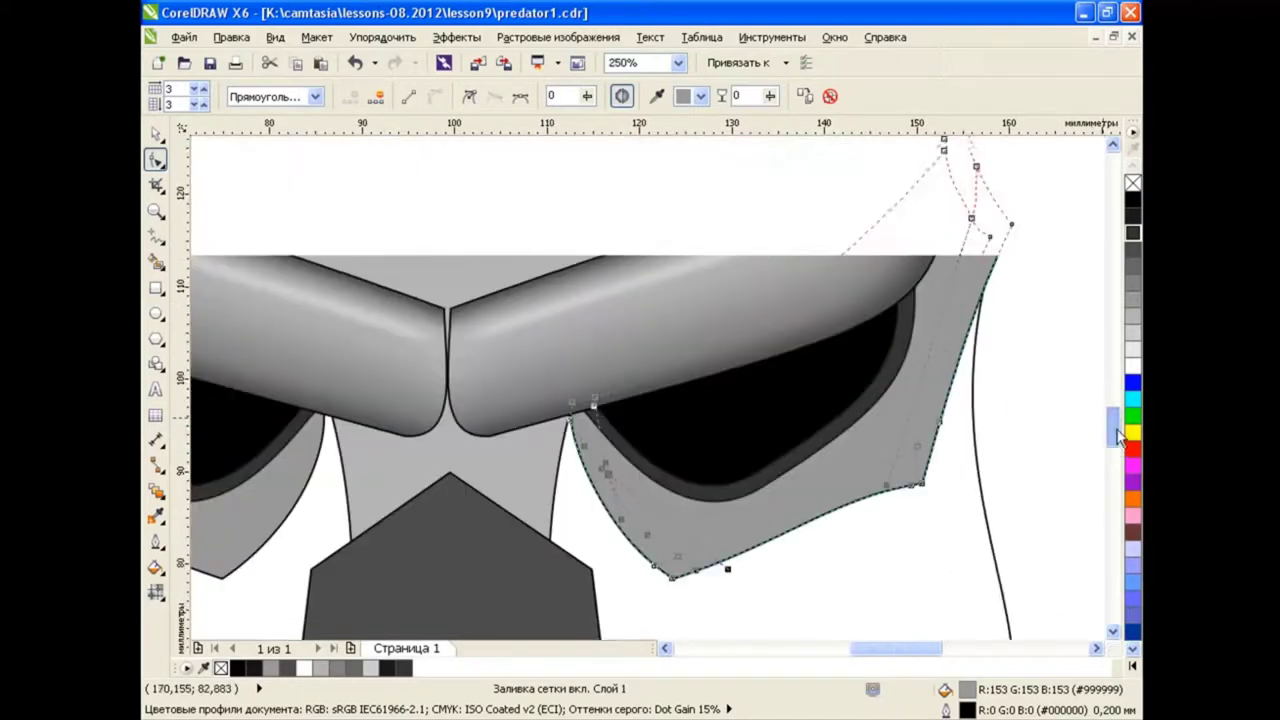
pyautogui.click(998, 290)
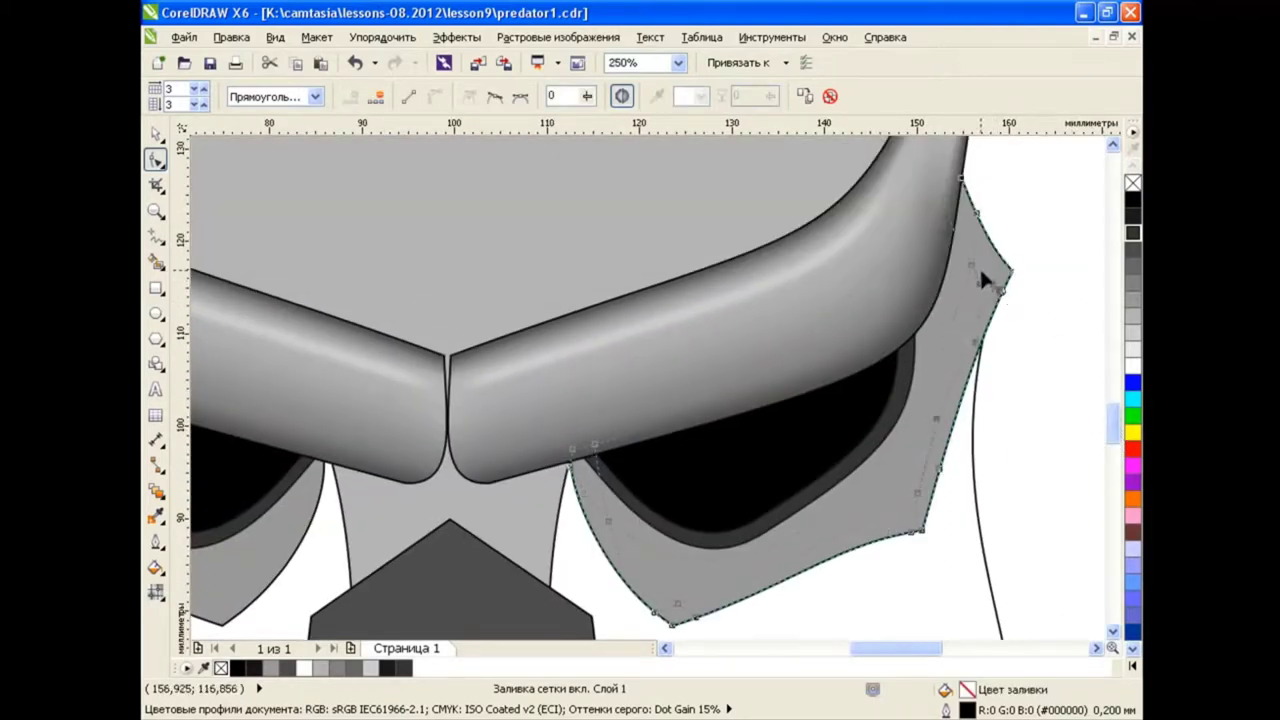
pyautogui.click(980, 268)
pyautogui.click(858, 550)
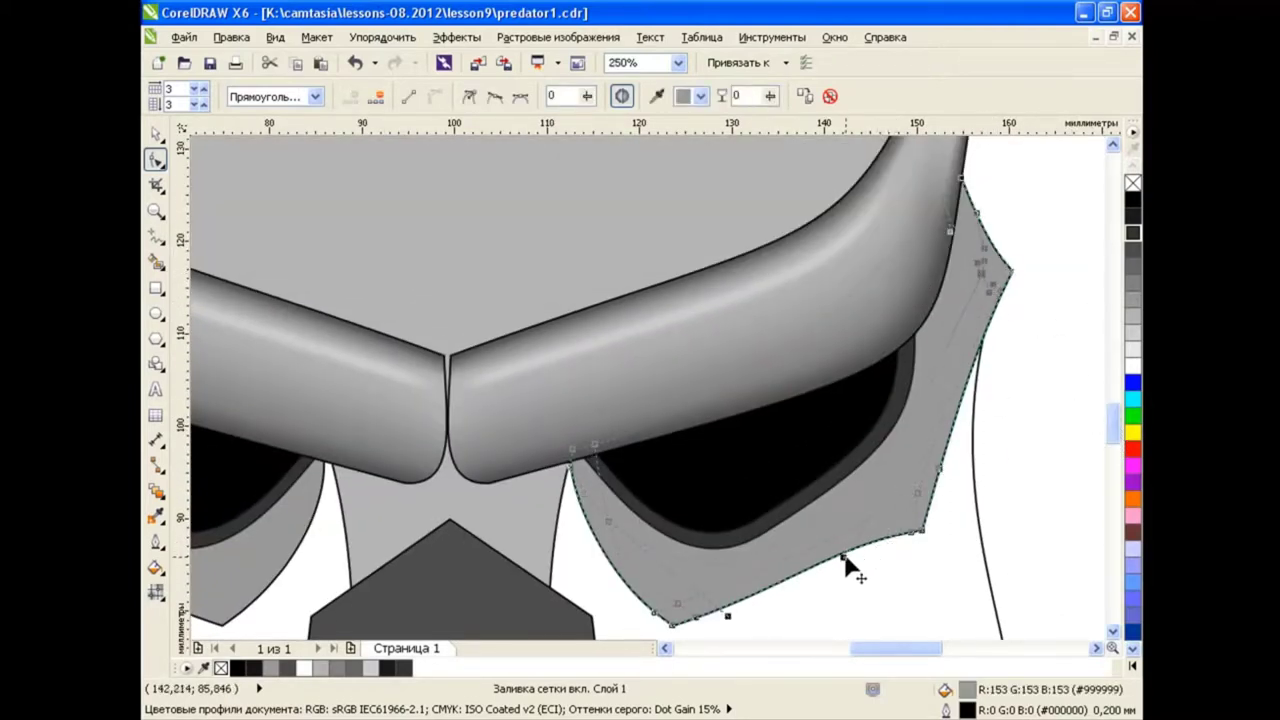
pyautogui.scroll(4, 995, 285)
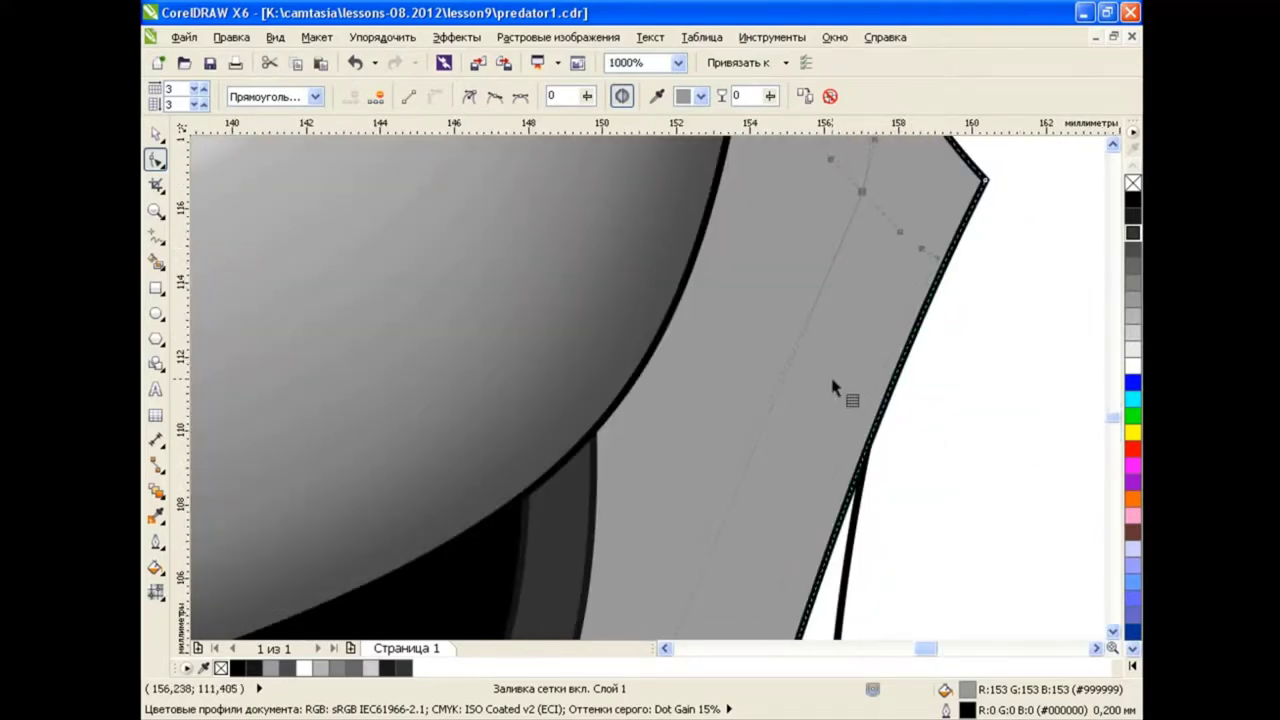
pyautogui.scroll(-4, 832, 388)
# Add a vertical mesh line through the eye area and bend it toward the eye
pyautogui.doubleClick(598, 474)
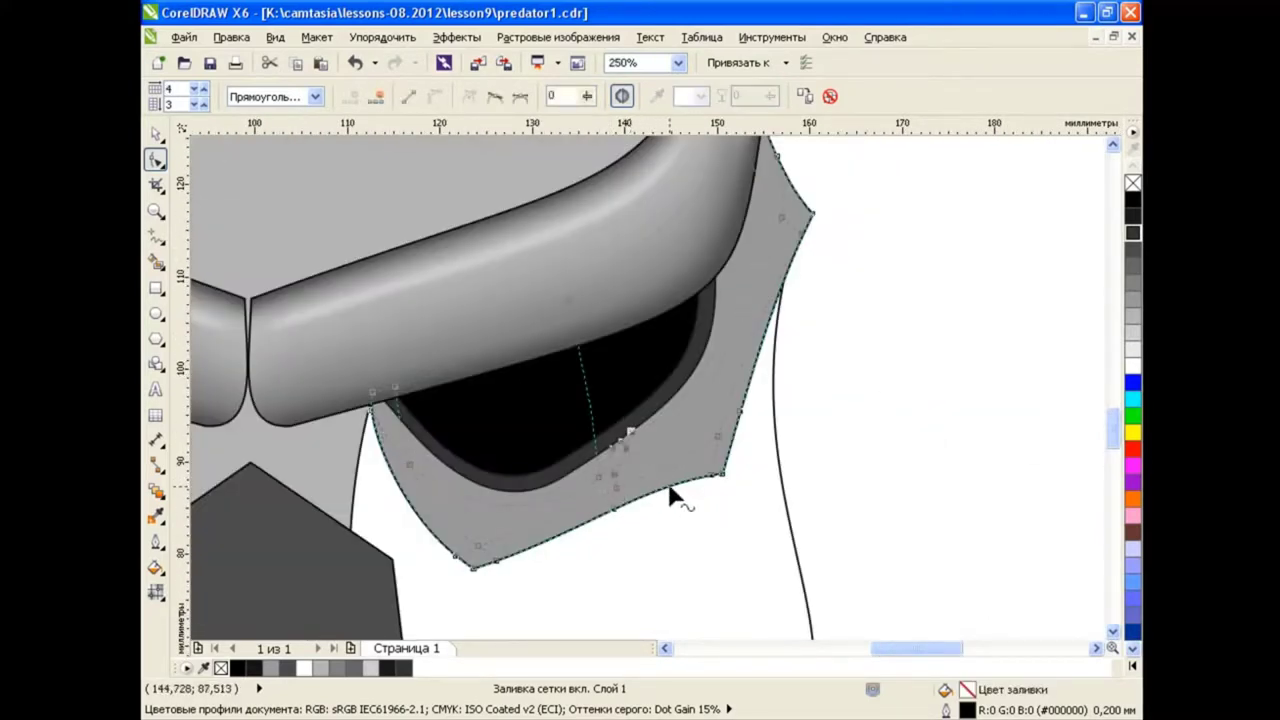
pyautogui.scroll(2, 614, 491)
pyautogui.moveTo(612, 492)
pyautogui.mouseDown()
pyautogui.moveTo(640, 370)
pyautogui.moveTo(586, 457)
pyautogui.mouseUp()
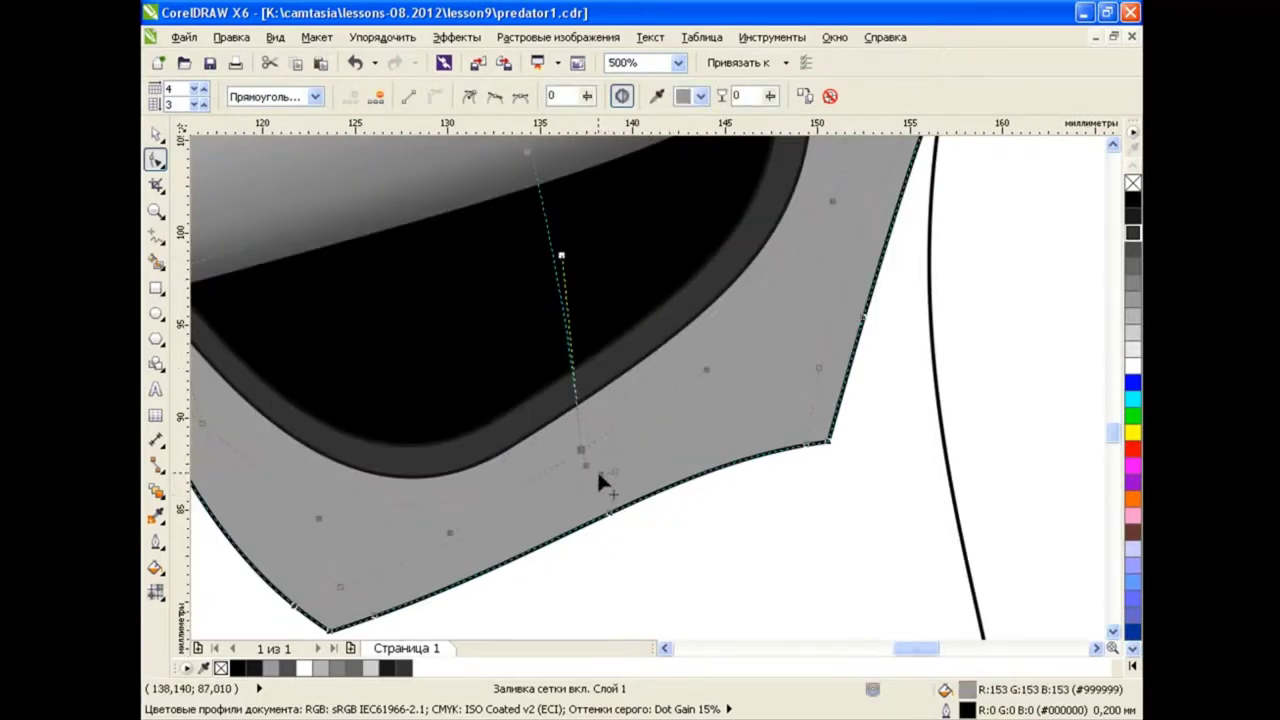
pyautogui.moveTo(450, 532); pyautogui.dragTo(401, 537)
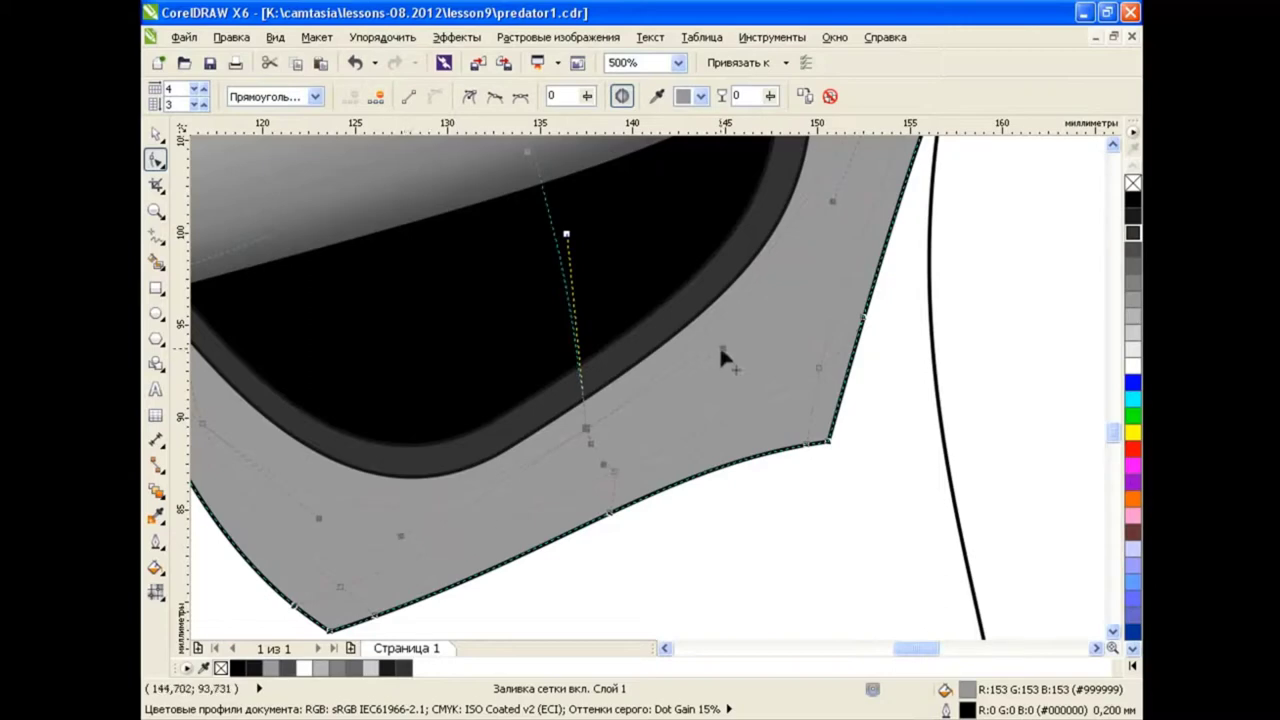
pyautogui.moveTo(566, 234); pyautogui.dragTo(540, 251)
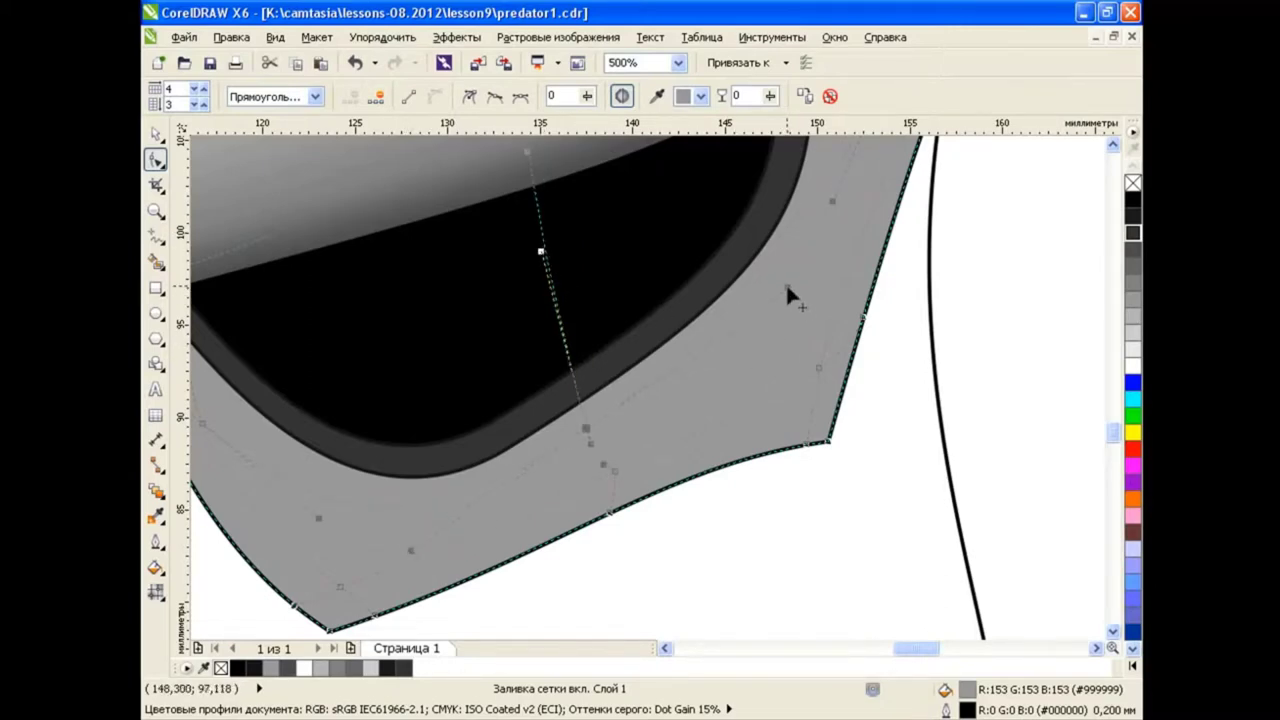
pyautogui.scroll(-2, 785, 290)
pyautogui.scroll(2, 1108, 430)
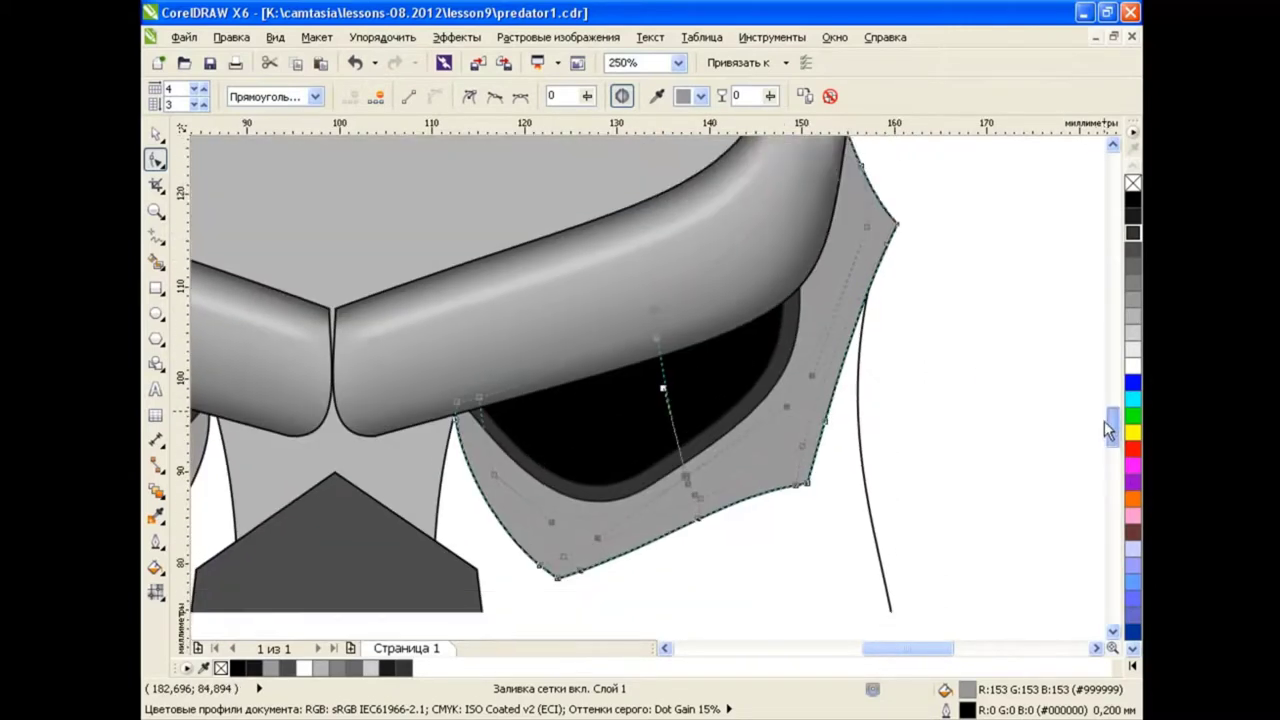
pyautogui.scroll(-1, 1108, 430)
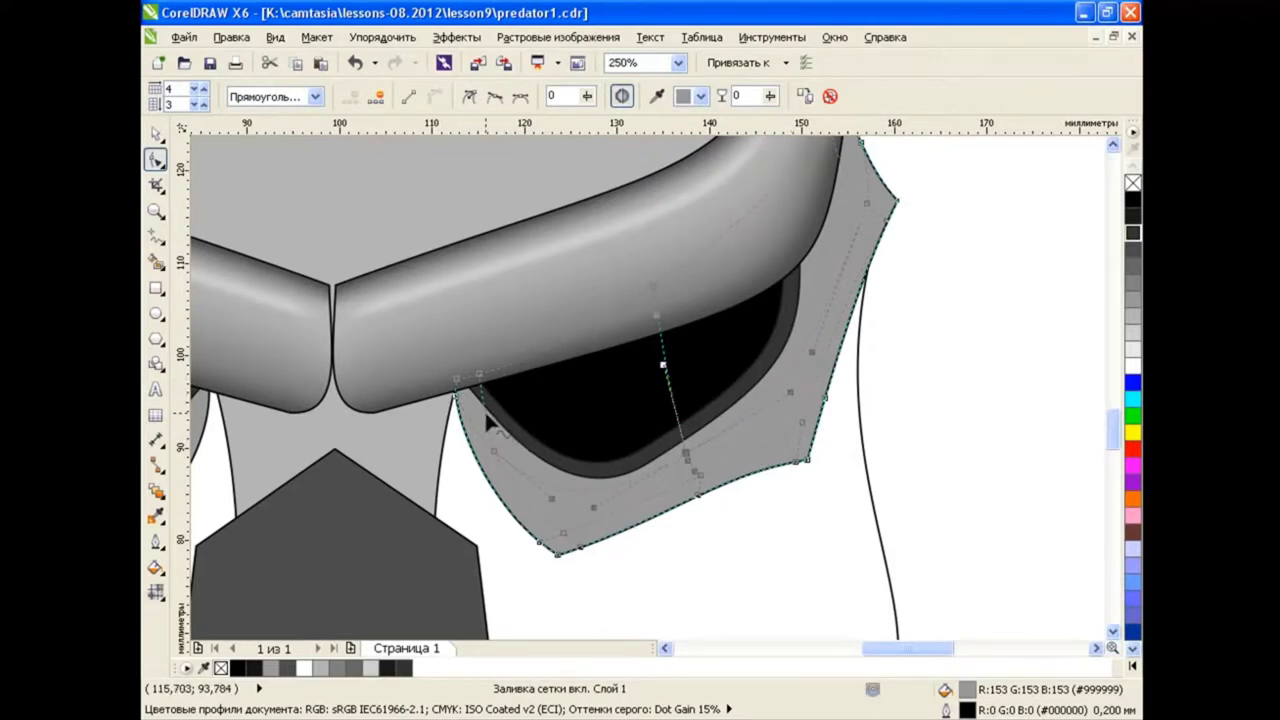
# Move the node beside the eye's right corner down and curve its handles
pyautogui.click(662, 368)
pyautogui.moveTo(662, 368); pyautogui.dragTo(671, 397)
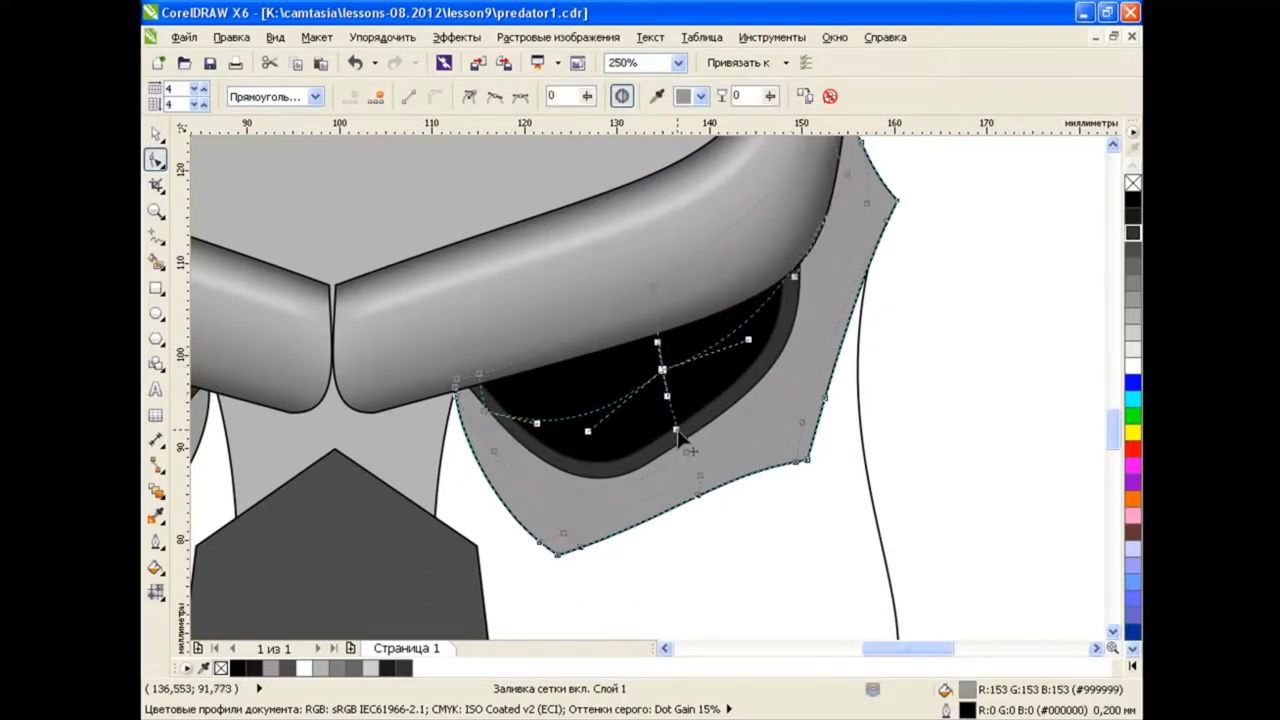
pyautogui.moveTo(756, 367); pyautogui.dragTo(757, 356)
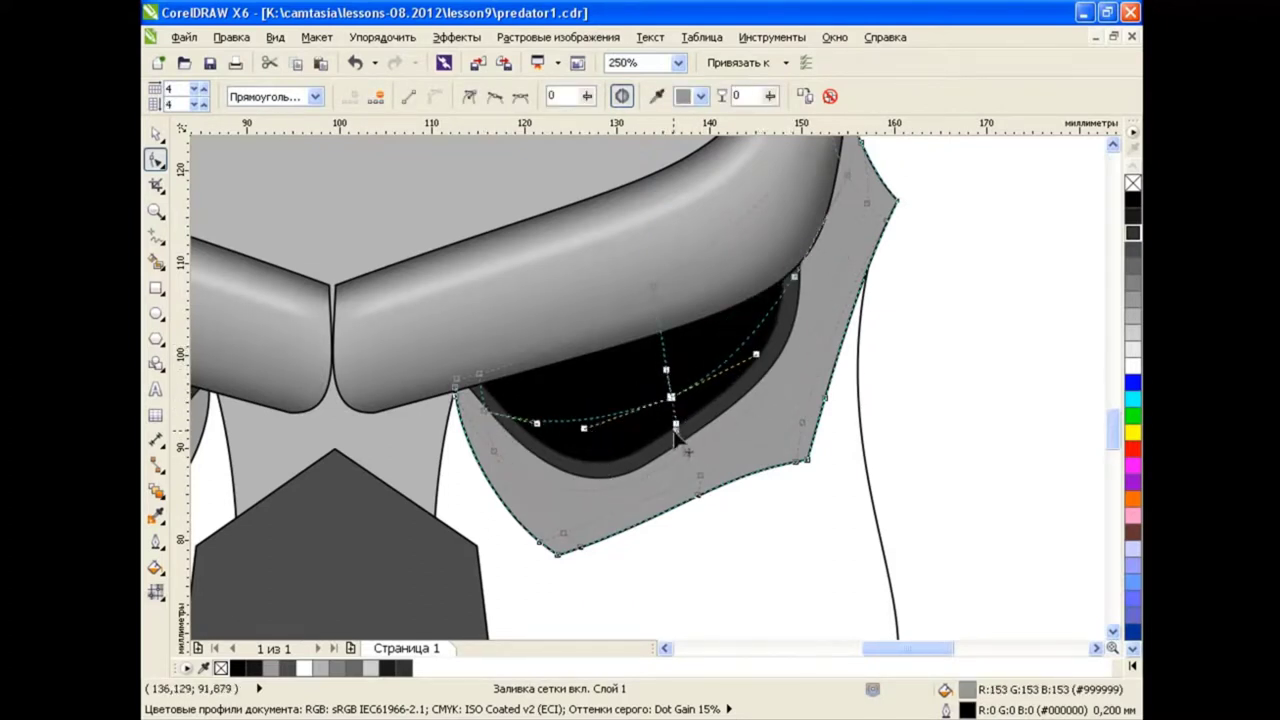
pyautogui.moveTo(674, 430); pyautogui.dragTo(675, 443)
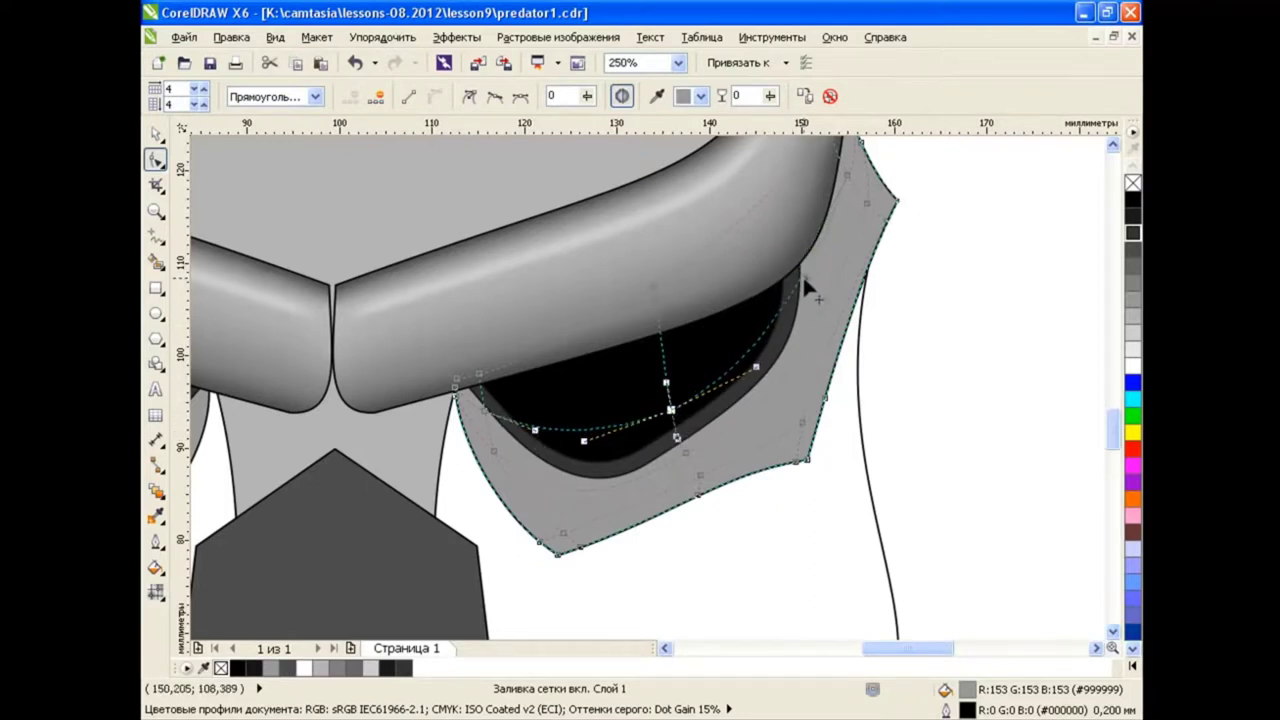
# Add a horizontal mesh line across the eye and preview the shading
pyautogui.doubleClick(690, 462)
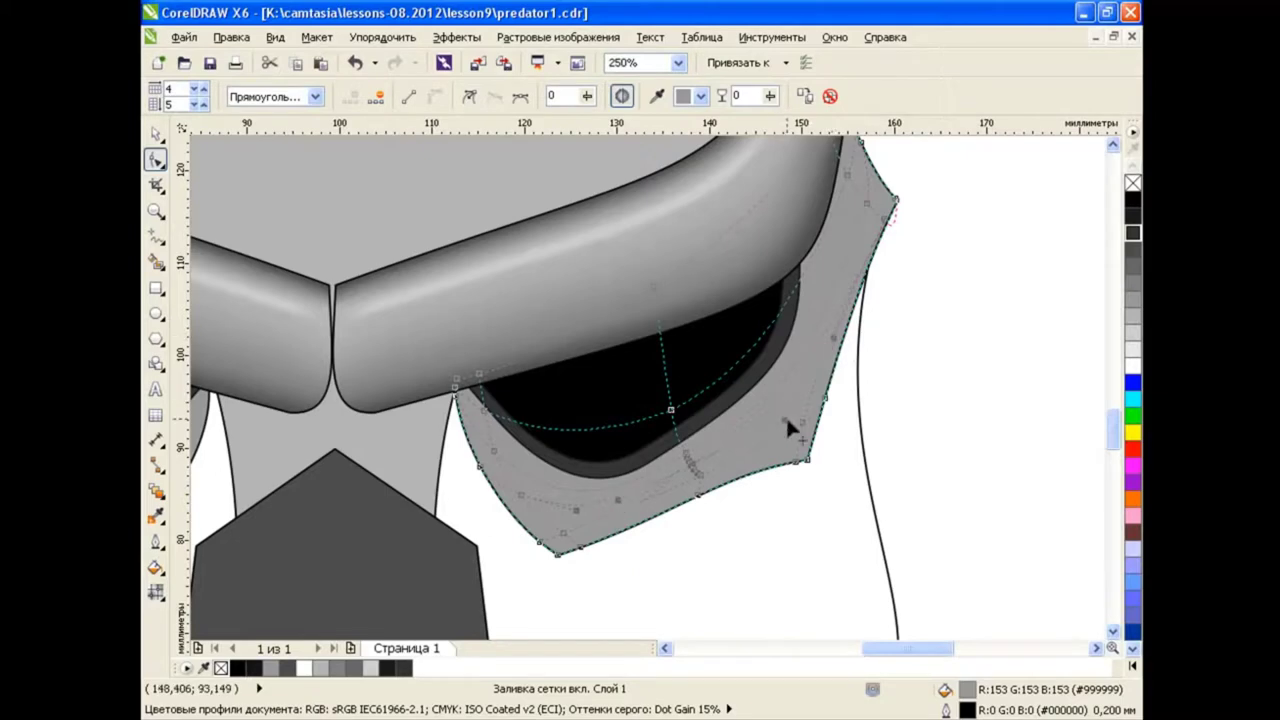
pyautogui.scroll(3, 884, 292)
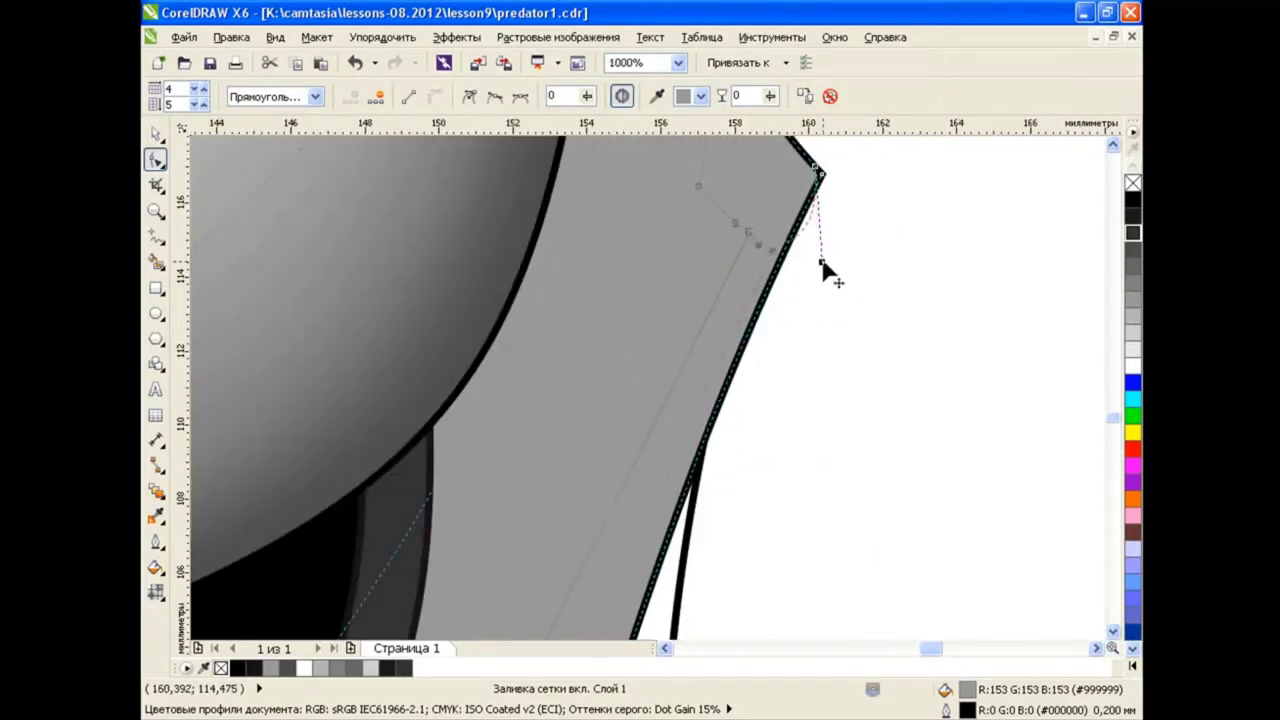
pyautogui.moveTo(778, 262); pyautogui.dragTo(767, 258)
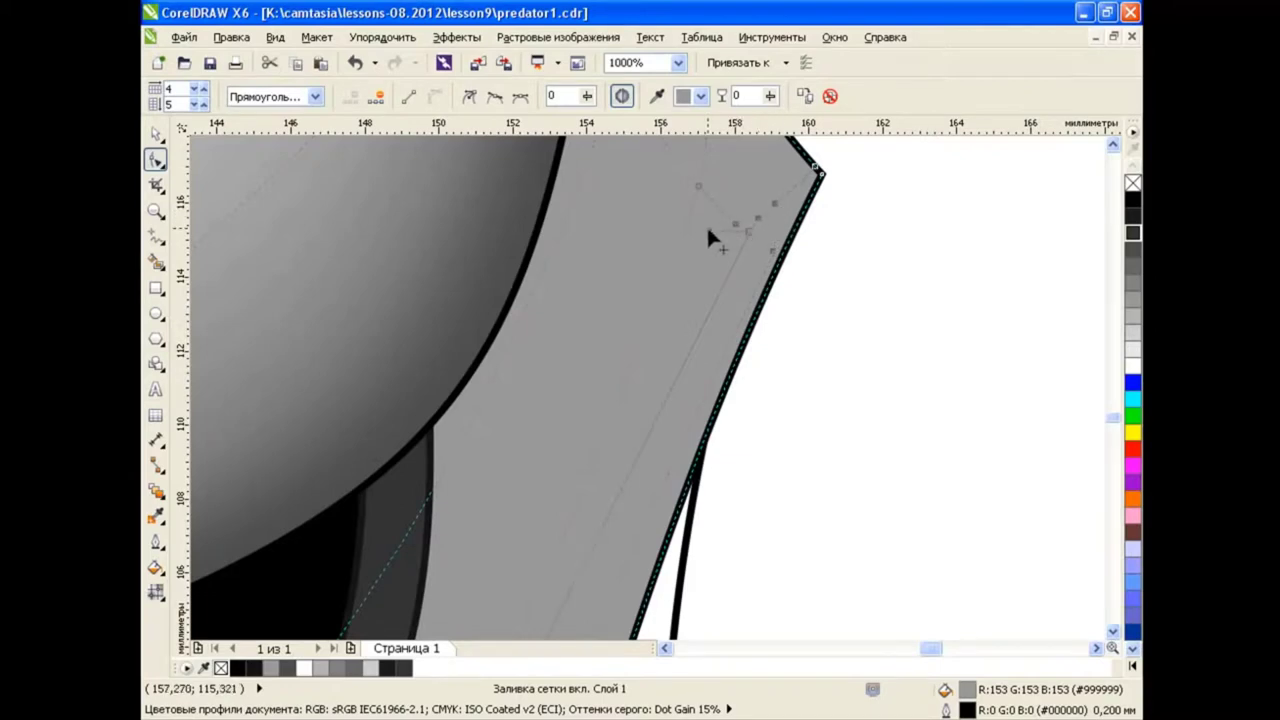
pyautogui.scroll(-1, 731, 226)
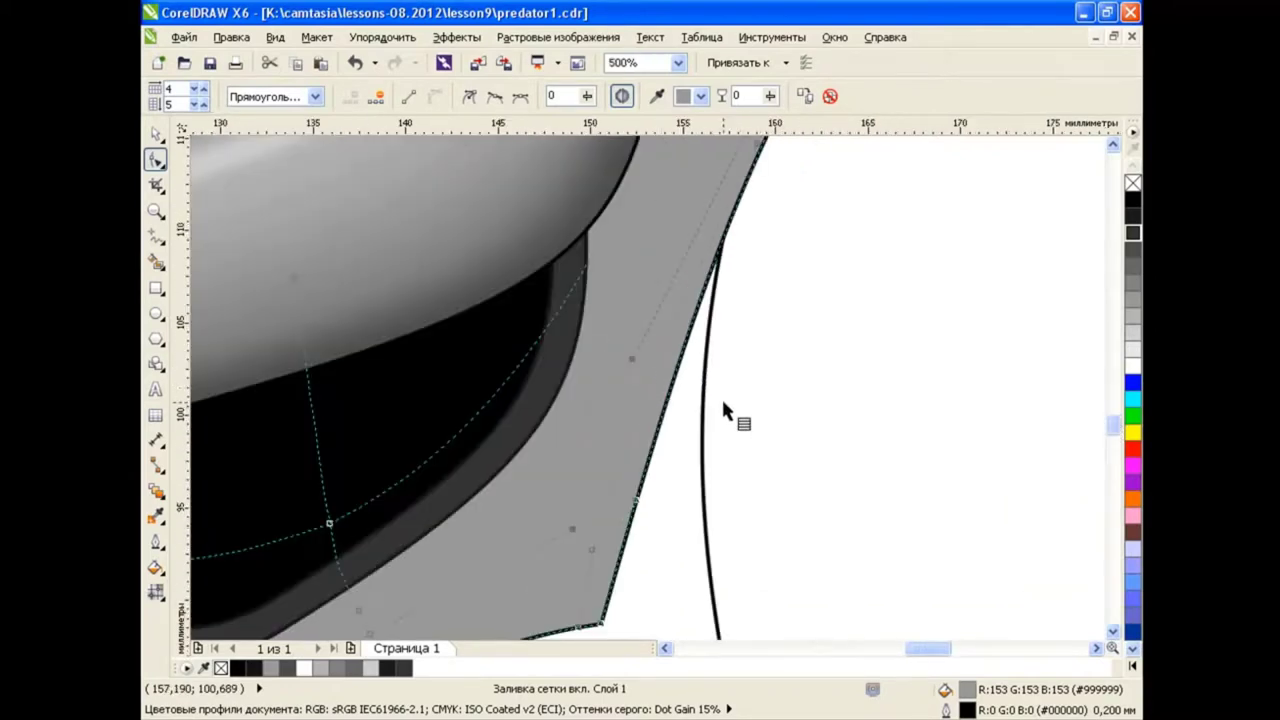
pyautogui.scroll(-1, 726, 411)
pyautogui.scroll(-1, 786, 271)
pyautogui.moveTo(597, 456); pyautogui.dragTo(598, 456)
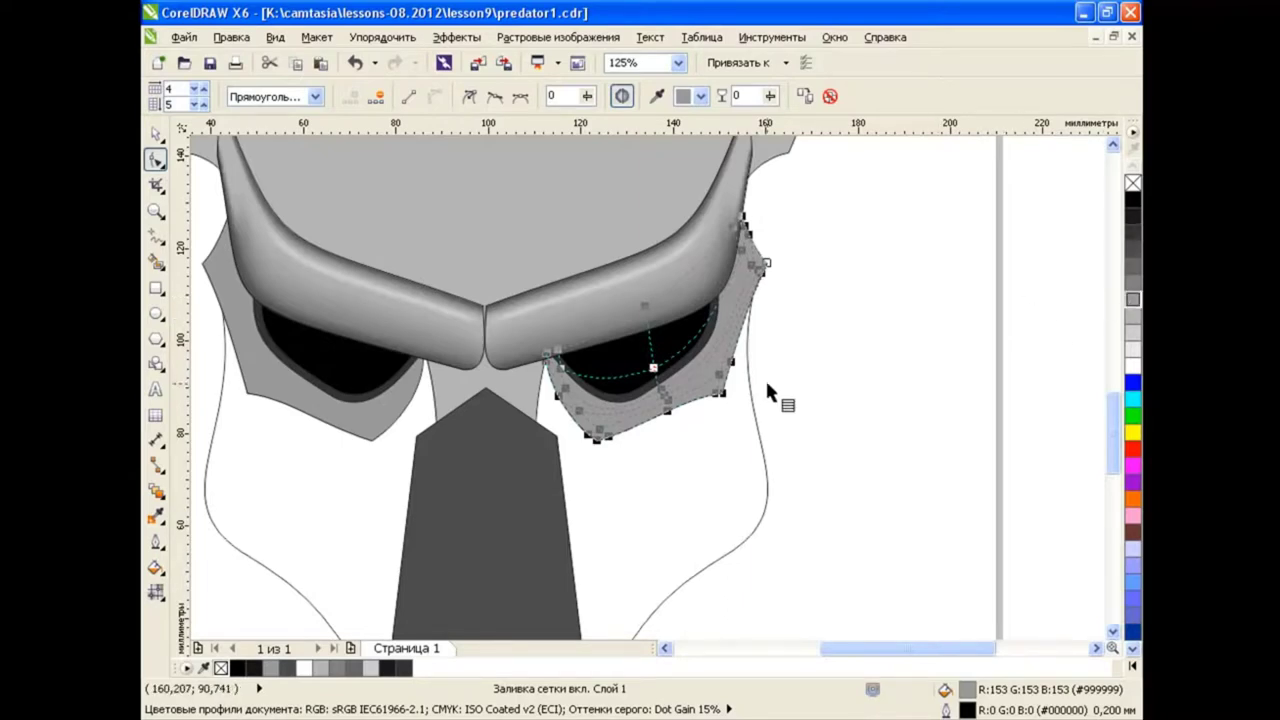
pyautogui.scroll(2, 766, 395)
pyautogui.scroll(-1, 760, 410)
pyautogui.click(728, 370)
# Colour the mesh nodes near the eye's inner corner dark grey
pyautogui.click(594, 394)
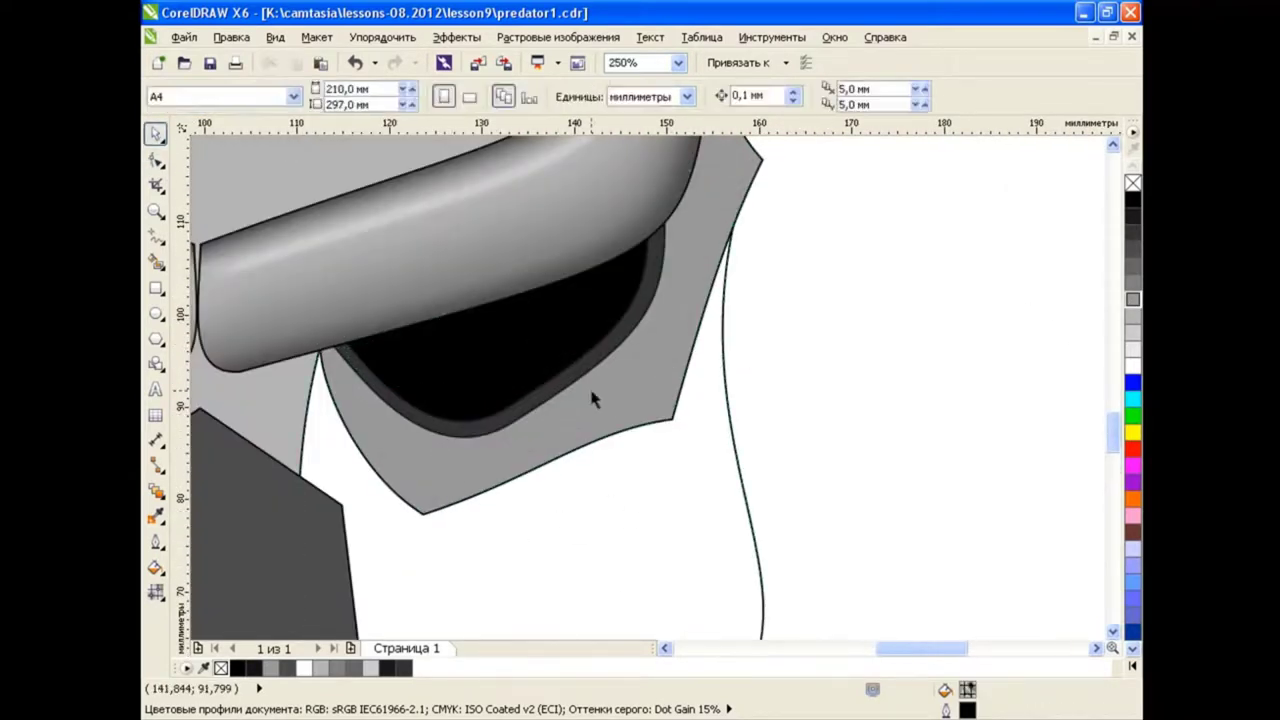
pyautogui.click(320, 346)
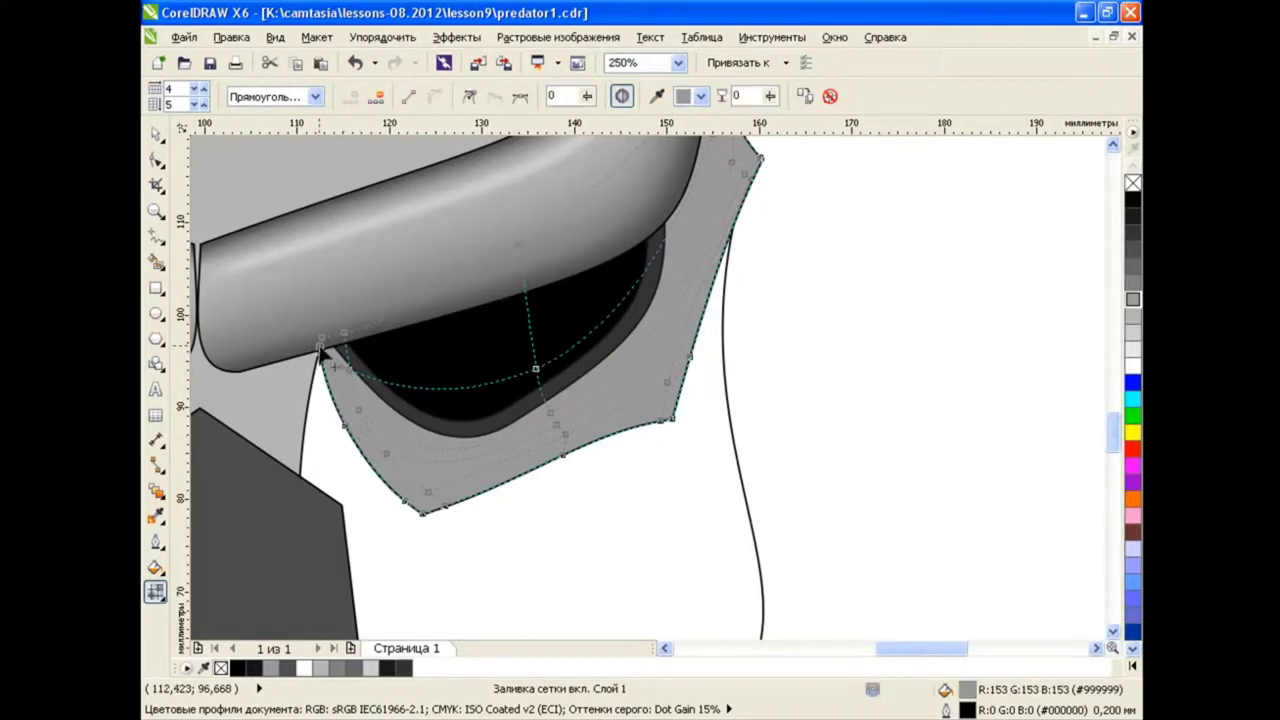
pyautogui.click(536, 369)
pyautogui.scroll(3, 712, 367)
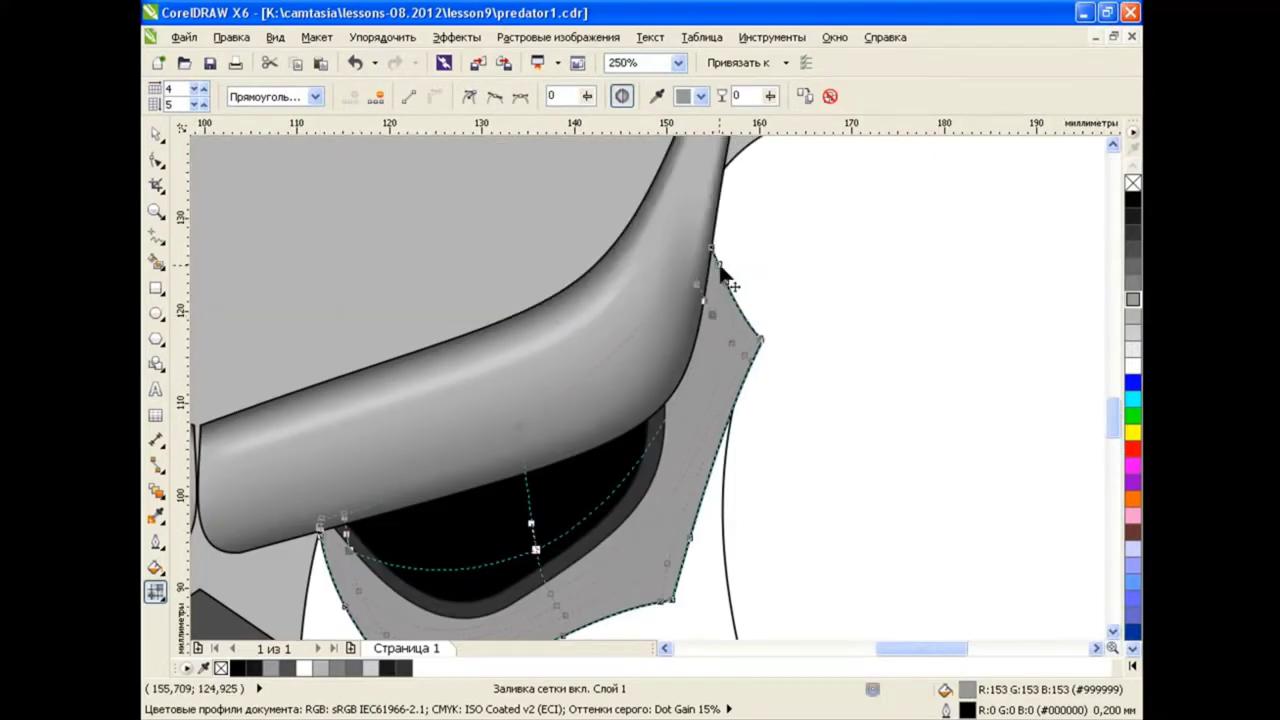
pyautogui.click(1131, 232)
pyautogui.scroll(-3, 550, 390)
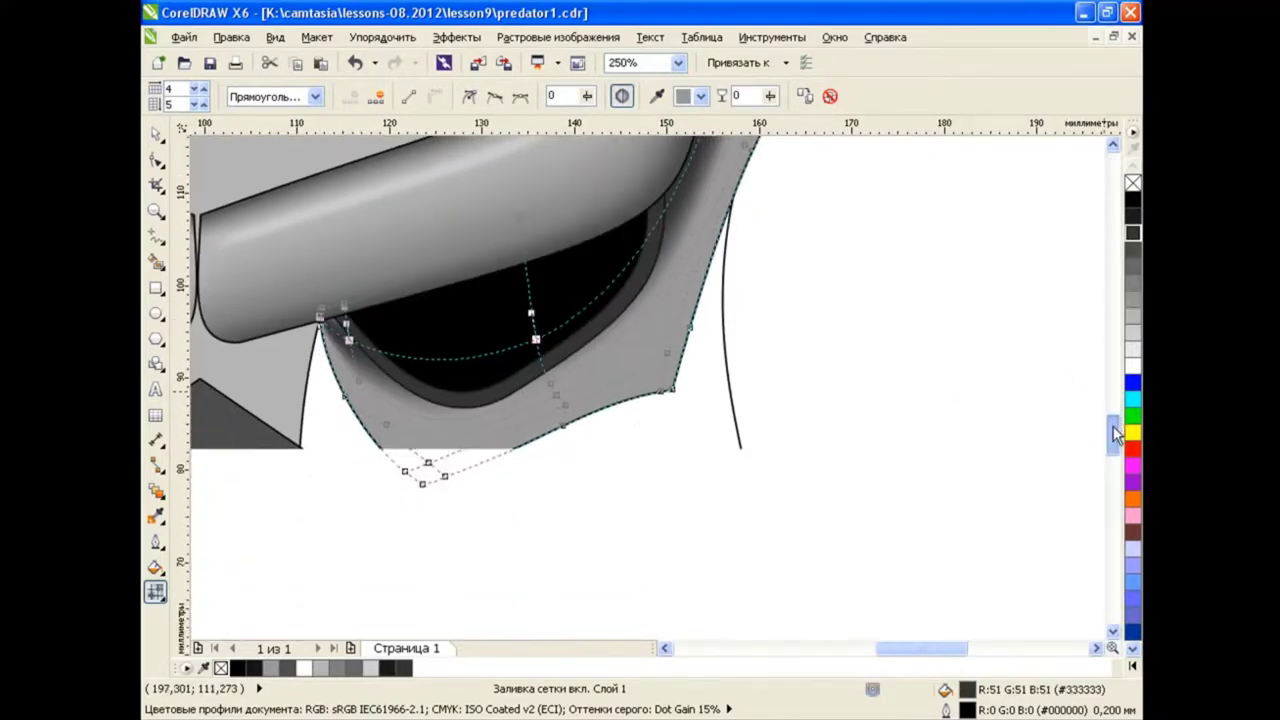
pyautogui.click(536, 340)
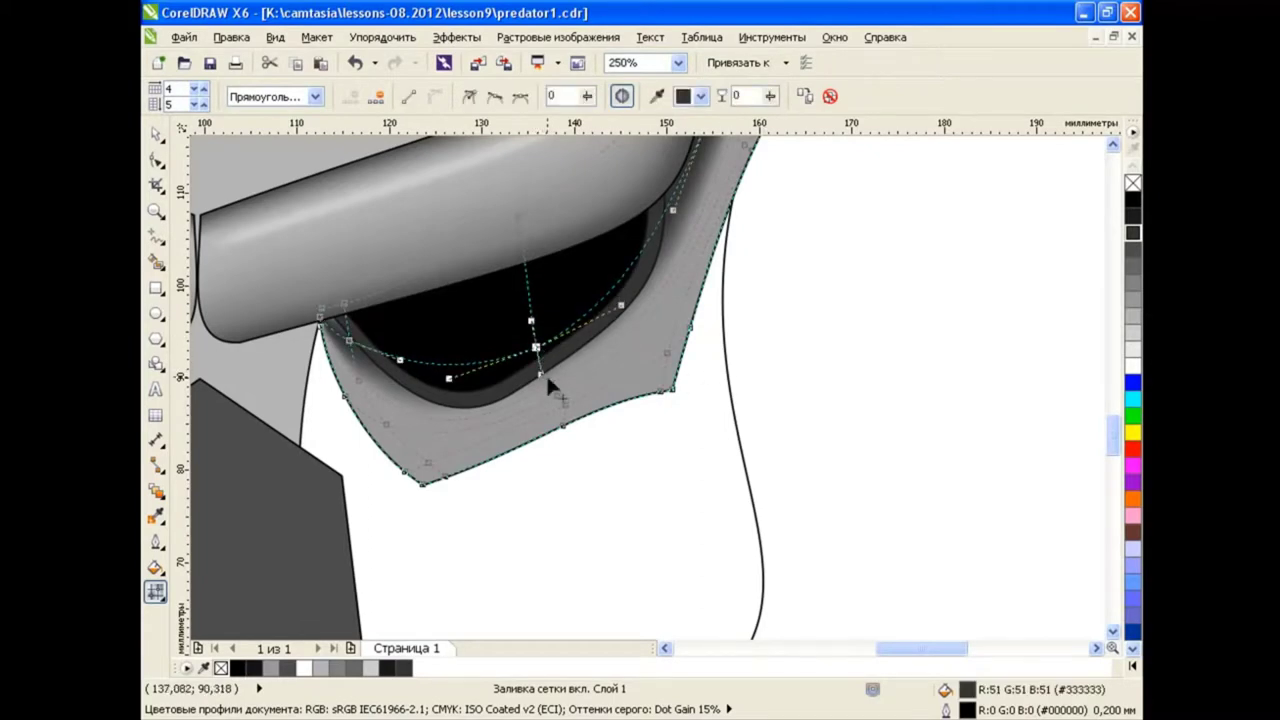
pyautogui.scroll(1, 546, 373)
pyautogui.click(558, 370)
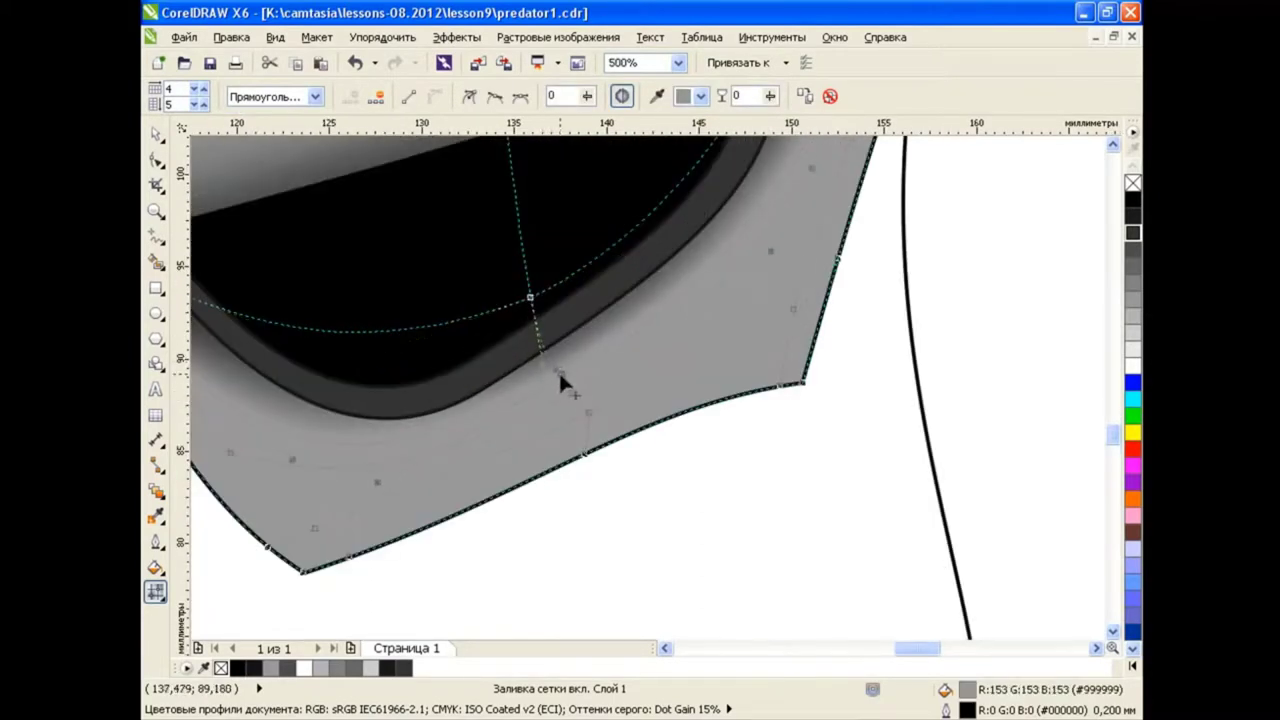
# Shift a lower-edge mesh node to adjust shading, then leave mesh editing
pyautogui.scroll(-1, 527, 362)
pyautogui.scroll(1, 556, 352)
pyautogui.click(620, 372)
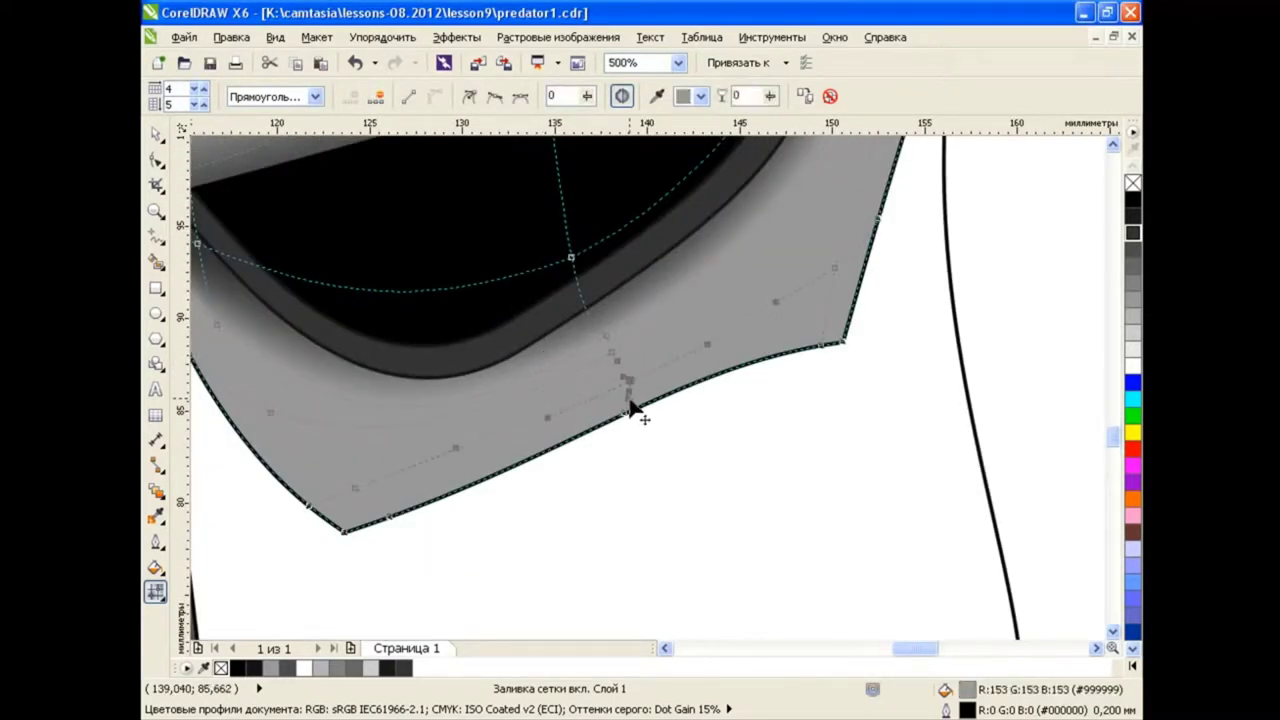
pyautogui.moveTo(617, 372); pyautogui.dragTo(609, 360)
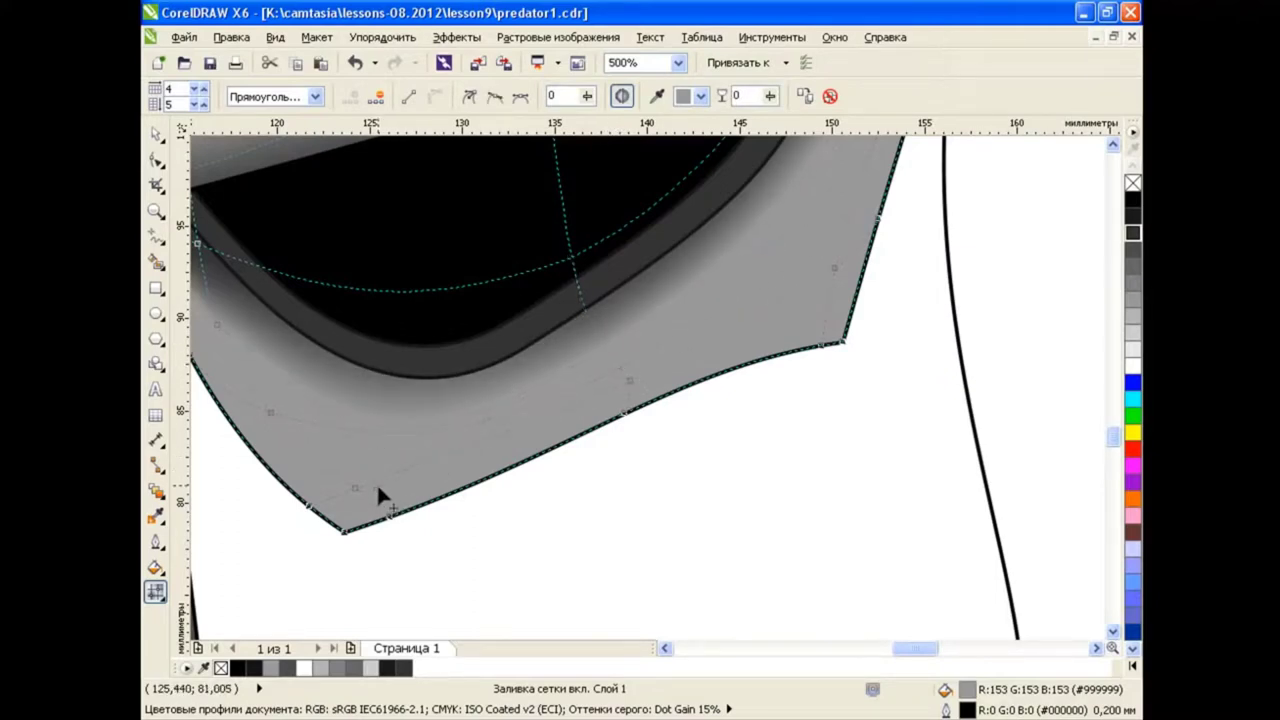
pyautogui.scroll(-1, 515, 478)
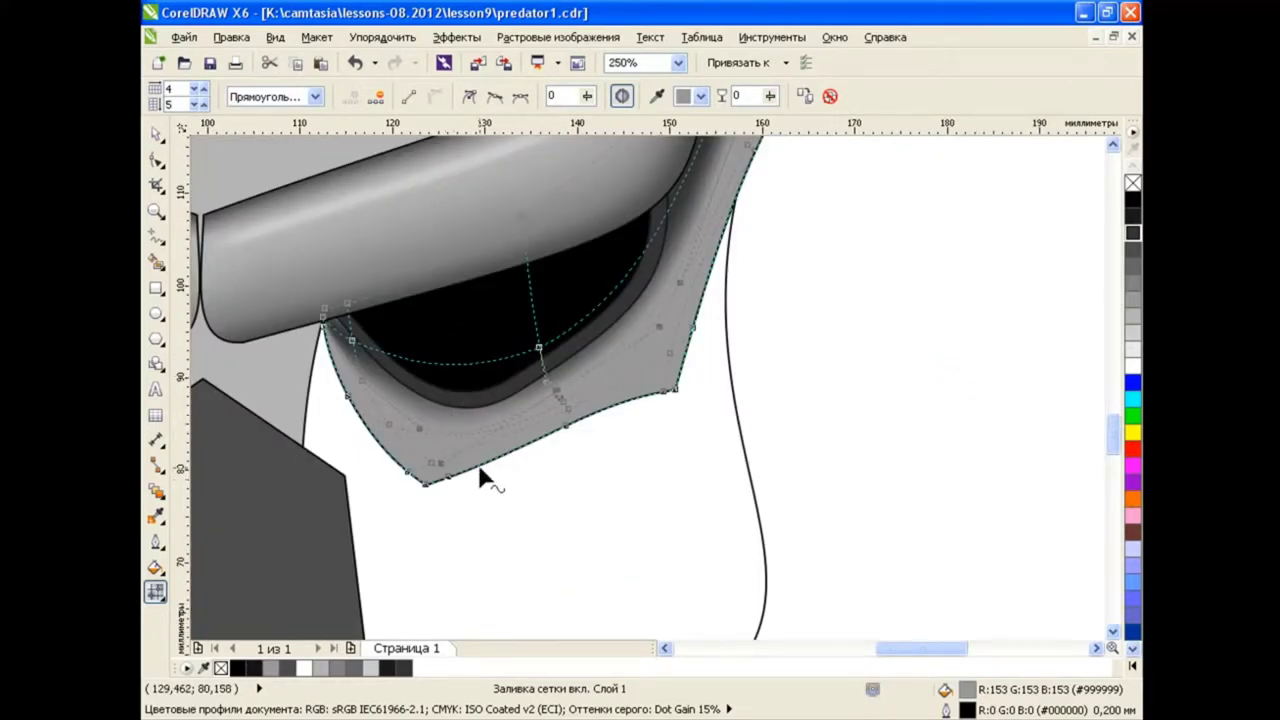
pyautogui.scroll(2, 350, 342)
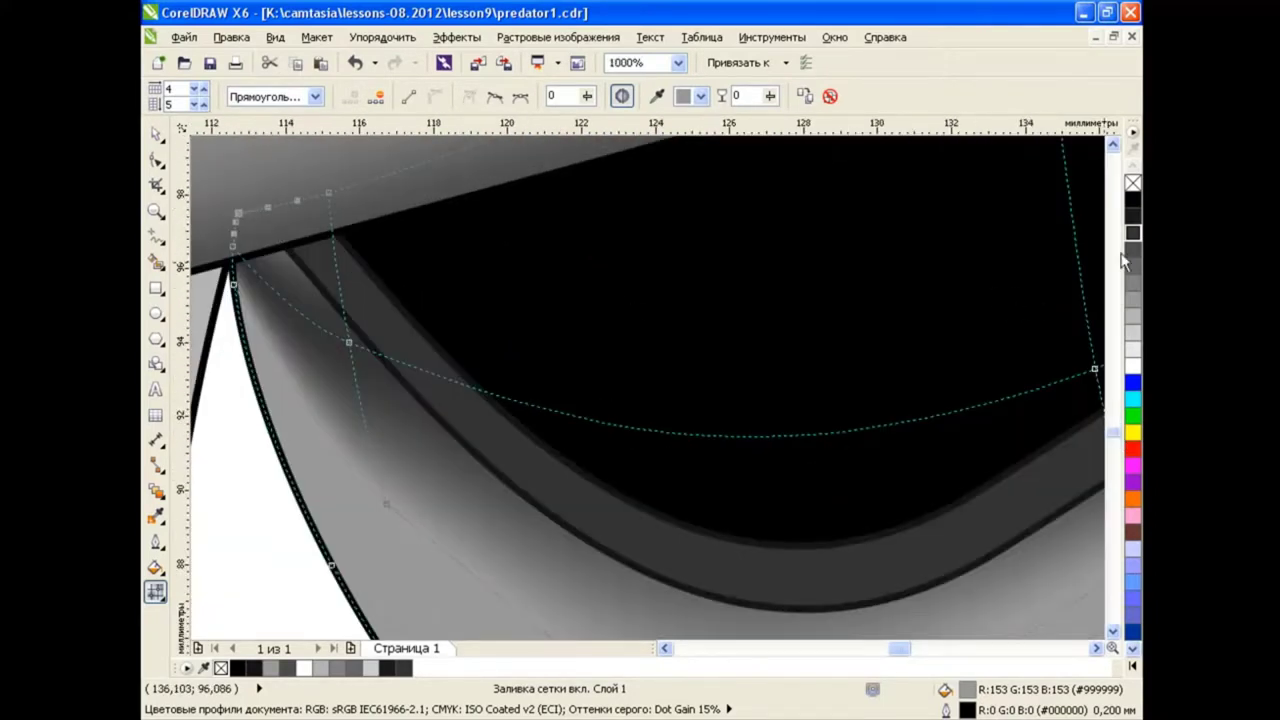
pyautogui.scroll(-2, 1050, 330)
pyautogui.hscroll(2, 1018, 356)
pyautogui.scroll(2, 817, 235)
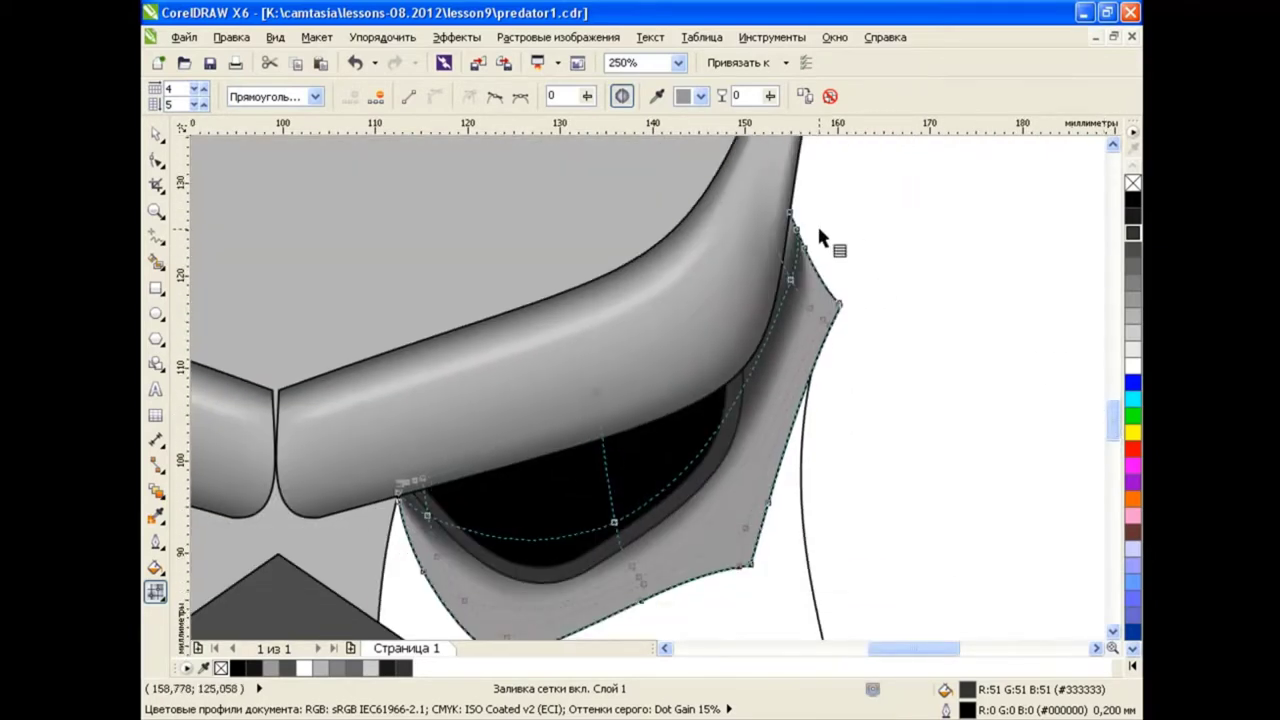
pyautogui.press('space')
# Colour the plate's lower-edge mesh nodes dark, then lighter and medium grey
pyautogui.click(810, 300)
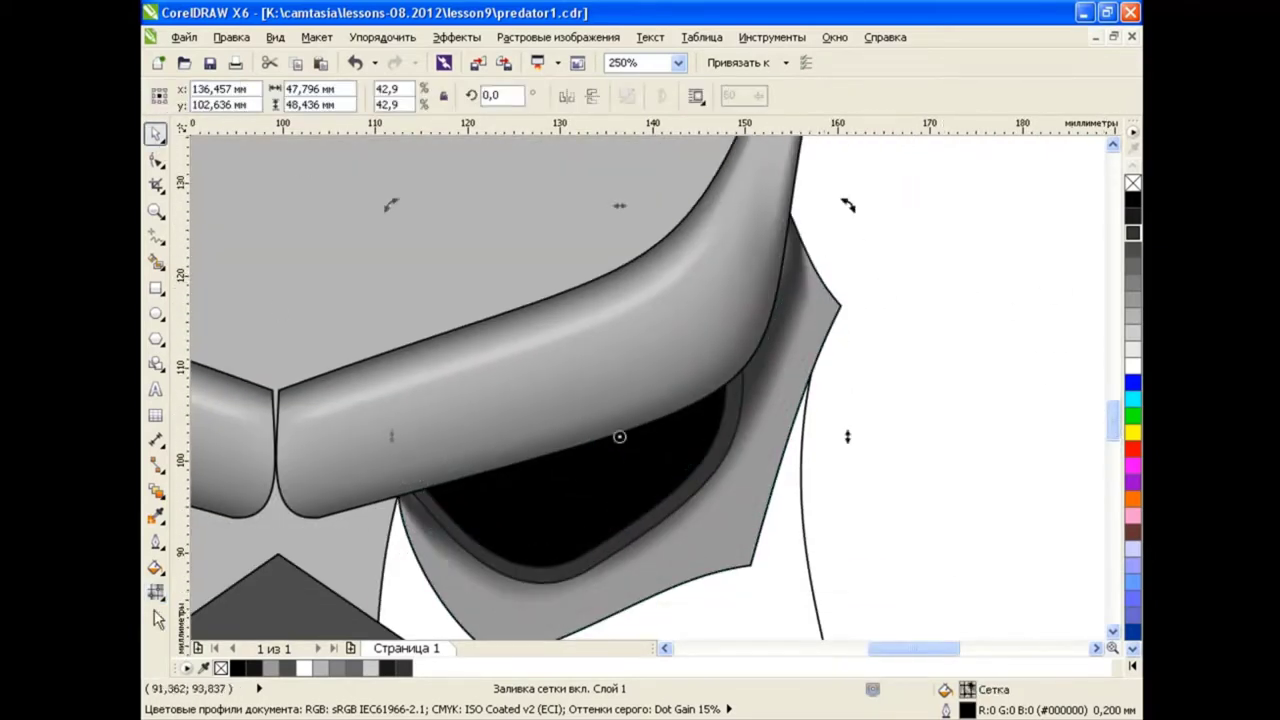
pyautogui.press('space')
pyautogui.press('space')
pyautogui.press('Escape')
pyautogui.scroll(-3, 1090, 437)
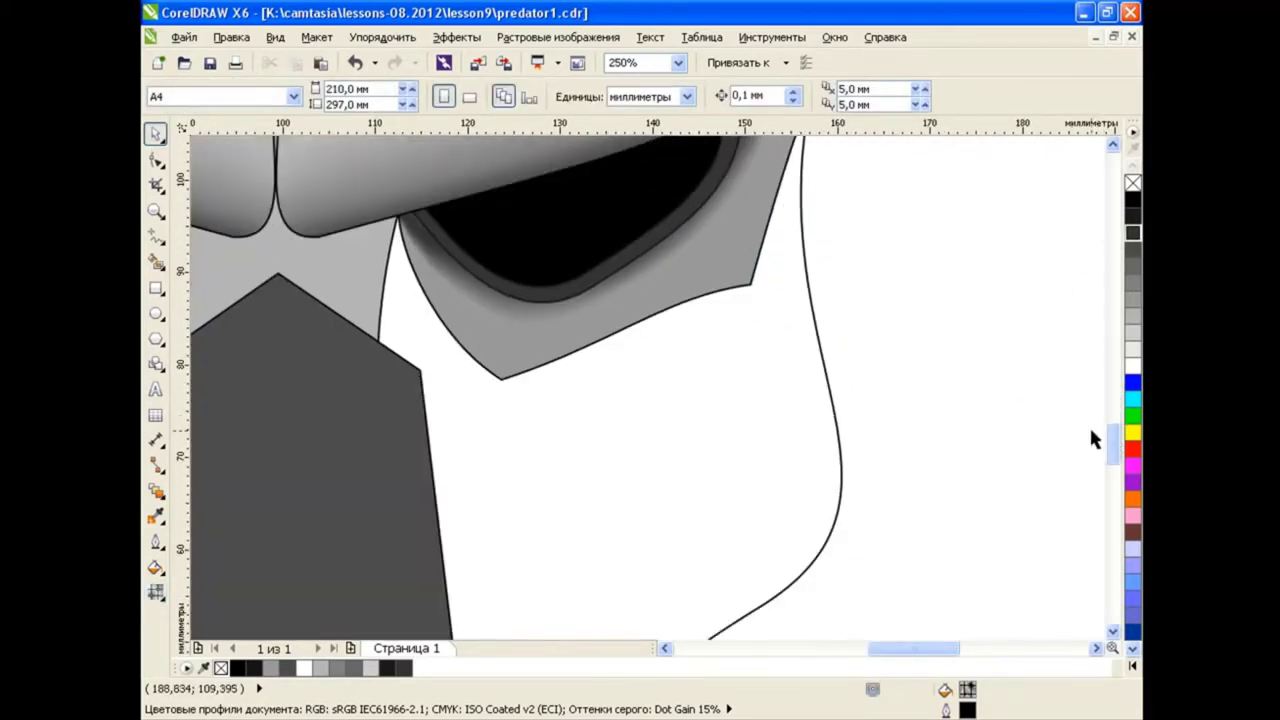
pyautogui.click(686, 289)
pyautogui.press('space')
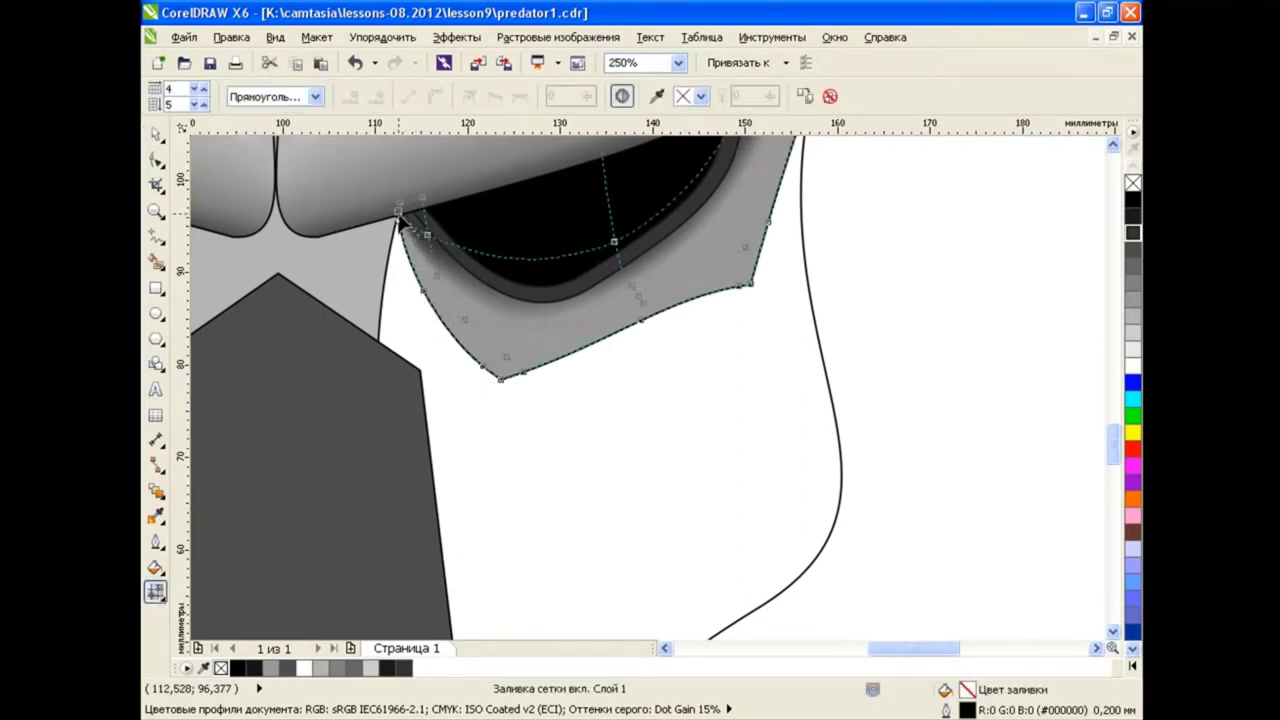
pyautogui.moveTo(400, 223); pyautogui.dragTo(540, 400)
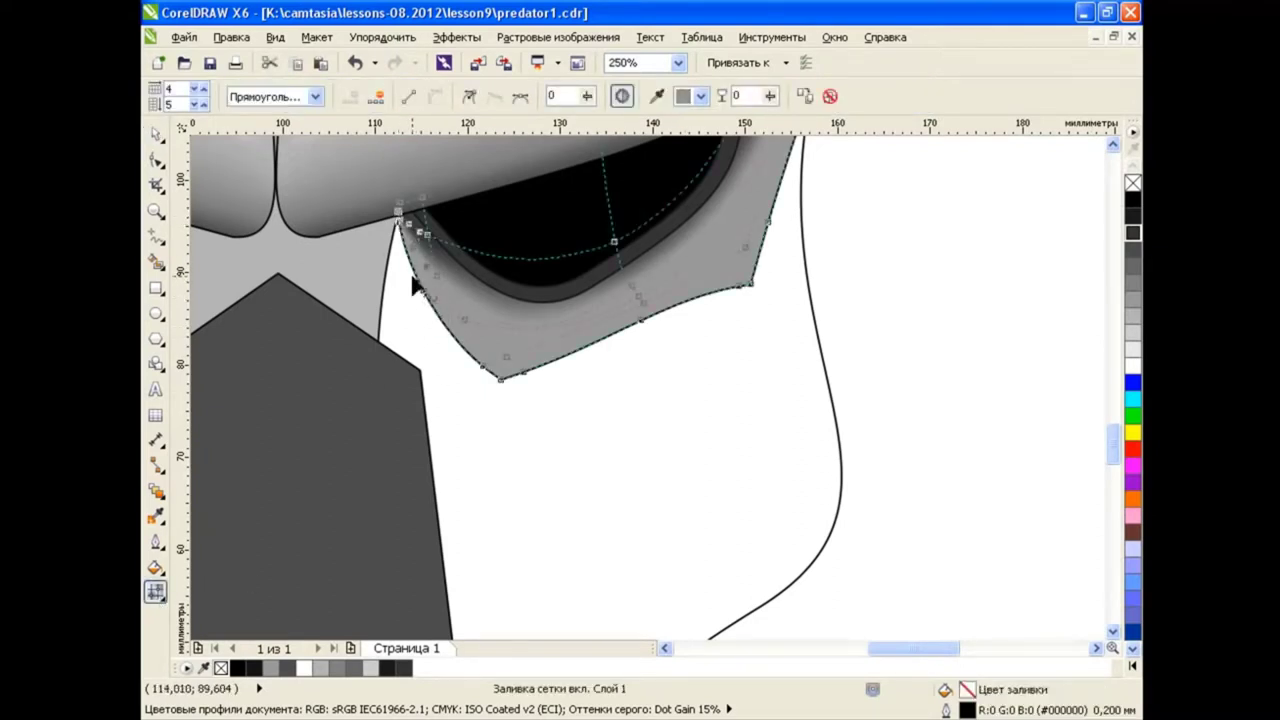
pyautogui.click(1133, 235)
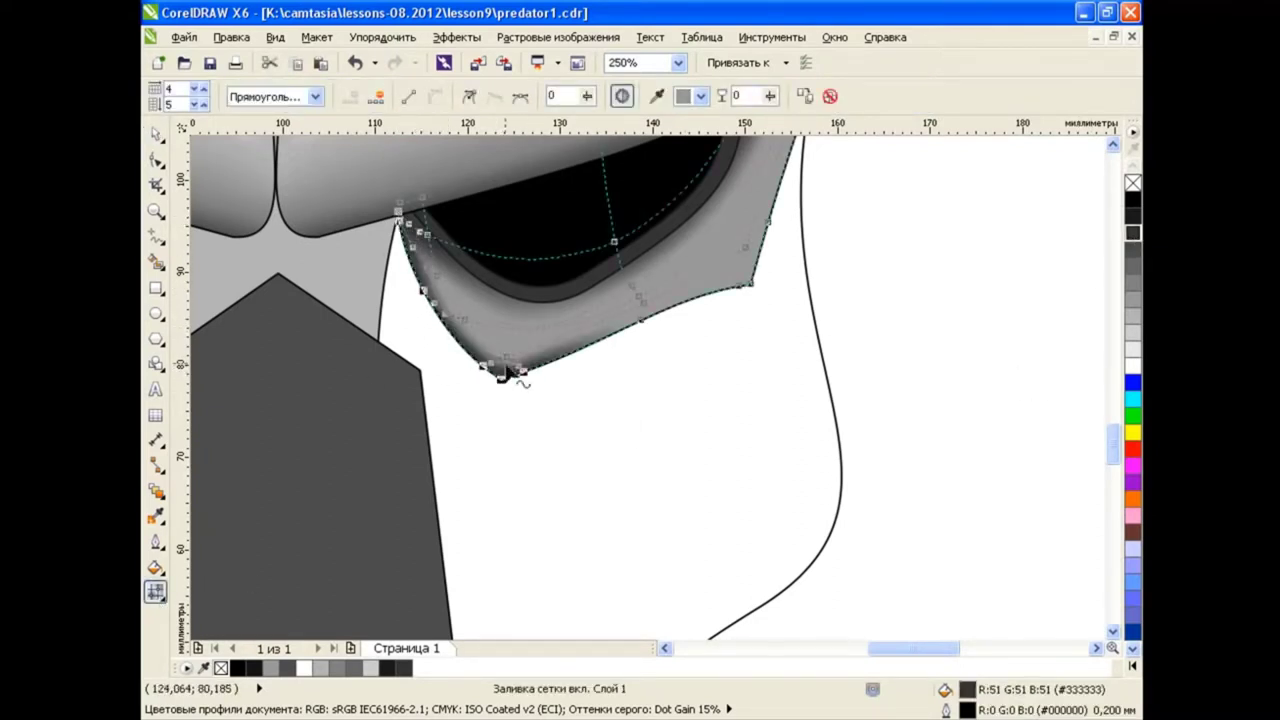
pyautogui.click(1133, 266)
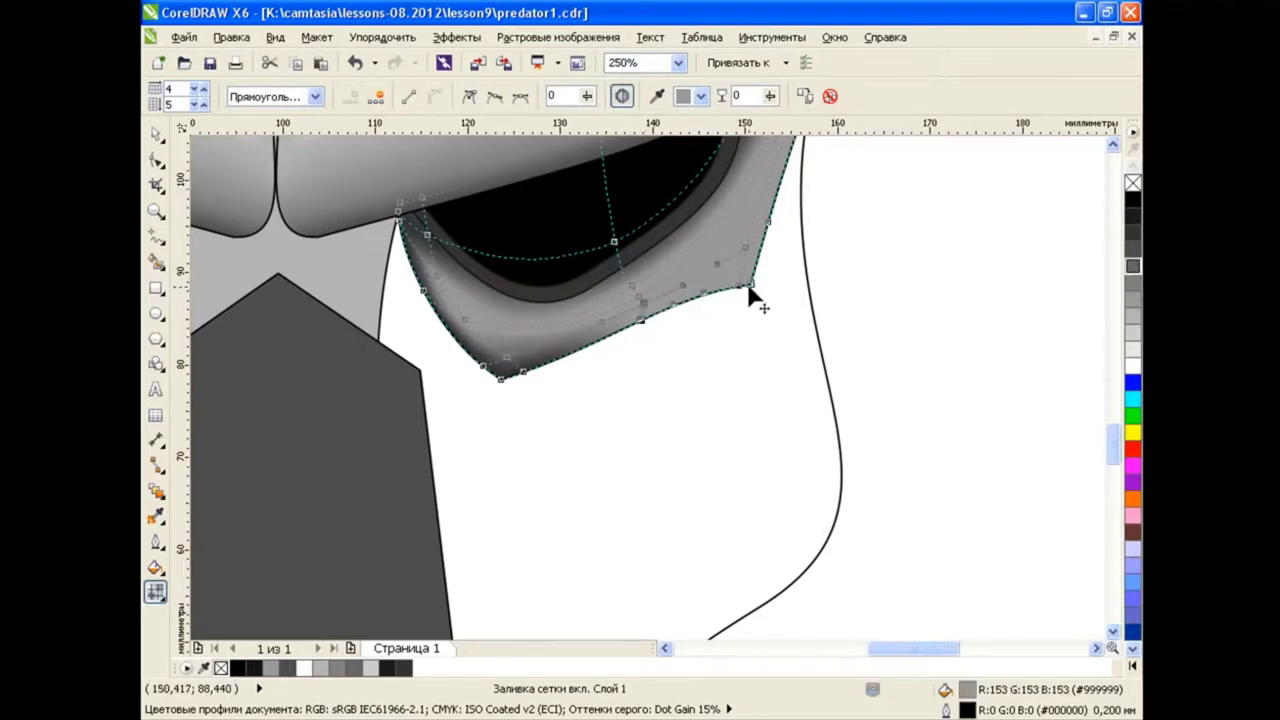
pyautogui.click(1131, 267)
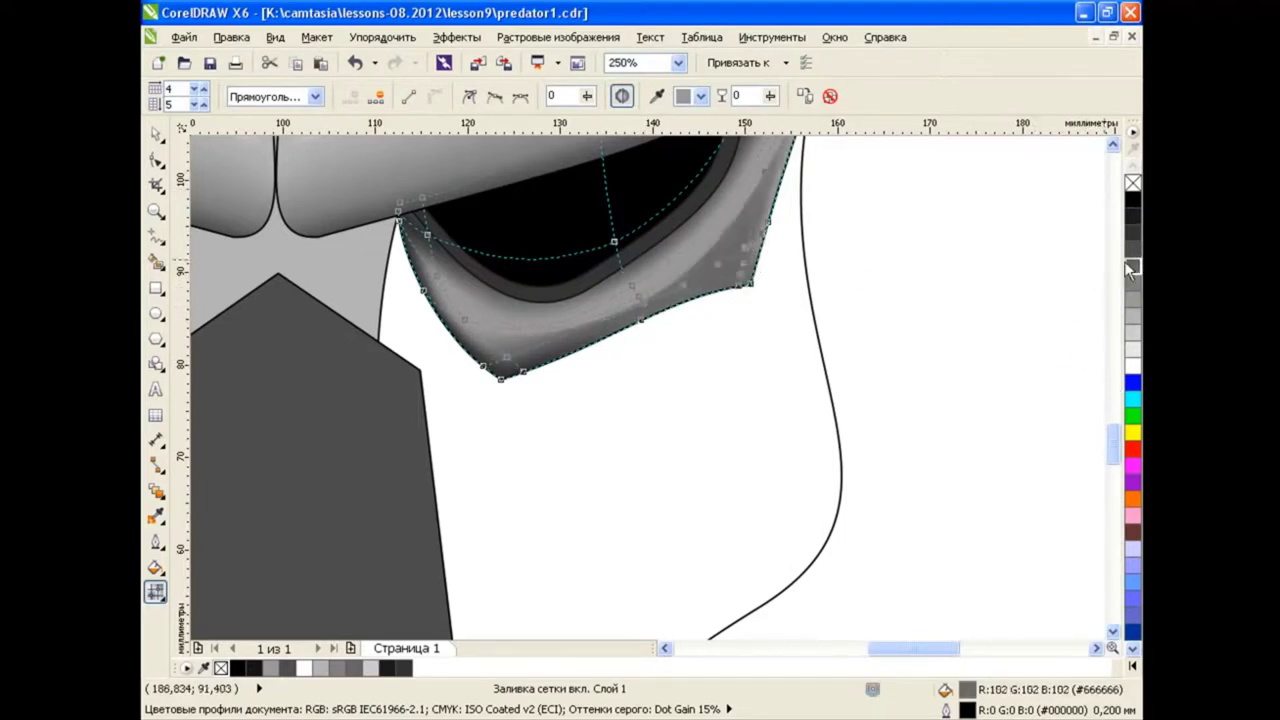
pyautogui.scroll(3, 1090, 390)
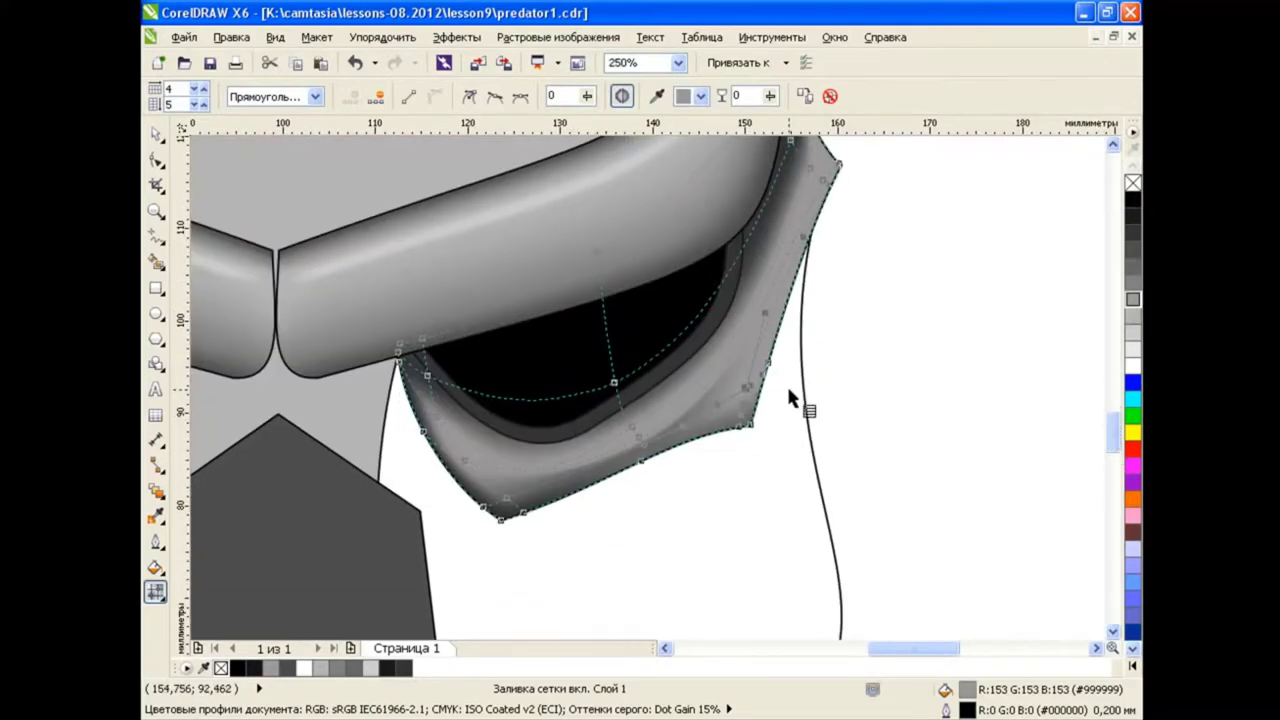
pyautogui.press('space')
pyautogui.hotkey('ctrl', 'z')
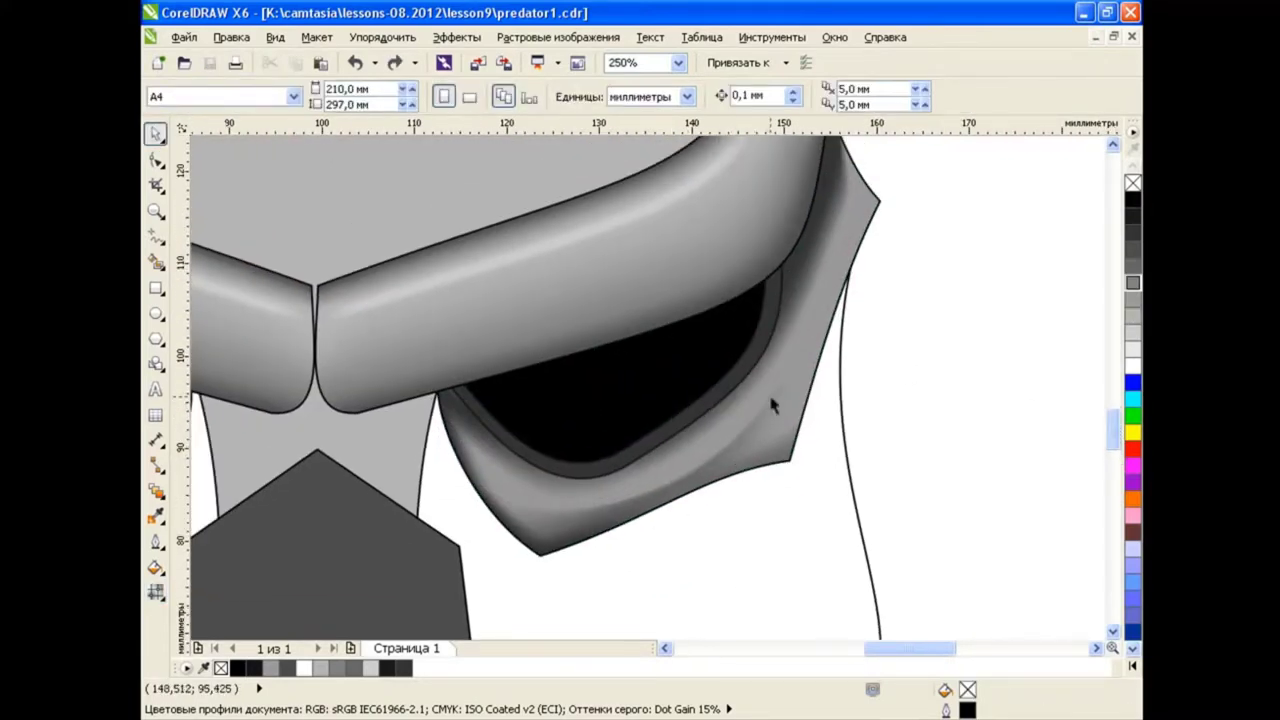
# Recolour the plate's outer corner mesh node grey
pyautogui.press('m')
pyautogui.click(777, 448)
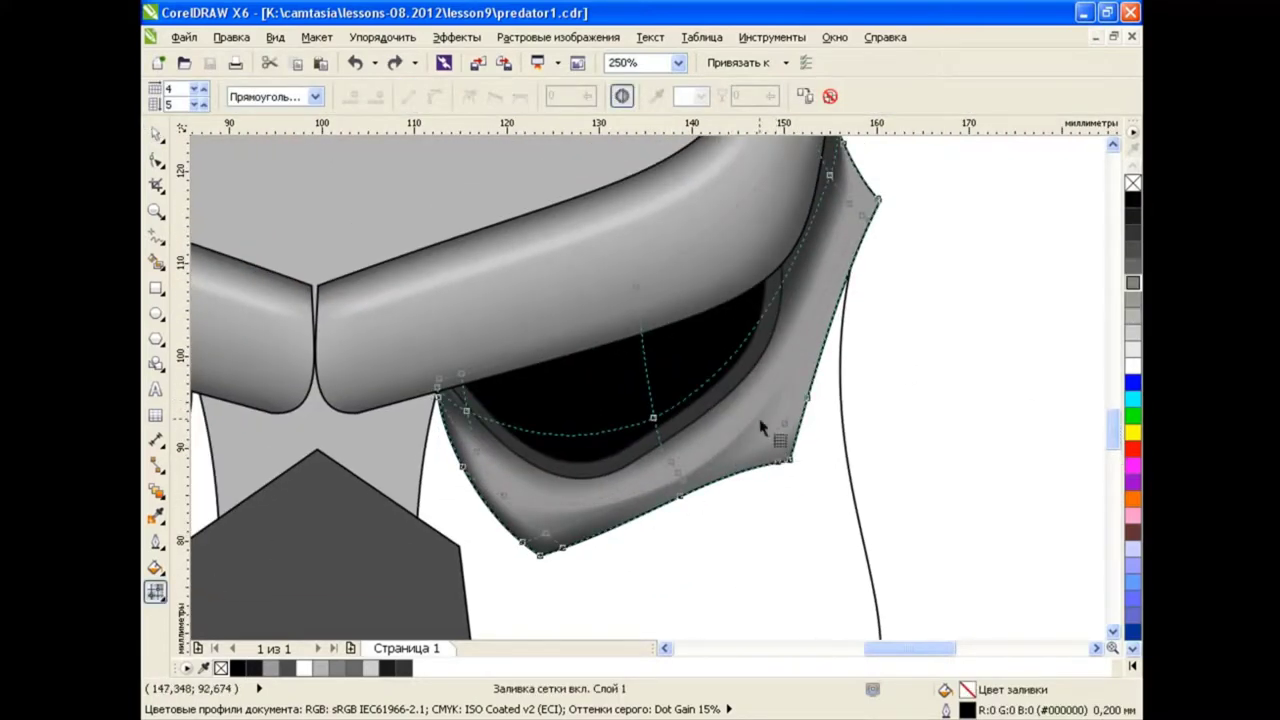
pyautogui.click(866, 221)
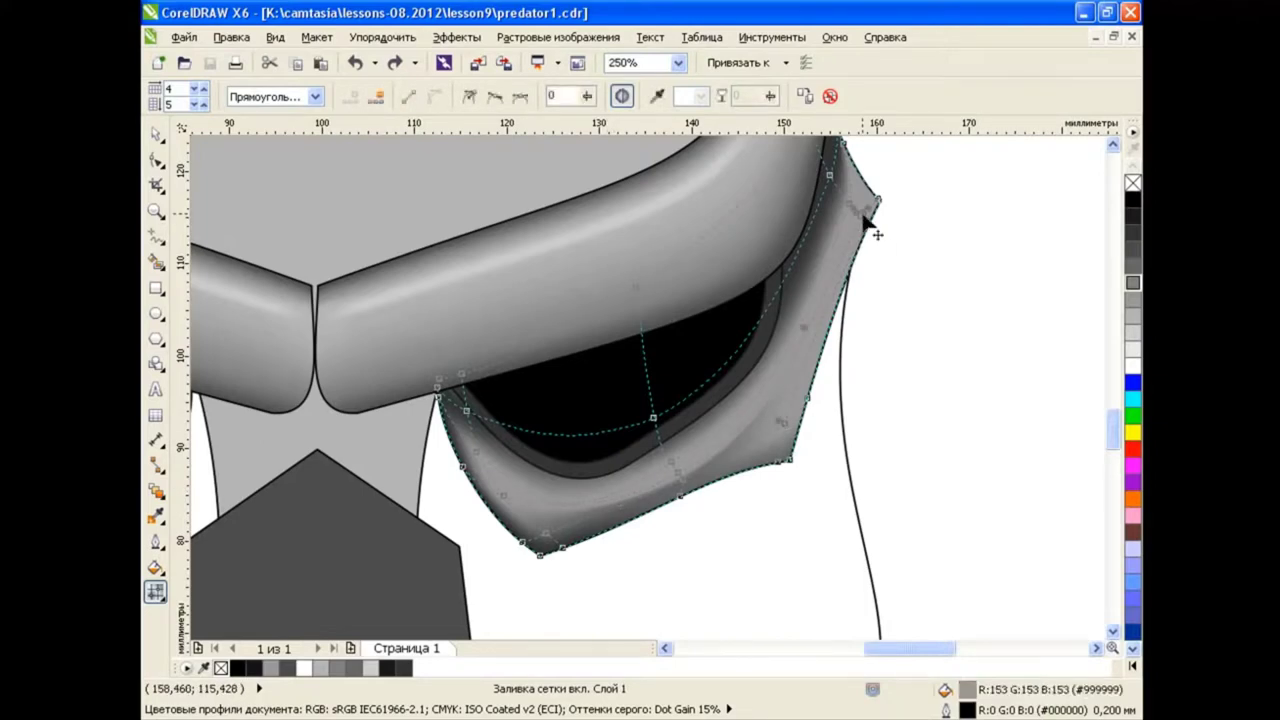
pyautogui.click(1134, 285)
pyautogui.scroll(1, 1088, 380)
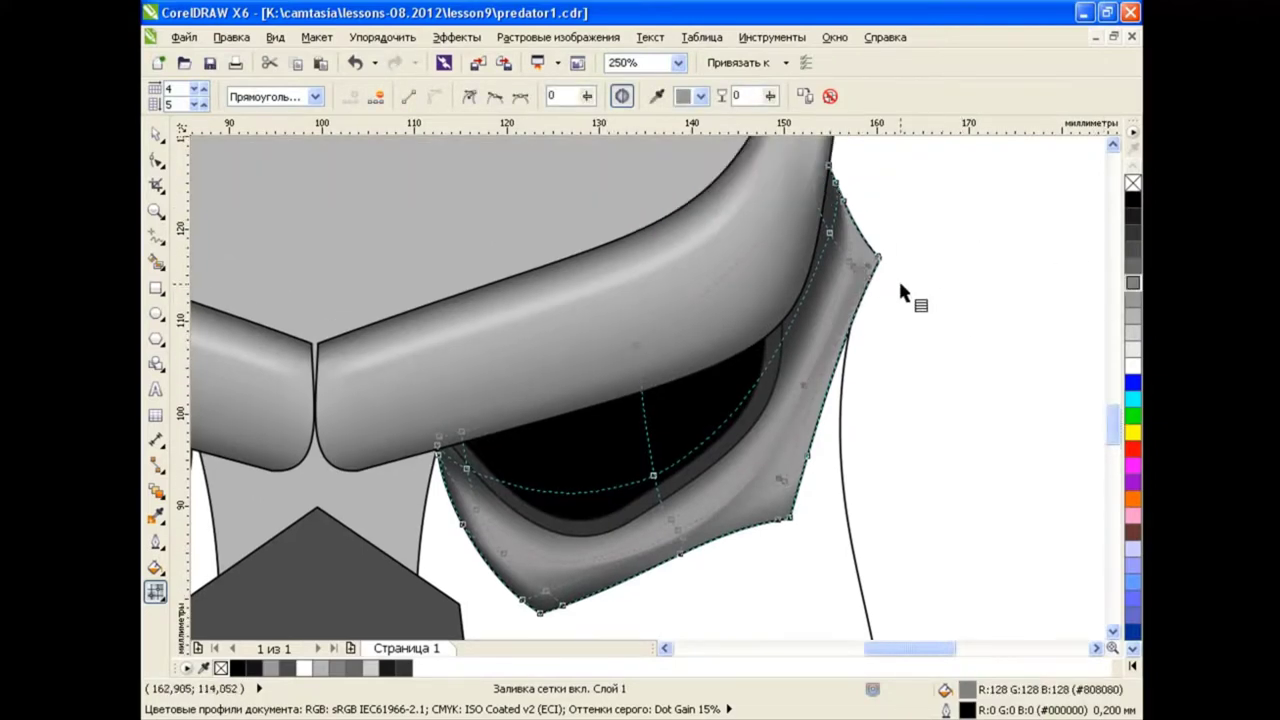
pyautogui.scroll(1, 872, 328)
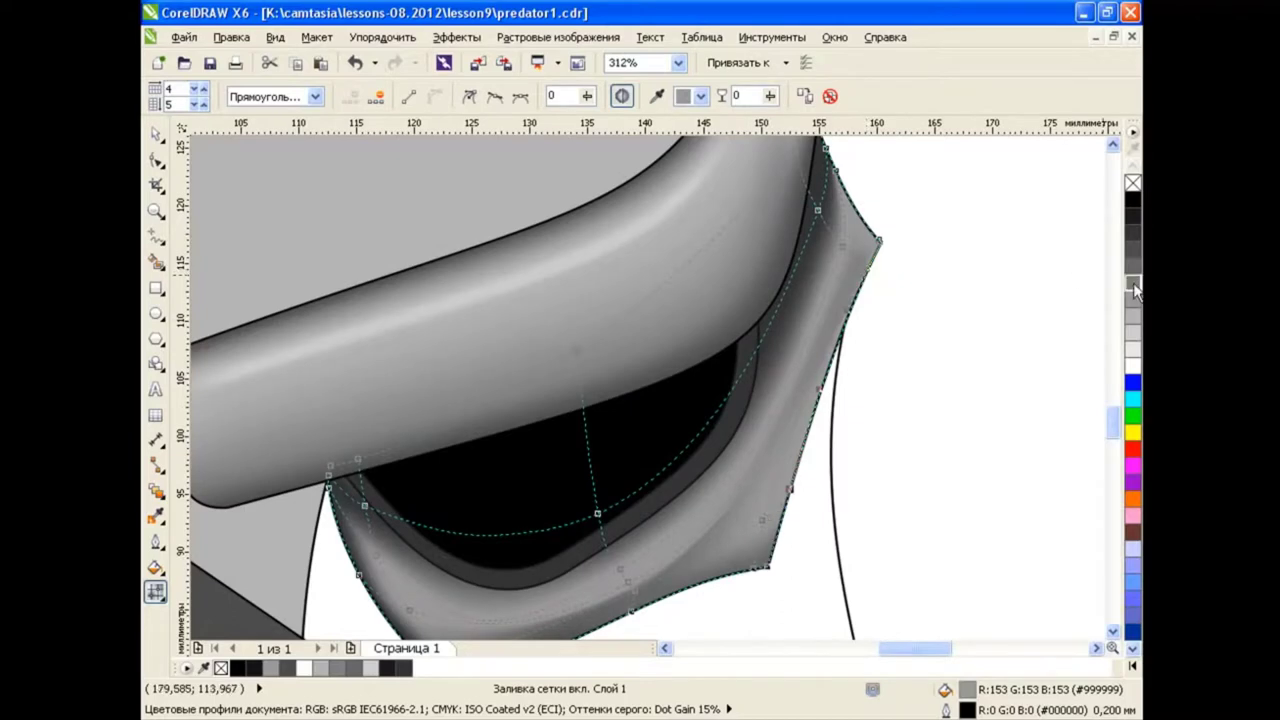
pyautogui.click(155, 133)
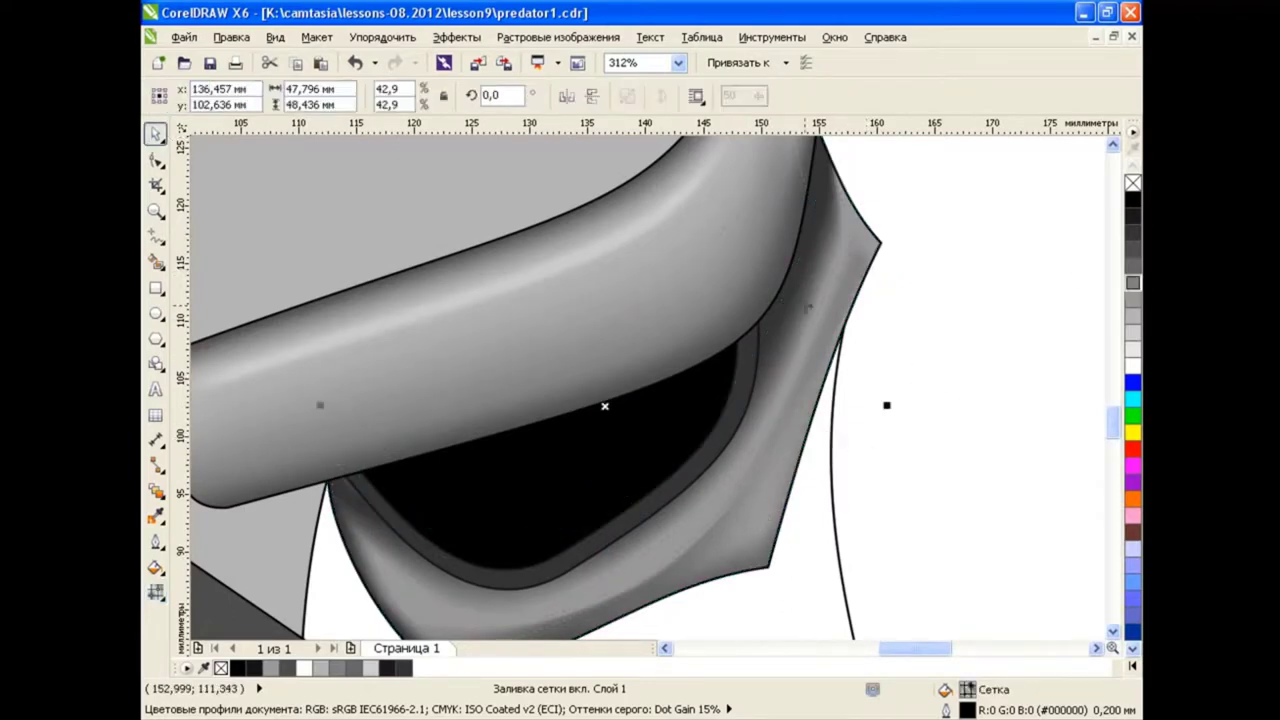
# Undo the latest shading change and look over the mask and brow pieces
pyautogui.click(355, 62)
pyautogui.click(908, 408)
pyautogui.moveTo(918, 648); pyautogui.dragTo(903, 646)
pyautogui.scroll(1, 1112, 432)
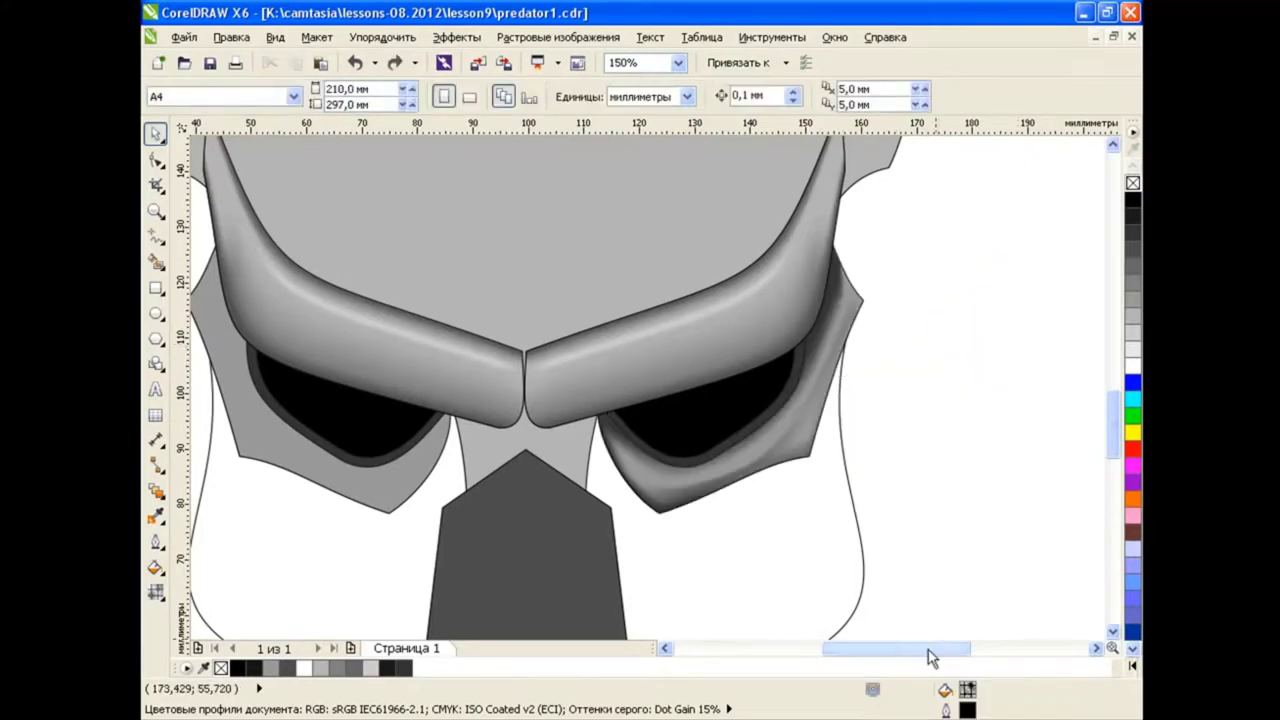
pyautogui.moveTo(930, 655); pyautogui.dragTo(908, 655)
pyautogui.click(971, 340)
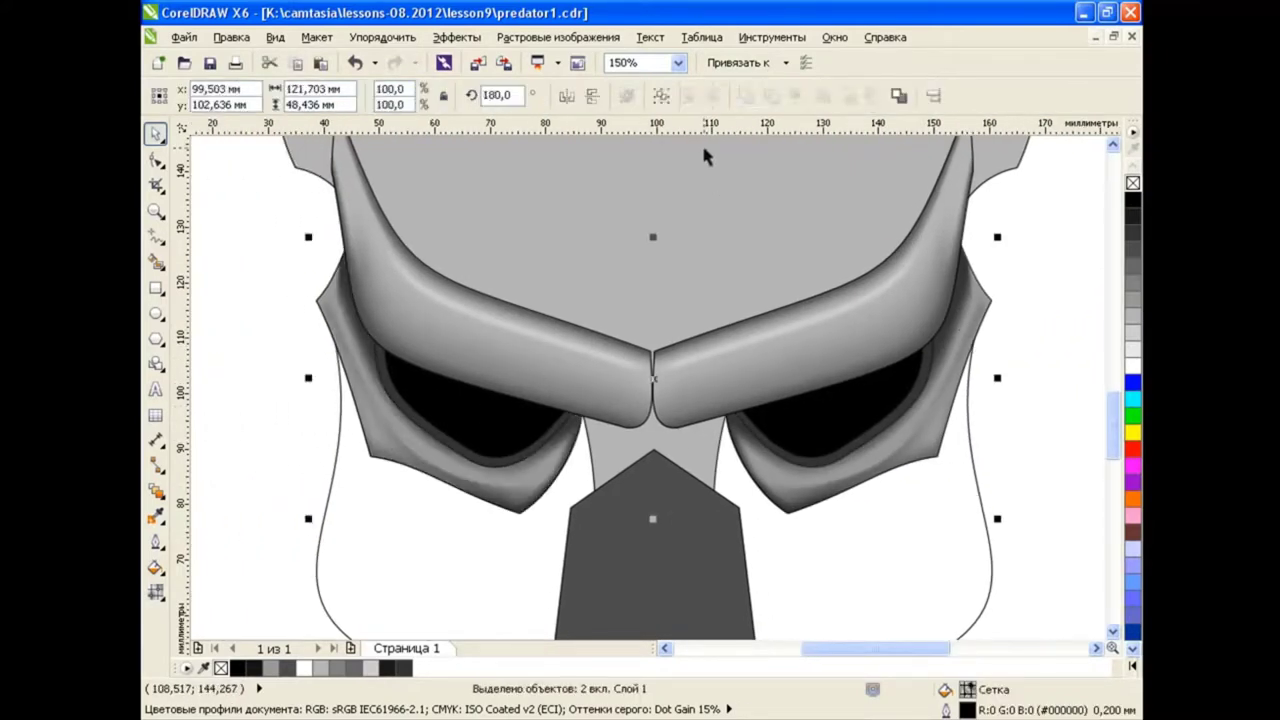
pyautogui.click(1061, 388)
pyautogui.scroll(-2, 843, 394)
# Zoom to 125% and apply a Mesh Fill to the white lower-right face panel
pyautogui.hscroll(1, 966, 621)
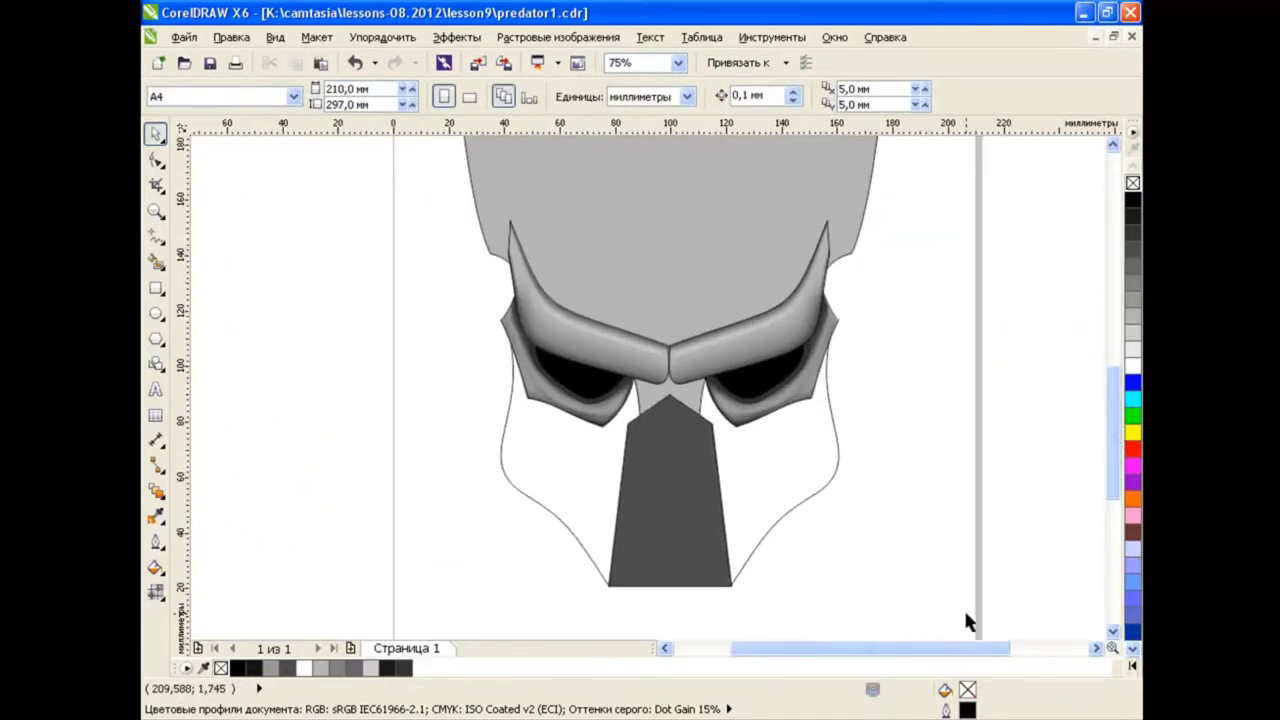
pyautogui.hscroll(1, 966, 621)
pyautogui.moveTo(674, 414); pyautogui.dragTo(590, 333)
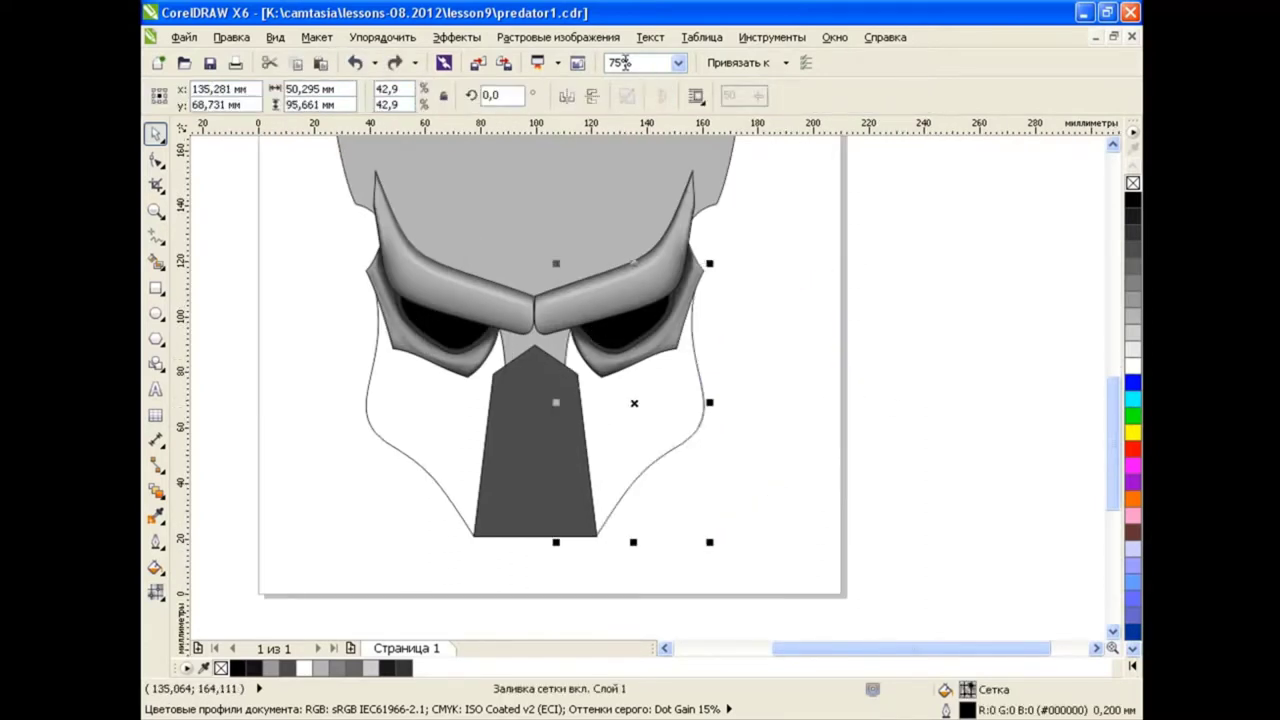
pyautogui.write('90')
pyautogui.press('Return')
pyautogui.write('120')
pyautogui.press('Return')
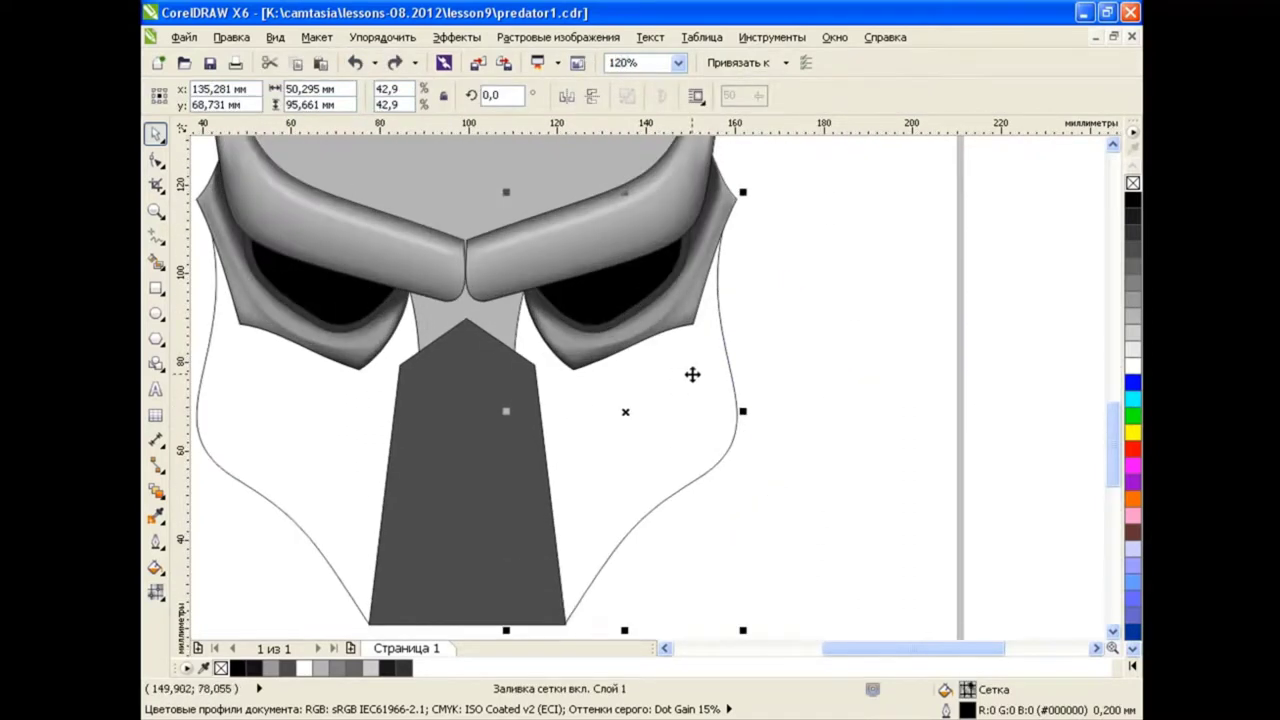
pyautogui.click(938, 411)
pyautogui.write('125')
pyautogui.press('Return')
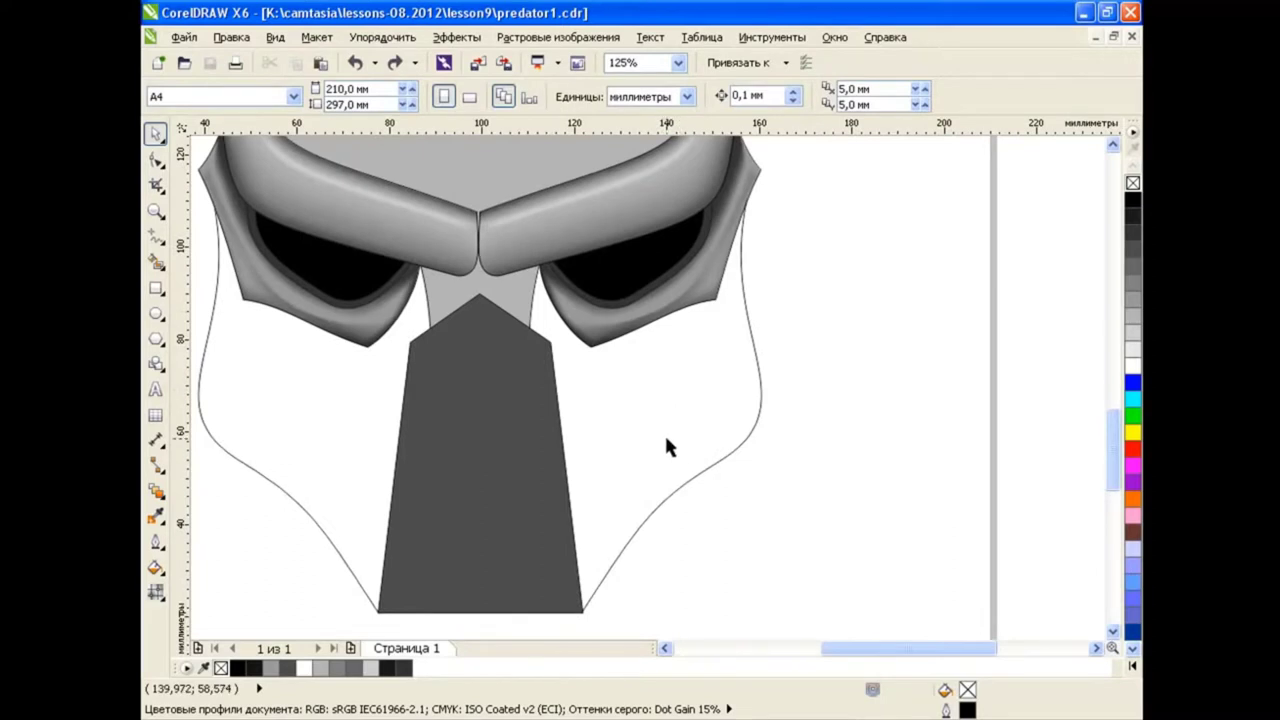
pyautogui.click(668, 447)
pyautogui.click(155, 593)
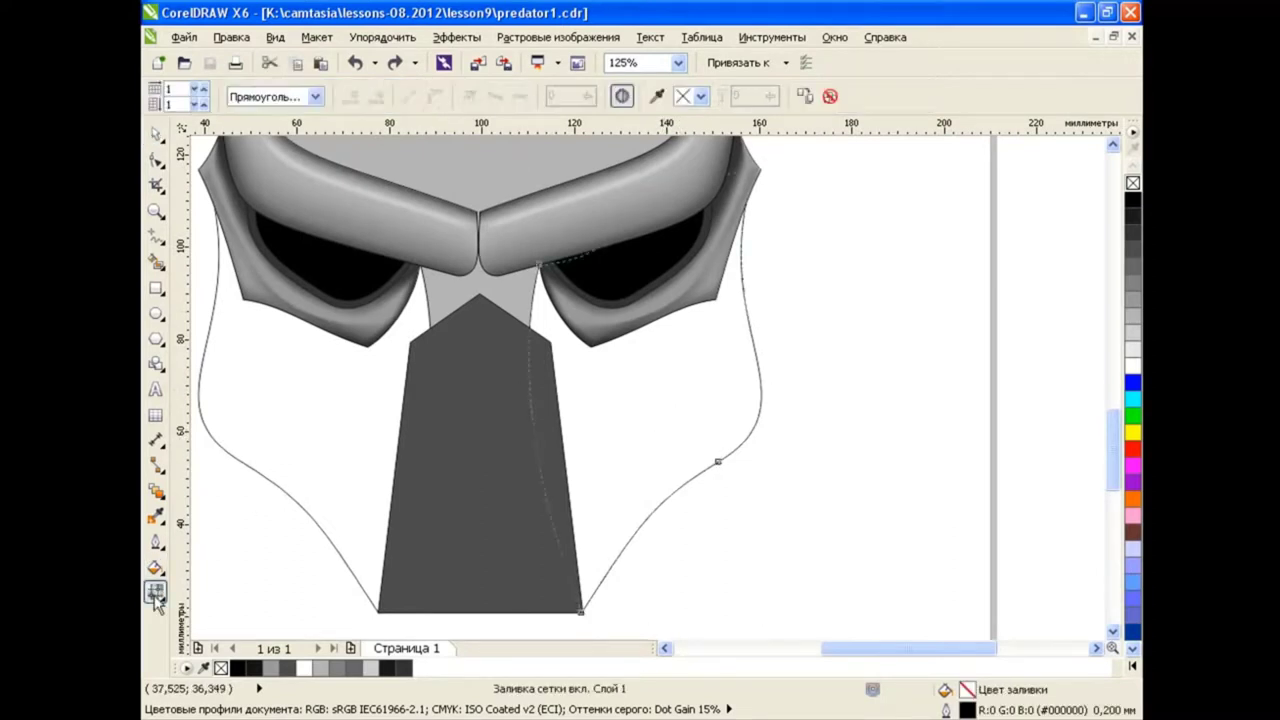
# Add a vertical mesh line to the cheek panel and curve it along the cheek
pyautogui.doubleClick(601, 579)
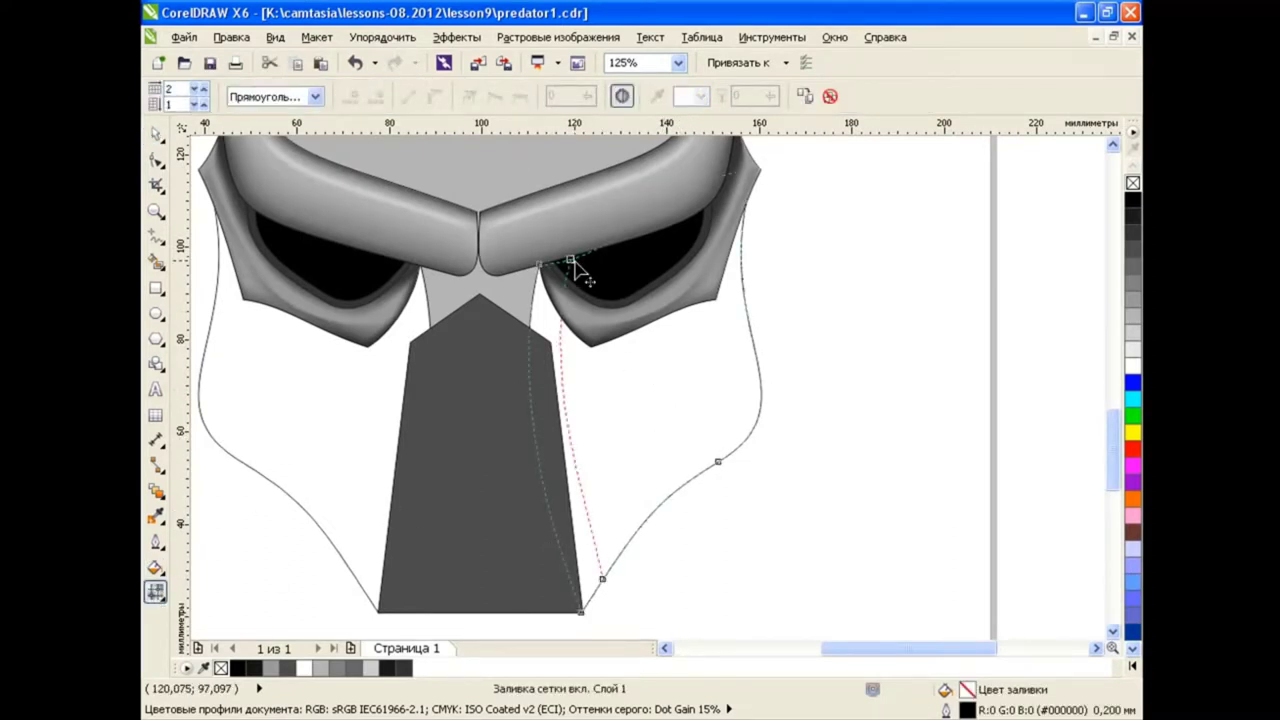
pyautogui.scroll(2, 757, 180)
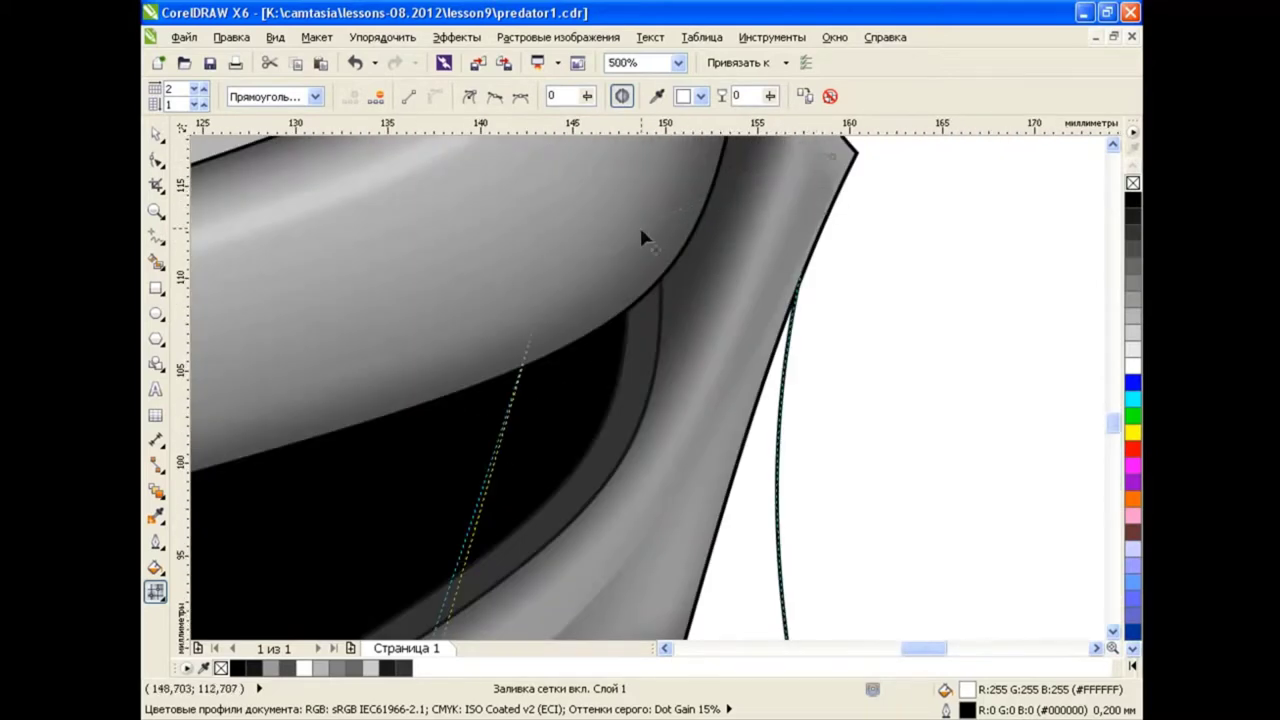
pyautogui.scroll(-2, 712, 205)
pyautogui.click(713, 210)
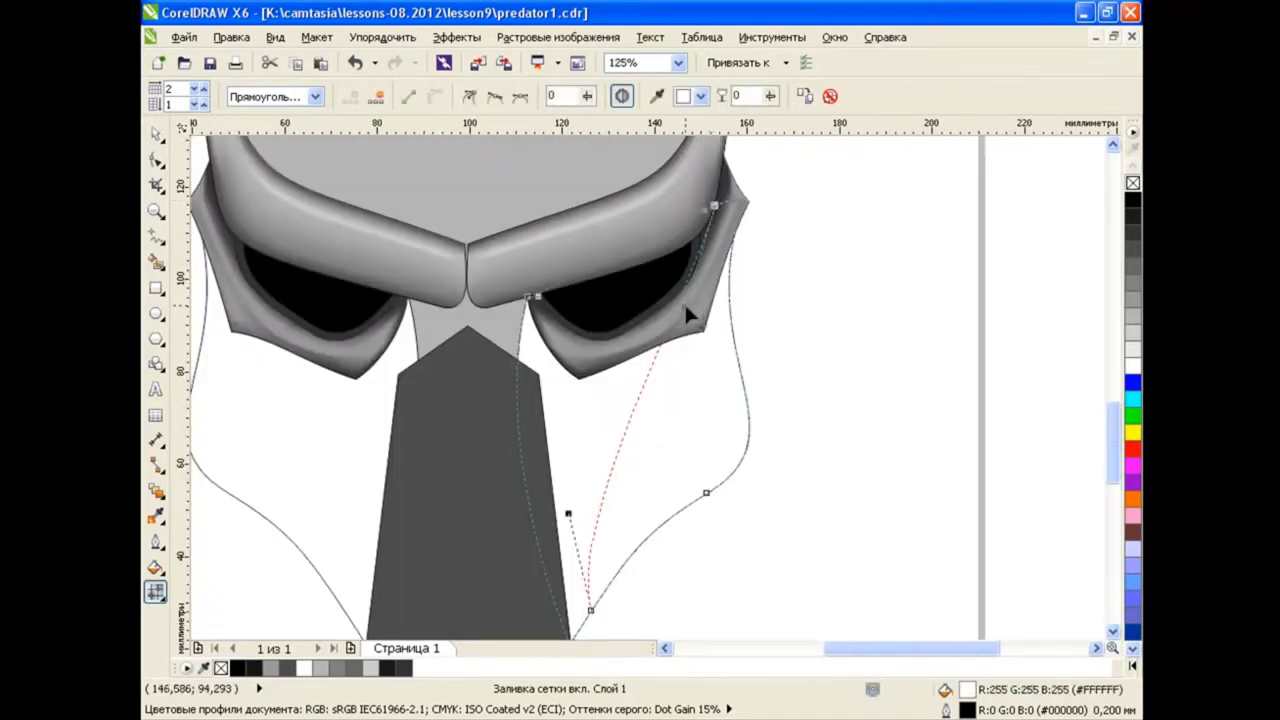
pyautogui.moveTo(720, 412); pyautogui.dragTo(740, 471)
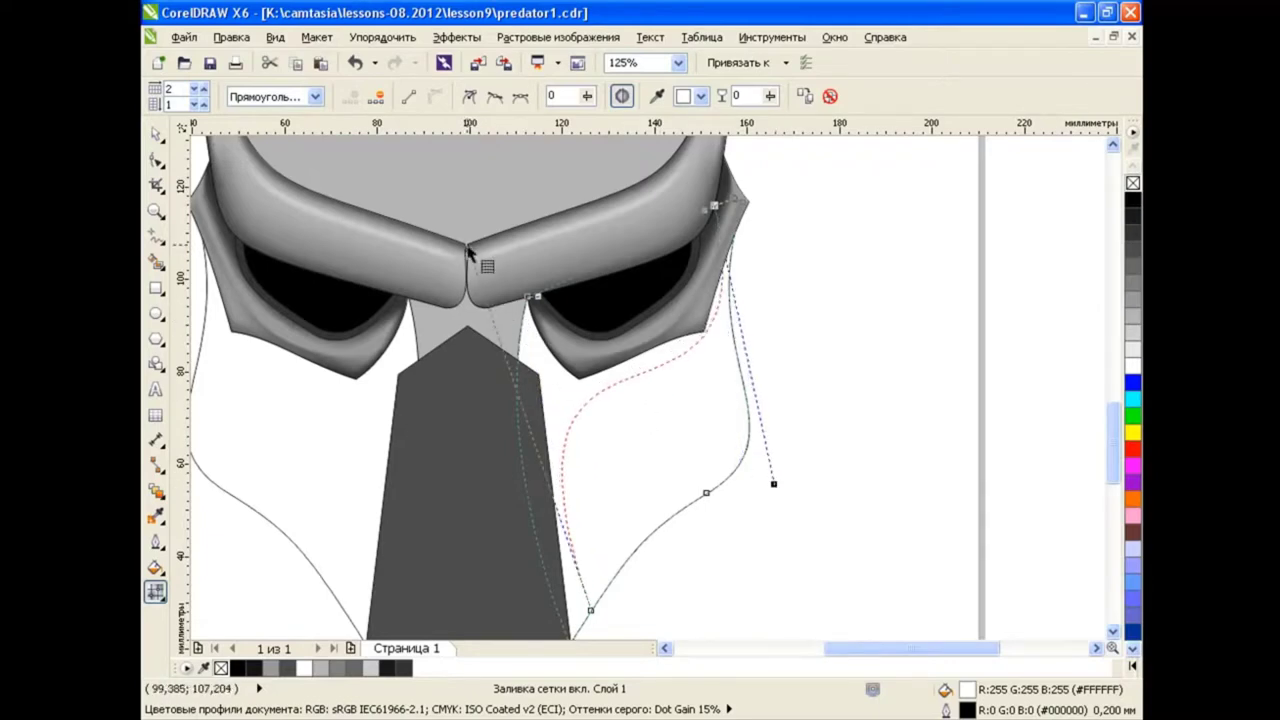
pyautogui.click(490, 268)
pyautogui.click(591, 611)
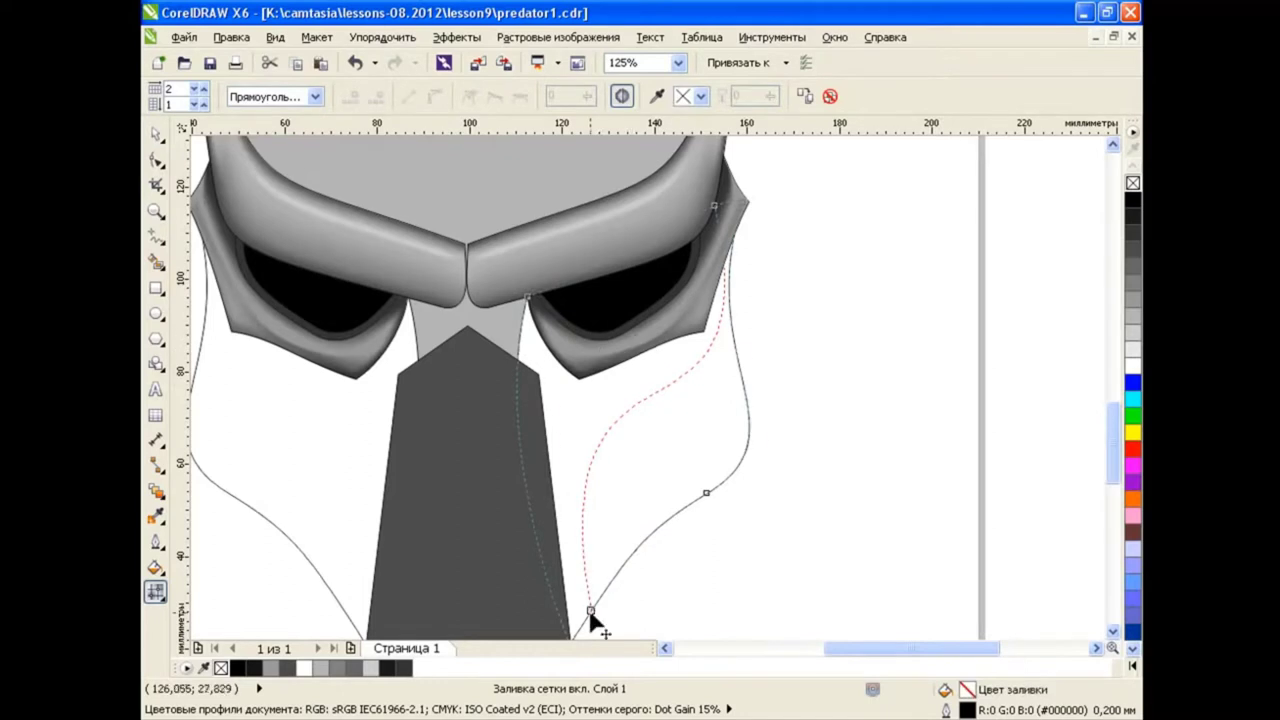
pyautogui.moveTo(591, 611)
pyautogui.mouseDown()
pyautogui.moveTo(640, 567)
pyautogui.moveTo(608, 586)
pyautogui.mouseUp()
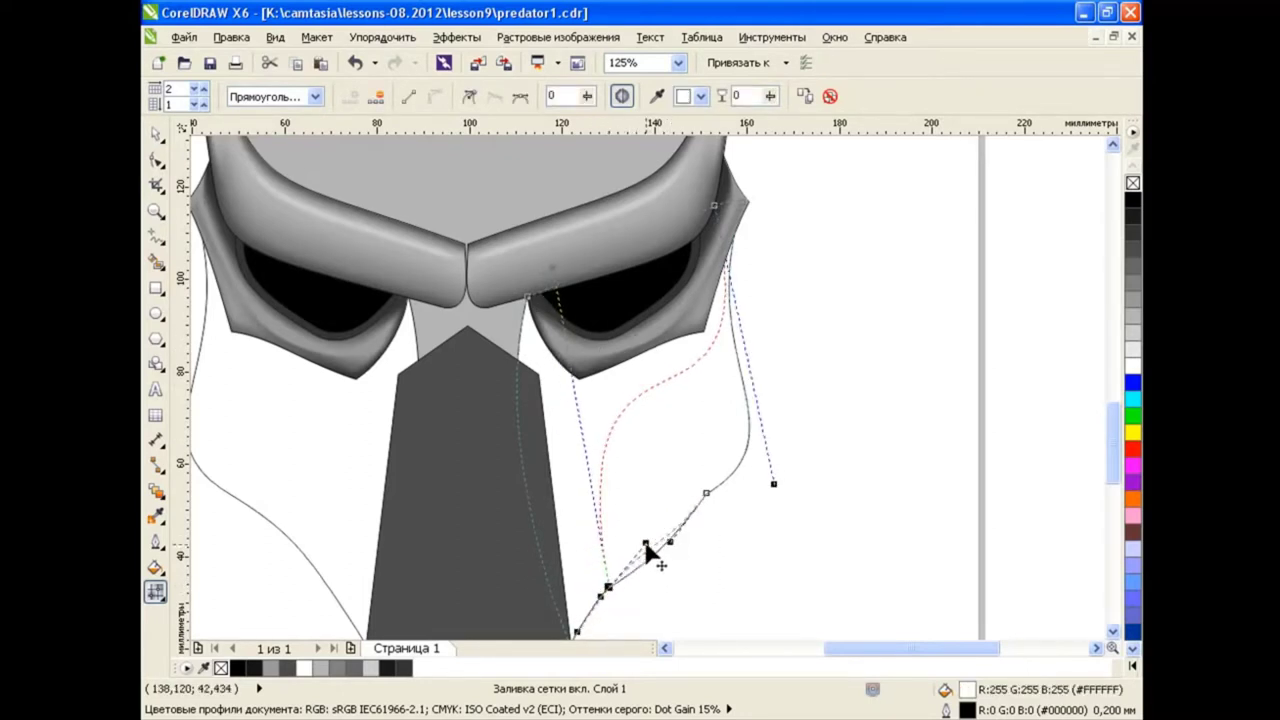
pyautogui.scroll(-2, 673, 490)
pyautogui.scroll(2, 671, 480)
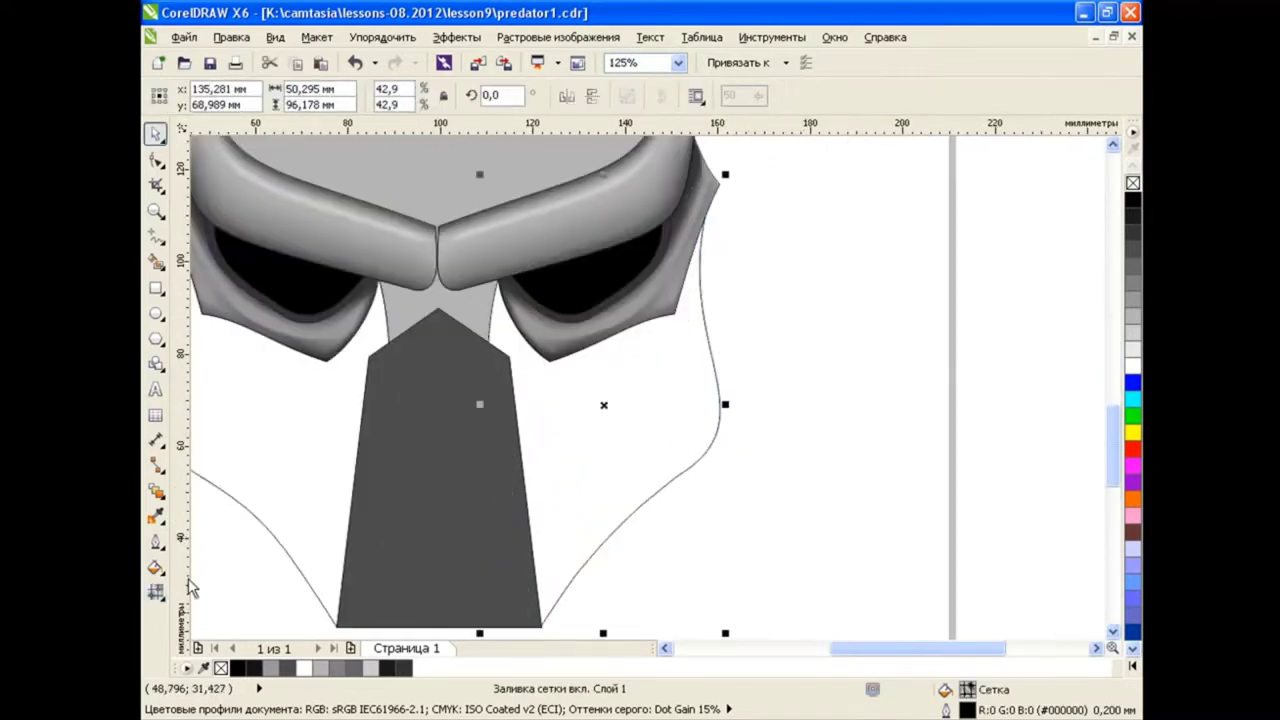
pyautogui.moveTo(752, 470); pyautogui.dragTo(736, 468)
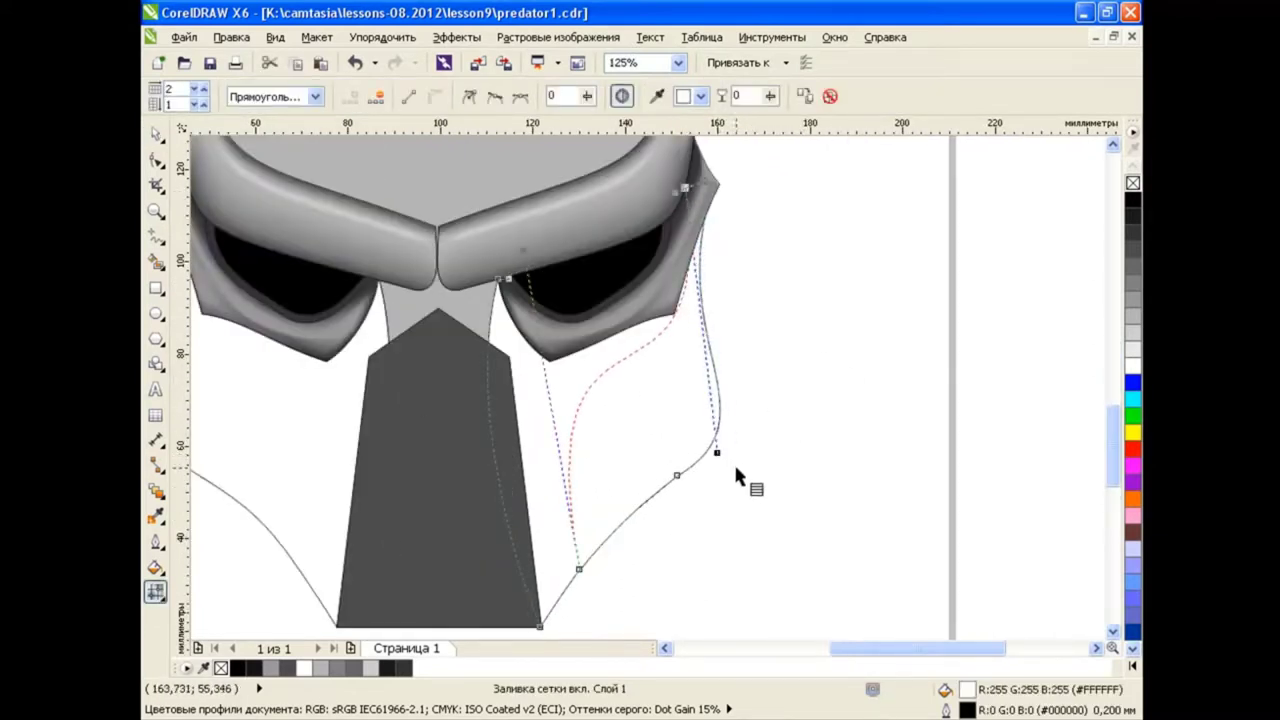
# Sketch freehand guide curves and hatching strokes over the right cheek and nose edge
pyautogui.click(155, 233)
pyautogui.click(200, 237)
pyautogui.moveTo(493, 298); pyautogui.dragTo(686, 245)
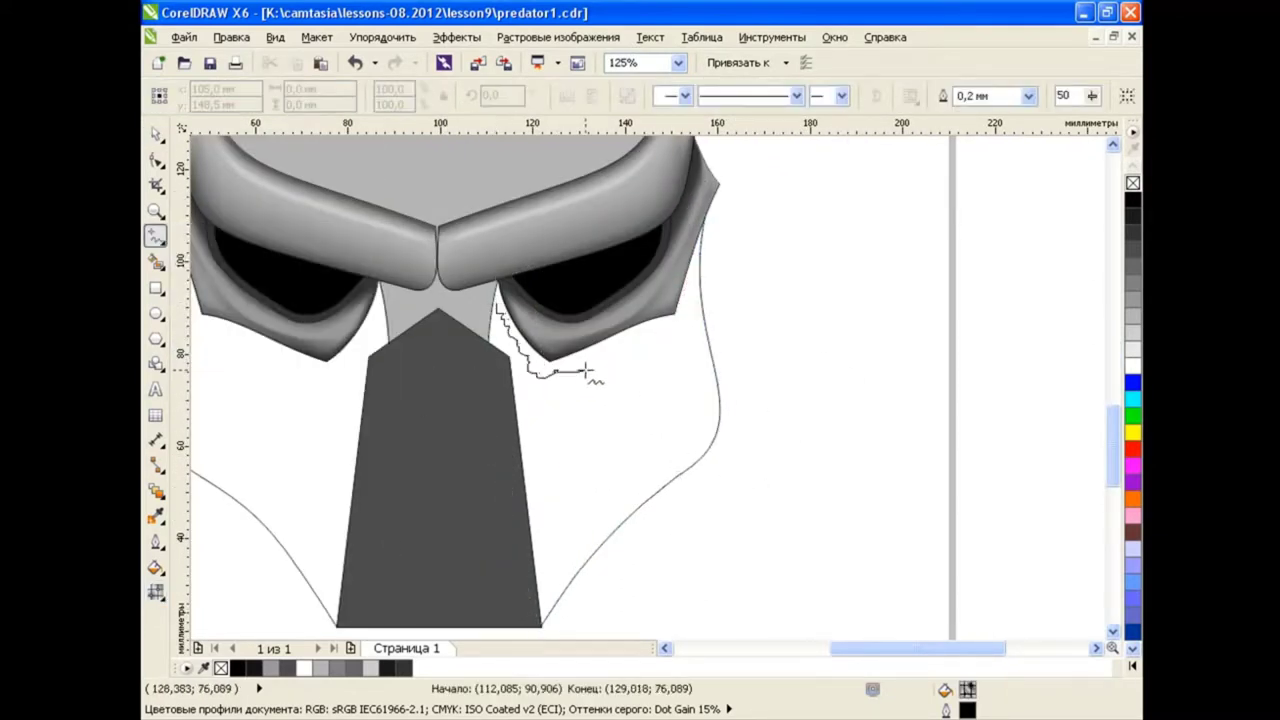
pyautogui.moveTo(512, 362); pyautogui.dragTo(540, 400)
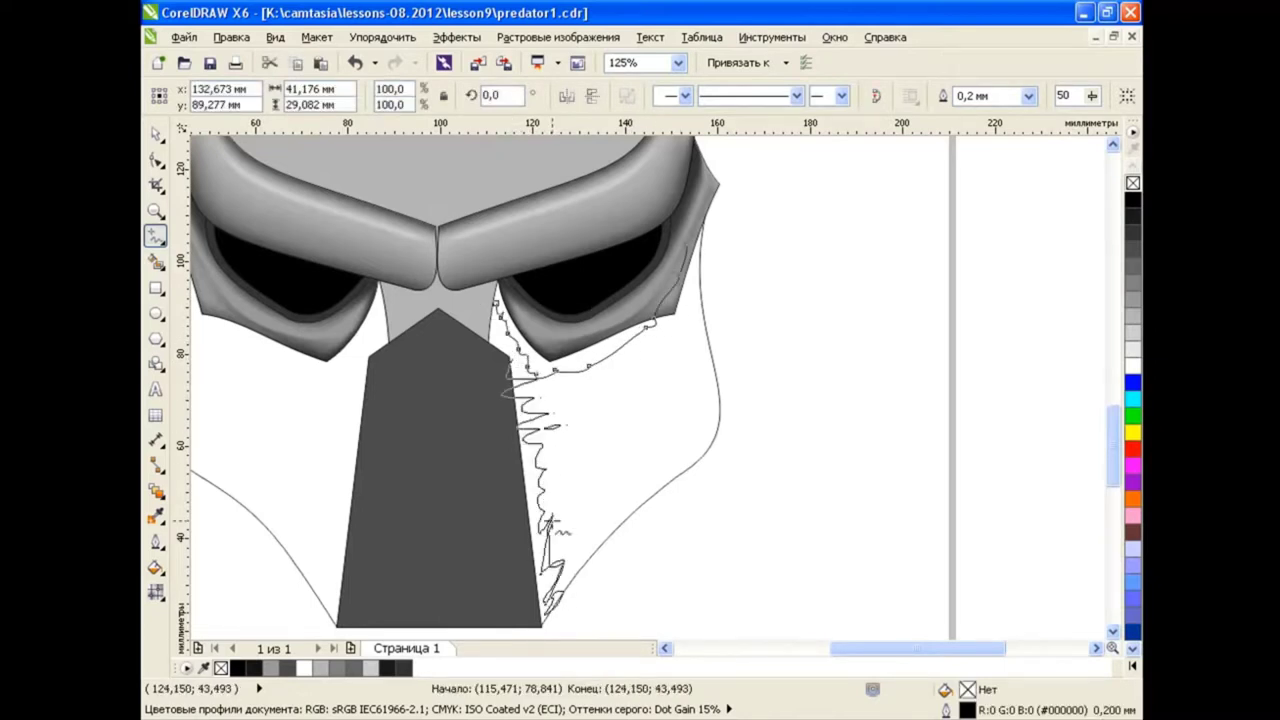
pyautogui.moveTo(568, 585); pyautogui.dragTo(752, 275)
pyautogui.moveTo(645, 342); pyautogui.dragTo(741, 379)
pyautogui.moveTo(626, 379); pyautogui.dragTo(721, 414)
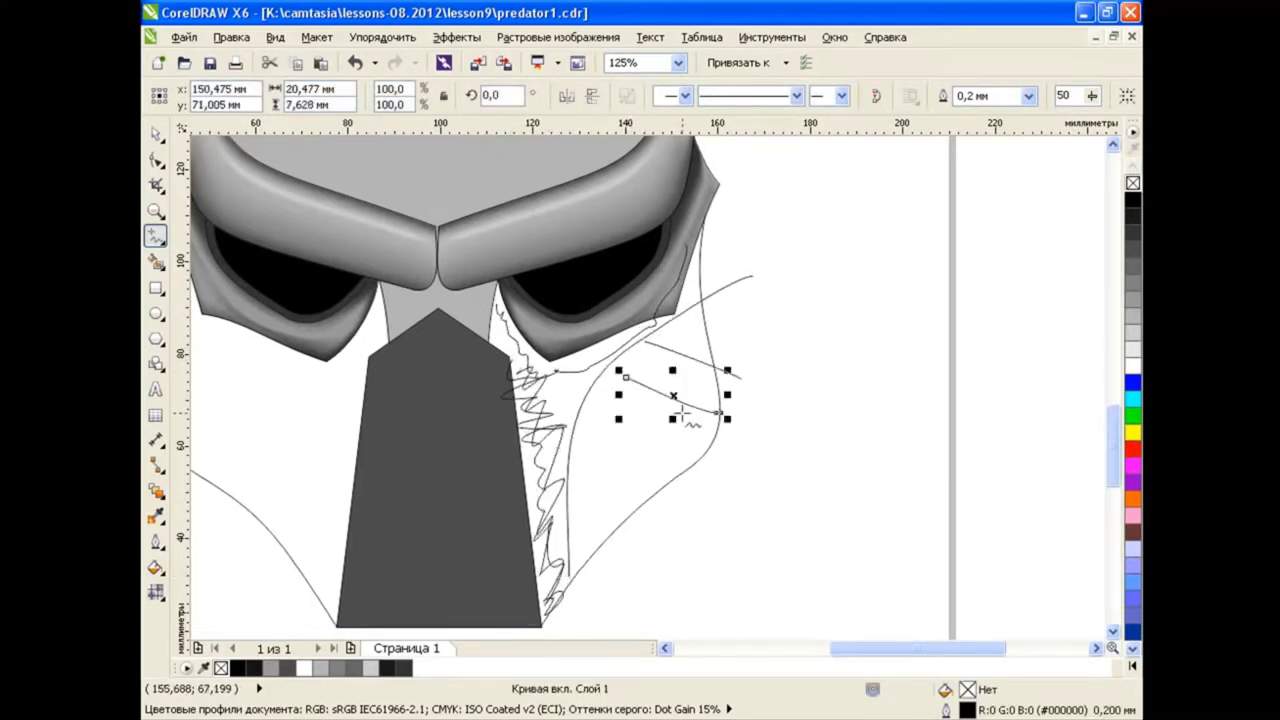
pyautogui.moveTo(608, 414); pyautogui.dragTo(716, 444)
pyautogui.moveTo(598, 461); pyautogui.dragTo(673, 466)
pyautogui.moveTo(586, 496); pyautogui.dragTo(678, 526)
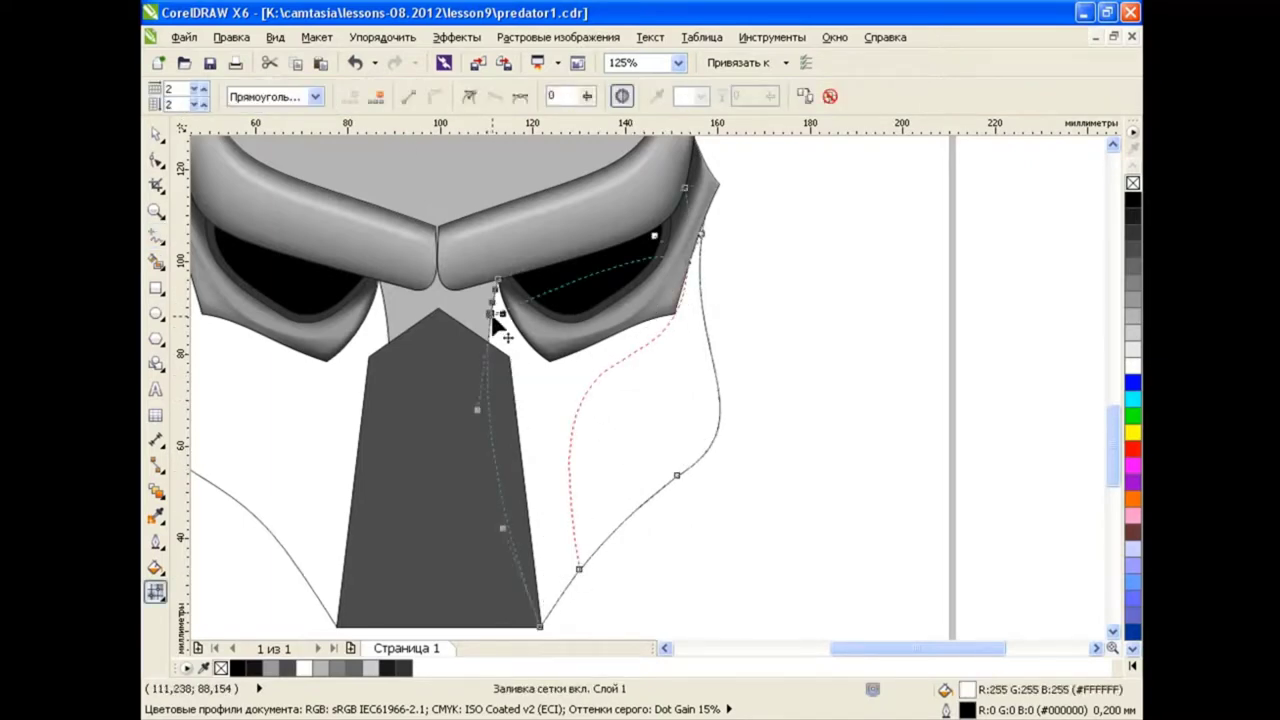
# Pull a cheek mesh node toward the lower cheek and bend the curve below the eye downward
pyautogui.scroll(1, 664, 268)
pyautogui.scroll(2, 748, 223)
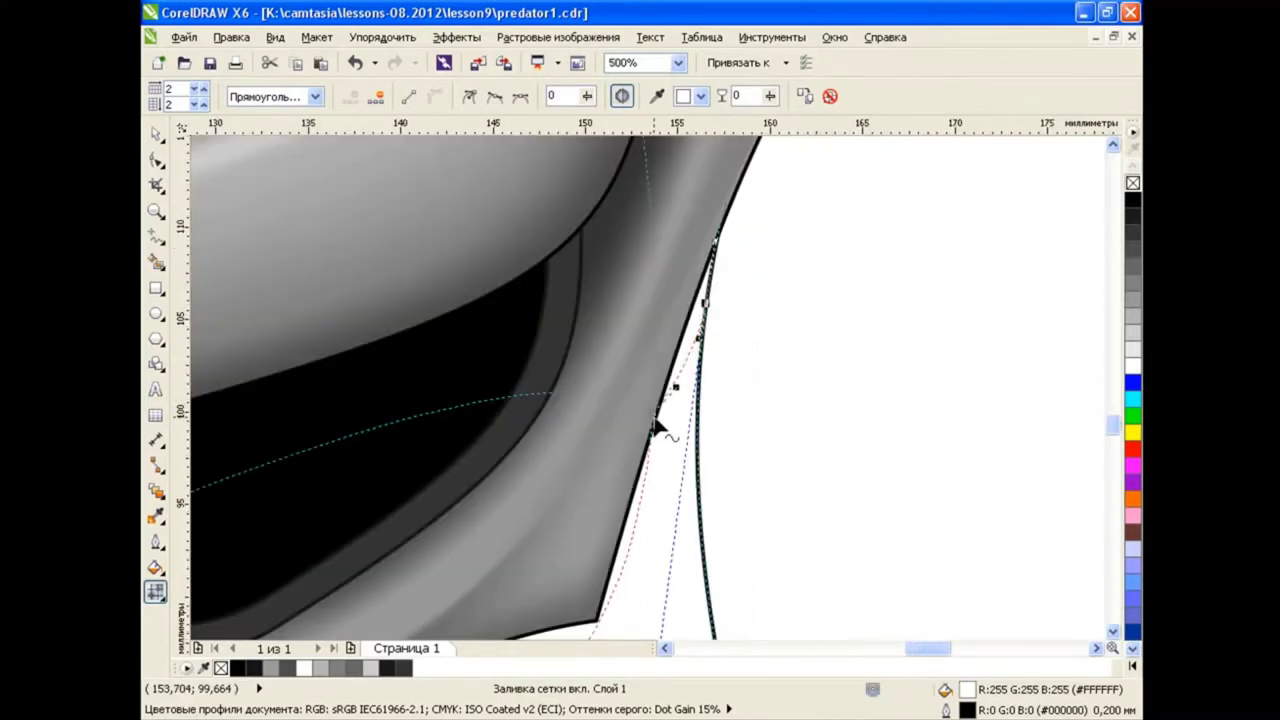
pyautogui.scroll(-1, 664, 410)
pyautogui.scroll(-2, 520, 480)
pyautogui.scroll(1, 476, 447)
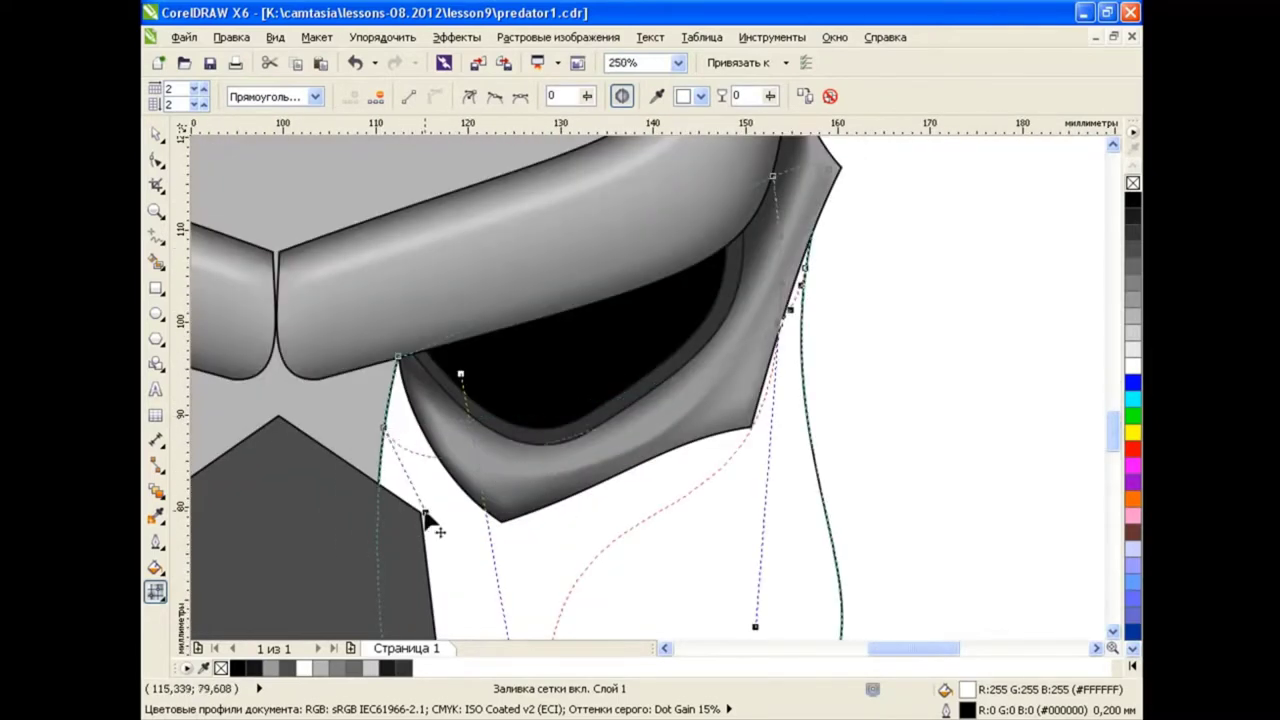
pyautogui.scroll(-1, 620, 480)
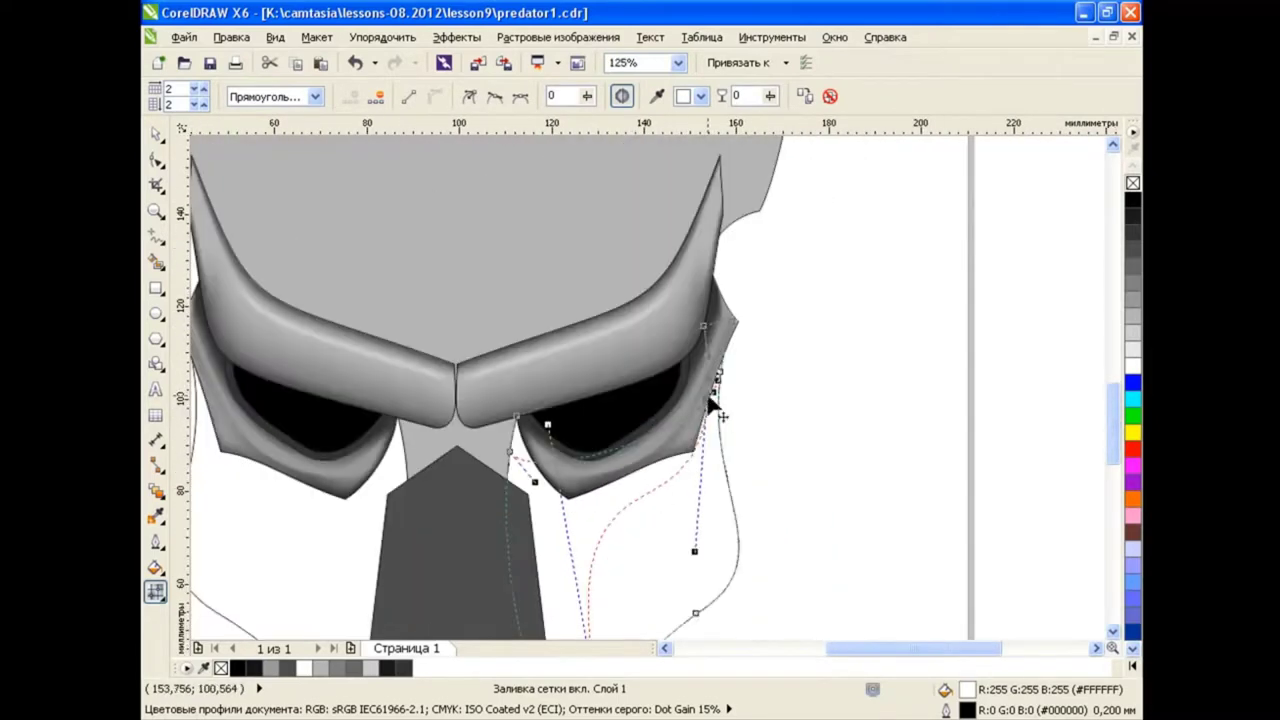
pyautogui.moveTo(708, 430); pyautogui.dragTo(620, 553)
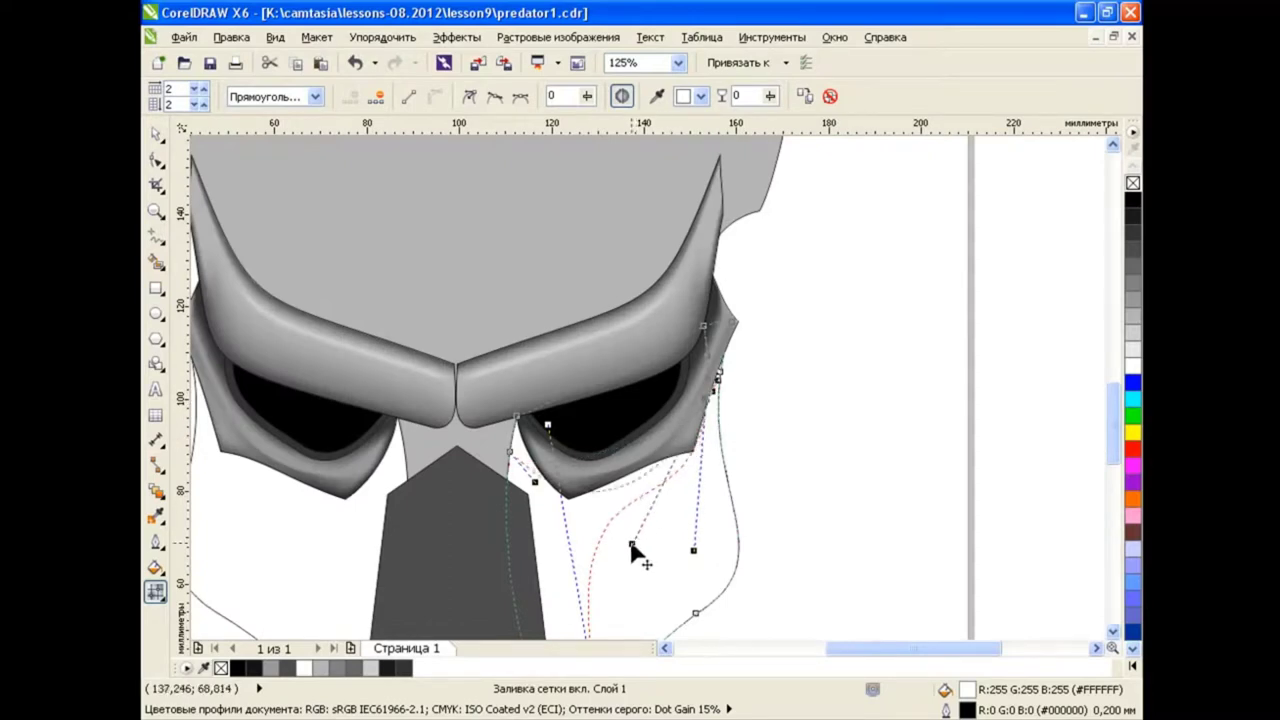
pyautogui.moveTo(547, 478); pyautogui.dragTo(553, 514)
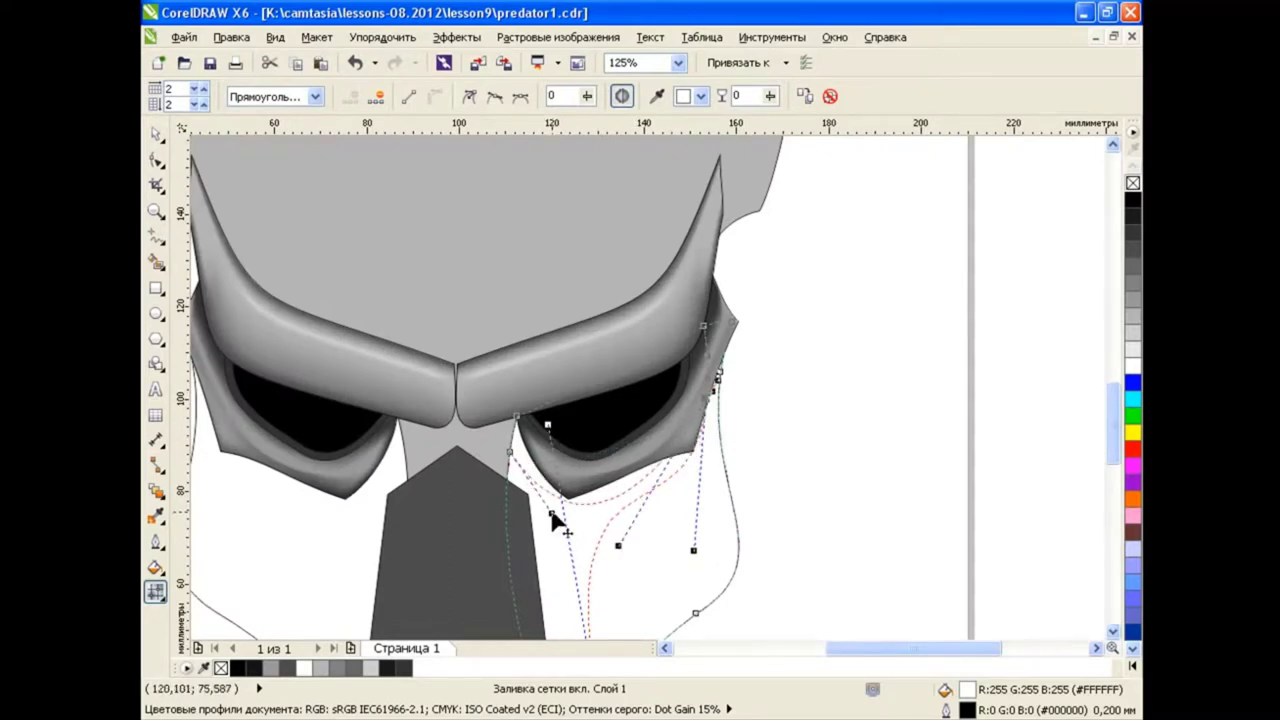
# Drag more cheek mesh nodes and handles to reshape the grid along the cheek
pyautogui.scroll(-3, 880, 410)
pyautogui.scroll(1, 648, 490)
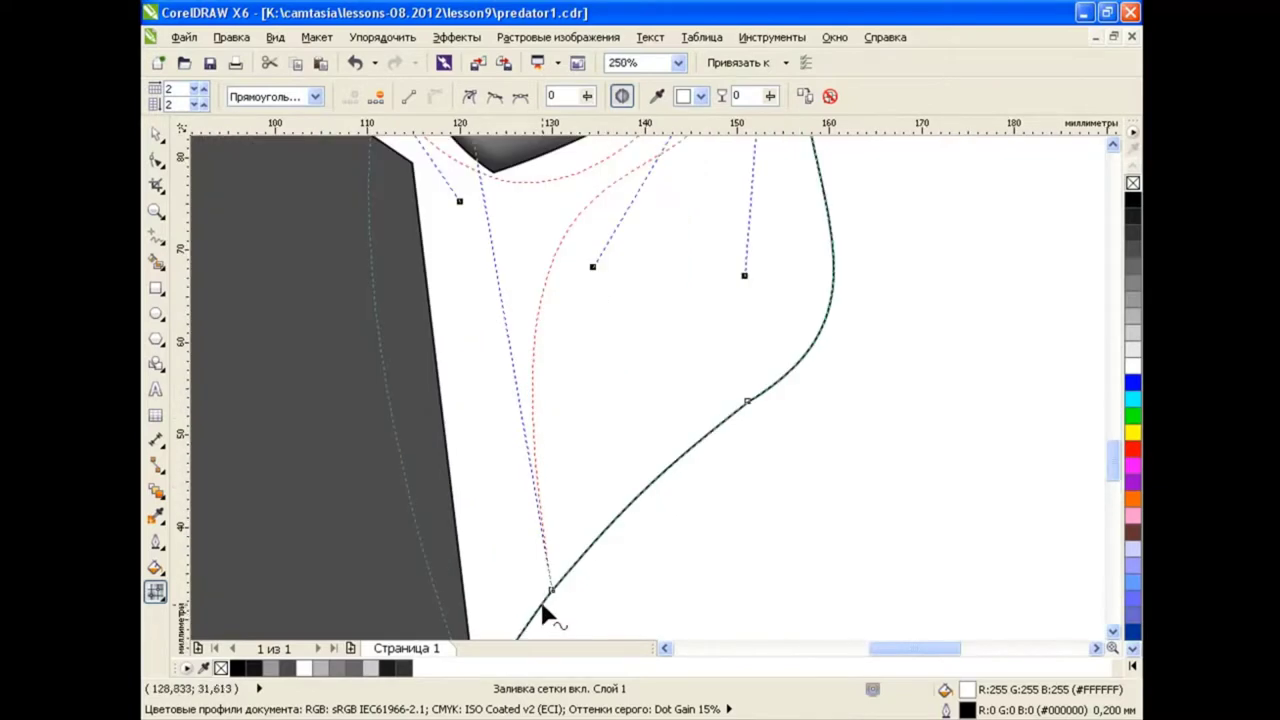
pyautogui.moveTo(540, 601); pyautogui.dragTo(646, 329)
pyautogui.scroll(3, 646, 329)
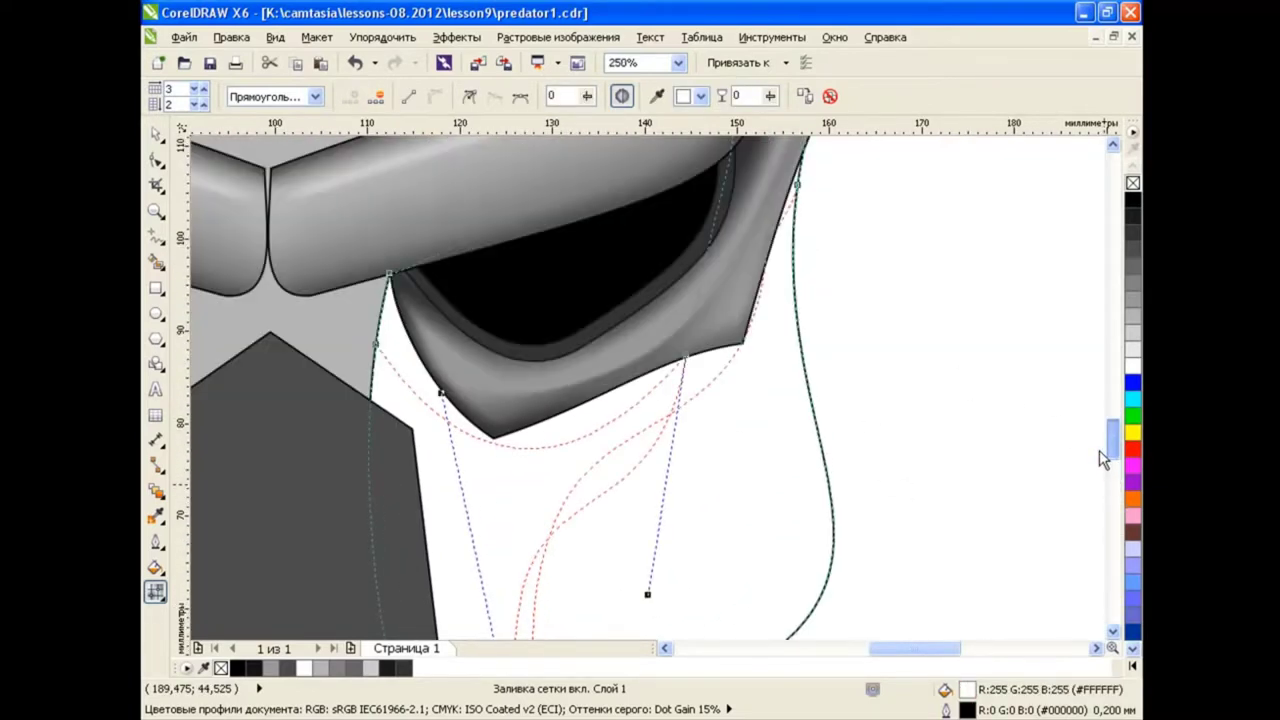
pyautogui.moveTo(645, 545)
pyautogui.mouseDown()
pyautogui.moveTo(602, 457)
pyautogui.moveTo(637, 450)
pyautogui.mouseUp()
pyautogui.moveTo(1113, 442); pyautogui.dragTo(1113, 450)
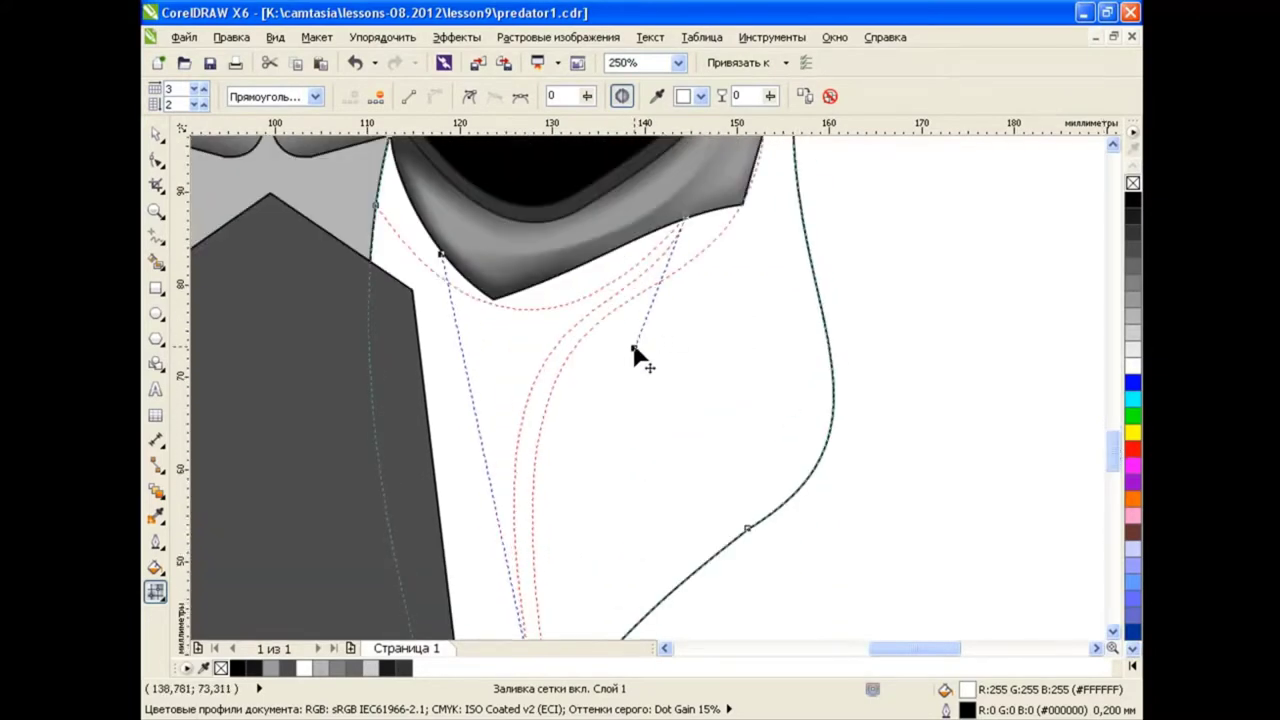
pyautogui.moveTo(1113, 452); pyautogui.dragTo(1110, 478)
# Add a mesh line across the lower cheek and move its nodes up the cheek edge
pyautogui.click(546, 434)
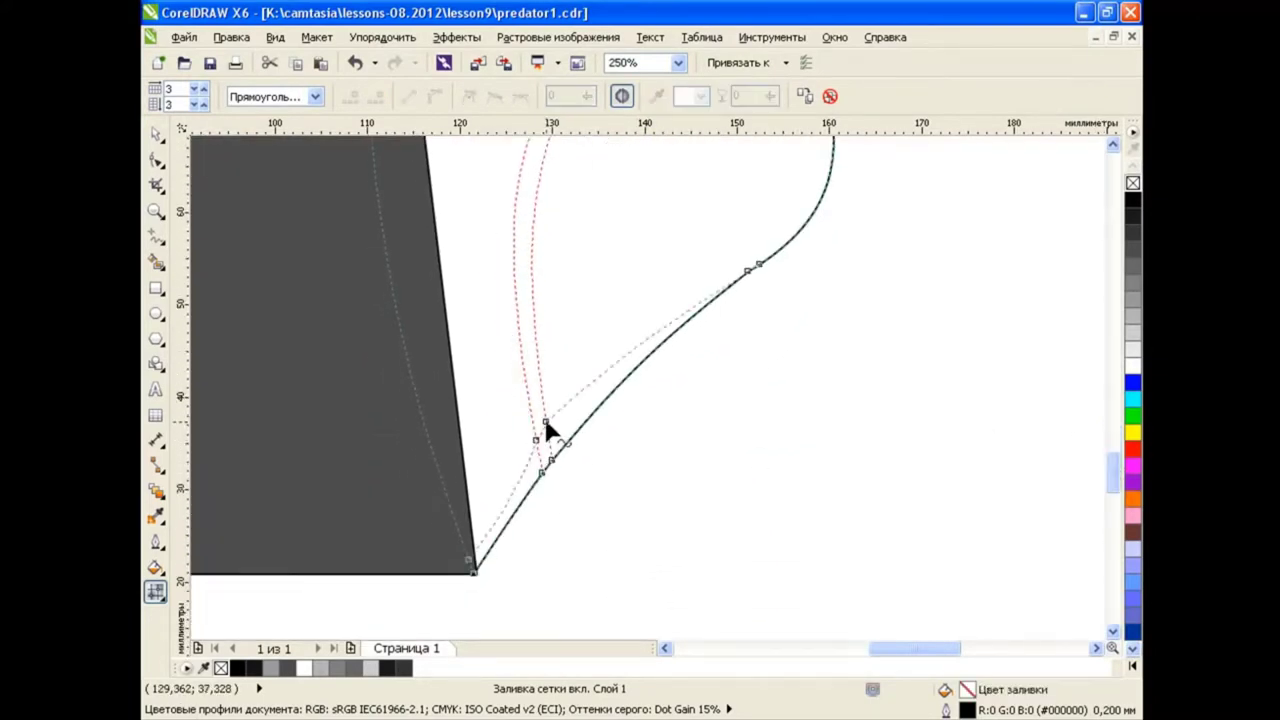
pyautogui.click(521, 490)
pyautogui.moveTo(521, 490); pyautogui.dragTo(543, 427)
pyautogui.moveTo(702, 316); pyautogui.dragTo(675, 298)
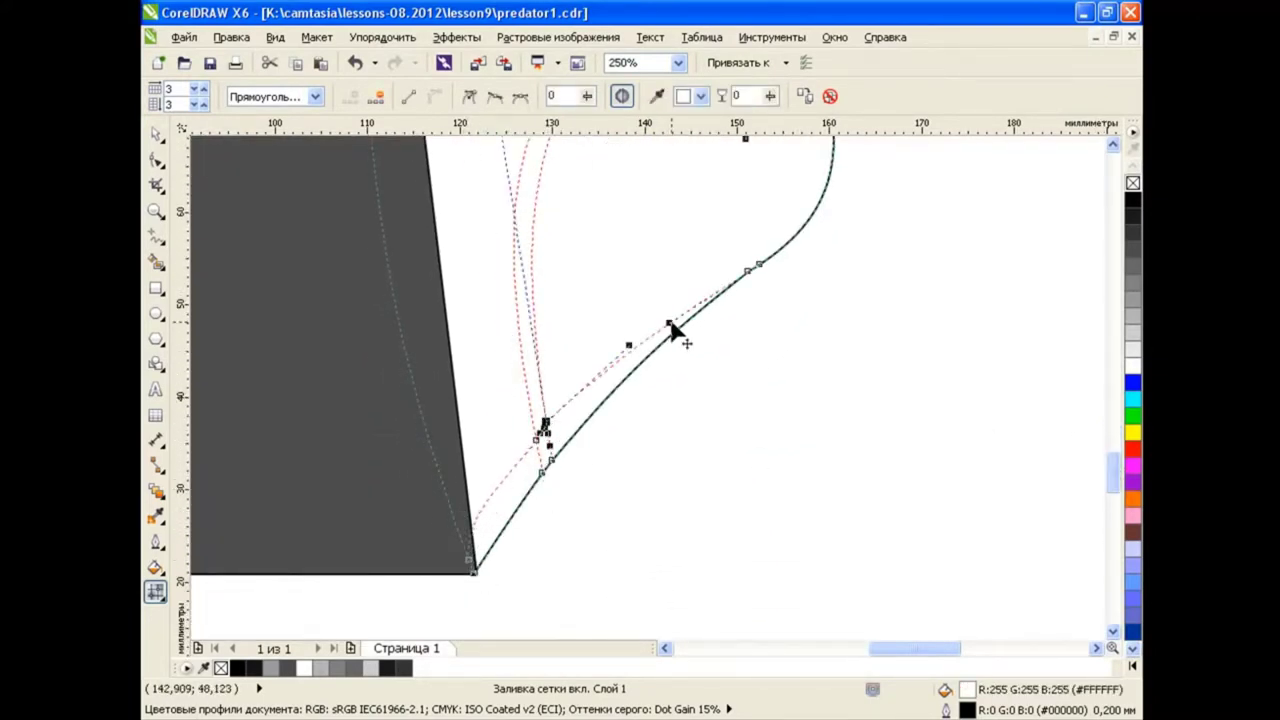
pyautogui.scroll(3, 788, 347)
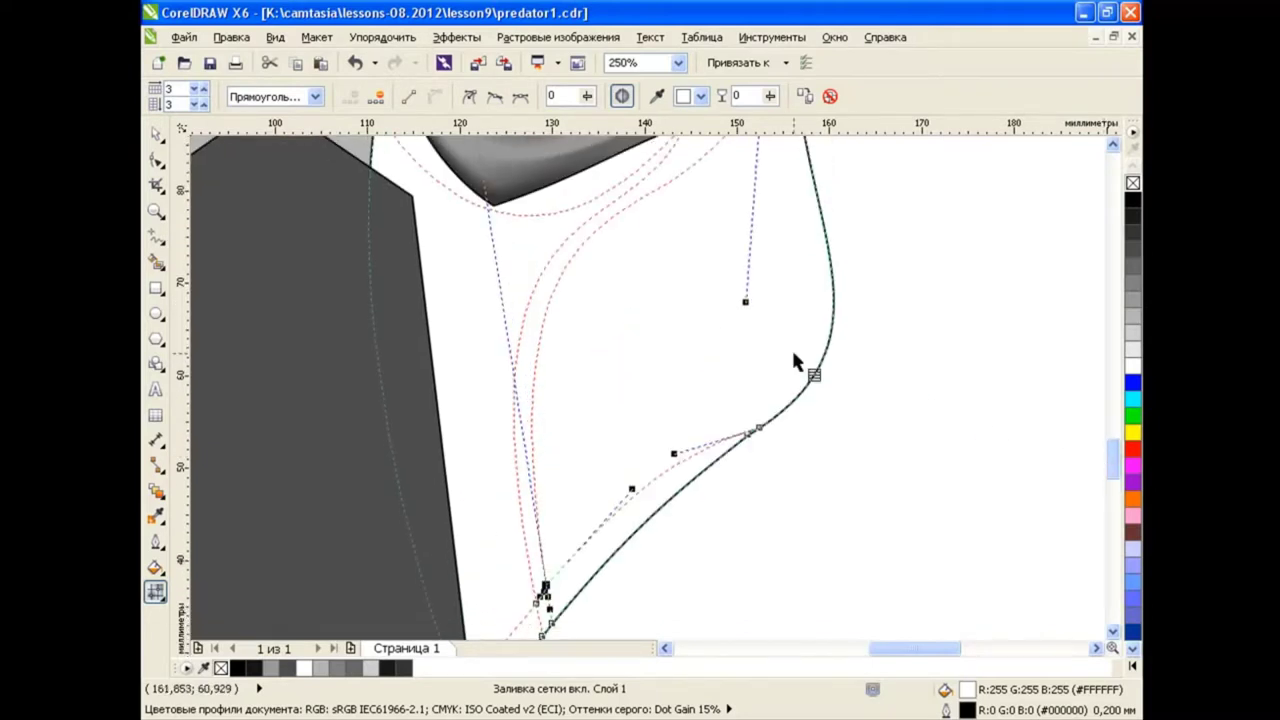
# Add a mesh line through the lower cheek and reshape the curves around its node
pyautogui.doubleClick(531, 395)
pyautogui.moveTo(516, 430); pyautogui.dragTo(515, 405)
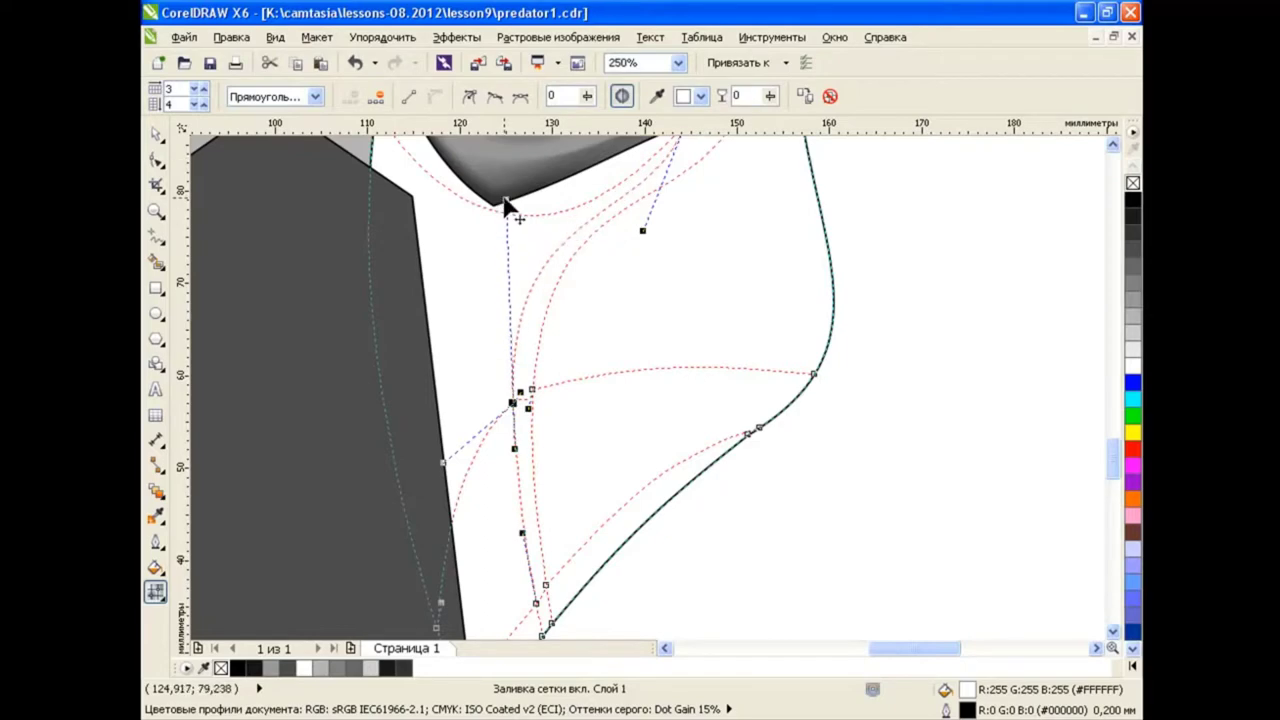
pyautogui.scroll(4, 530, 405)
pyautogui.scroll(-4, 520, 385)
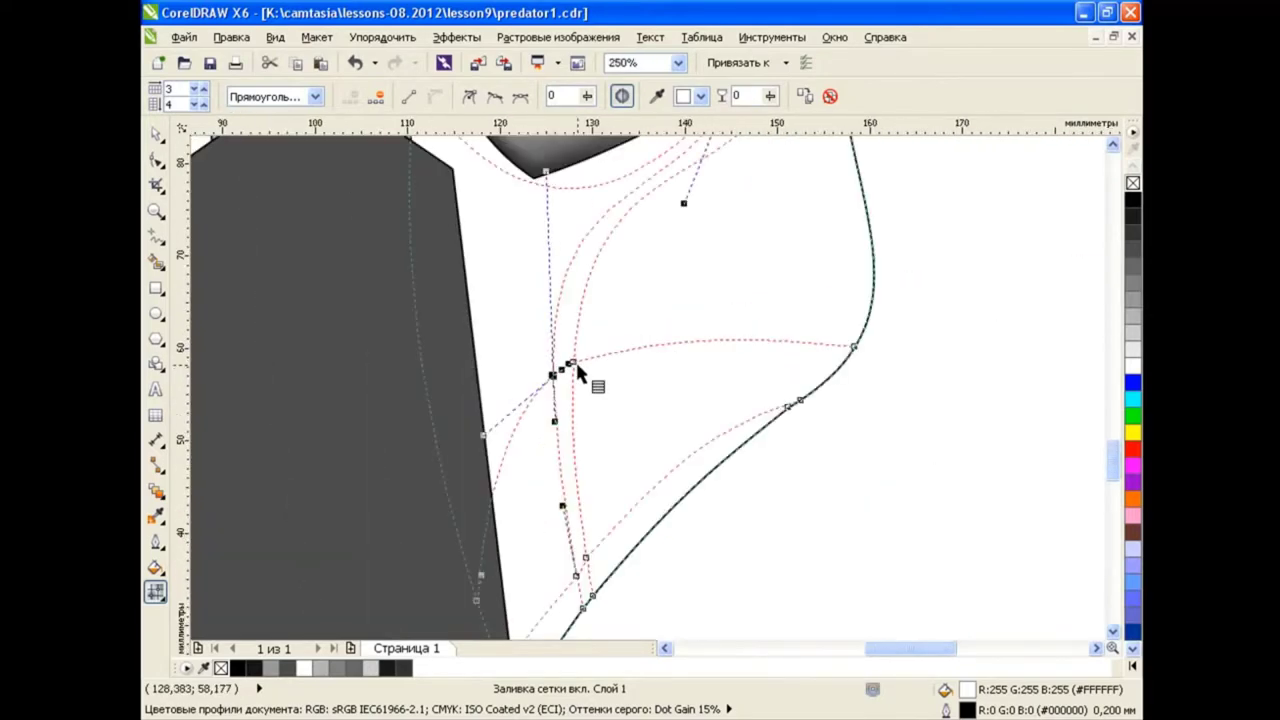
pyautogui.scroll(2, 1113, 465)
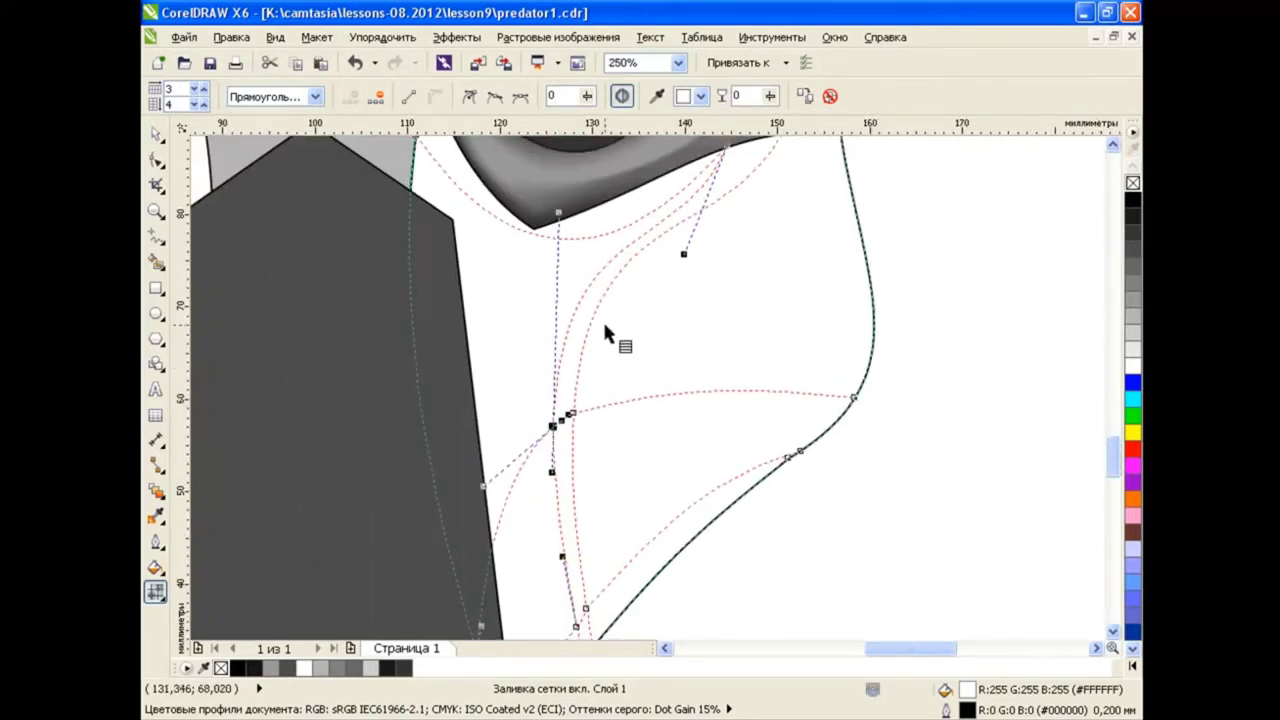
# Add another mesh row across the cheek and shape its nodes along the eye socket
pyautogui.doubleClick(650, 241)
pyautogui.moveTo(435, 472); pyautogui.dragTo(490, 325)
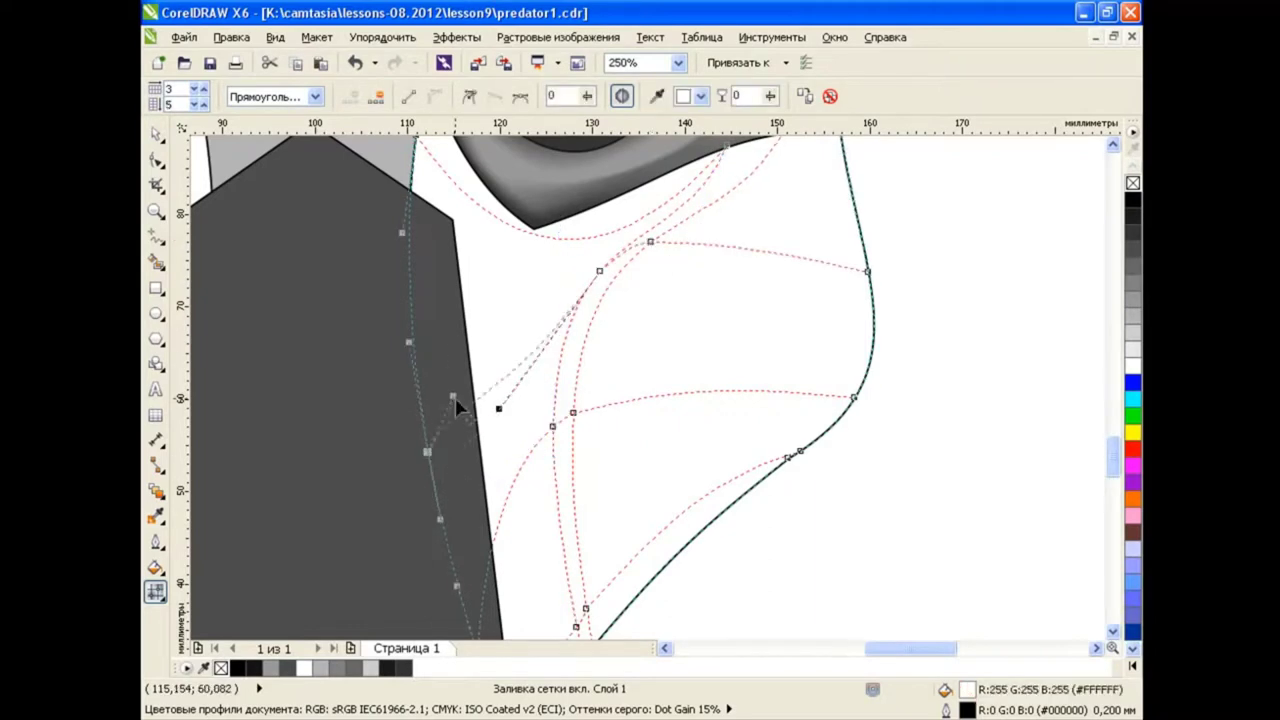
pyautogui.scroll(1, 650, 268)
pyautogui.click(616, 224)
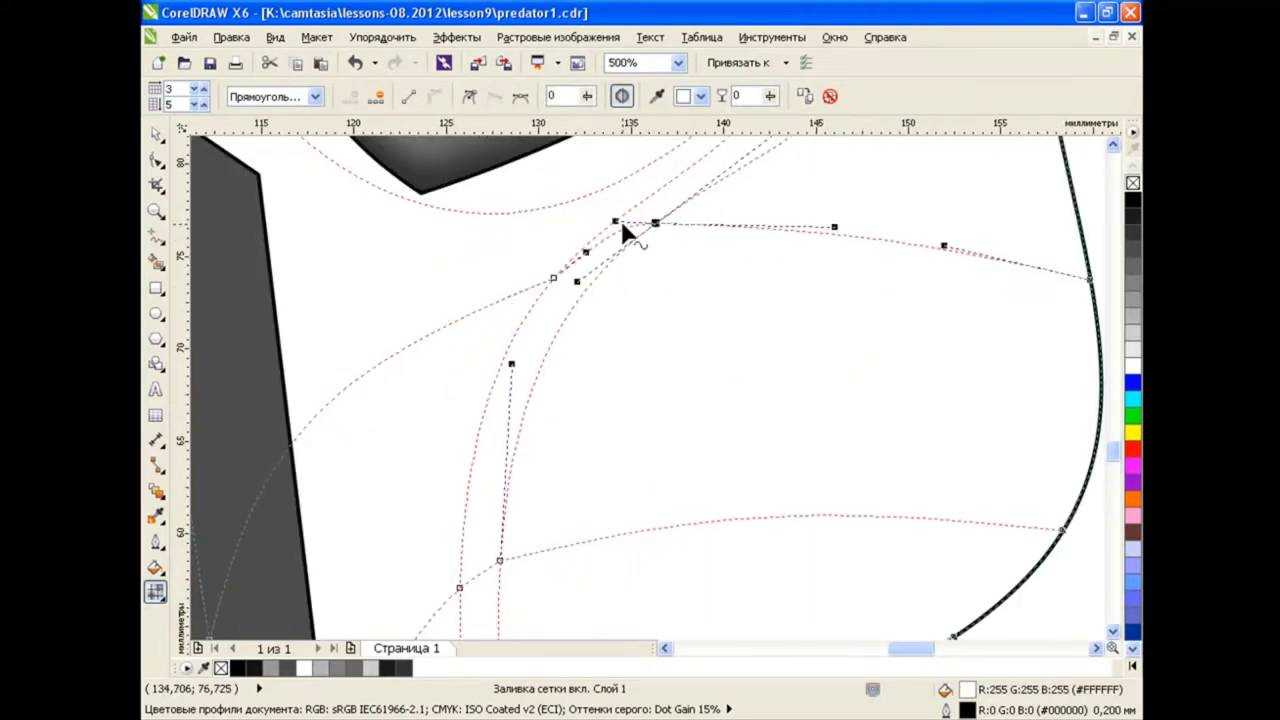
pyautogui.click(555, 263)
pyautogui.moveTo(640, 168); pyautogui.dragTo(657, 229)
pyautogui.scroll(-1, 697, 282)
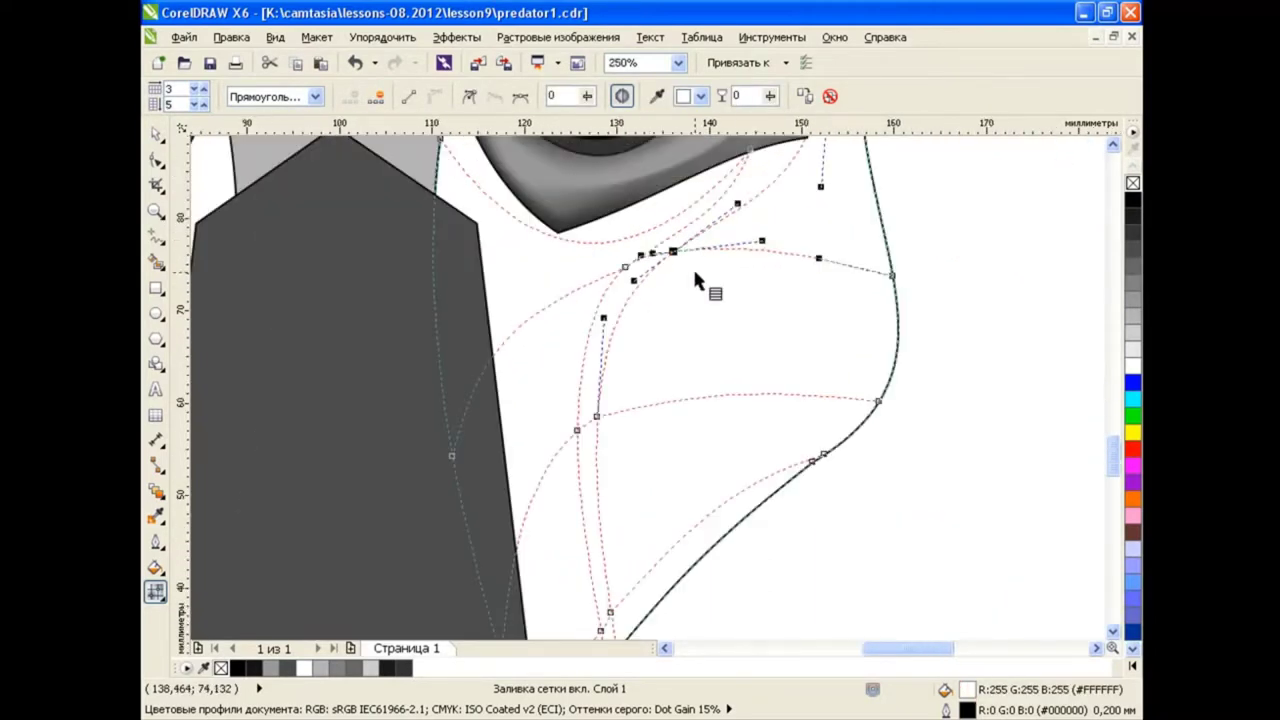
pyautogui.click(625, 270)
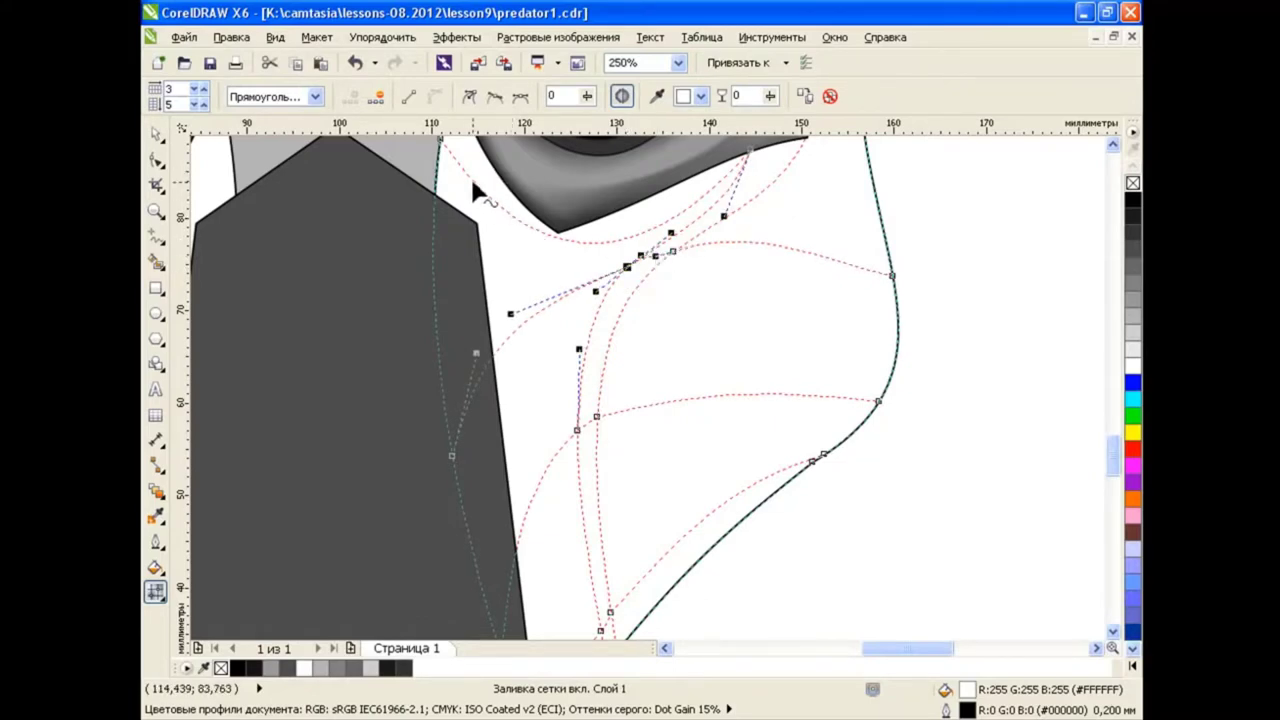
pyautogui.scroll(-1, 480, 200)
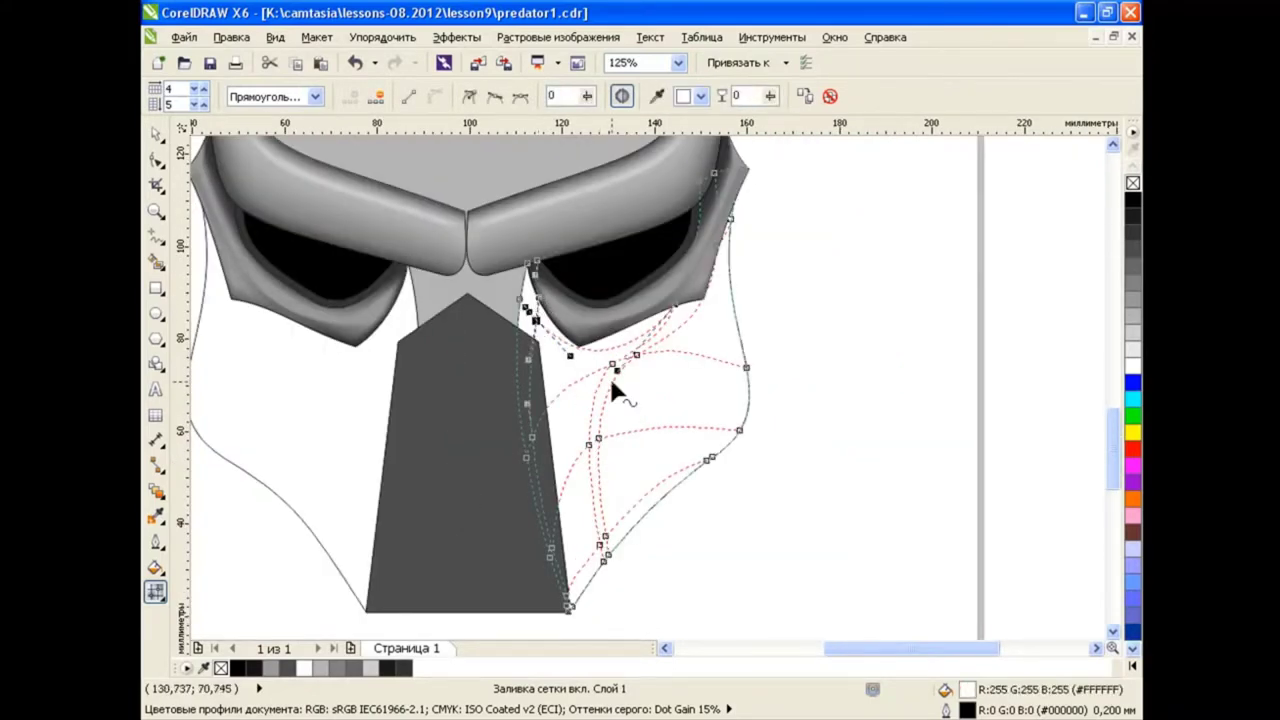
# Add a mesh row near the eye-socket corner, then marquee-select most mesh nodes
pyautogui.doubleClick(705, 302)
pyautogui.scroll(2, 706, 300)
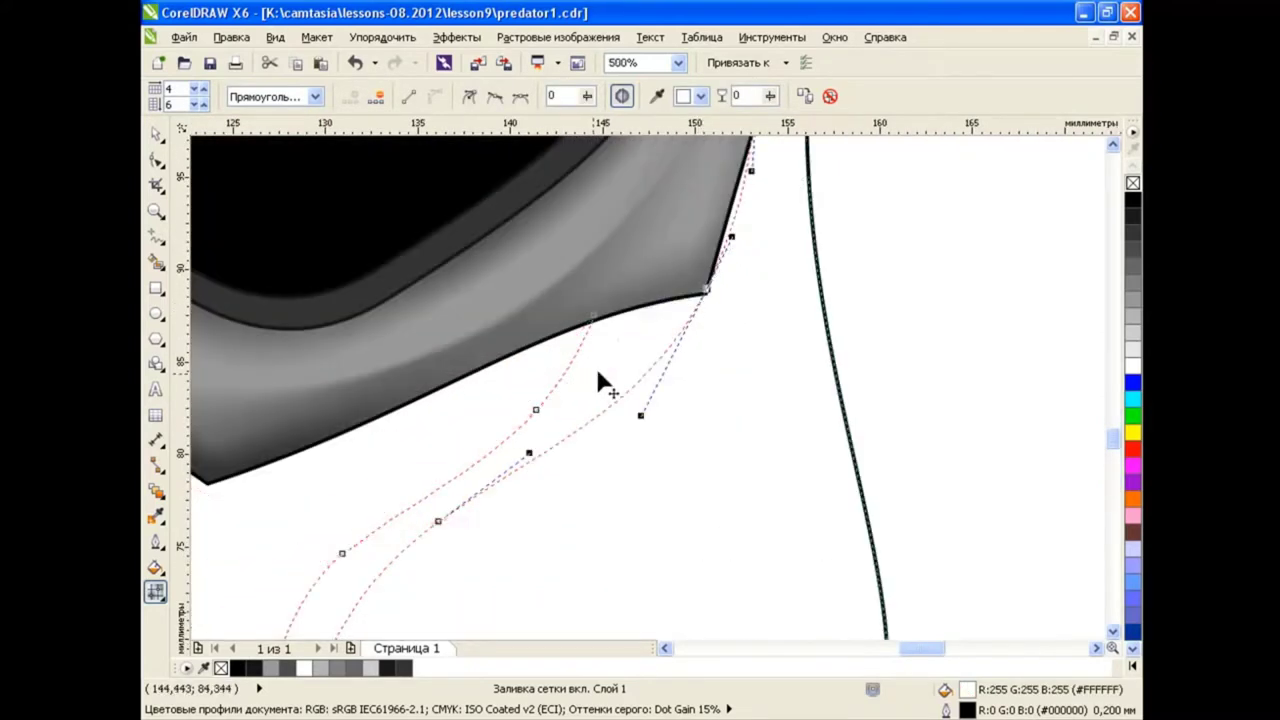
pyautogui.scroll(-1, 675, 285)
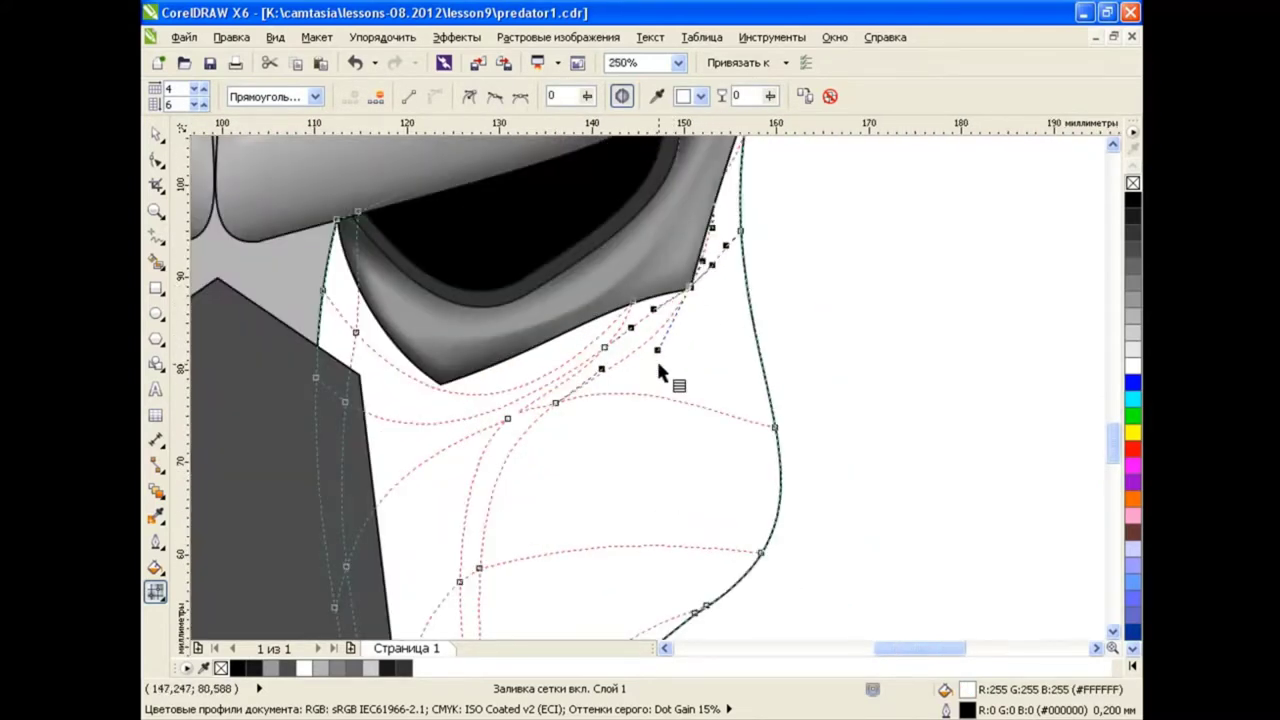
pyautogui.scroll(-1, 660, 372)
pyautogui.moveTo(751, 138); pyautogui.dragTo(453, 617)
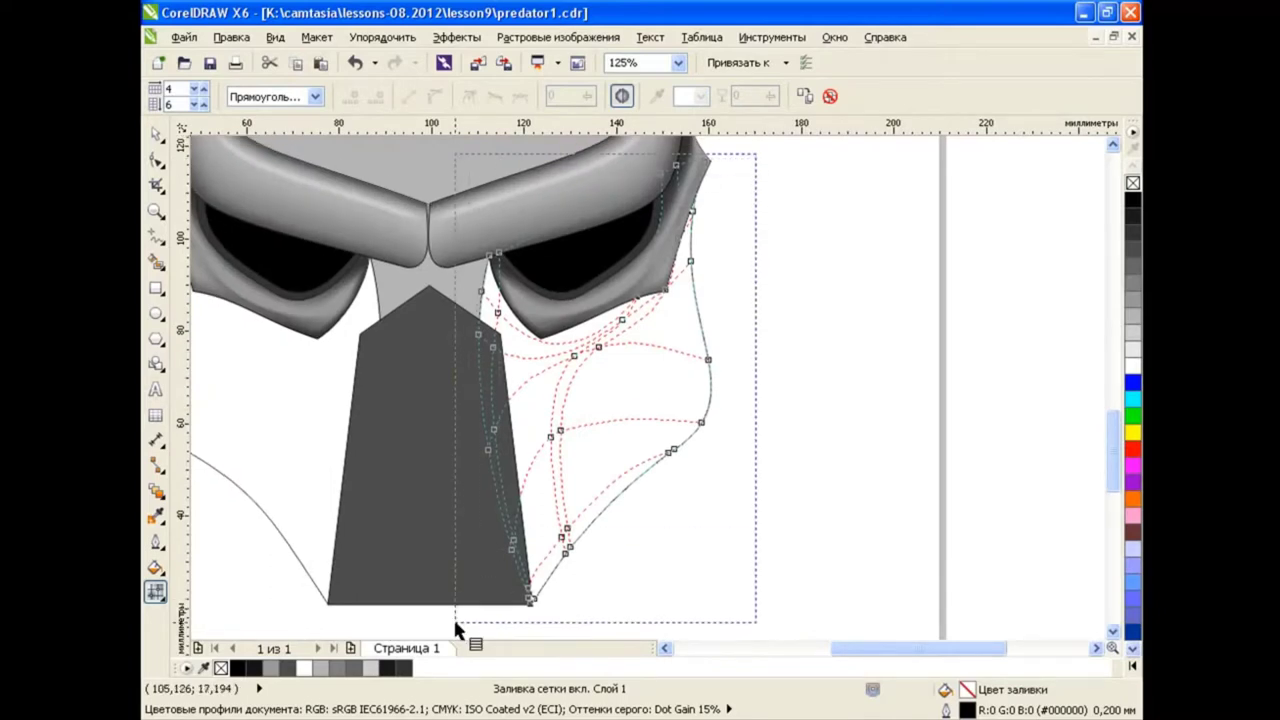
# Fill the selected mesh nodes gray #B3B3B3 and darken the lower-middle cheek node to #4D4D4D
pyautogui.click(1133, 320)
pyautogui.scroll(1, 571, 545)
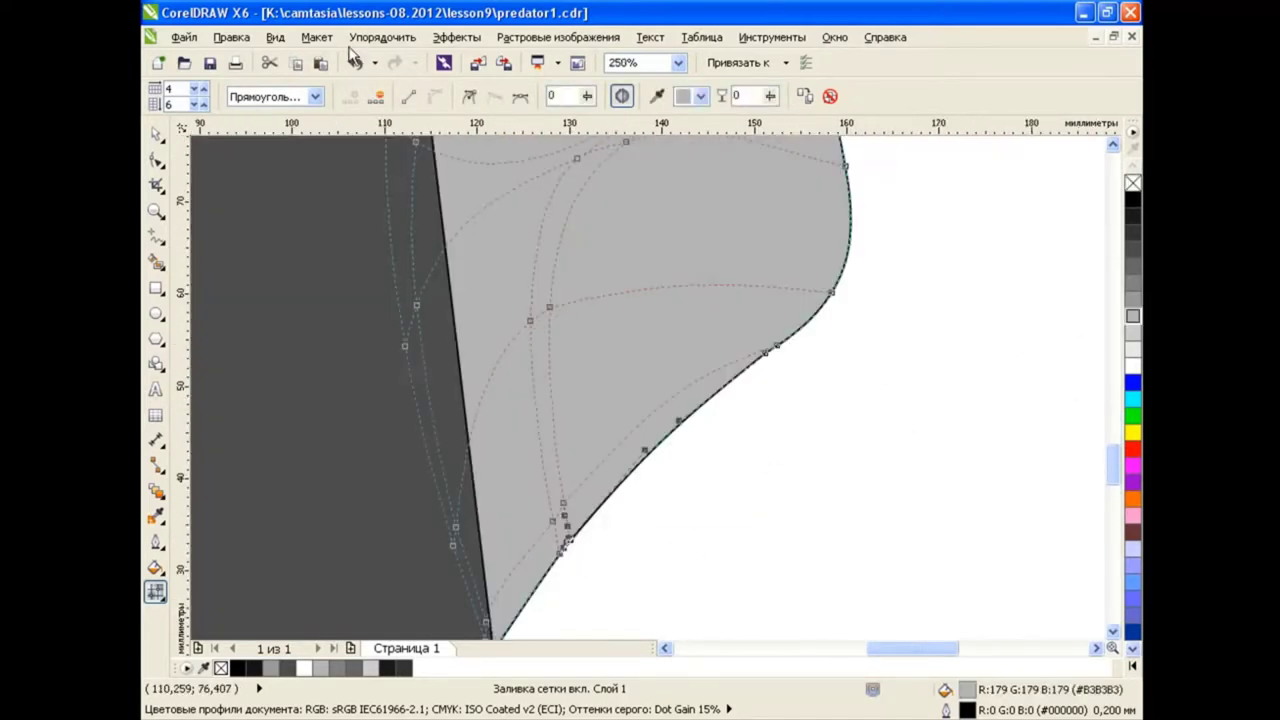
pyautogui.click(563, 504)
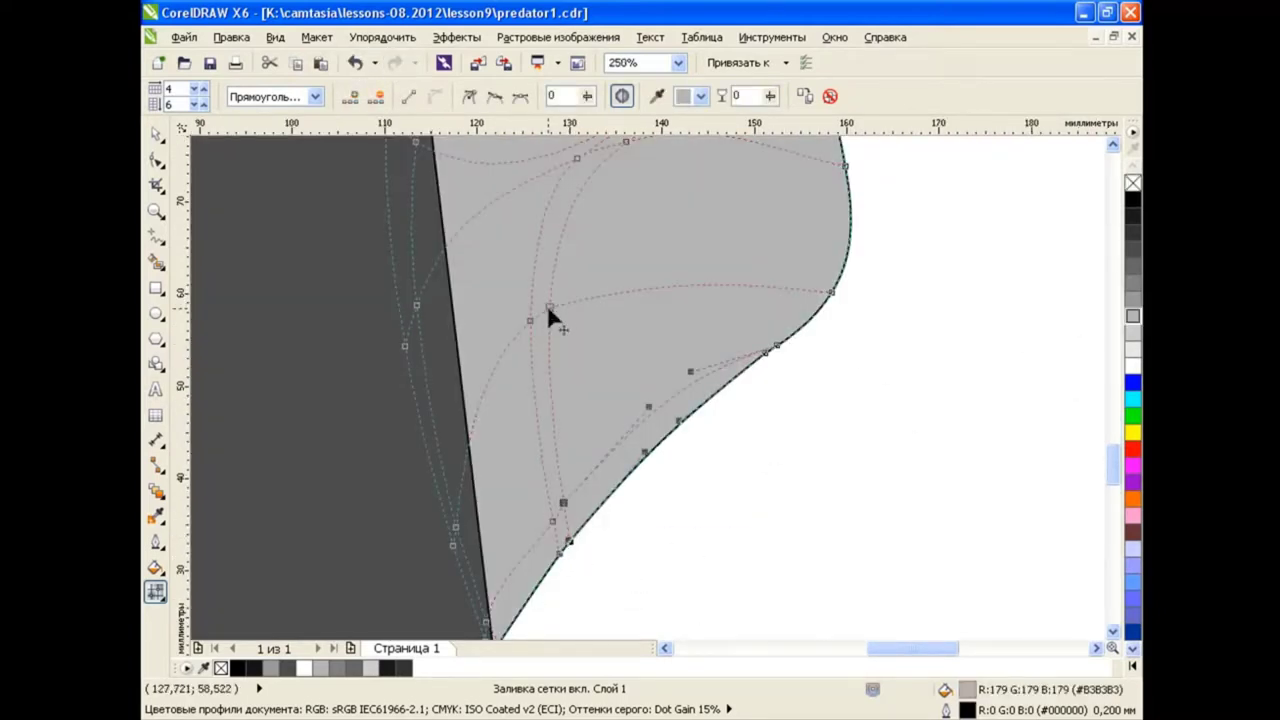
pyautogui.scroll(3, 548, 312)
pyautogui.scroll(2, 778, 300)
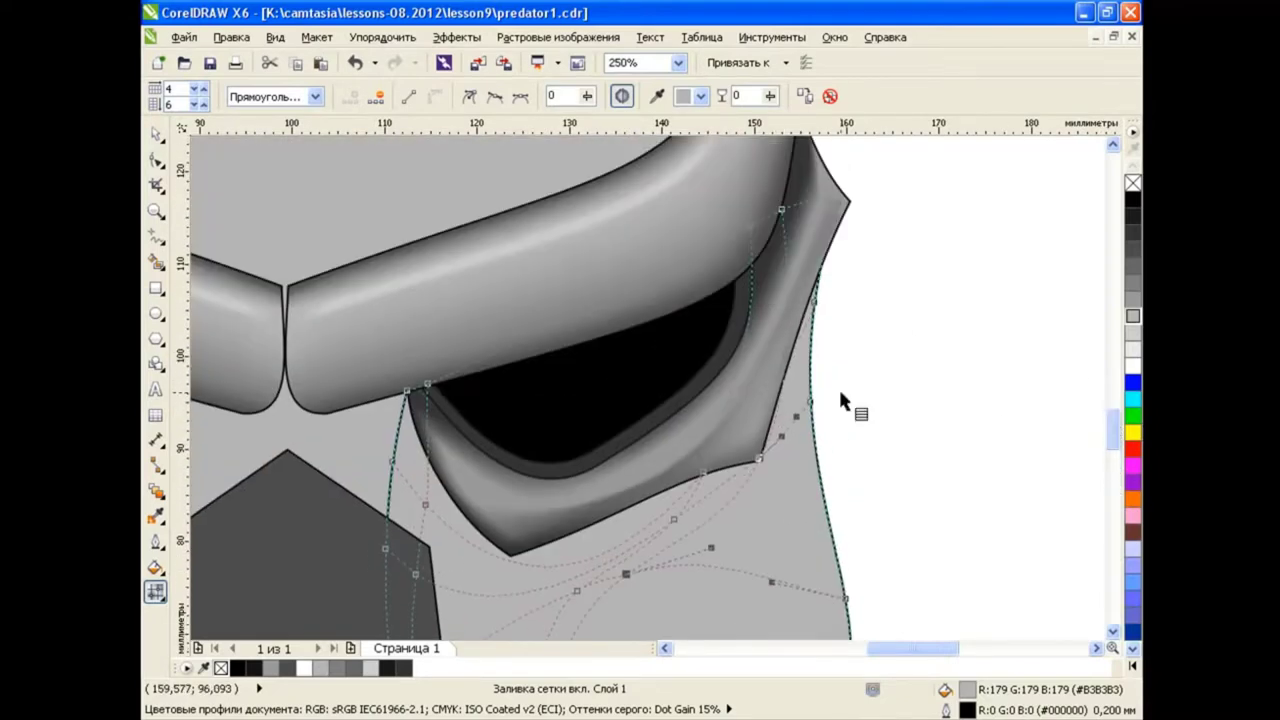
pyautogui.moveTo(1113, 437); pyautogui.dragTo(1103, 465)
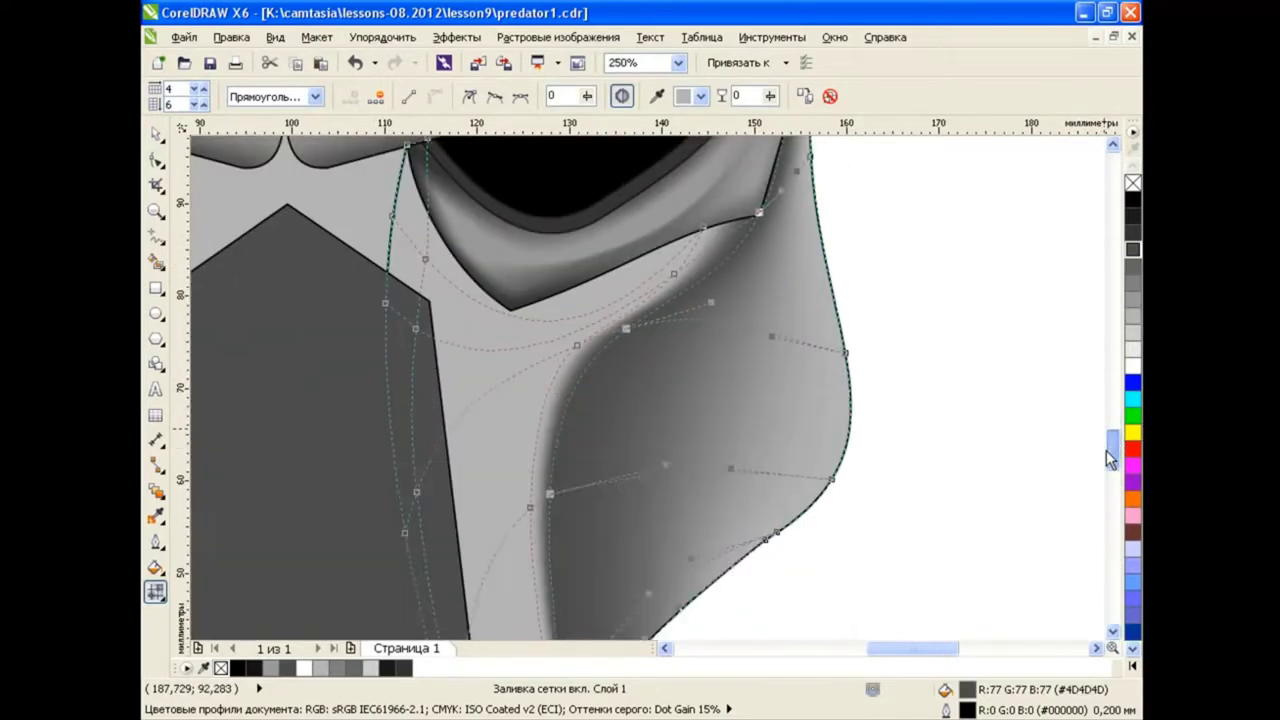
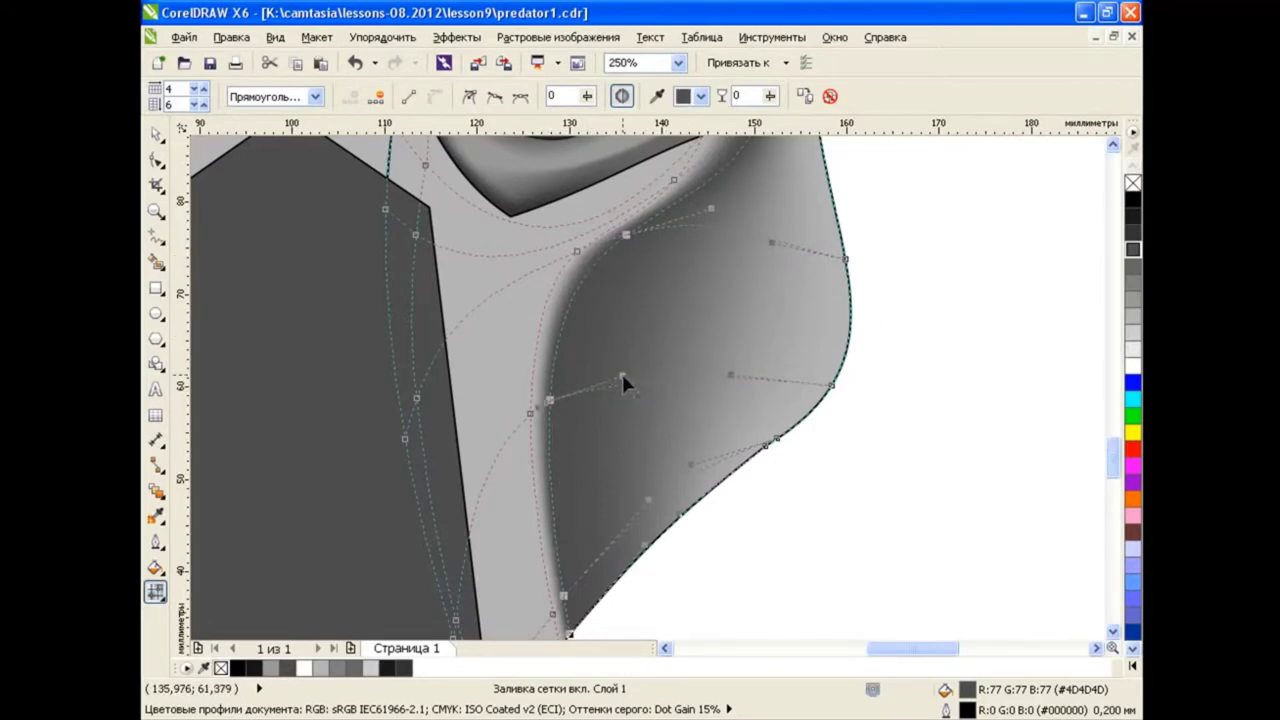
# Reshape the cheek's shadow curve and colour the eye-corner and inner-edge mesh nodes dark grey
pyautogui.moveTo(622, 378); pyautogui.dragTo(615, 386)
pyautogui.moveTo(648, 498); pyautogui.dragTo(585, 548)
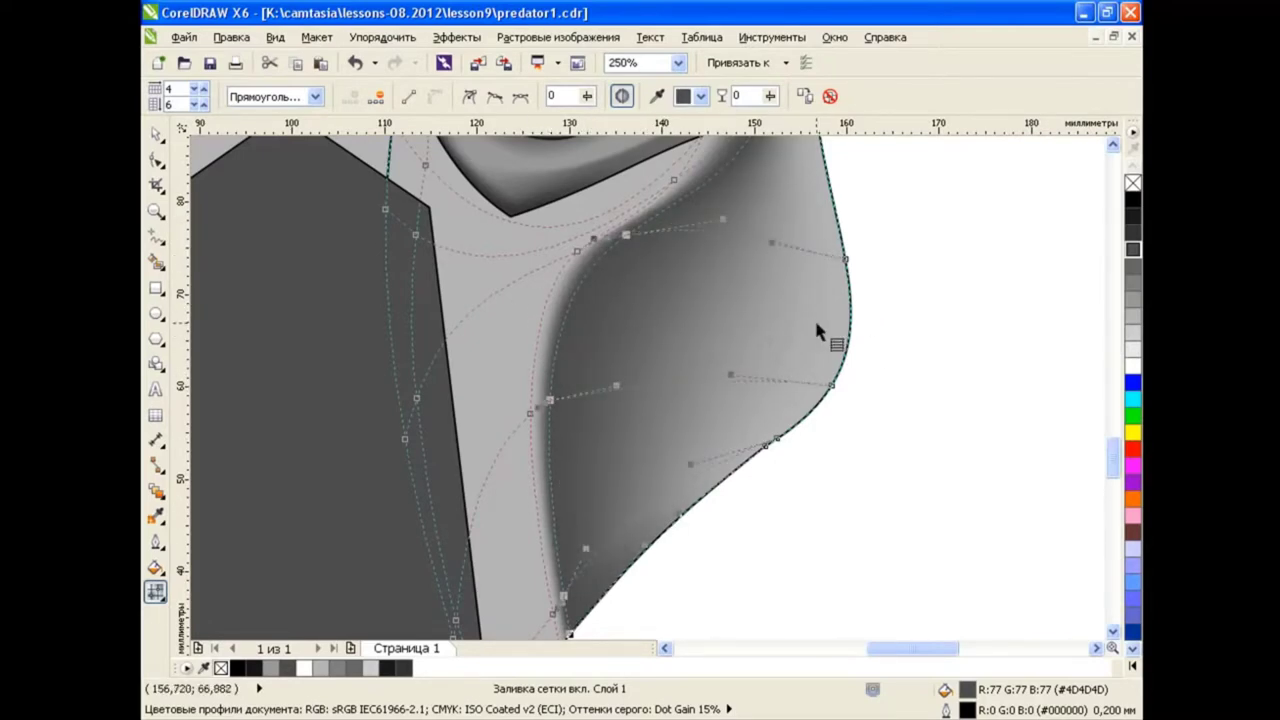
pyautogui.scroll(3, 700, 300)
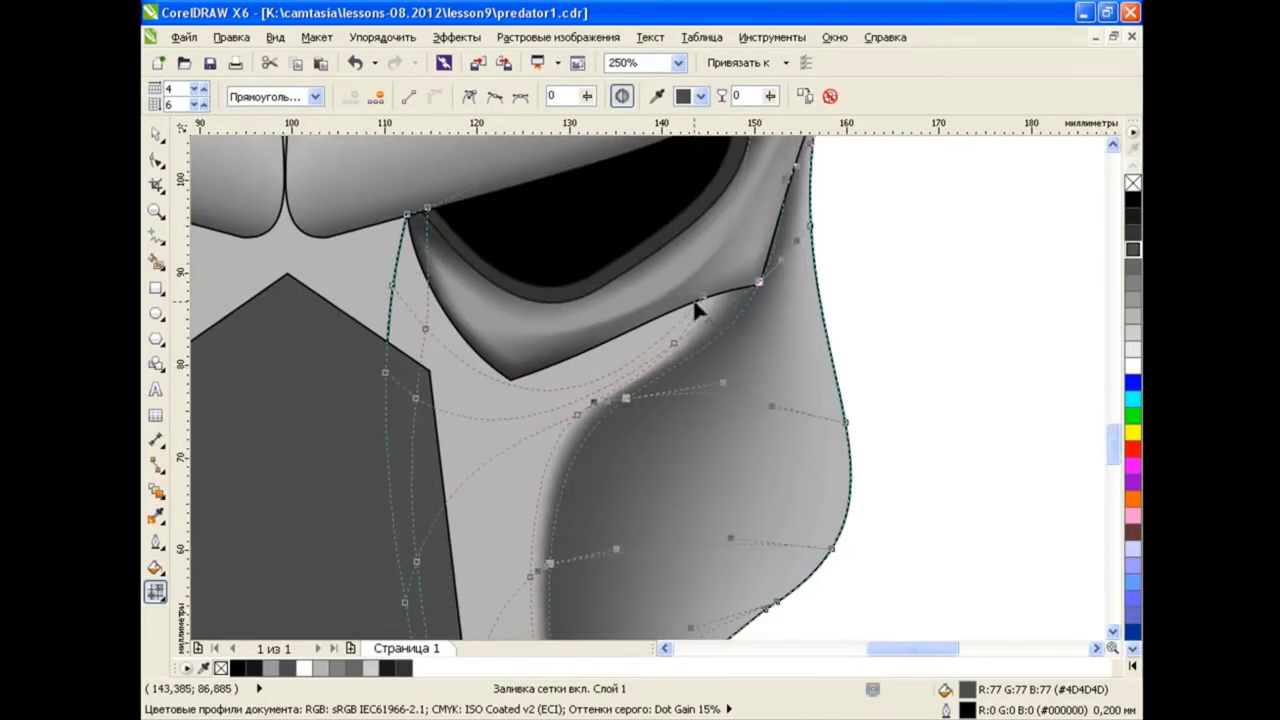
pyautogui.click(702, 296)
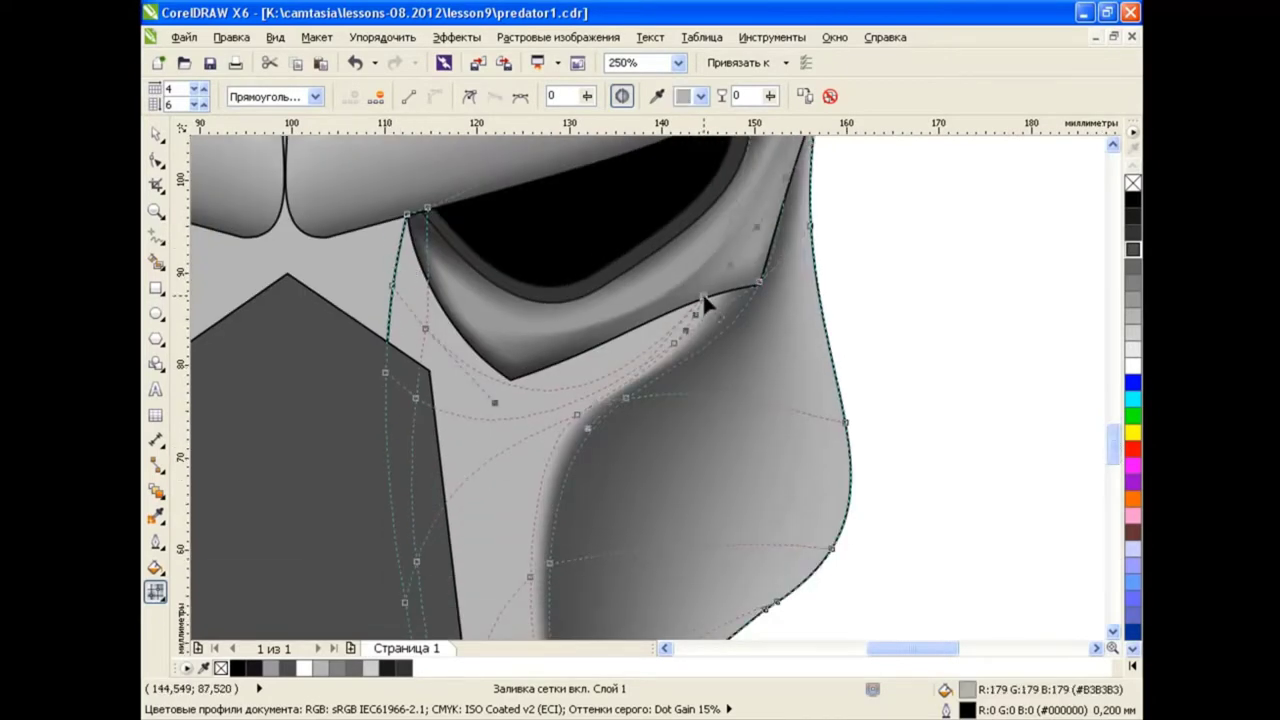
pyautogui.click(1136, 252)
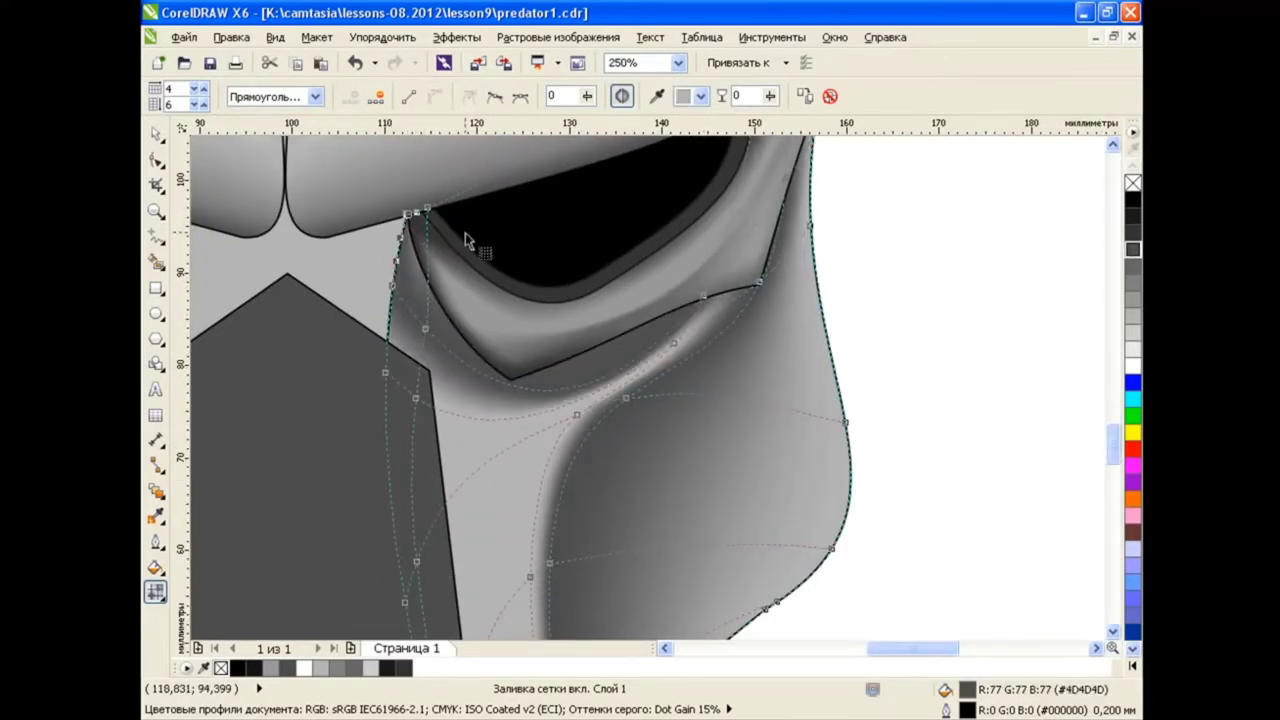
pyautogui.scroll(-2, 860, 320)
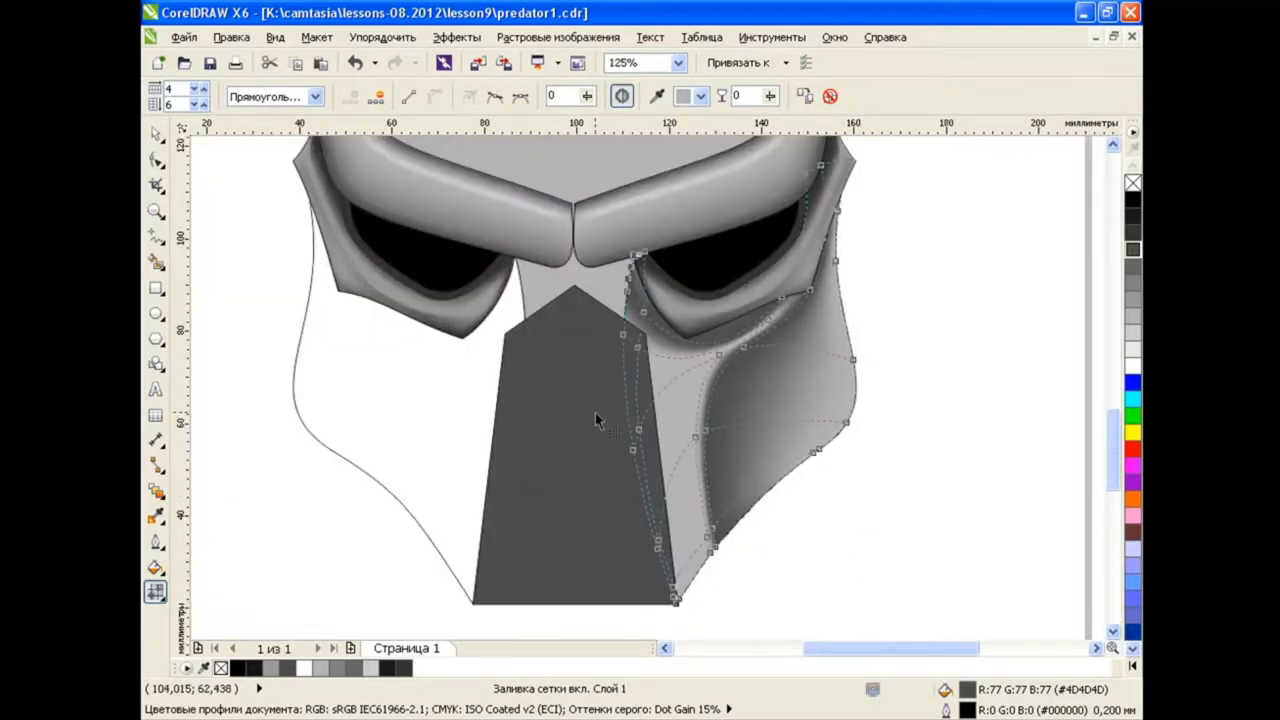
pyautogui.click(1130, 249)
pyautogui.moveTo(612, 356); pyautogui.dragTo(646, 326)
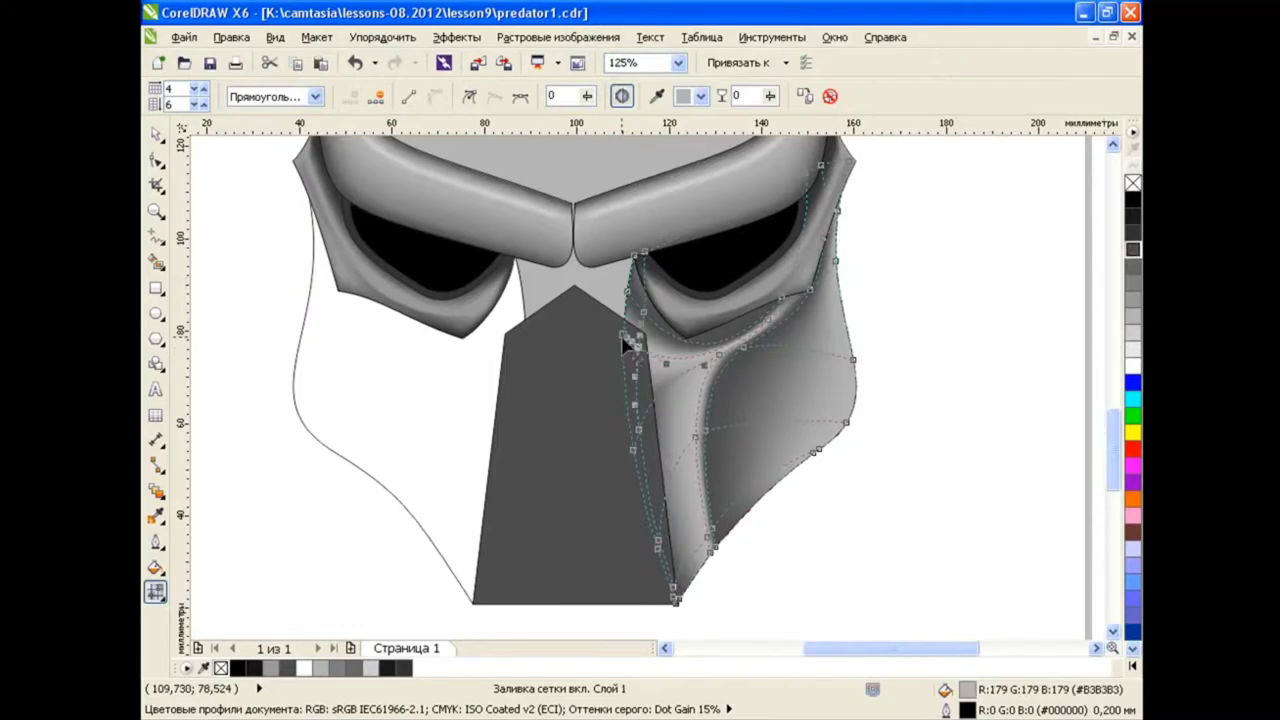
# Reselect the right cheek piece's mesh fill and colour its chosen nodes dark grey
pyautogui.click(155, 135)
pyautogui.click(967, 371)
pyautogui.scroll(-1, 957, 381)
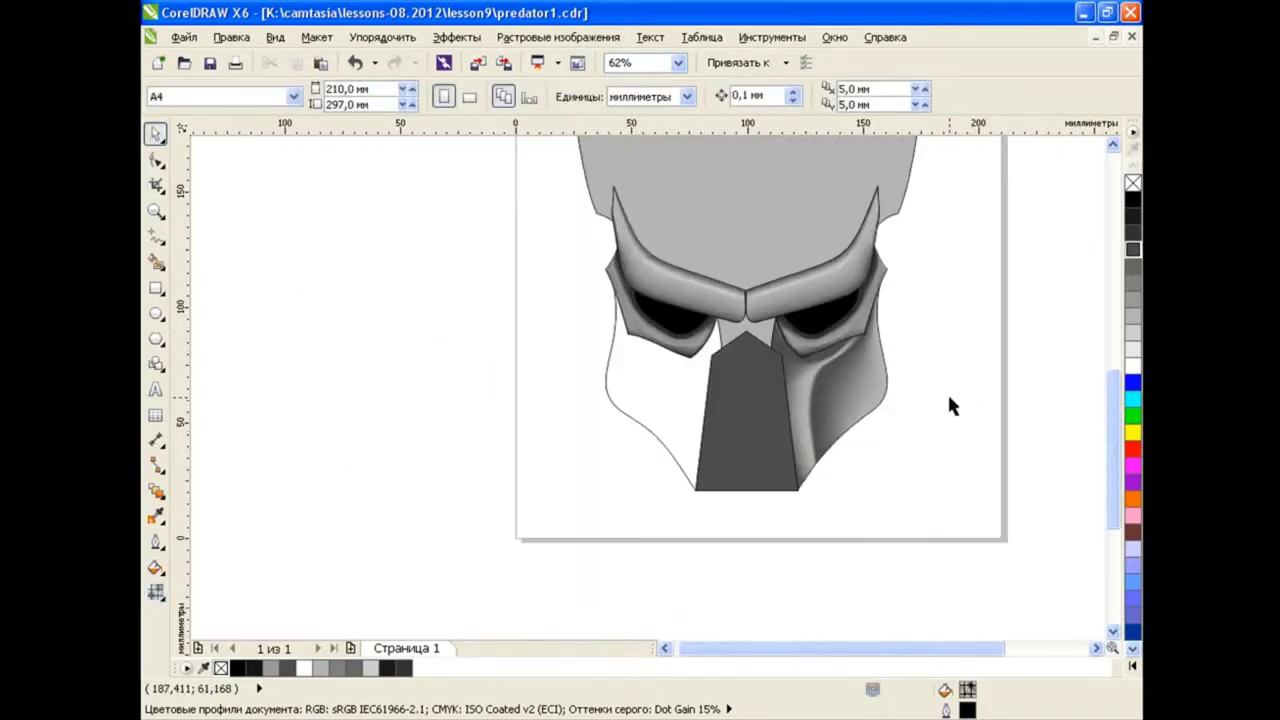
pyautogui.scroll(1, 947, 391)
pyautogui.moveTo(900, 654); pyautogui.dragTo(866, 654)
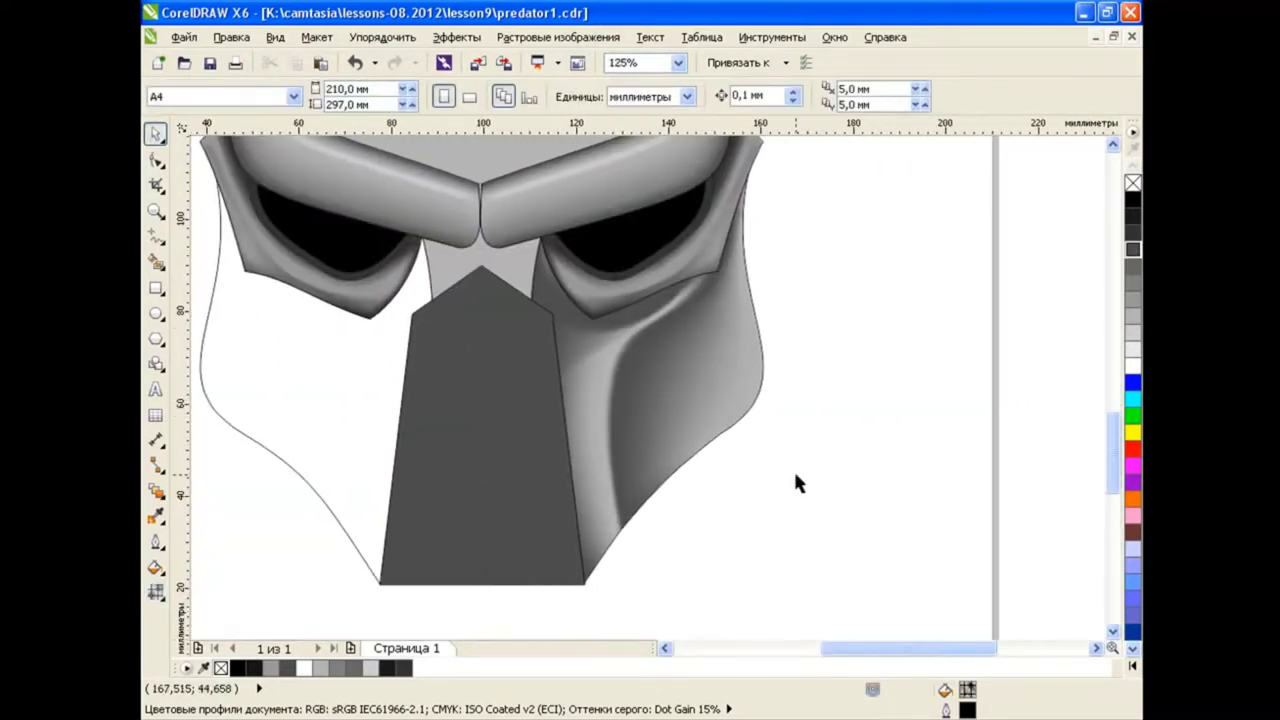
pyautogui.click(545, 265)
pyautogui.press('m')
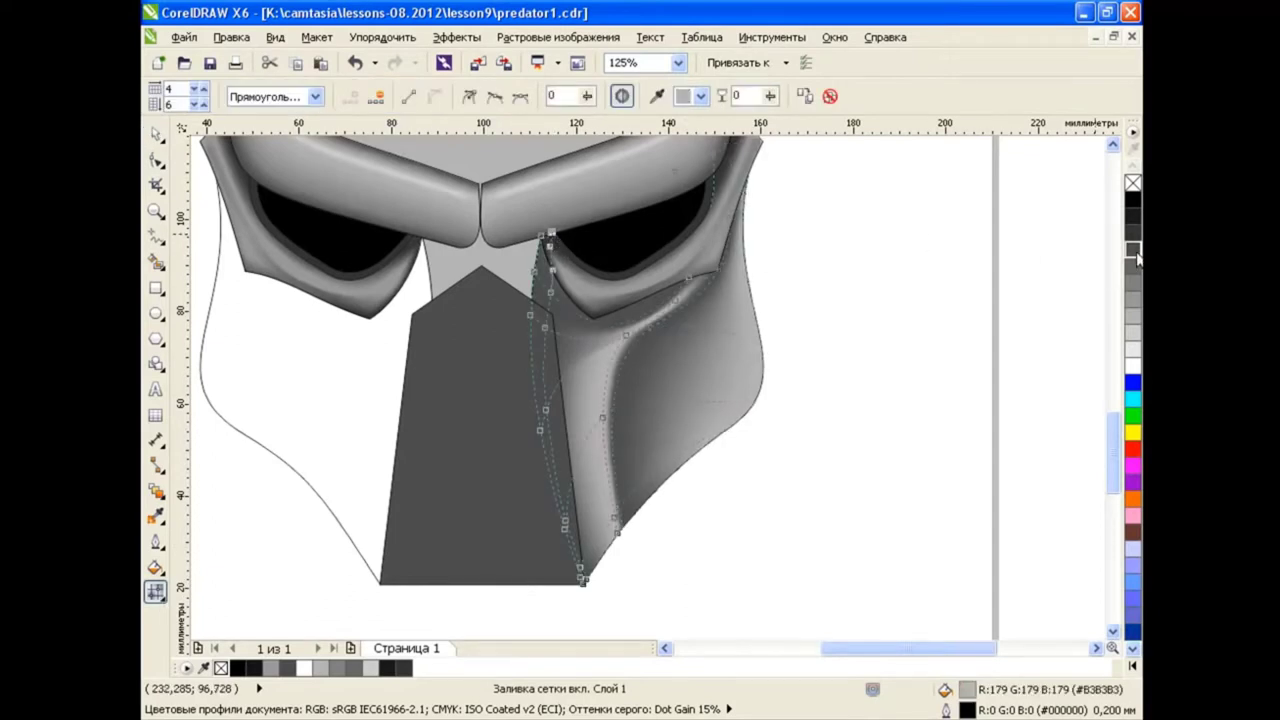
pyautogui.click(1135, 252)
pyautogui.scroll(1, 798, 238)
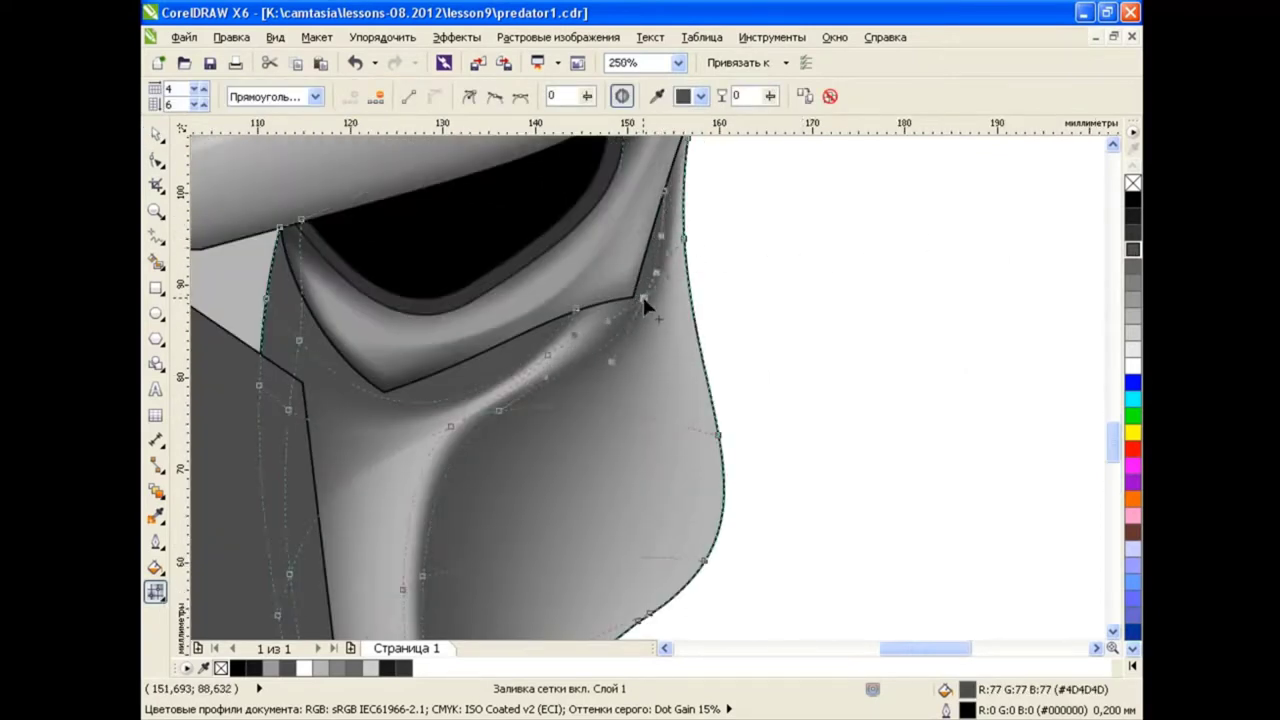
pyautogui.scroll(1, 1112, 440)
pyautogui.scroll(1, 1110, 446)
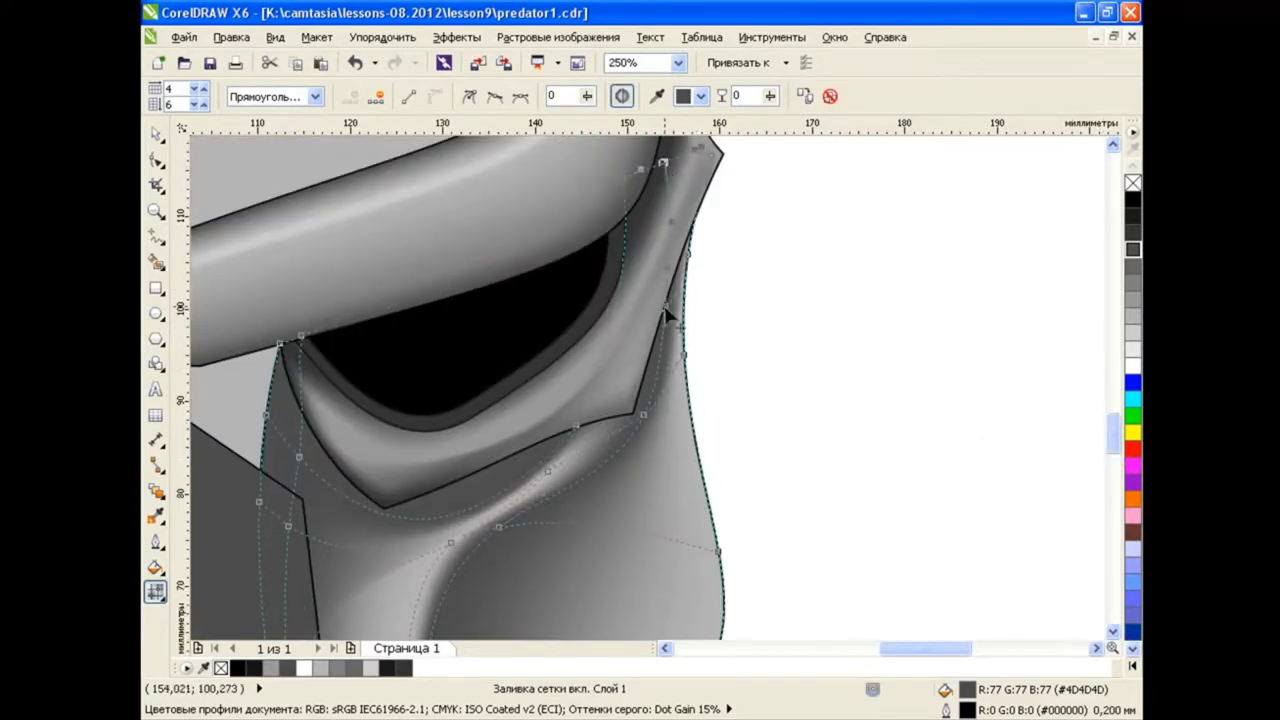
pyautogui.scroll(-3, 1112, 440)
pyautogui.hscroll(-3, 893, 616)
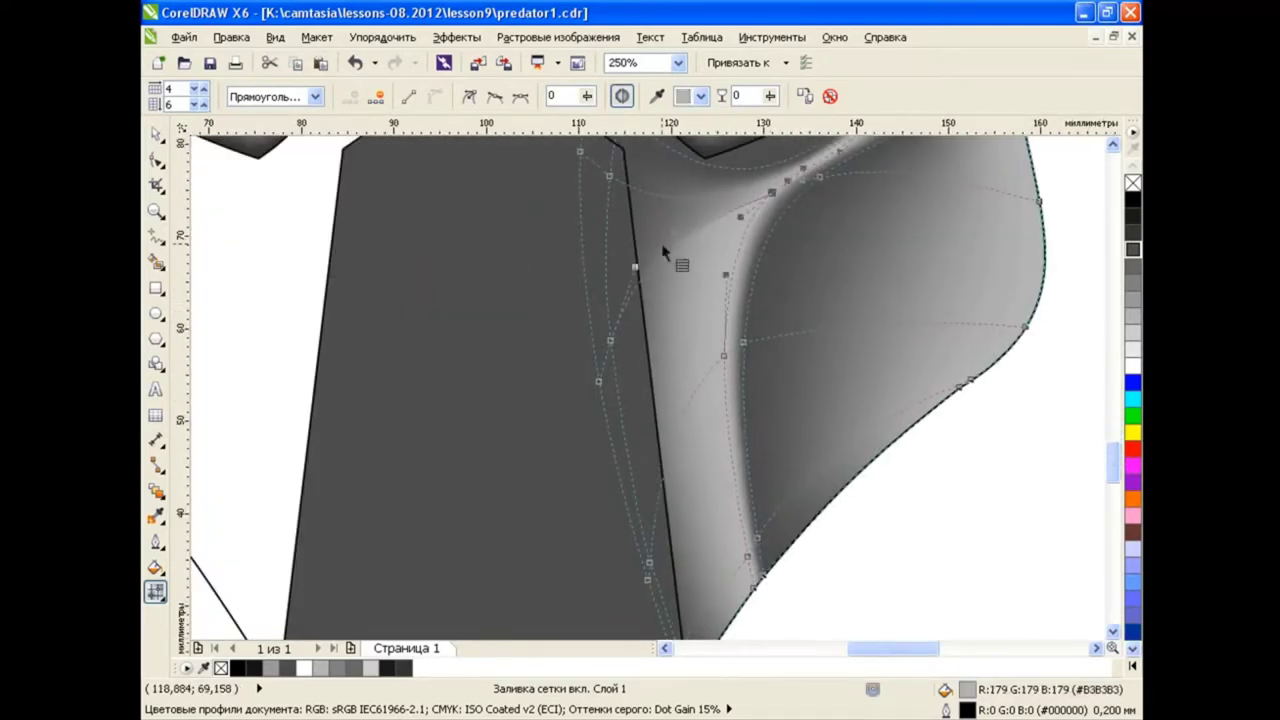
# Drag mesh and outline nodes to deepen the curved shadow beneath the eye
pyautogui.moveTo(612, 345); pyautogui.dragTo(647, 288)
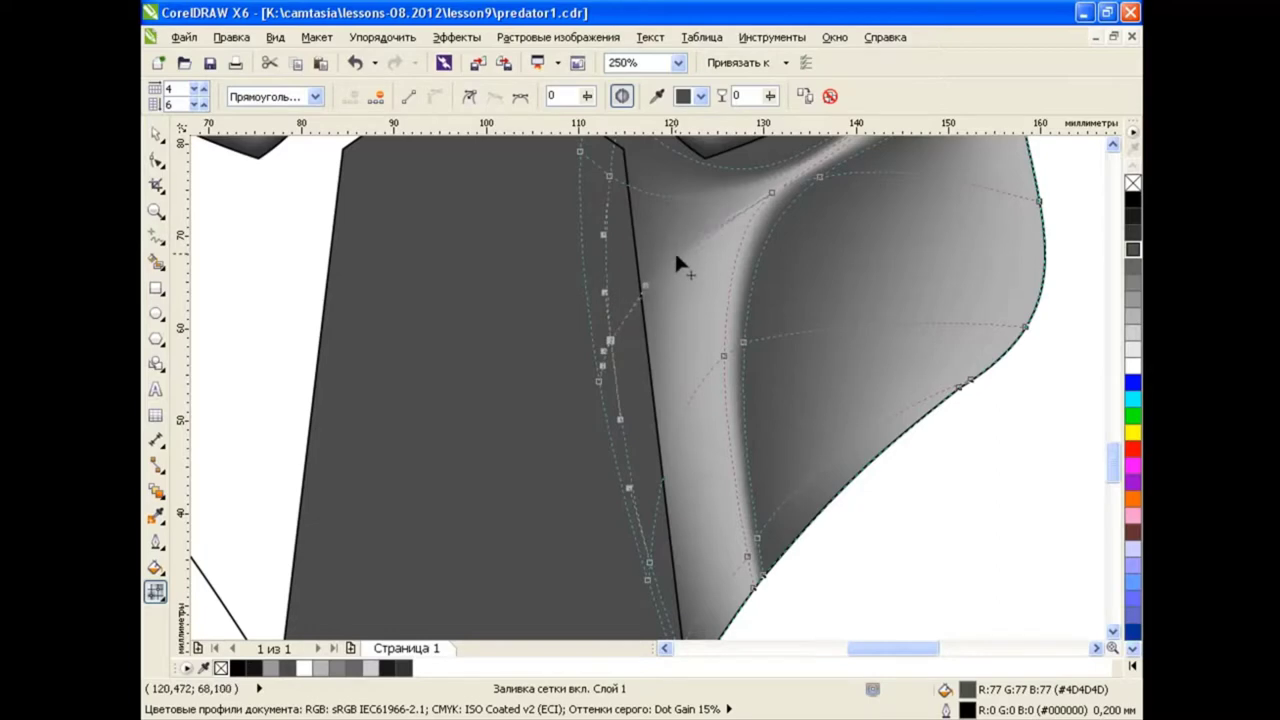
pyautogui.scroll(-2, 674, 250)
pyautogui.scroll(2, 514, 264)
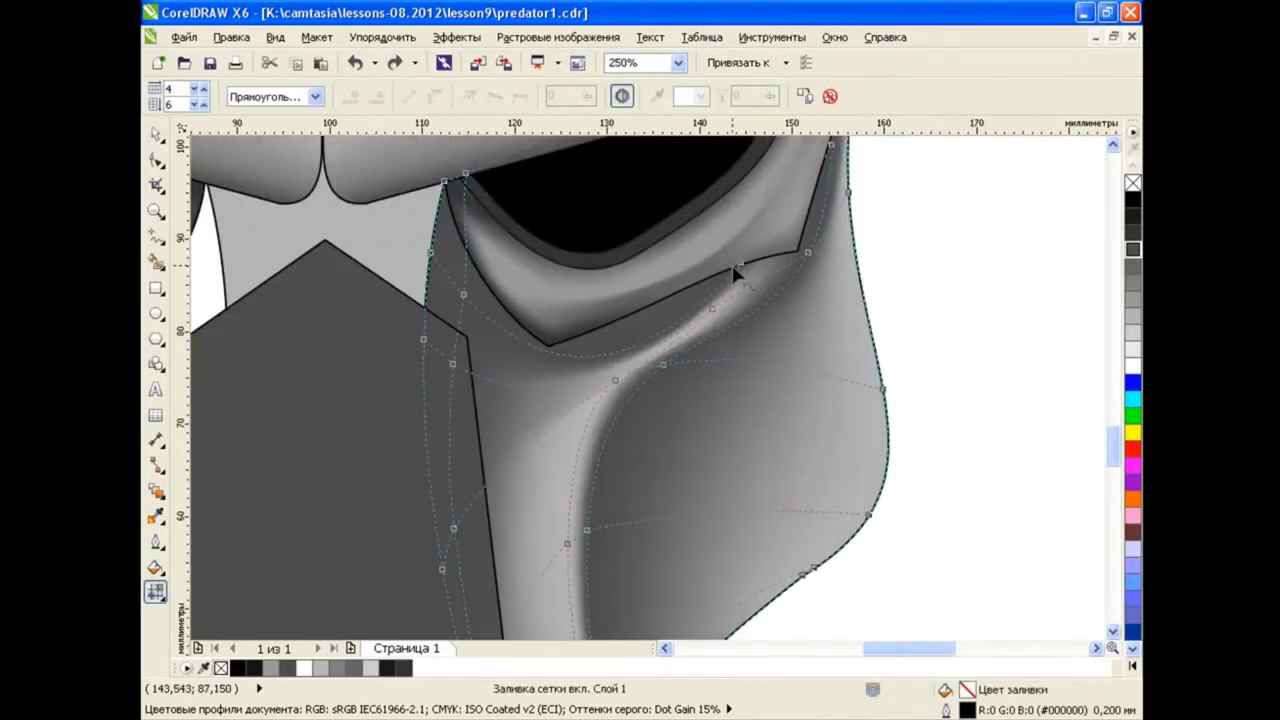
pyautogui.moveTo(531, 368); pyautogui.dragTo(543, 349)
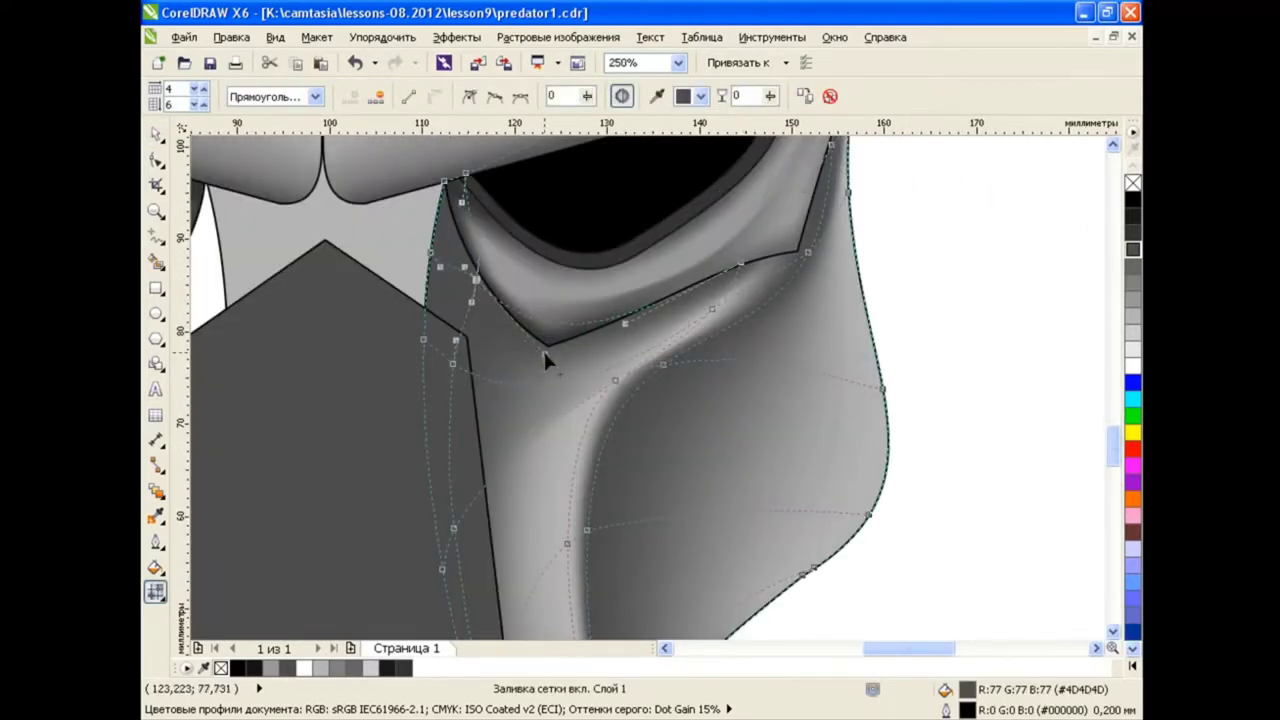
pyautogui.moveTo(740, 265); pyautogui.dragTo(742, 254)
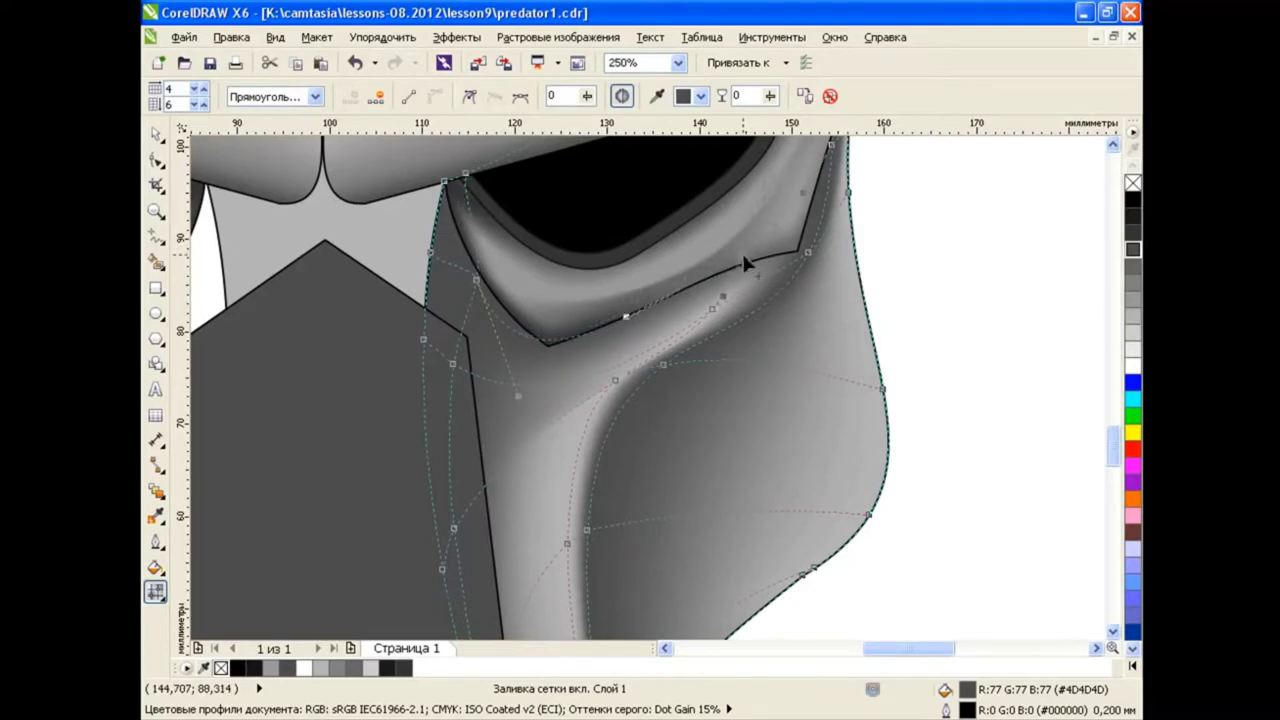
pyautogui.scroll(-2, 742, 256)
pyautogui.press('space')
# Mirror the shaded right cheek onto the left side so both cheeks match
pyautogui.click(735, 403)
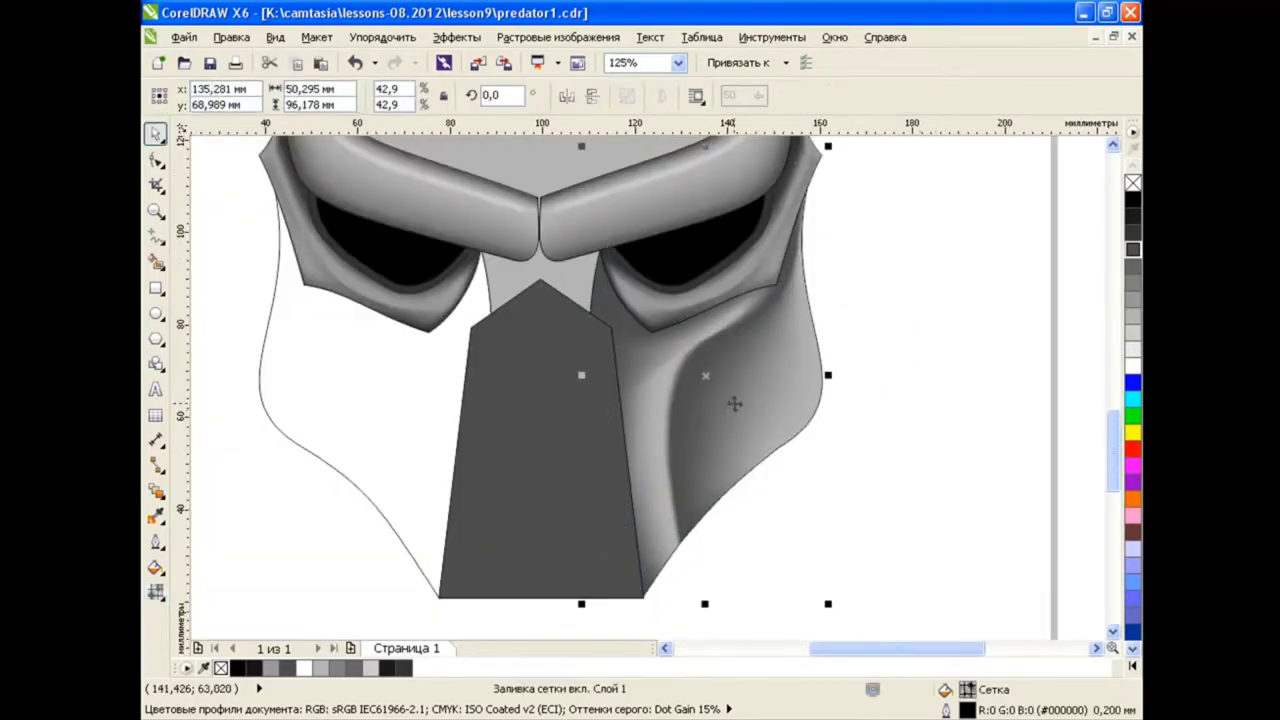
pyautogui.scroll(-1, 735, 403)
pyautogui.click(865, 365)
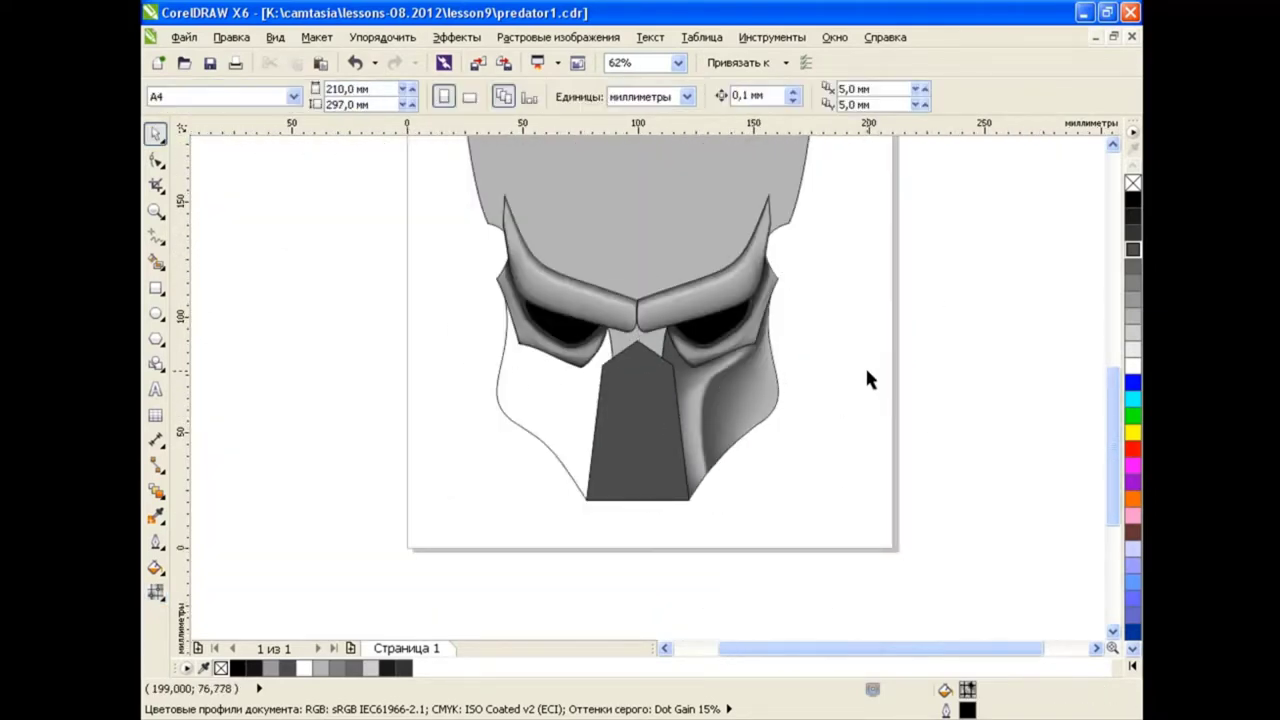
pyautogui.scroll(1, 613, 314)
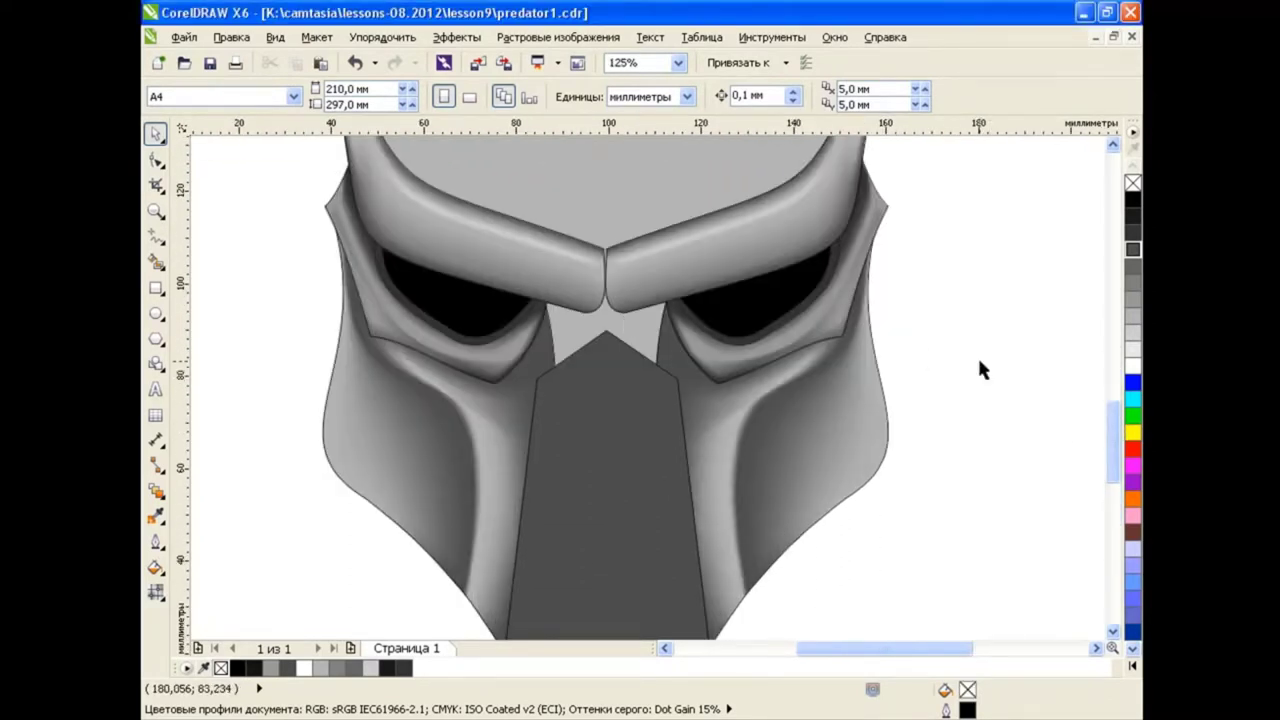
pyautogui.scroll(-1, 925, 335)
pyautogui.scroll(1, 888, 460)
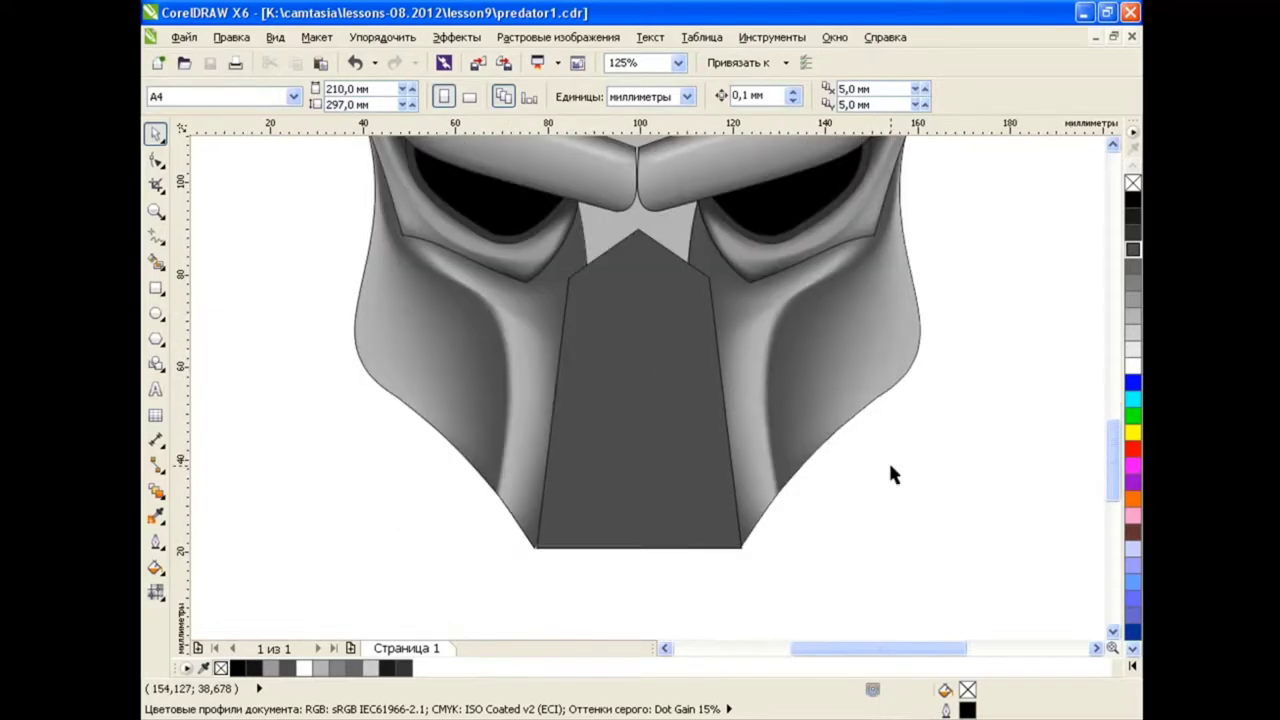
pyautogui.click(790, 485)
pyautogui.click(817, 531)
# Start a mesh fill on the dark centre nose piece and select its edge nodes
pyautogui.click(631, 392)
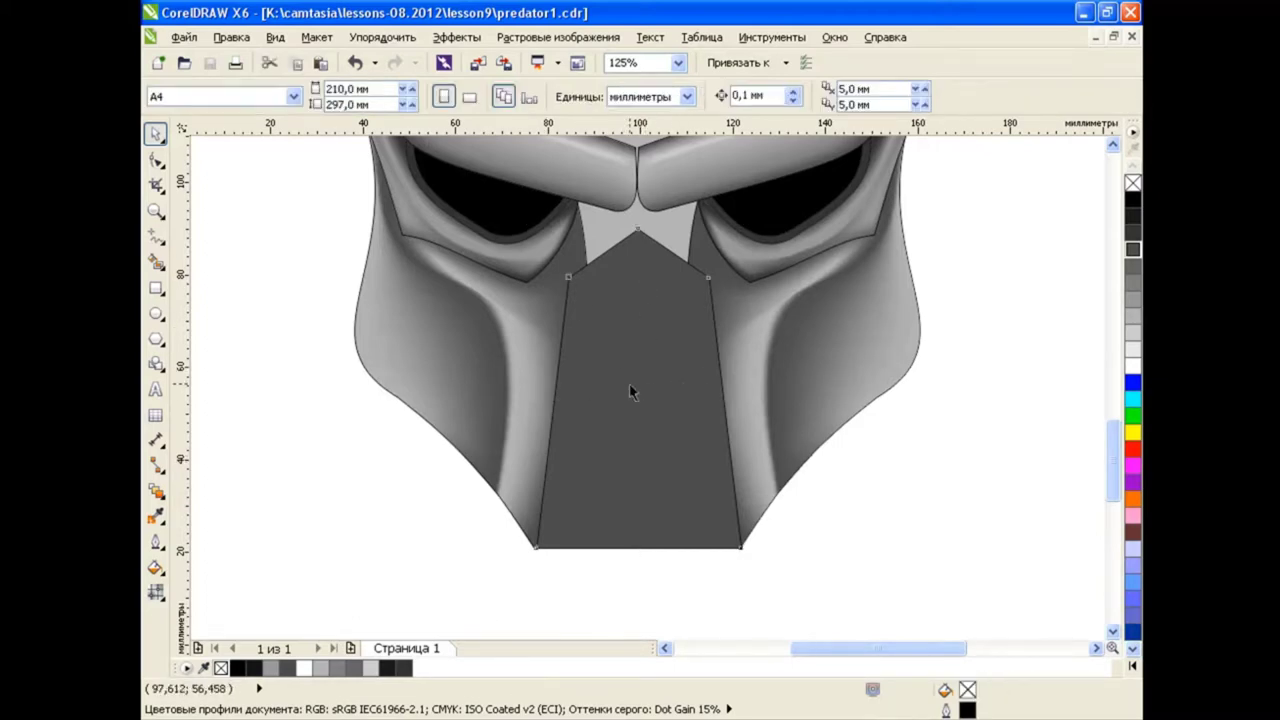
pyautogui.press('m')
pyautogui.scroll(2, 637, 274)
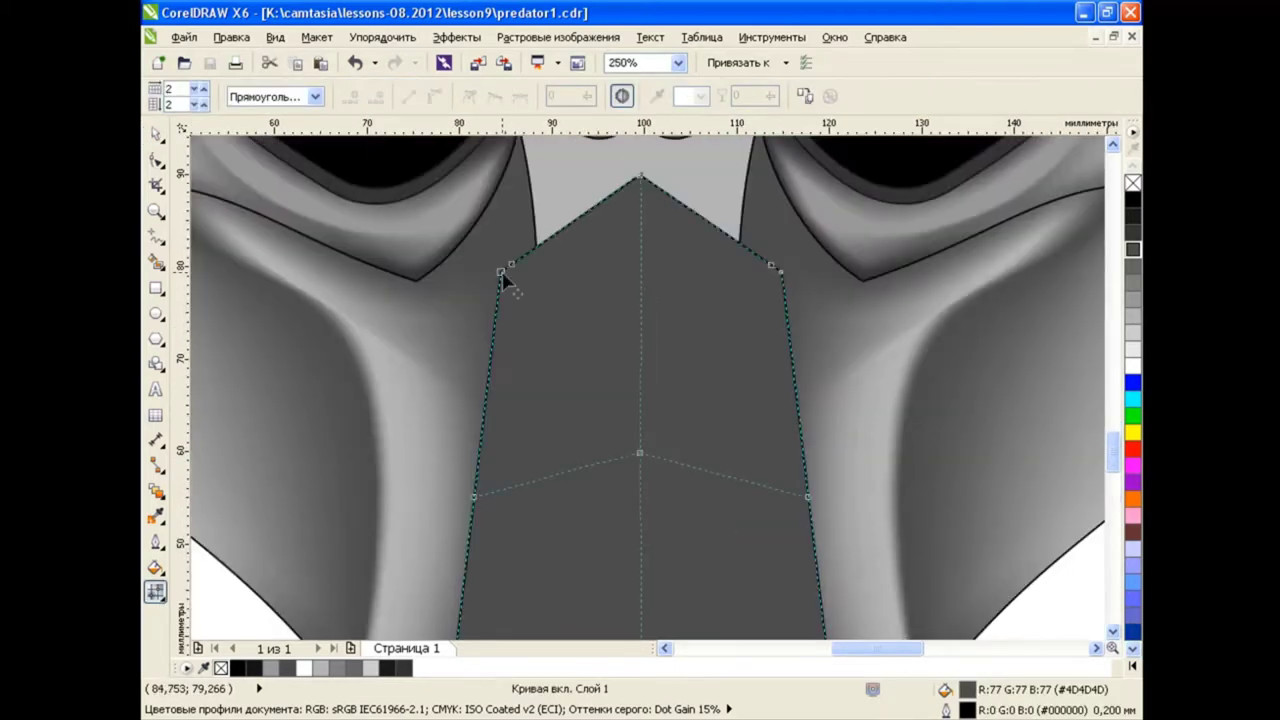
pyautogui.click(784, 296)
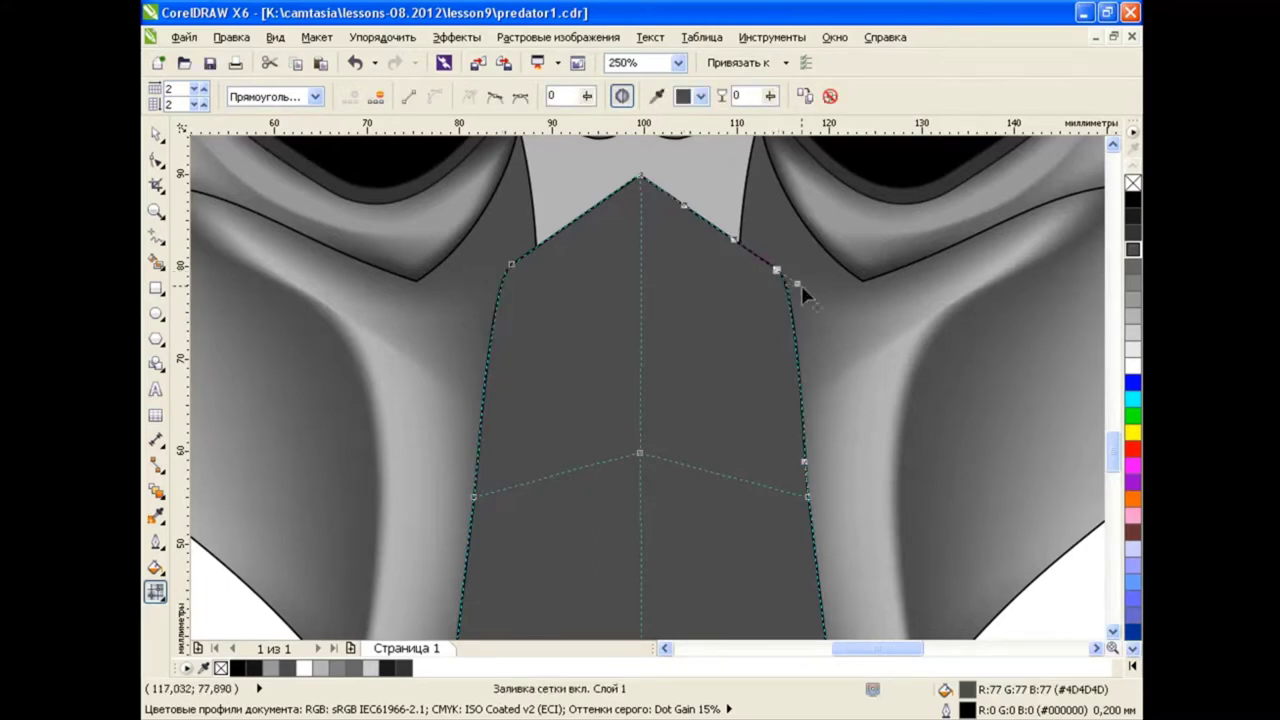
pyautogui.click(510, 266)
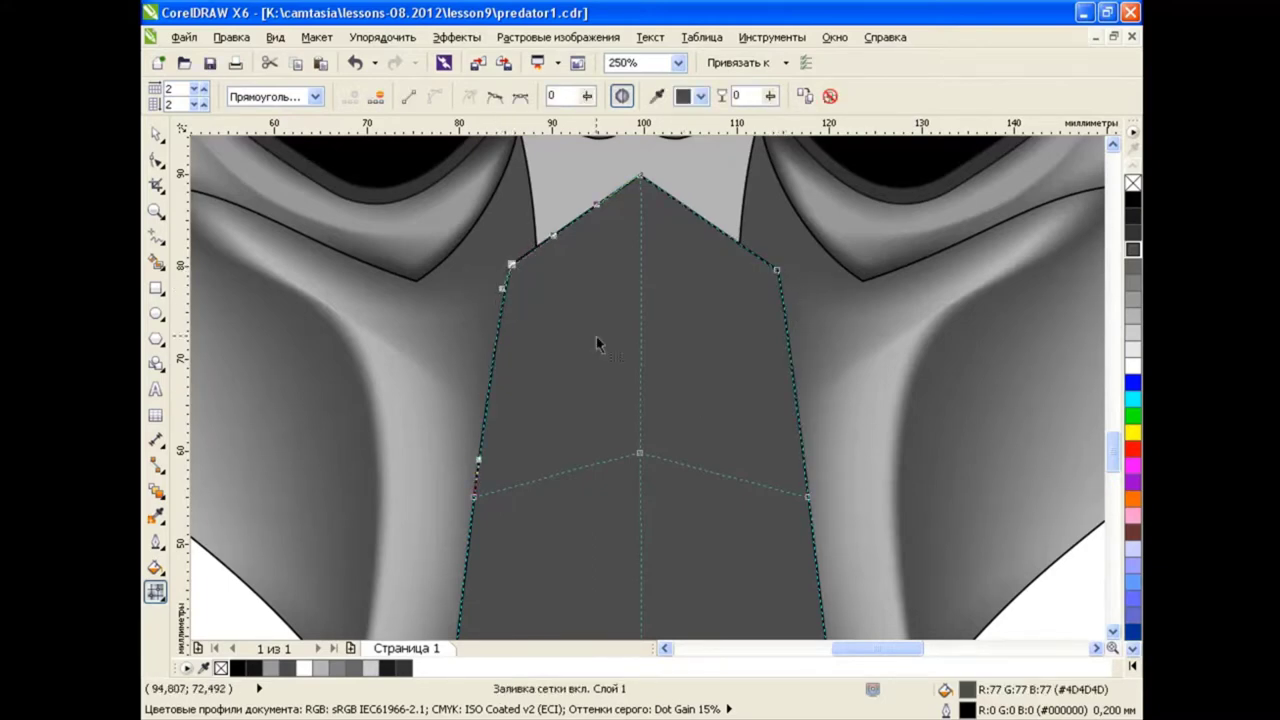
pyautogui.moveTo(1116, 455)
pyautogui.mouseDown()
pyautogui.moveTo(1117, 483)
pyautogui.moveTo(1114, 358)
pyautogui.mouseUp()
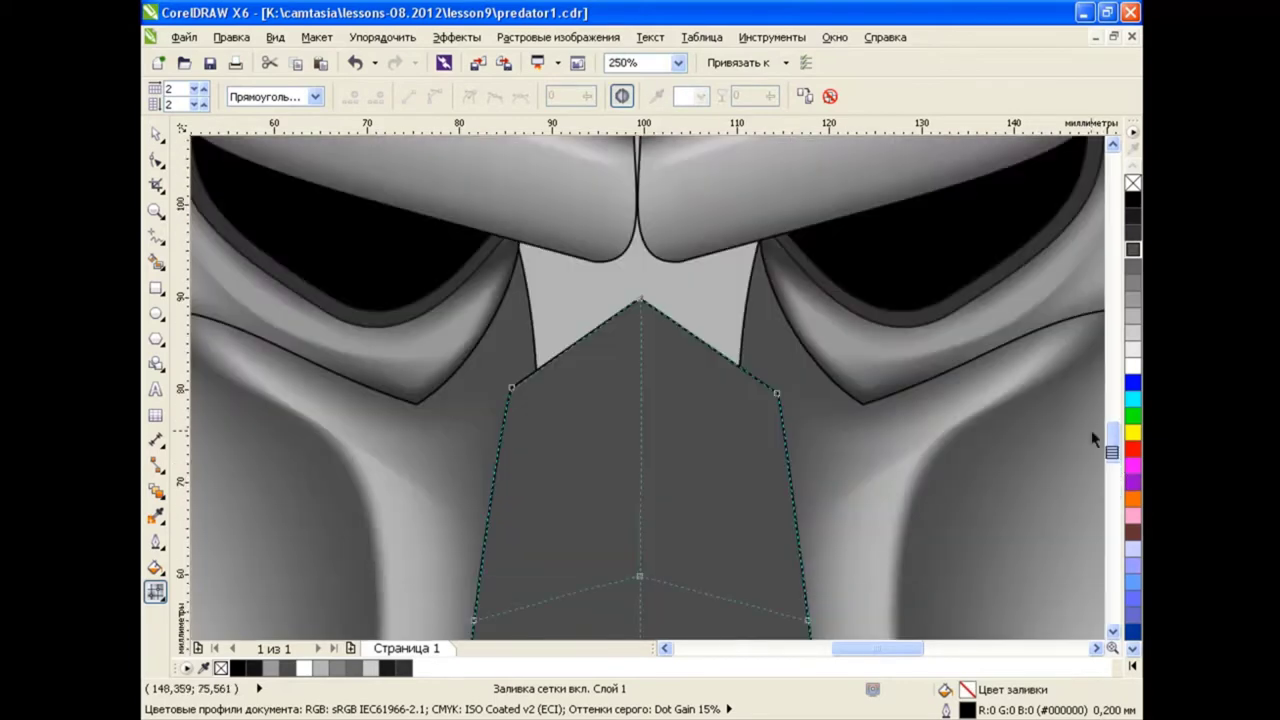
pyautogui.scroll(10, 640, 300)
pyautogui.scroll(-8, 685, 266)
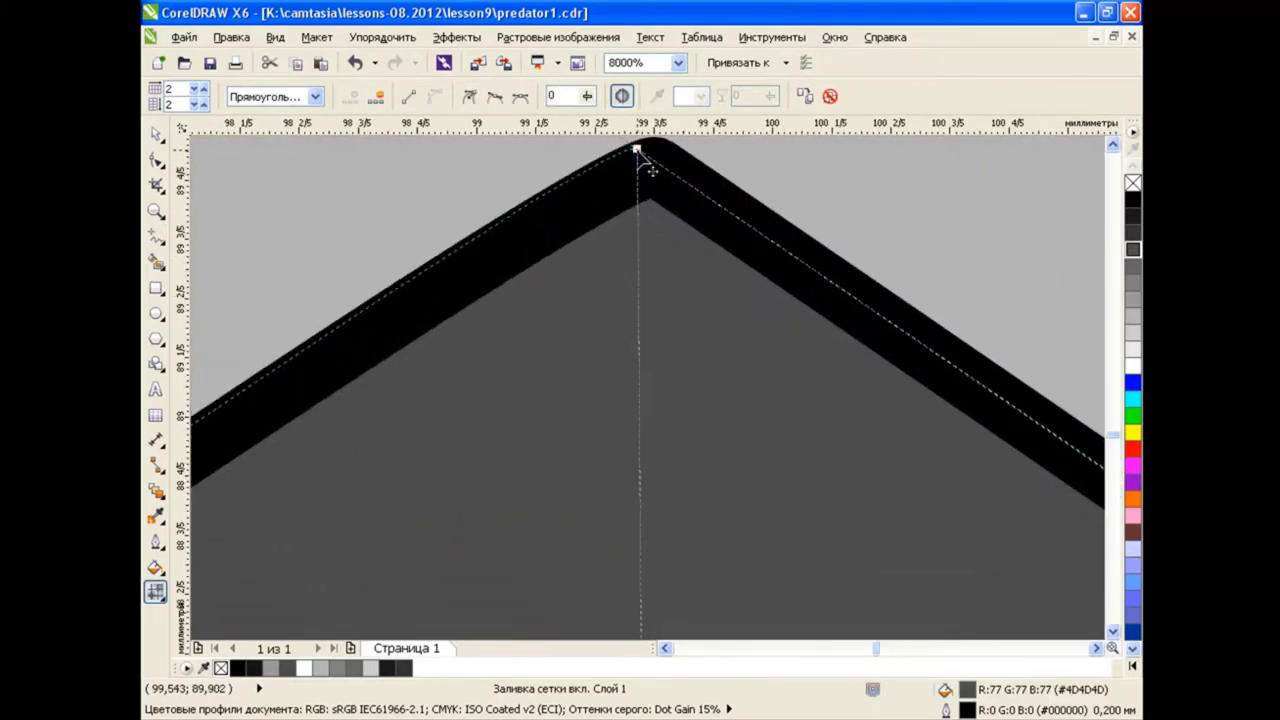
# Reshape the nose piece's top into a sharp point with straight sides
pyautogui.moveTo(571, 163); pyautogui.dragTo(545, 166)
pyautogui.scroll(-6, 551, 178)
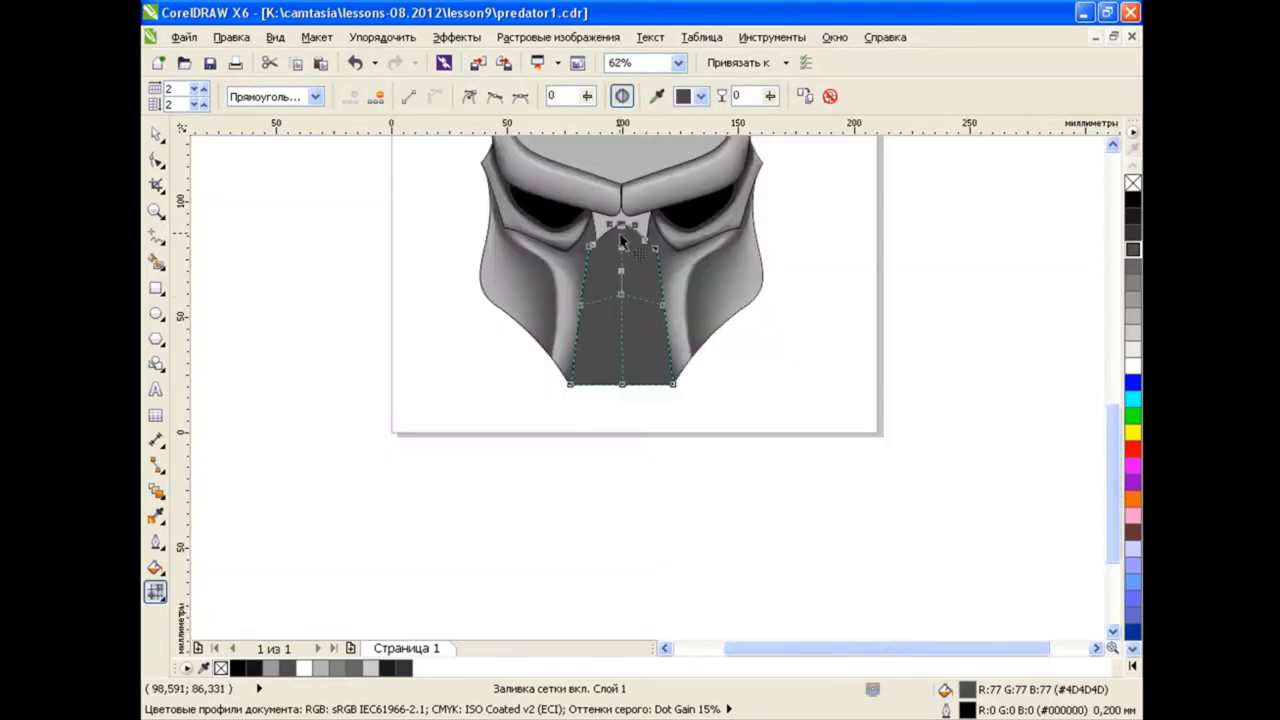
pyautogui.scroll(2, 556, 200)
pyautogui.scroll(2, 560, 215)
pyautogui.moveTo(560, 215); pyautogui.dragTo(547, 251)
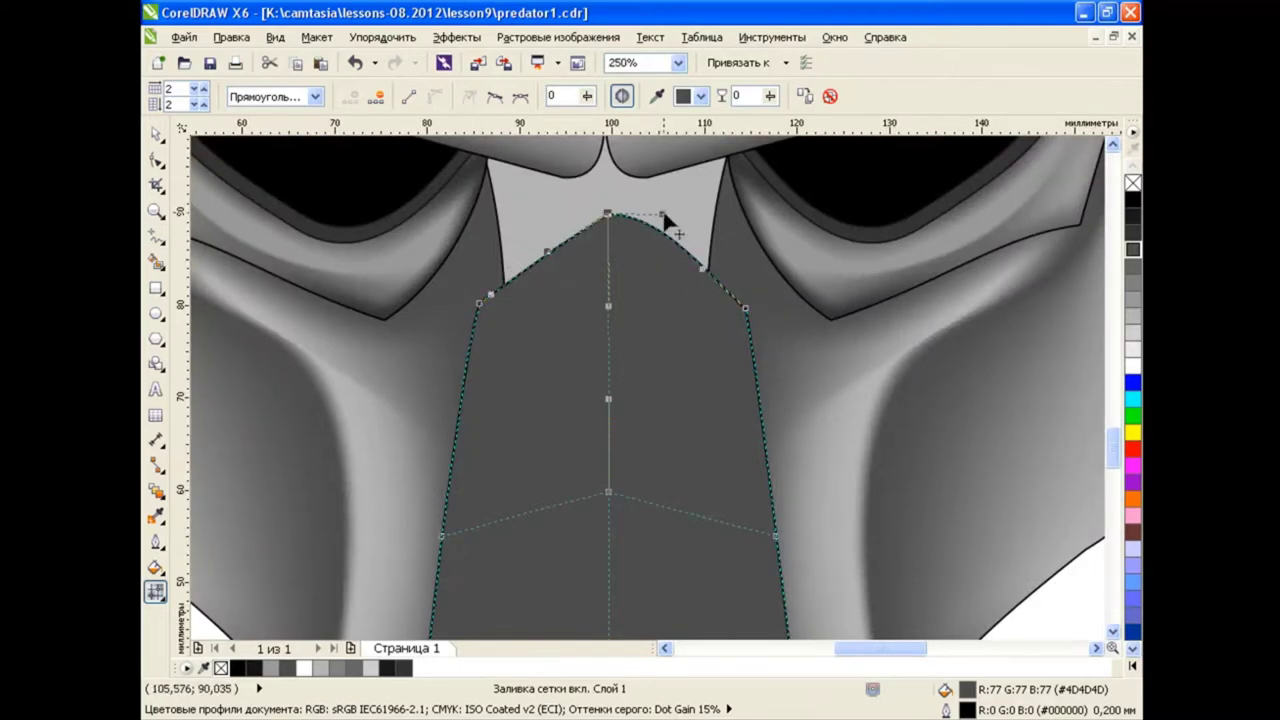
pyautogui.moveTo(663, 214); pyautogui.dragTo(668, 253)
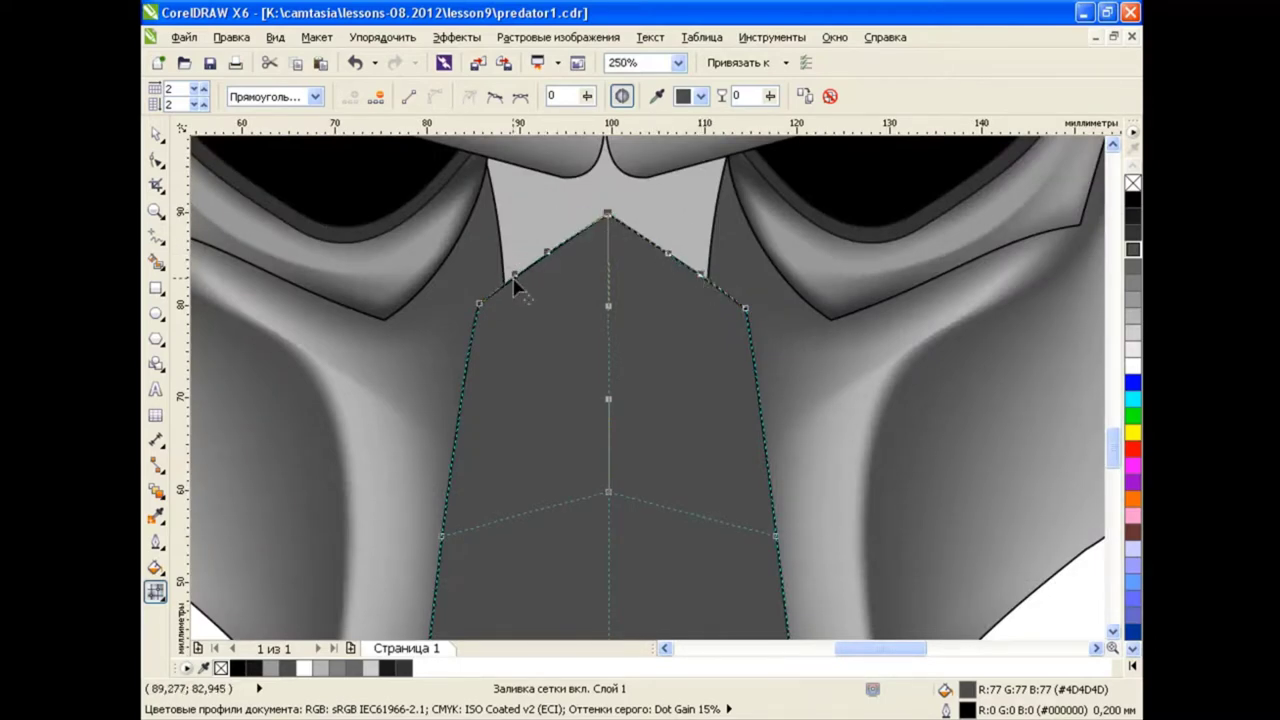
pyautogui.scroll(-3, 748, 381)
pyautogui.scroll(2, 772, 300)
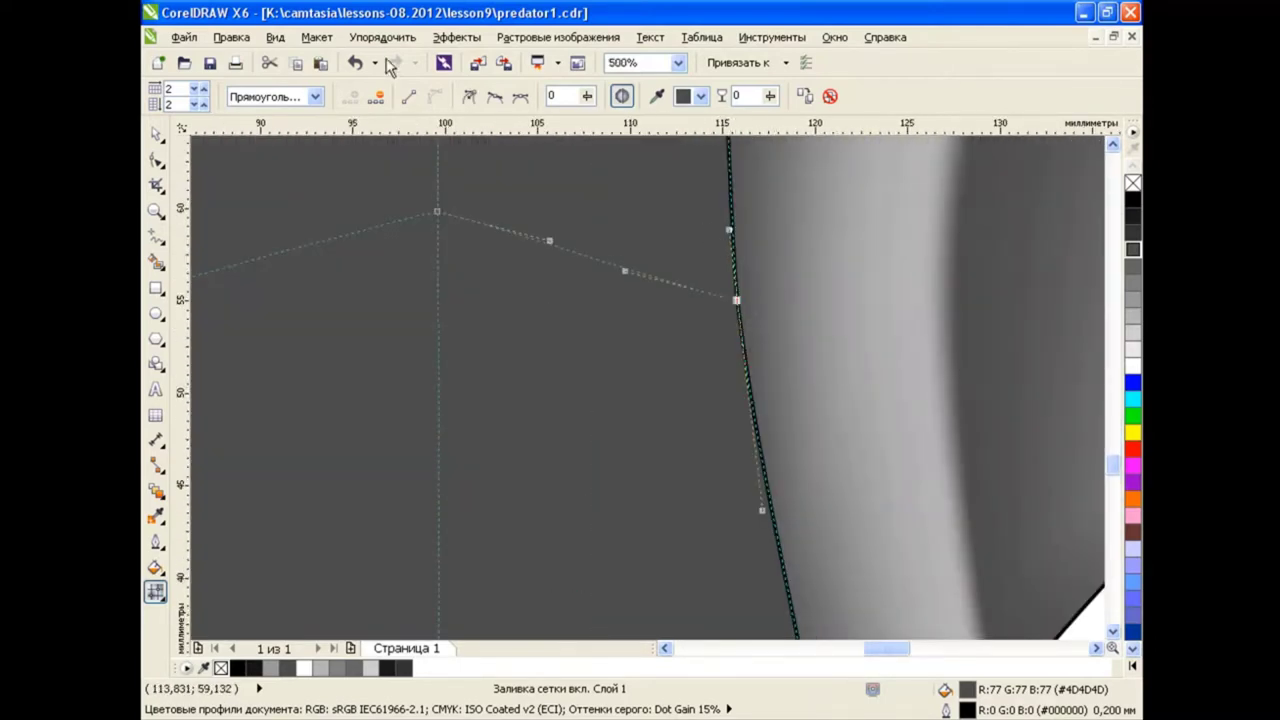
pyautogui.scroll(-2, 534, 351)
pyautogui.hscroll(-3, 886, 655)
pyautogui.scroll(-2, 722, 385)
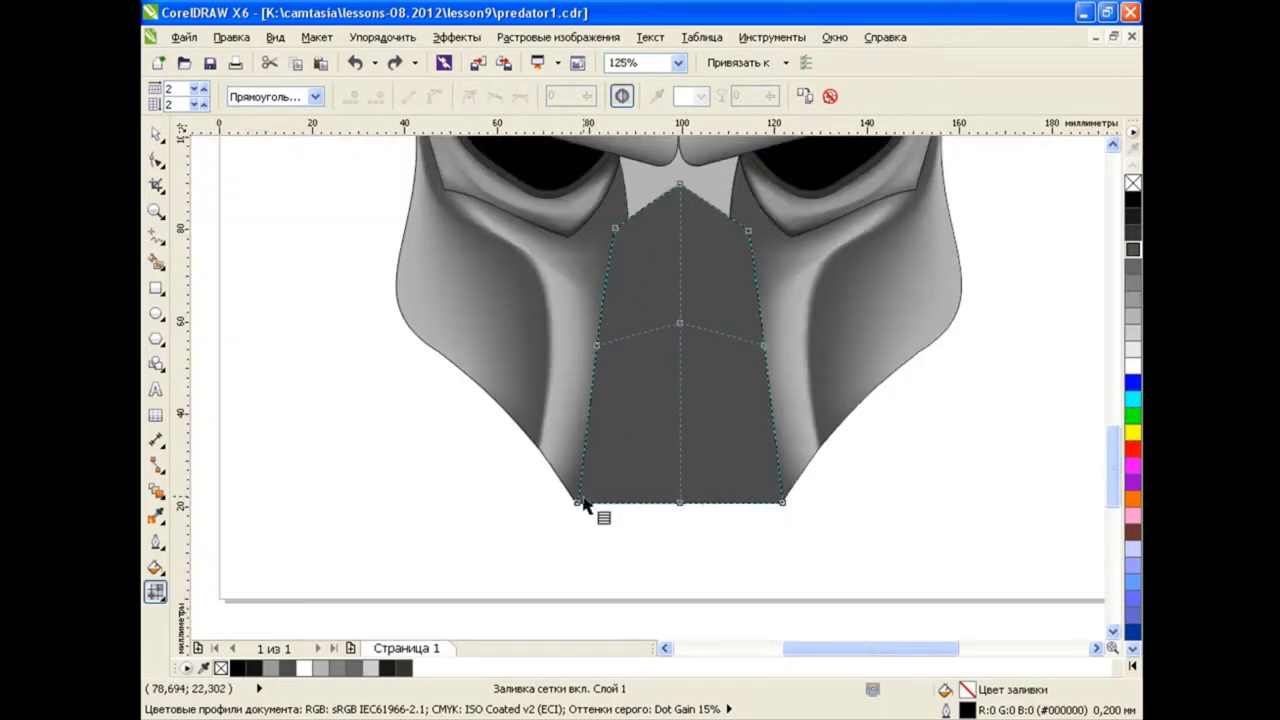
pyautogui.scroll(2, 605, 348)
# Add two vertical mesh lines to the nose piece
pyautogui.doubleClick(606, 349)
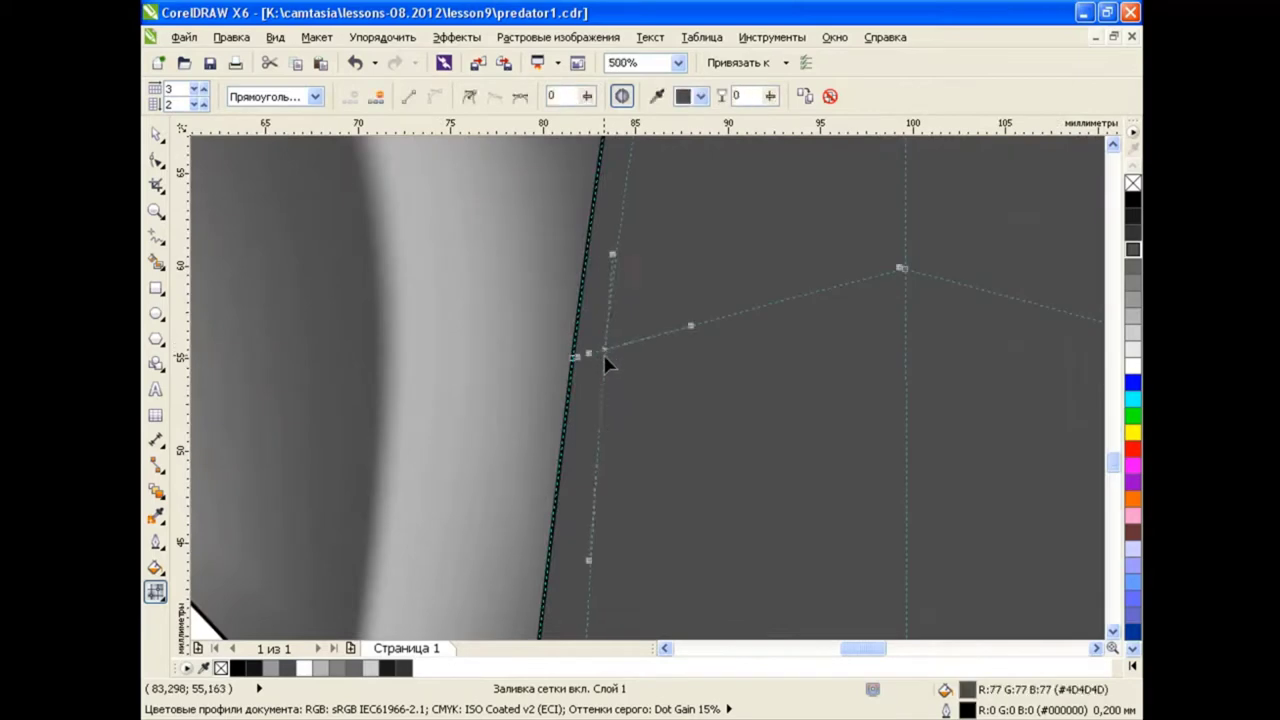
pyautogui.scroll(-1, 606, 349)
pyautogui.scroll(3, 1116, 455)
pyautogui.moveTo(1116, 455)
pyautogui.mouseDown()
pyautogui.moveTo(1112, 488)
pyautogui.moveTo(1112, 452)
pyautogui.mouseUp()
pyautogui.doubleClick(983, 451)
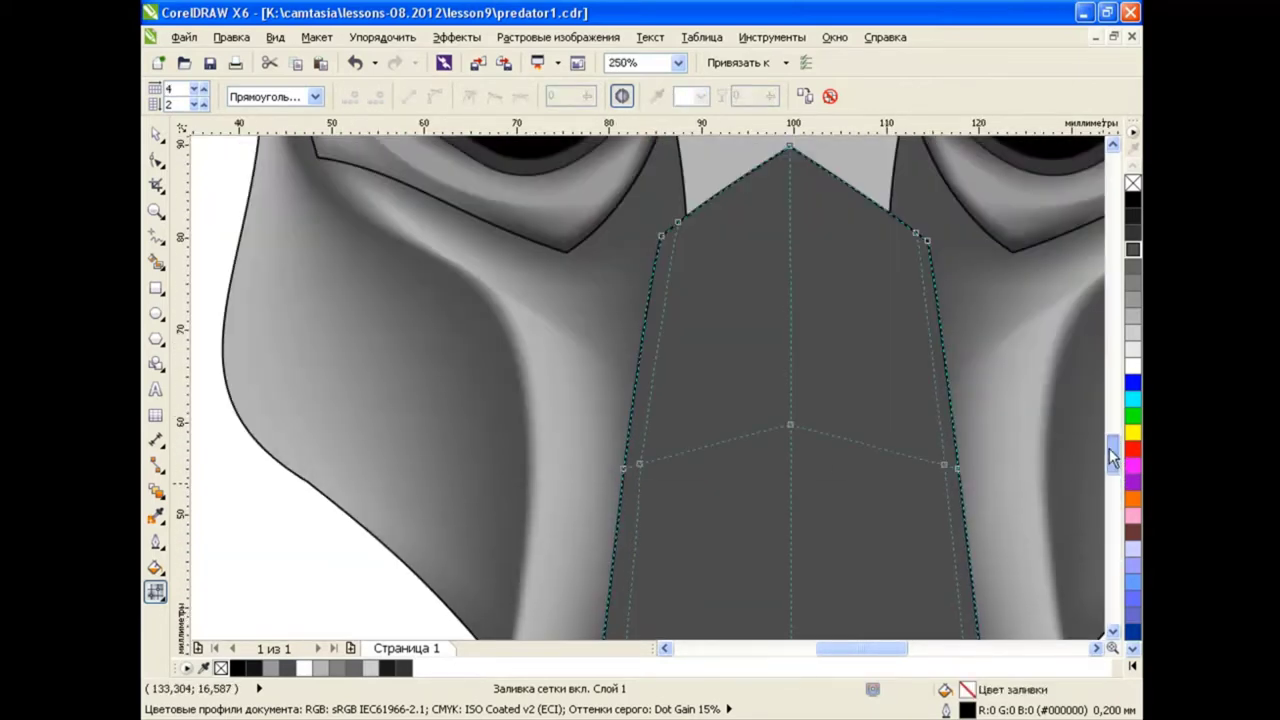
pyautogui.moveTo(882, 649); pyautogui.dragTo(892, 649)
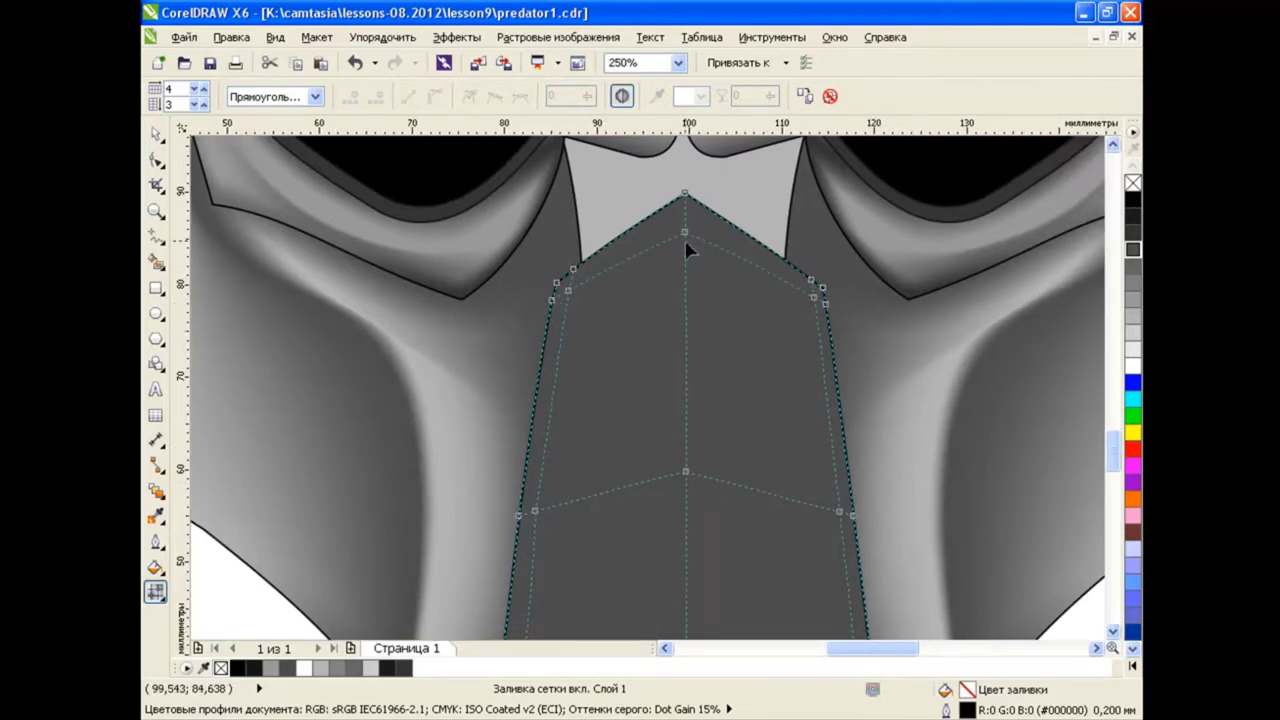
# Pull the top-centre node down, undo the extra nudge, and add a mesh line near the top
pyautogui.click(686, 234)
pyautogui.moveTo(686, 234)
pyautogui.mouseDown()
pyautogui.moveTo(648, 283)
pyautogui.moveTo(593, 287)
pyautogui.mouseUp()
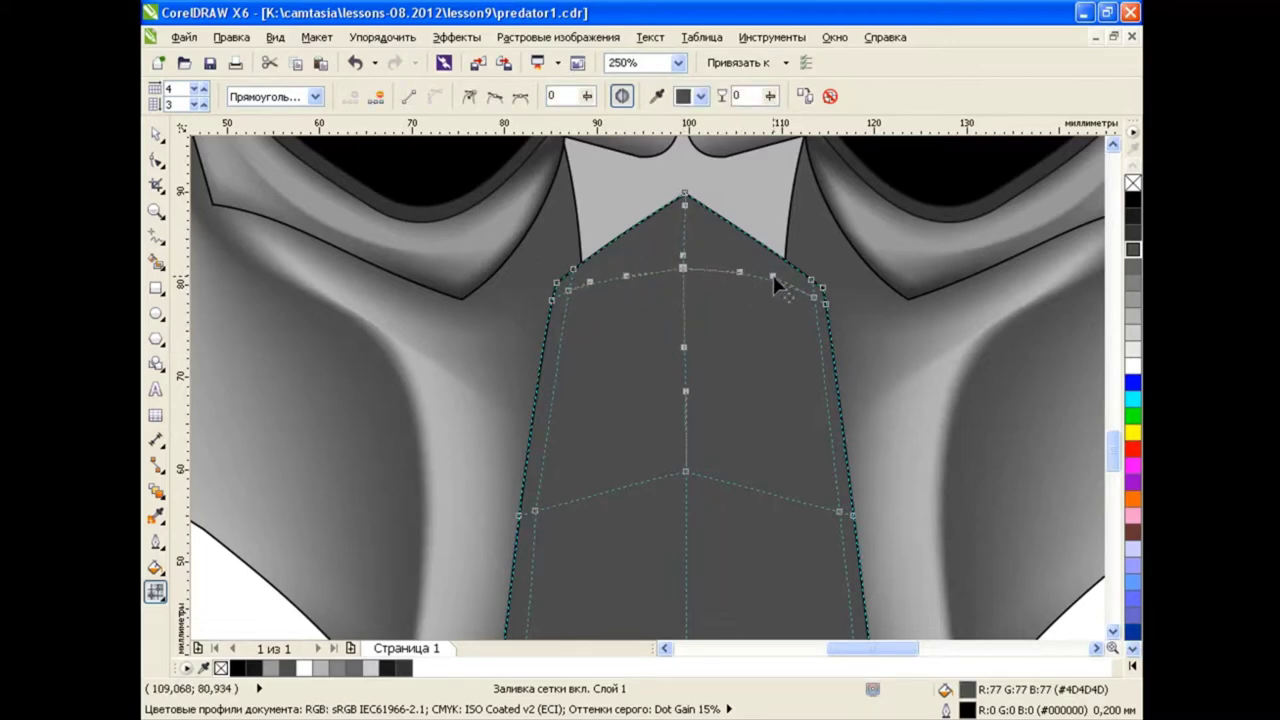
pyautogui.moveTo(687, 270); pyautogui.dragTo(686, 275)
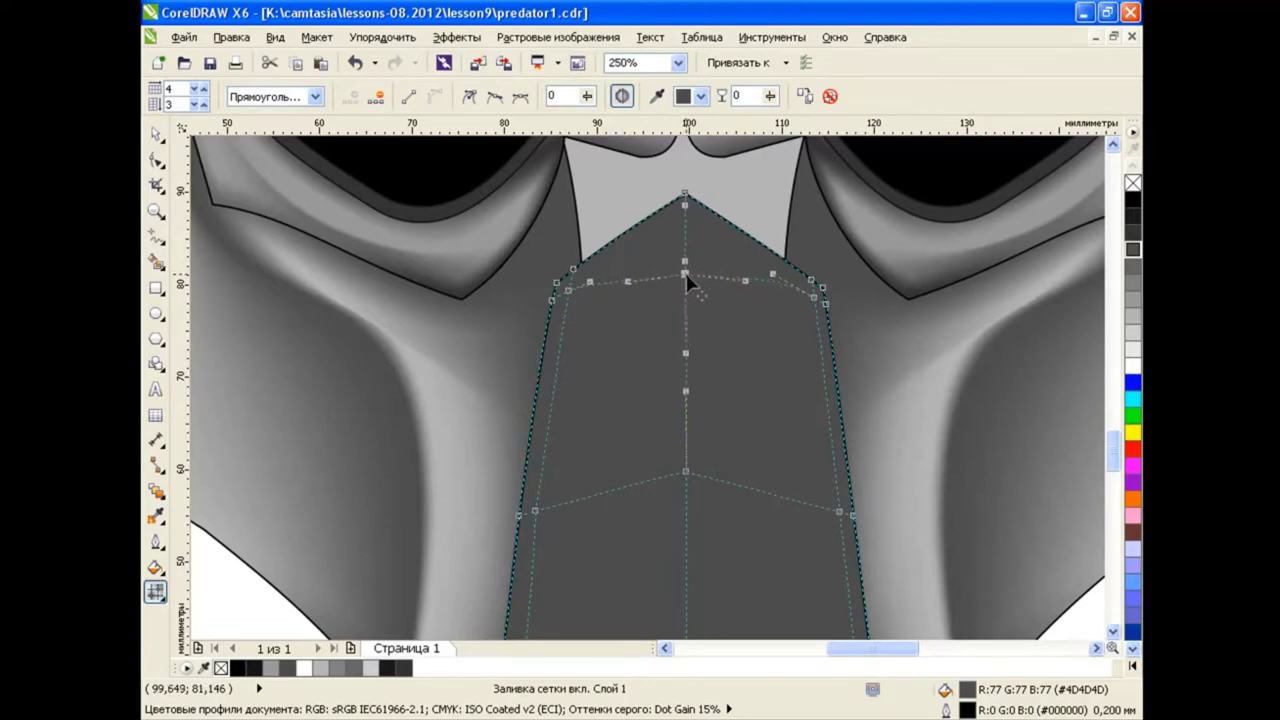
pyautogui.click(355, 62)
pyautogui.doubleClick(627, 290)
# Fill the whole nose-piece mesh with light grey
pyautogui.scroll(-2, 828, 428)
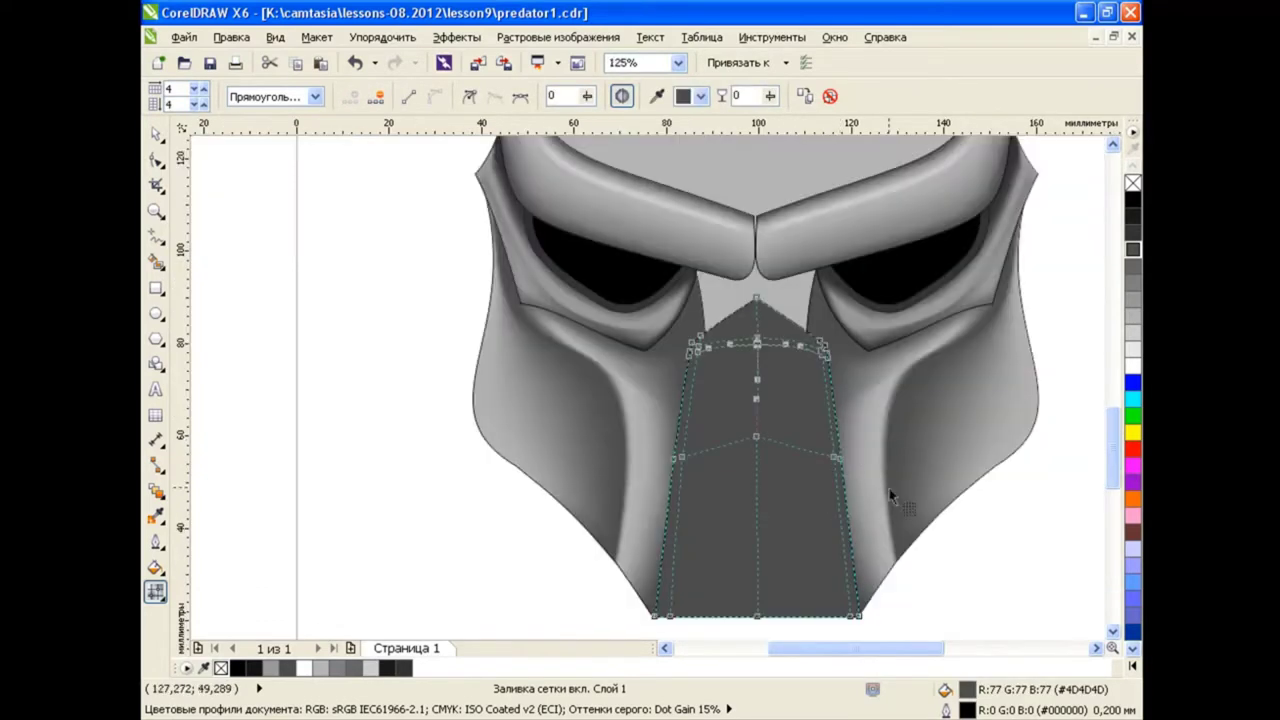
pyautogui.hscroll(2, 894, 497)
pyautogui.moveTo(790, 622); pyautogui.dragTo(540, 310)
pyautogui.click(1133, 318)
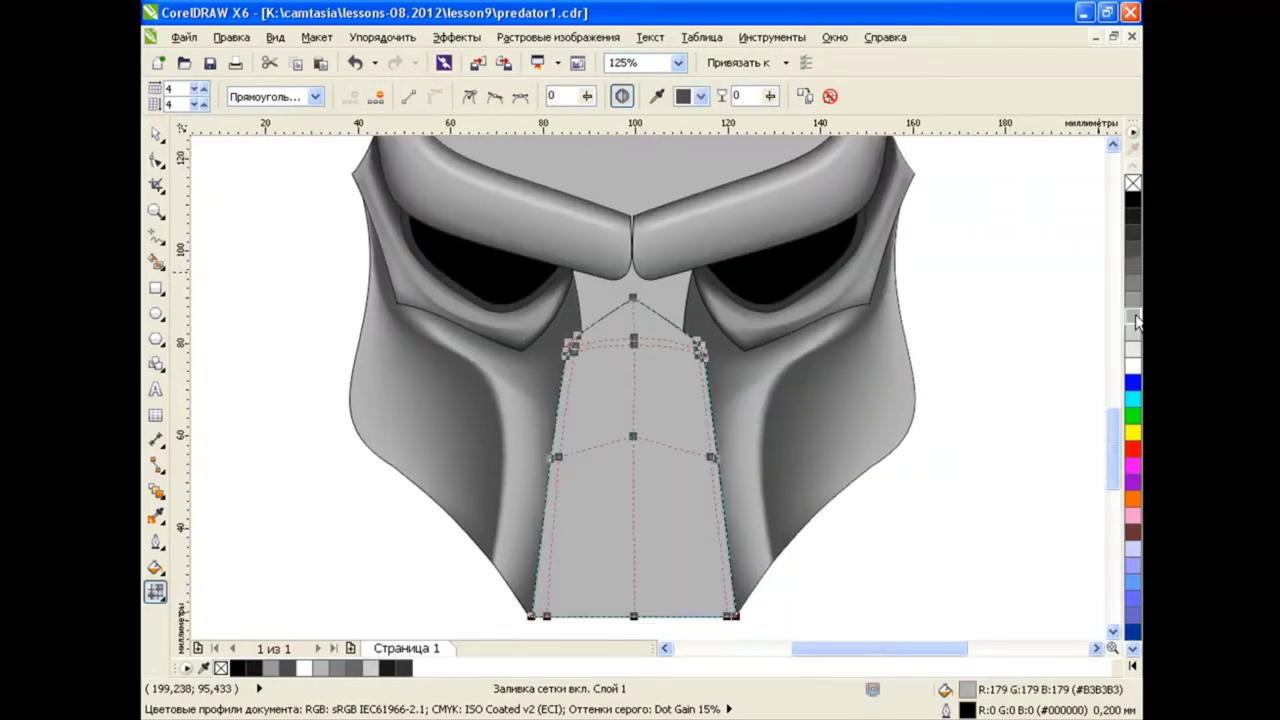
pyautogui.click(846, 555)
# Add a horizontal mesh line near the bottom of the nose piece and select its centre node
pyautogui.click(634, 437)
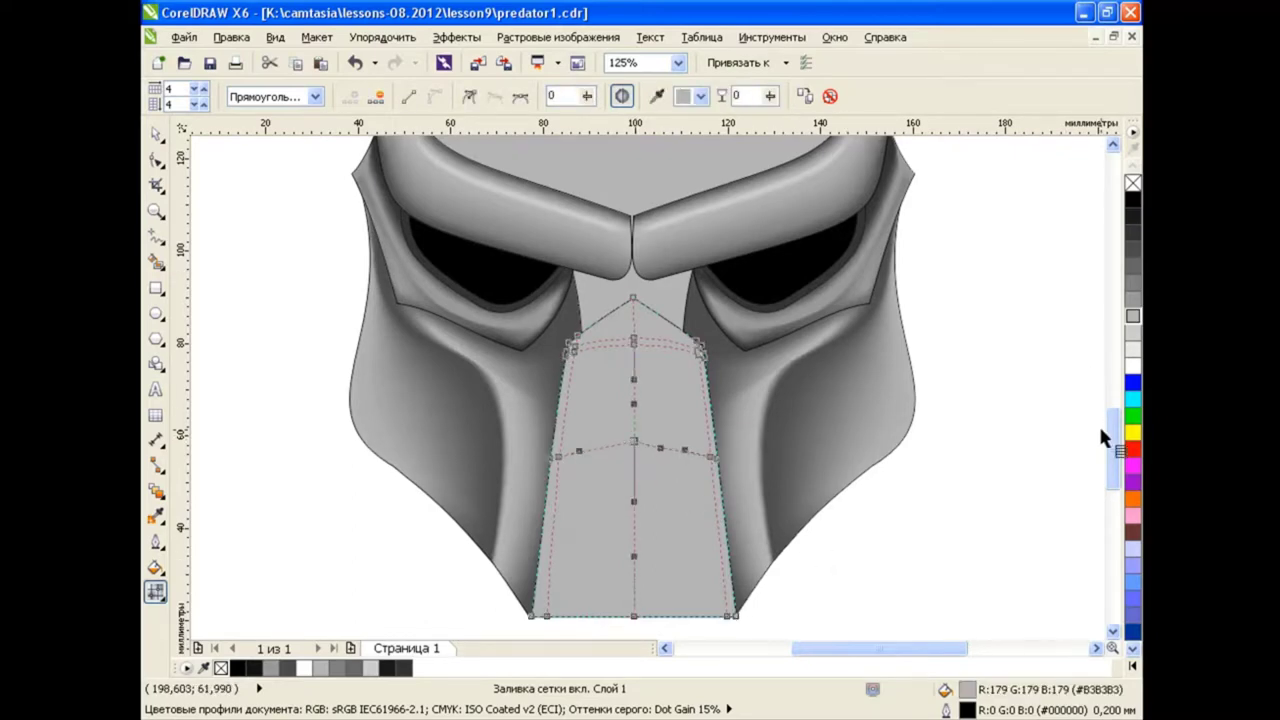
pyautogui.scroll(1, 680, 451)
pyautogui.doubleClick(803, 425)
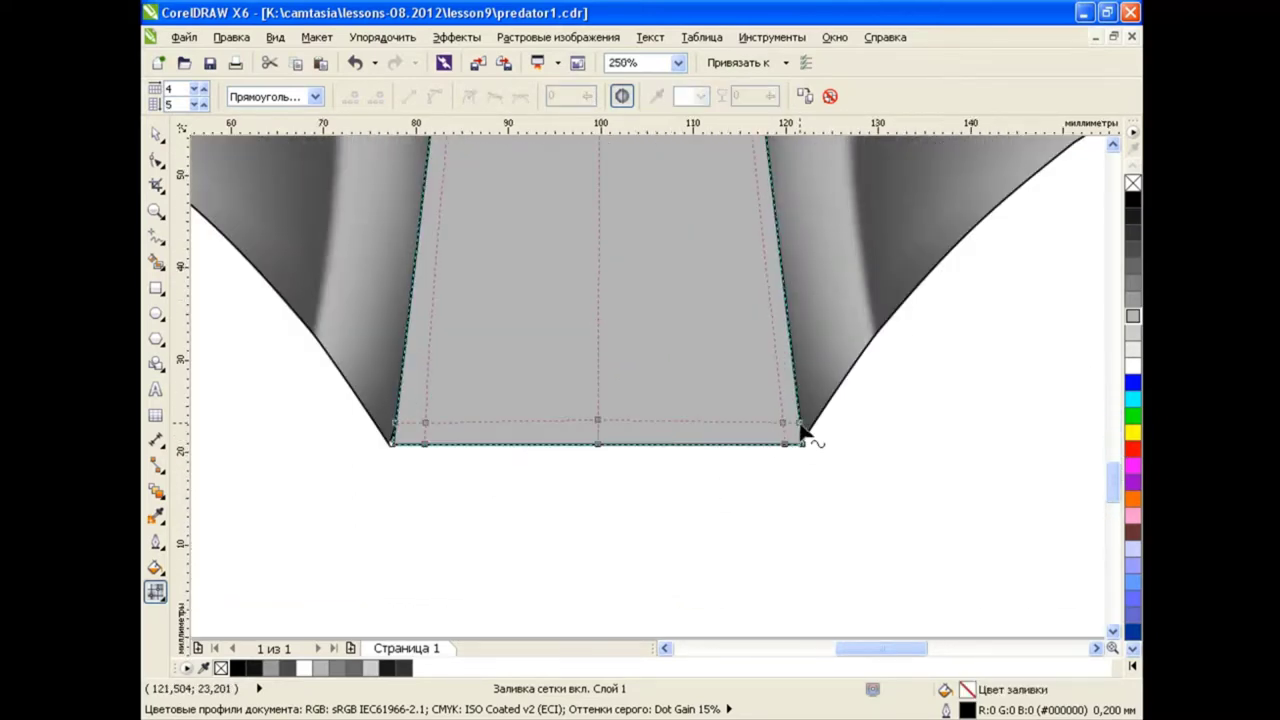
pyautogui.click(598, 421)
pyautogui.scroll(3, 1103, 478)
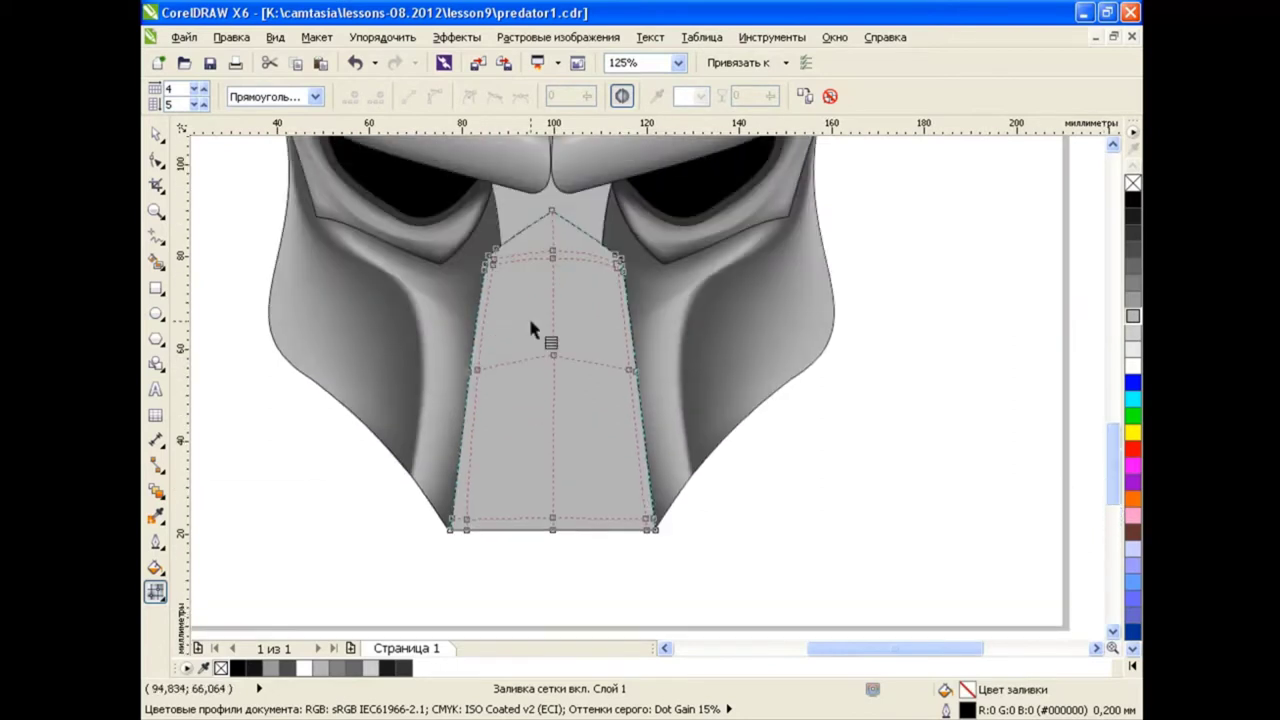
pyautogui.scroll(2, 493, 229)
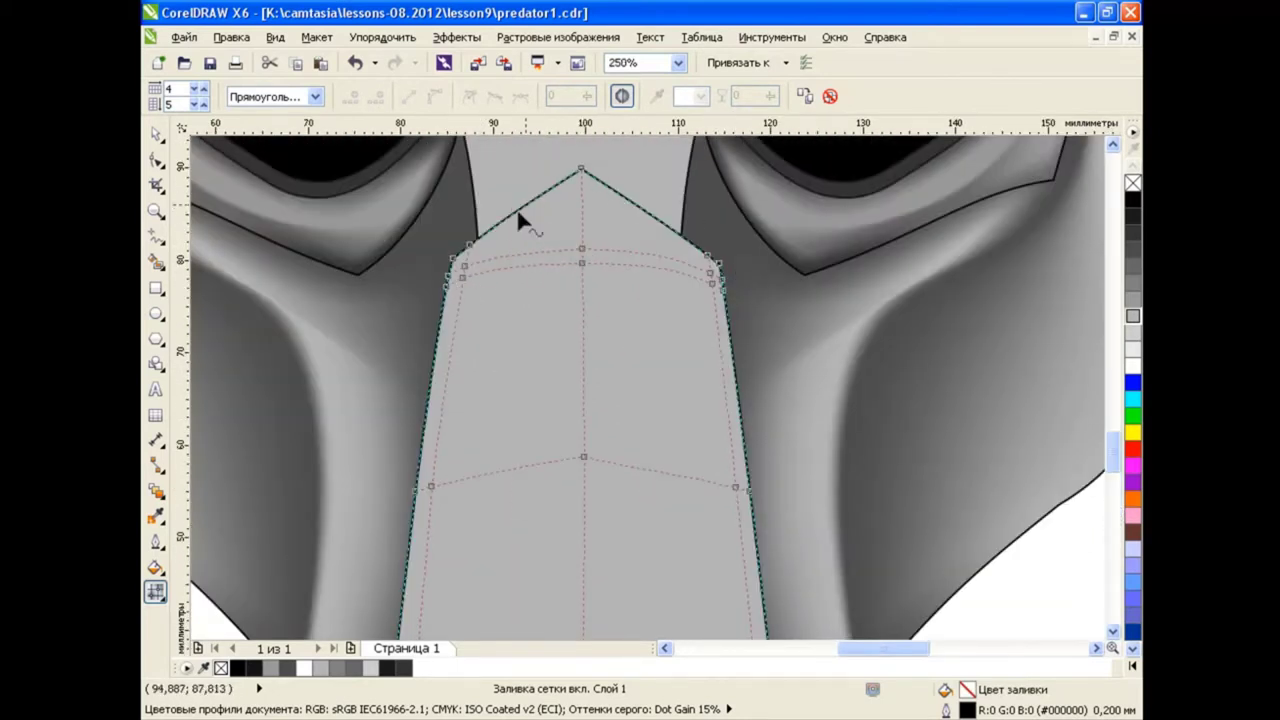
# Colour the three top-row nodes near-white and lighten the bottom nodes
pyautogui.click(463, 265)
pyautogui.keyDown('shift'); pyautogui.click(582, 248); pyautogui.keyUp('shift')
pyautogui.keyDown('shift'); pyautogui.click(710, 272); pyautogui.keyUp('shift')
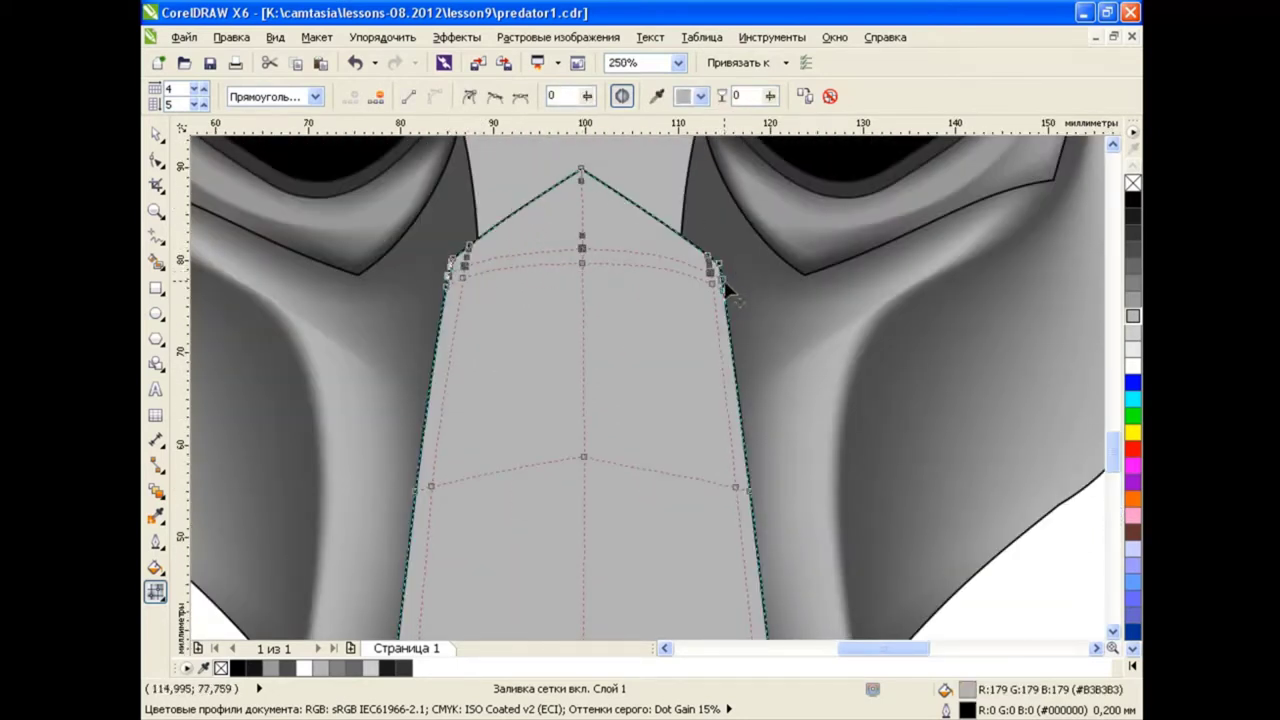
pyautogui.click(1133, 366)
pyautogui.click(1133, 332)
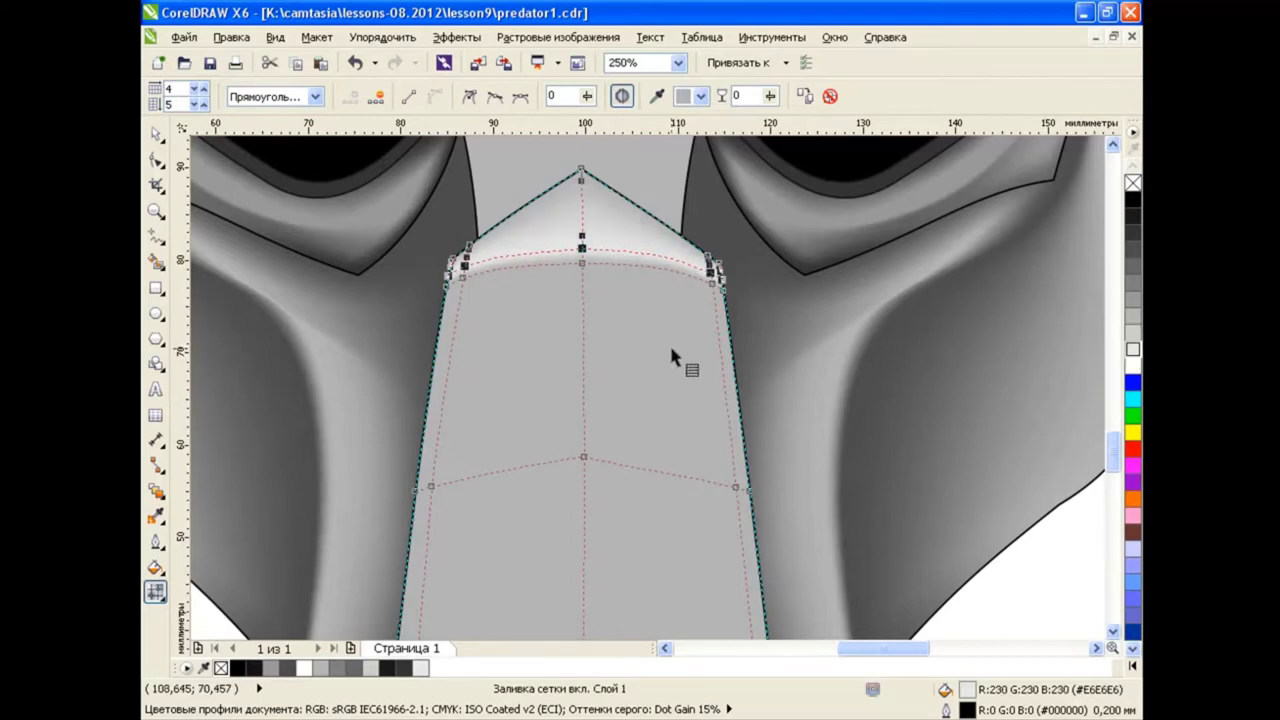
pyautogui.click(724, 296)
pyautogui.scroll(-5, 856, 489)
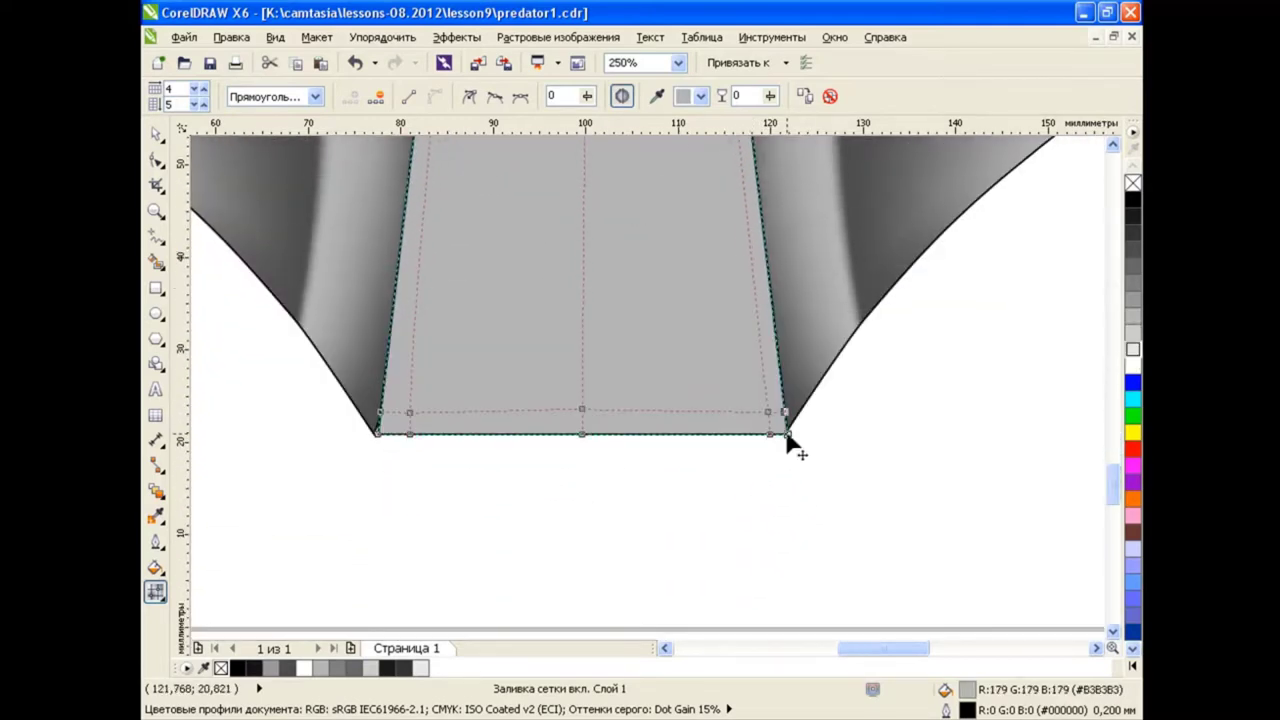
pyautogui.click(1130, 347)
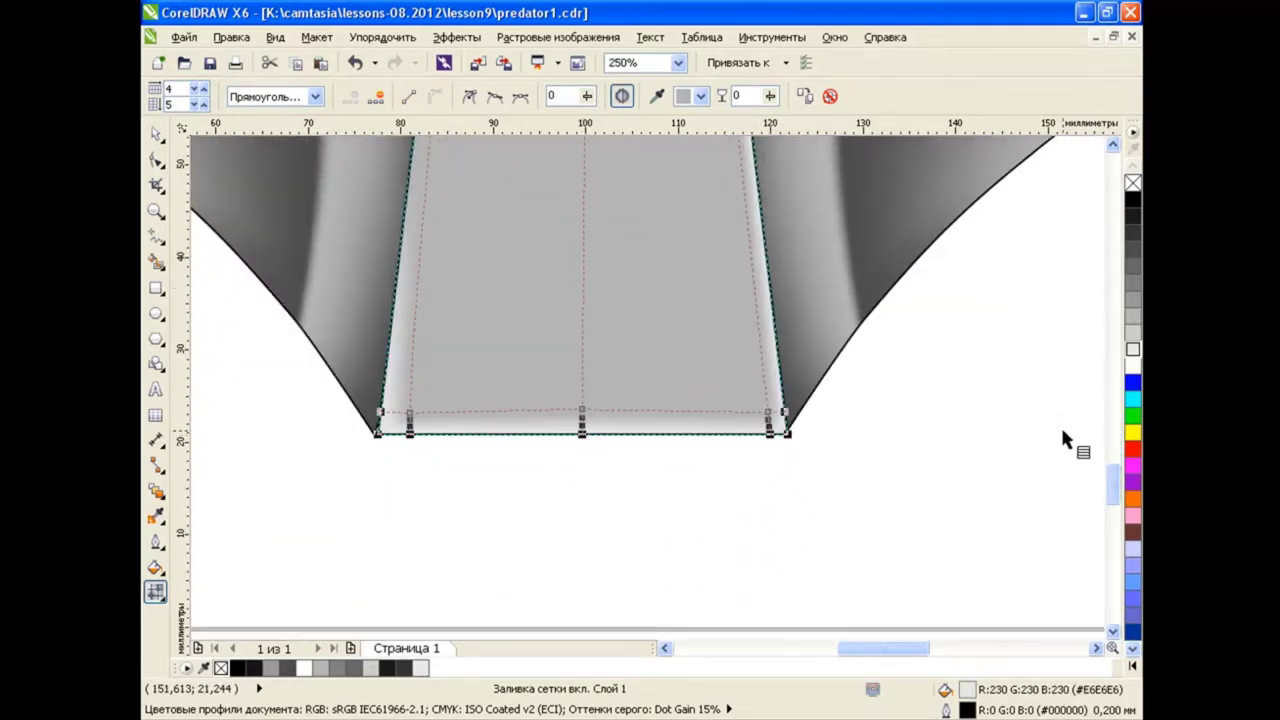
pyautogui.scroll(5, 1066, 437)
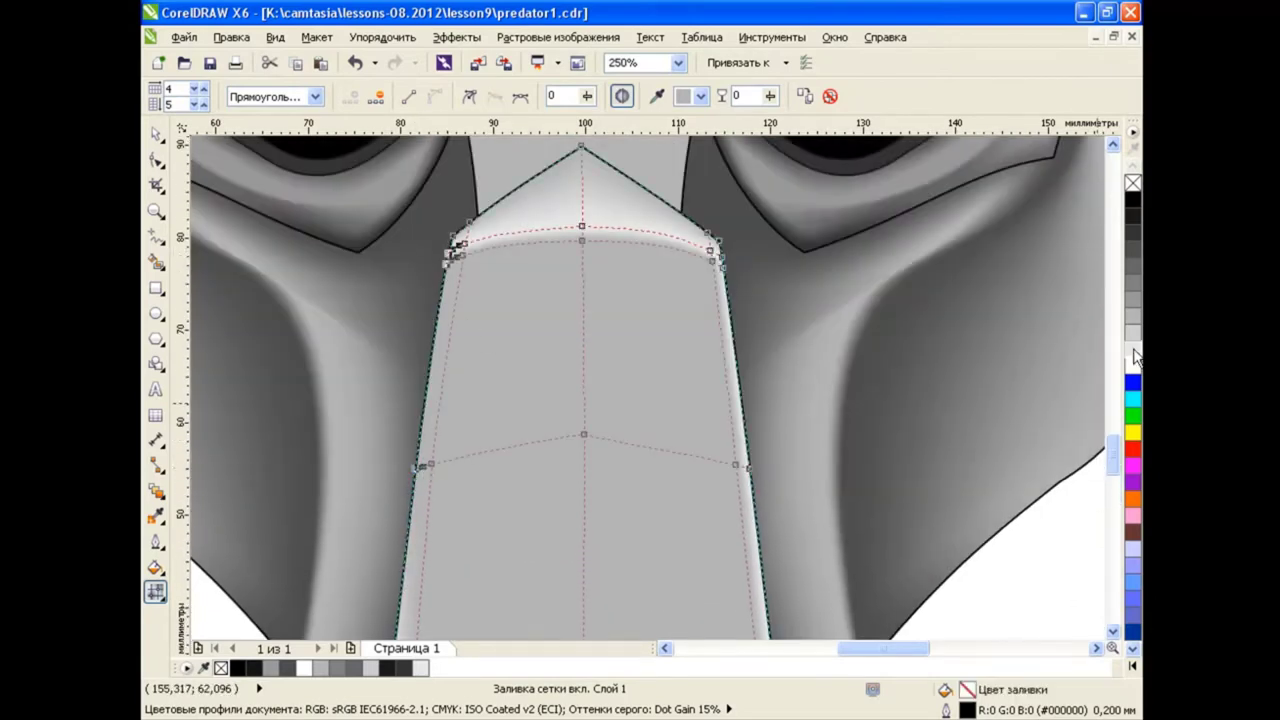
pyautogui.scroll(-4, 645, 350)
# Shade the nose piece's side nodes darker, down to #666666 grey
pyautogui.press('space')
pyautogui.press('Escape')
pyautogui.click(620, 420)
pyautogui.press('space')
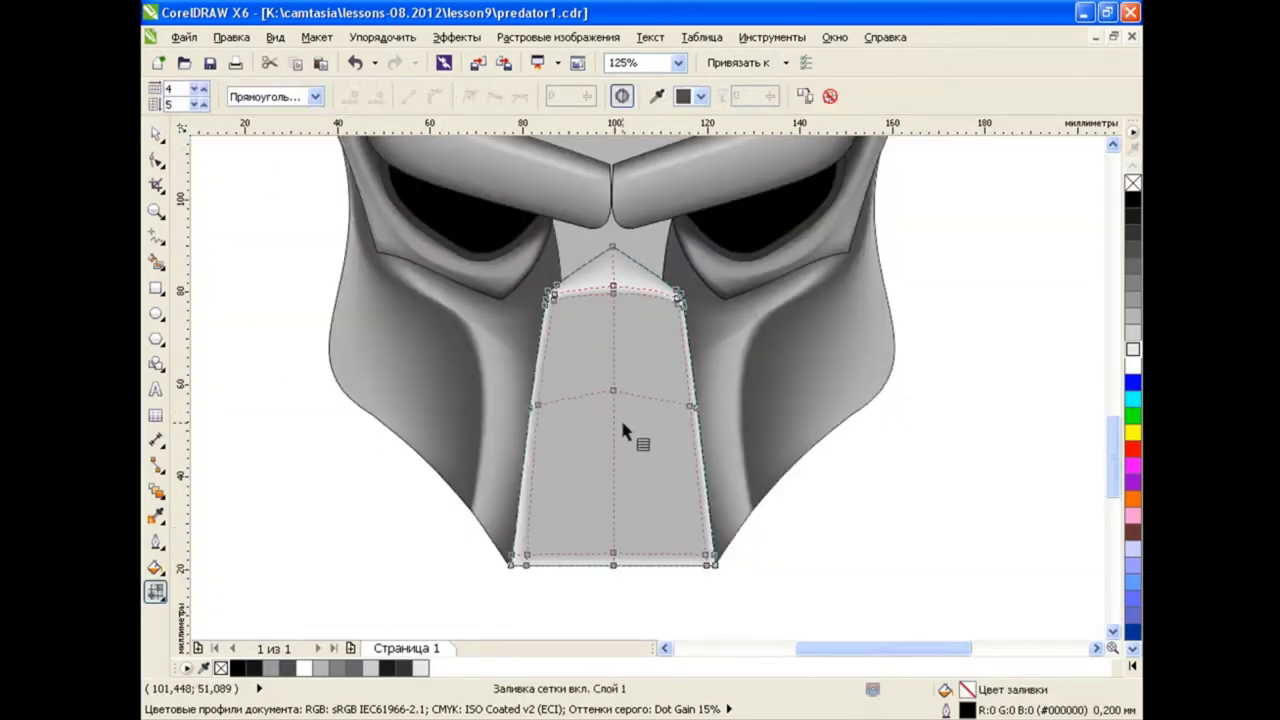
pyautogui.scroll(4, 620, 417)
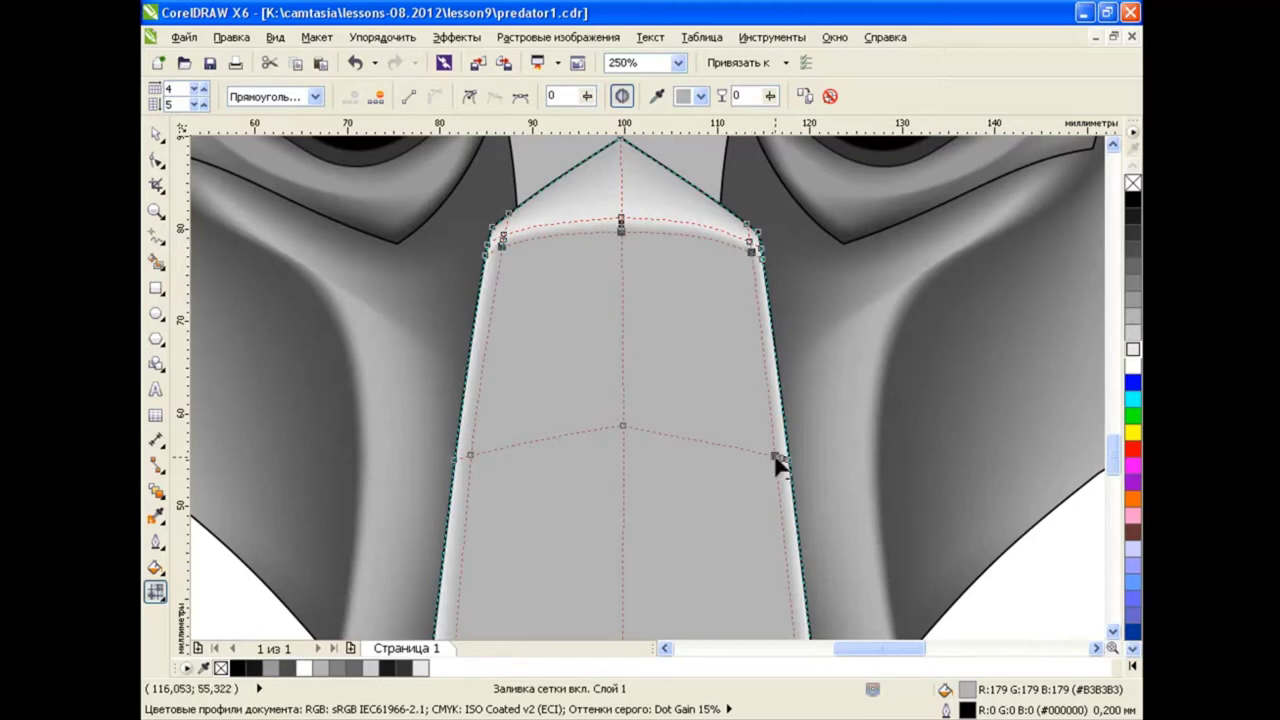
pyautogui.scroll(-3, 777, 457)
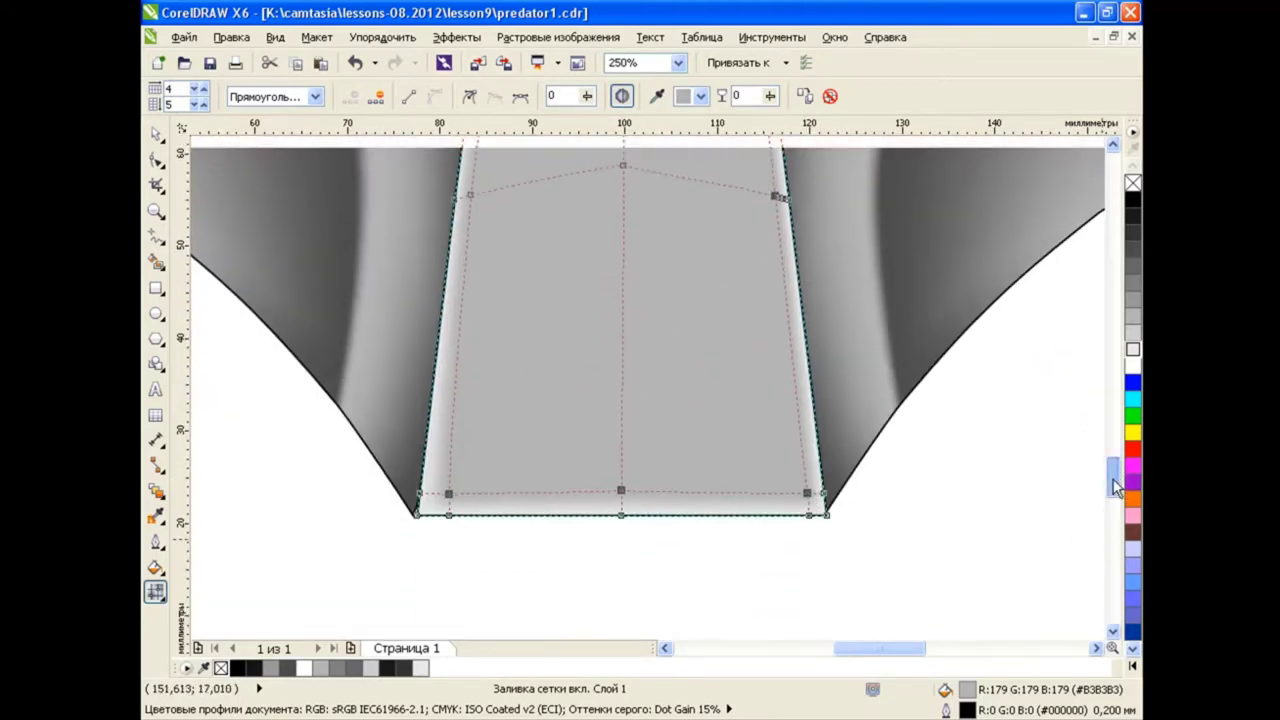
pyautogui.scroll(2, 699, 336)
pyautogui.click(1132, 287)
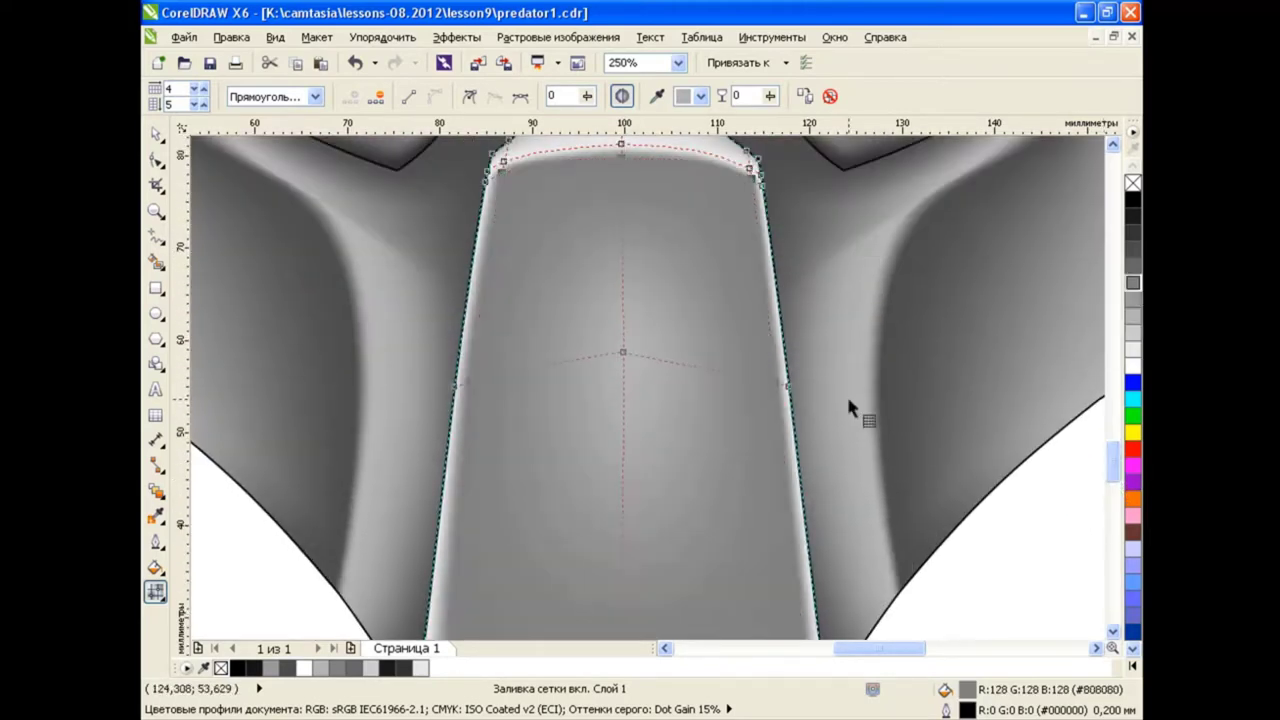
pyautogui.click(1132, 265)
pyautogui.scroll(-4, 1086, 350)
# Move the nose piece's central highlight node slightly lower
pyautogui.press('space')
pyautogui.click(690, 540)
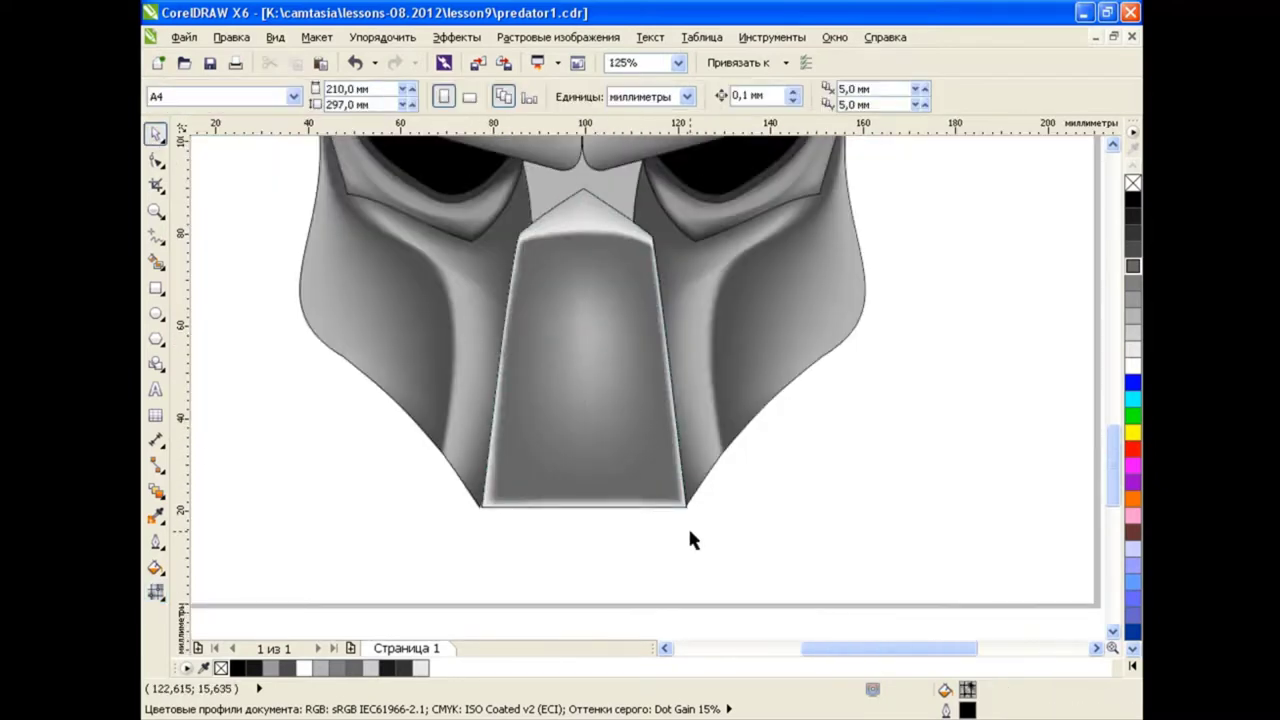
pyautogui.click(600, 330)
pyautogui.click(155, 592)
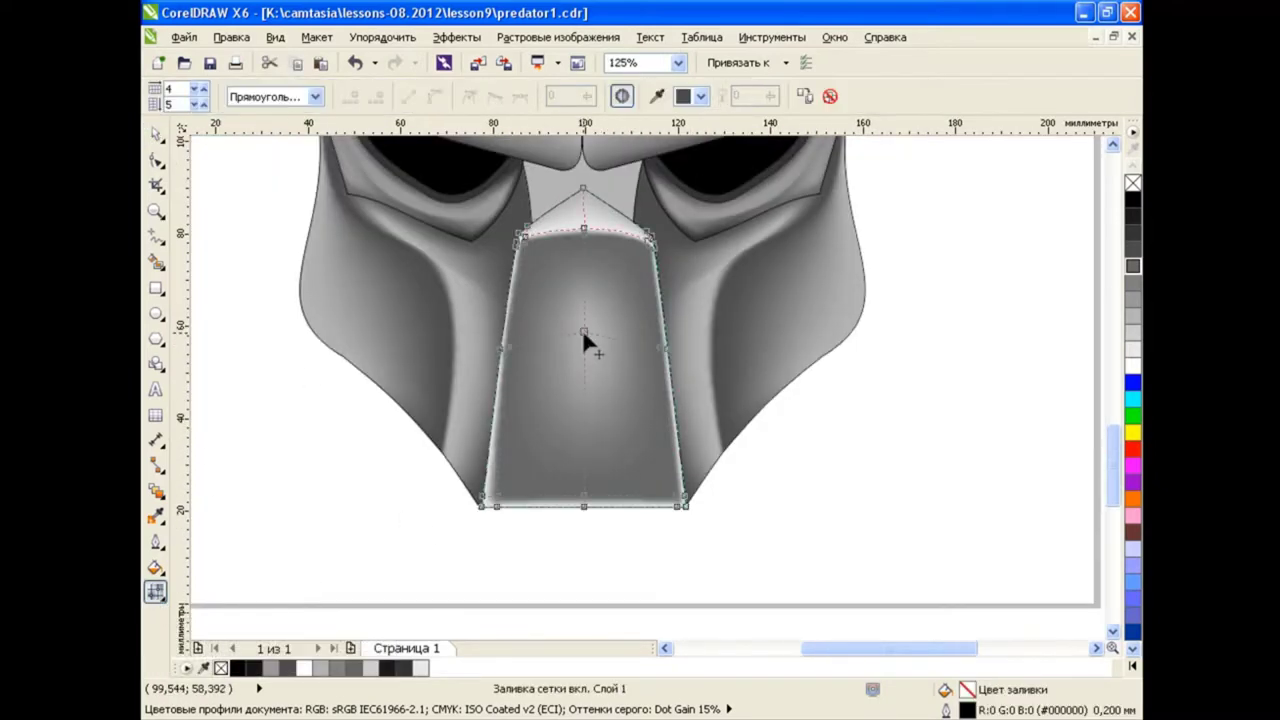
pyautogui.click(553, 349)
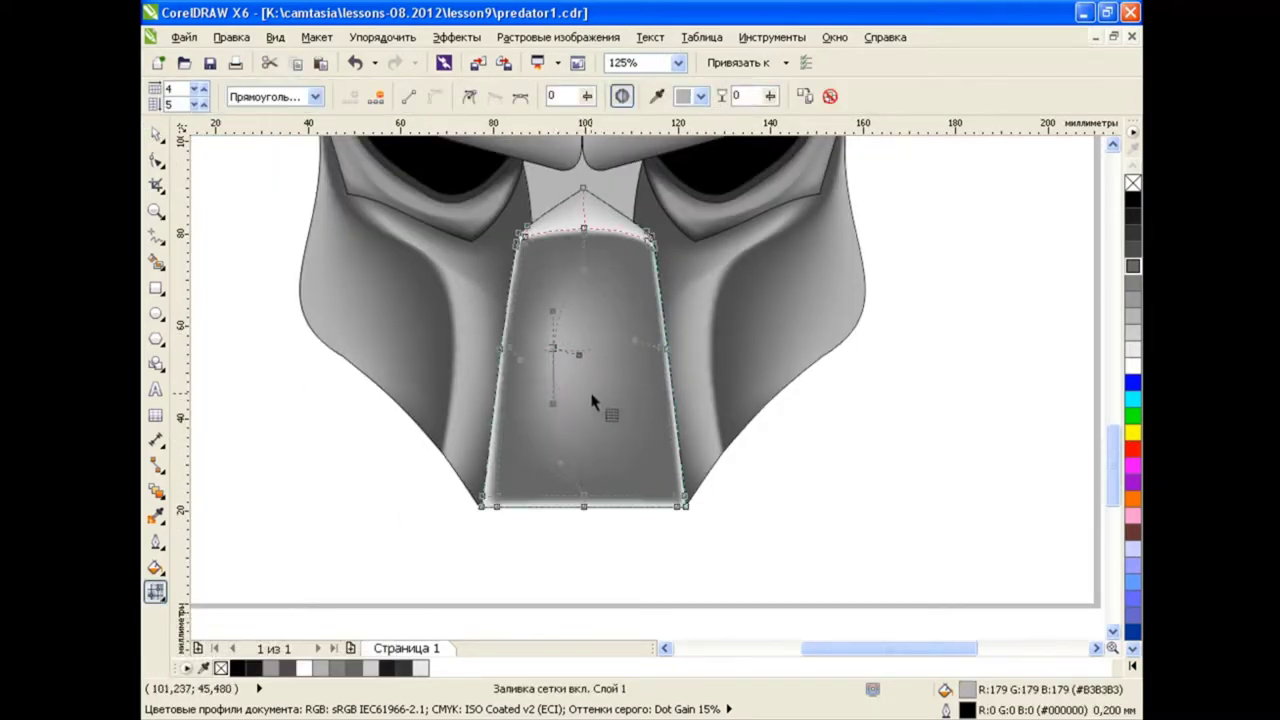
pyautogui.moveTo(553, 349); pyautogui.dragTo(556, 361)
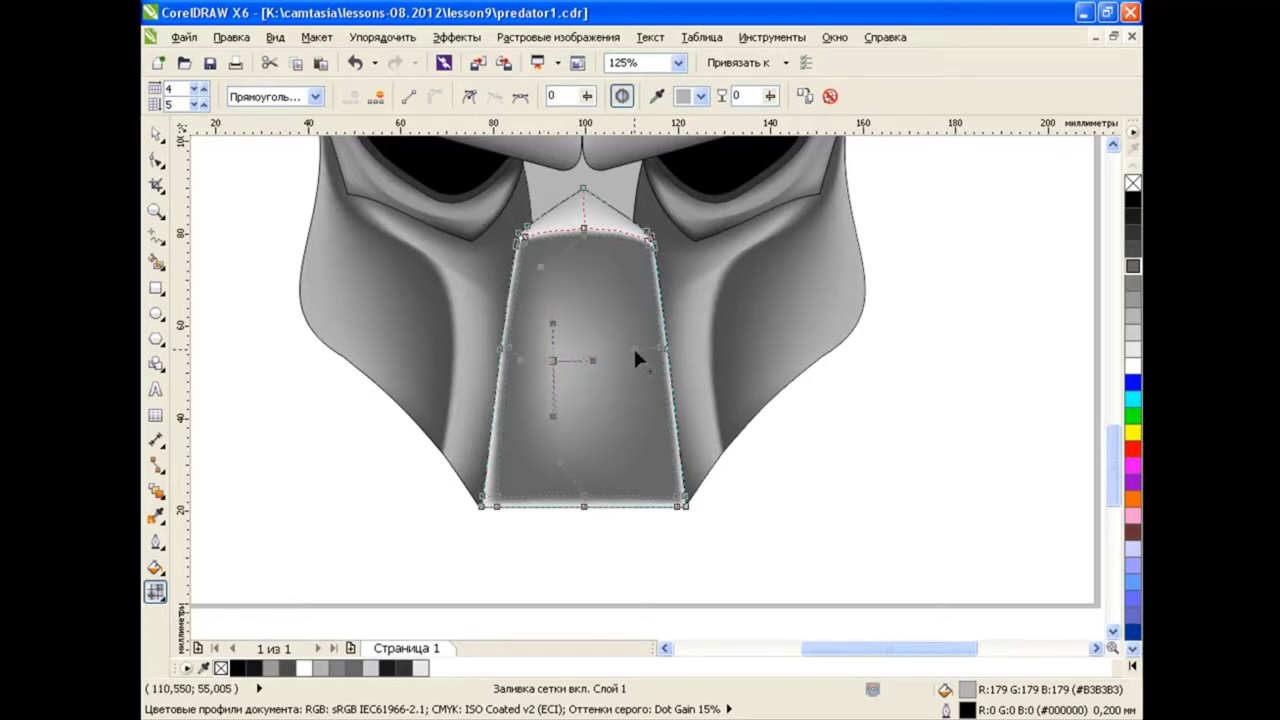
pyautogui.press('space')
pyautogui.press('Escape')
pyautogui.scroll(-2, 591, 294)
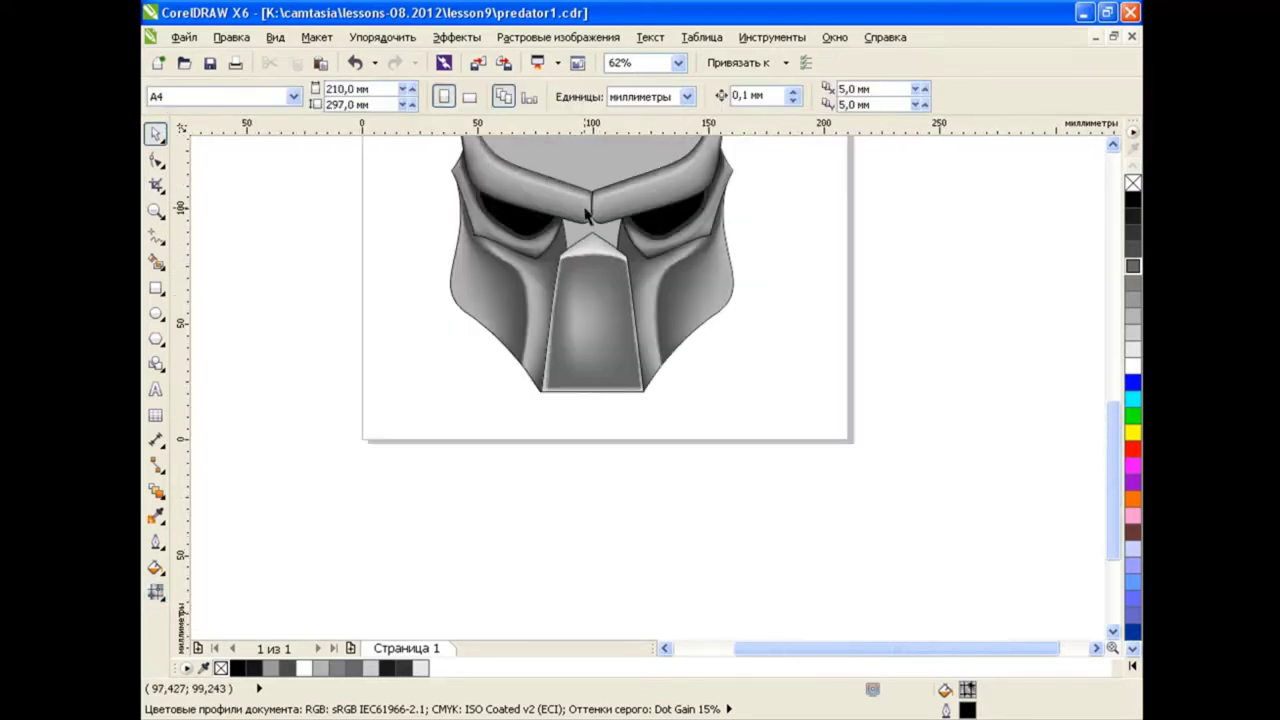
pyautogui.scroll(2, 586, 213)
pyautogui.scroll(1, 598, 282)
# Darken the nose tip's two upper mesh nodes to a darker grey
pyautogui.press('m')
pyautogui.click(625, 272)
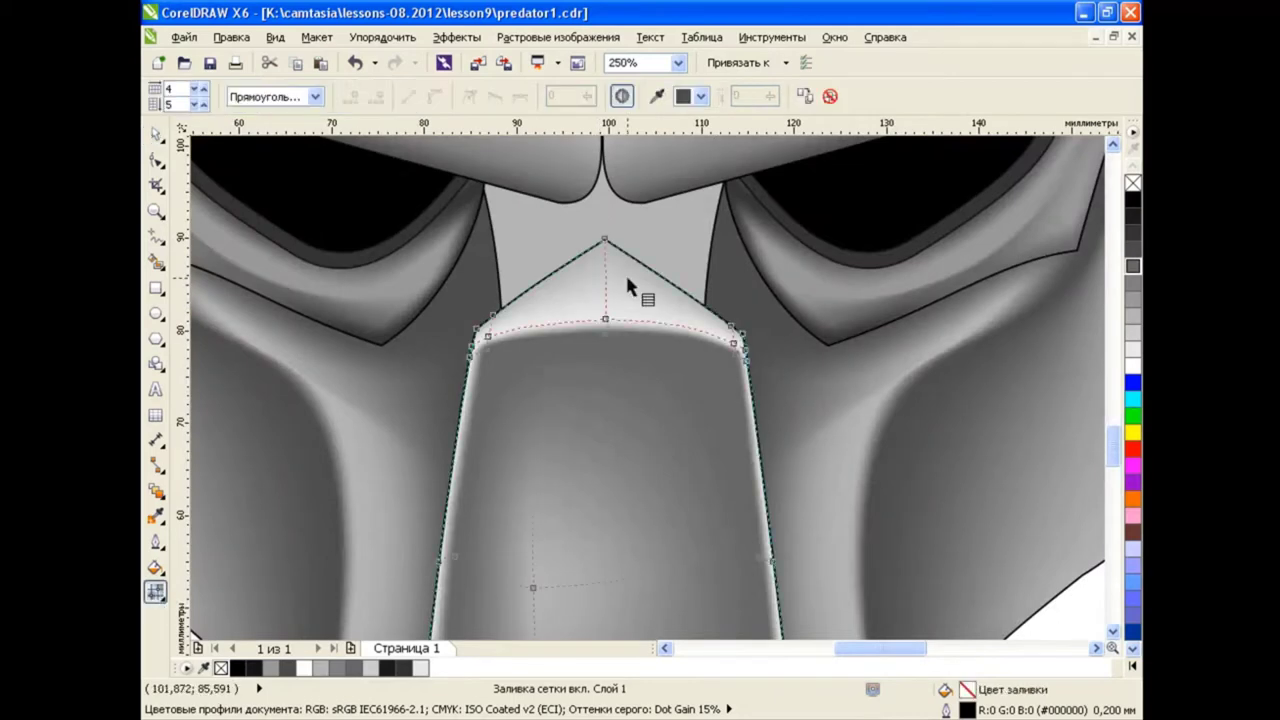
pyautogui.click(491, 318)
pyautogui.keyDown('shift'); pyautogui.click(731, 327); pyautogui.keyUp('shift')
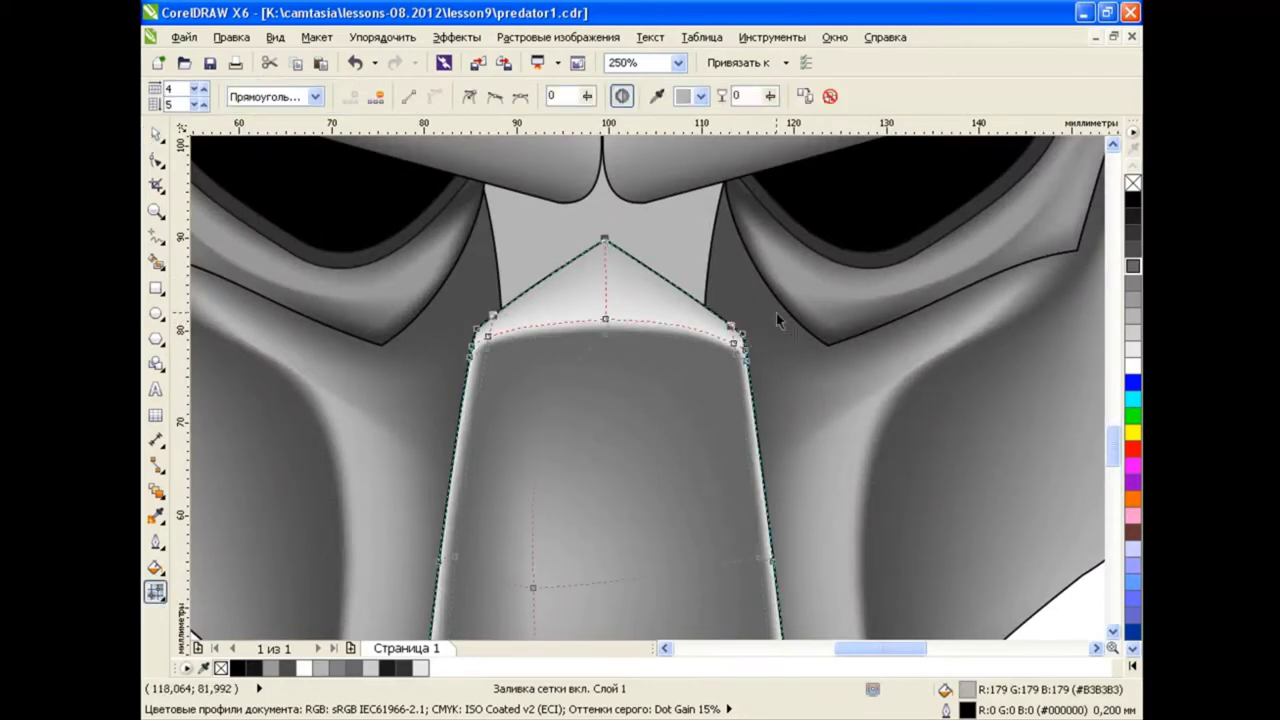
pyautogui.click(1133, 269)
pyautogui.click(155, 134)
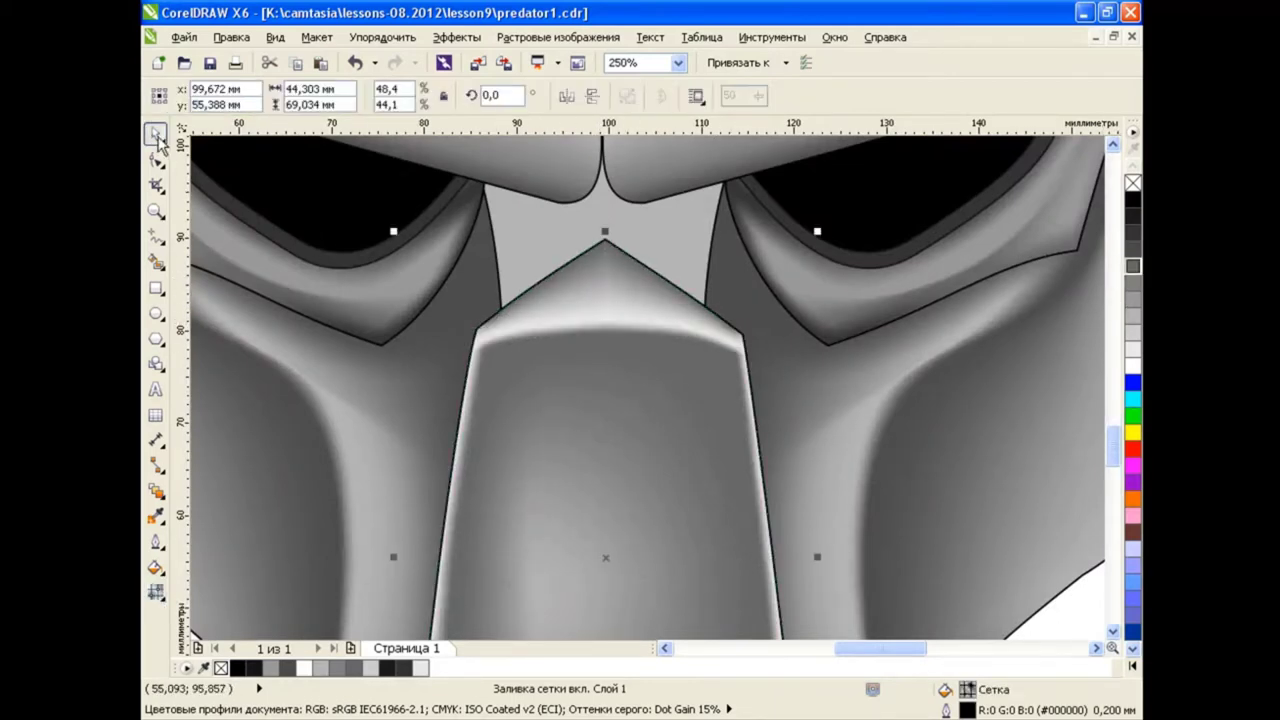
pyautogui.scroll(-1, 594, 286)
pyautogui.click(928, 458)
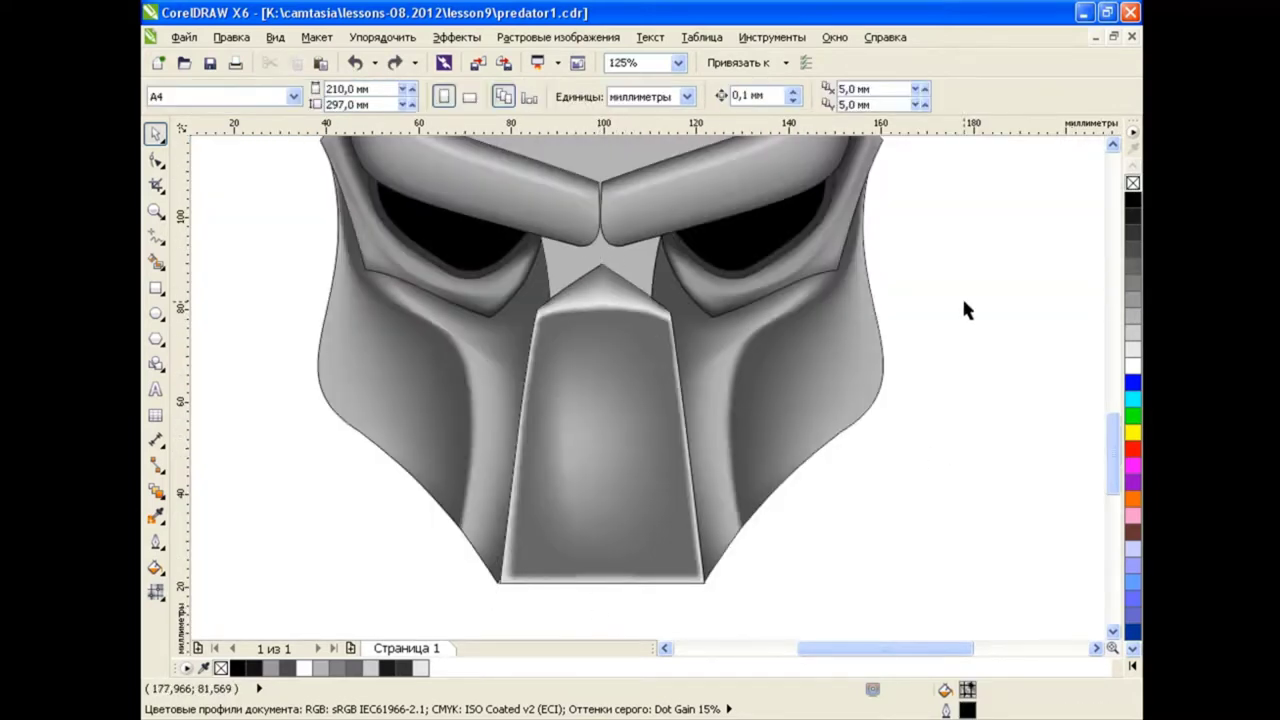
pyautogui.scroll(1, 596, 269)
pyautogui.click(672, 232)
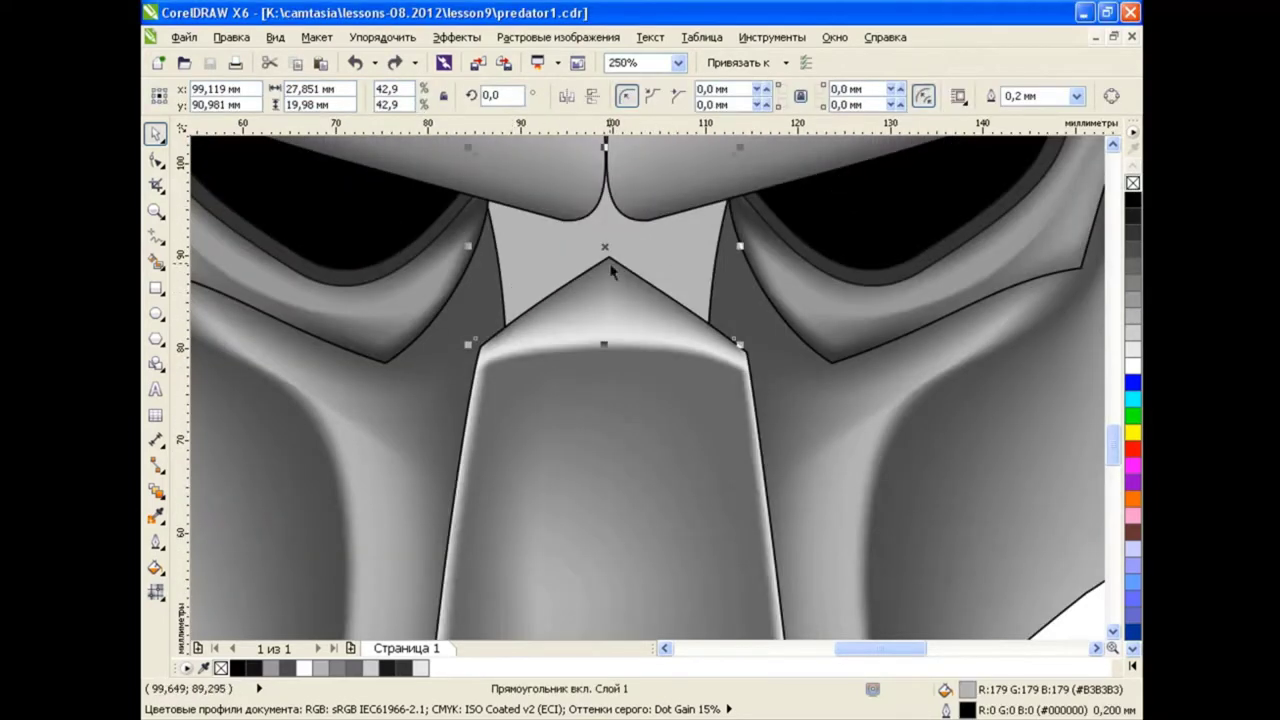
# Mesh-fill the nose bridge, curve its centre upward and colour it mid grey
pyautogui.click(155, 598)
pyautogui.click(298, 603)
pyautogui.scroll(1, 500, 420)
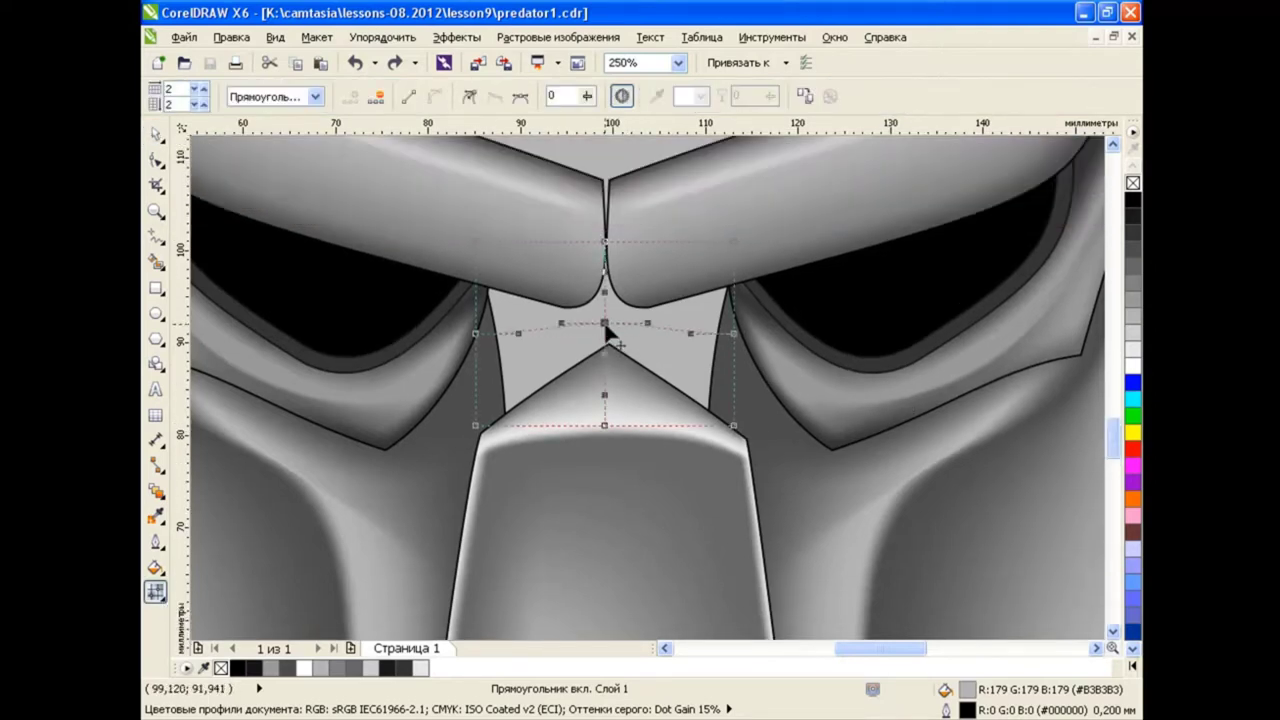
pyautogui.moveTo(605, 323); pyautogui.dragTo(607, 297)
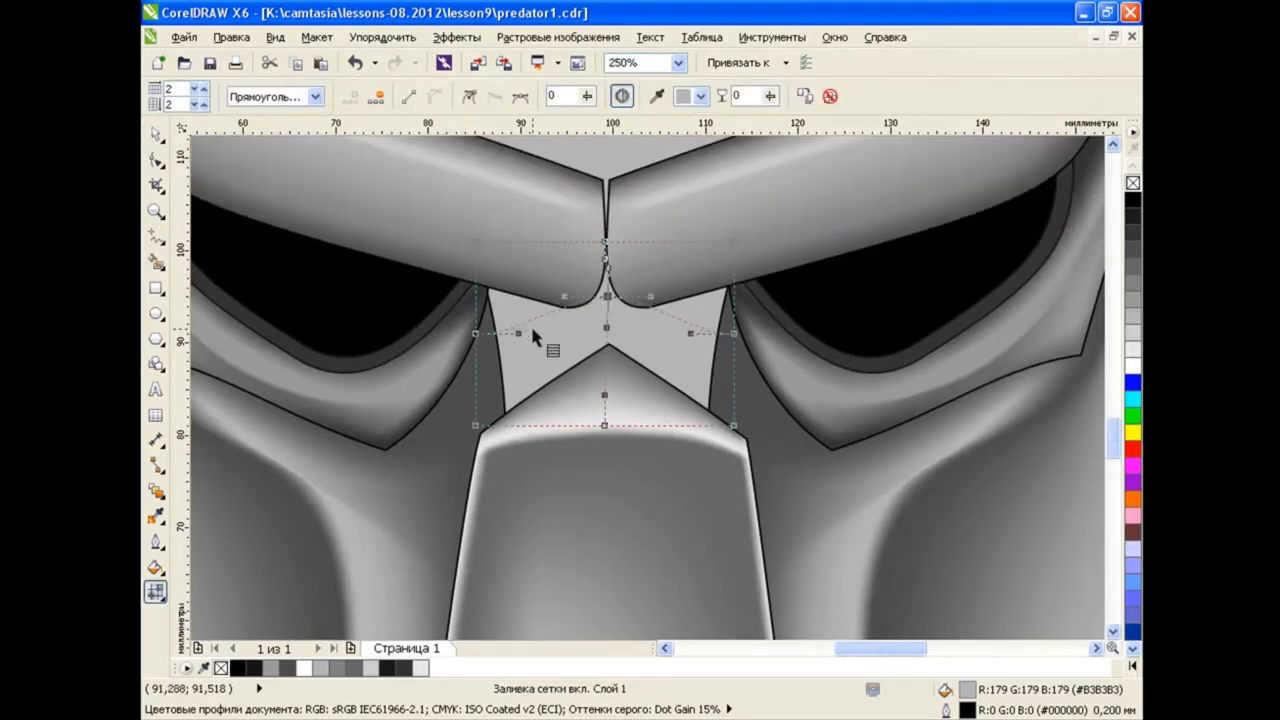
pyautogui.moveTo(606, 373); pyautogui.dragTo(607, 321)
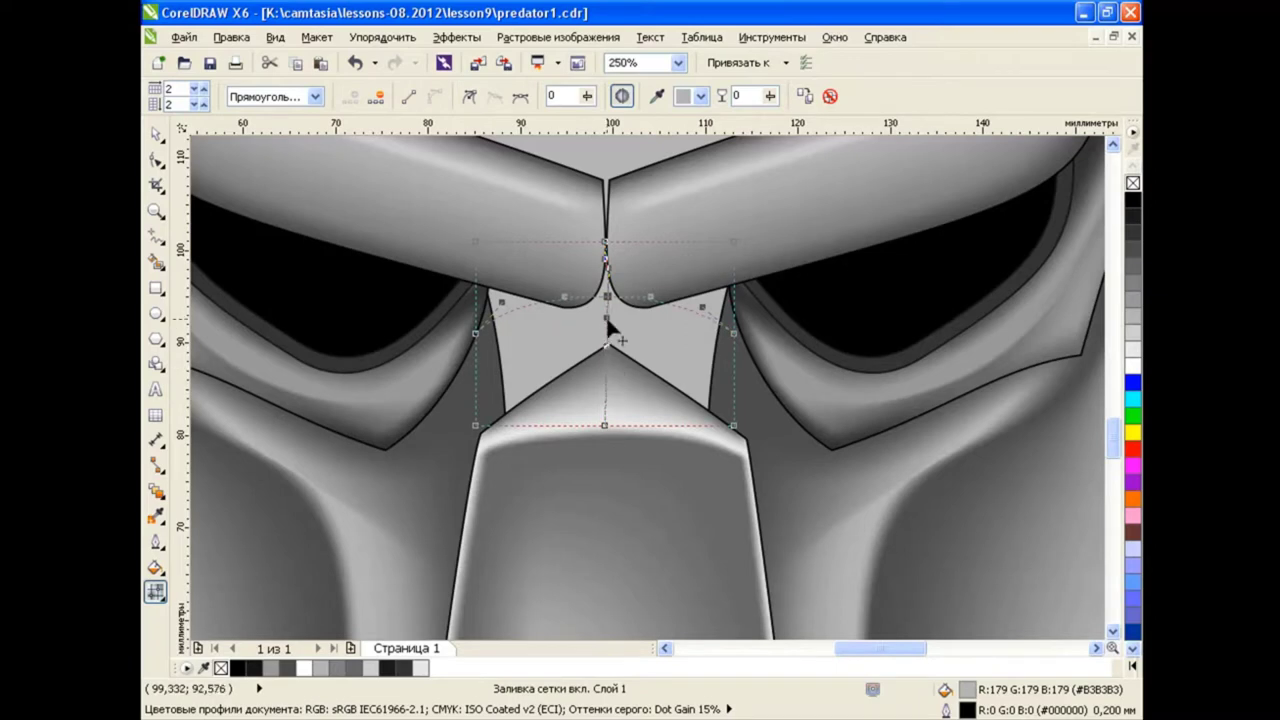
pyautogui.click(1131, 266)
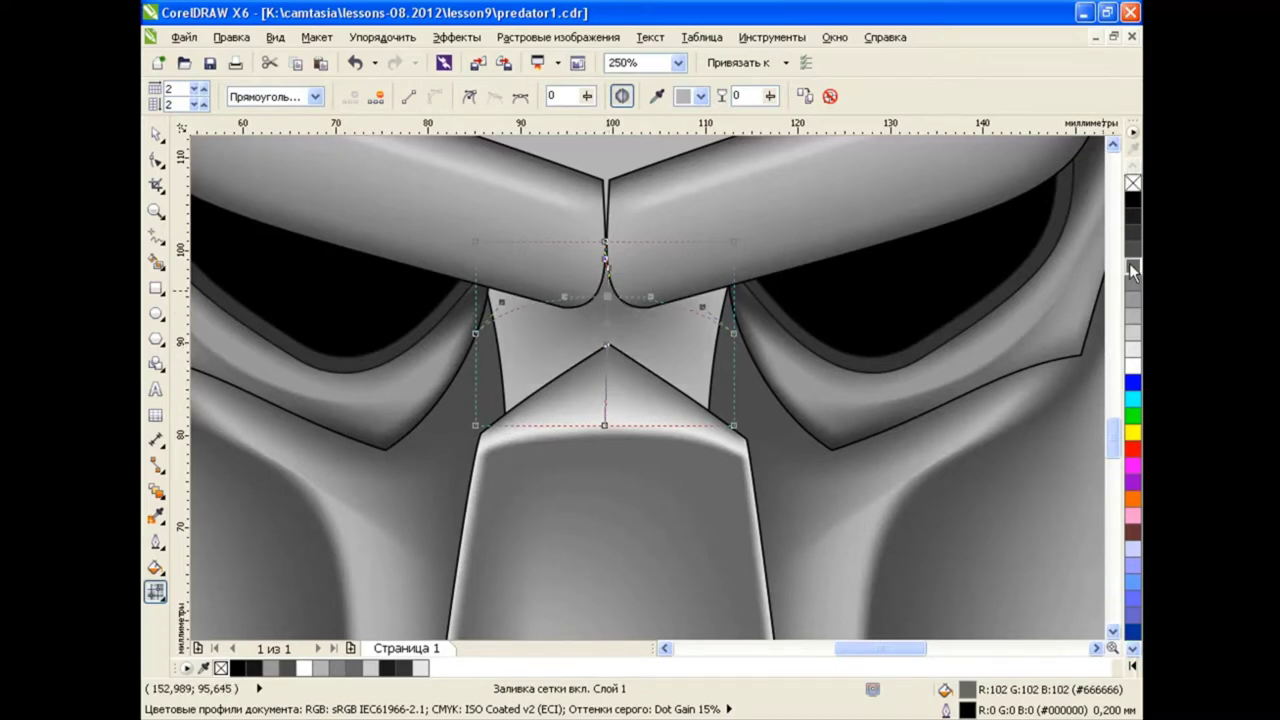
# Darken both side columns of the bridge mesh and raise its top corners to the brows
pyautogui.click(735, 333)
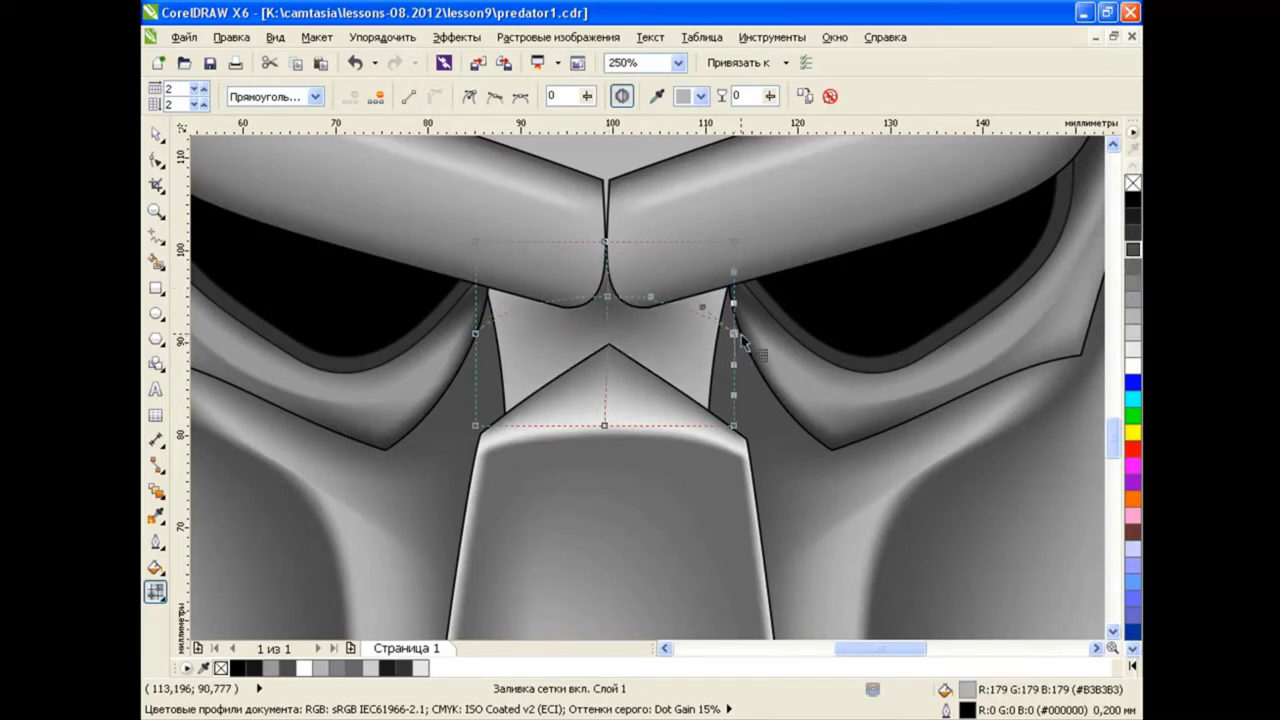
pyautogui.click(1133, 249)
pyautogui.moveTo(737, 286); pyautogui.dragTo(737, 363)
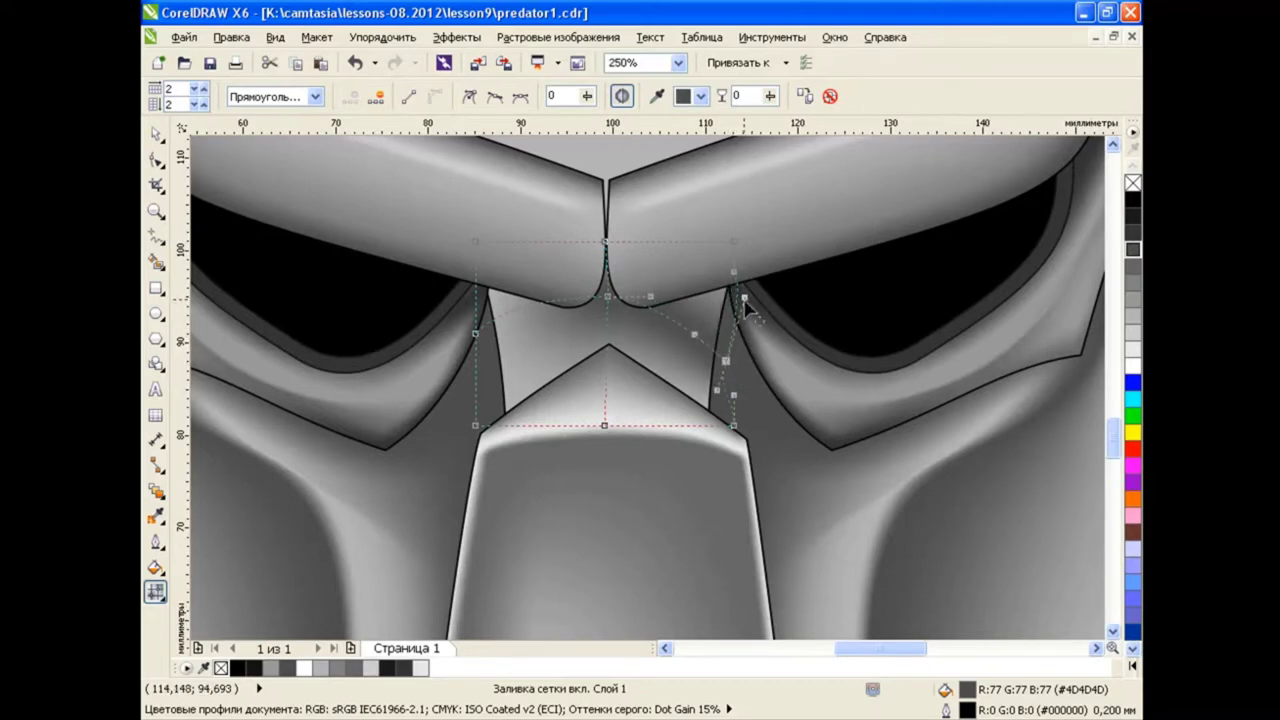
pyautogui.moveTo(733, 272); pyautogui.dragTo(733, 213)
pyautogui.moveTo(475, 241); pyautogui.dragTo(469, 229)
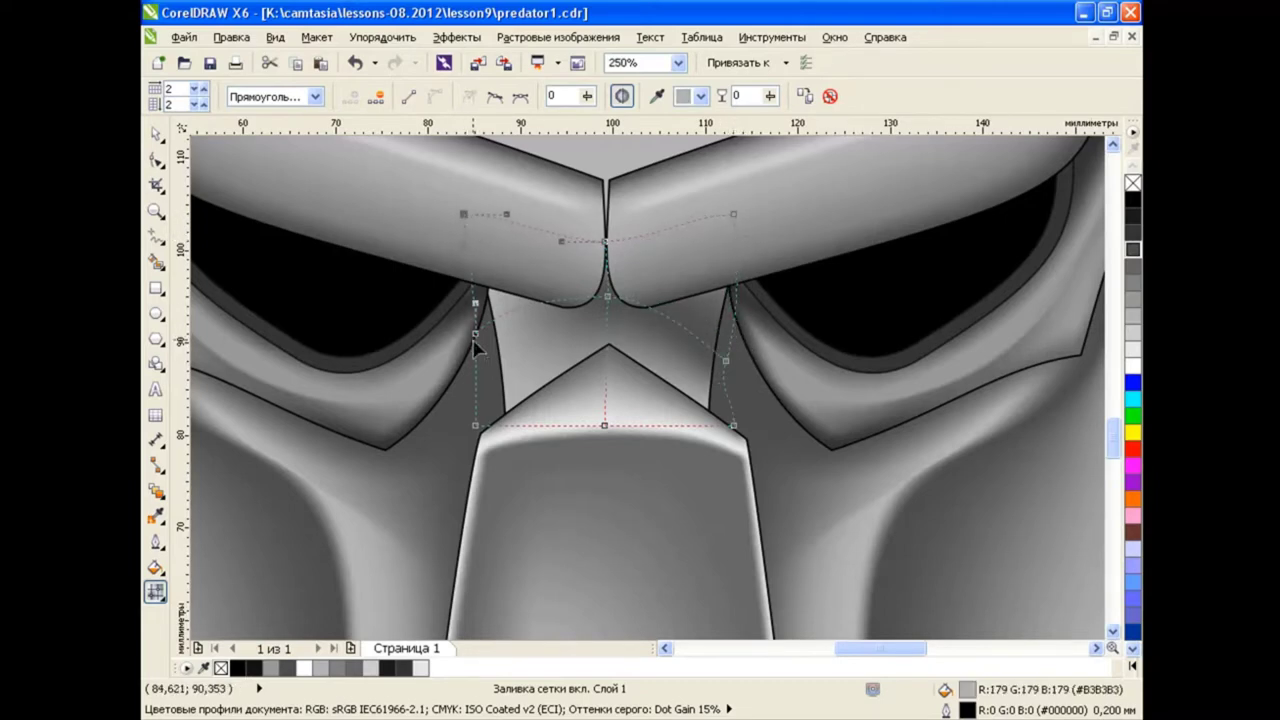
pyautogui.moveTo(477, 345); pyautogui.dragTo(502, 328)
pyautogui.click(1133, 249)
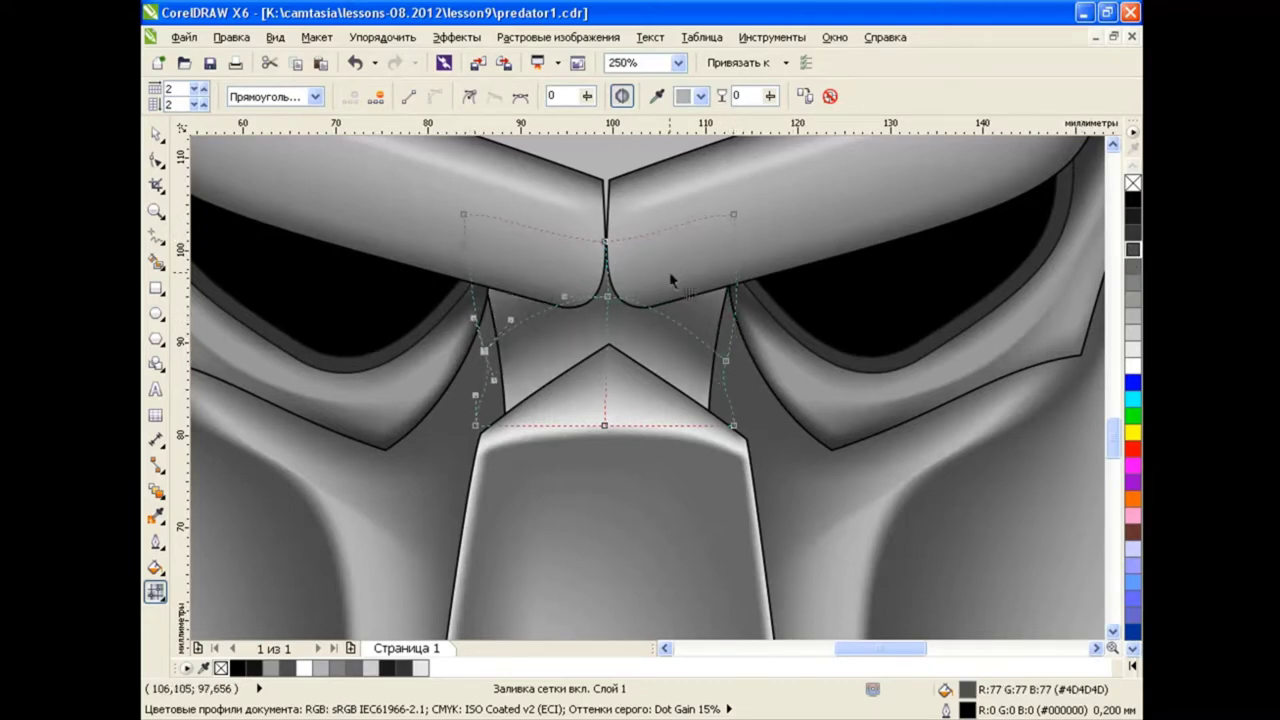
pyautogui.press('space')
pyautogui.scroll(-2, 562, 304)
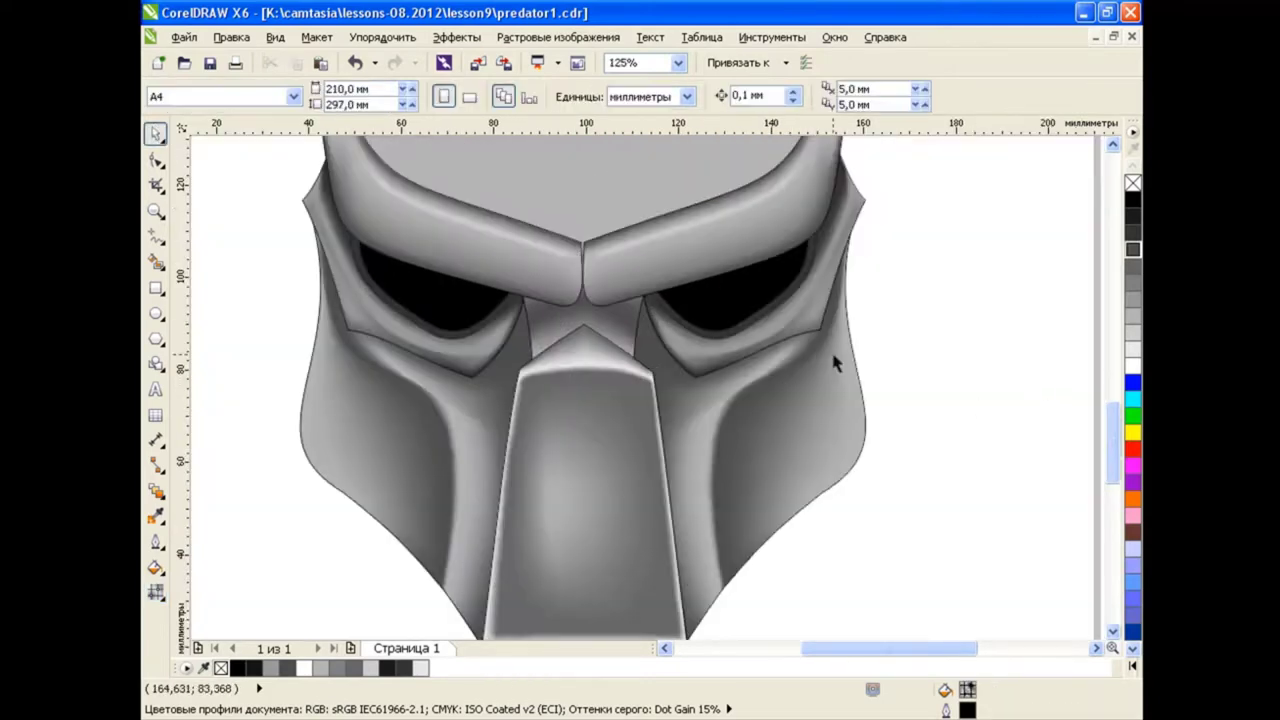
pyautogui.press('space')
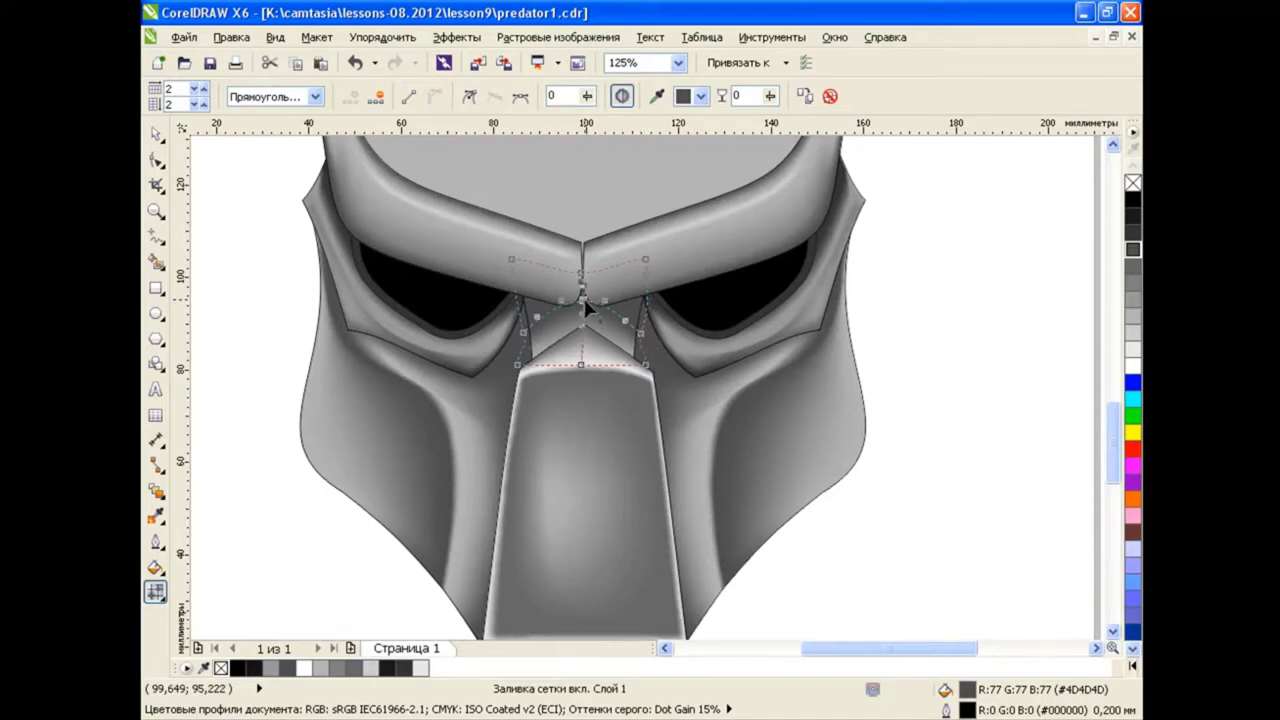
pyautogui.click(155, 133)
pyautogui.click(200, 129)
# Select all the mask parts, try moving them right, then undo the move
pyautogui.scroll(-2, 1000, 312)
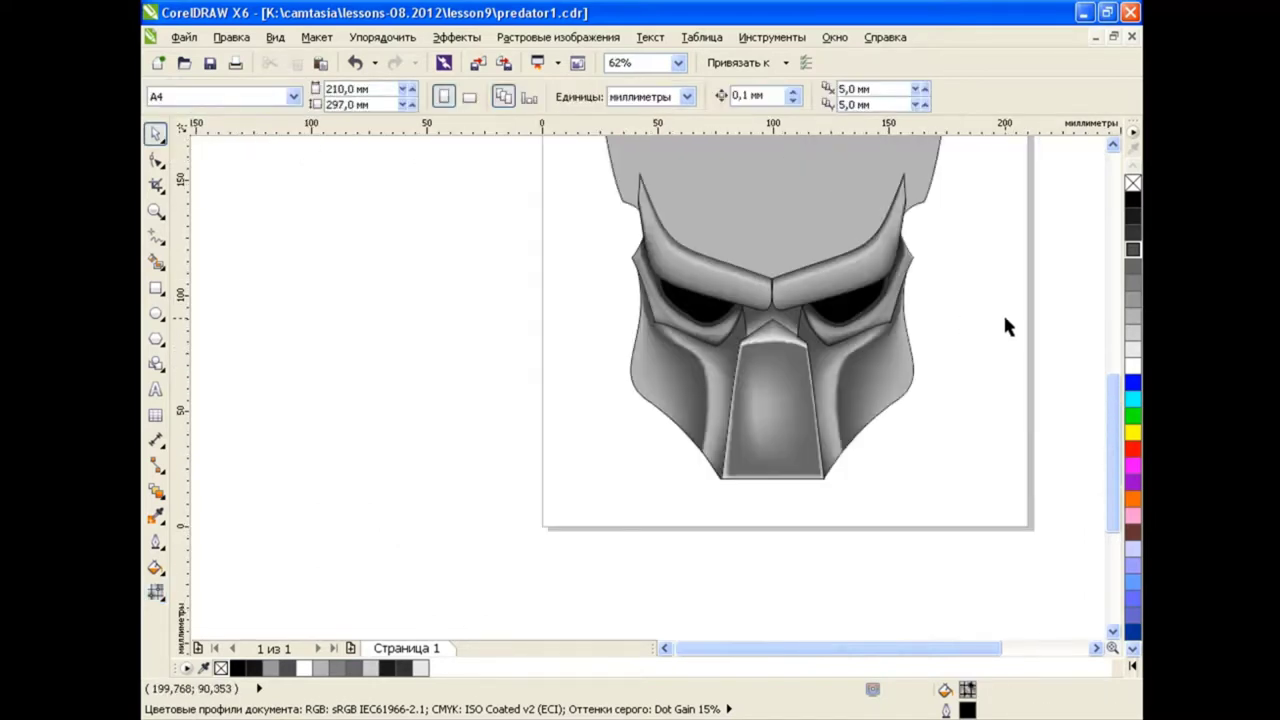
pyautogui.moveTo(940, 648); pyautogui.dragTo(1012, 645)
pyautogui.click(700, 465)
pyautogui.click(557, 400)
pyautogui.click(761, 253)
pyautogui.scroll(2, 800, 320)
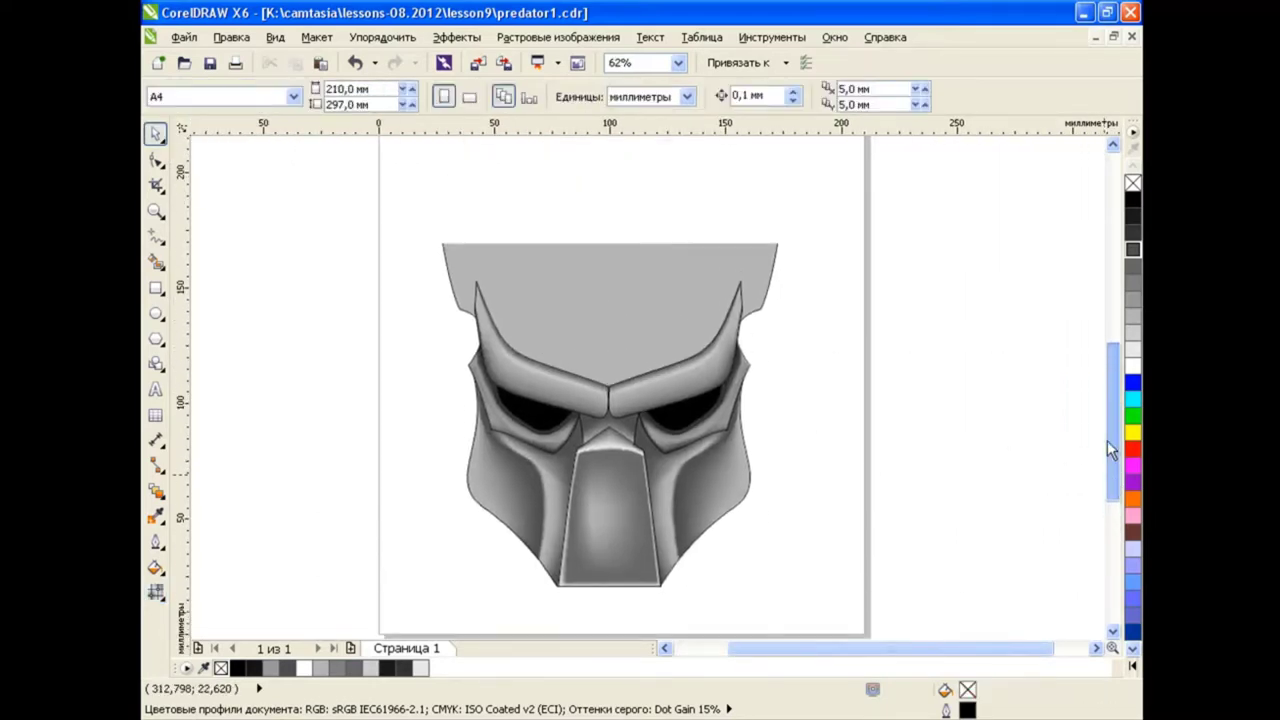
pyautogui.moveTo(394, 266); pyautogui.dragTo(770, 600)
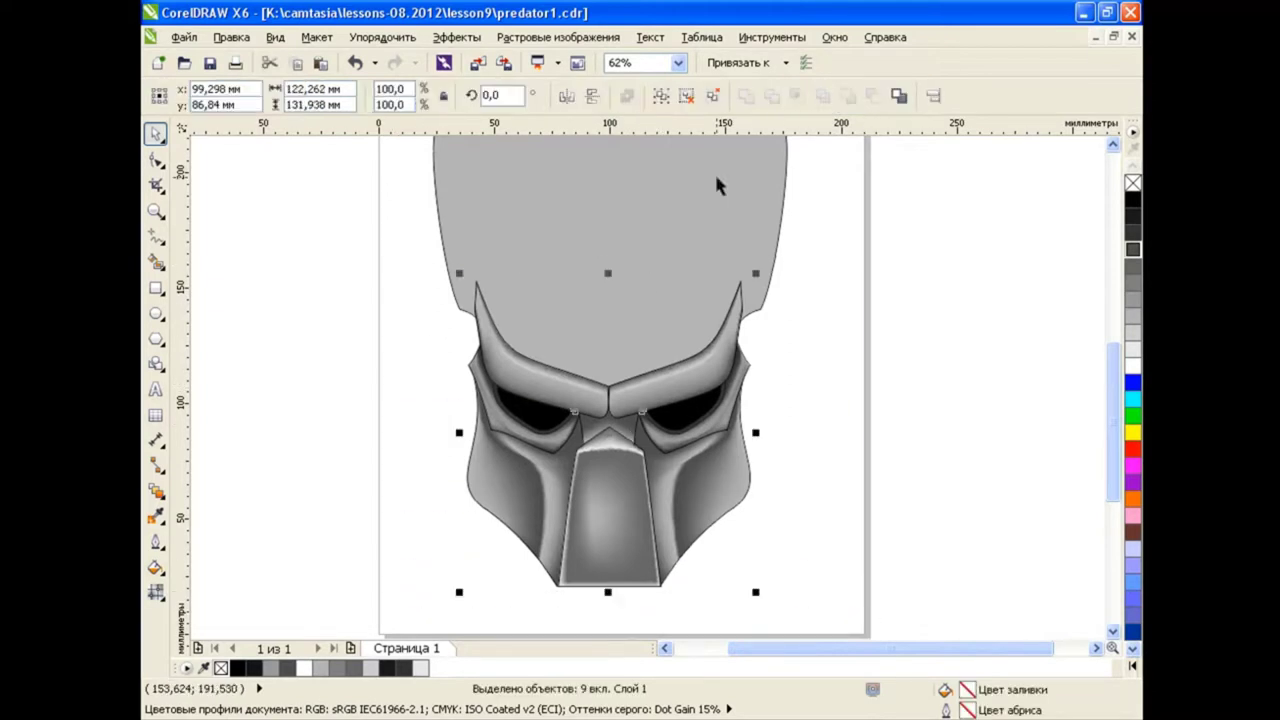
pyautogui.moveTo(600, 480); pyautogui.dragTo(877, 472)
pyautogui.click(355, 62)
pyautogui.click(1100, 390)
pyautogui.scroll(2, 1104, 387)
pyautogui.scroll(-1, 1103, 384)
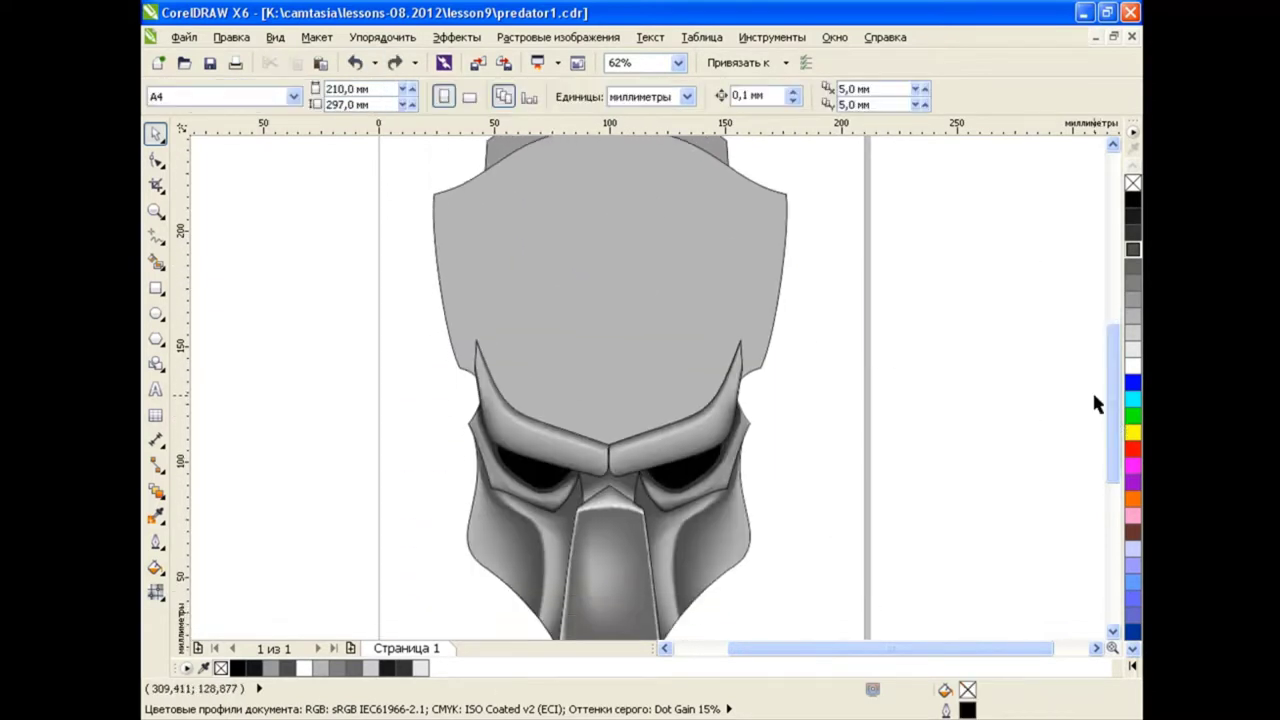
# Put a fresh mesh fill grid on the grey head shape, discarding a first trial edit
pyautogui.click(759, 293)
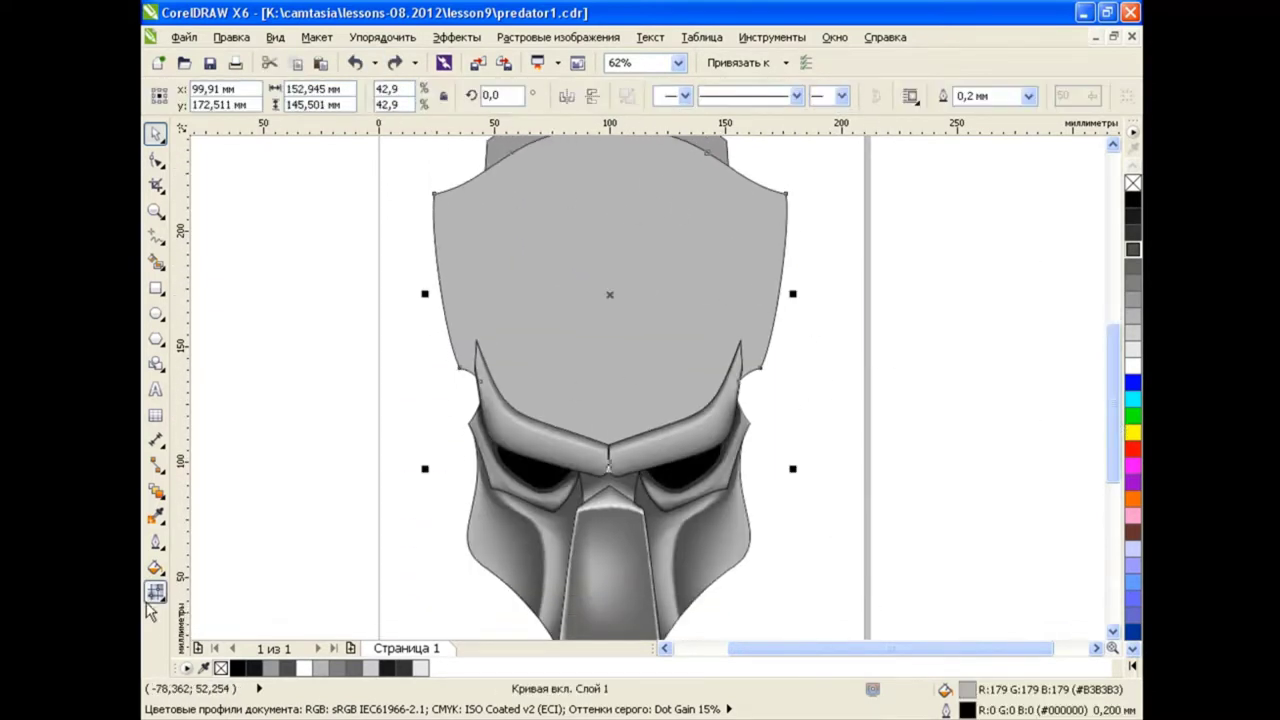
pyautogui.press('m')
pyautogui.moveTo(609, 294); pyautogui.dragTo(609, 271)
pyautogui.moveTo(690, 322); pyautogui.dragTo(703, 275)
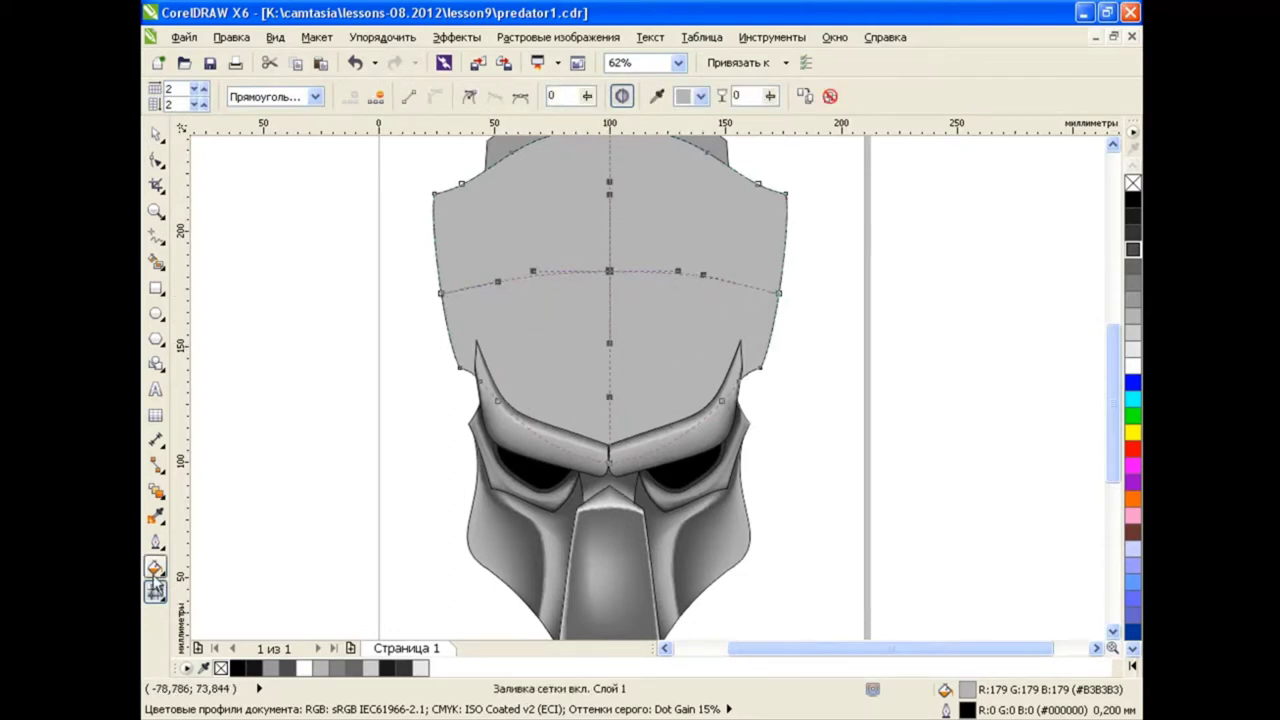
pyautogui.click(156, 591)
pyautogui.click(155, 133)
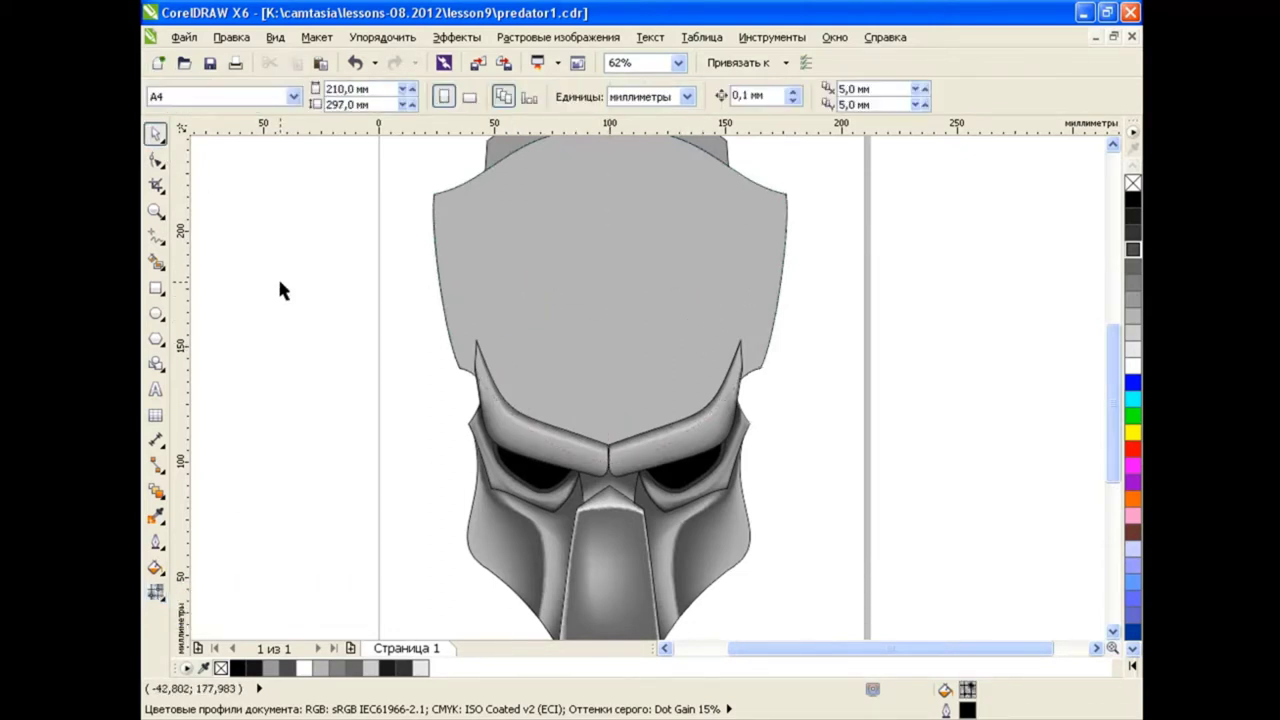
pyautogui.click(619, 275)
pyautogui.press('m')
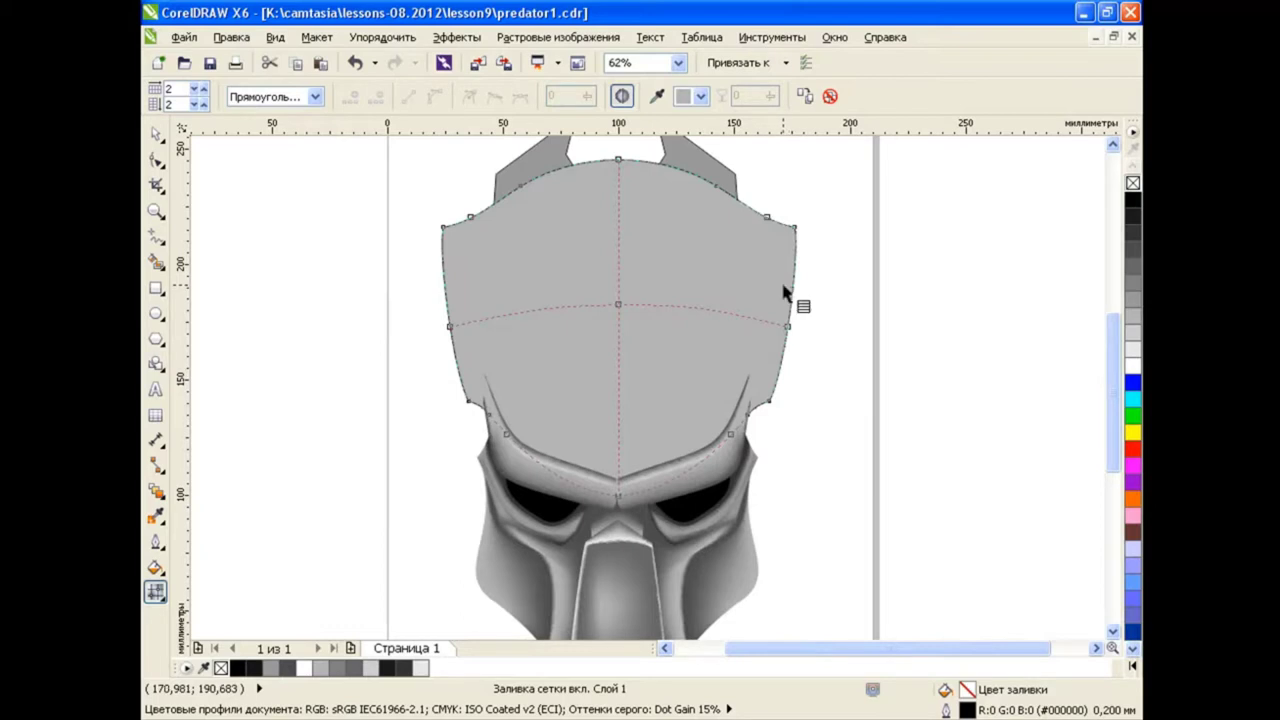
pyautogui.click(487, 418)
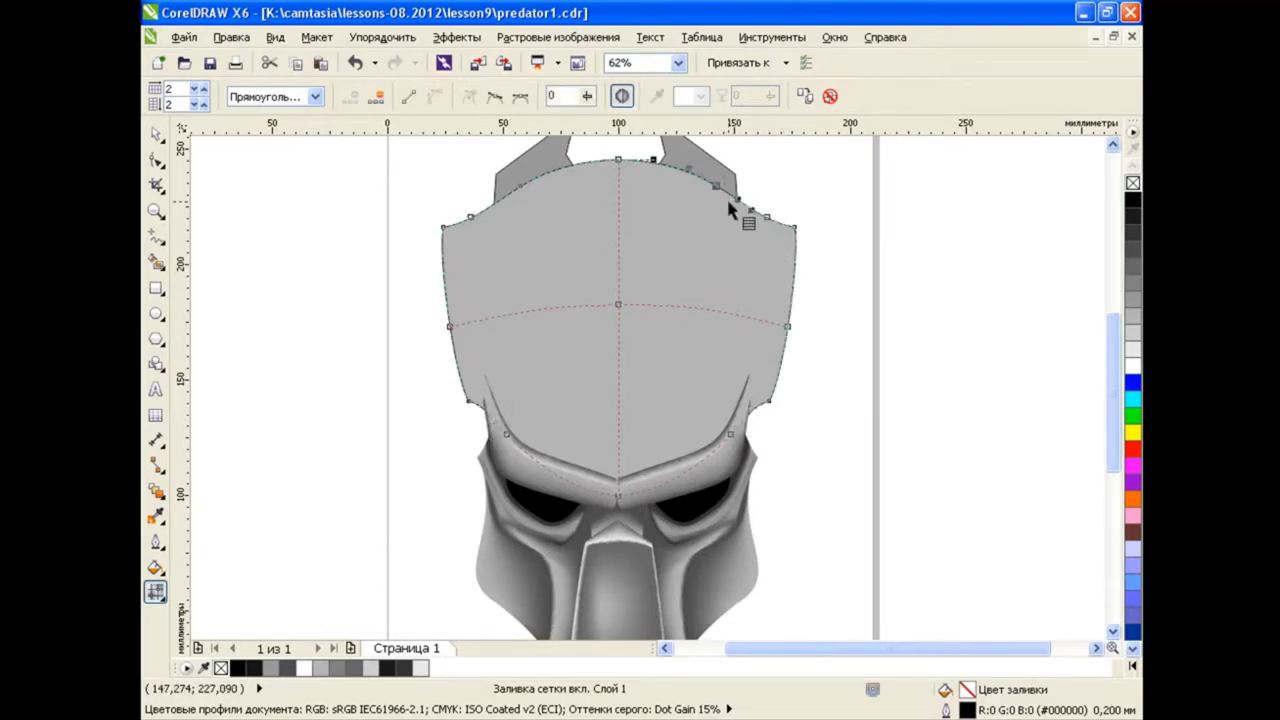
# Widen the head mesh by pulling its upper-left corner and left edge outward
pyautogui.moveTo(443, 186); pyautogui.dragTo(492, 228)
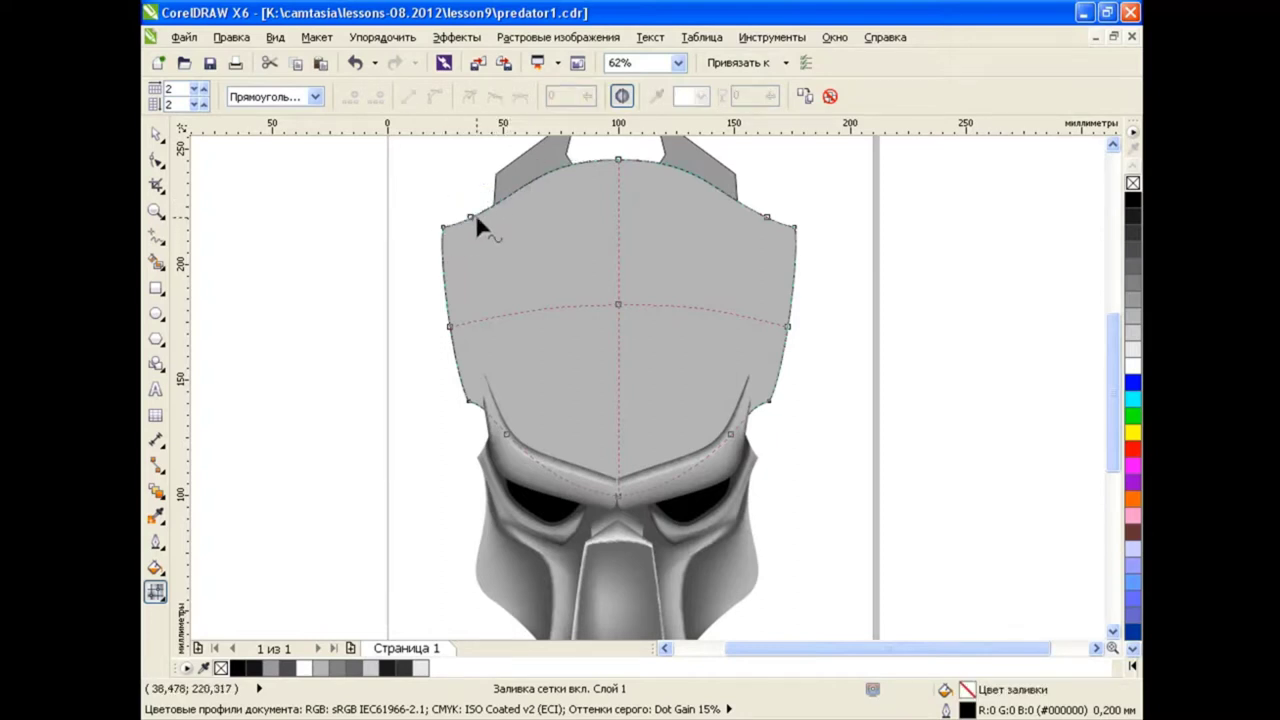
pyautogui.moveTo(477, 225); pyautogui.dragTo(452, 232)
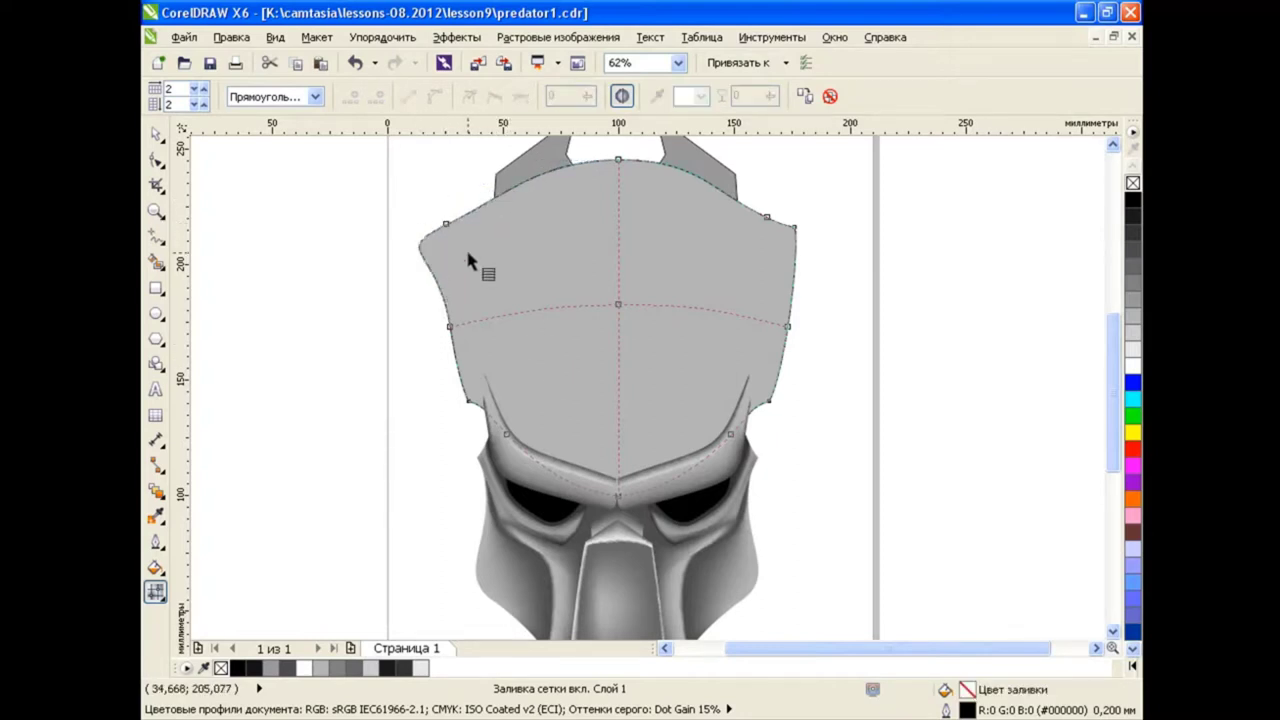
pyautogui.scroll(3, 445, 230)
pyautogui.click(456, 206)
pyautogui.scroll(-2, 480, 335)
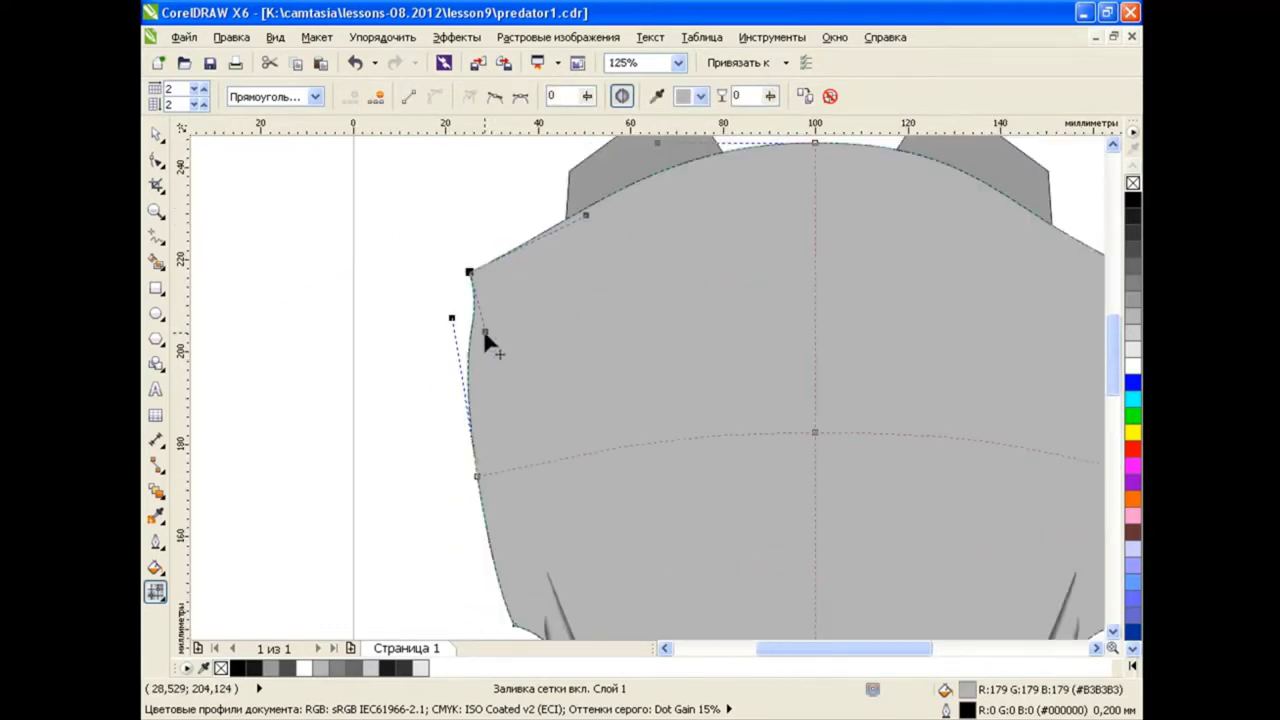
pyautogui.scroll(-1, 487, 342)
pyautogui.moveTo(485, 338); pyautogui.dragTo(470, 318)
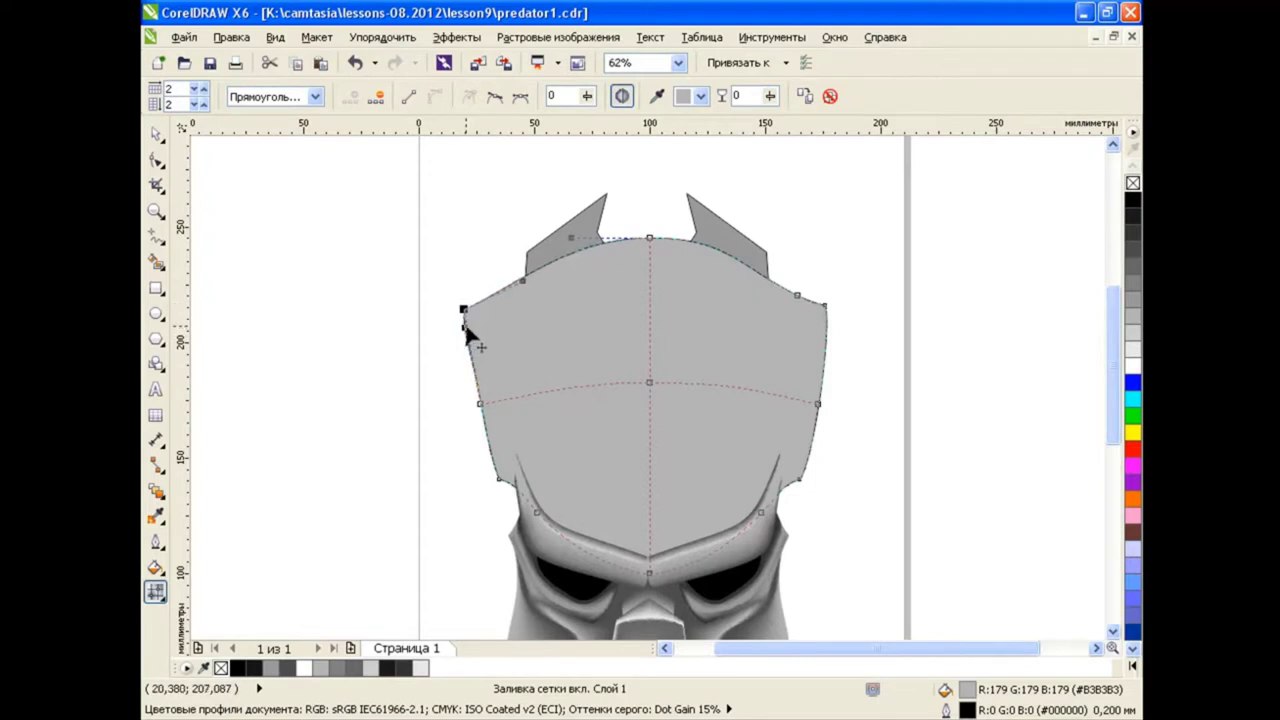
pyautogui.click(294, 257)
pyautogui.click(466, 304)
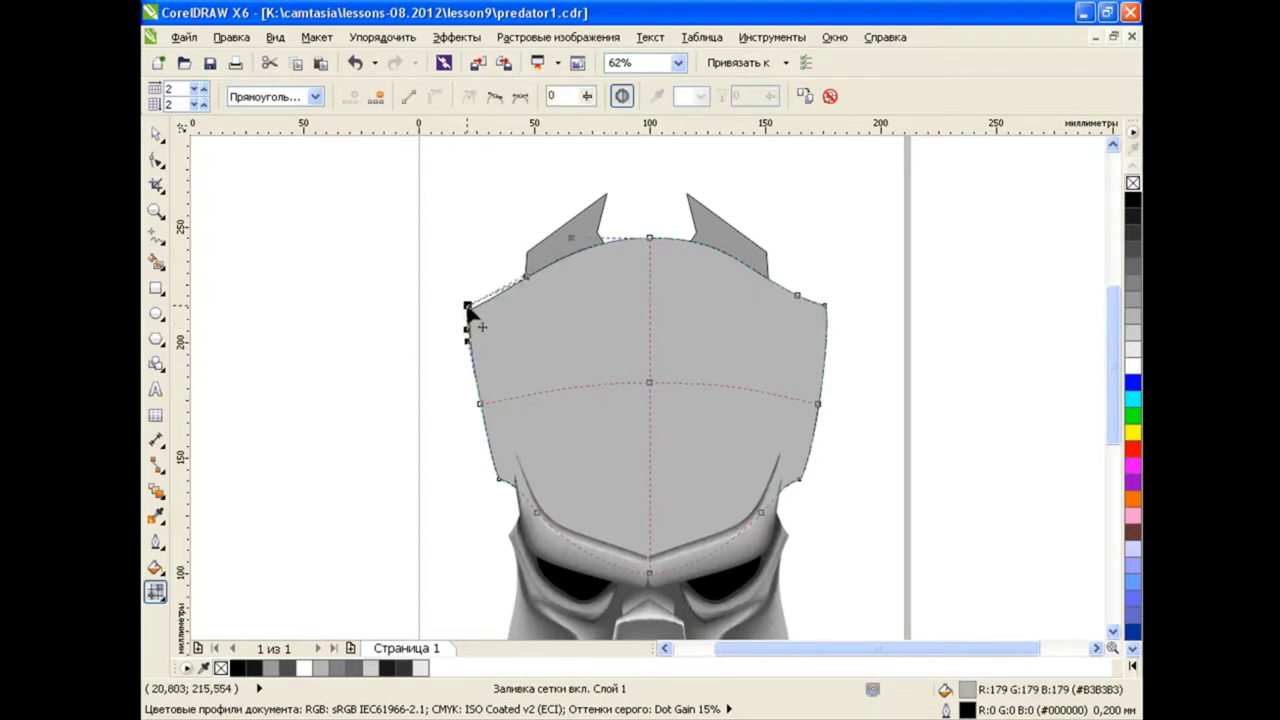
pyautogui.moveTo(478, 300); pyautogui.dragTo(517, 295)
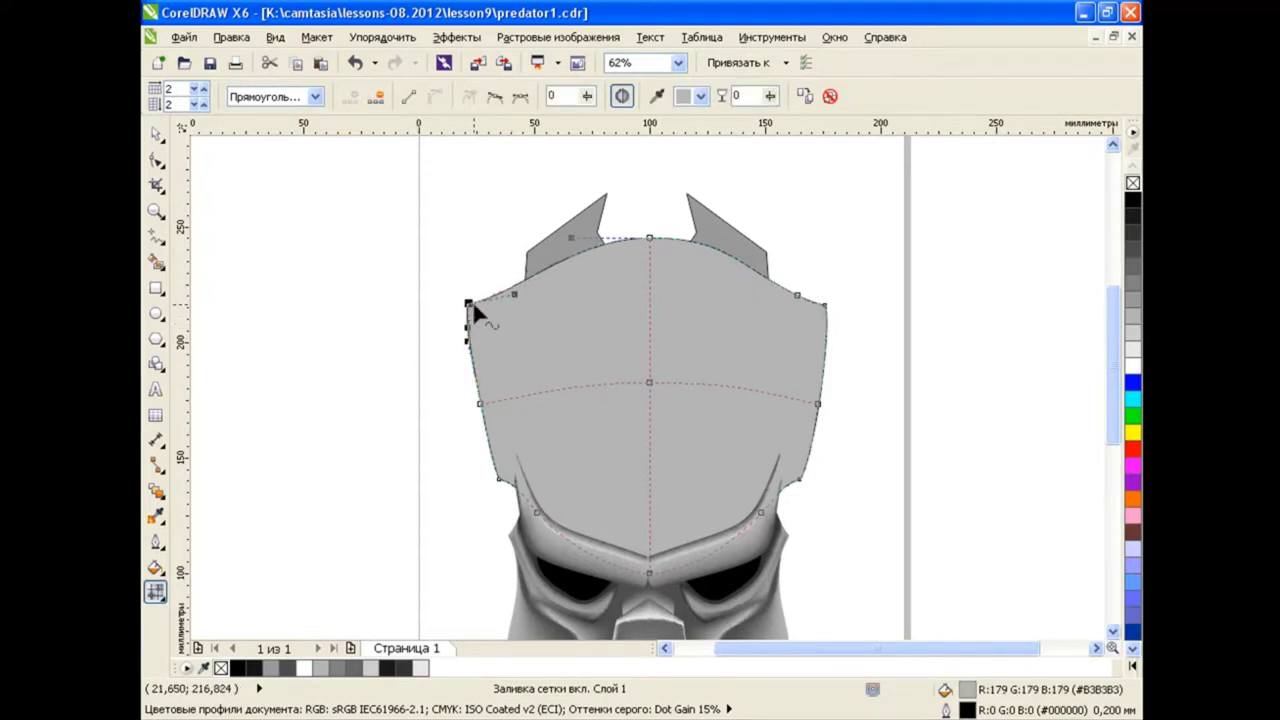
# Move the mesh's top-right corner outward and shift the brow-junction node slightly left
pyautogui.moveTo(796, 295); pyautogui.dragTo(831, 301)
pyautogui.click(762, 512)
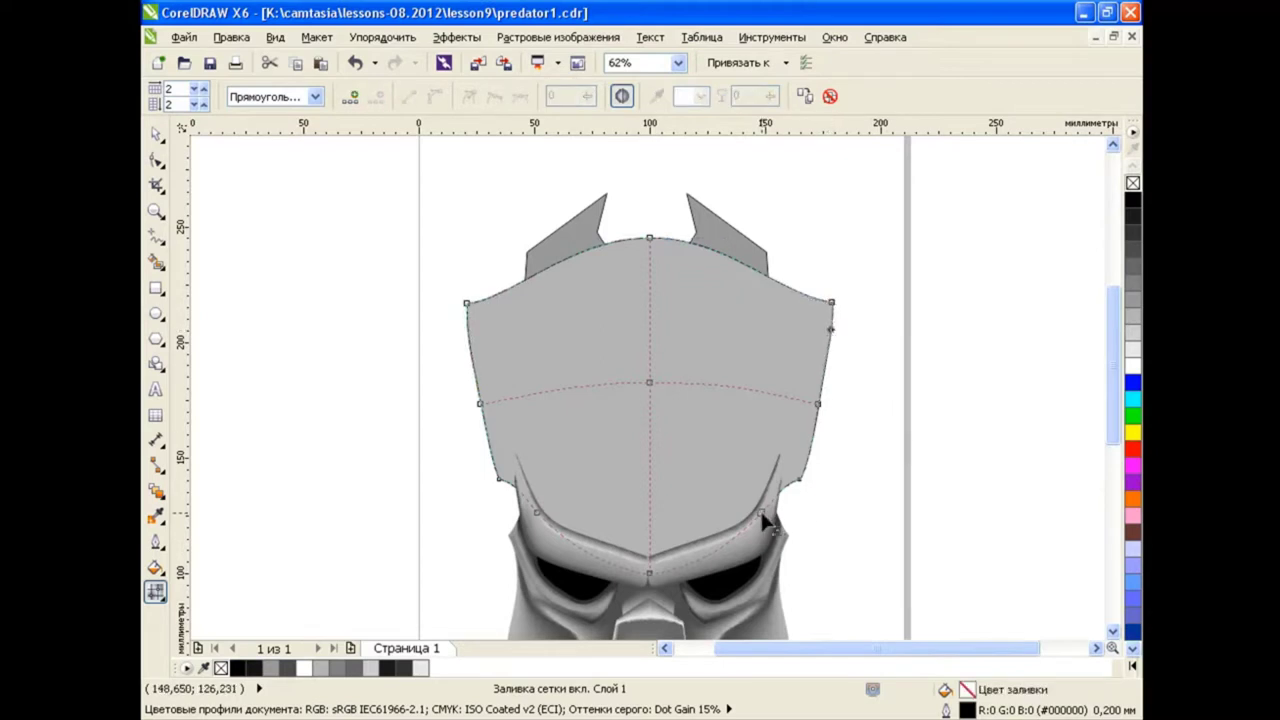
pyautogui.scroll(4, 657, 551)
pyautogui.click(628, 390)
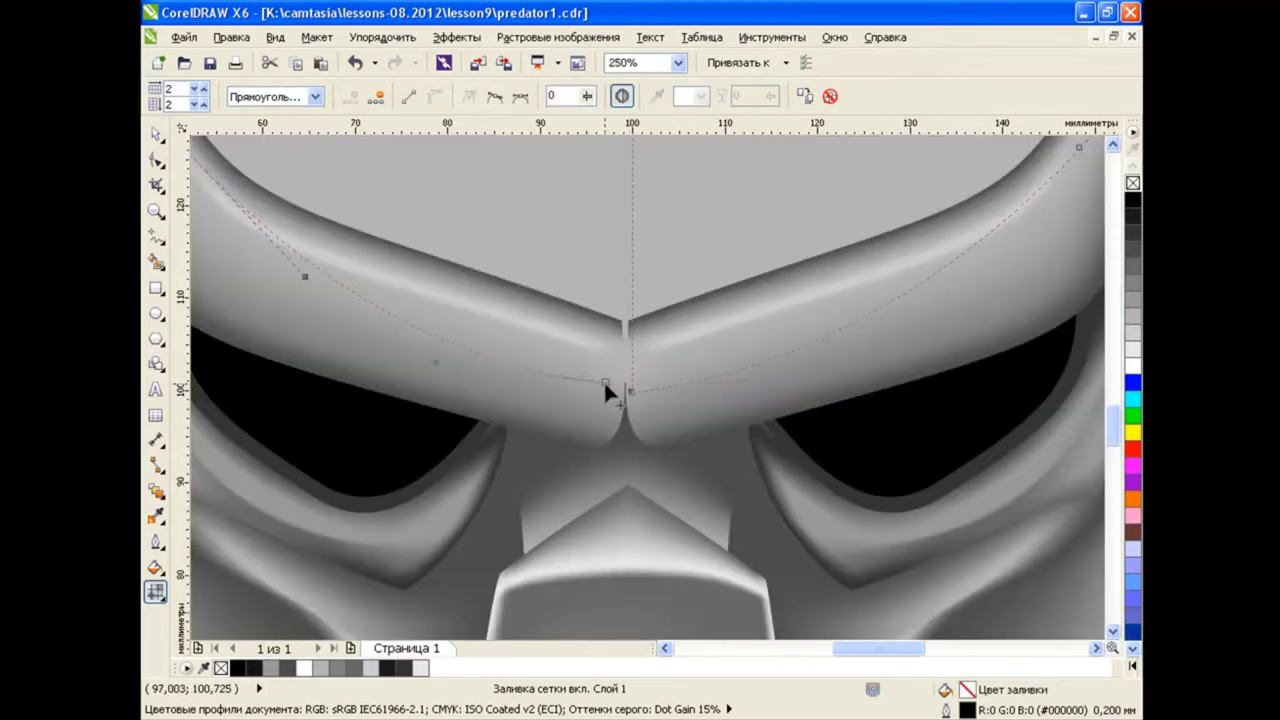
pyautogui.click(630, 390)
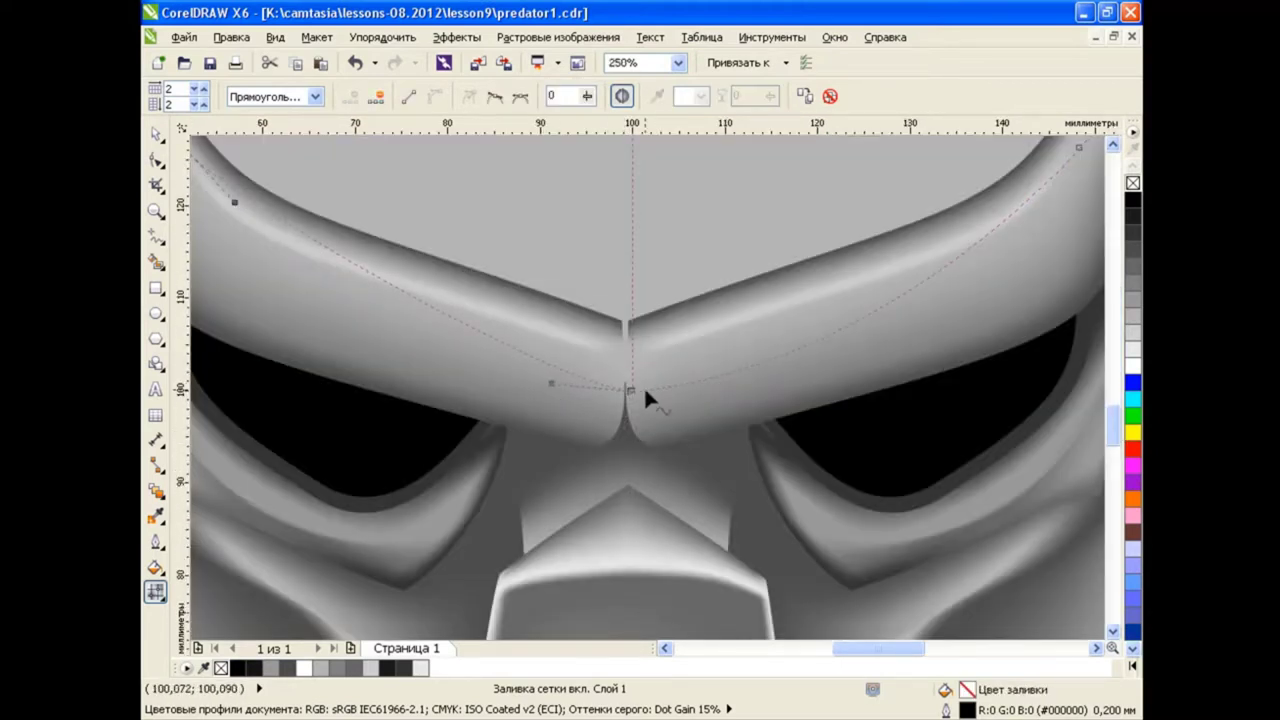
pyautogui.scroll(4, 645, 393)
pyautogui.moveTo(541, 398); pyautogui.dragTo(528, 397)
pyautogui.click(535, 413)
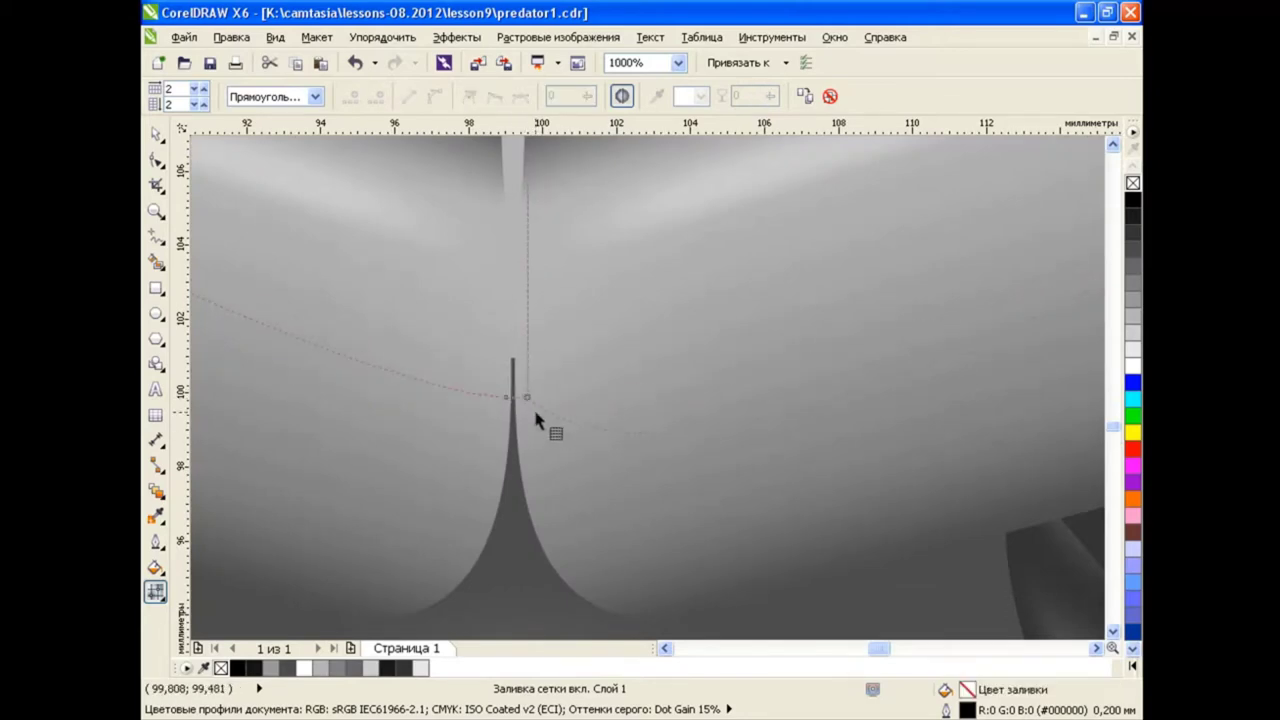
pyautogui.click(527, 396)
pyautogui.scroll(-6, 790, 415)
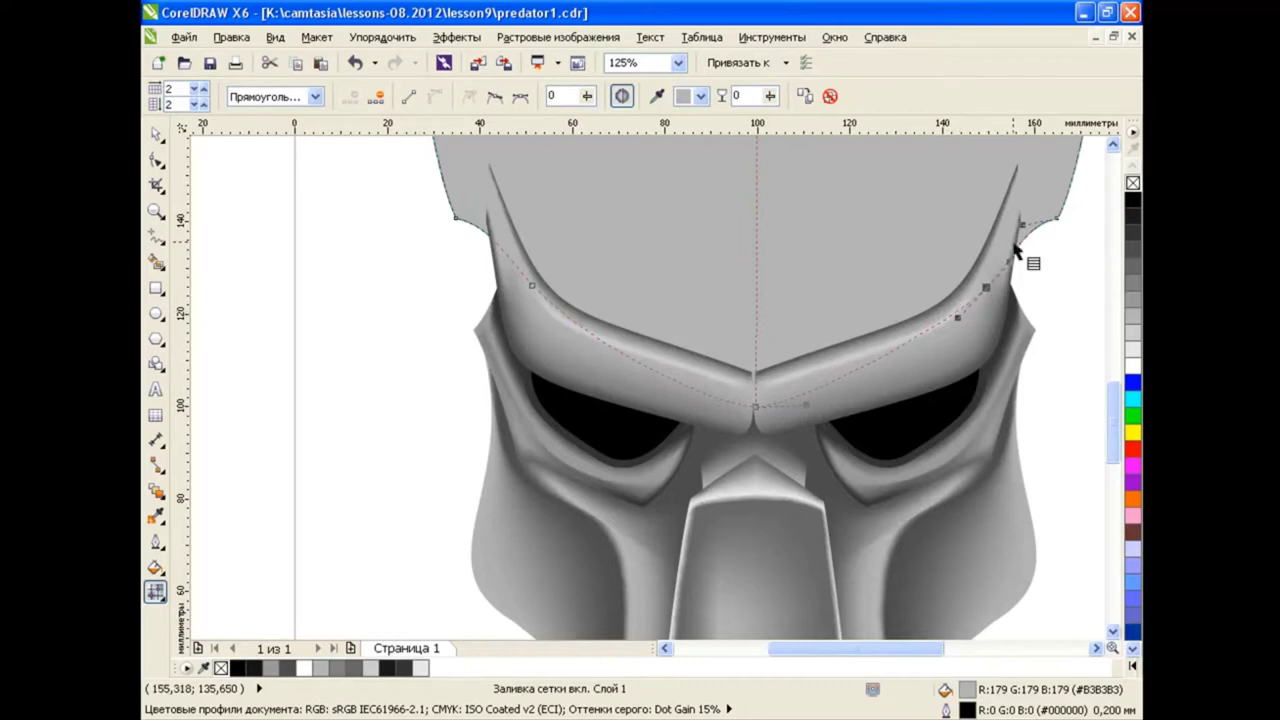
# Stretch the right mesh edge over the white gap, undoing a trial left-edge bulge
pyautogui.moveTo(911, 648); pyautogui.dragTo(940, 648)
pyautogui.scroll(3, 1038, 428)
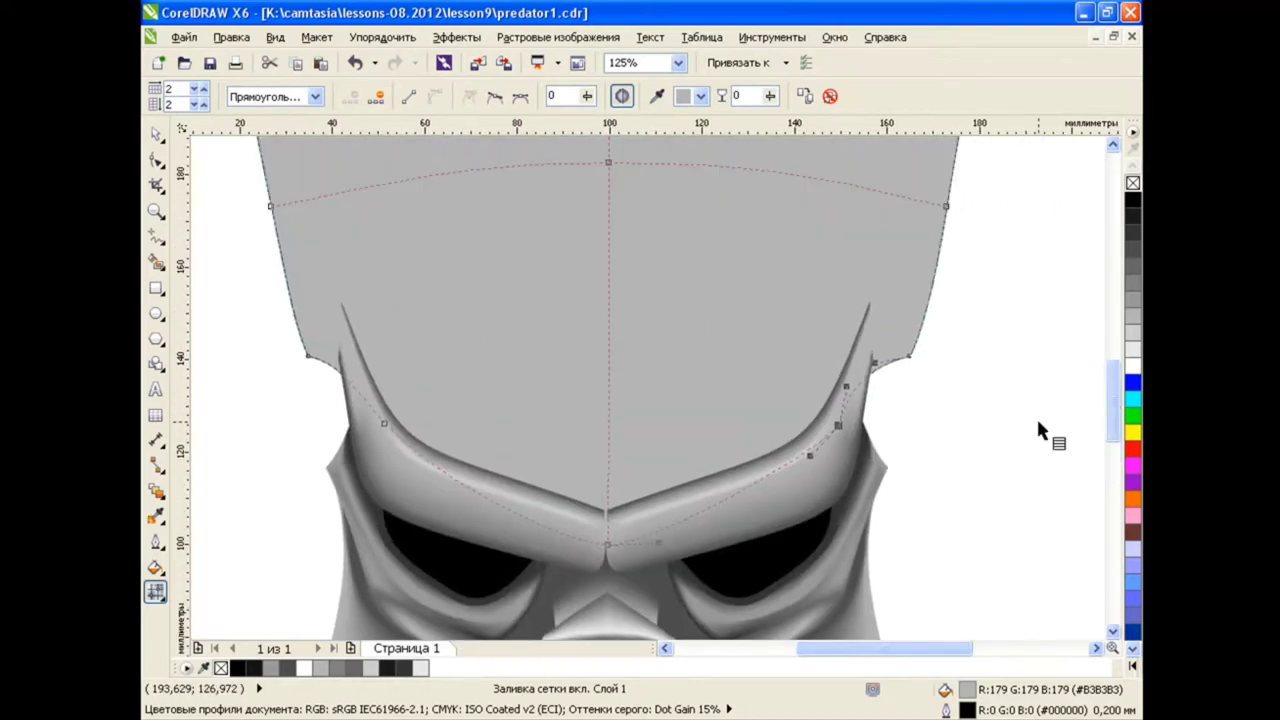
pyautogui.moveTo(908, 356)
pyautogui.mouseDown()
pyautogui.moveTo(929, 359)
pyautogui.moveTo(877, 394)
pyautogui.moveTo(914, 357)
pyautogui.mouseUp()
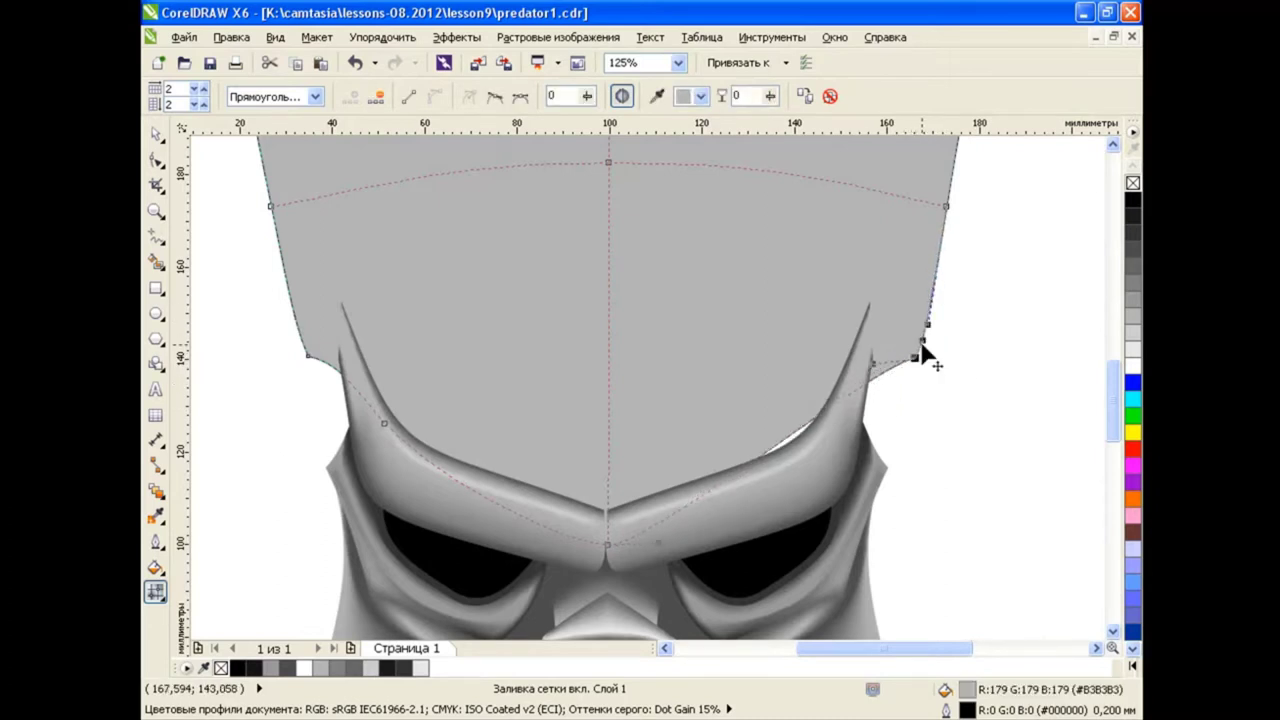
pyautogui.moveTo(660, 543); pyautogui.dragTo(792, 543)
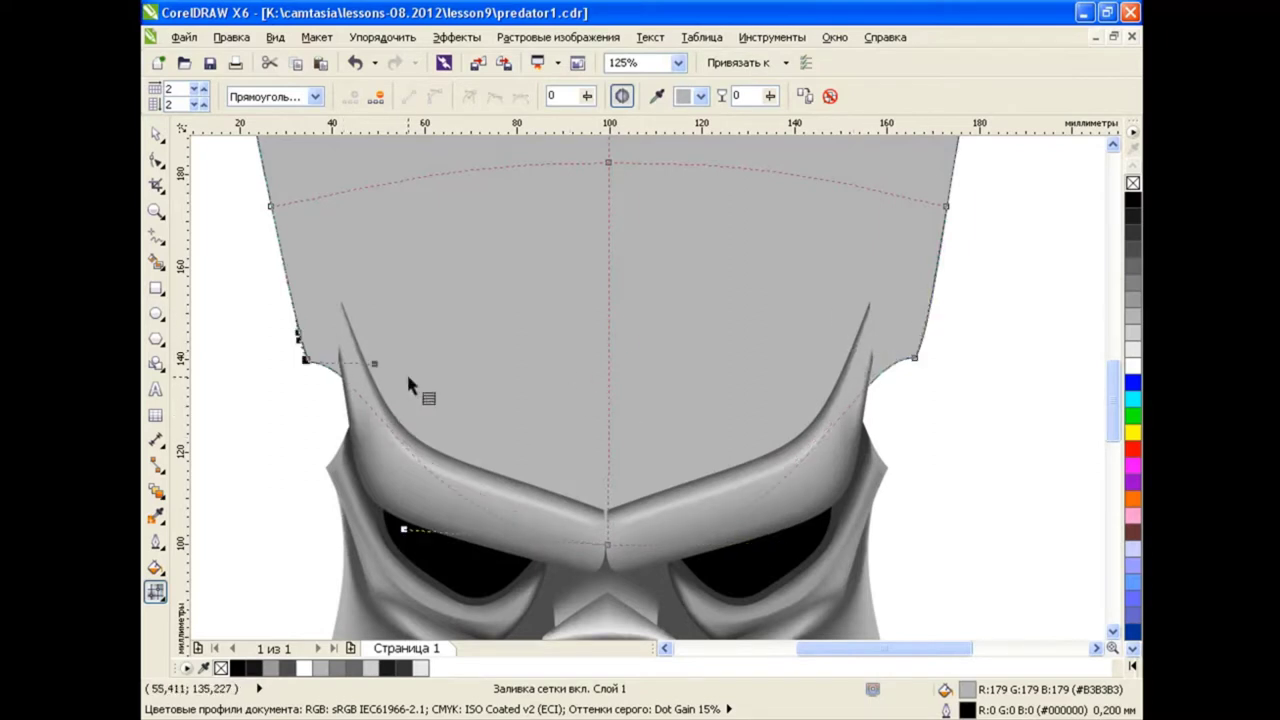
pyautogui.scroll(-2, 542, 335)
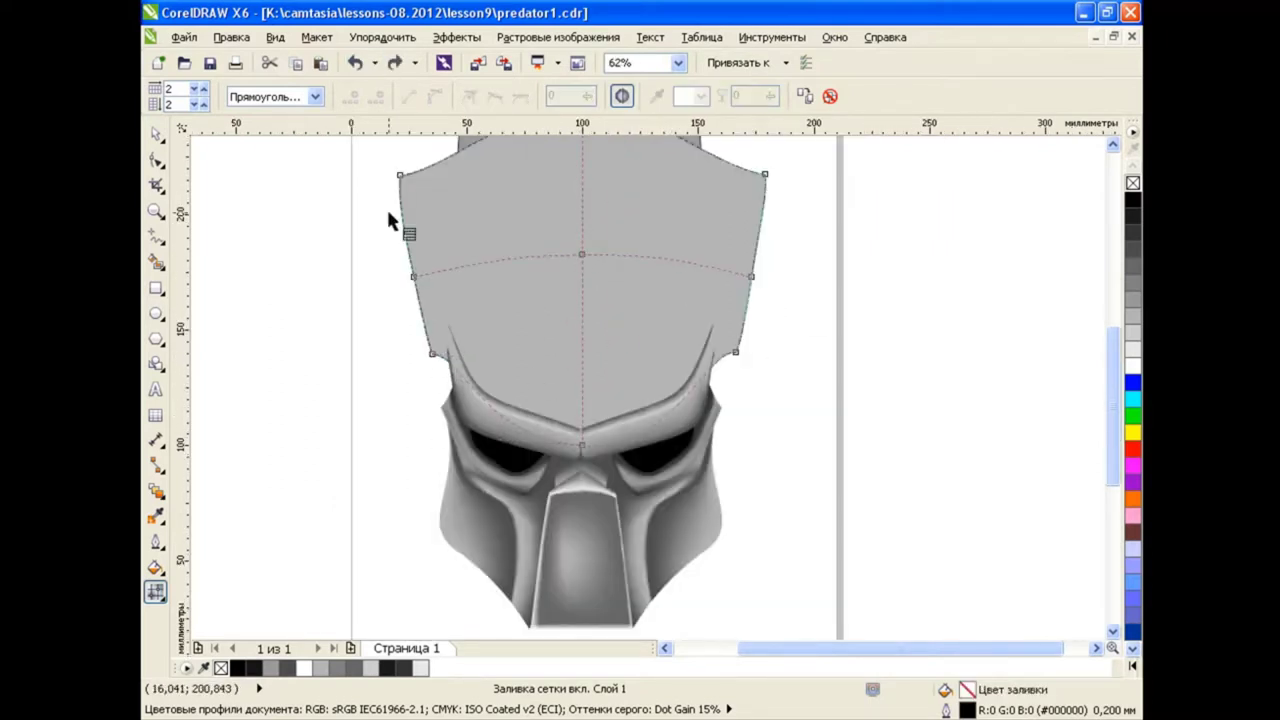
pyautogui.moveTo(413, 277); pyautogui.dragTo(381, 285)
pyautogui.click(354, 62)
pyautogui.scroll(2, 807, 316)
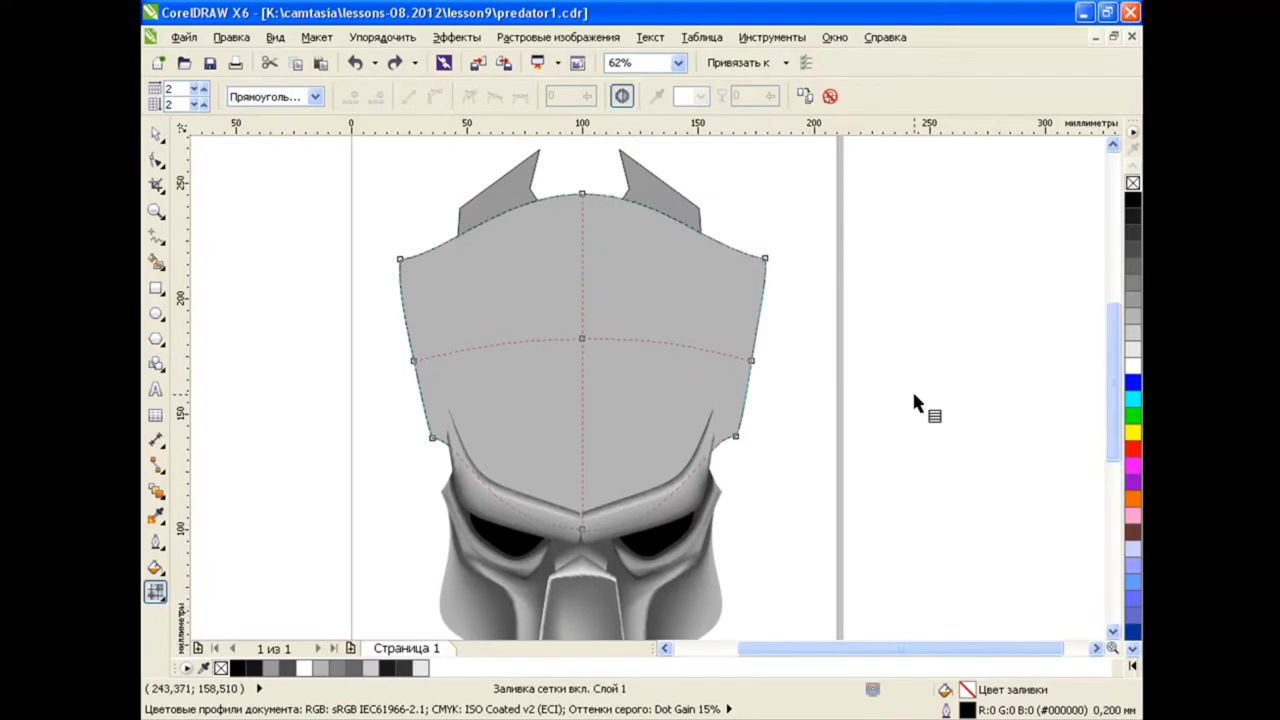
# Sketch freehand strokes along the plate's edges and across the forehead
pyautogui.click(155, 237)
pyautogui.click(220, 228)
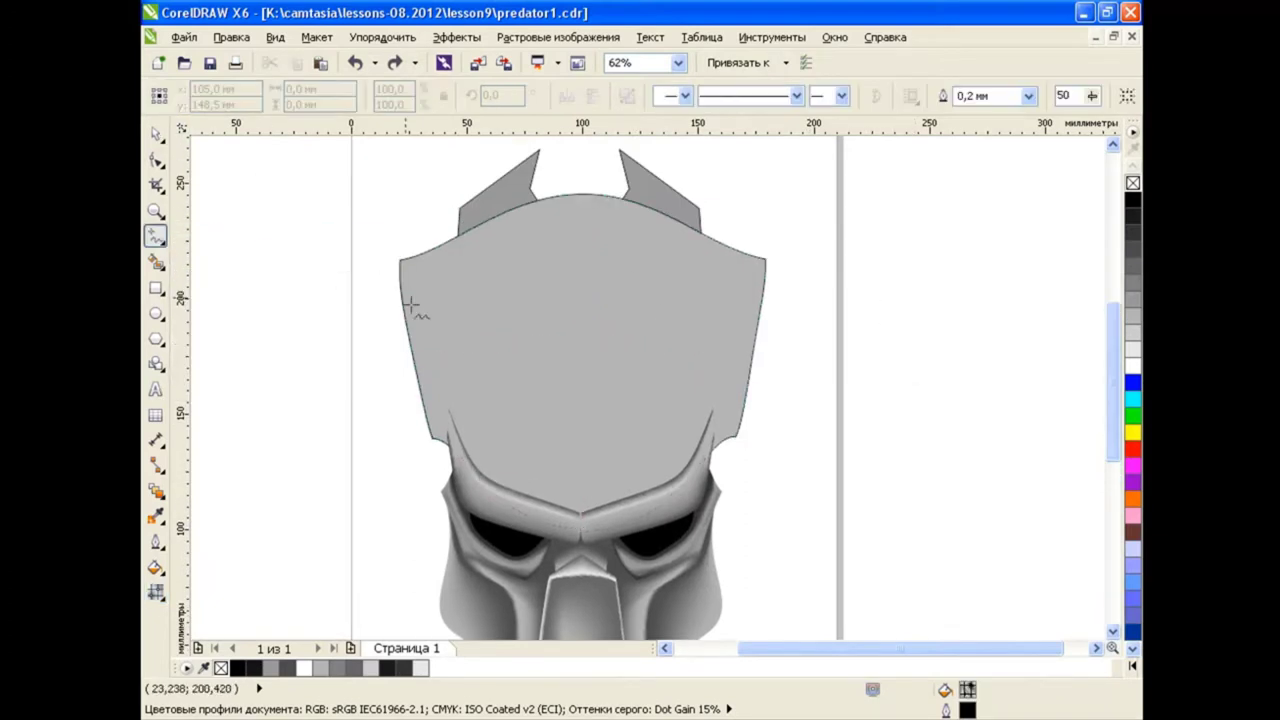
pyautogui.moveTo(449, 414); pyautogui.dragTo(405, 262)
pyautogui.moveTo(737, 443)
pyautogui.mouseDown()
pyautogui.moveTo(757, 257)
pyautogui.moveTo(565, 229)
pyautogui.mouseUp()
pyautogui.moveTo(720, 262); pyautogui.dragTo(595, 258)
pyautogui.moveTo(725, 310); pyautogui.dragTo(583, 283)
pyautogui.moveTo(718, 345); pyautogui.dragTo(595, 326)
pyautogui.moveTo(710, 370)
pyautogui.mouseDown()
pyautogui.moveTo(595, 357)
pyautogui.moveTo(475, 415)
pyautogui.mouseUp()
pyautogui.moveTo(595, 326); pyautogui.dragTo(463, 355)
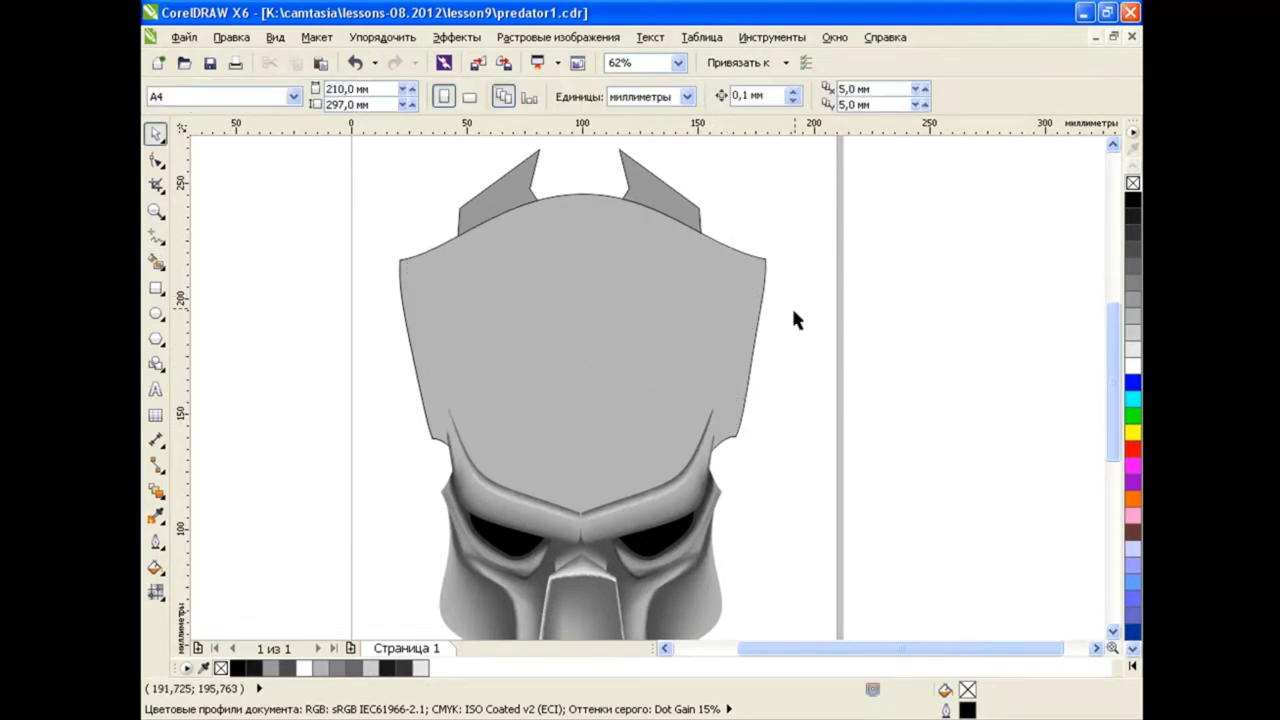
# Add a mesh row near the top and a column near the right edge, reshaping the curves
pyautogui.press('m')
pyautogui.click(649, 302)
pyautogui.doubleClick(583, 214)
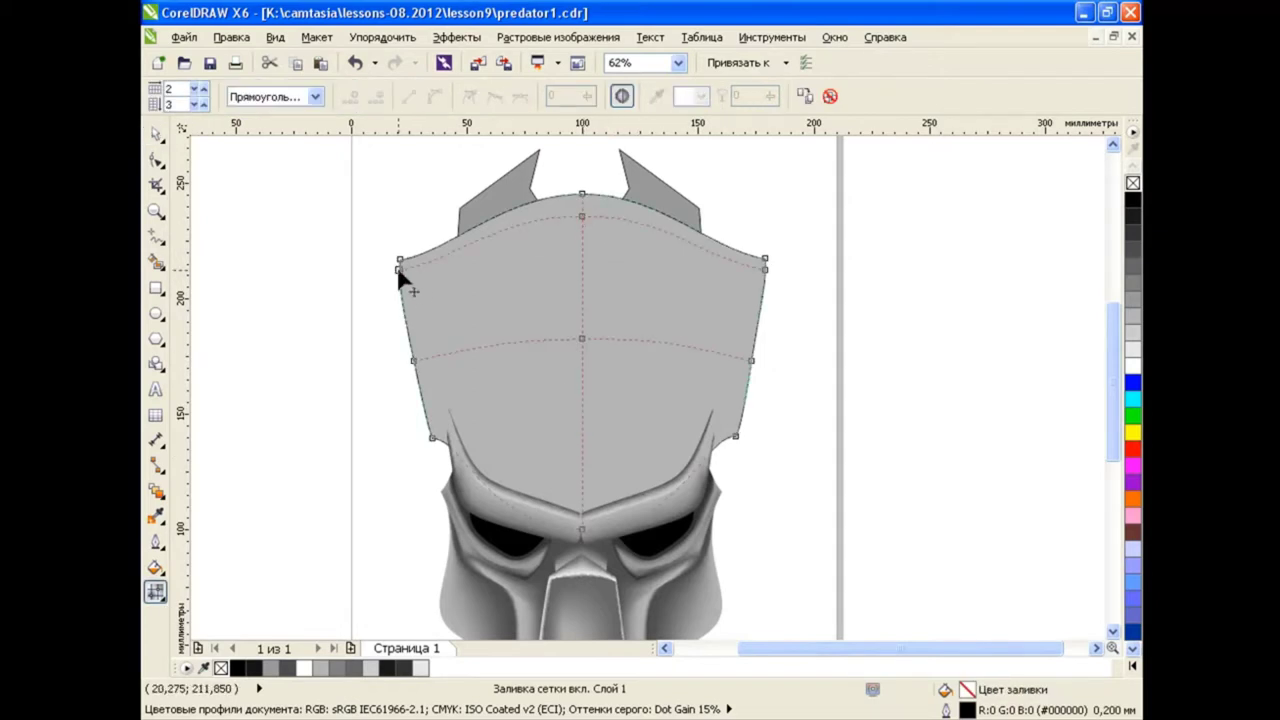
pyautogui.moveTo(397, 267); pyautogui.dragTo(452, 284)
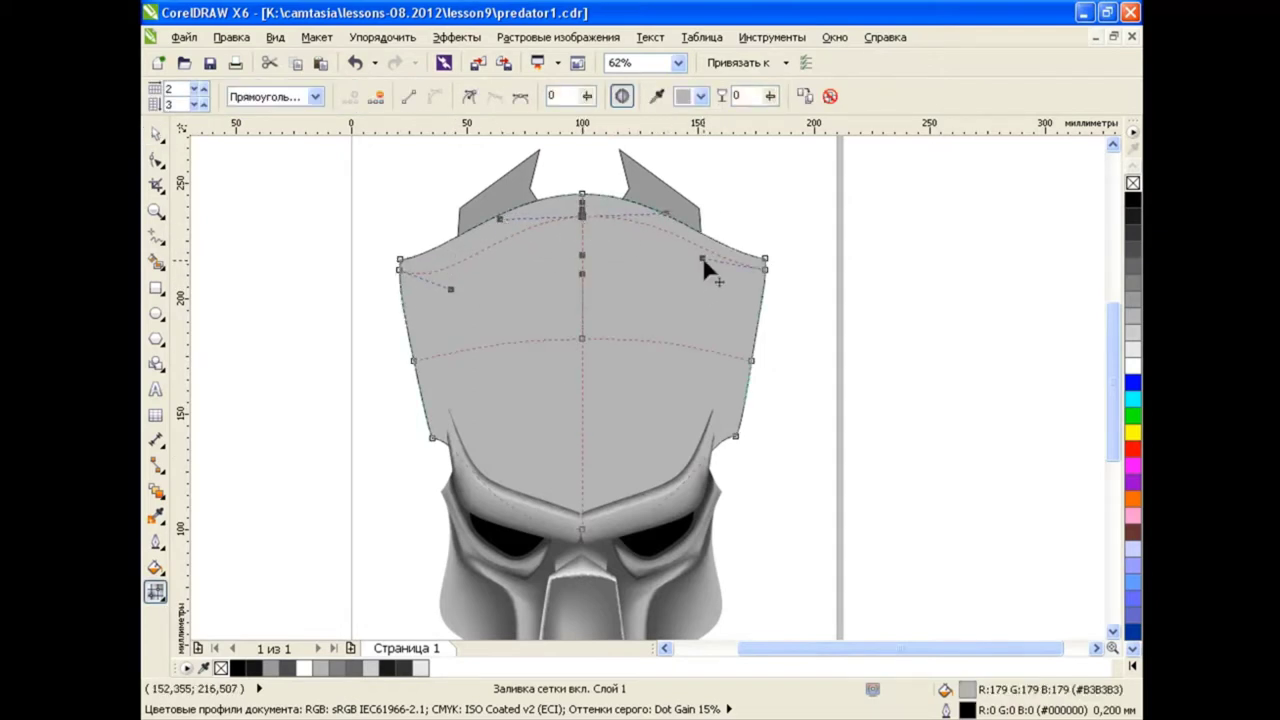
pyautogui.moveTo(702, 258); pyautogui.dragTo(689, 288)
pyautogui.doubleClick(728, 436)
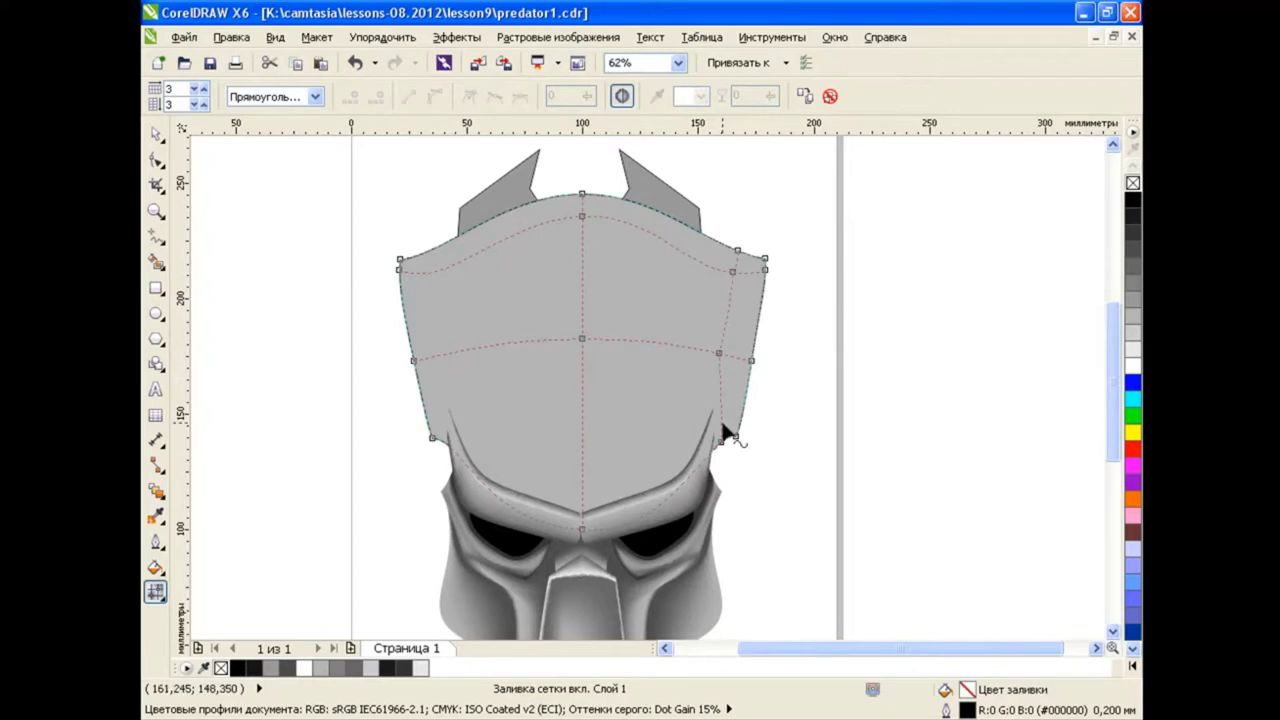
pyautogui.scroll(3, 731, 440)
pyautogui.click(705, 455)
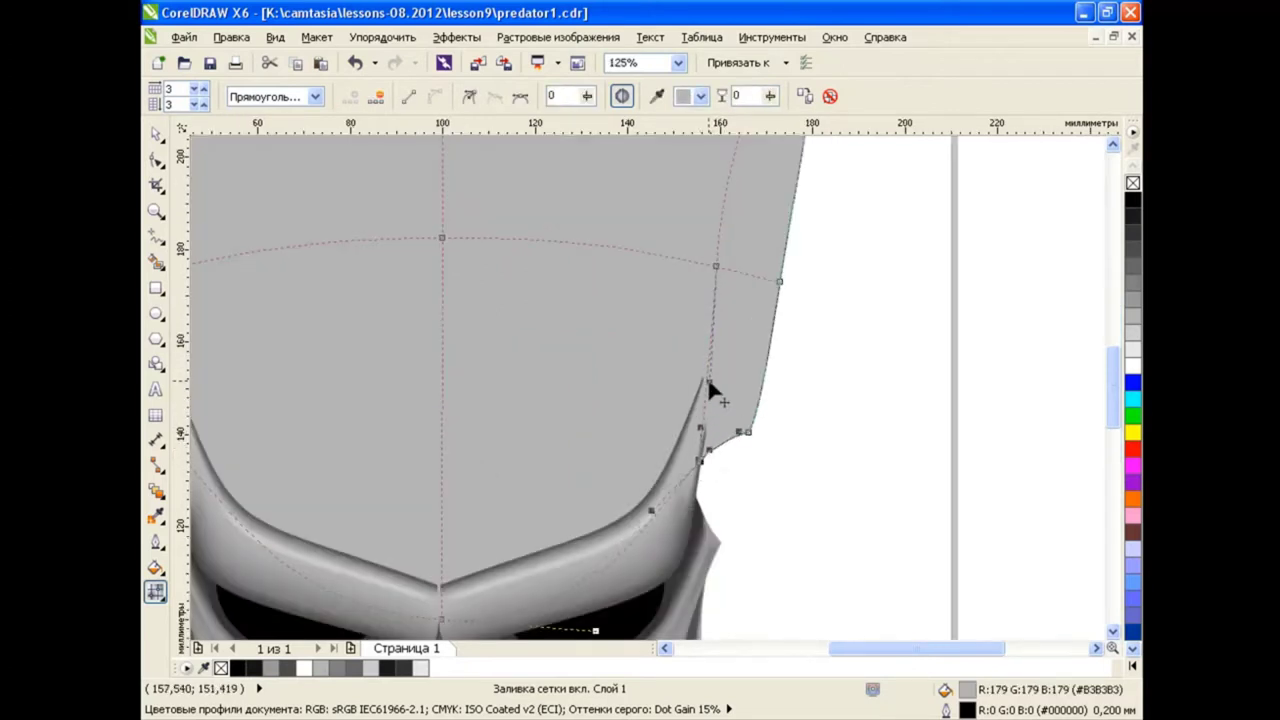
# Add a left mesh column and more horizontal rows for a 4 by 6 grid along the brow
pyautogui.scroll(-3, 733, 281)
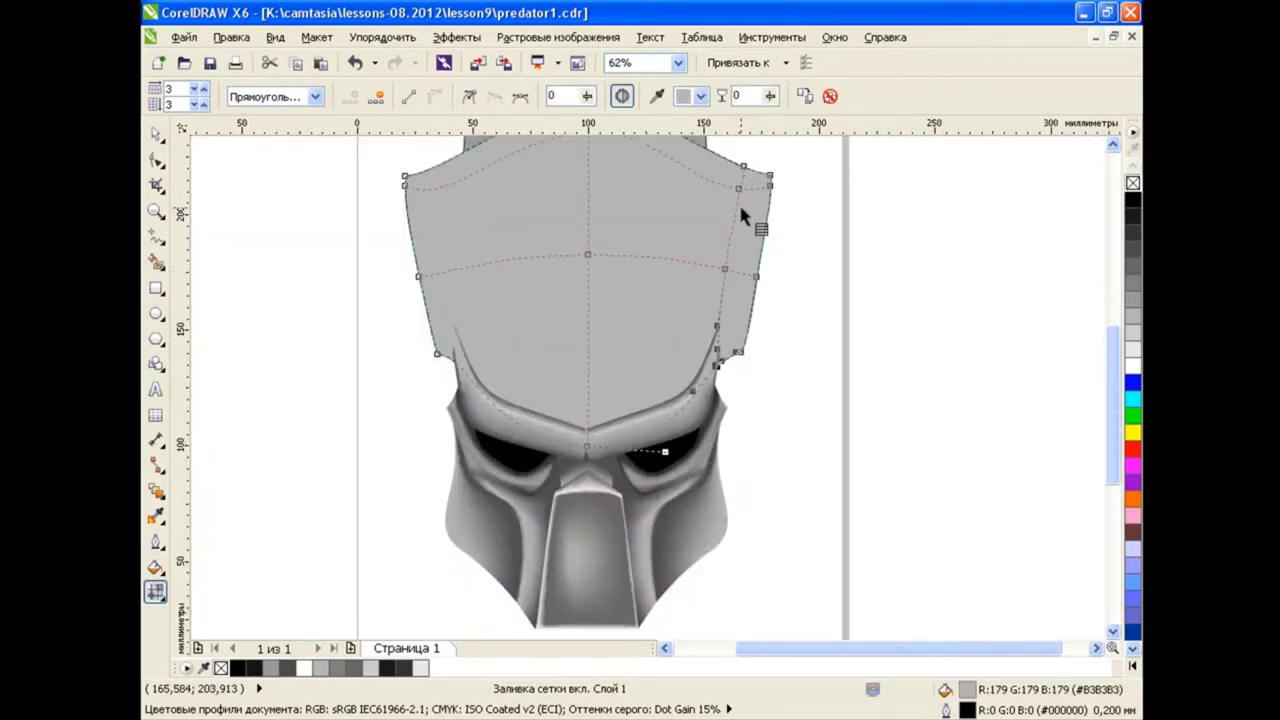
pyautogui.scroll(6, 741, 210)
pyautogui.scroll(-2, 668, 226)
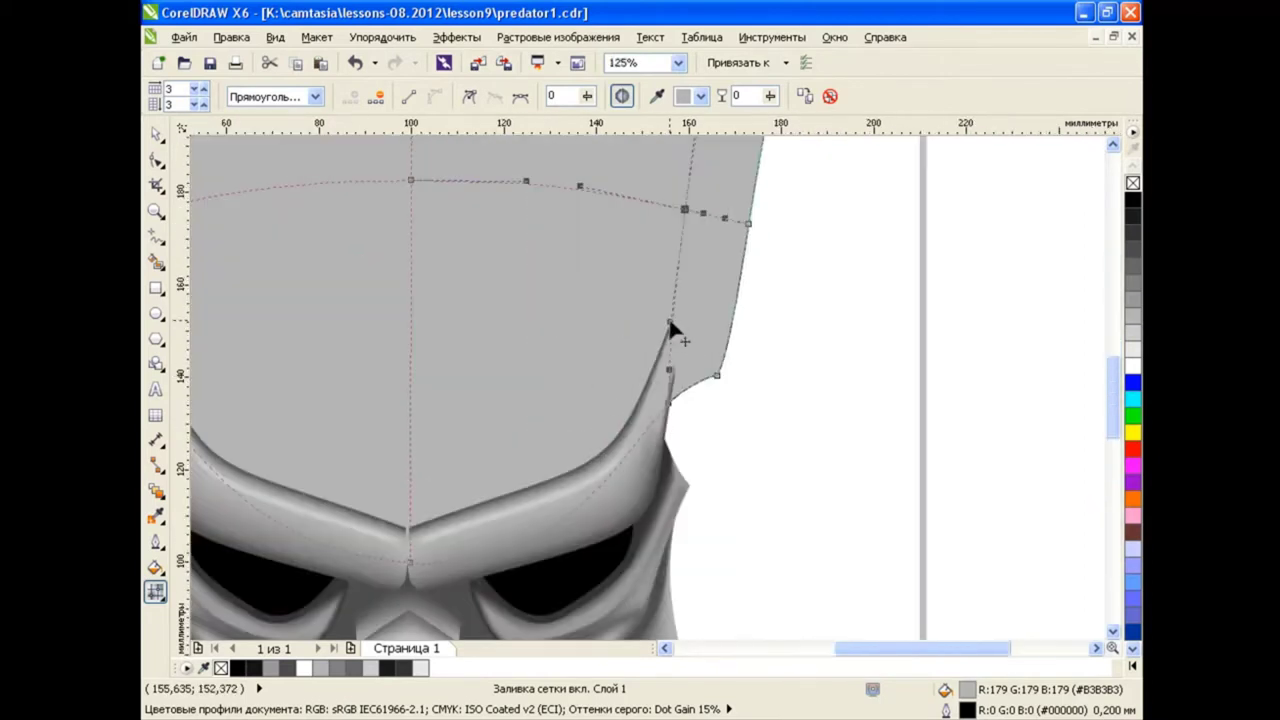
pyautogui.scroll(5, 690, 152)
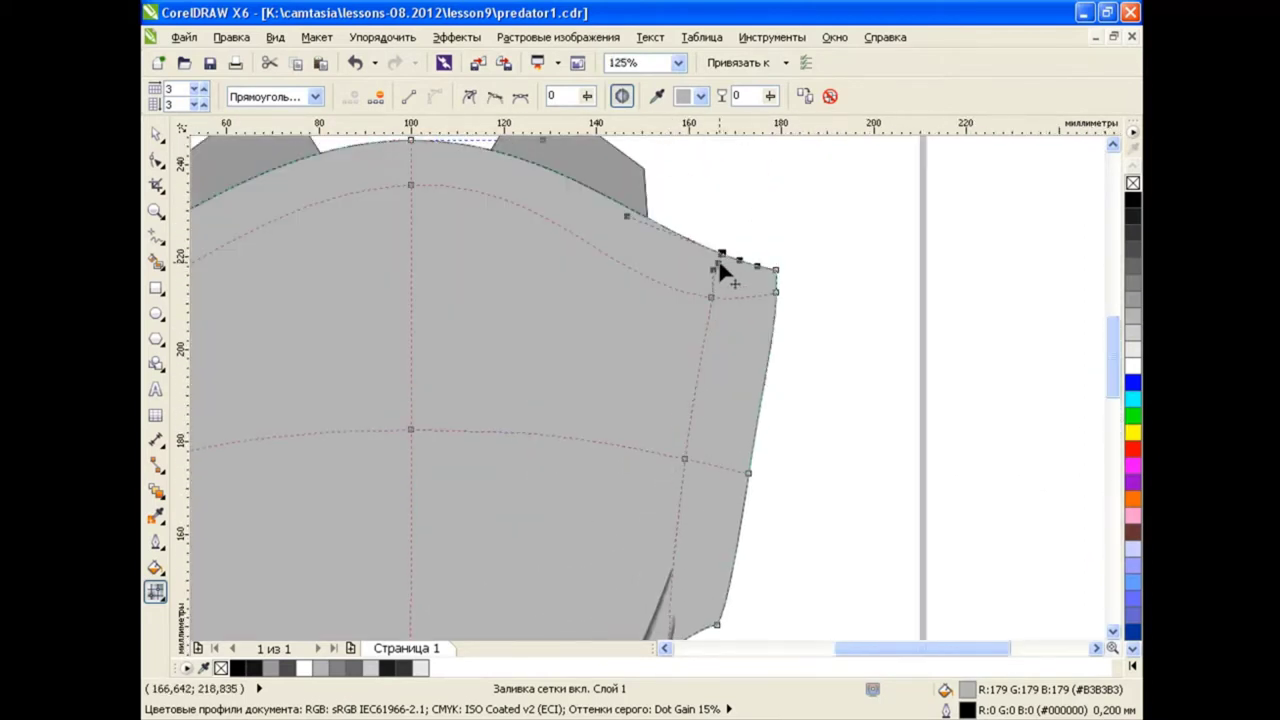
pyautogui.scroll(-2, 722, 365)
pyautogui.scroll(2, 477, 480)
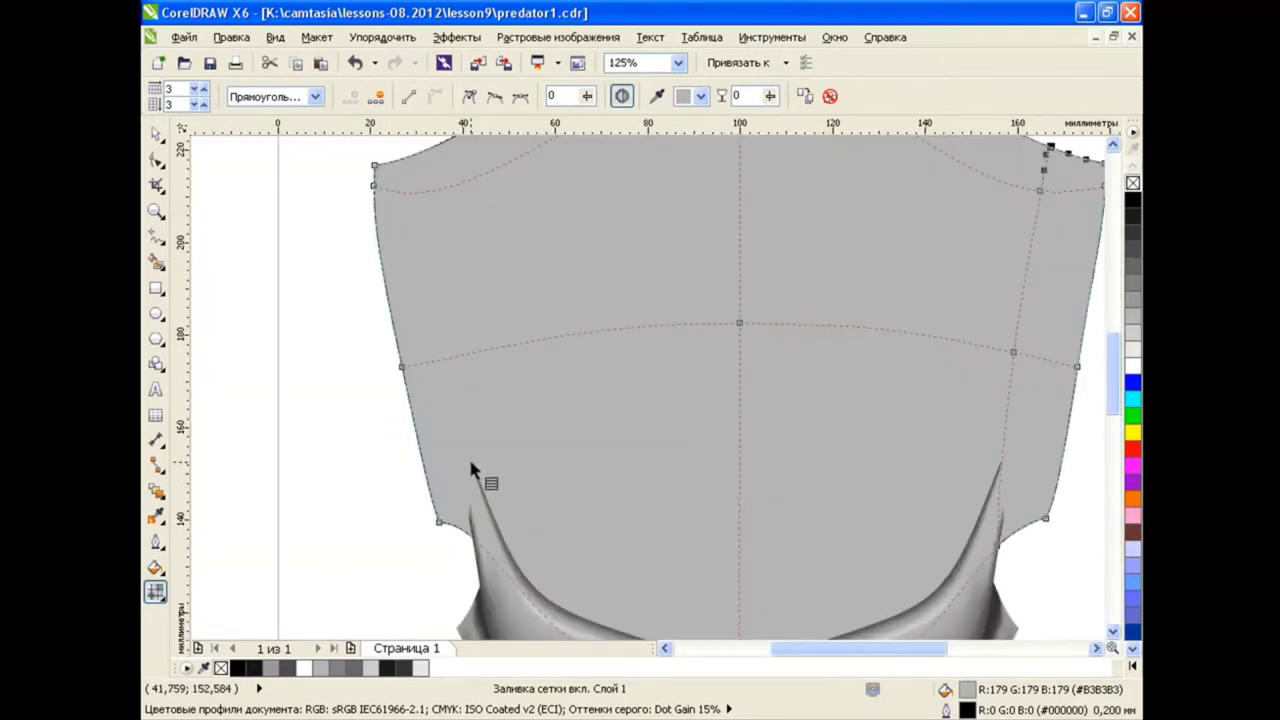
pyautogui.doubleClick(451, 356)
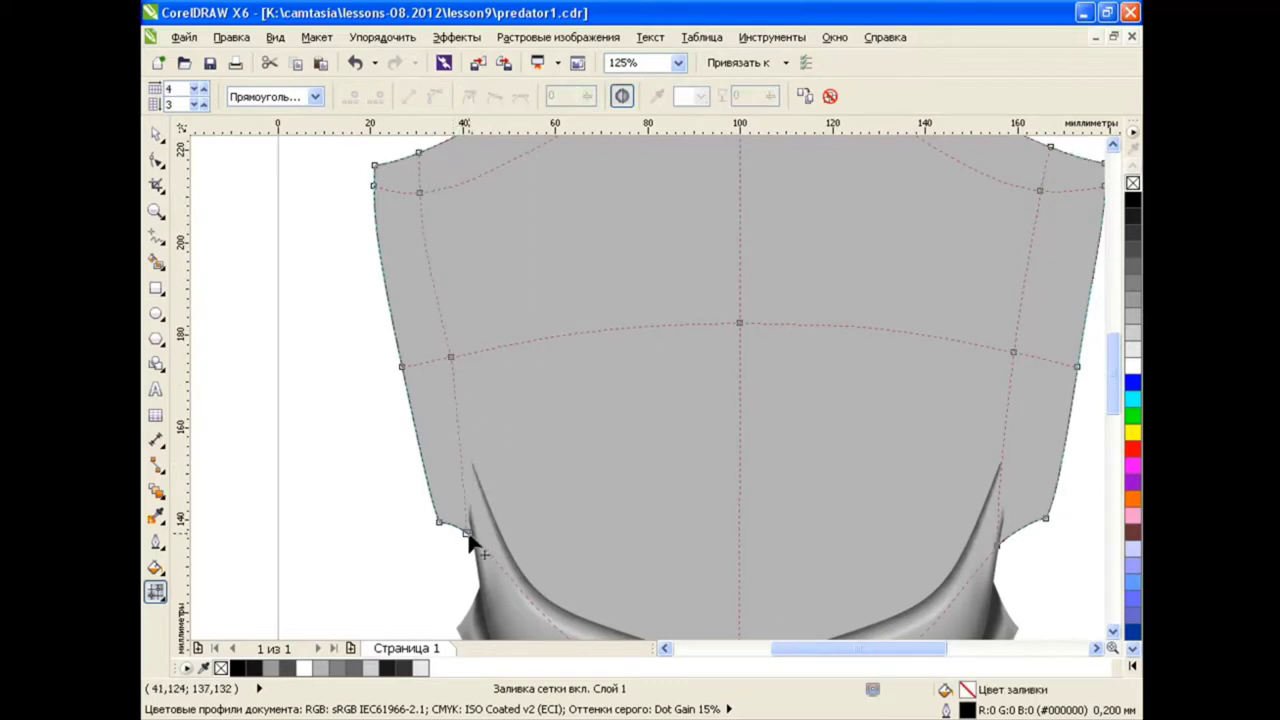
pyautogui.scroll(-1, 443, 286)
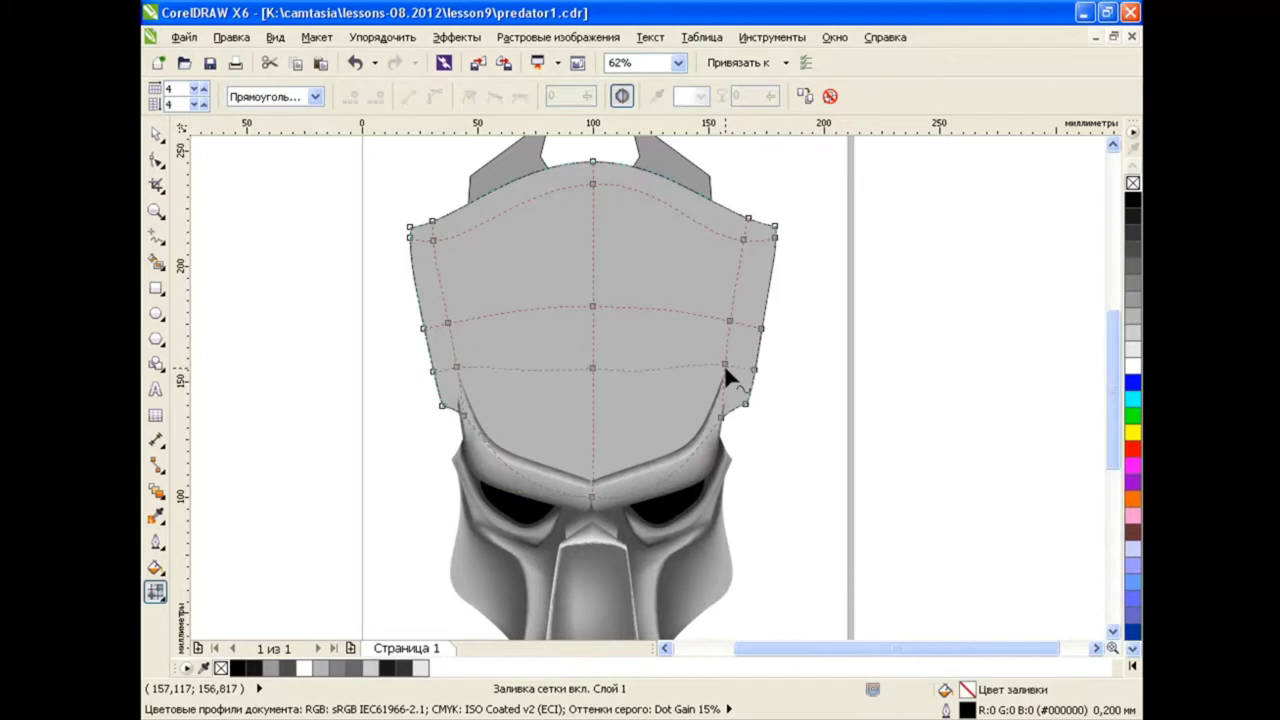
pyautogui.doubleClick(593, 362)
pyautogui.doubleClick(736, 282)
pyautogui.scroll(1, 662, 418)
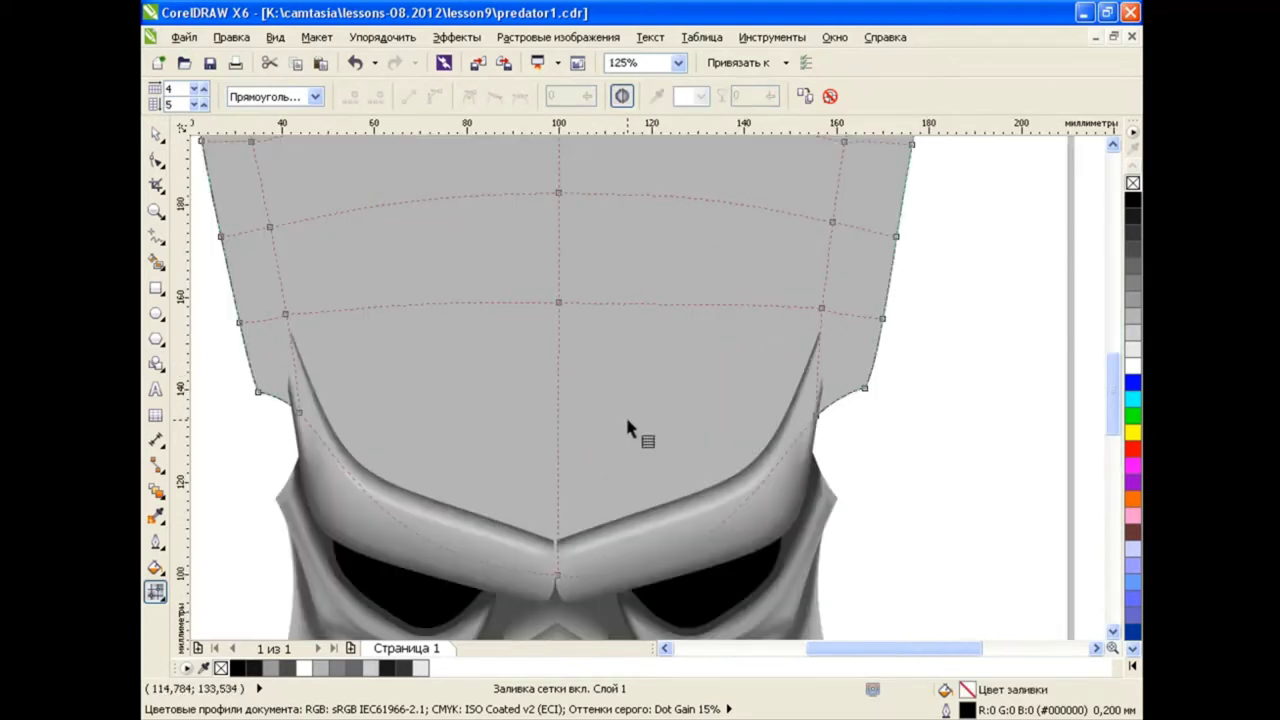
pyautogui.scroll(-1, 627, 428)
pyautogui.doubleClick(593, 418)
pyautogui.moveTo(594, 422); pyautogui.dragTo(594, 448)
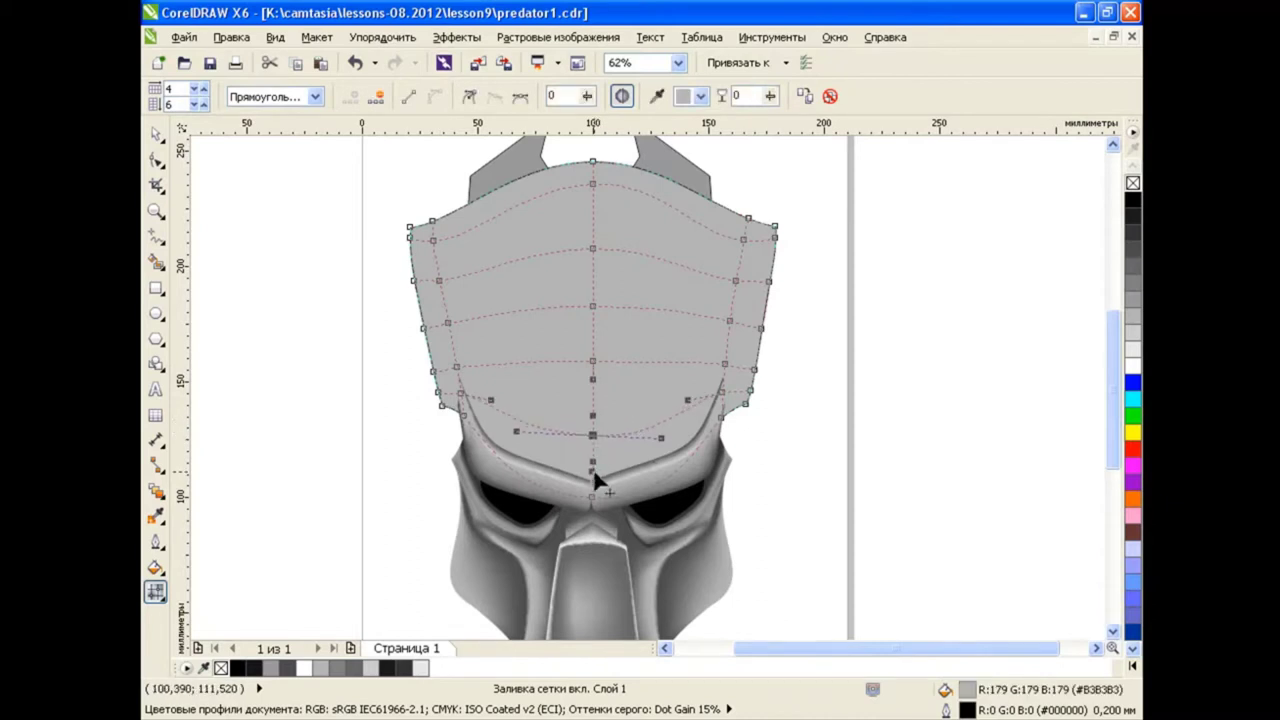
# Curve the lower mesh row downward and shade the right-edge nodes dark grey
pyautogui.moveTo(687, 400); pyautogui.dragTo(684, 423)
pyautogui.moveTo(491, 400); pyautogui.dragTo(490, 421)
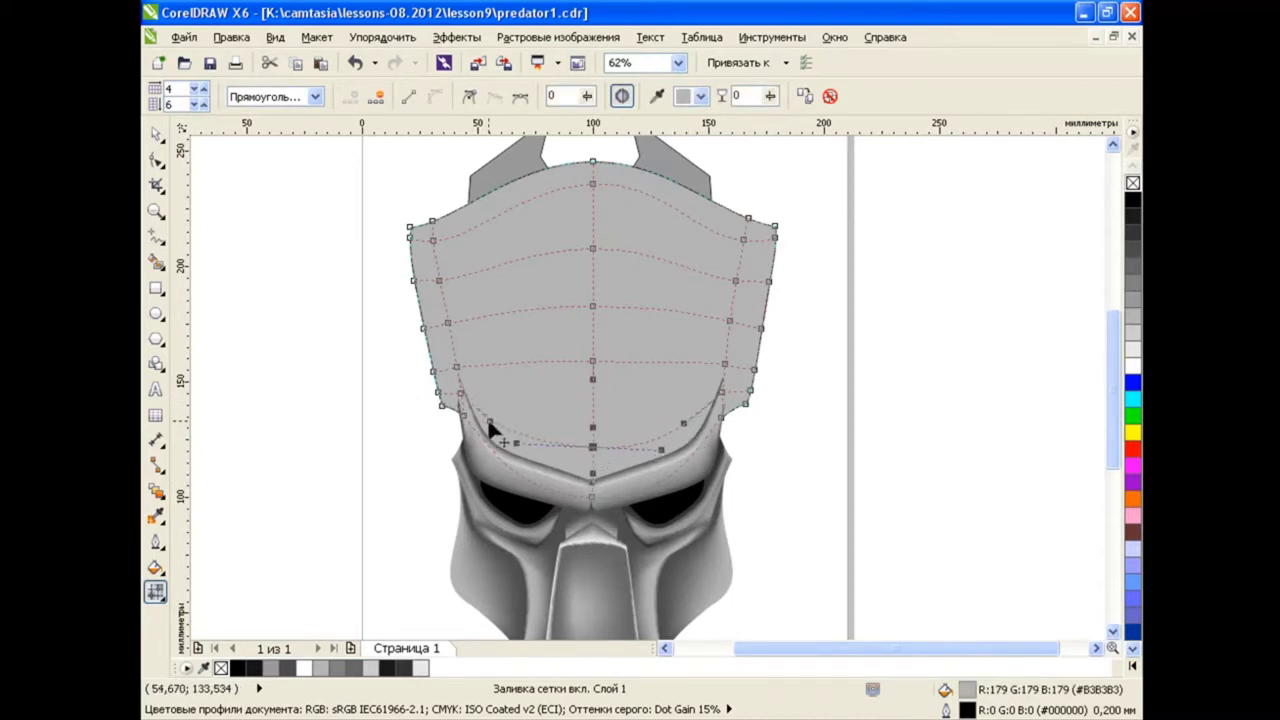
pyautogui.moveTo(822, 210)
pyautogui.mouseDown()
pyautogui.moveTo(728, 300)
pyautogui.moveTo(728, 425)
pyautogui.mouseUp()
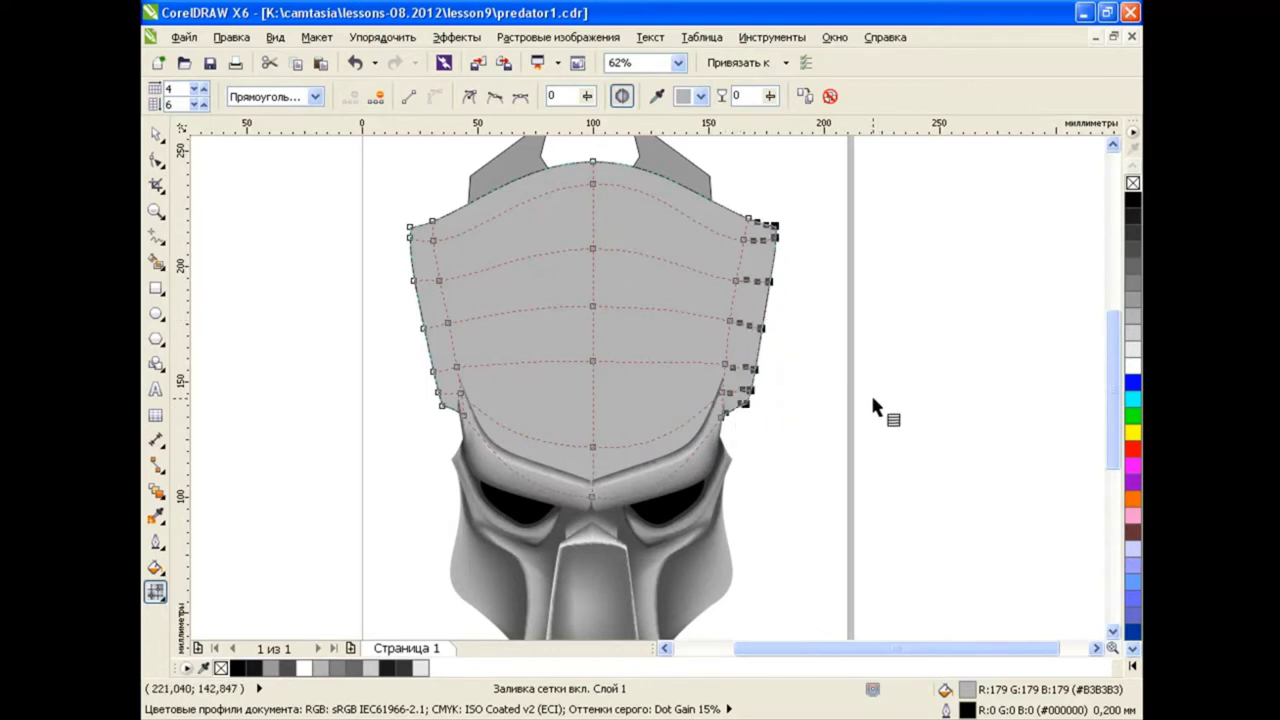
pyautogui.click(1134, 252)
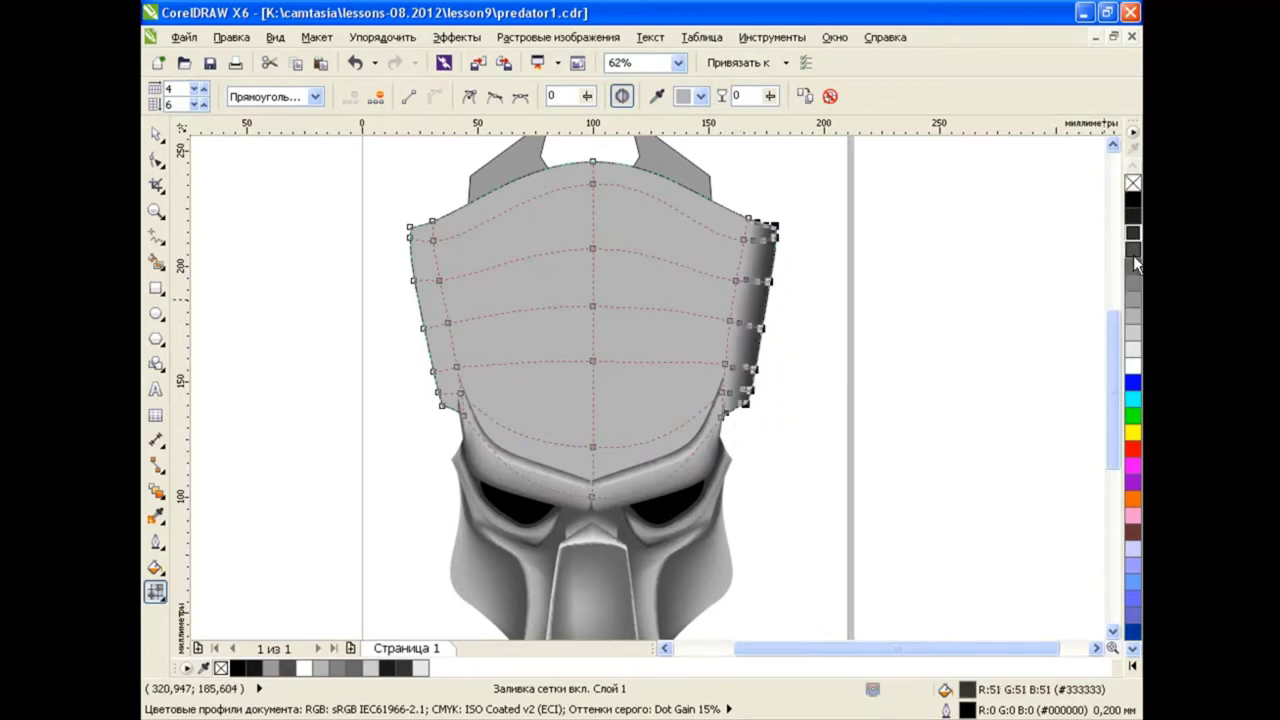
pyautogui.click(971, 310)
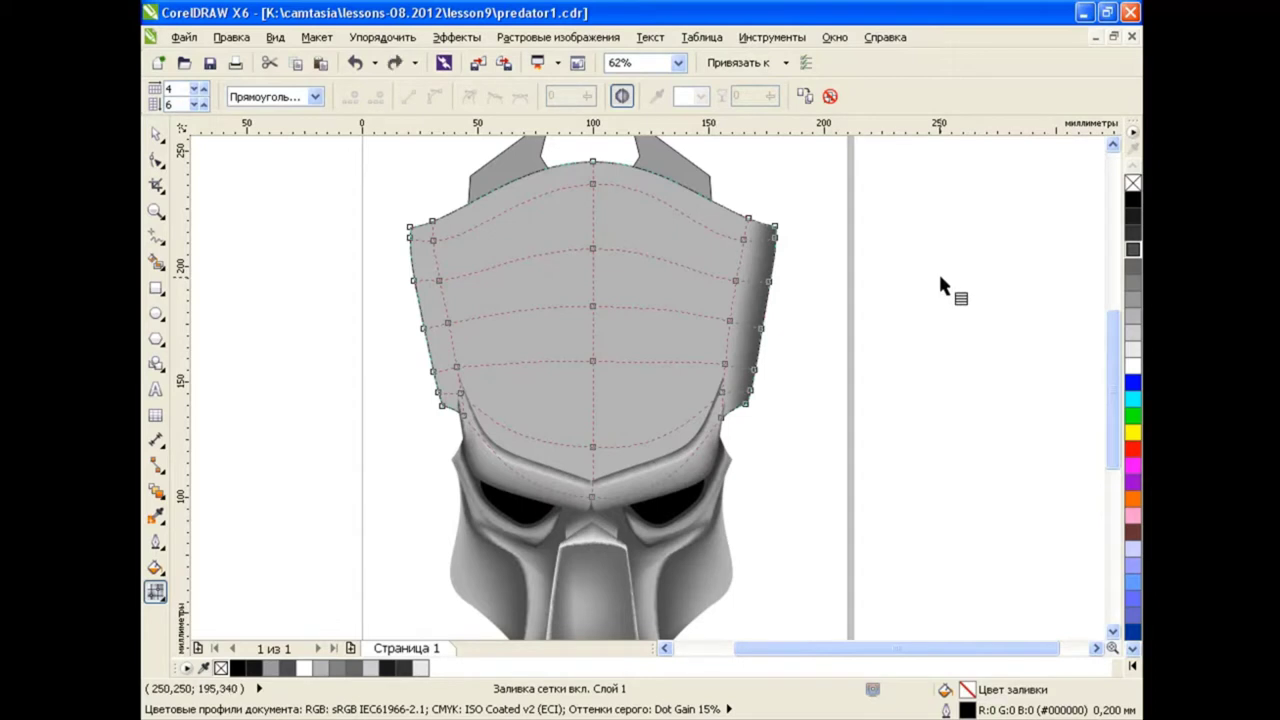
# Give the upper-right edge nodes a mid grey and brighten the centre nodes to light grey
pyautogui.moveTo(782, 248); pyautogui.dragTo(740, 210)
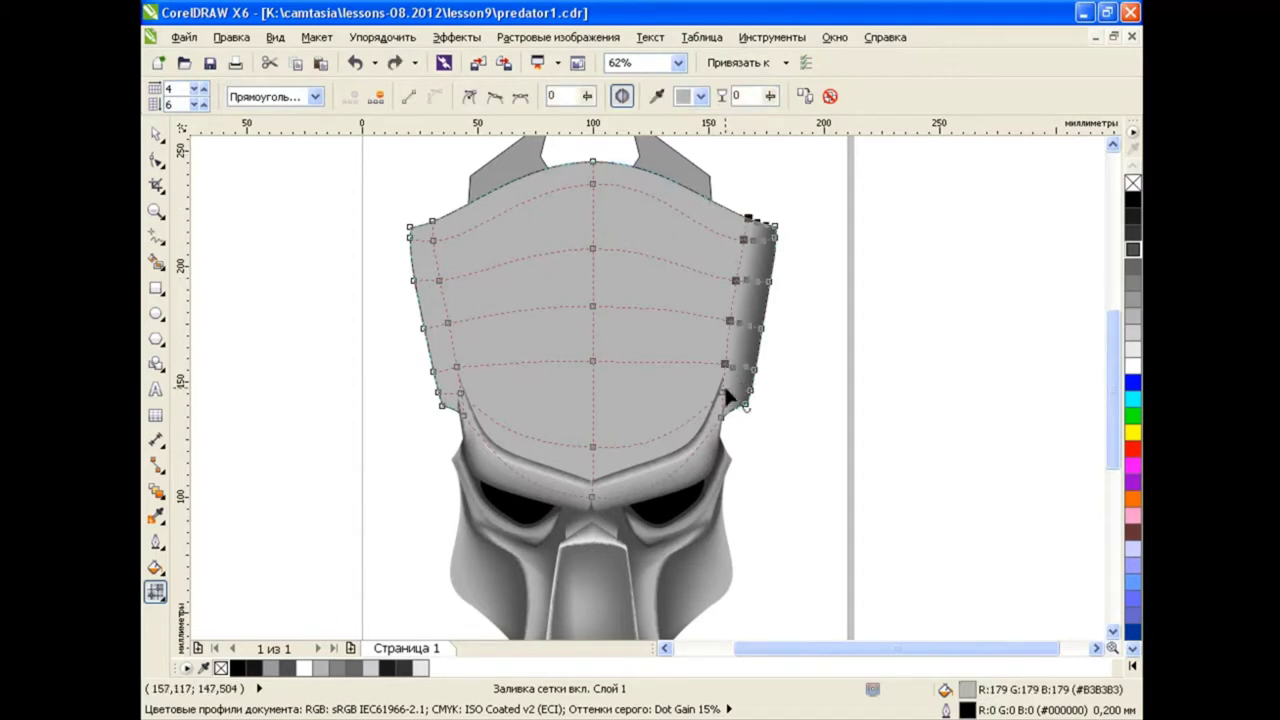
pyautogui.click(1133, 285)
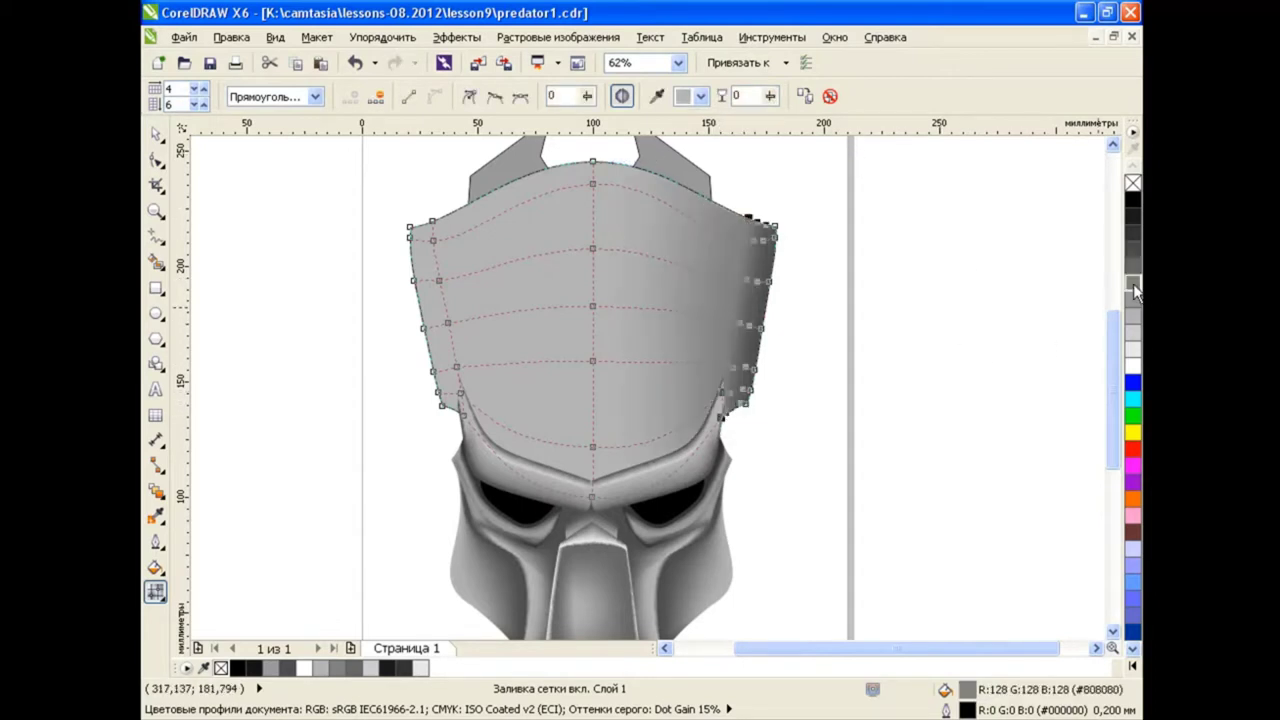
pyautogui.click(1133, 298)
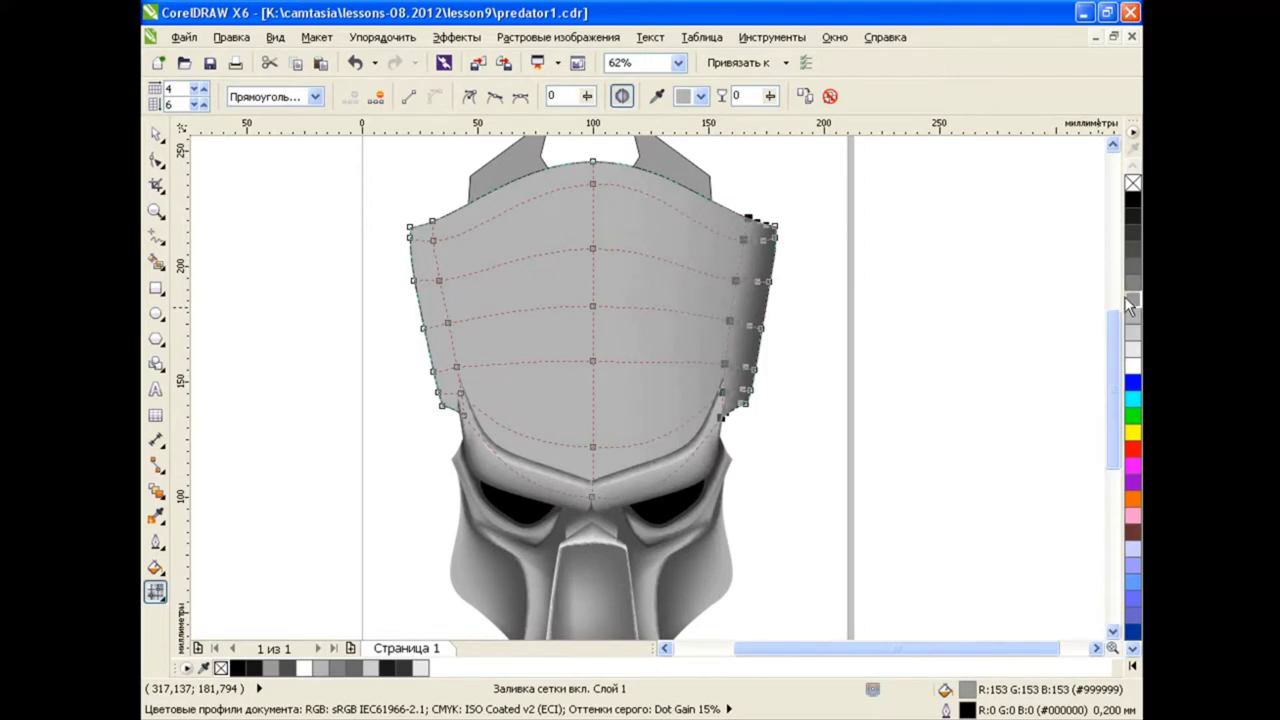
pyautogui.click(592, 186)
pyautogui.moveTo(595, 370); pyautogui.dragTo(580, 407)
pyautogui.click(1133, 349)
# Shade the dome's top corner nodes and lower edge nodes dark grey
pyautogui.moveTo(580, 207); pyautogui.dragTo(585, 182)
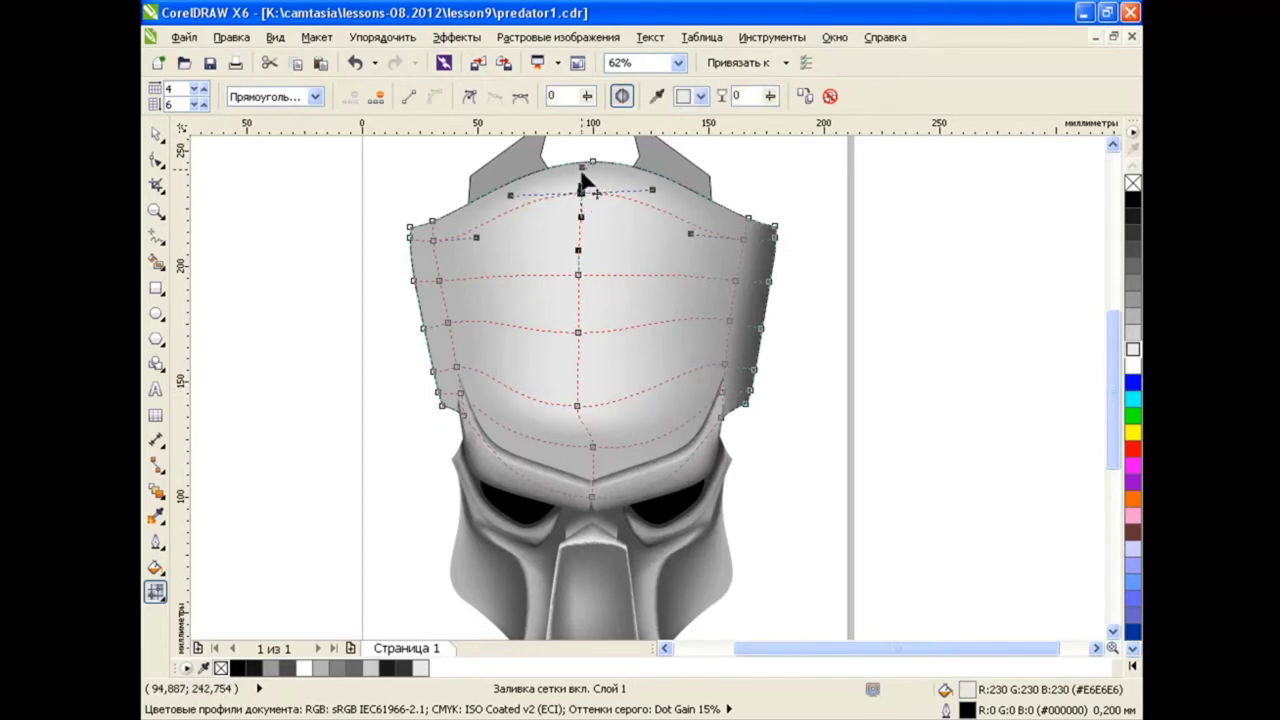
pyautogui.click(584, 441)
pyautogui.click(409, 227)
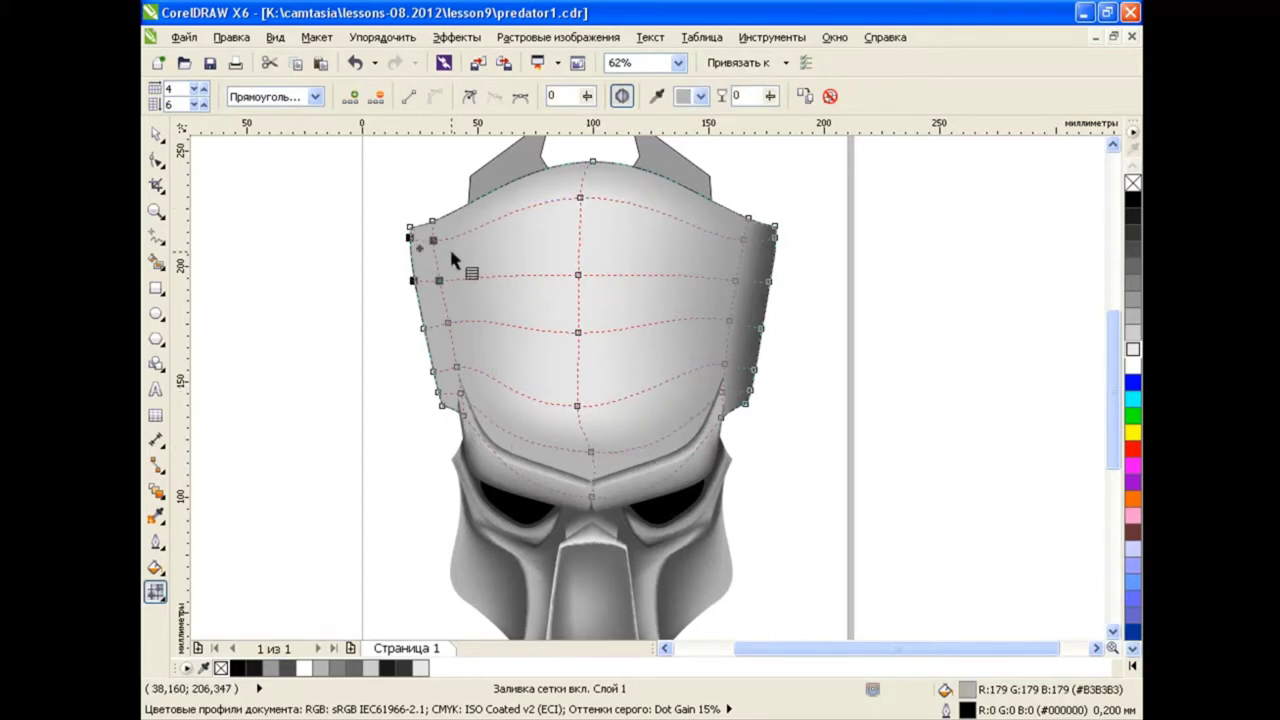
pyautogui.keyDown('shift'); pyautogui.click(748, 218); pyautogui.keyUp('shift')
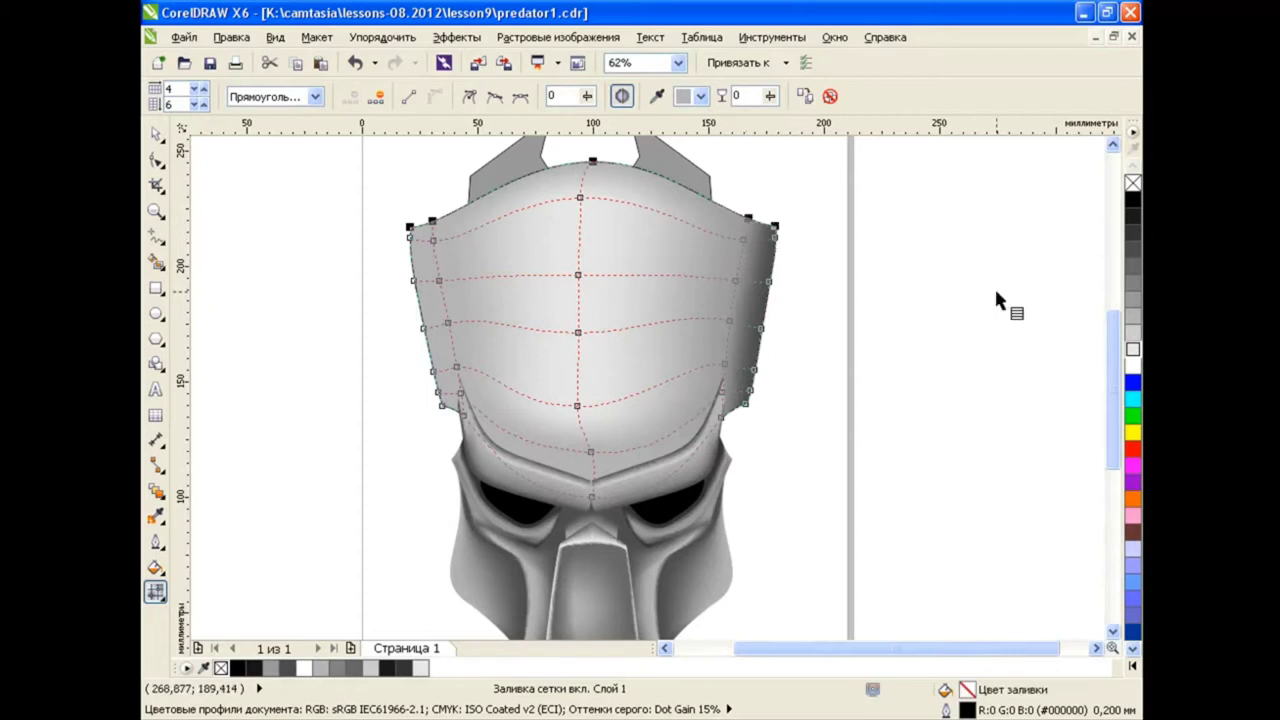
pyautogui.click(1135, 262)
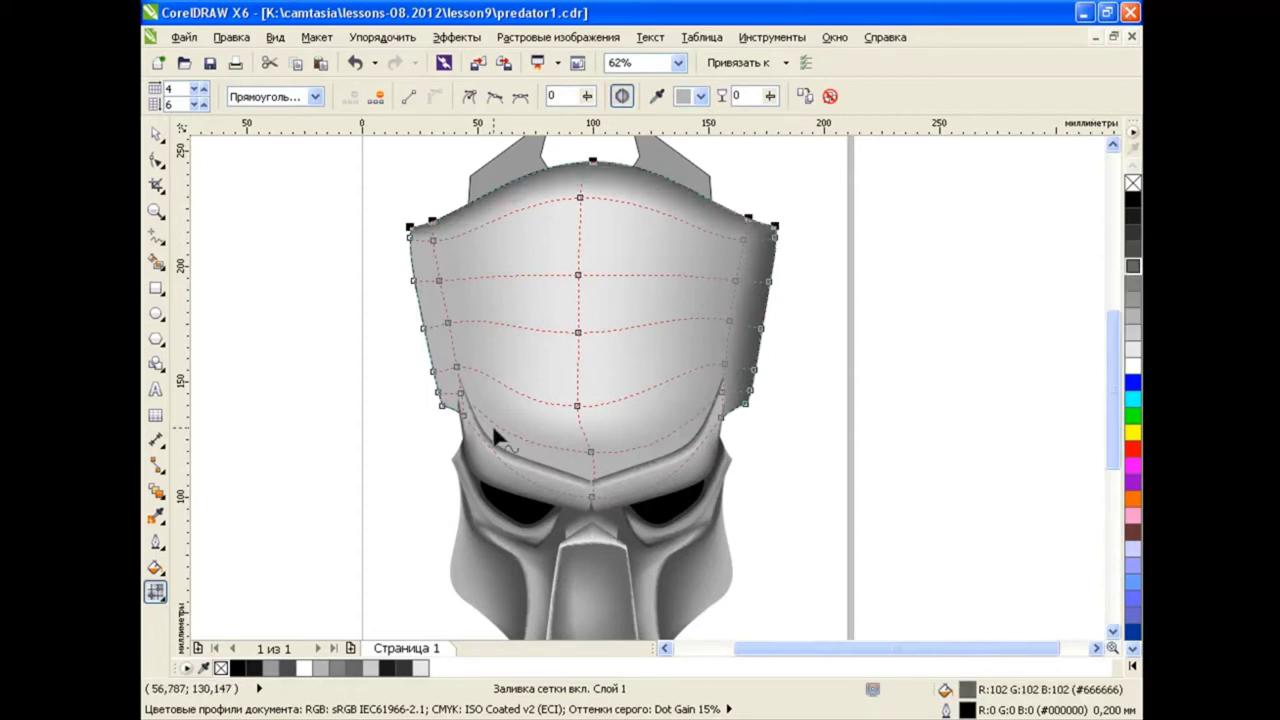
pyautogui.keyDown('shift'); pyautogui.click(461, 396); pyautogui.keyUp('shift')
pyautogui.keyDown('shift'); pyautogui.click(591, 495); pyautogui.keyUp('shift')
pyautogui.keyDown('shift'); pyautogui.click(720, 414); pyautogui.keyUp('shift')
pyautogui.click(1135, 270)
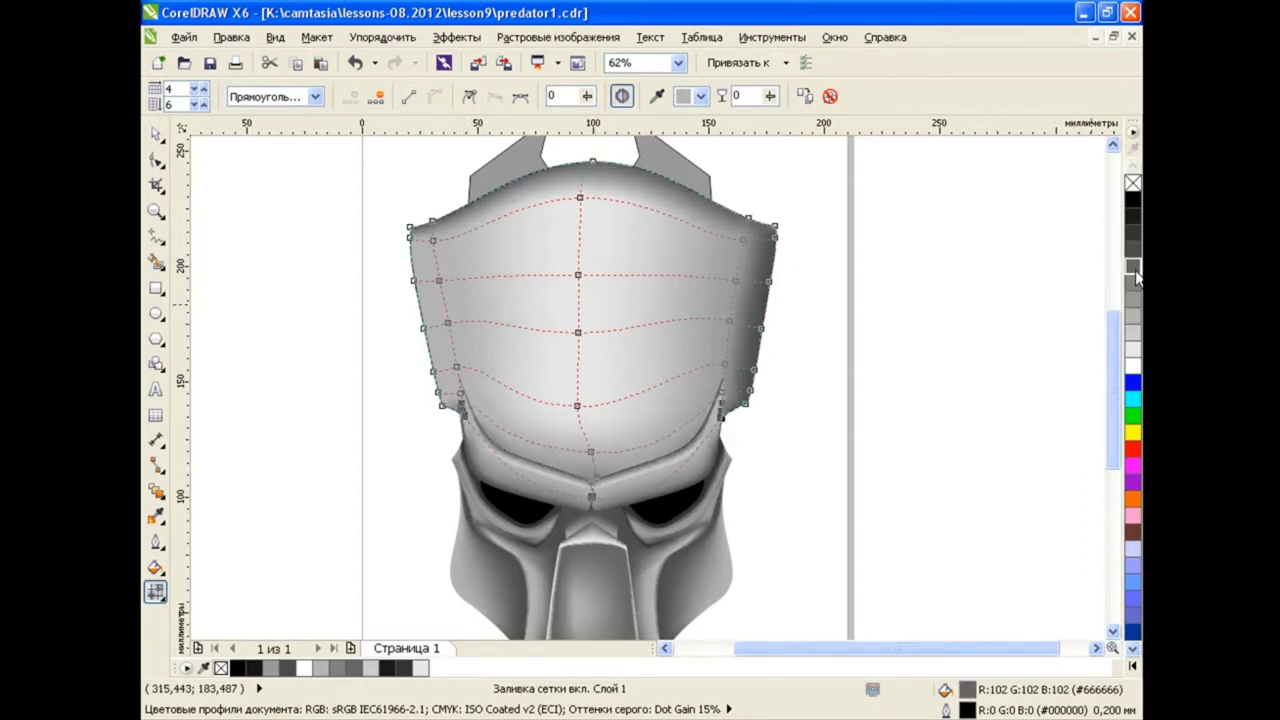
pyautogui.click(996, 362)
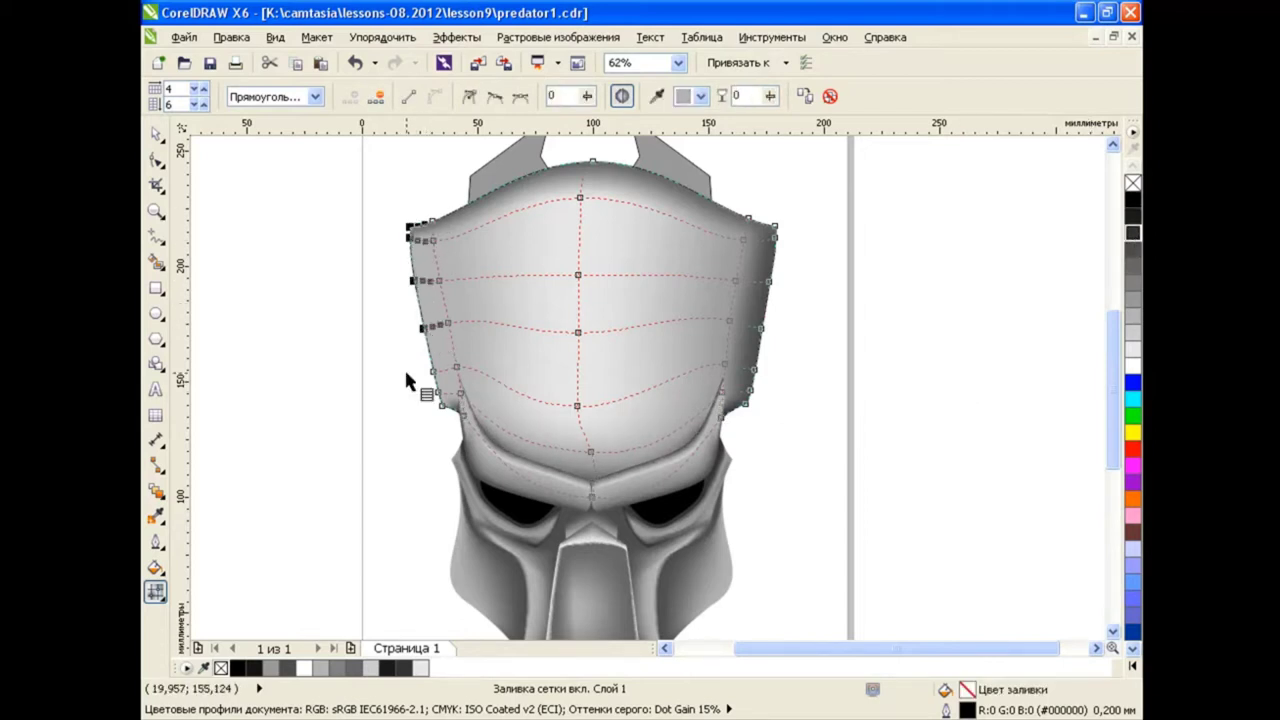
# Shade the dome's left-side mesh nodes a darker grey, then soften it slightly
pyautogui.click(1133, 250)
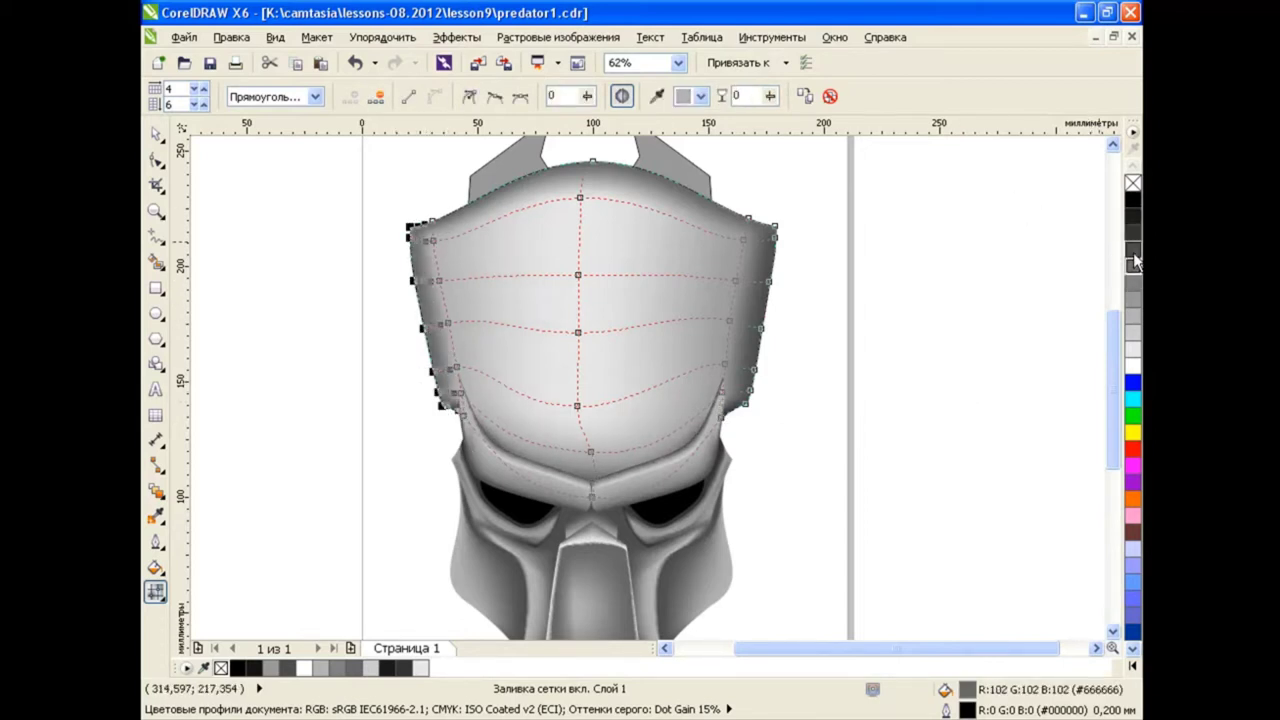
pyautogui.click(957, 318)
pyautogui.click(433, 240)
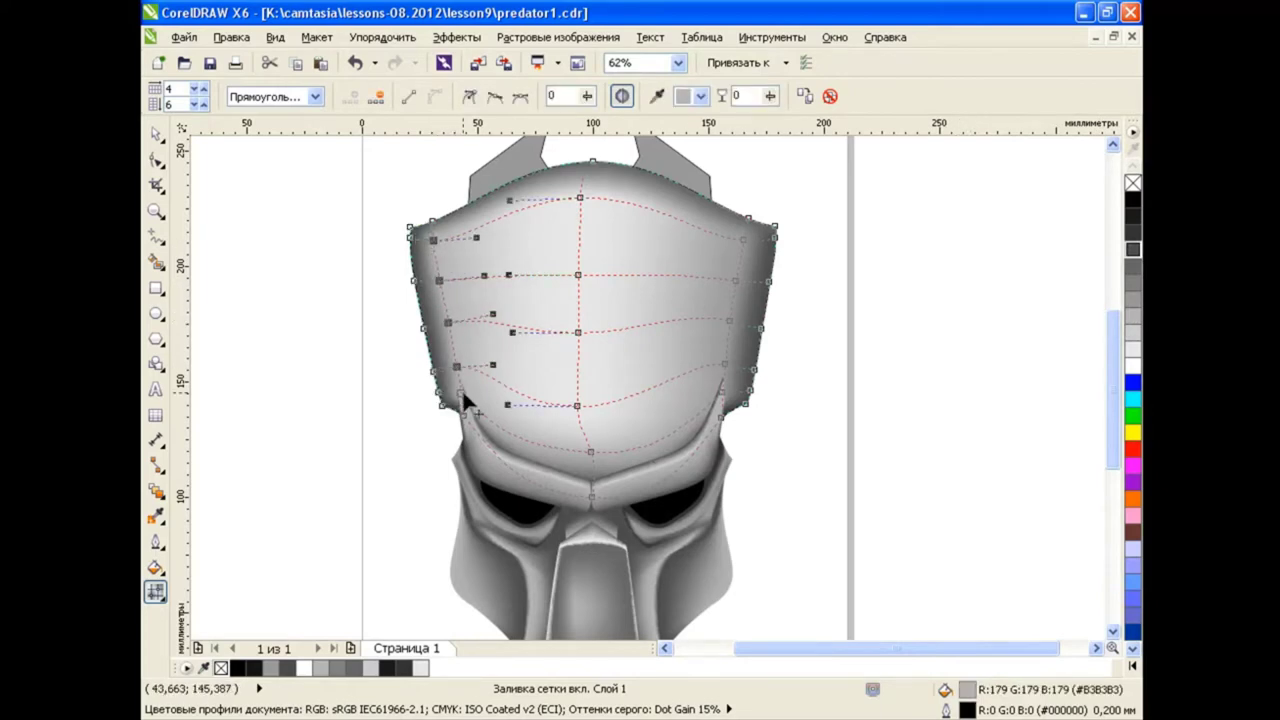
pyautogui.click(1128, 280)
pyautogui.click(1134, 312)
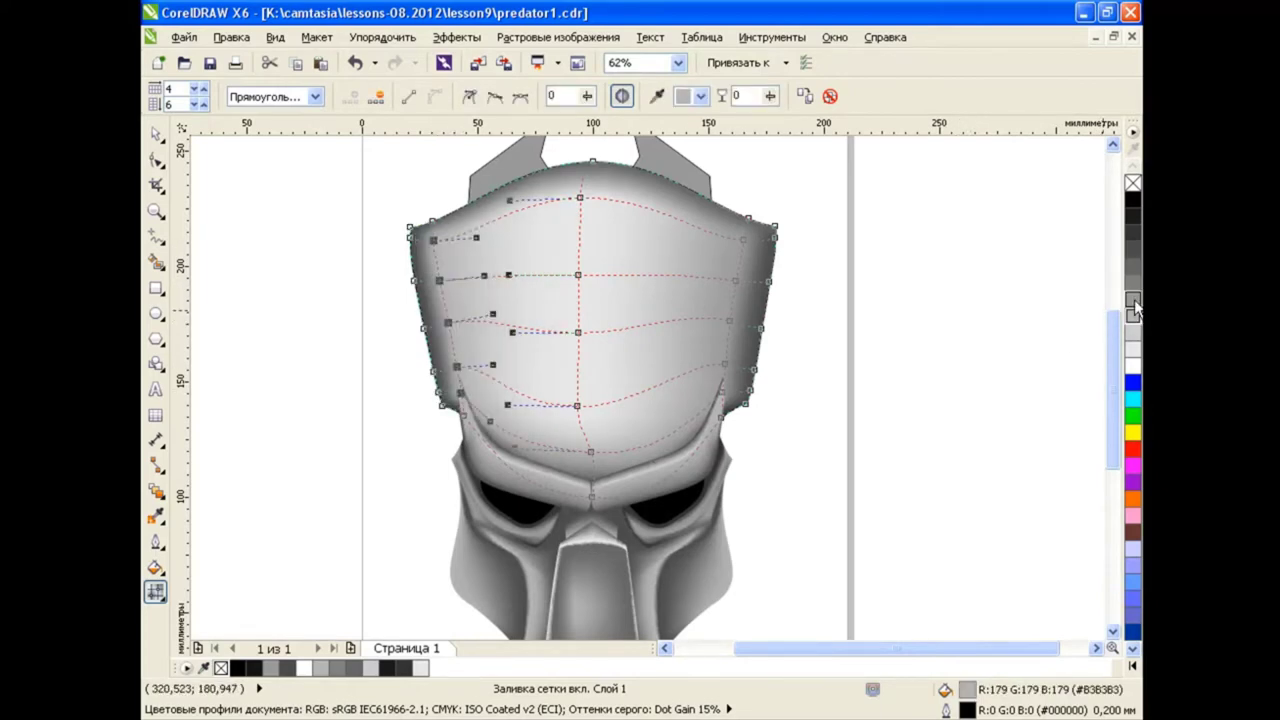
# Leave mesh editing and select the left horn
pyautogui.press('space')
pyautogui.click(297, 349)
pyautogui.scroll(-2, 598, 356)
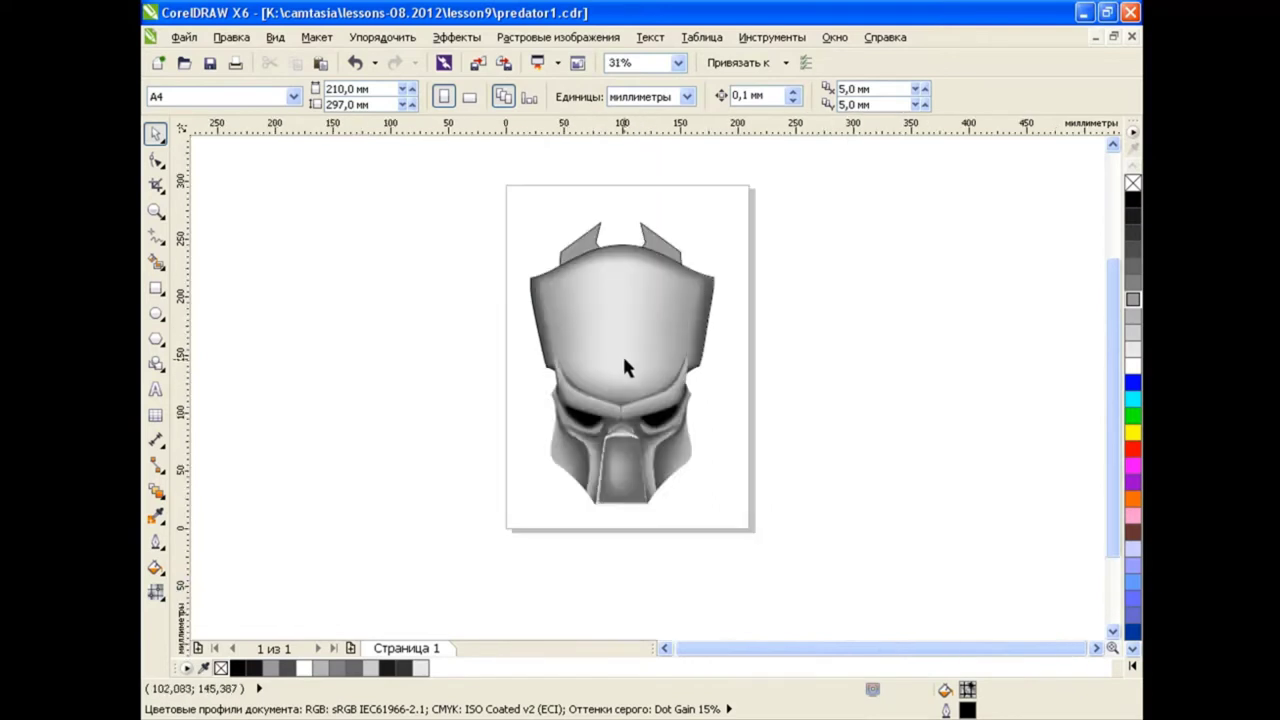
pyautogui.scroll(1, 624, 367)
pyautogui.scroll(1, 622, 353)
pyautogui.click(428, 277)
# Mesh-fill the left horn and lighten its upper-tip nodes to a pale grey
pyautogui.press('m')
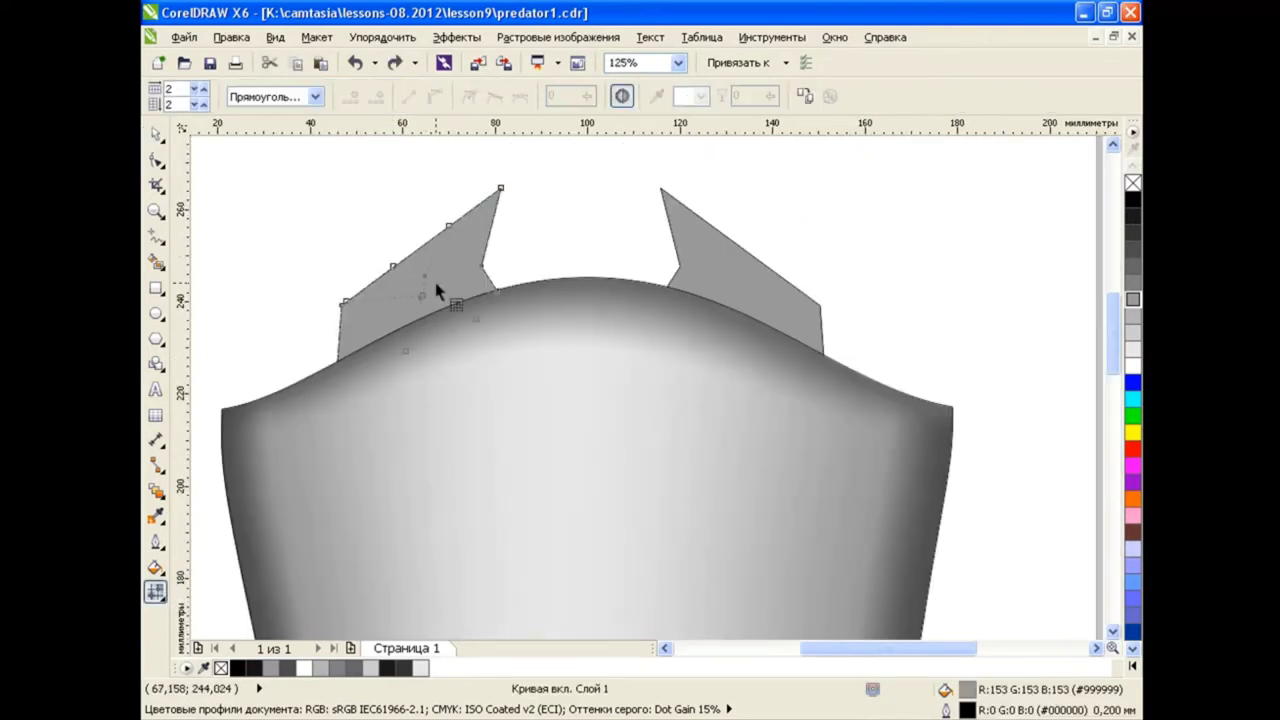
pyautogui.click(496, 281)
pyautogui.click(420, 298)
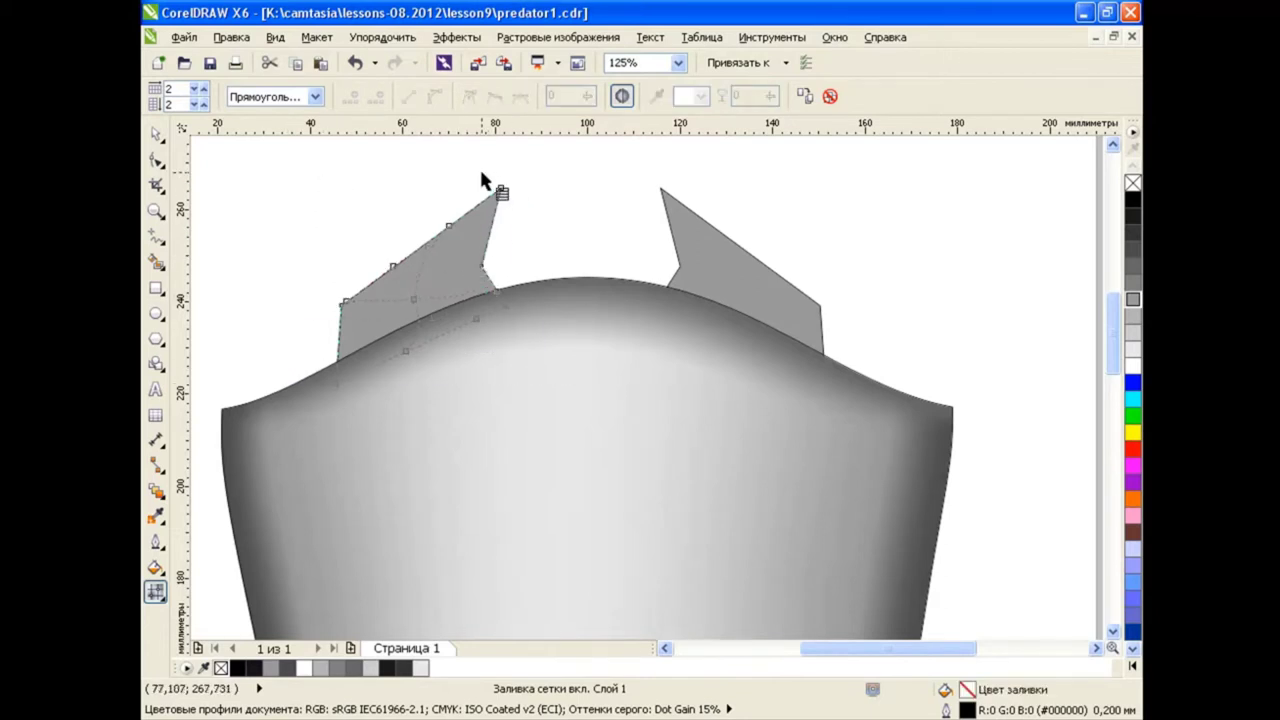
pyautogui.moveTo(484, 170); pyautogui.dragTo(545, 322)
pyautogui.click(1133, 335)
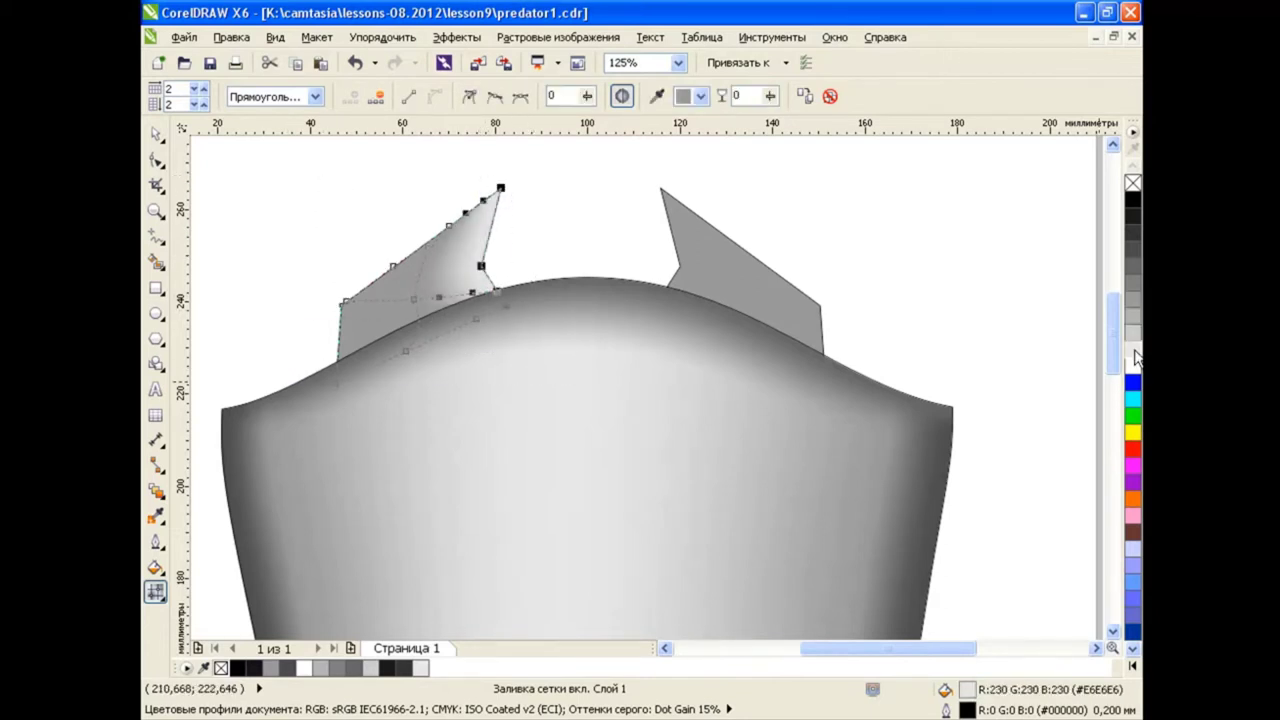
pyautogui.click(551, 257)
pyautogui.click(413, 300)
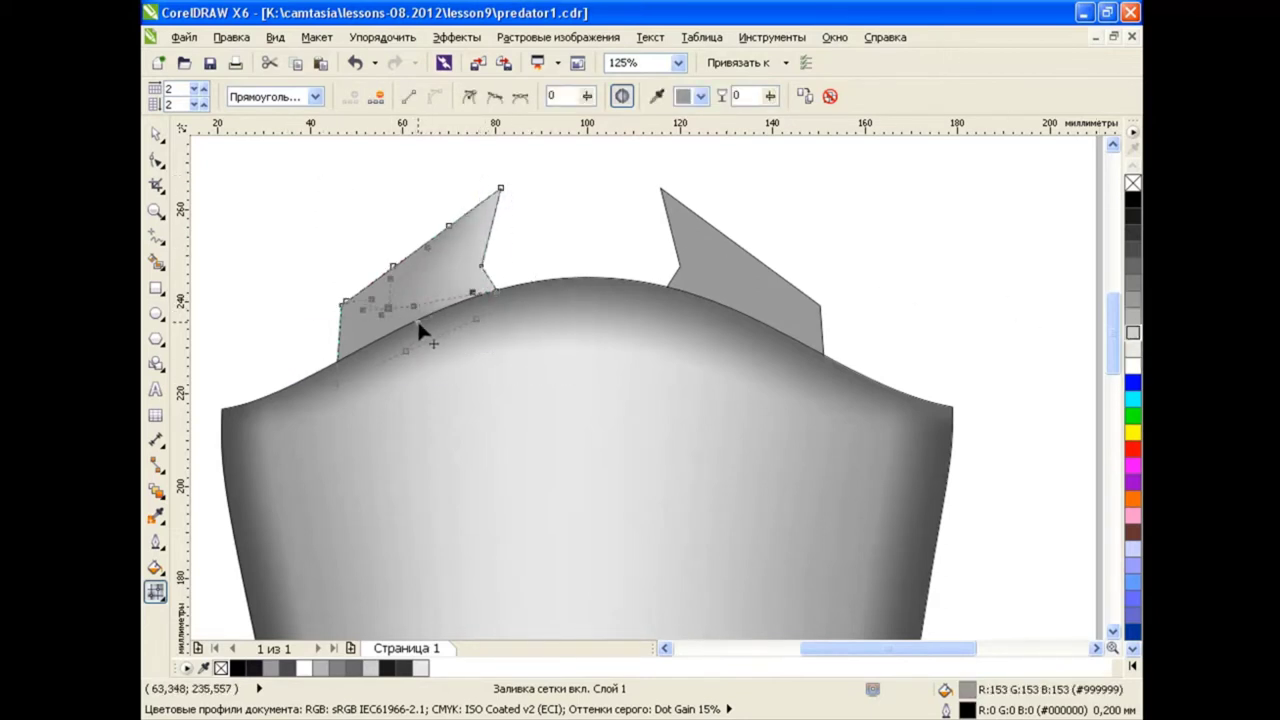
pyautogui.press('space')
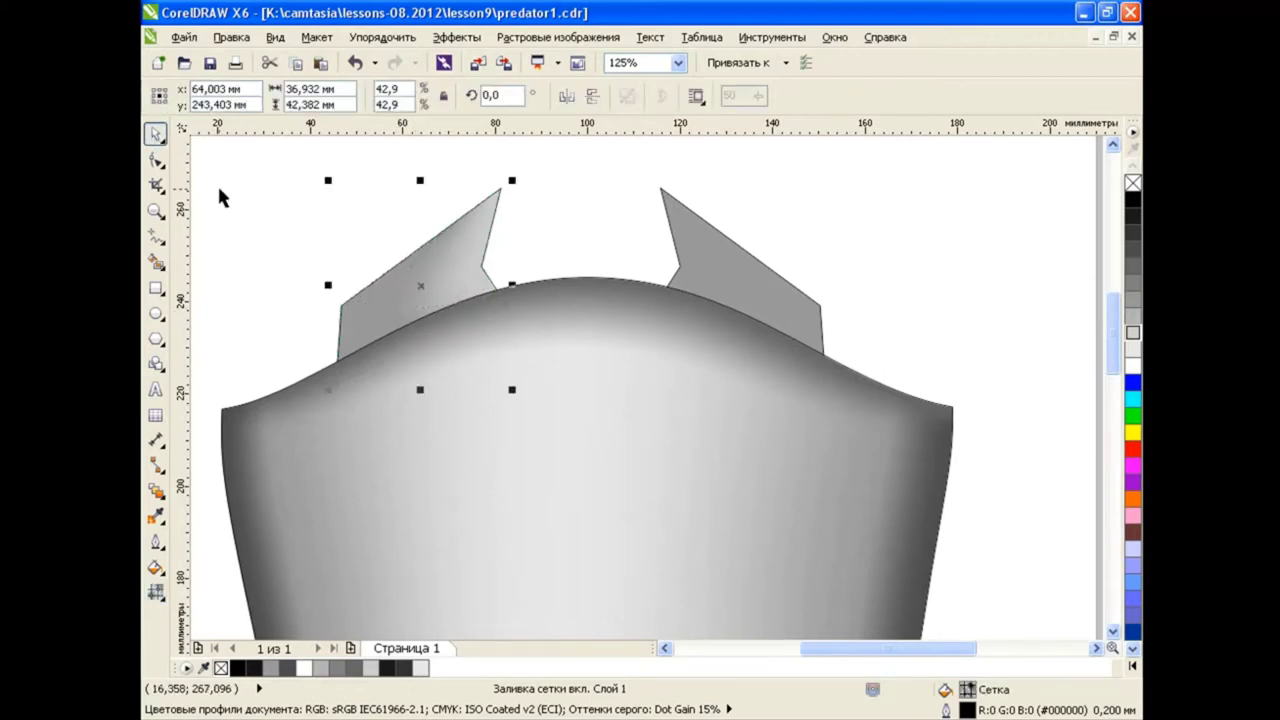
pyautogui.click(220, 200)
pyautogui.scroll(-1, 733, 185)
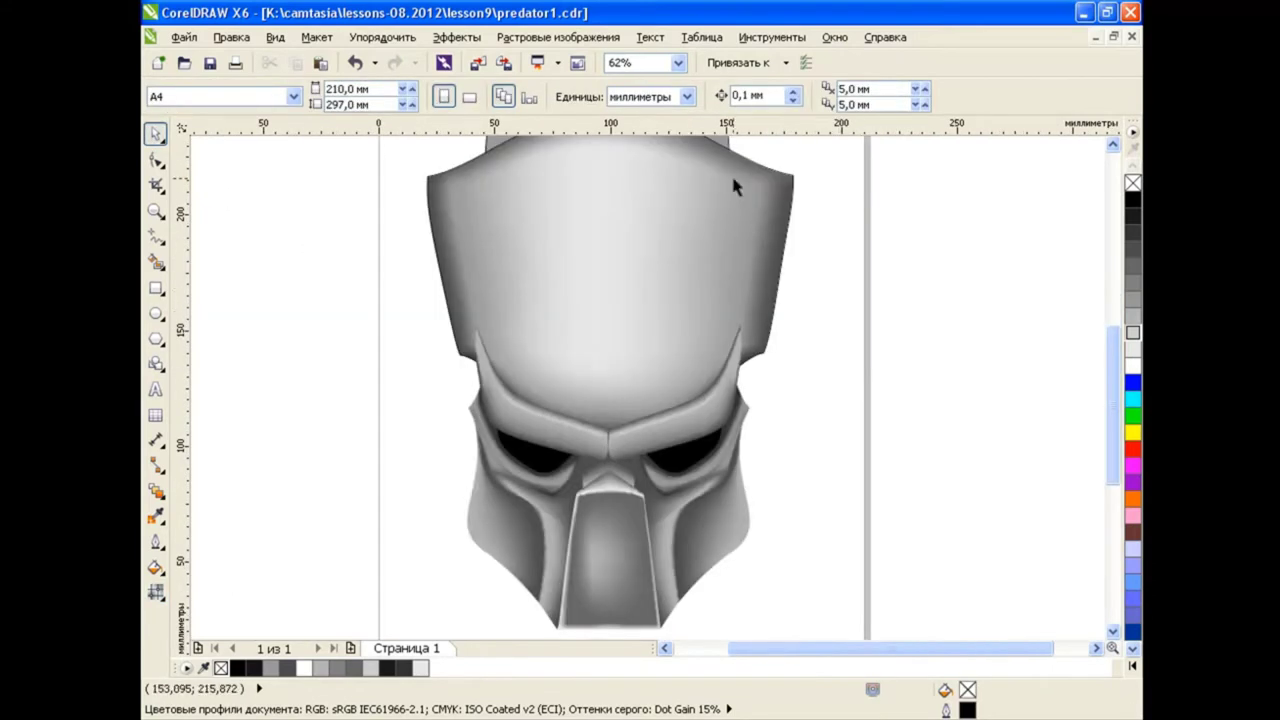
# Draw an oval and a rectangle beside it in the empty area right of the page
pyautogui.moveTo(857, 649); pyautogui.dragTo(1100, 655)
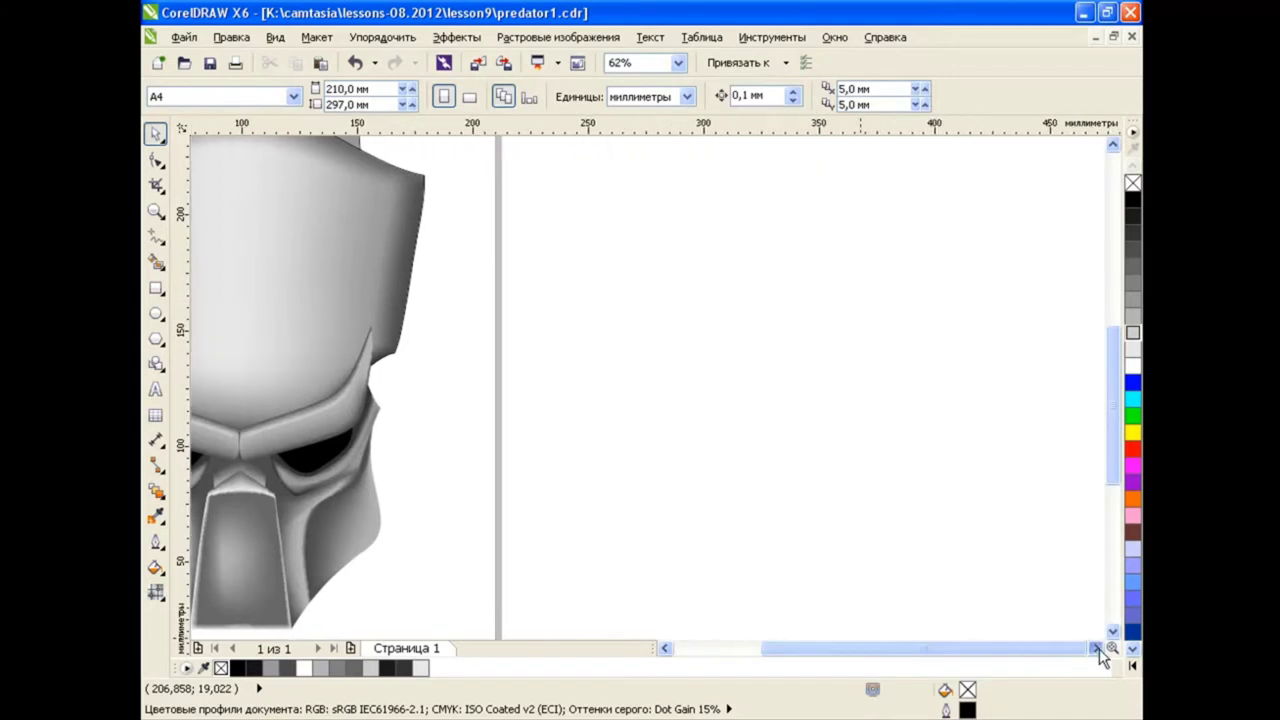
pyautogui.press('F7')
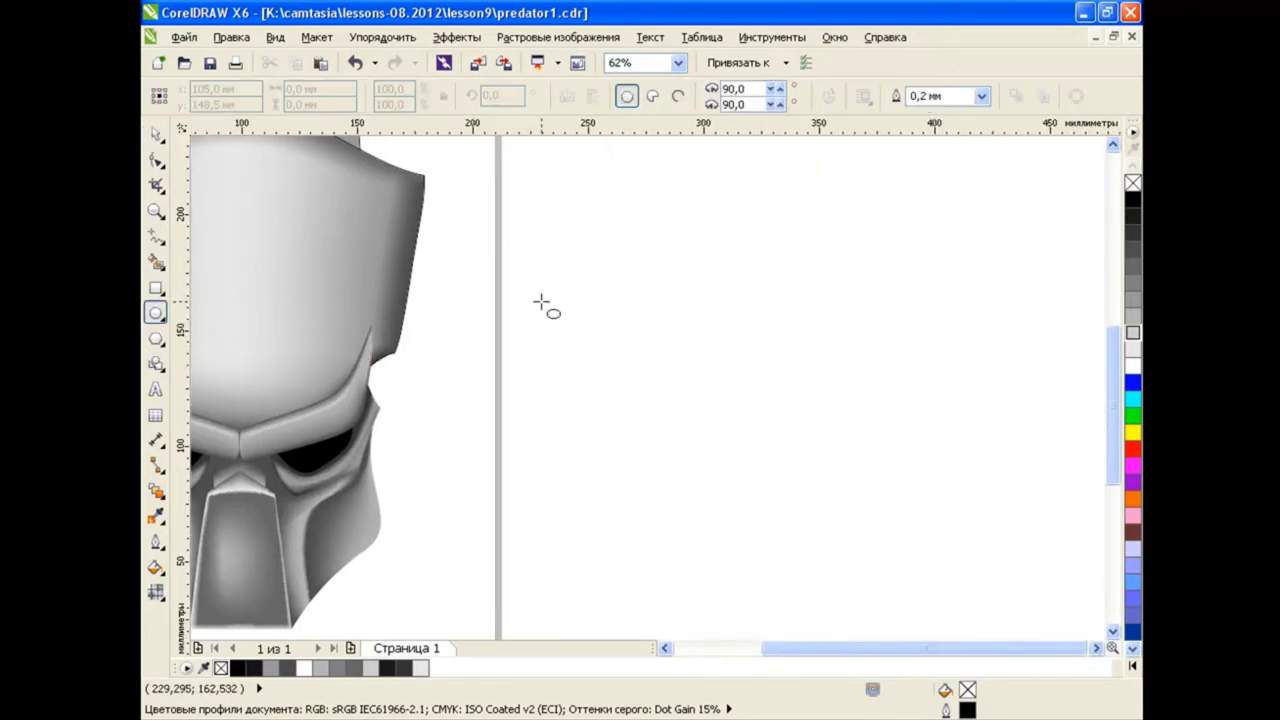
pyautogui.moveTo(542, 302); pyautogui.dragTo(587, 370)
pyautogui.press('F6')
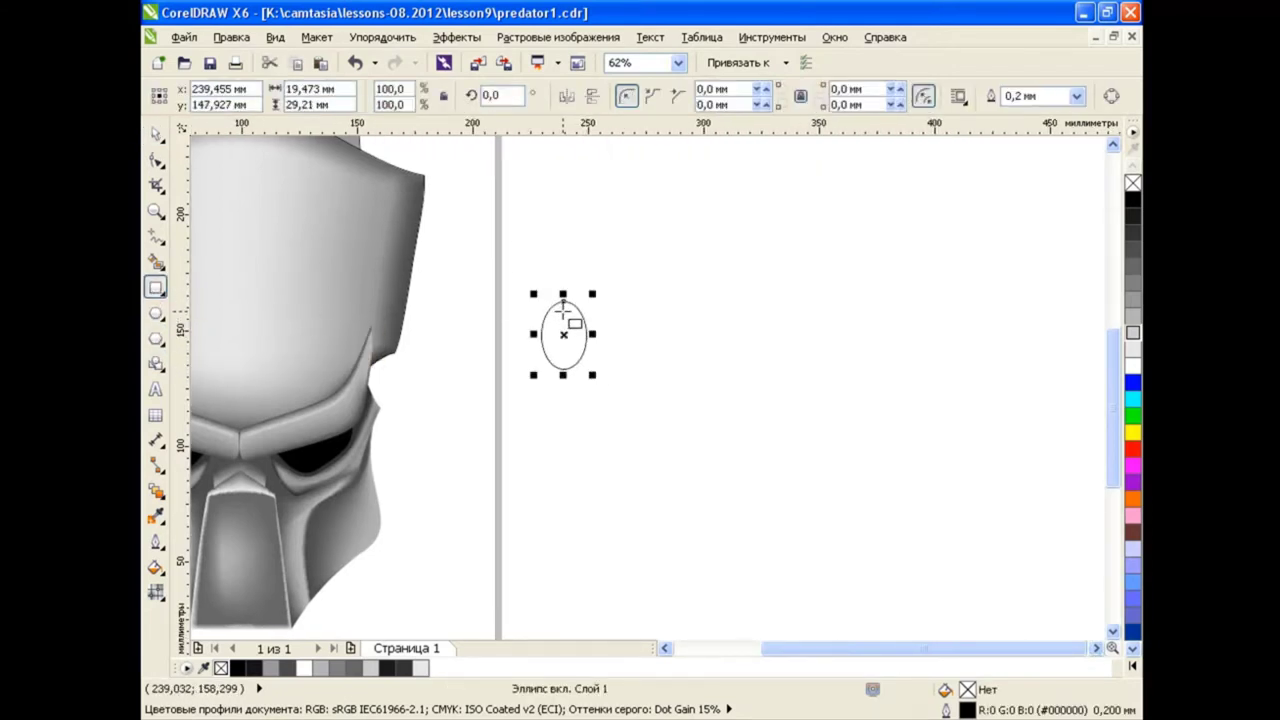
pyautogui.moveTo(563, 313)
pyautogui.mouseDown()
pyautogui.moveTo(648, 352)
pyautogui.moveTo(651, 327)
pyautogui.mouseUp()
# Convert the rectangle to curves and bend its sides into a rounded pointed cone
pyautogui.press('F10')
pyautogui.hotkey('ctrl', 'q')
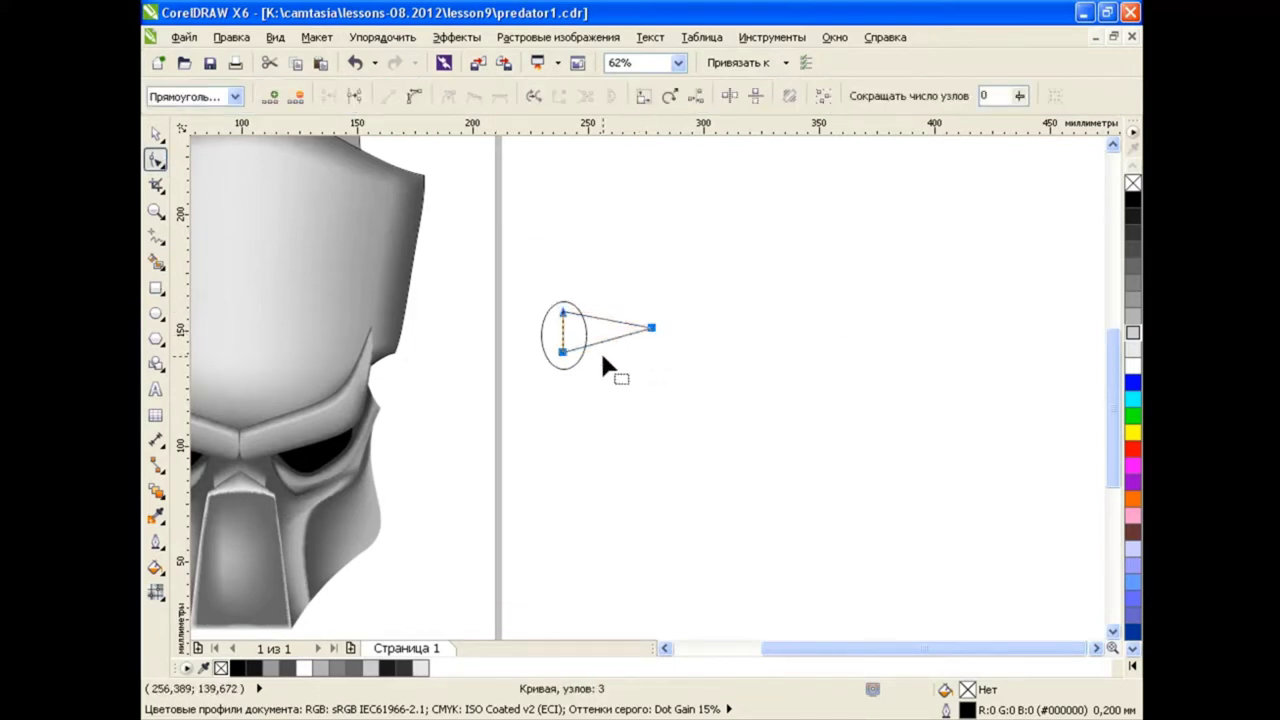
pyautogui.click(625, 340)
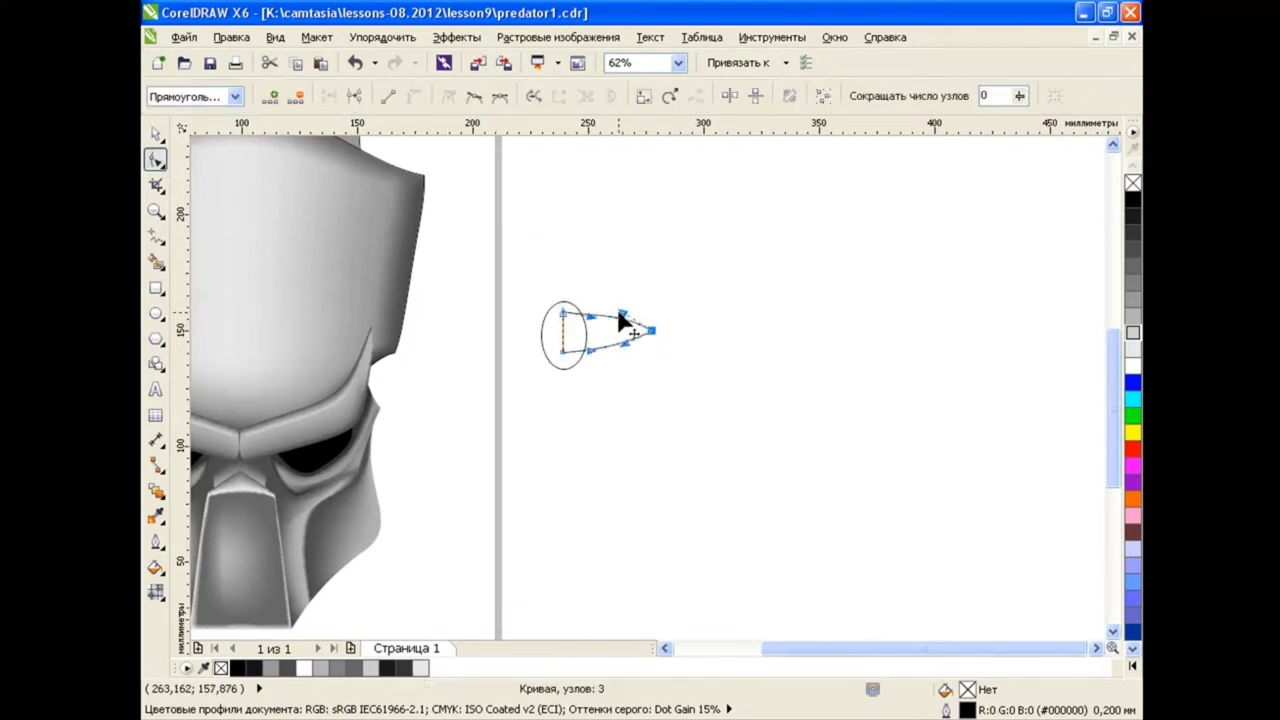
pyautogui.moveTo(620, 318); pyautogui.dragTo(640, 340)
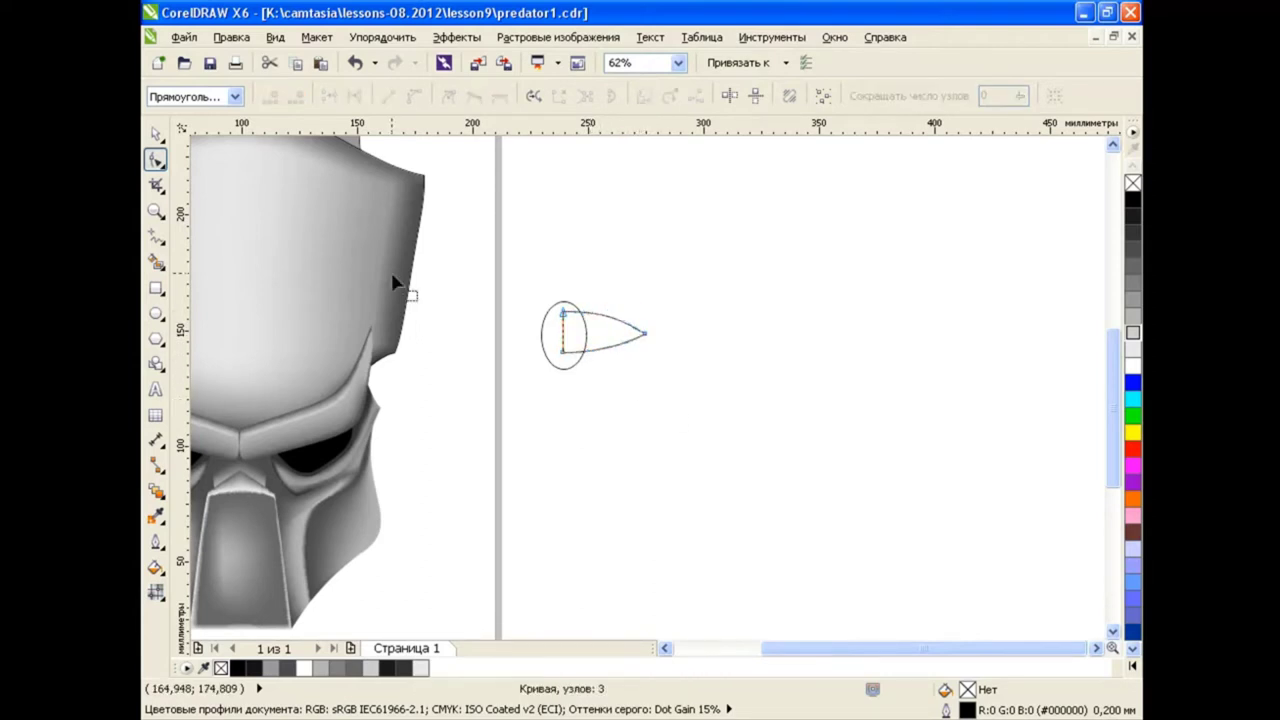
pyautogui.press('space')
pyautogui.click(548, 337)
pyautogui.press('space')
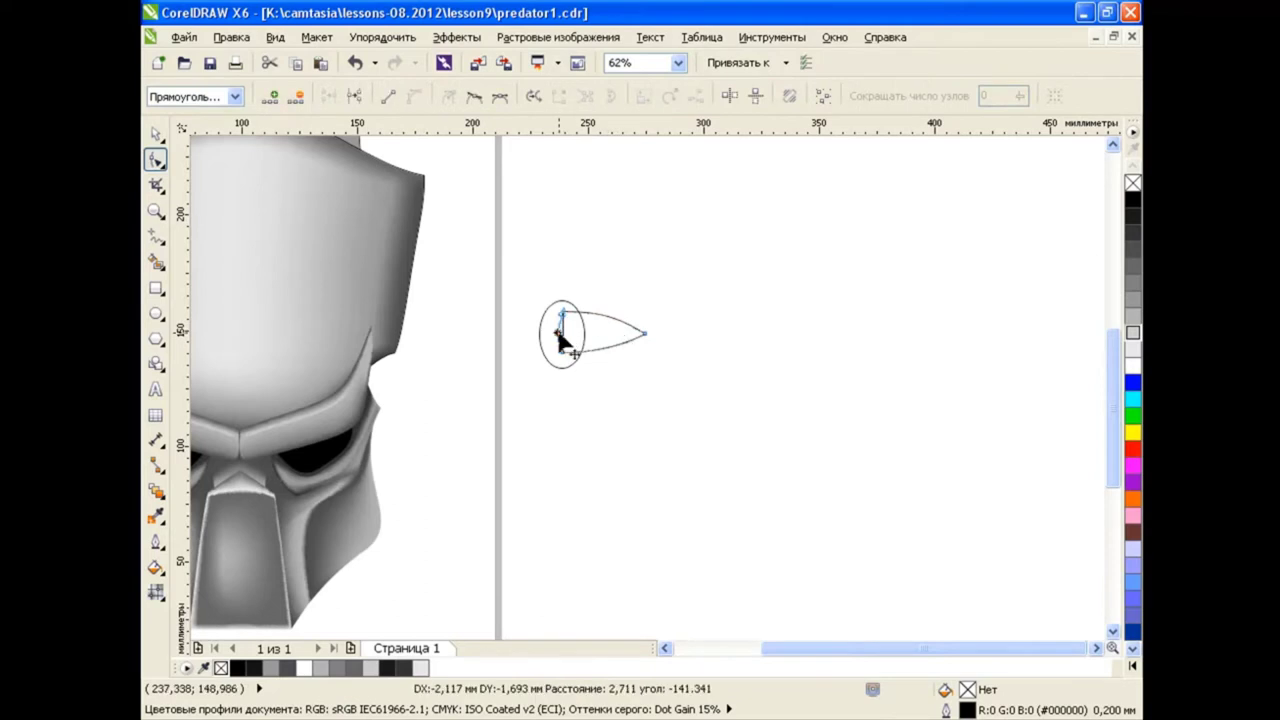
pyautogui.click(163, 133)
pyautogui.click(558, 336)
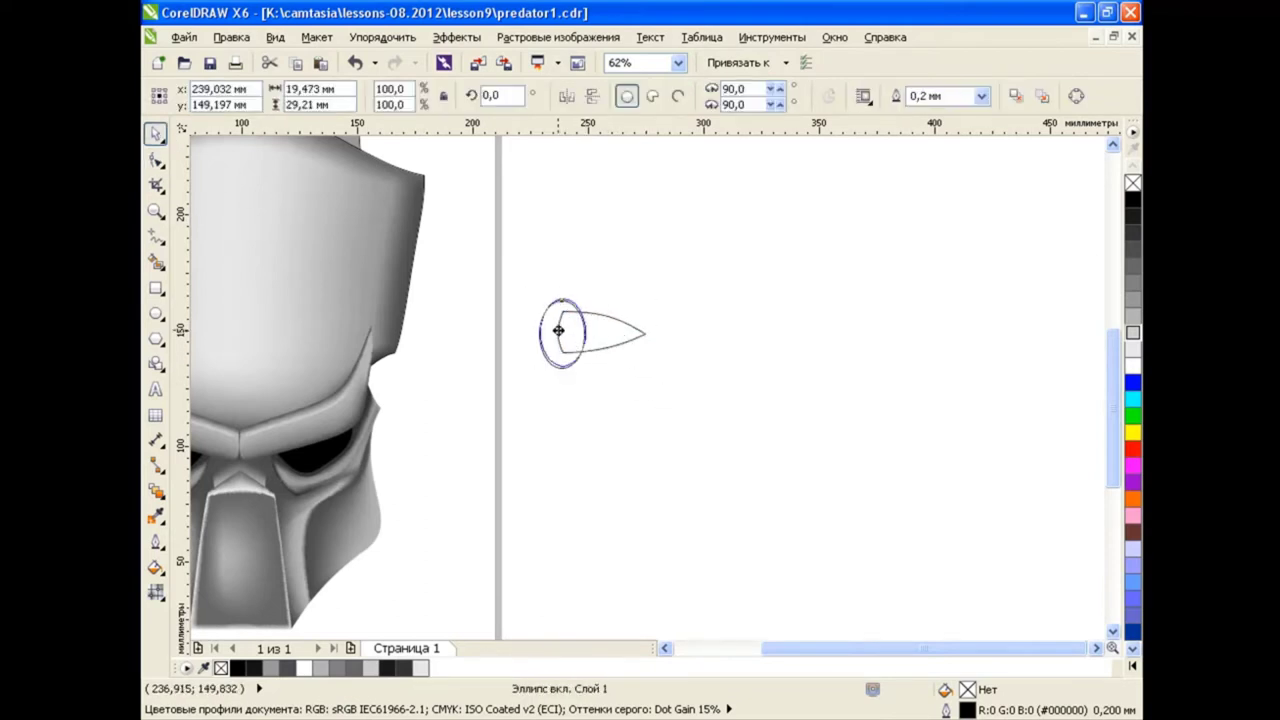
pyautogui.press('Escape')
pyautogui.scroll(1, 556, 341)
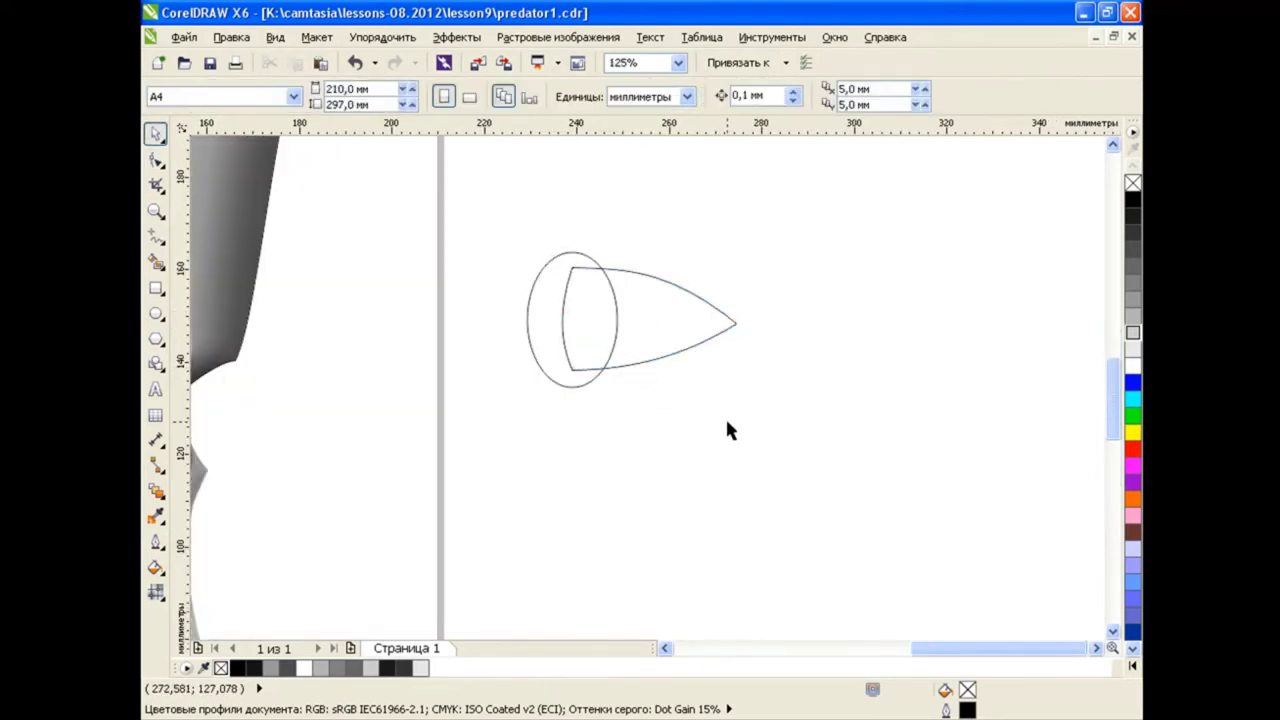
# Mesh-fill the spike's oval base dark grey with light grey in its centre and upper area
pyautogui.hotkey('ctrl', 'z')
pyautogui.click(557, 373)
pyautogui.press('m')
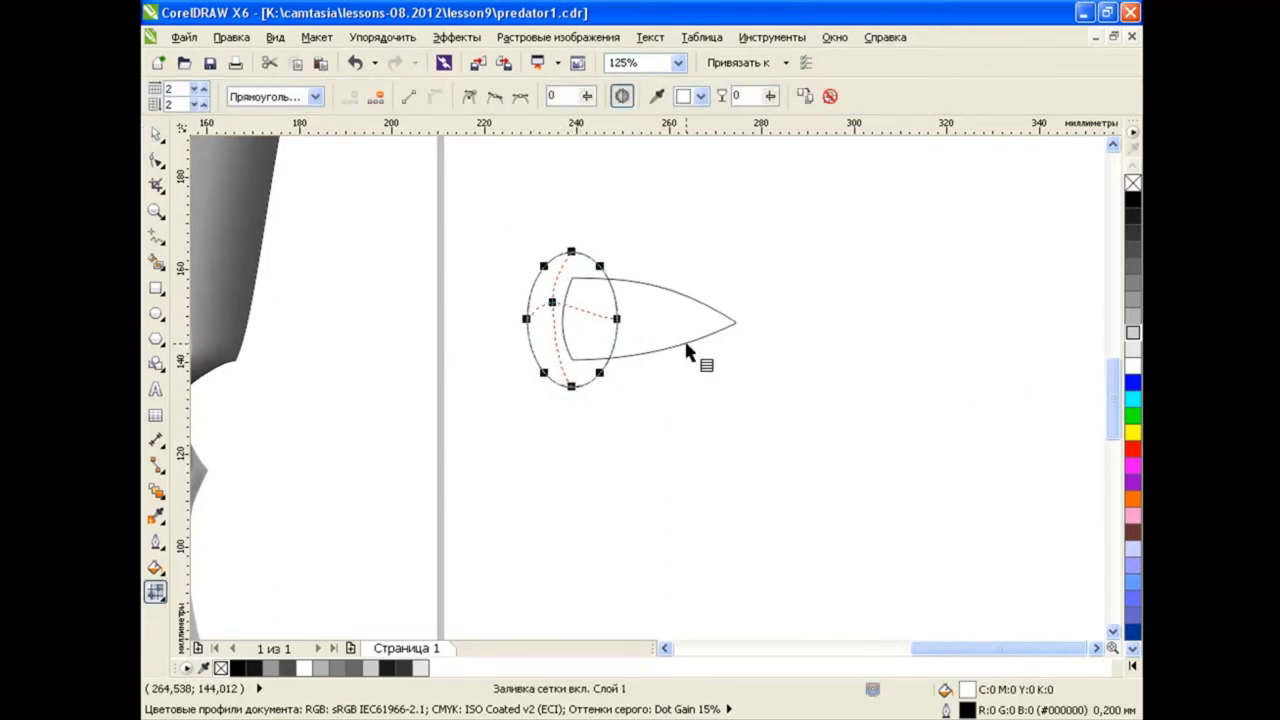
pyautogui.click(604, 319)
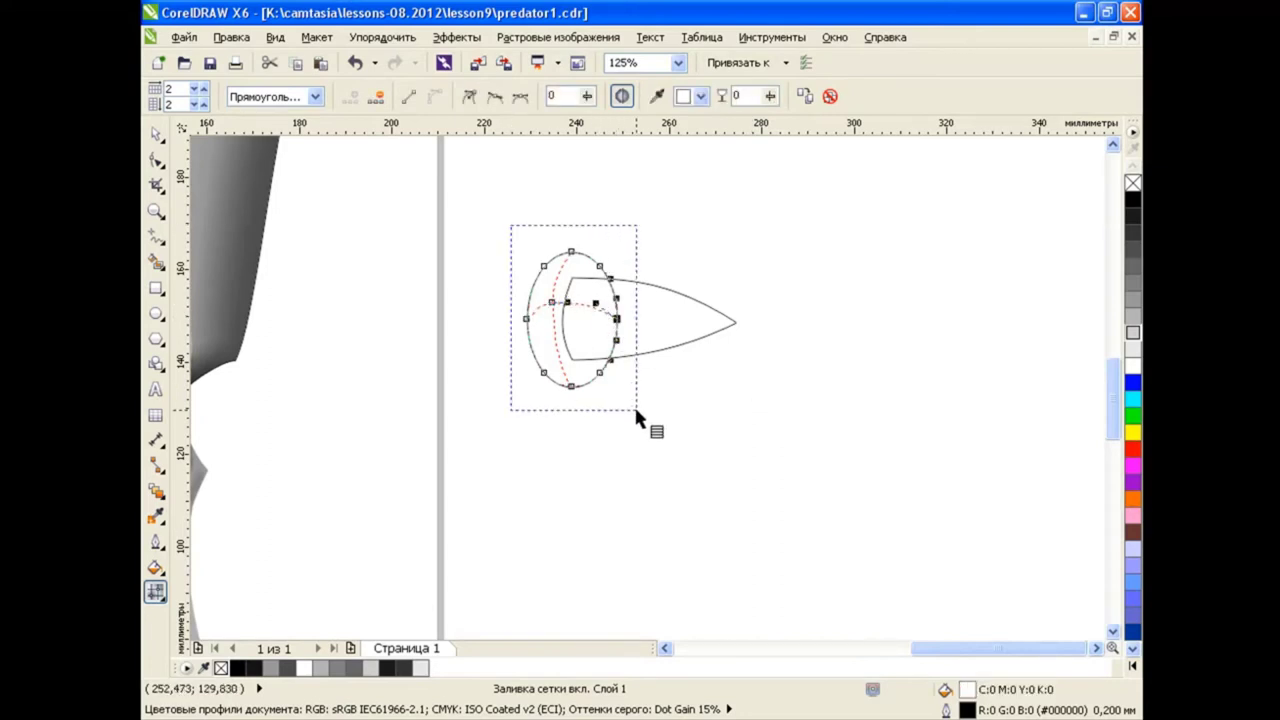
pyautogui.moveTo(511, 226); pyautogui.dragTo(636, 410)
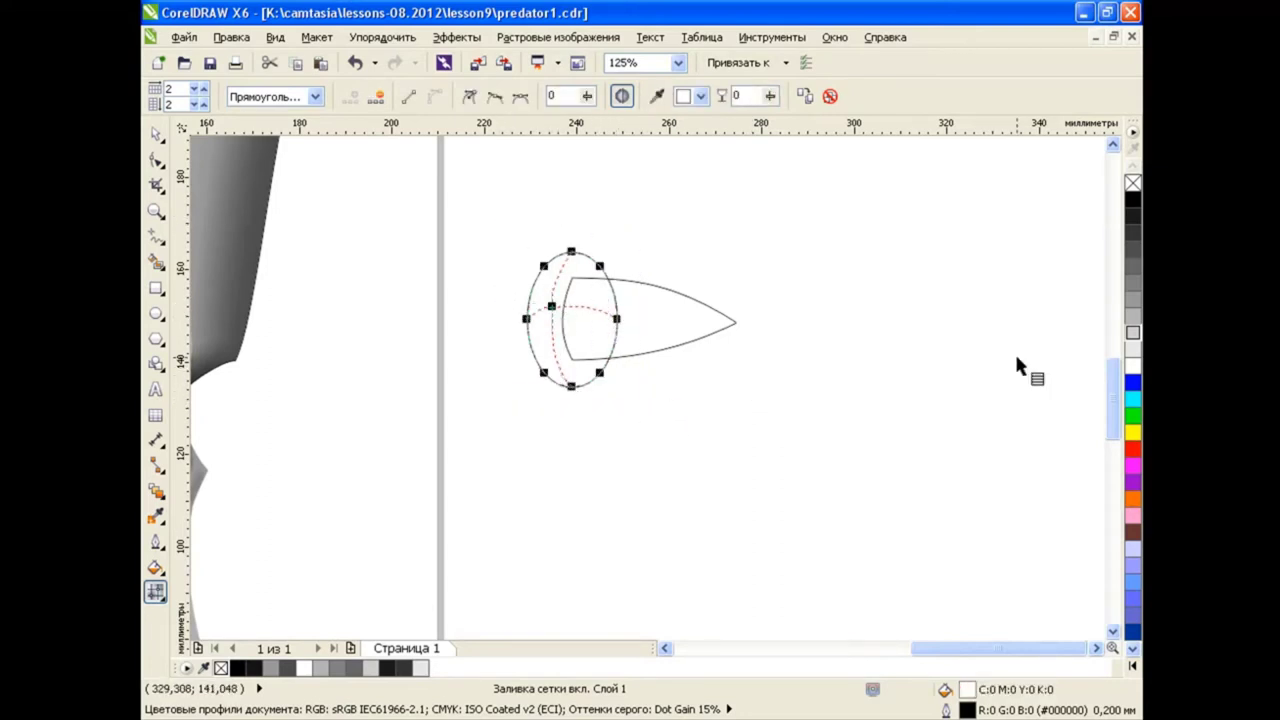
pyautogui.click(1133, 266)
pyautogui.click(552, 305)
pyautogui.click(1130, 299)
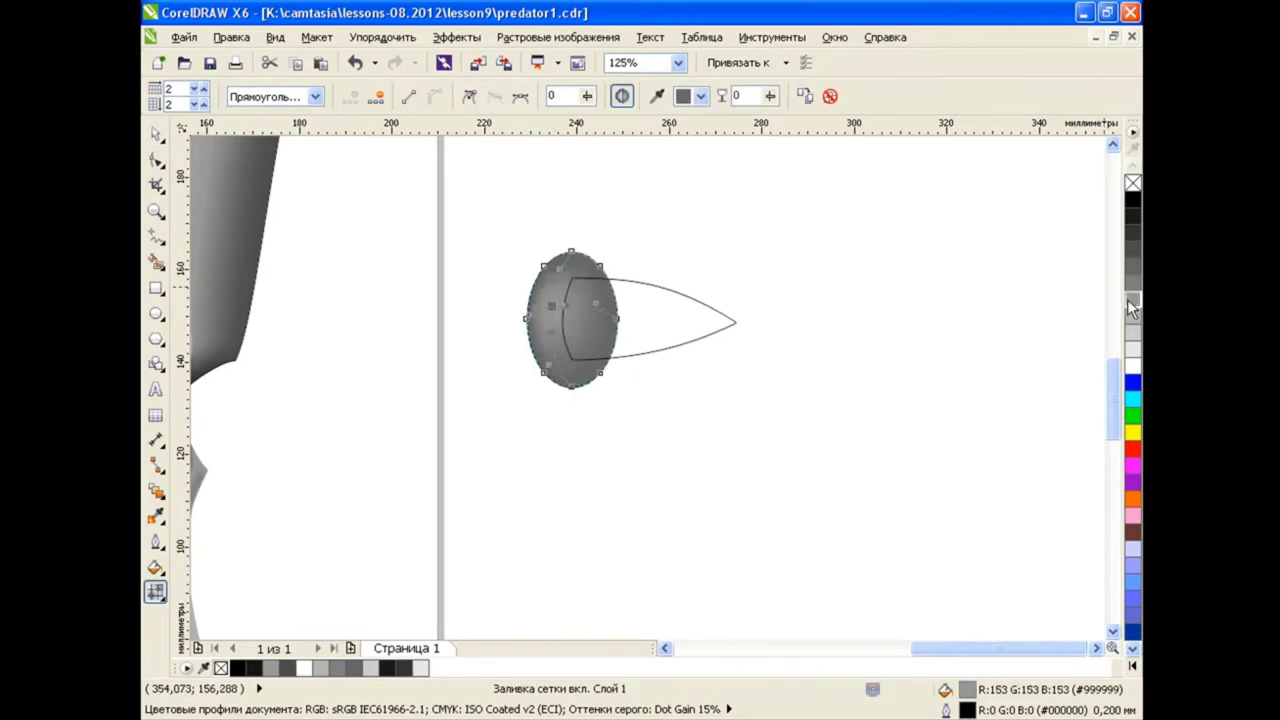
pyautogui.click(1133, 338)
pyautogui.scroll(1, 555, 360)
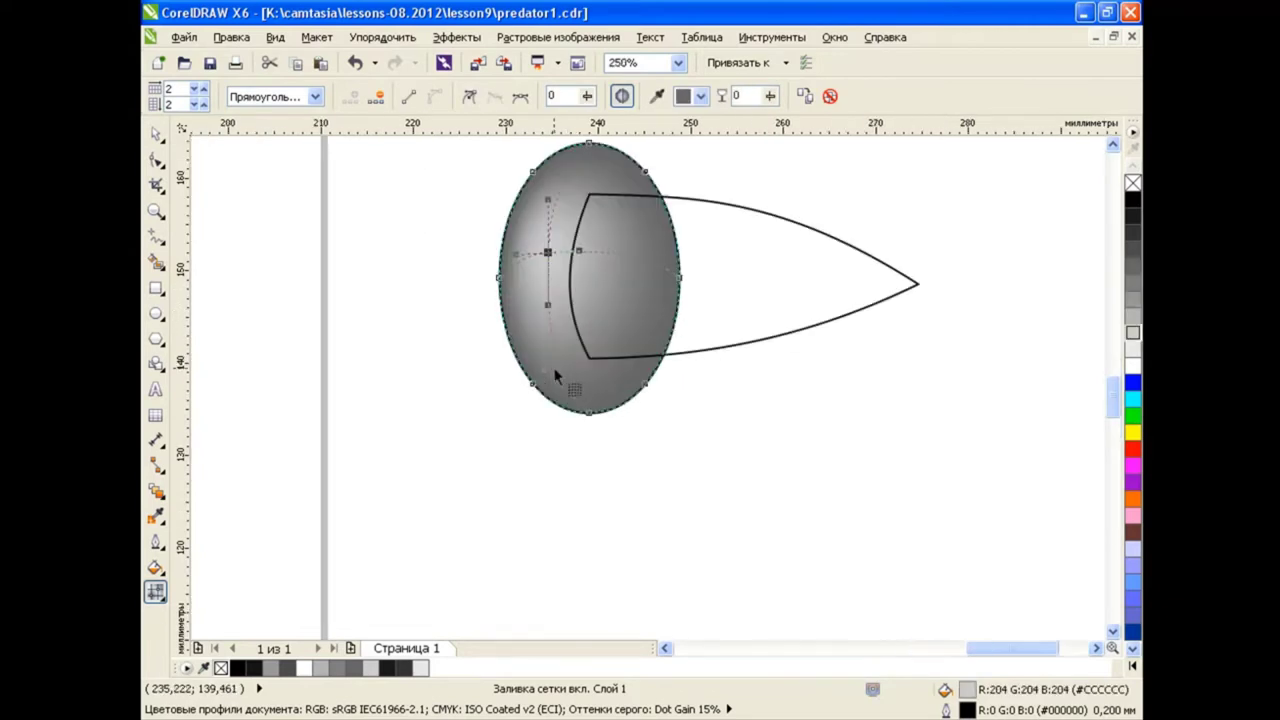
pyautogui.click(1134, 338)
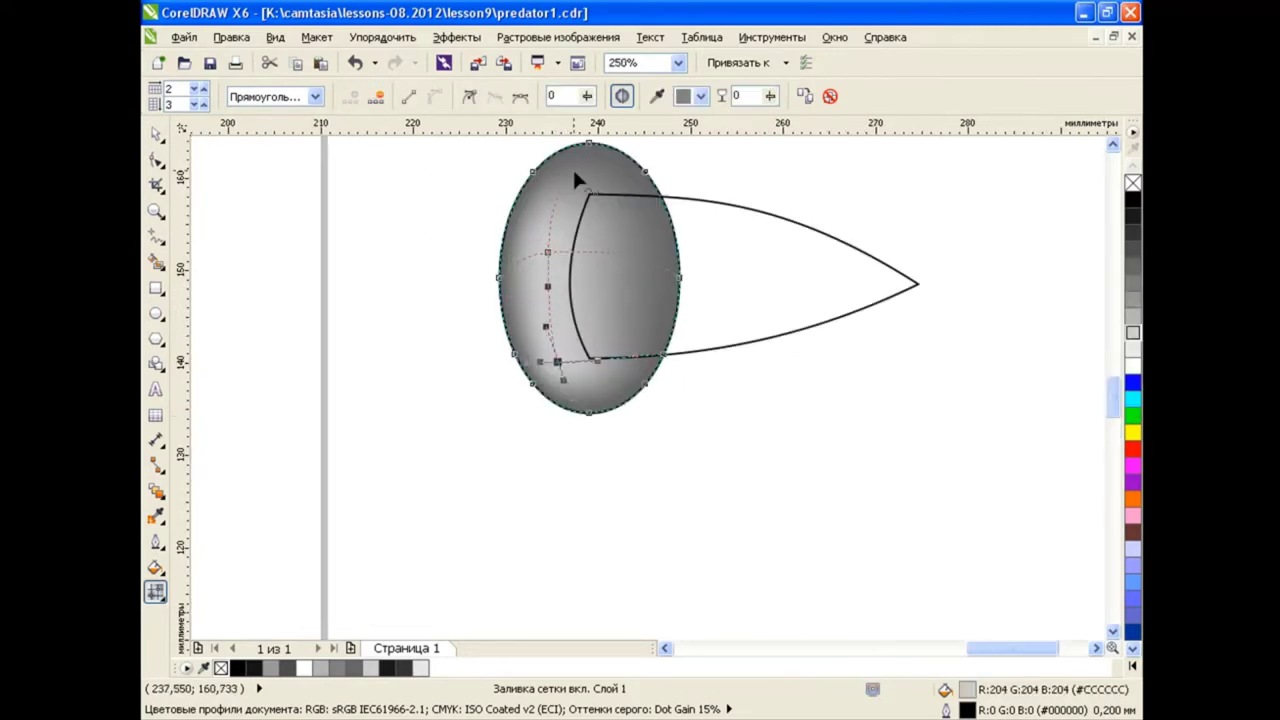
pyautogui.click(575, 178)
# Mesh-fill the cone mid grey with a lighter grey highlight in its centre
pyautogui.click(1133, 333)
pyautogui.press('space')
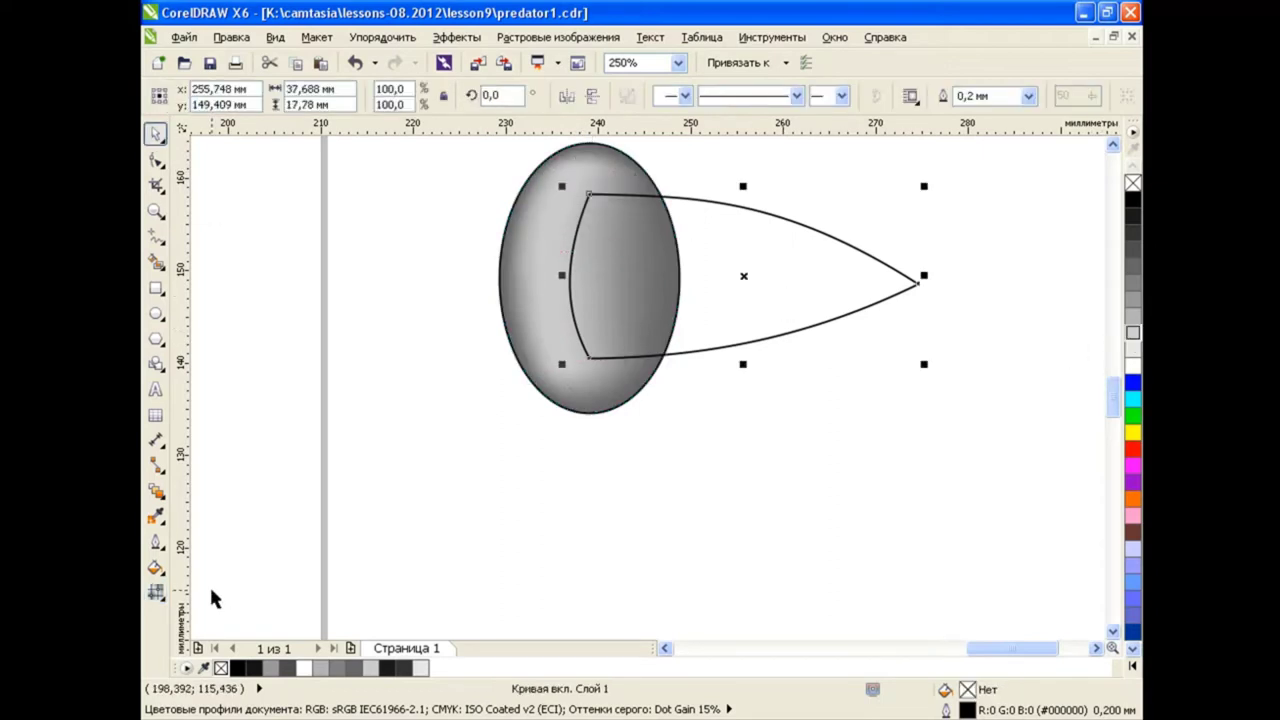
pyautogui.click(155, 591)
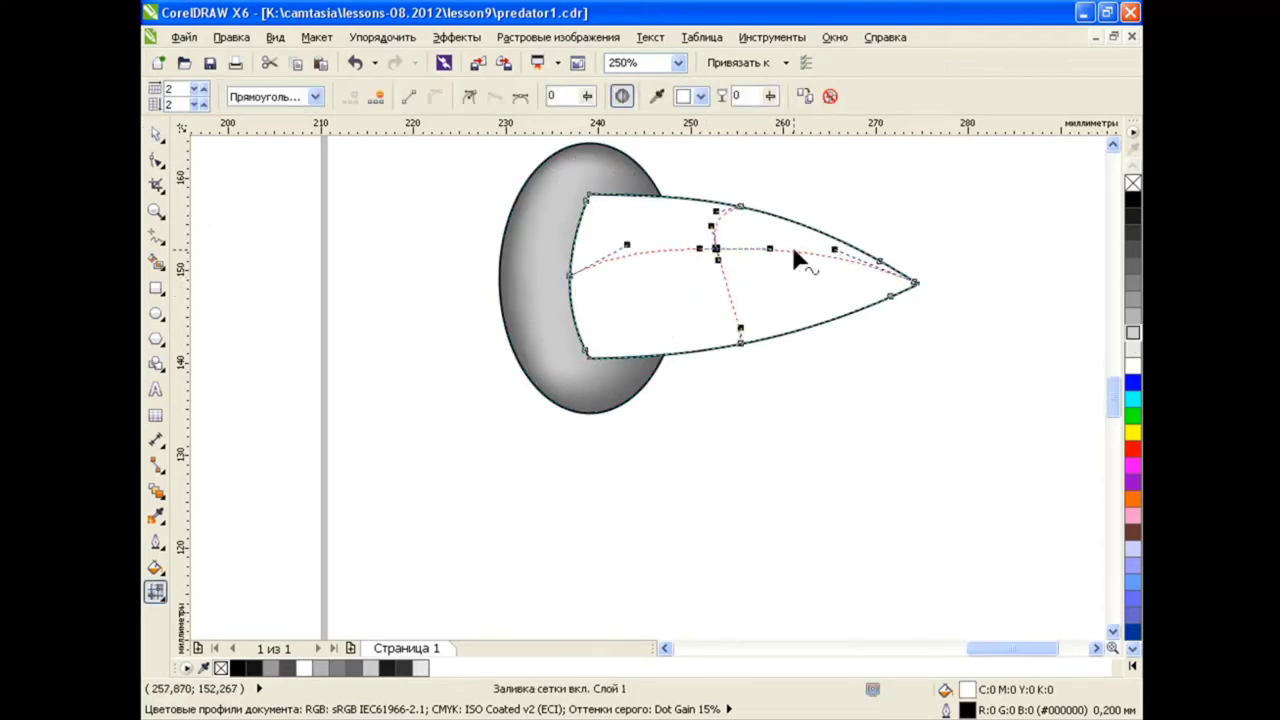
pyautogui.moveTo(930, 160); pyautogui.dragTo(526, 428)
pyautogui.click(1133, 284)
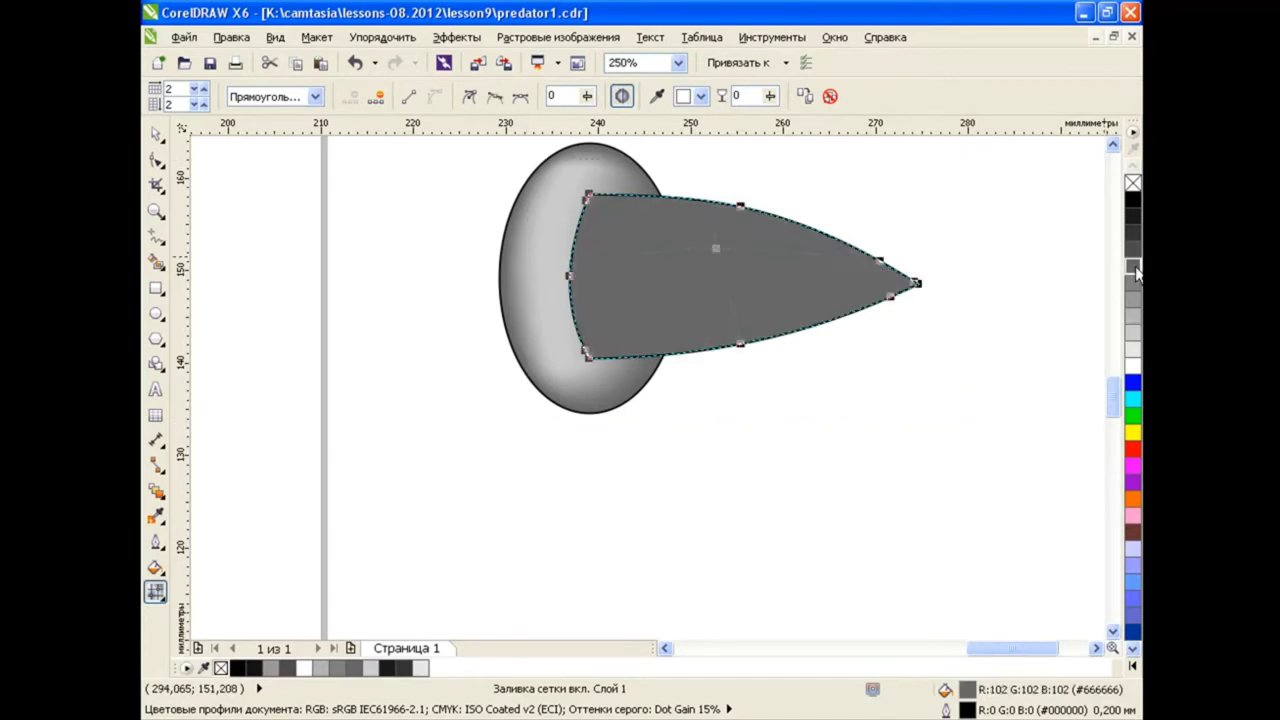
pyautogui.click(1133, 333)
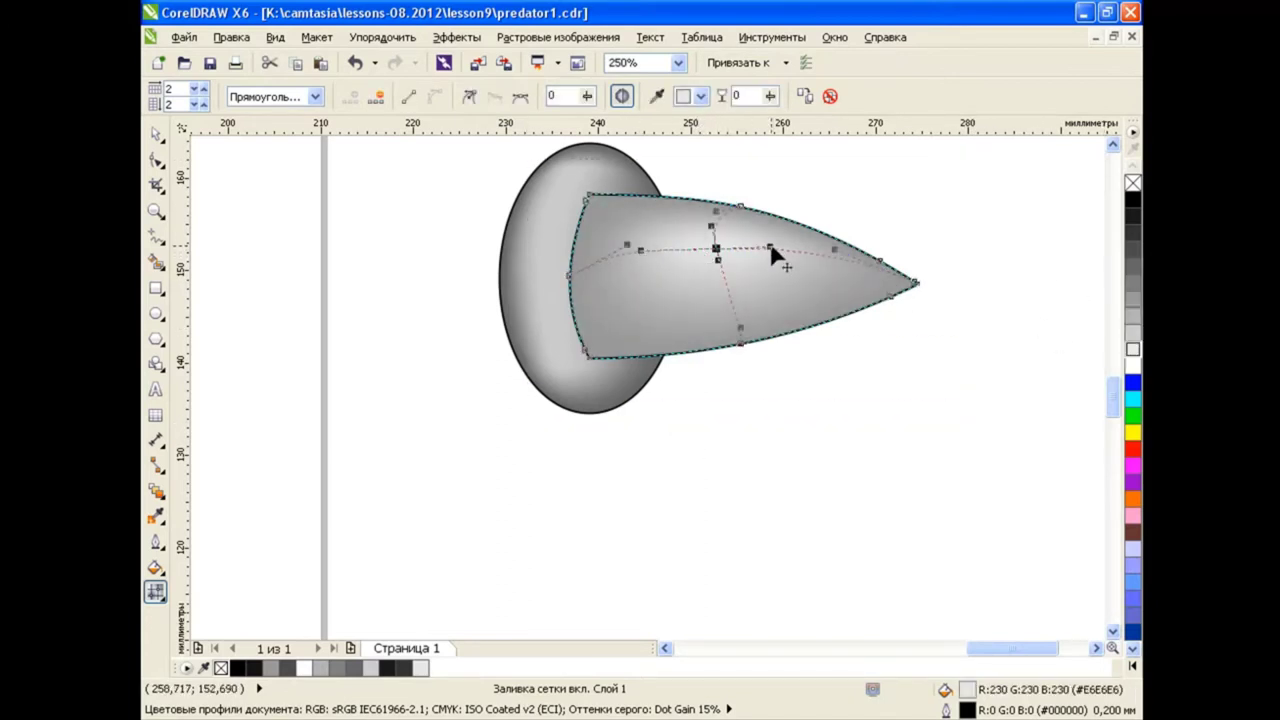
pyautogui.scroll(-3, 745, 300)
pyautogui.press('space')
# Shrink and tilt the finished spike, then move it onto the helmet's top right edge
pyautogui.click(648, 322)
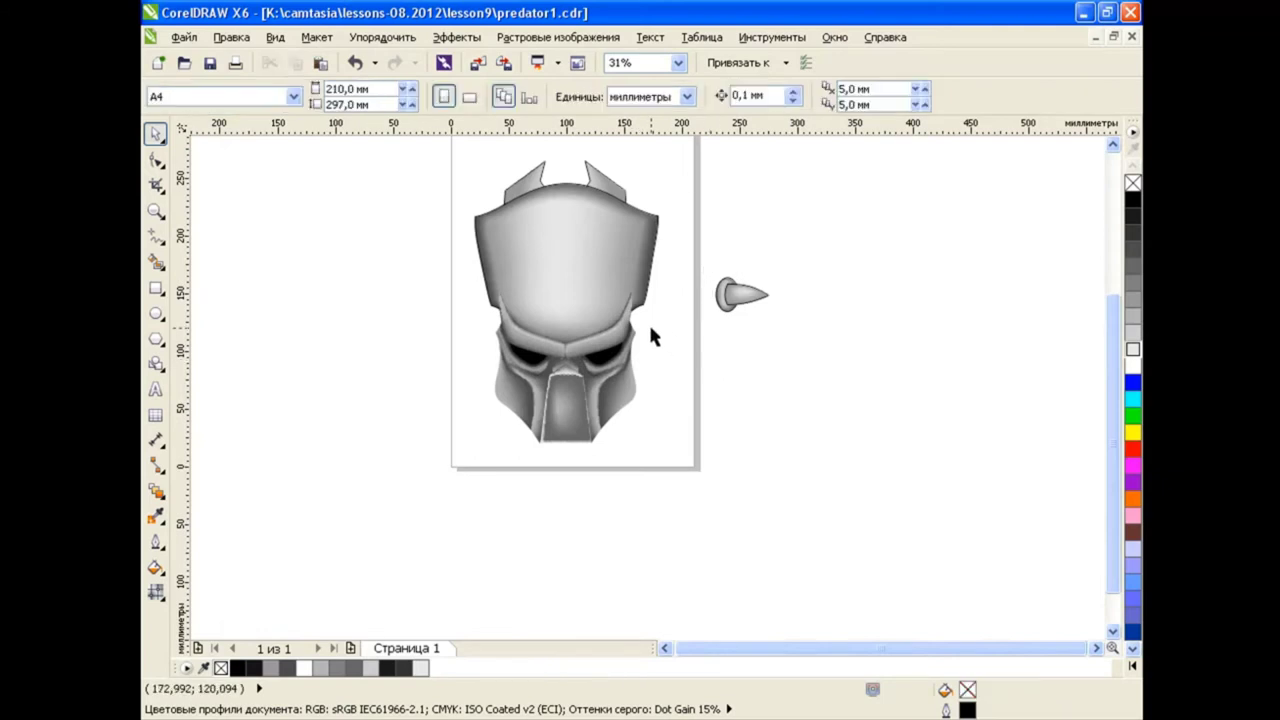
pyautogui.scroll(1, 650, 325)
pyautogui.click(828, 261)
pyautogui.moveTo(894, 300); pyautogui.dragTo(868, 305)
pyautogui.moveTo(803, 245); pyautogui.dragTo(652, 234)
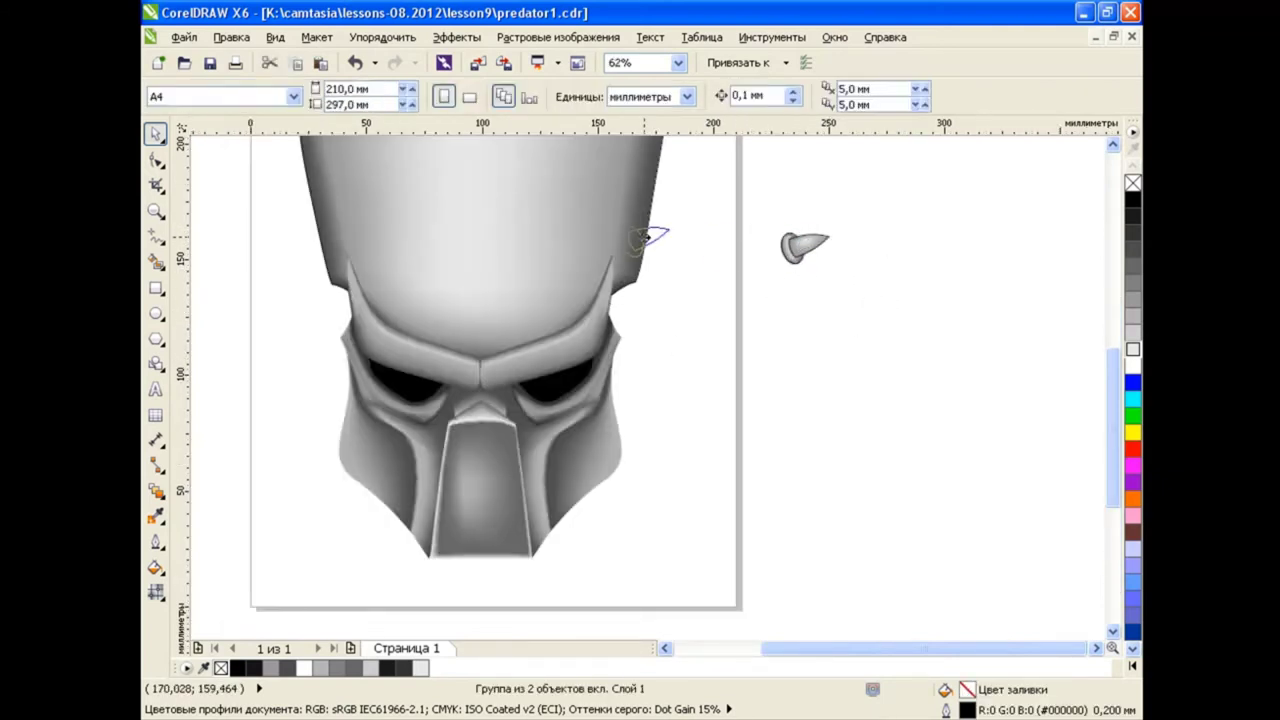
pyautogui.hscroll(-2, 554, 192)
pyautogui.scroll(3, 1105, 370)
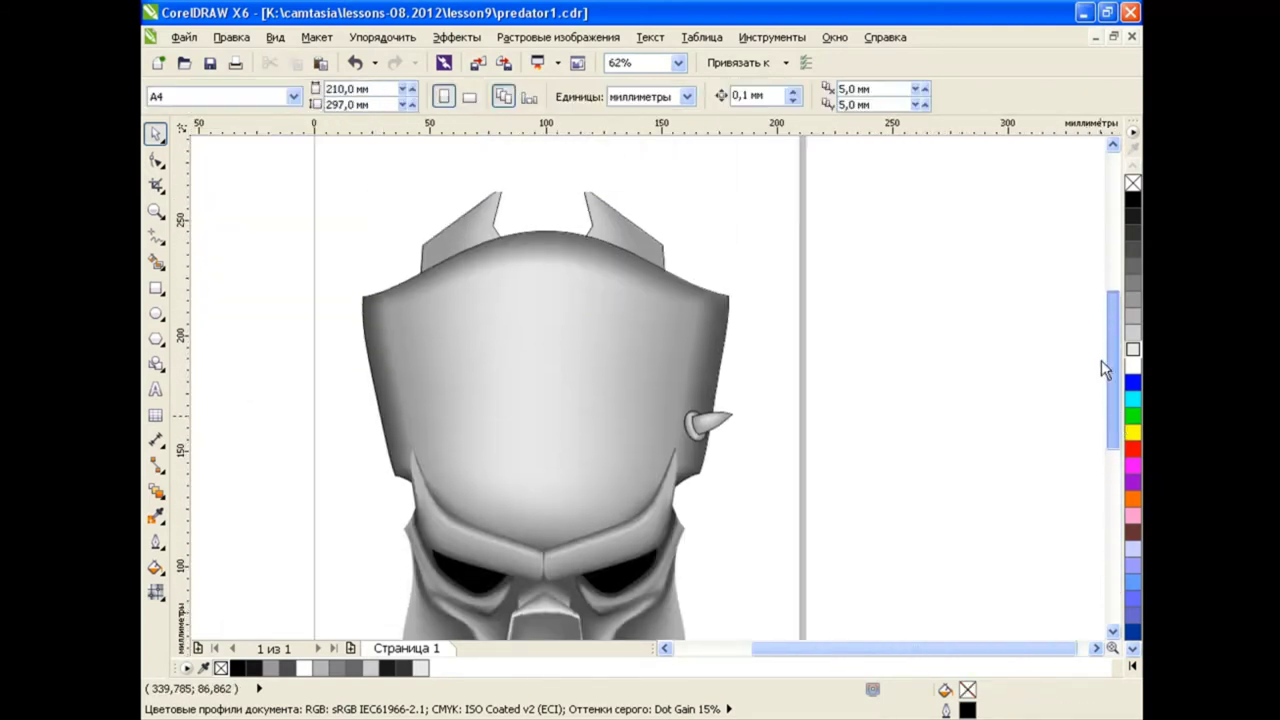
# Place spike copies lower along the helmet's right edge and near its top
pyautogui.click(707, 426)
pyautogui.moveTo(723, 381); pyautogui.dragTo(720, 385)
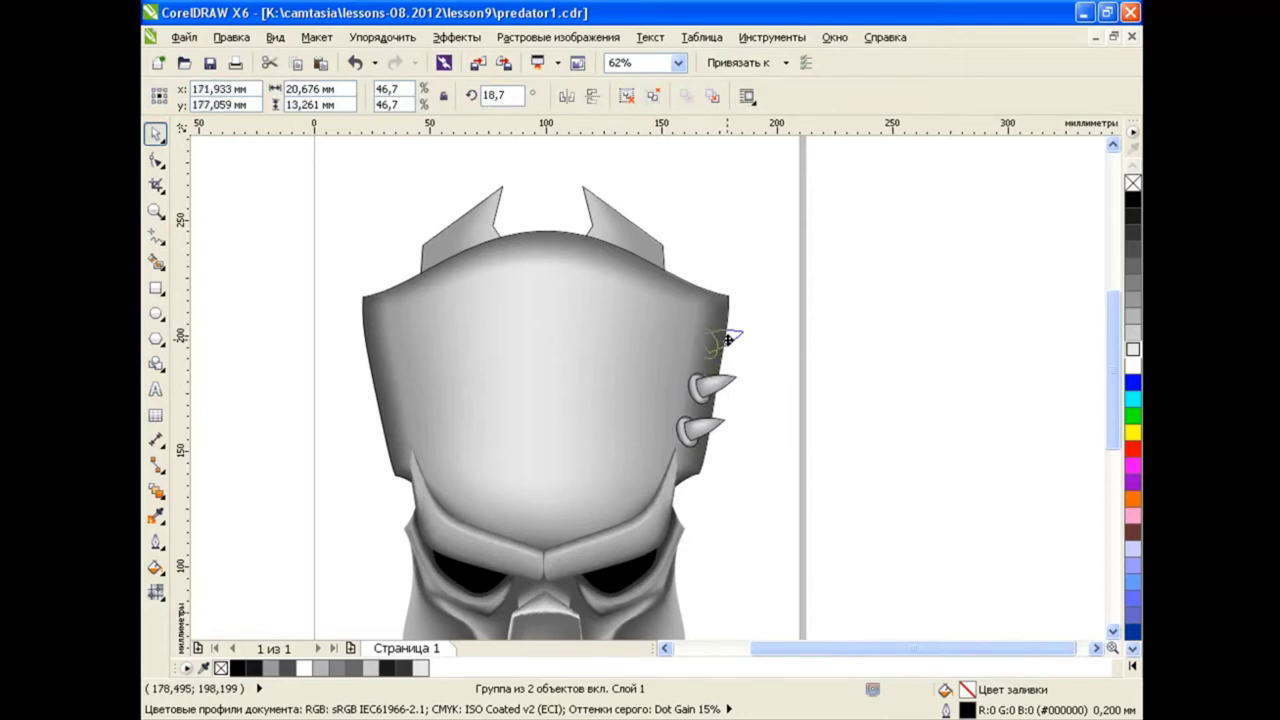
pyautogui.click(807, 395)
pyautogui.moveTo(727, 338)
pyautogui.mouseDown()
pyautogui.moveTo(715, 290)
pyautogui.moveTo(652, 262)
pyautogui.mouseUp()
pyautogui.click(703, 287)
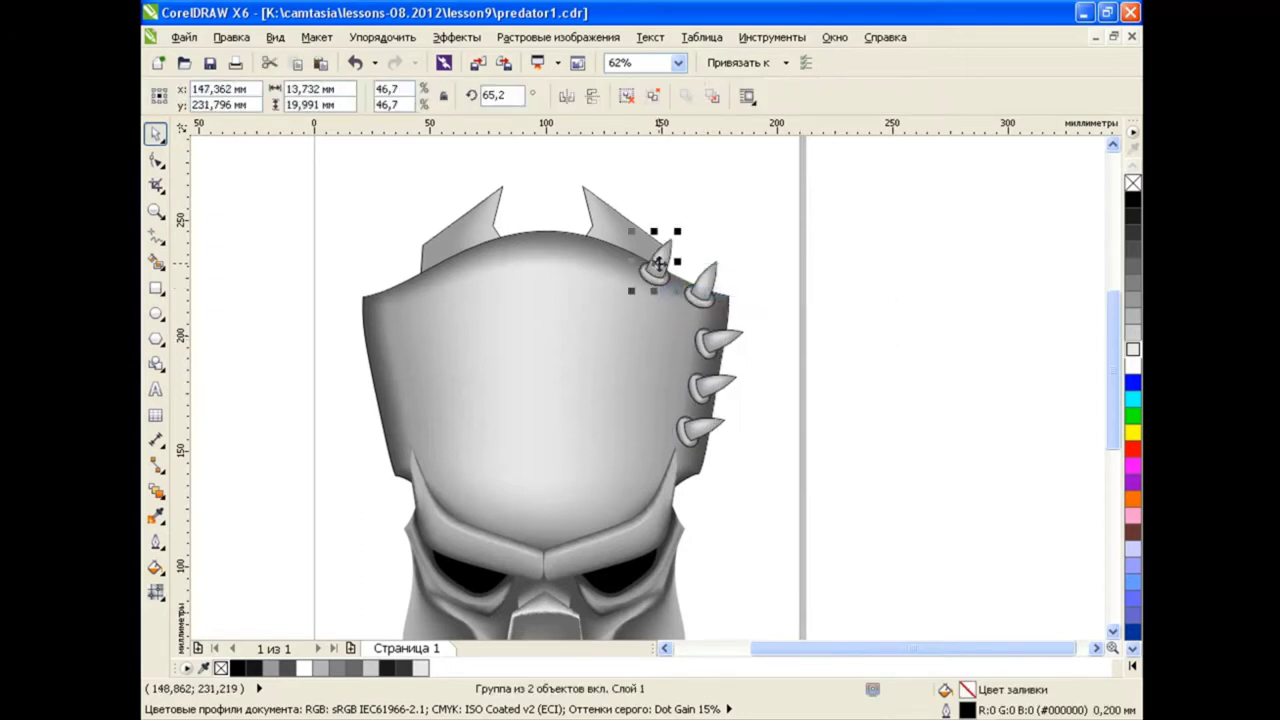
pyautogui.click(652, 262)
pyautogui.click(813, 323)
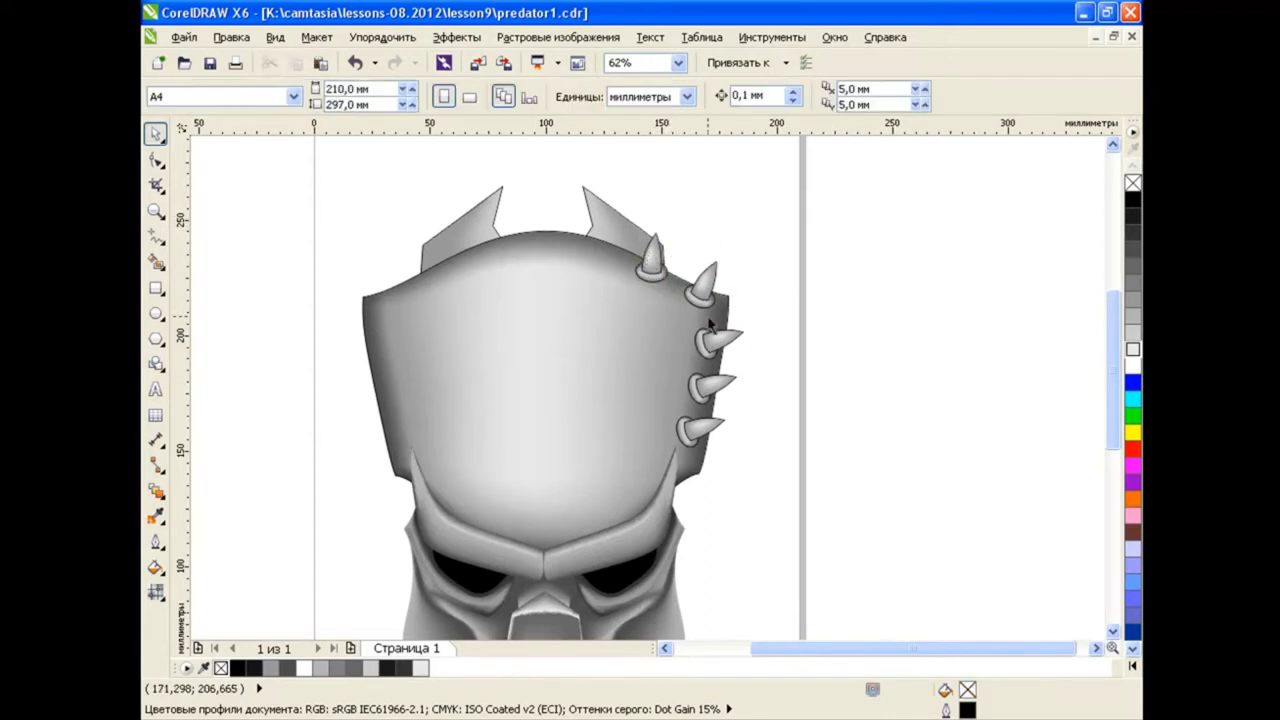
# Rotate the top spike copy so it points outward from the helmet
pyautogui.doubleClick(656, 265)
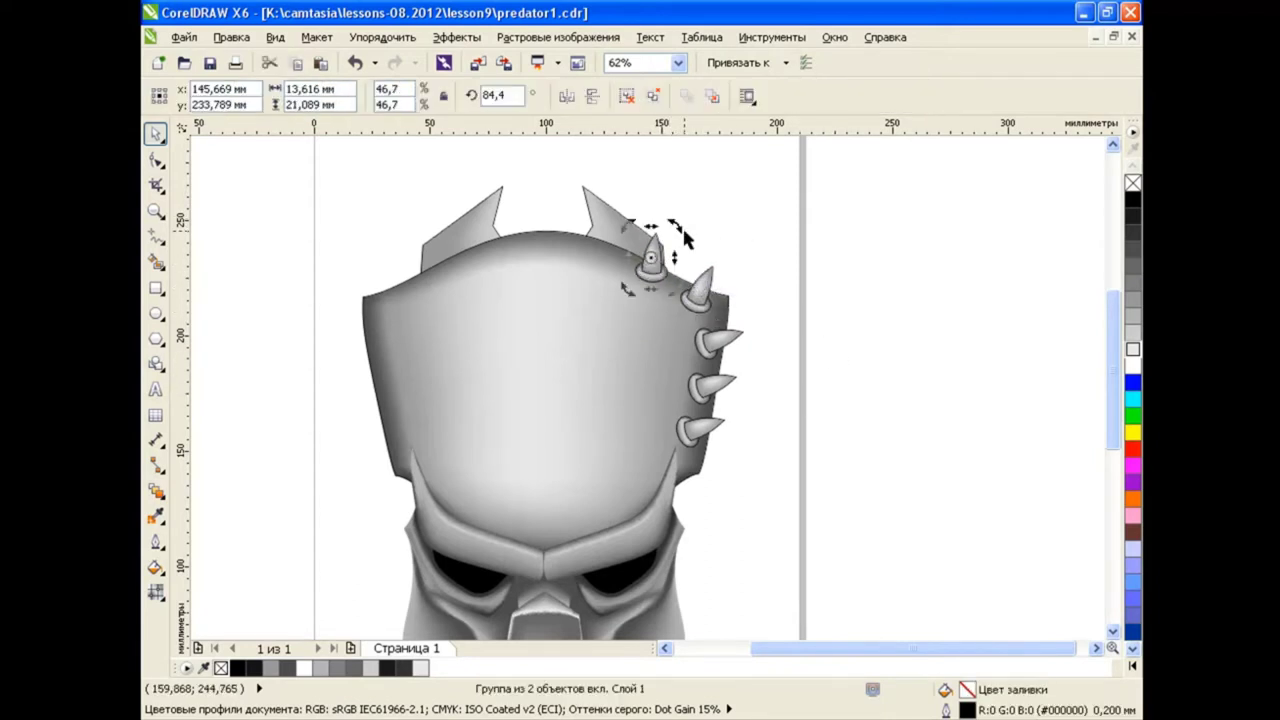
pyautogui.moveTo(678, 236); pyautogui.dragTo(772, 277)
pyautogui.click(772, 277)
pyautogui.click(650, 272)
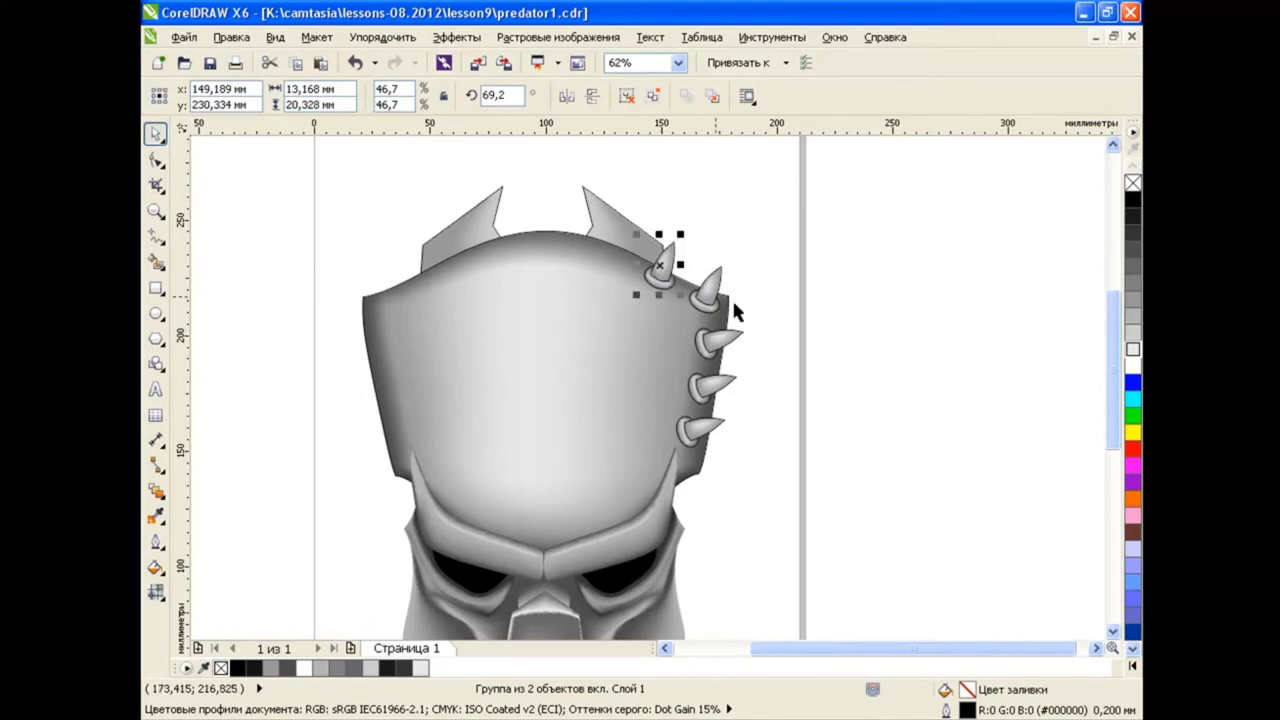
pyautogui.click(829, 361)
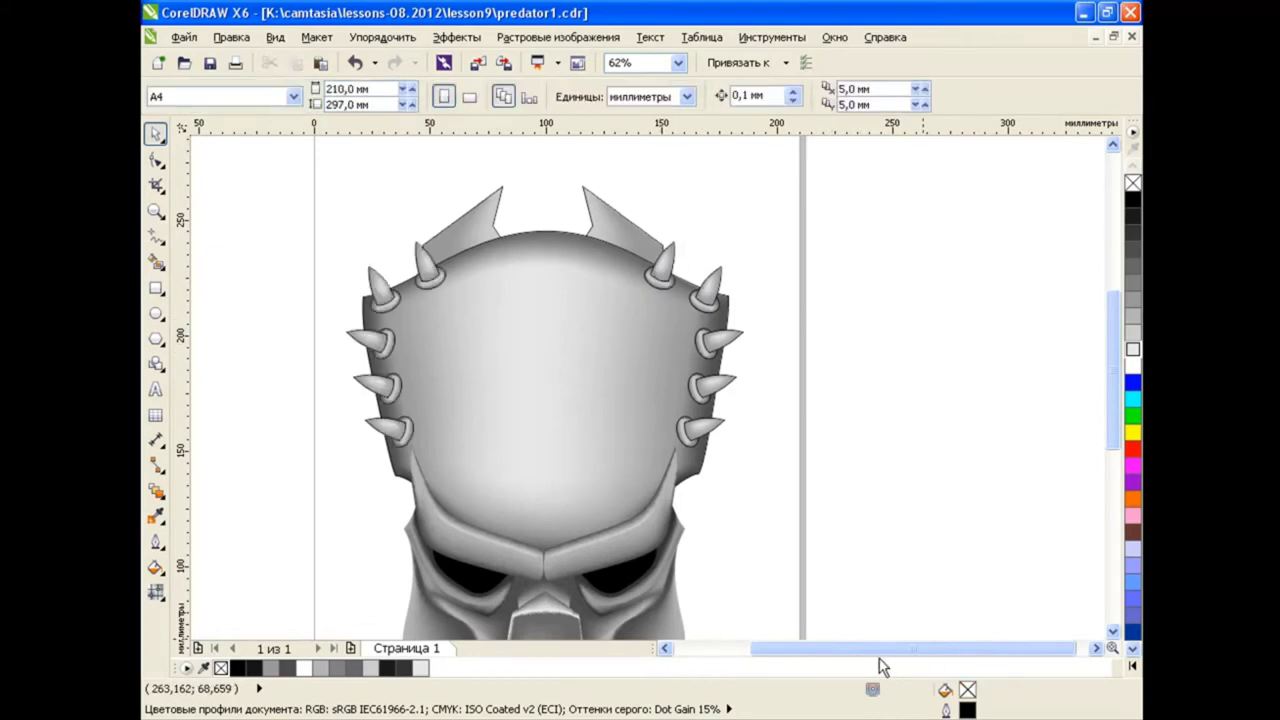
pyautogui.scroll(-2, 1085, 443)
pyautogui.scroll(-1, 843, 354)
# Select the spikes and the mask group, and pan the mask's eyes into view
pyautogui.scroll(2, 842, 354)
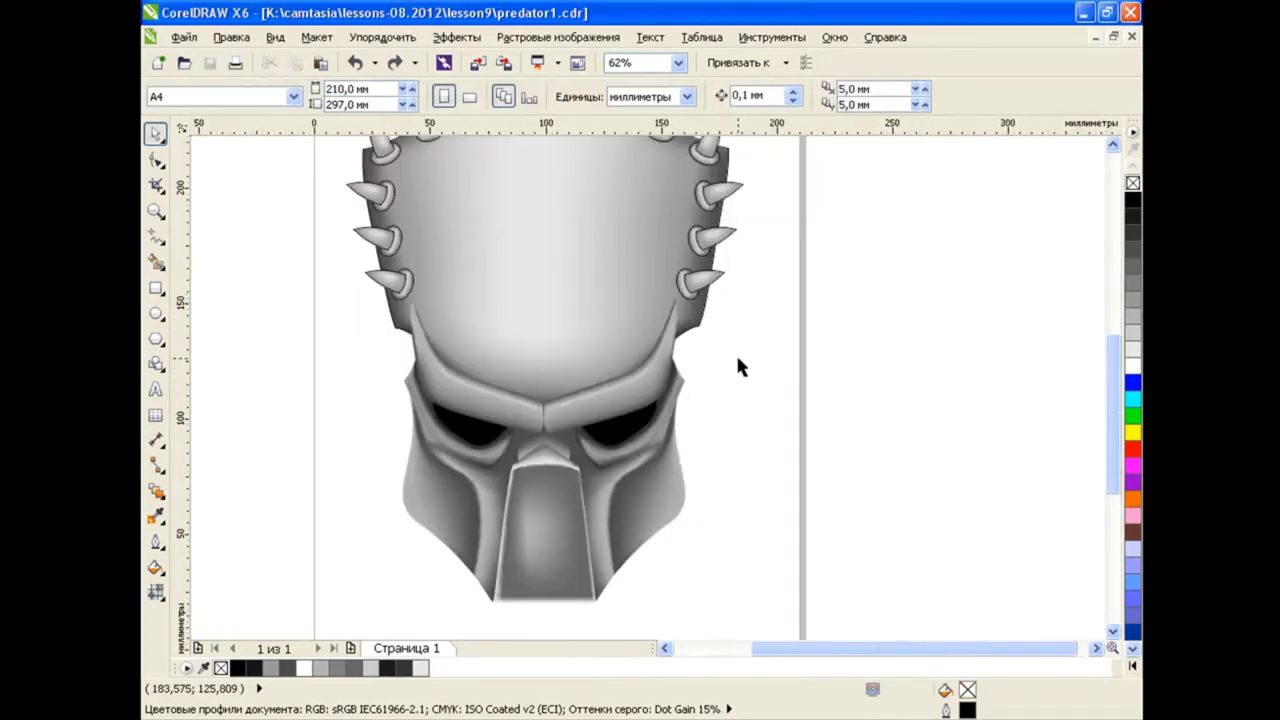
pyautogui.scroll(-2, 737, 366)
pyautogui.moveTo(514, 183); pyautogui.dragTo(771, 486)
pyautogui.press('Escape')
pyautogui.click(658, 343)
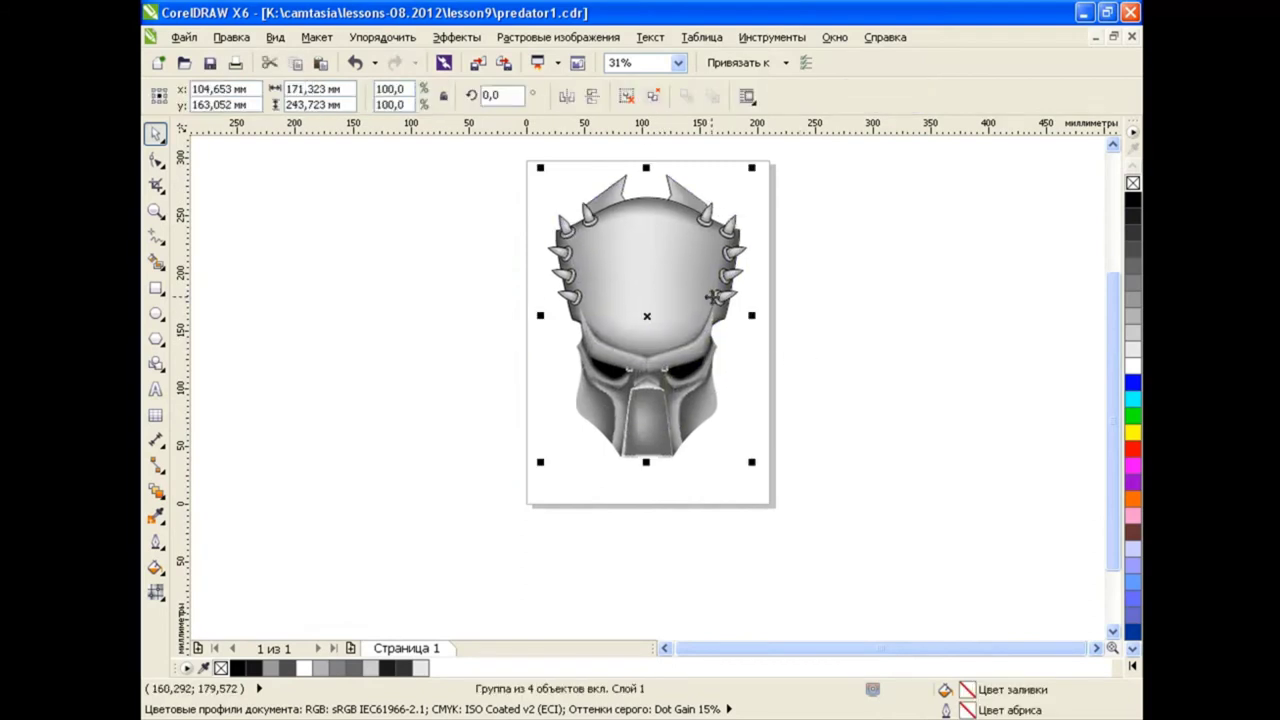
pyautogui.click(769, 365)
pyautogui.scroll(4, 675, 412)
pyautogui.click(605, 322)
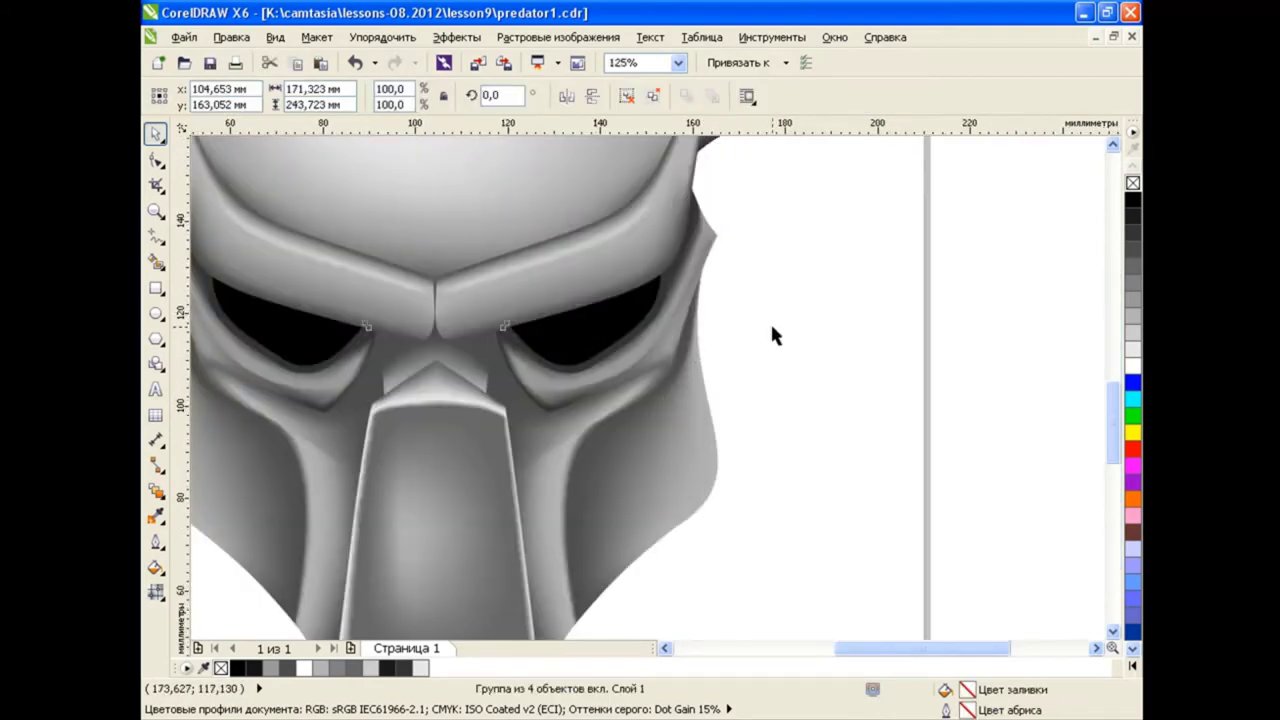
pyautogui.click(770, 321)
pyautogui.moveTo(1008, 648); pyautogui.dragTo(994, 648)
# Select the group around the eyes and undo an accidental stretch of the mask
pyautogui.click(613, 324)
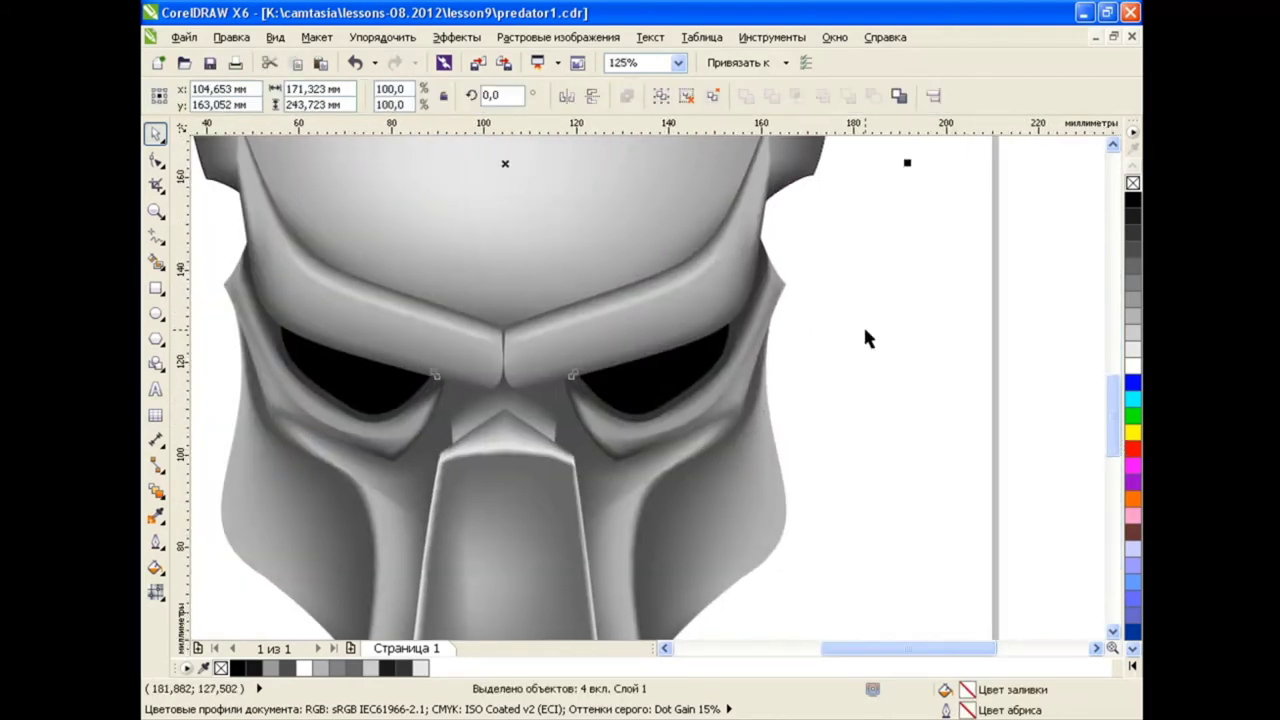
pyautogui.click(866, 337)
pyautogui.click(605, 325)
pyautogui.click(866, 338)
pyautogui.click(601, 329)
pyautogui.click(870, 338)
pyautogui.click(629, 334)
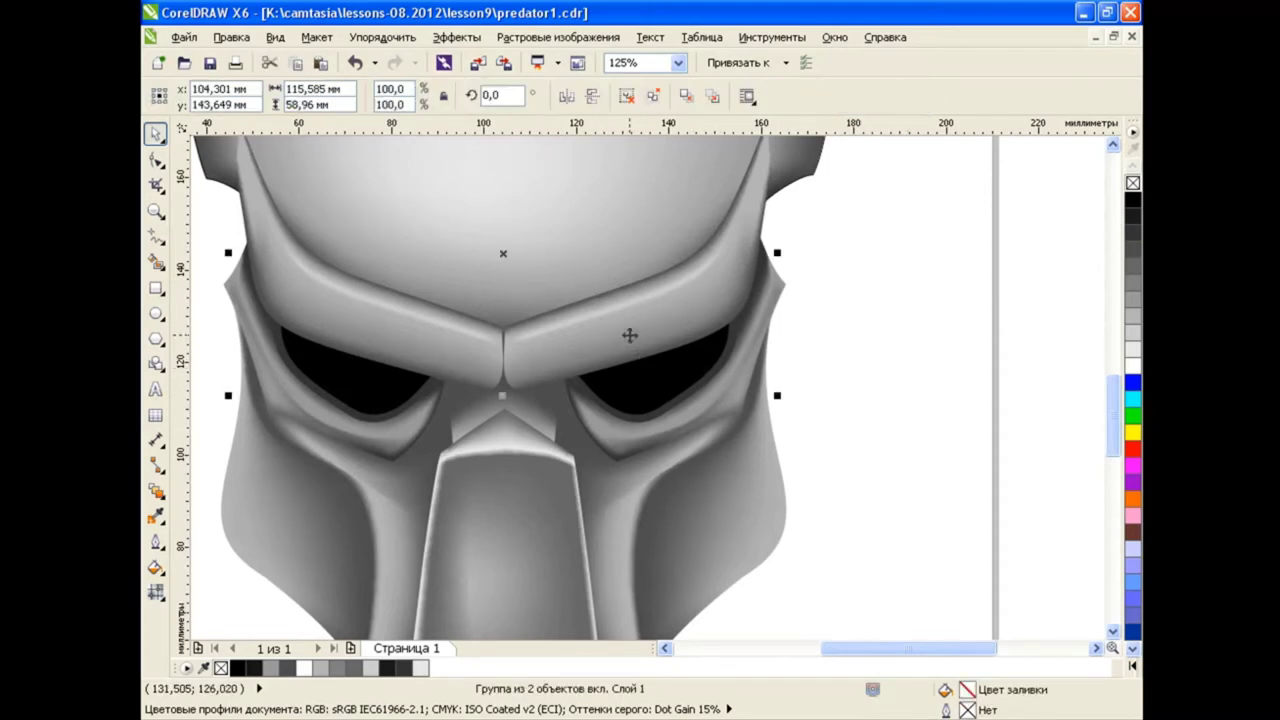
pyautogui.hotkey('ctrl', 'z')
pyautogui.click(905, 404)
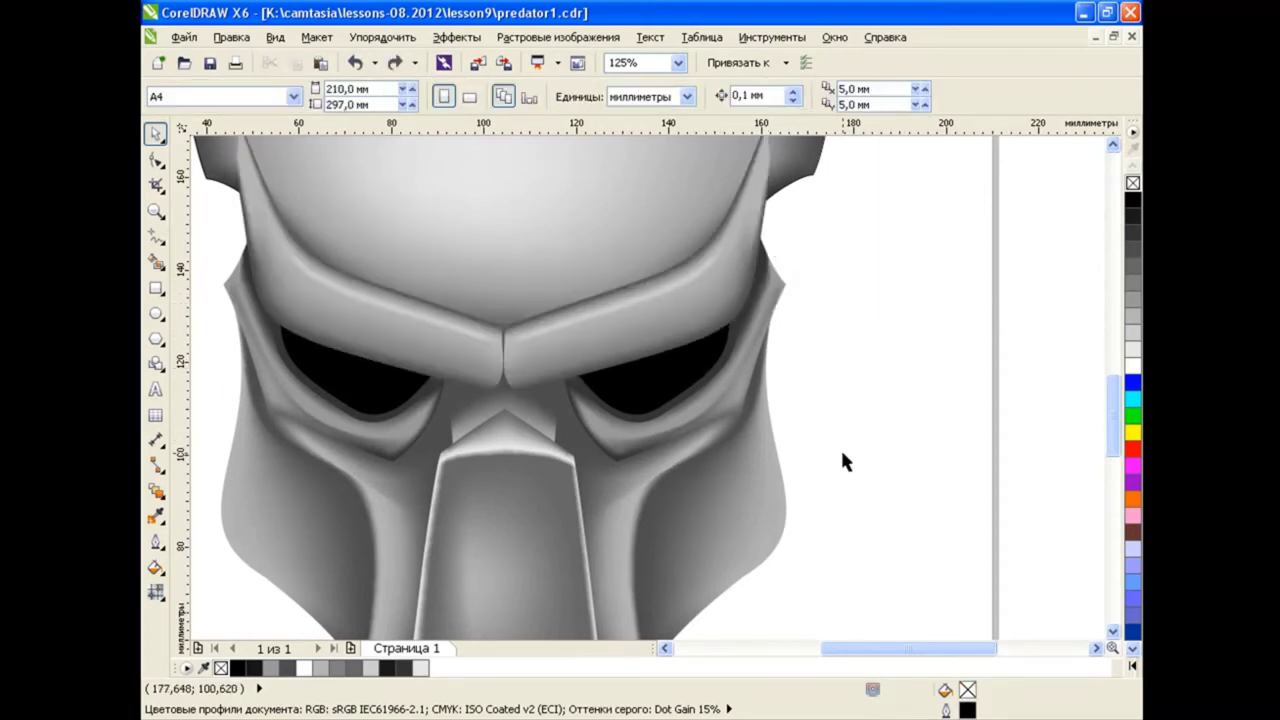
# Give the black right eye a mesh fill with its shifted centre node coloured yellow
pyautogui.click(640, 378)
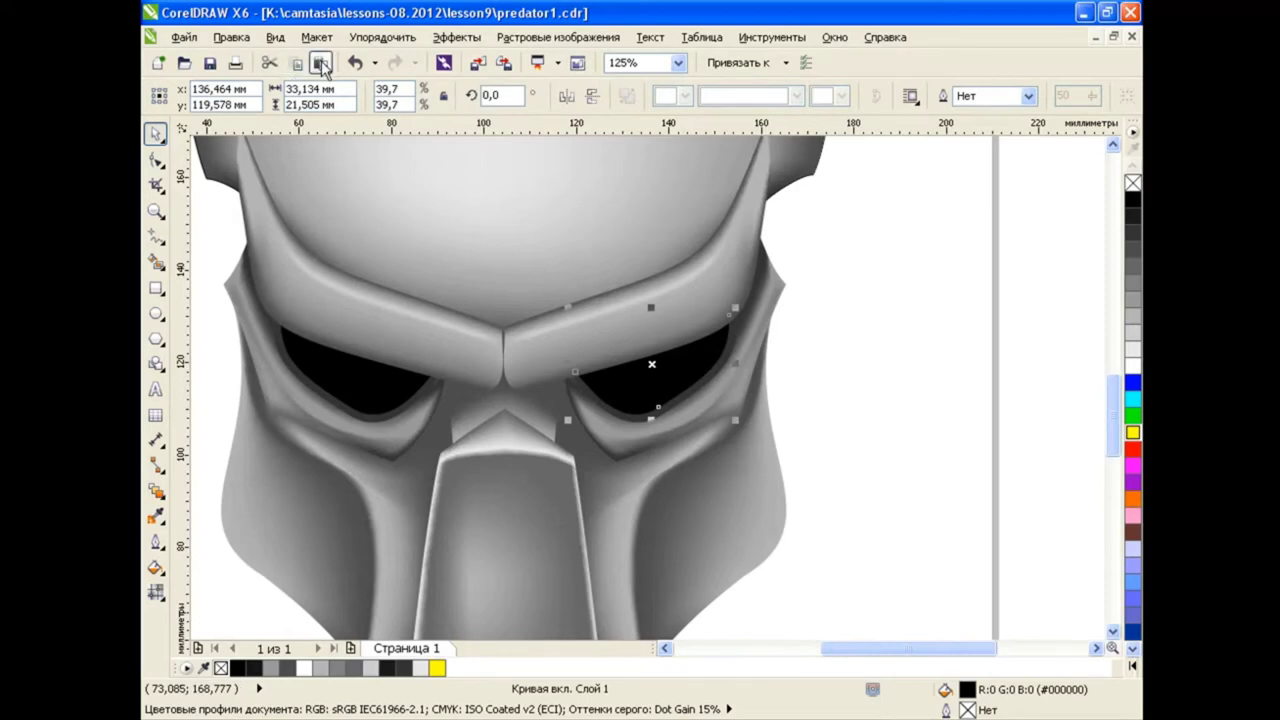
pyautogui.click(155, 591)
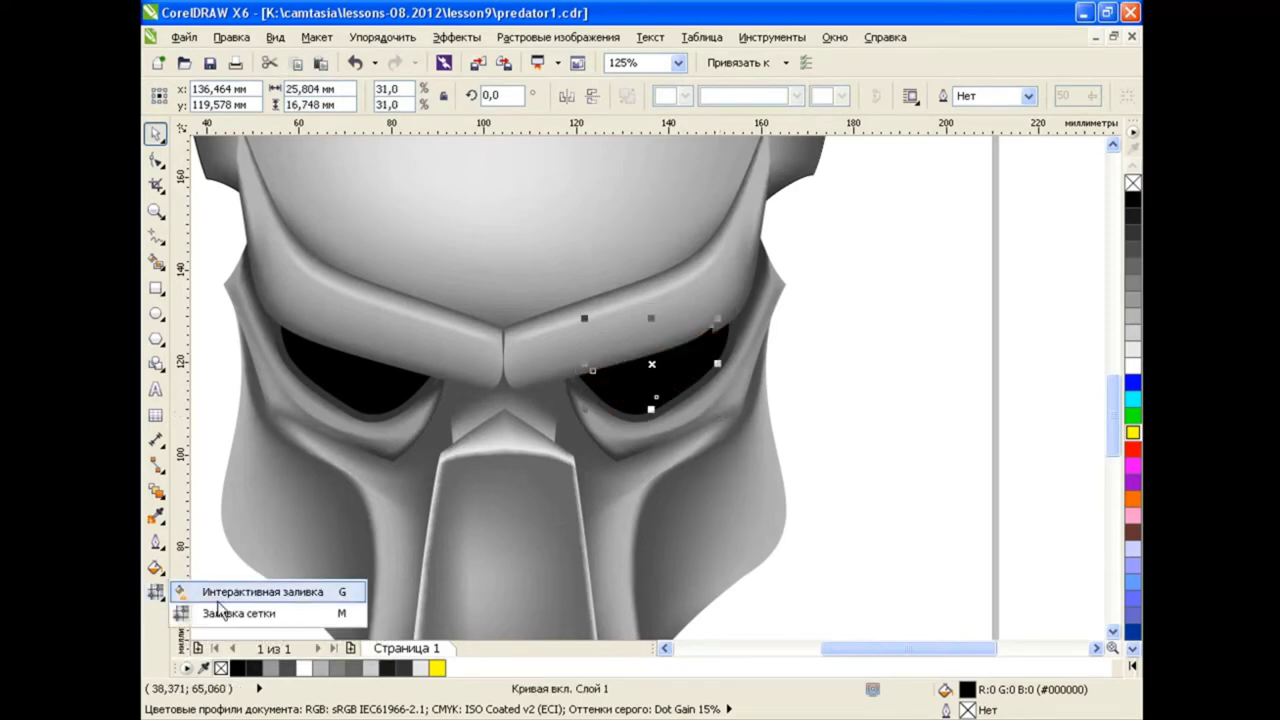
pyautogui.click(240, 612)
pyautogui.scroll(4, 660, 398)
pyautogui.scroll(2, 660, 398)
pyautogui.click(647, 319)
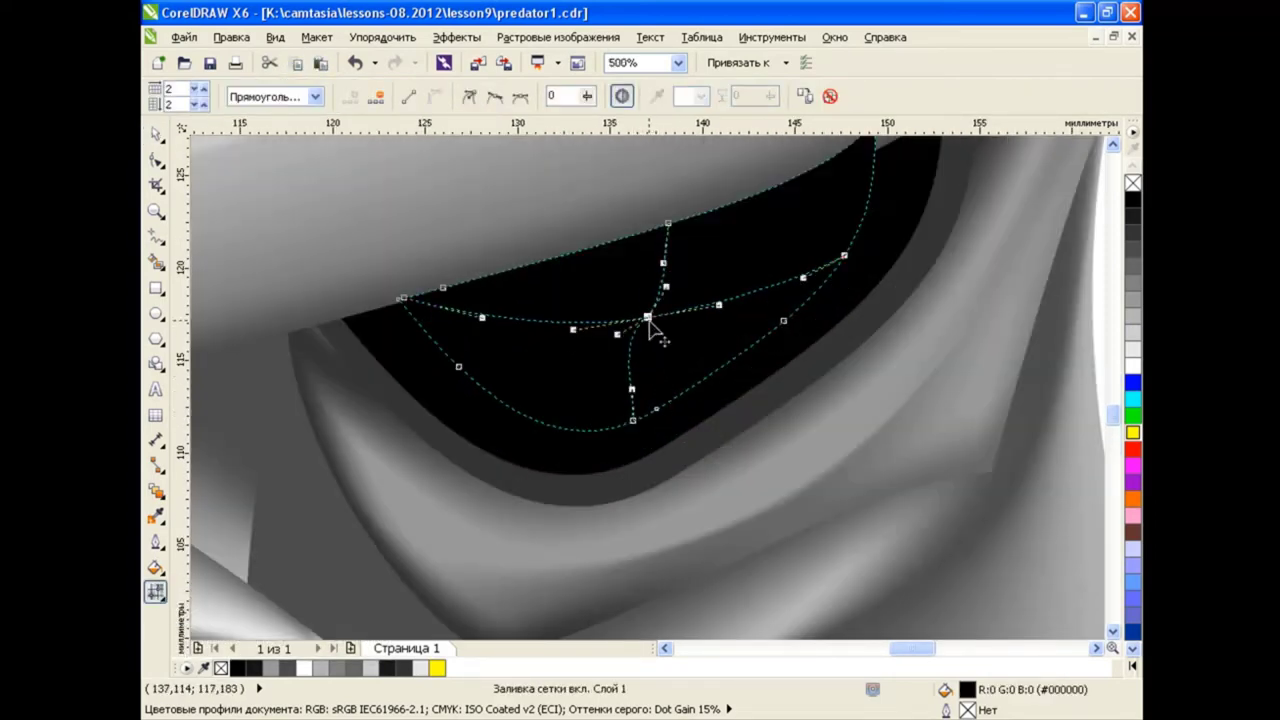
pyautogui.moveTo(664, 360); pyautogui.dragTo(664, 300)
pyautogui.moveTo(790, 272); pyautogui.dragTo(815, 283)
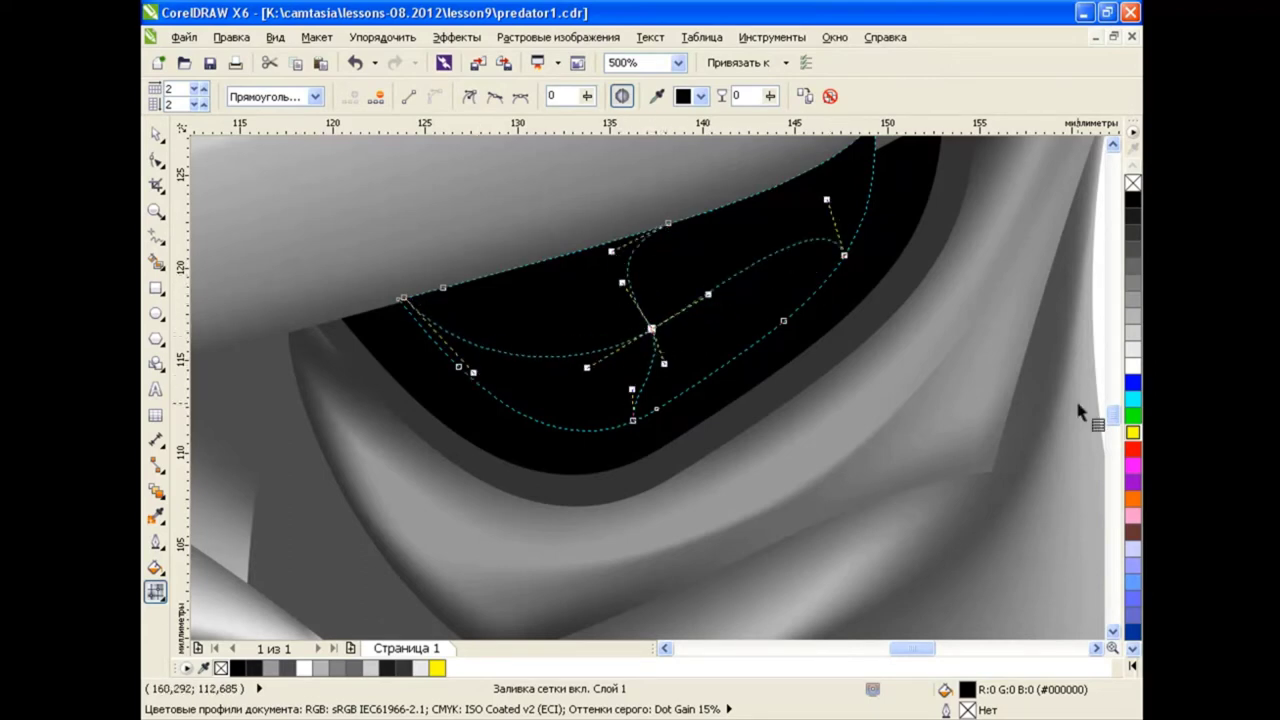
pyautogui.click(1133, 432)
pyautogui.scroll(-2, 660, 345)
pyautogui.press('space')
# Check the result by selecting the glowing eyes, then all 14 mask parts
pyautogui.click(880, 366)
pyautogui.scroll(-1, 553, 330)
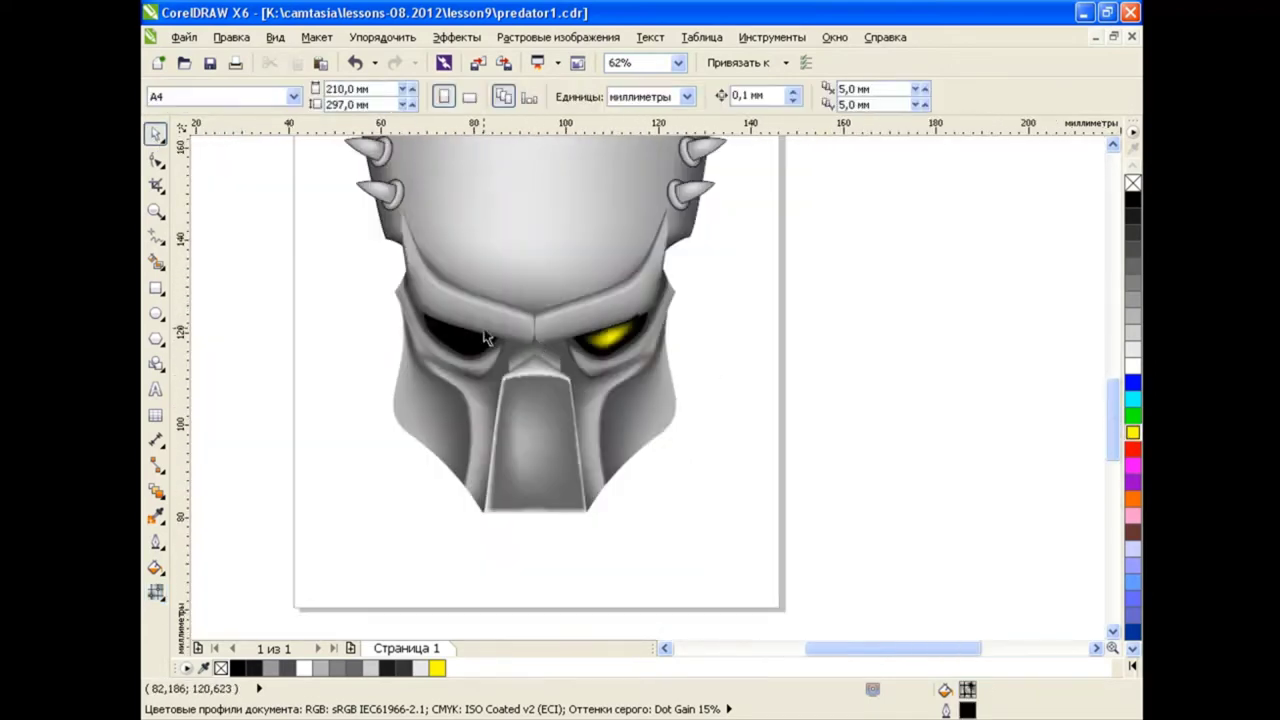
pyautogui.scroll(1, 487, 338)
pyautogui.click(663, 303)
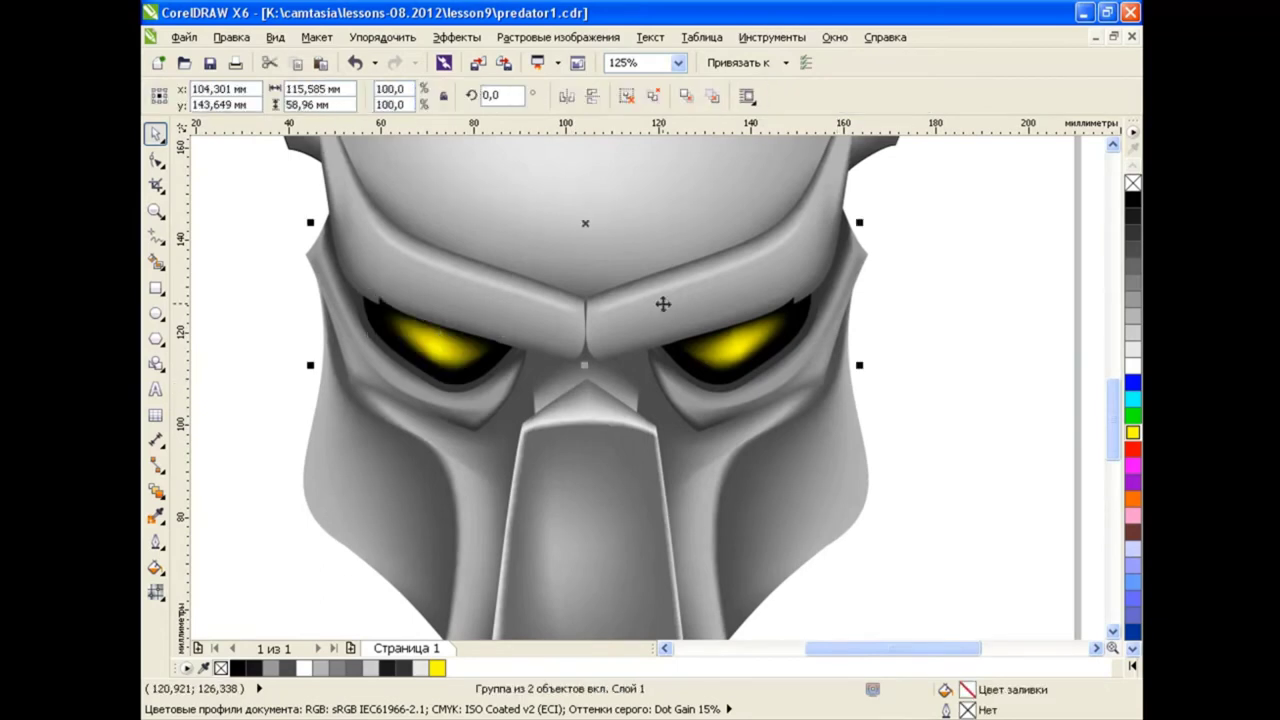
pyautogui.click(950, 346)
pyautogui.scroll(-1, 694, 310)
pyautogui.scroll(2, 1096, 406)
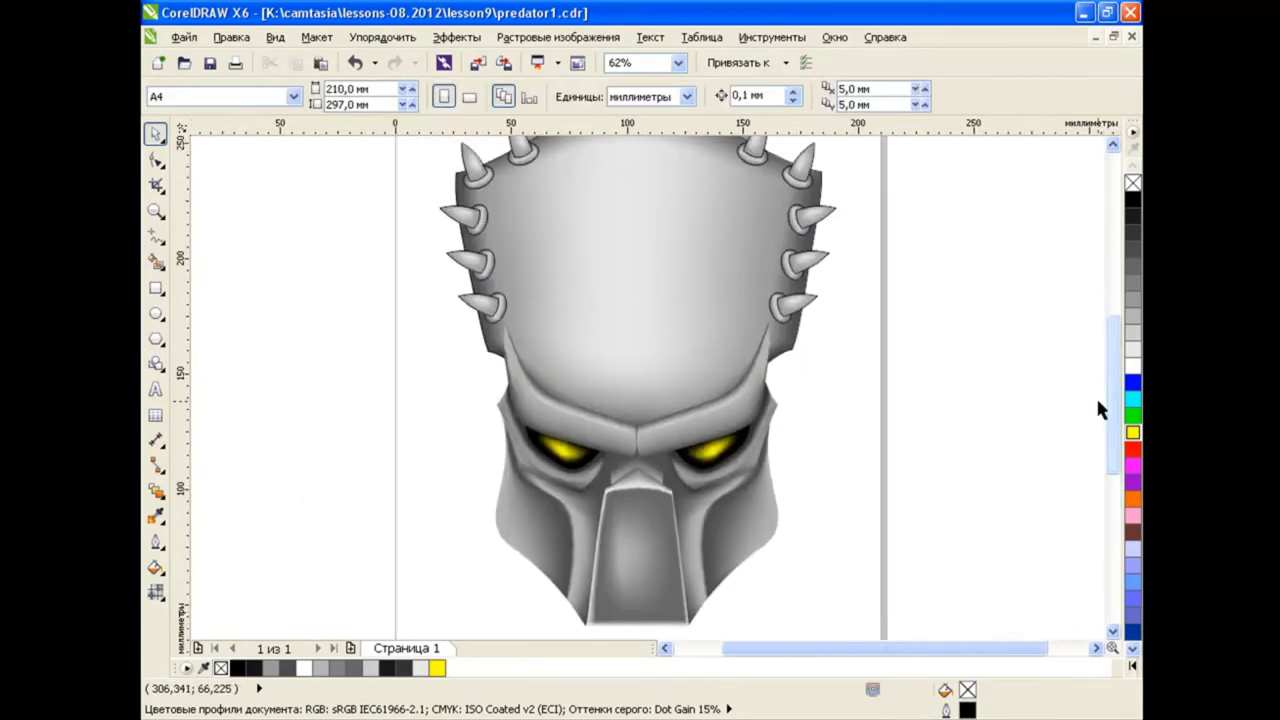
pyautogui.scroll(-1, 644, 309)
pyautogui.moveTo(520, 157); pyautogui.dragTo(794, 508)
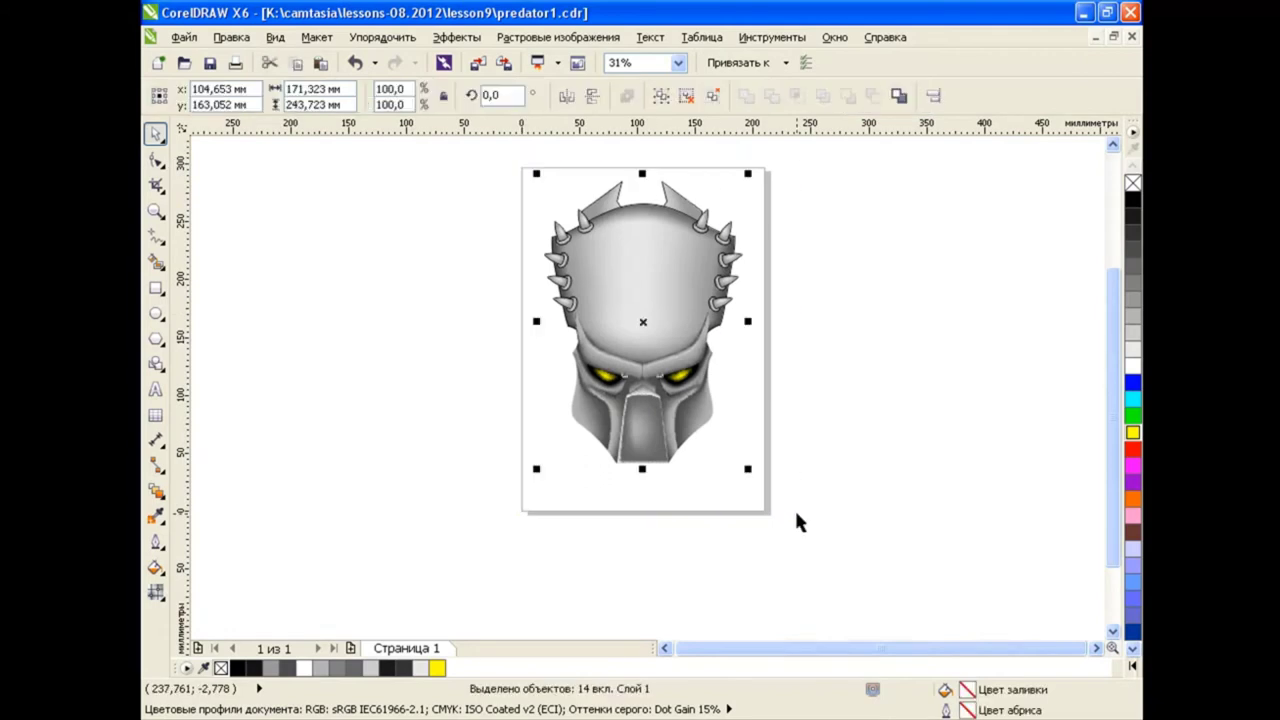
pyautogui.click(815, 393)
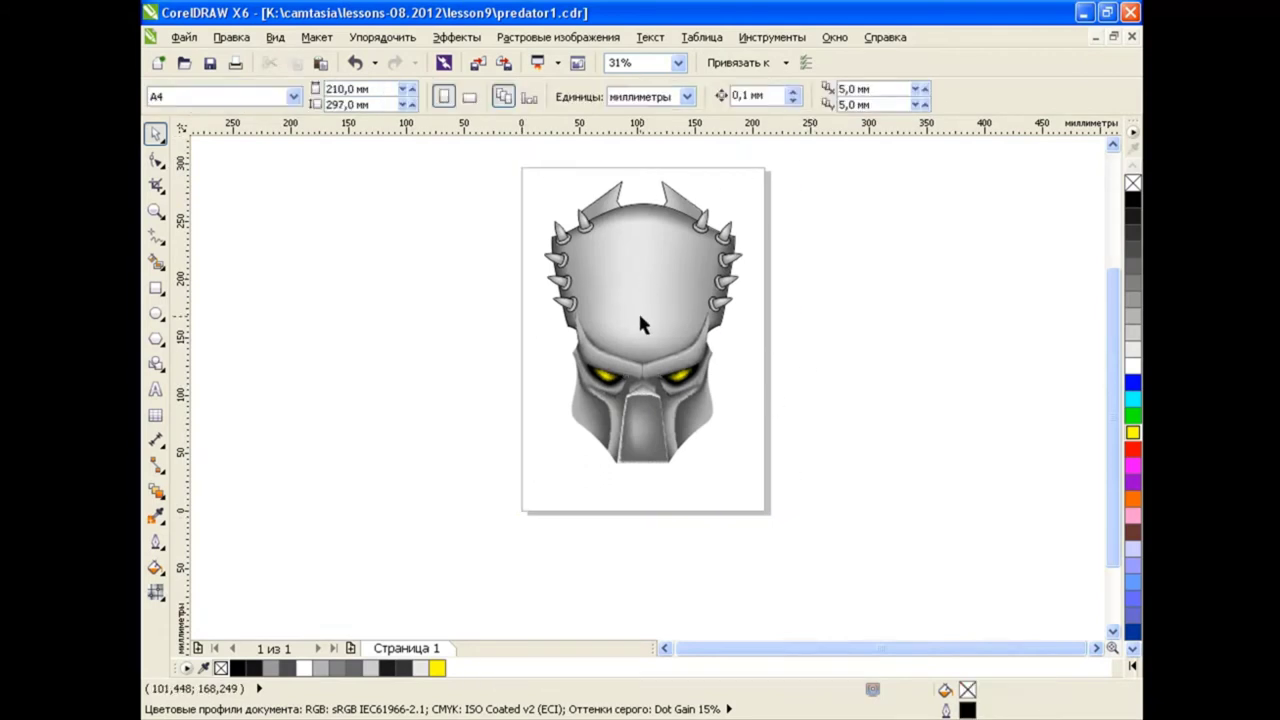
# Move the mask off the page and draw a long thin rectangle with fully rounded corners
pyautogui.click(748, 370)
pyautogui.hotkey('ctrl', 'z')
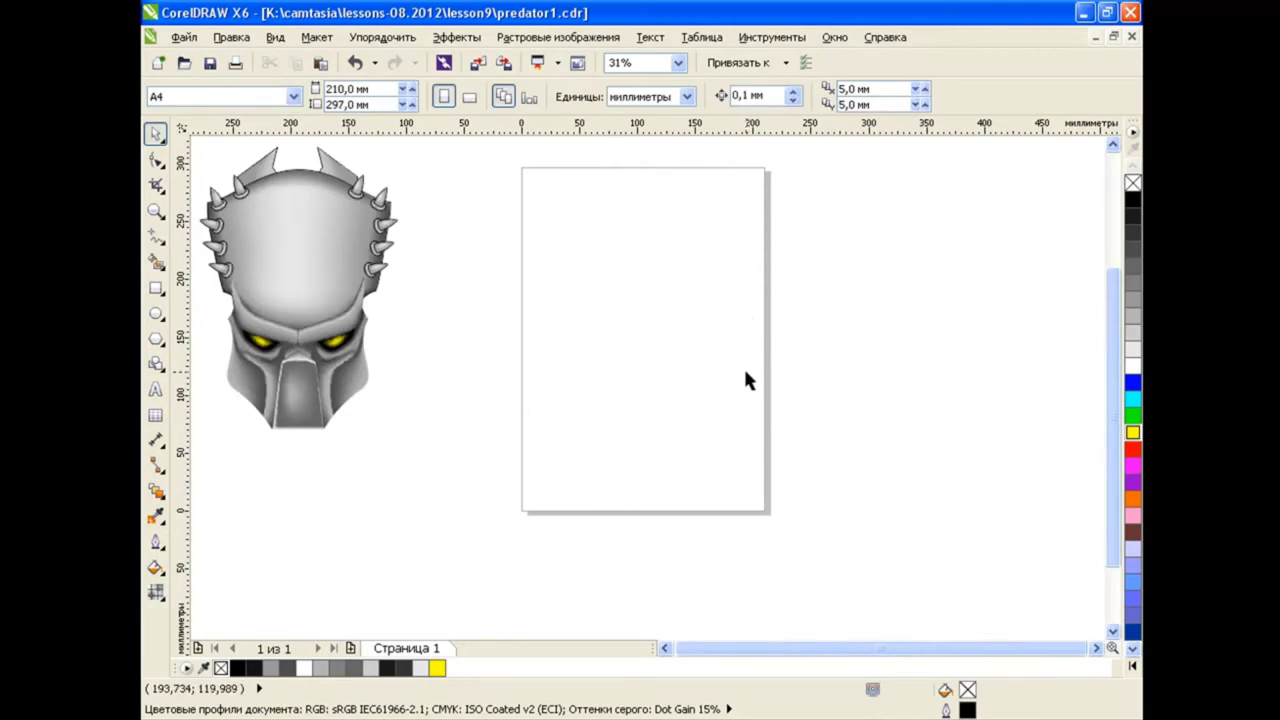
pyautogui.click(155, 287)
pyautogui.moveTo(569, 272)
pyautogui.mouseDown()
pyautogui.moveTo(681, 292)
pyautogui.moveTo(581, 273)
pyautogui.mouseUp()
pyautogui.click(157, 162)
pyautogui.click(723, 362)
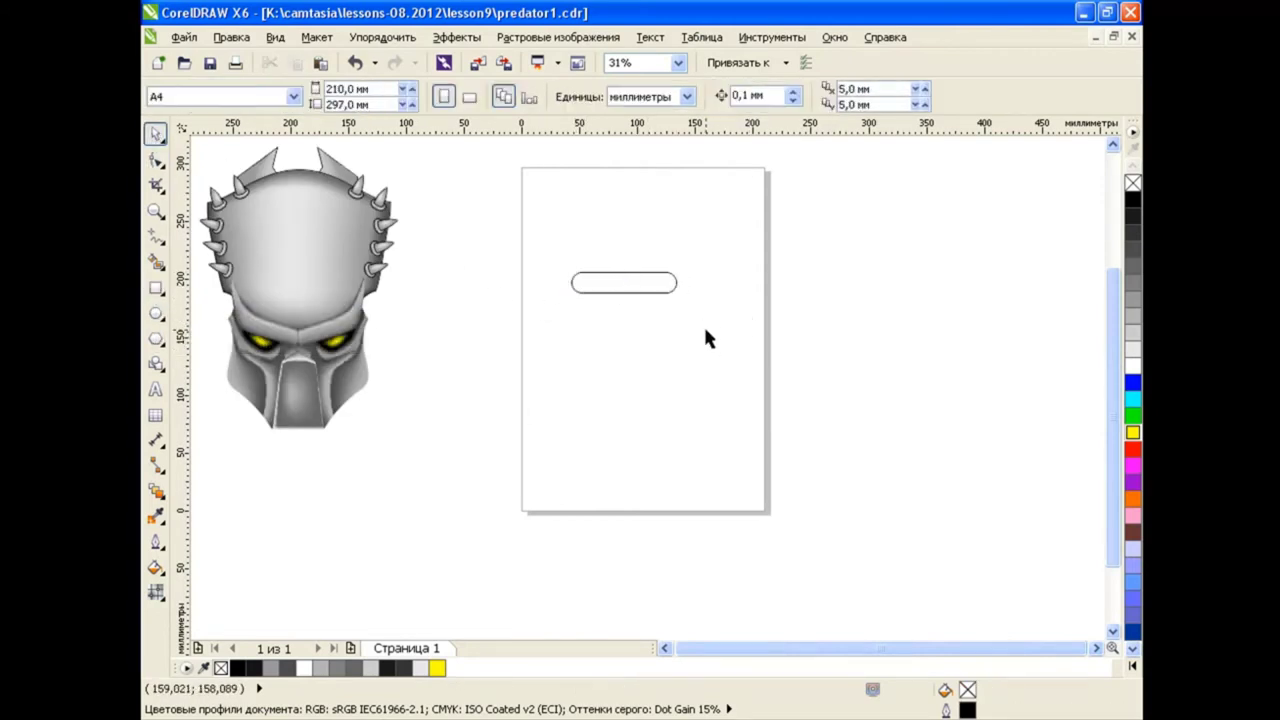
# Give the rounded bar a dark golden yellow uniform fill
pyautogui.click(676, 285)
pyautogui.click(155, 567)
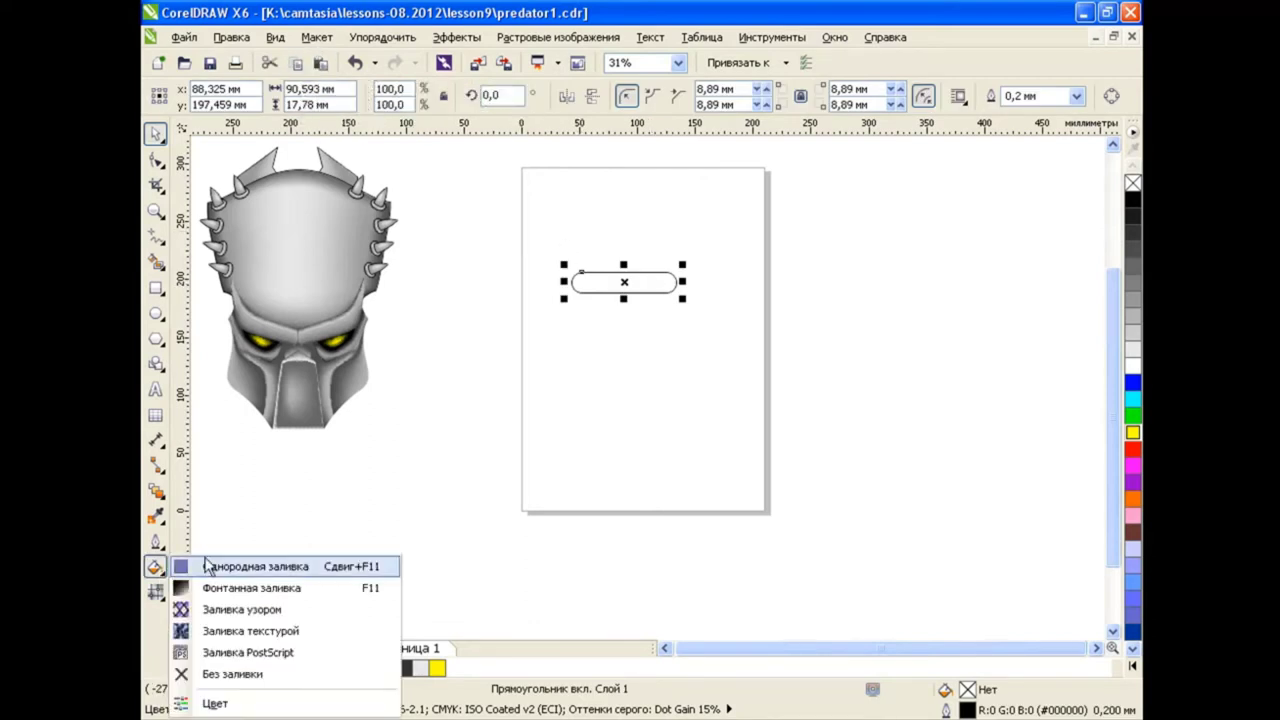
pyautogui.click(262, 567)
pyautogui.click(657, 457)
pyautogui.click(610, 332)
pyautogui.click(659, 528)
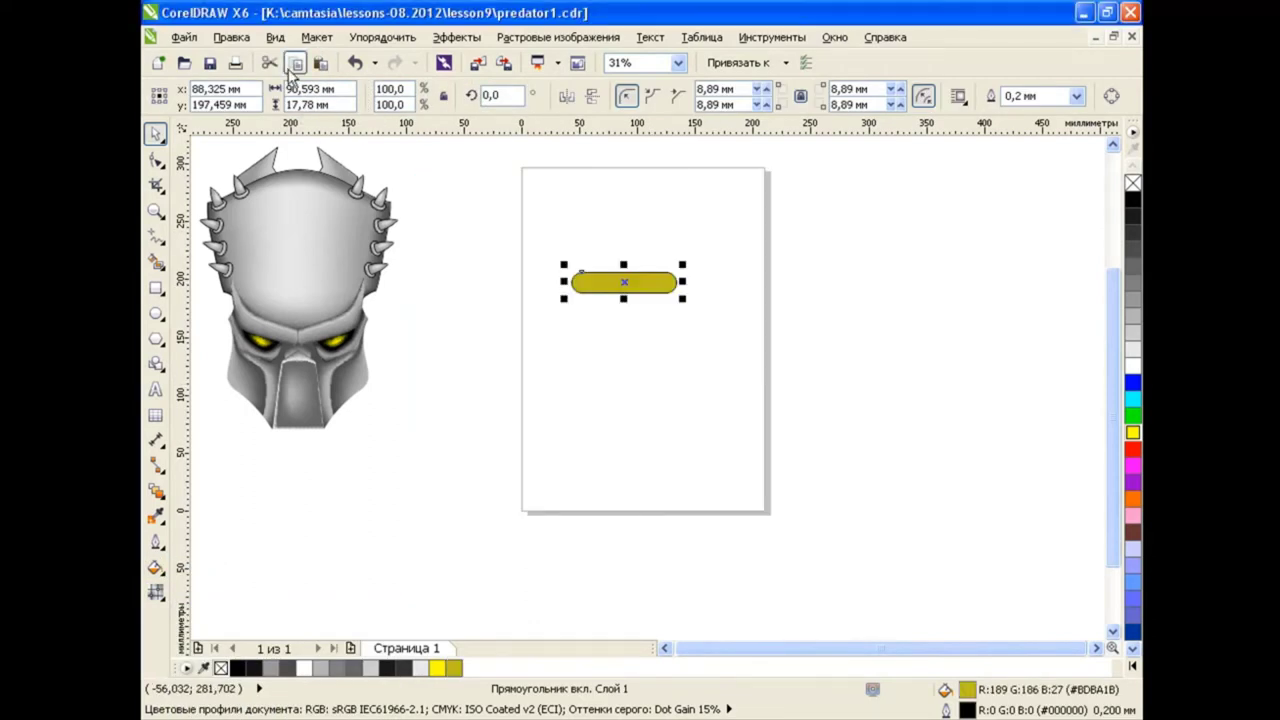
# Blend a smaller, brighter yellow copy centred inside the bar into the outer bar
pyautogui.moveTo(564, 298); pyautogui.dragTo(590, 291)
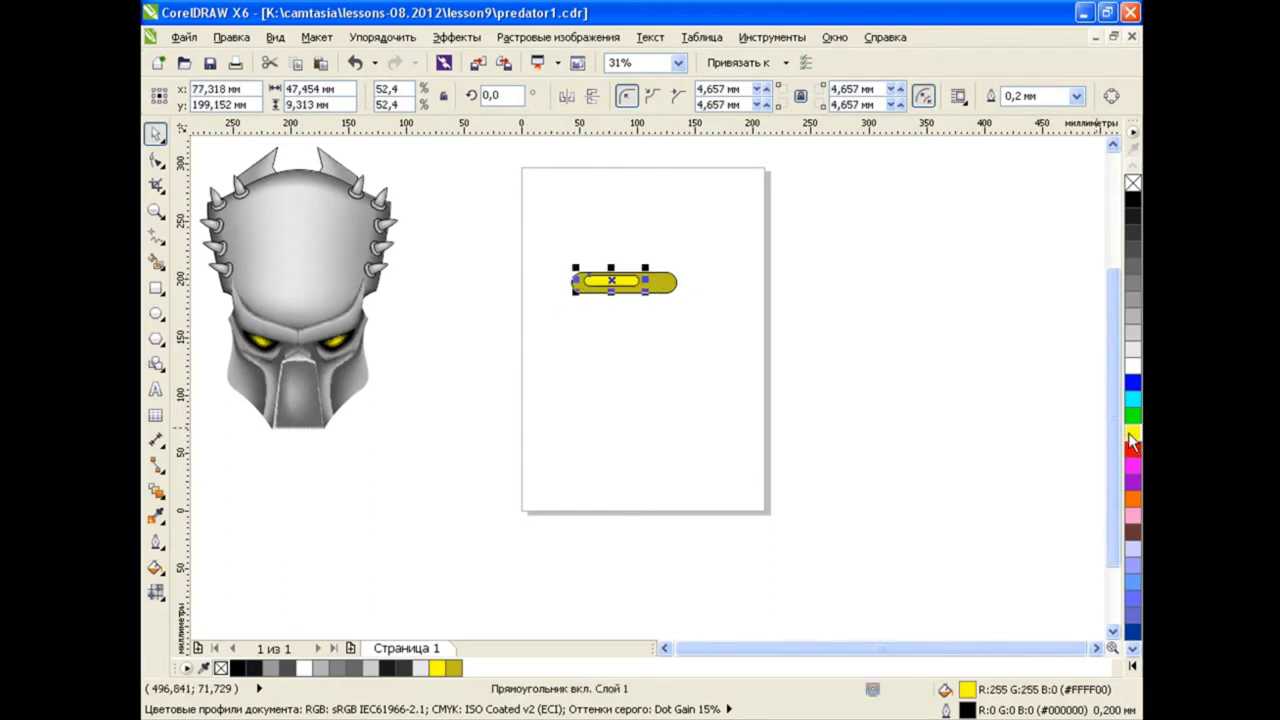
pyautogui.moveTo(1131, 435); pyautogui.dragTo(1045, 460)
pyautogui.click(155, 490)
pyautogui.moveTo(612, 281); pyautogui.dragTo(660, 292)
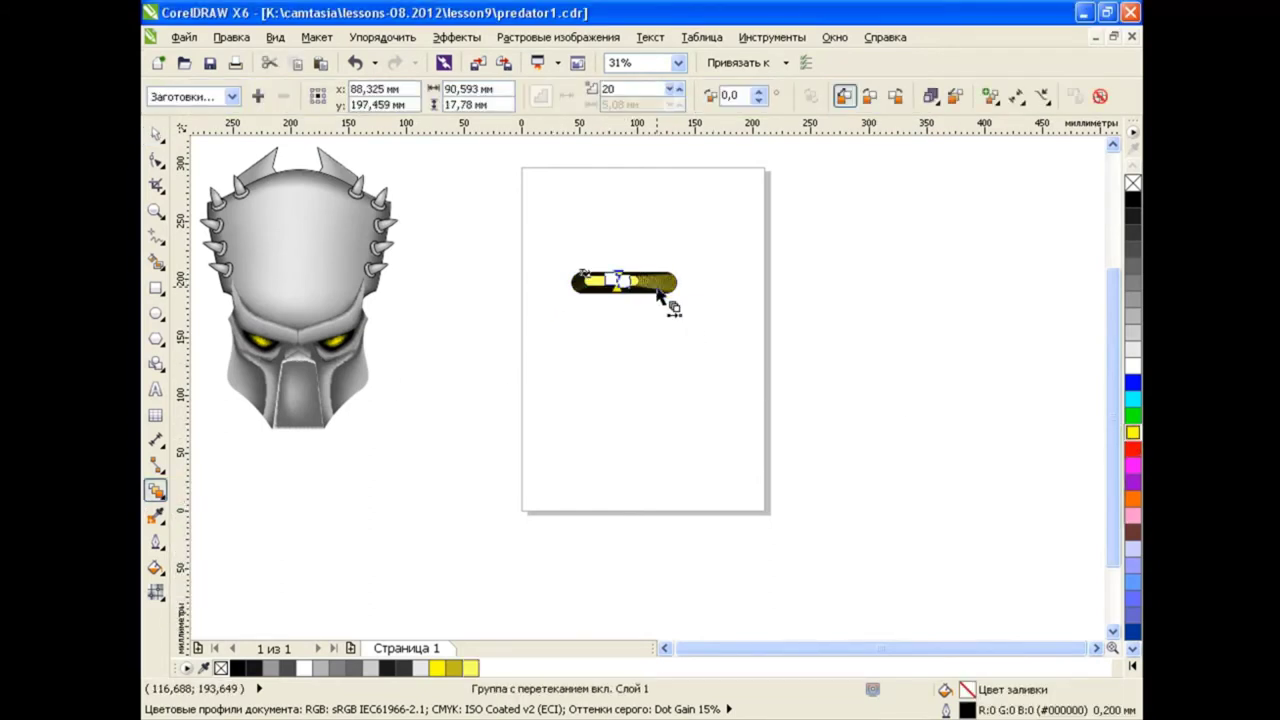
pyautogui.press('space')
# Refill the inner bar with a lighter yellow and select the blended gold band
pyautogui.keyDown('ctrl'); pyautogui.click(622, 282); pyautogui.keyUp('ctrl')
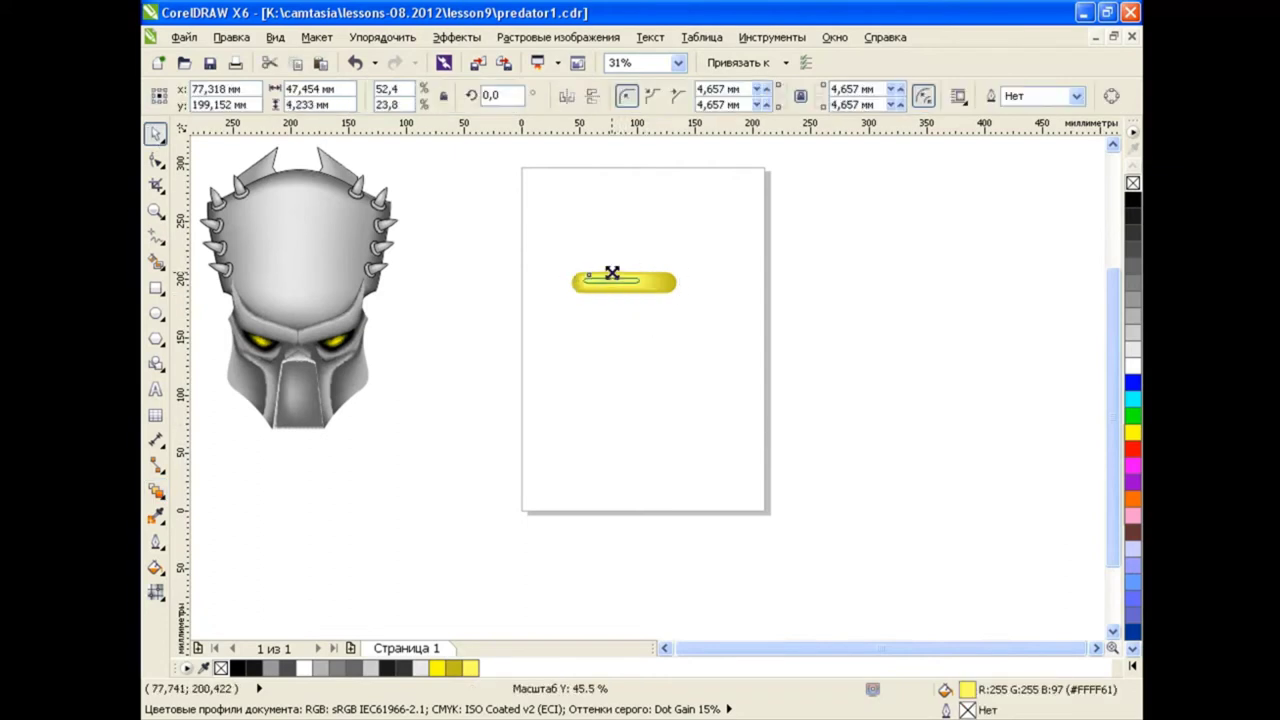
pyautogui.hotkey('shift', 'F11')
pyautogui.click(468, 214)
pyautogui.click(651, 528)
pyautogui.click(706, 385)
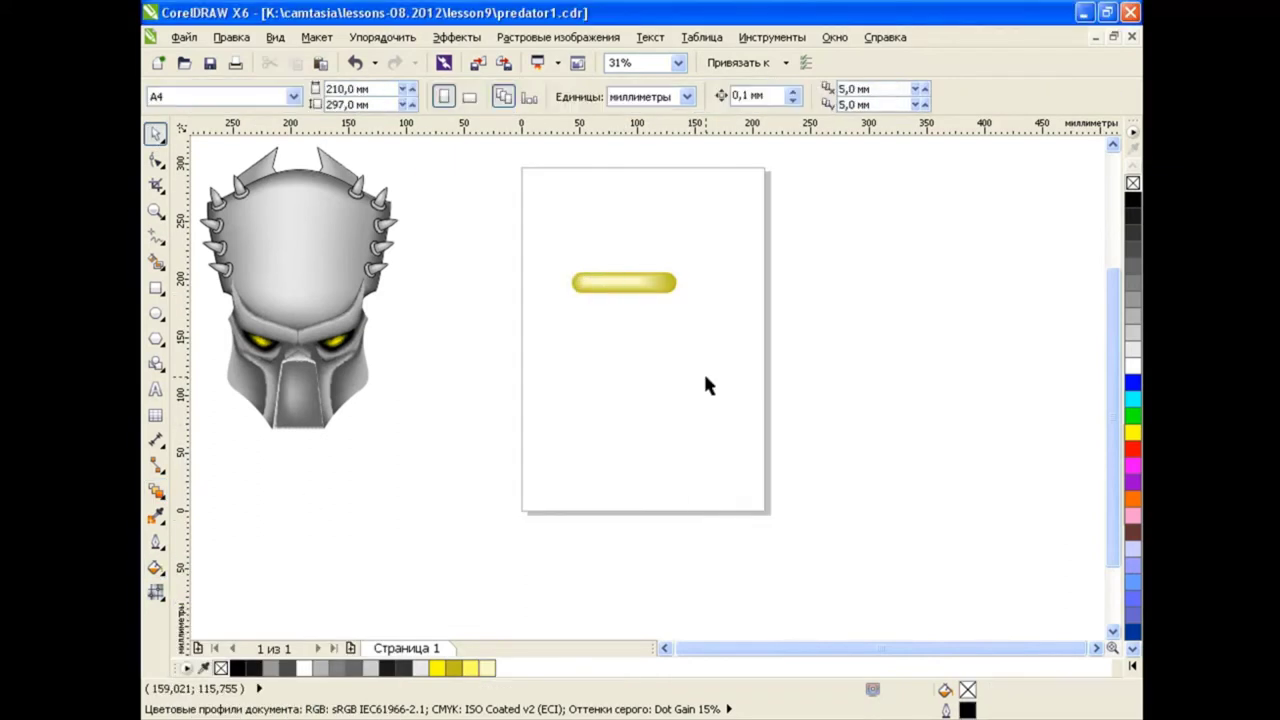
pyautogui.click(623, 282)
pyautogui.click(480, 277)
pyautogui.click(641, 289)
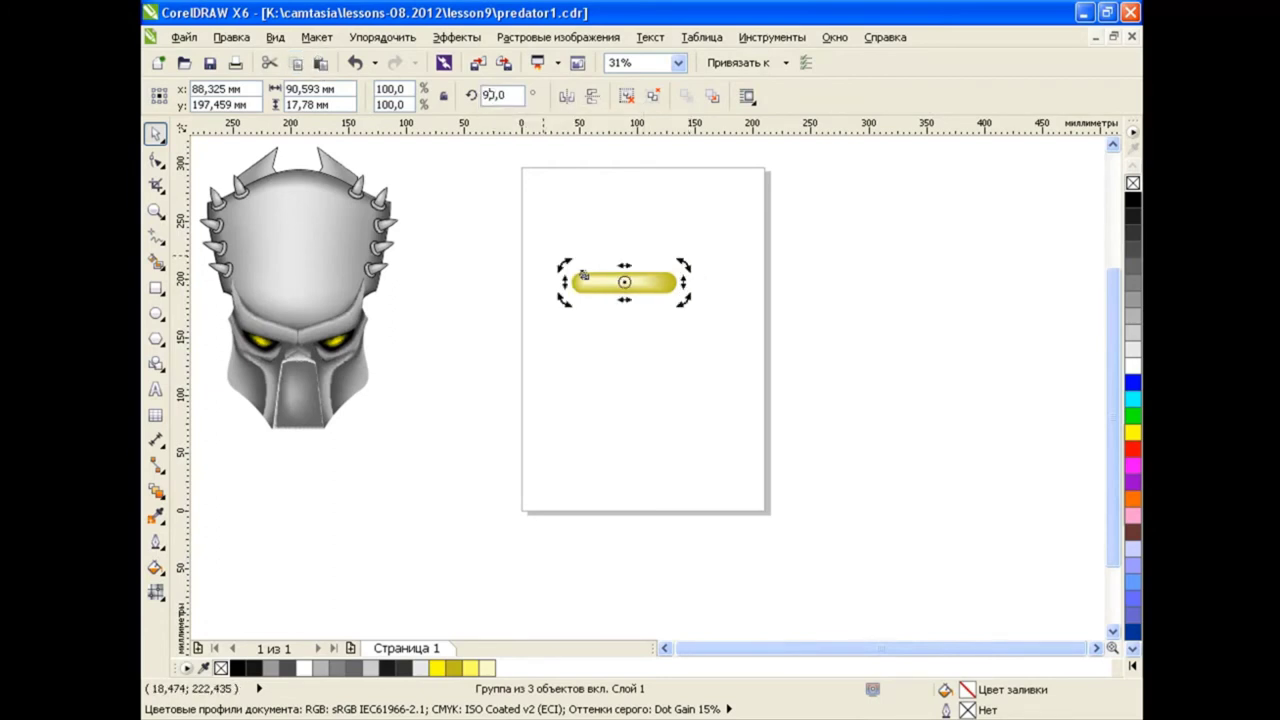
# Add rotated vertical bar copies and copy the top bar down to form a column
pyautogui.press('Return')
pyautogui.moveTo(625, 248); pyautogui.dragTo(600, 301)
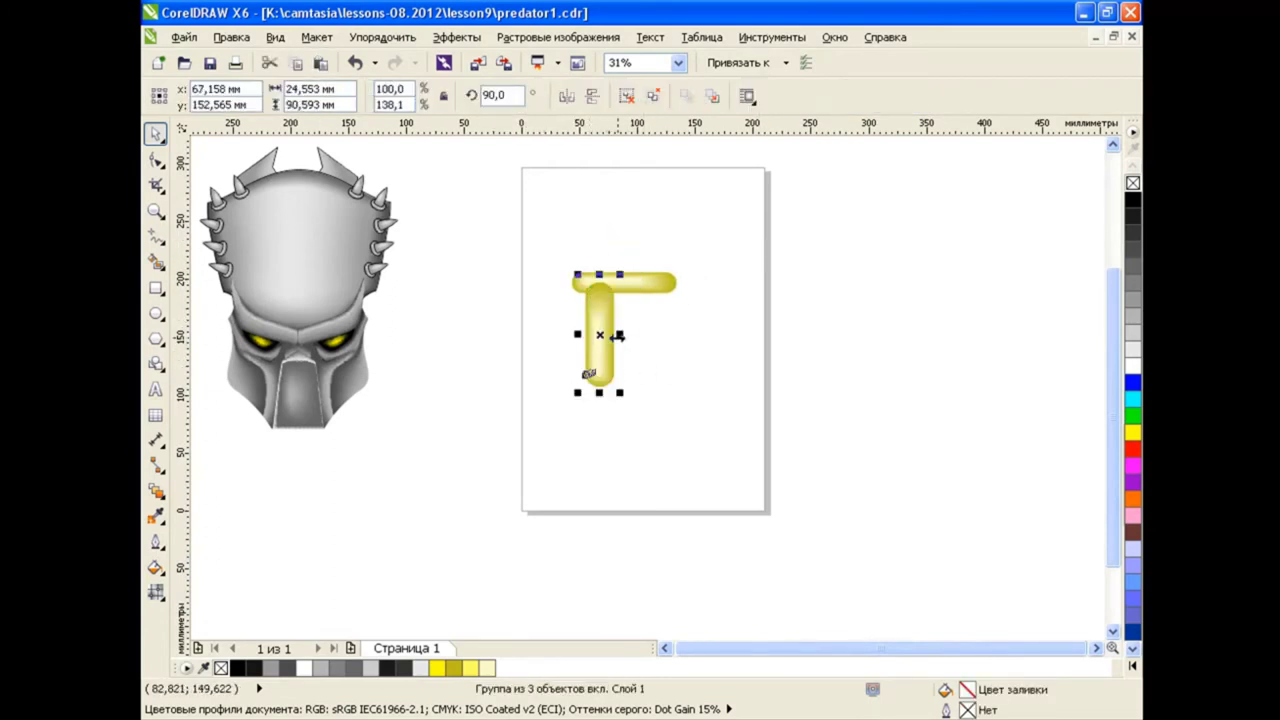
pyautogui.press('Right')
pyautogui.press('Right')
pyautogui.press('Right')
pyautogui.press('Right')
pyautogui.press('Right')
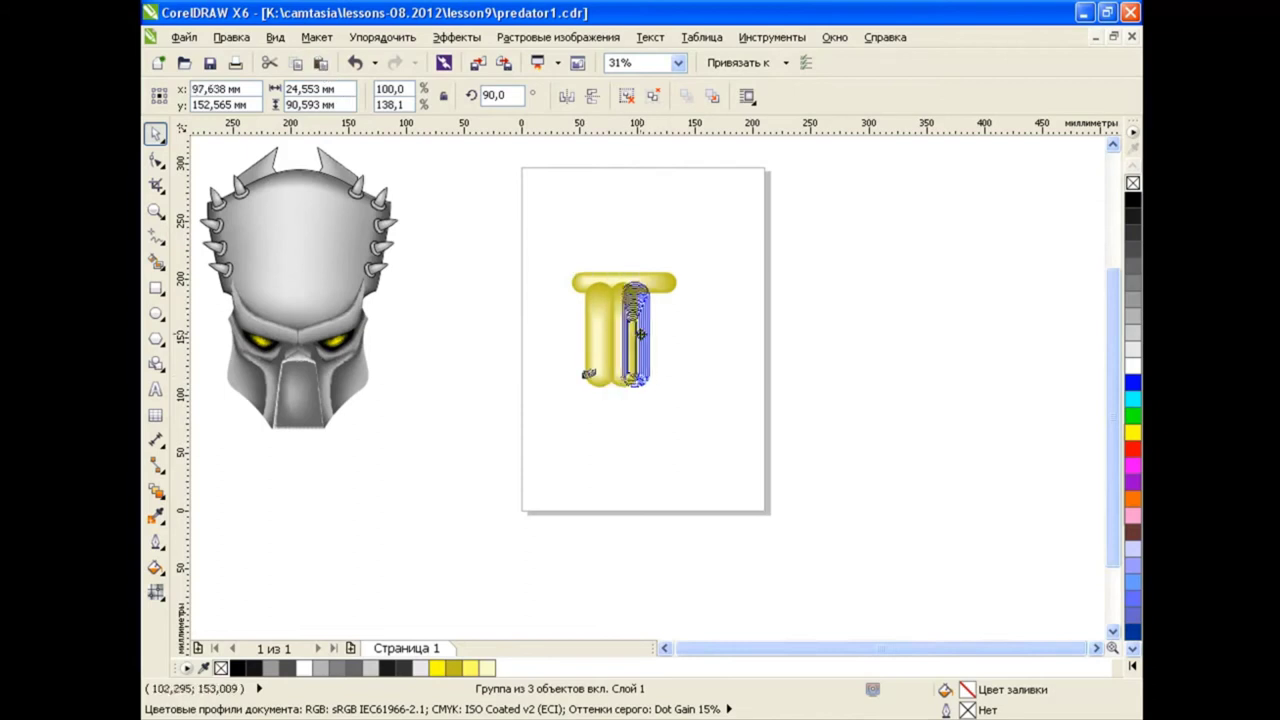
pyautogui.click(684, 280)
pyautogui.click(560, 250)
pyautogui.click(584, 280)
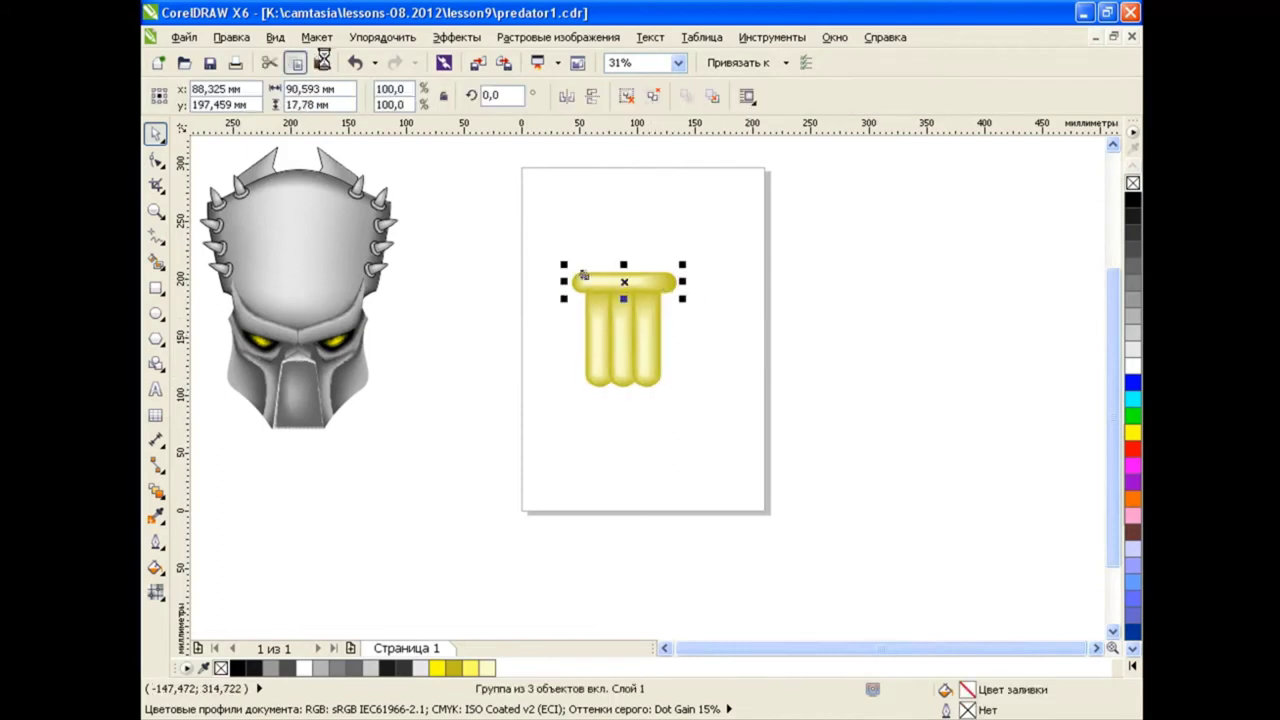
pyautogui.moveTo(584, 283); pyautogui.dragTo(584, 378)
pyautogui.click(549, 240)
# Group the five bars into one column, clear a trial envelope warp, and narrow the top bar
pyautogui.moveTo(549, 240); pyautogui.dragTo(739, 455)
pyautogui.click(657, 96)
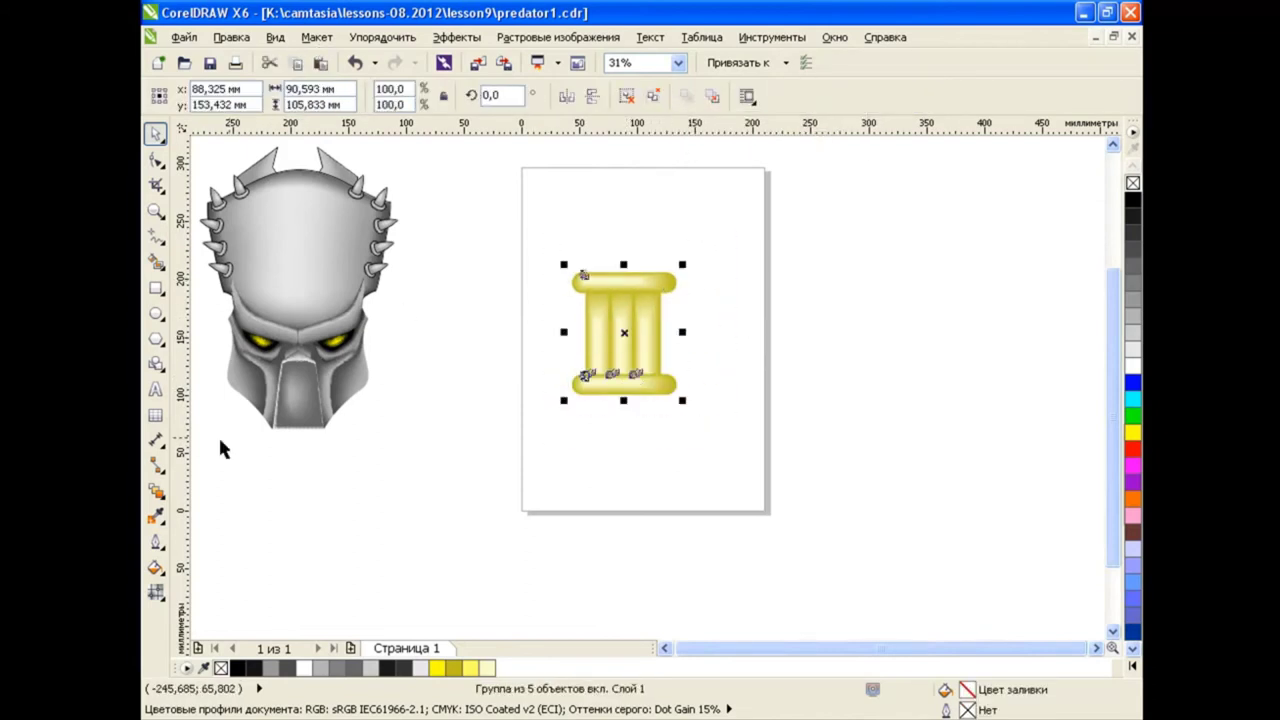
pyautogui.click(155, 490)
pyautogui.click(220, 578)
pyautogui.moveTo(572, 333); pyautogui.dragTo(563, 295)
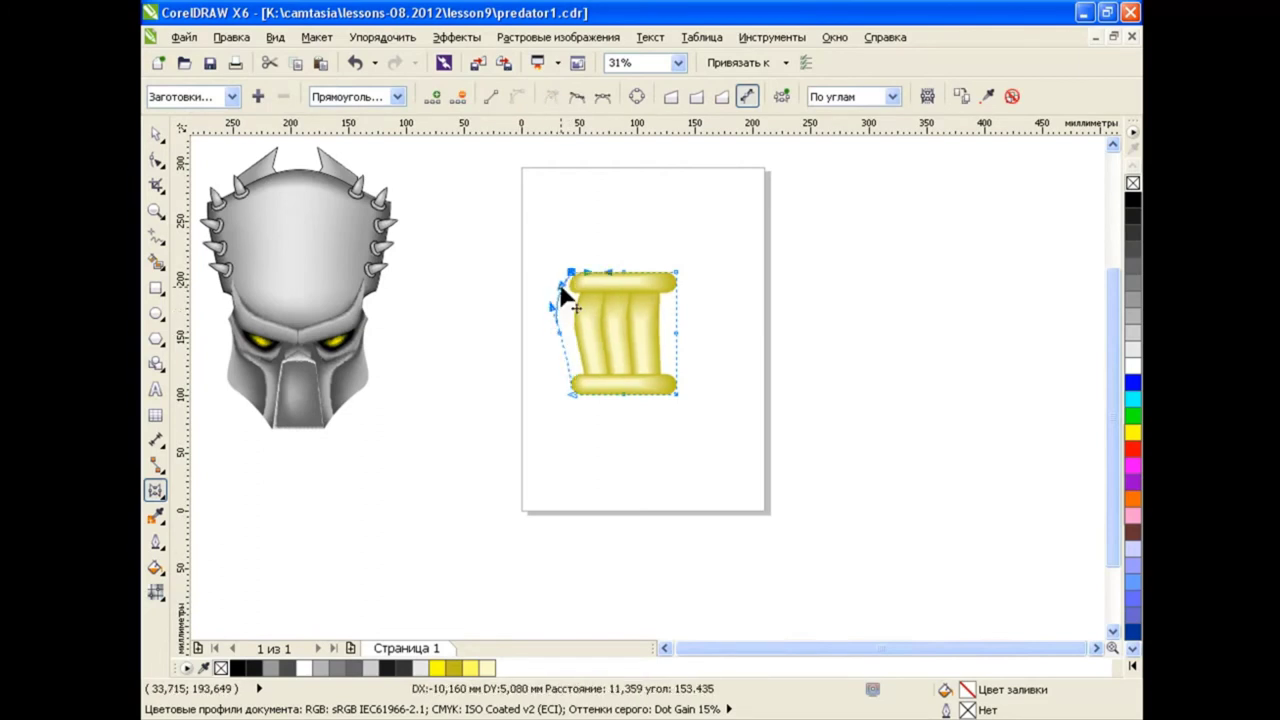
pyautogui.click(1013, 97)
pyautogui.moveTo(663, 286); pyautogui.dragTo(677, 277)
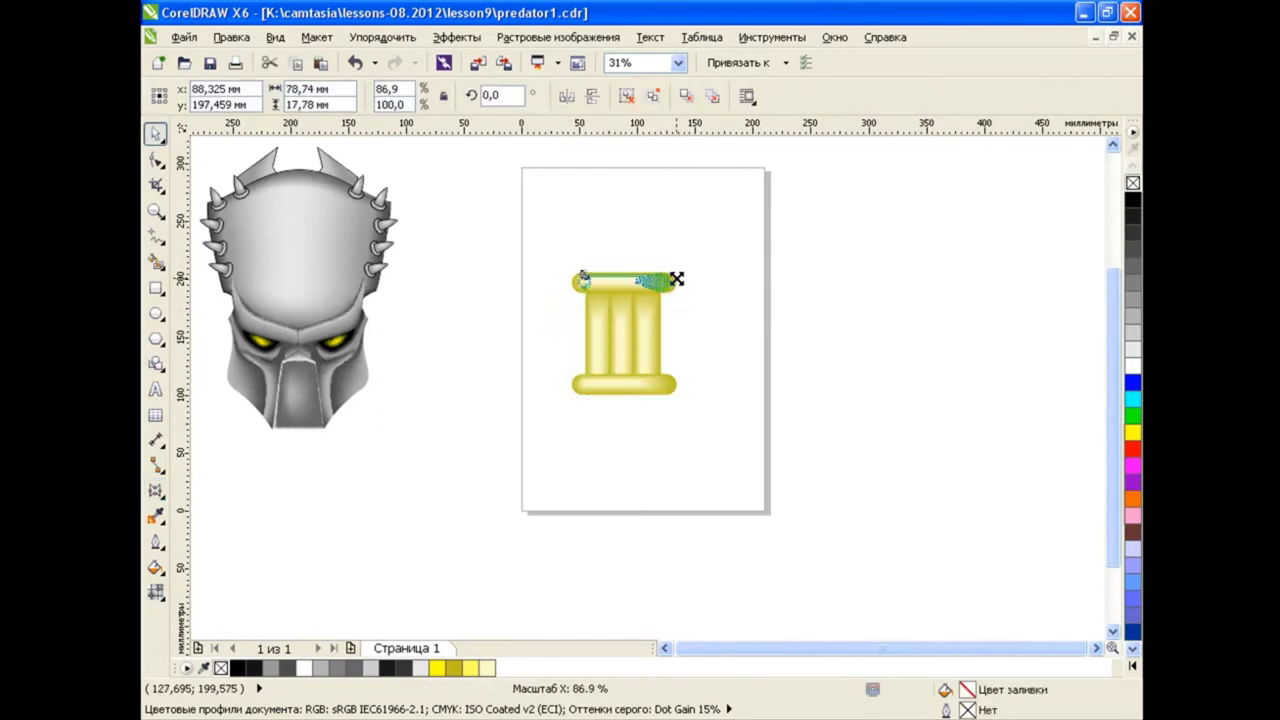
pyautogui.click(655, 390)
# Bulge the column's left and right edges outward with an envelope into a barrel shape
pyautogui.moveTo(566, 229); pyautogui.dragTo(726, 463)
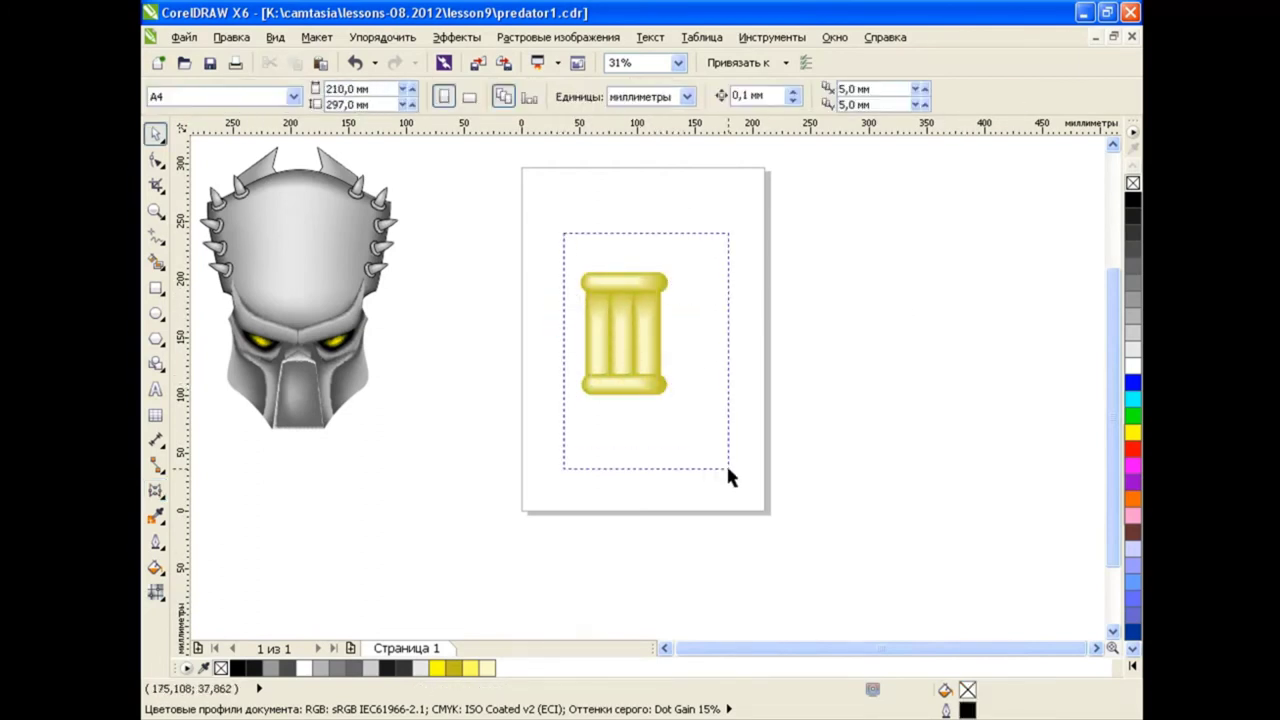
pyautogui.click(155, 490)
pyautogui.moveTo(581, 333); pyautogui.dragTo(569, 365)
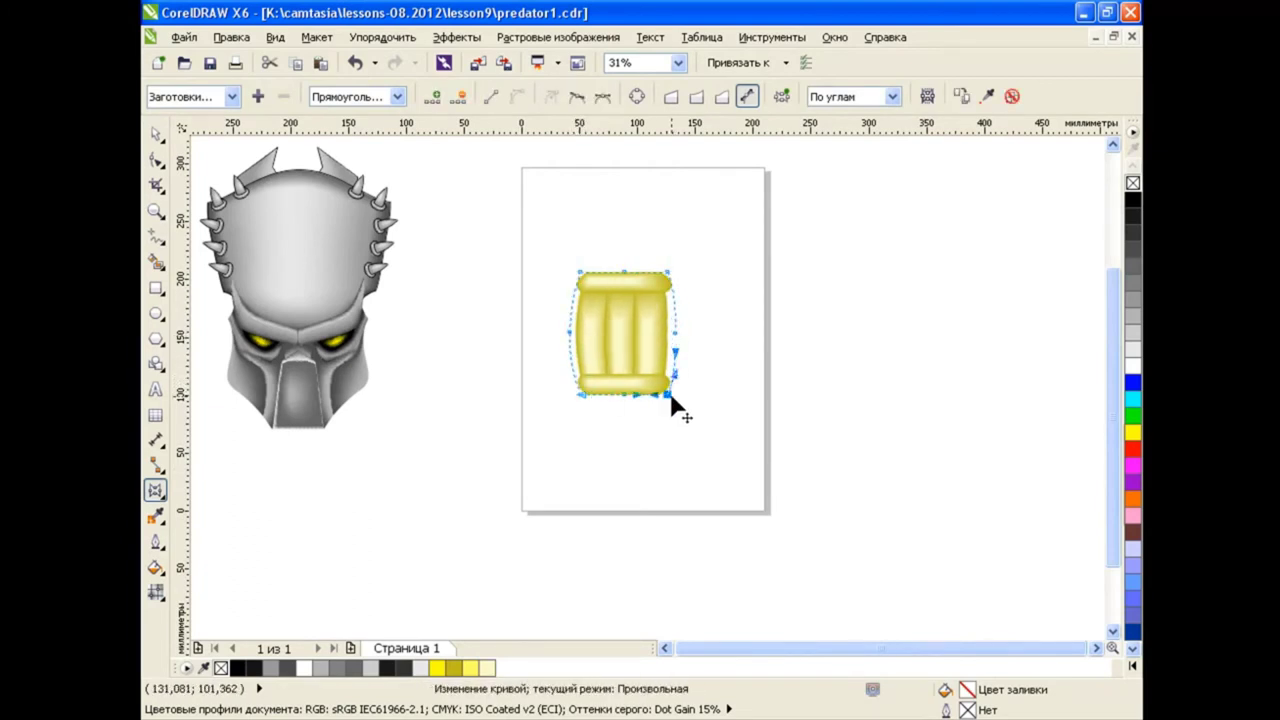
pyautogui.moveTo(674, 372); pyautogui.dragTo(680, 392)
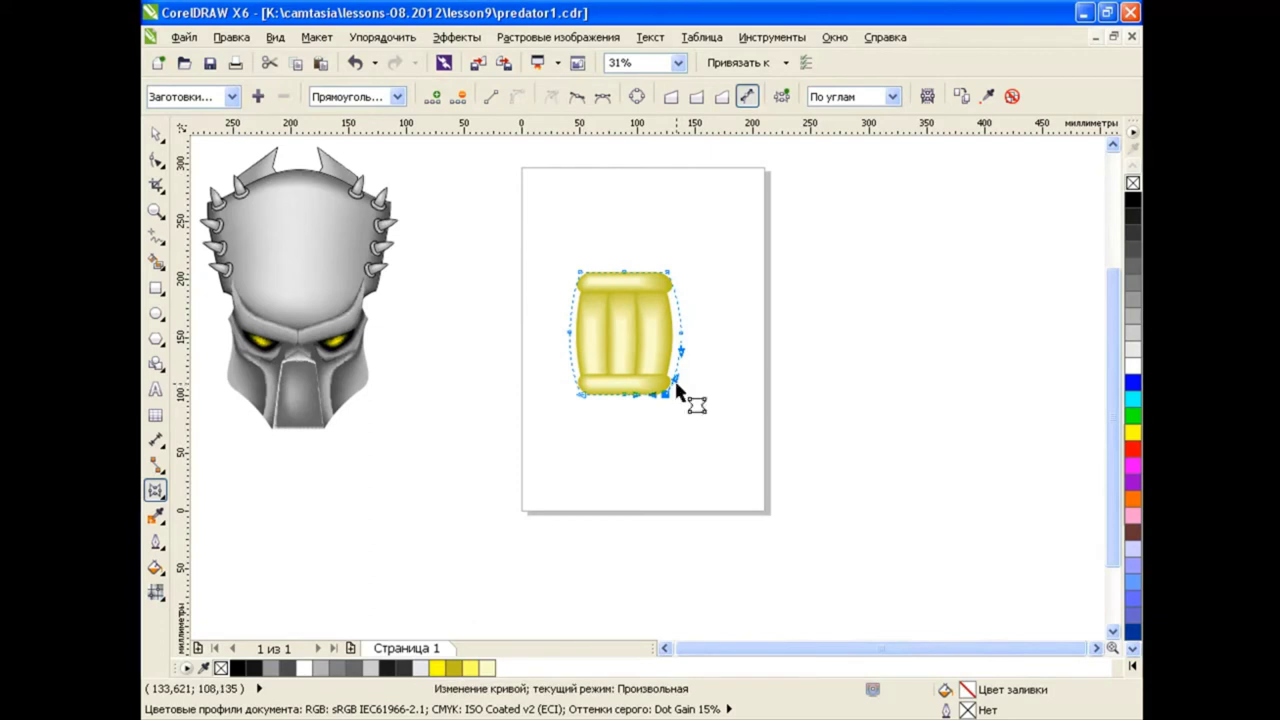
pyautogui.click(680, 337)
# Move the gold barrel off the page to the right and draw a tall thin rectangle
pyautogui.press('space')
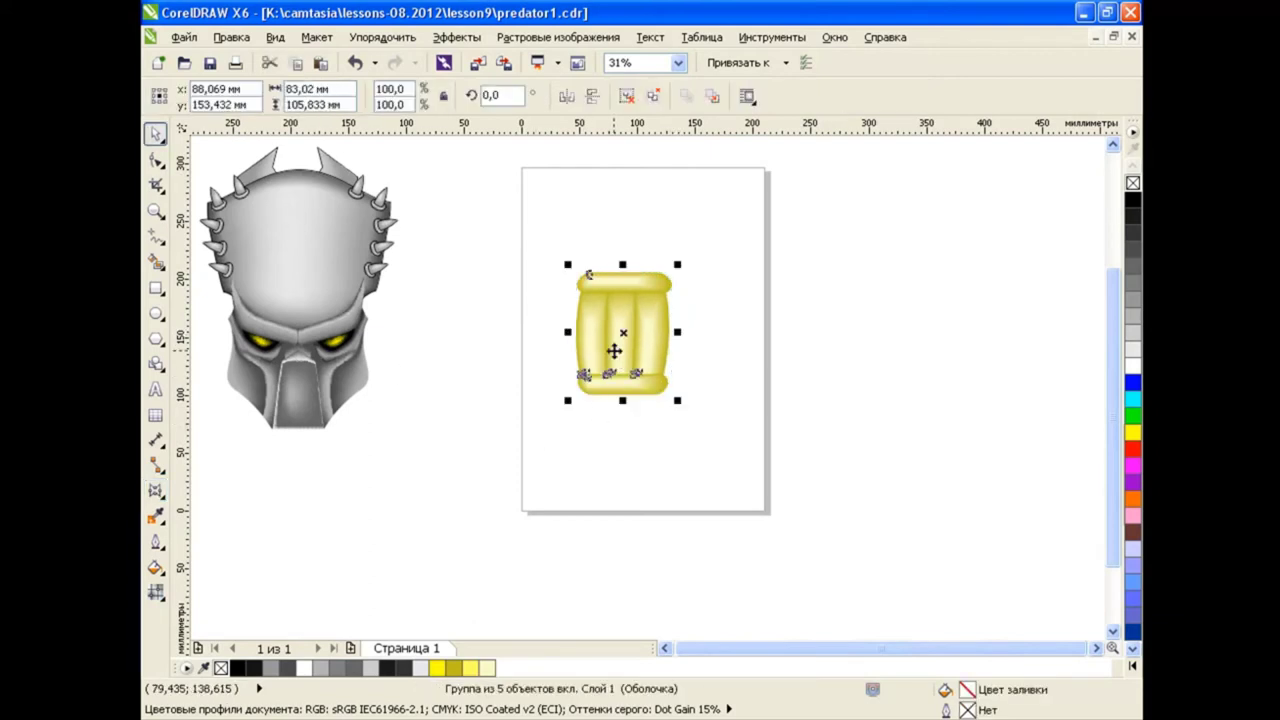
pyautogui.moveTo(600, 345); pyautogui.dragTo(1007, 244)
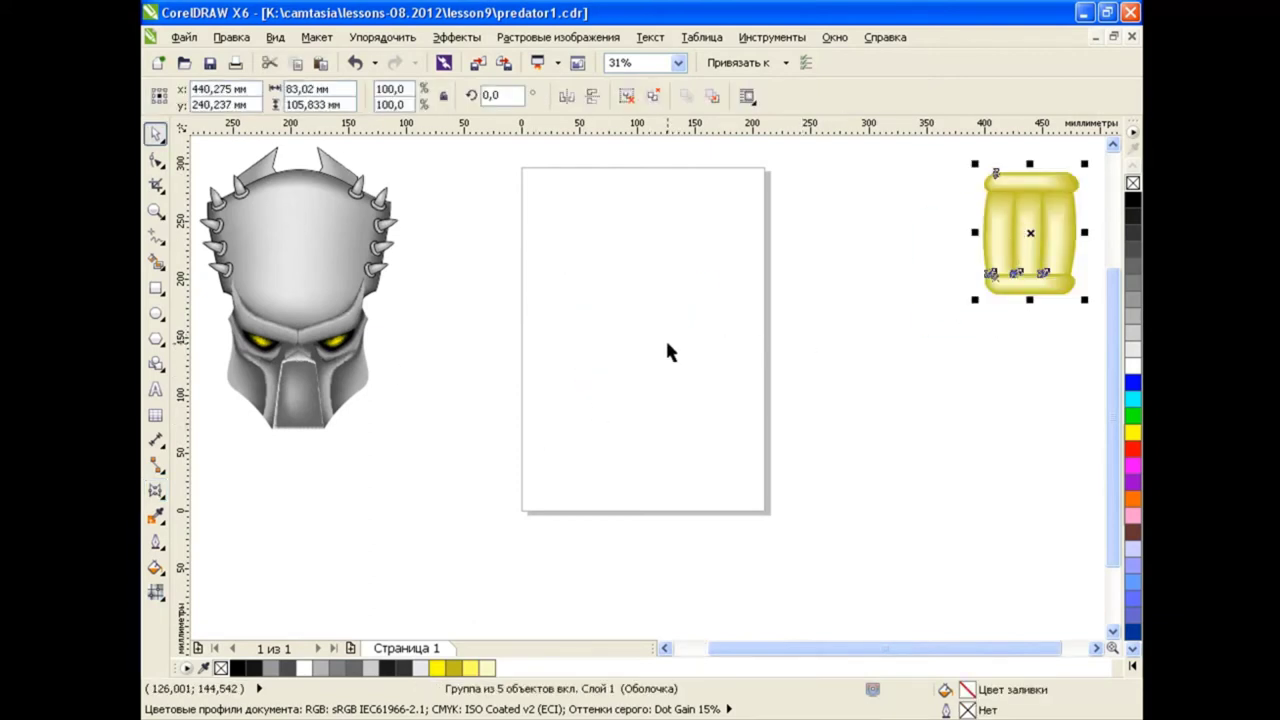
pyautogui.click(155, 288)
pyautogui.moveTo(593, 148)
pyautogui.mouseDown()
pyautogui.moveTo(621, 622)
pyautogui.moveTo(607, 618)
pyautogui.moveTo(586, 450)
pyautogui.moveTo(596, 310)
pyautogui.mouseUp()
# Convert the rectangle to curves, taper its bottom to a point, and make a narrower inner copy
pyautogui.click(1112, 95)
pyautogui.press('F10')
pyautogui.press('space')
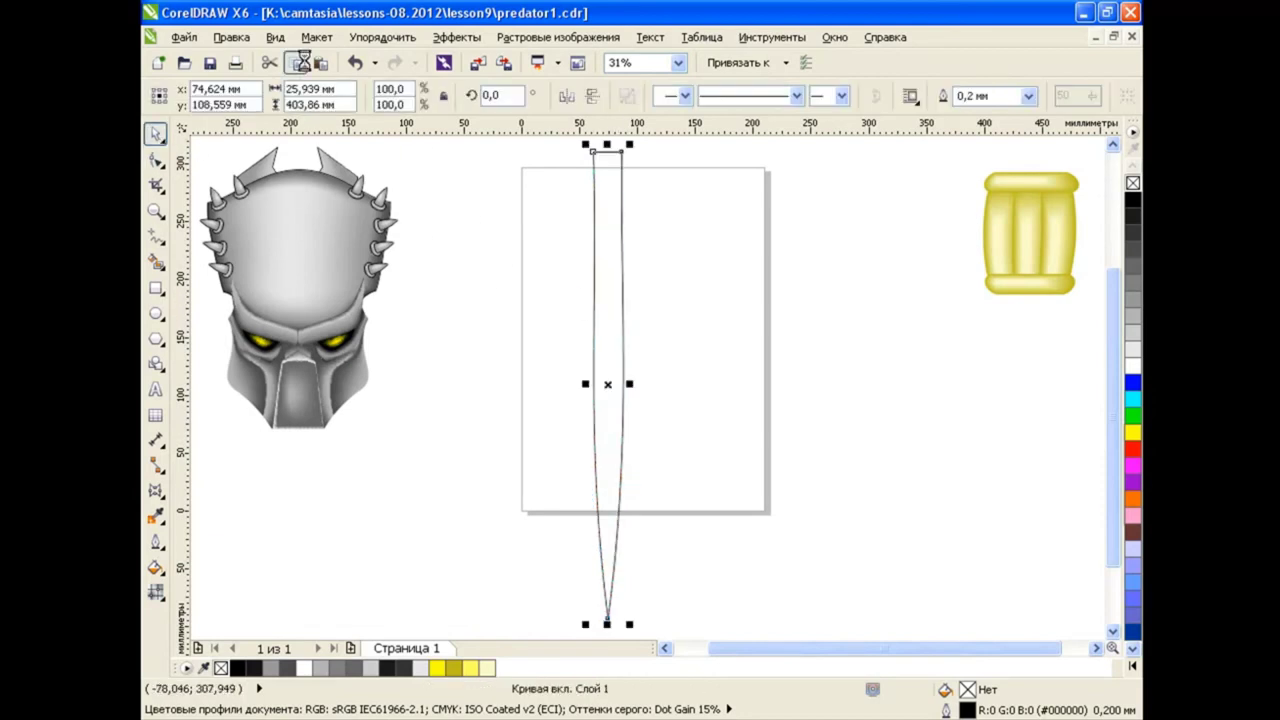
pyautogui.moveTo(631, 385); pyautogui.dragTo(622, 386)
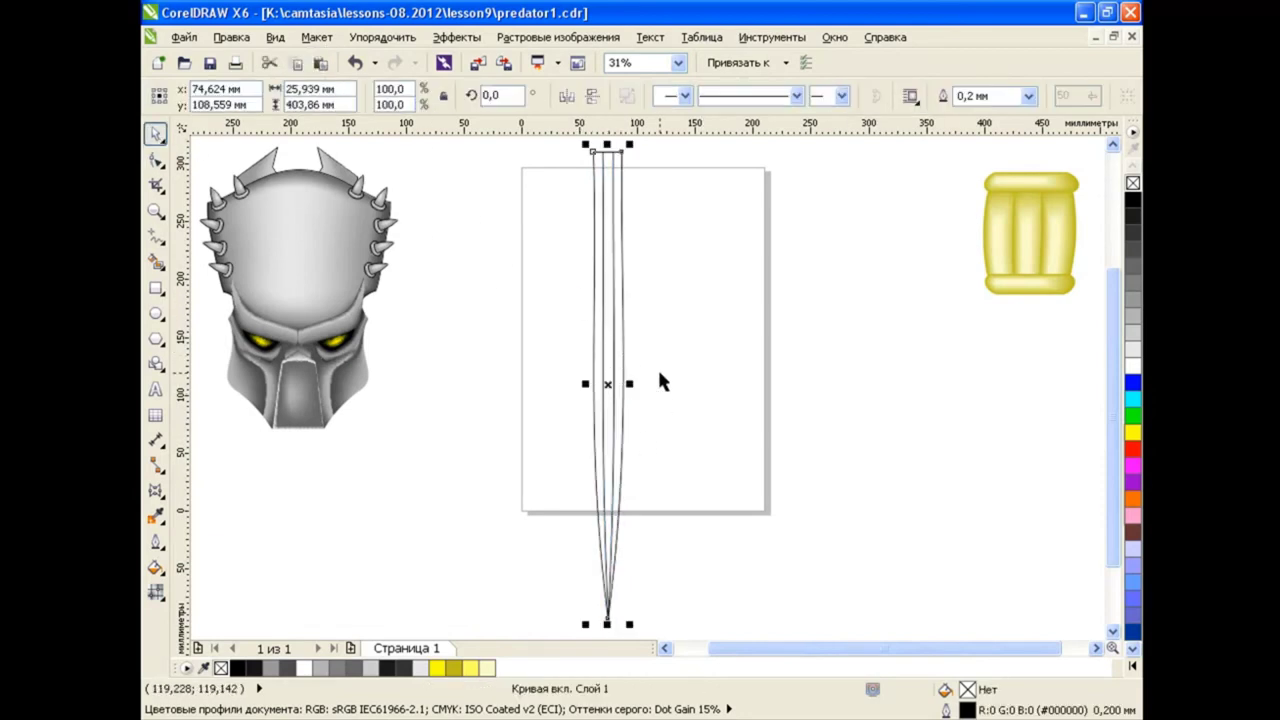
# Fill the outer spike black and the inner copy grey, blend them, and remove the outline
pyautogui.click(1134, 201)
pyautogui.click(740, 337)
pyautogui.click(608, 385)
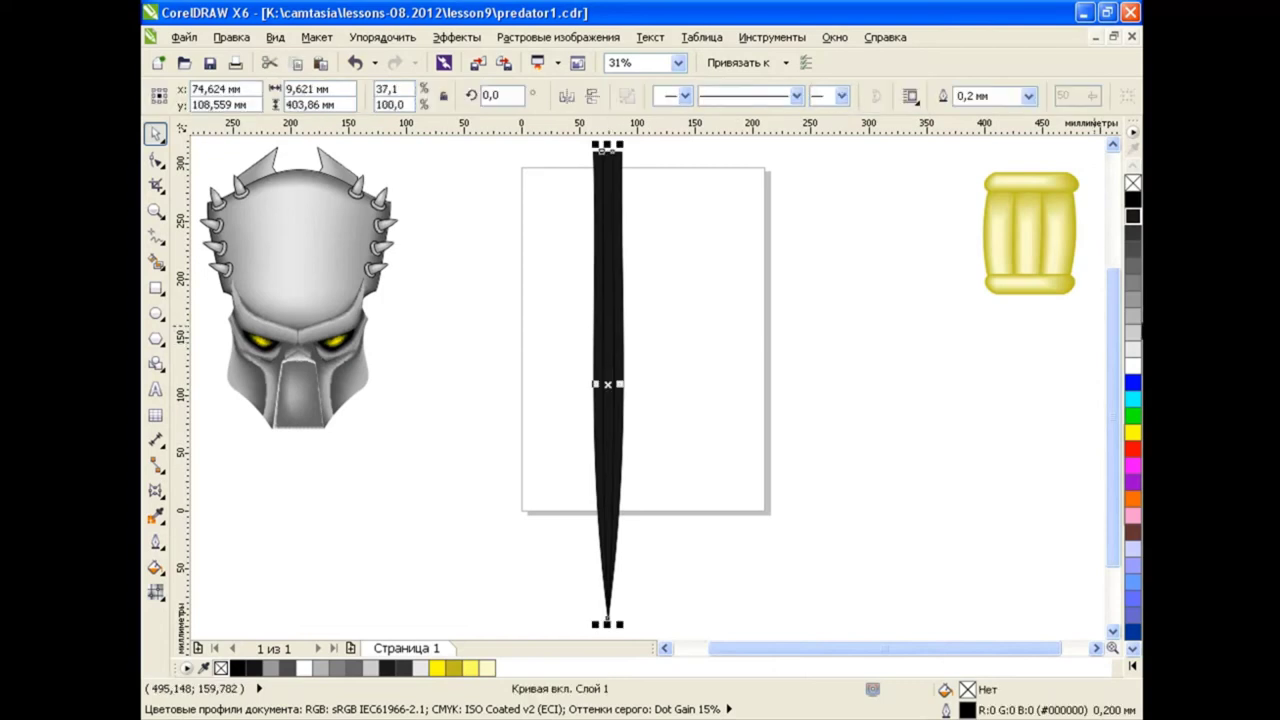
pyautogui.click(1133, 282)
pyautogui.click(193, 475)
pyautogui.click(155, 490)
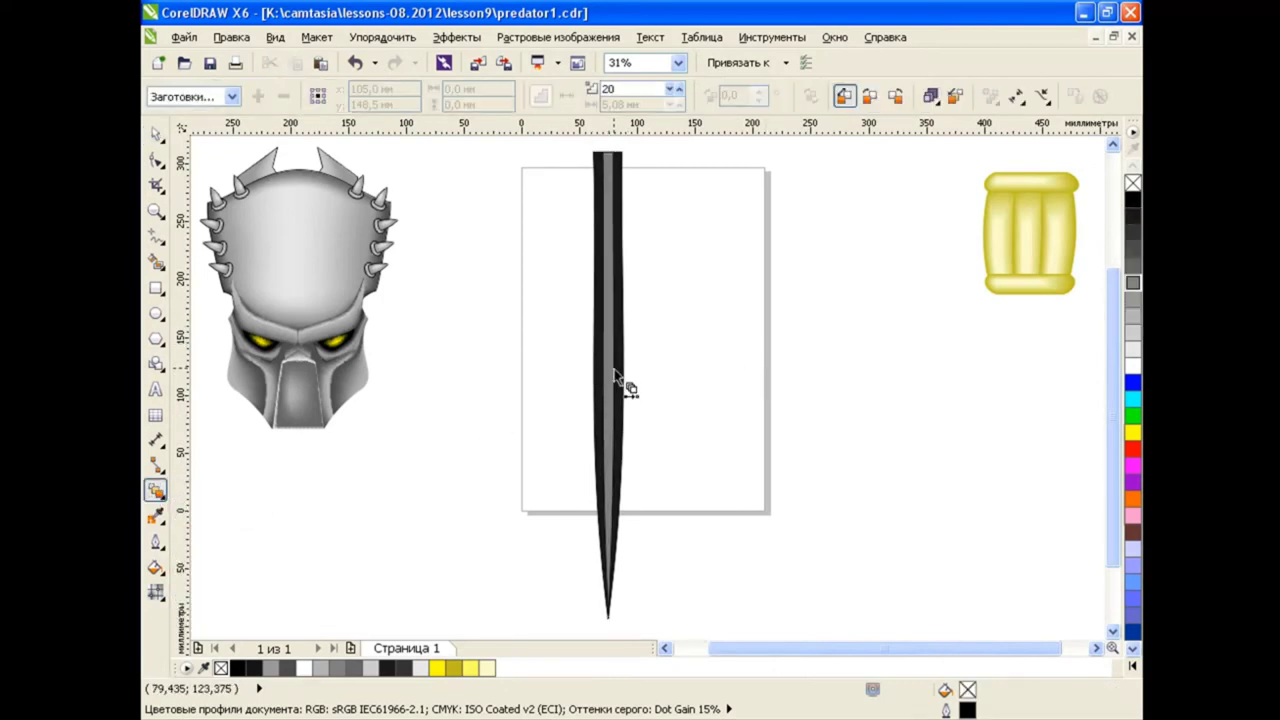
pyautogui.moveTo(620, 386); pyautogui.dragTo(600, 385)
pyautogui.rightClick(1134, 184)
pyautogui.press('space')
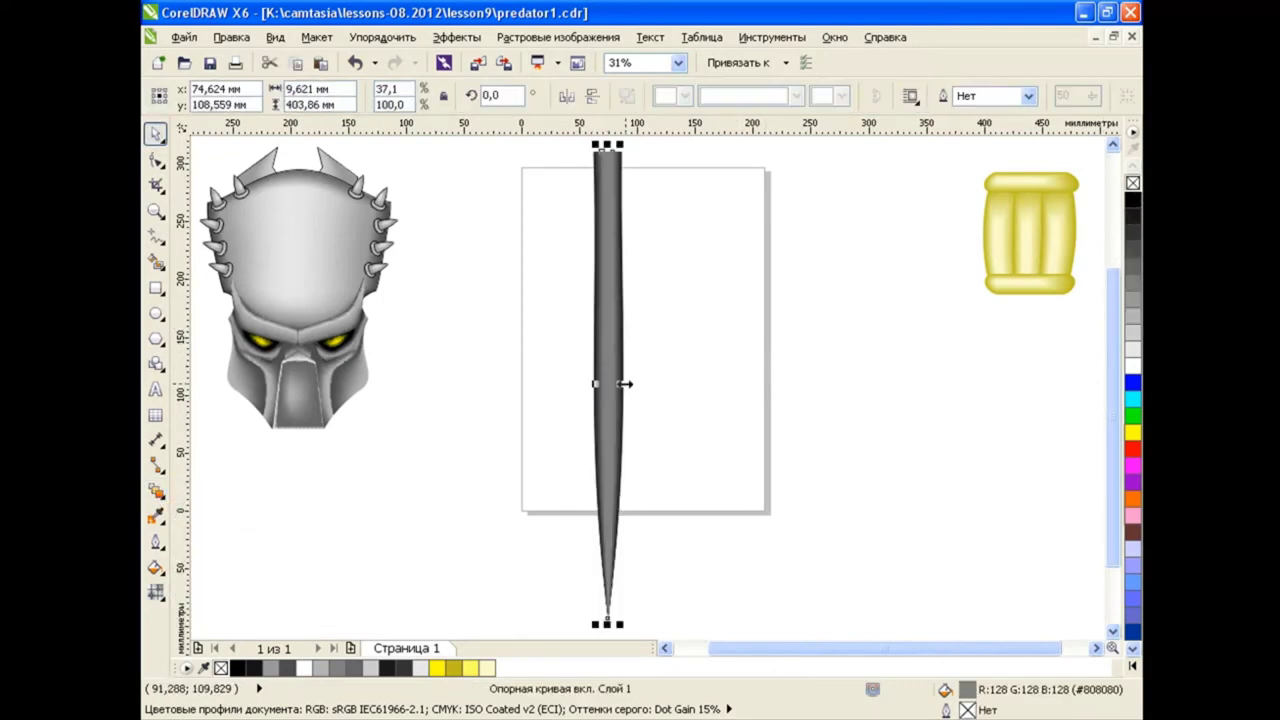
# Narrow the blended spike, then break the blend apart with Arrange > Break Apart
pyautogui.click(611, 365)
pyautogui.moveTo(629, 384); pyautogui.dragTo(618, 383)
pyautogui.click(685, 375)
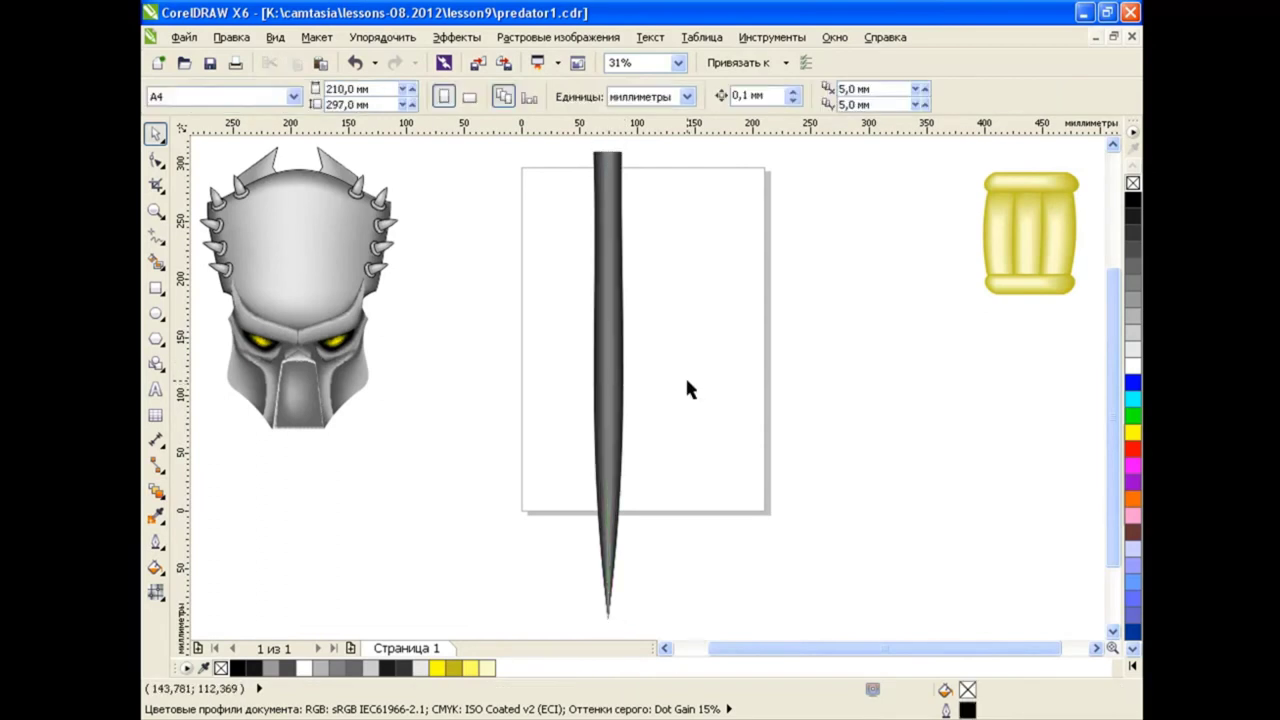
pyautogui.moveTo(580, 148); pyautogui.dragTo(666, 622)
pyautogui.click(382, 37)
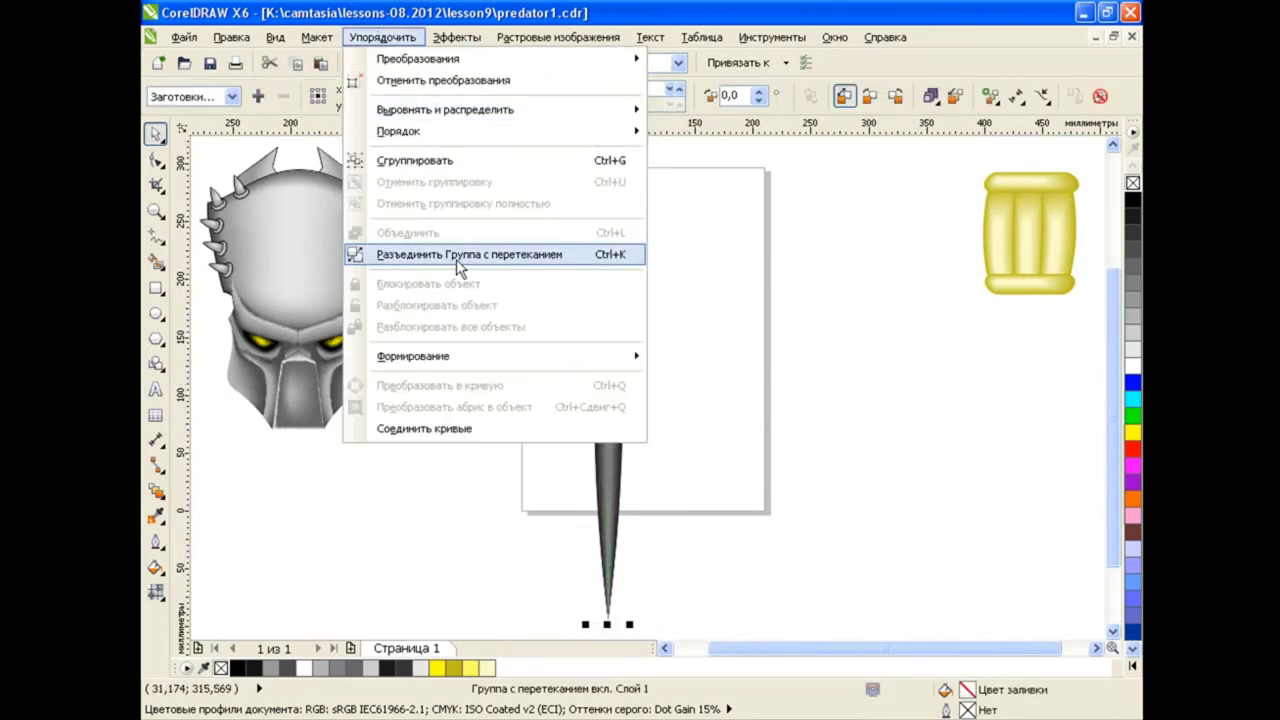
pyautogui.click(456, 259)
# Shrink a gold band onto the dreadlock's top and copy it further down the shaft
pyautogui.click(1006, 246)
pyautogui.moveTo(1006, 246); pyautogui.dragTo(672, 267)
pyautogui.moveTo(751, 321)
pyautogui.mouseDown()
pyautogui.moveTo(607, 160)
pyautogui.moveTo(612, 287)
pyautogui.mouseUp()
pyautogui.click(296, 62)
pyautogui.click(734, 289)
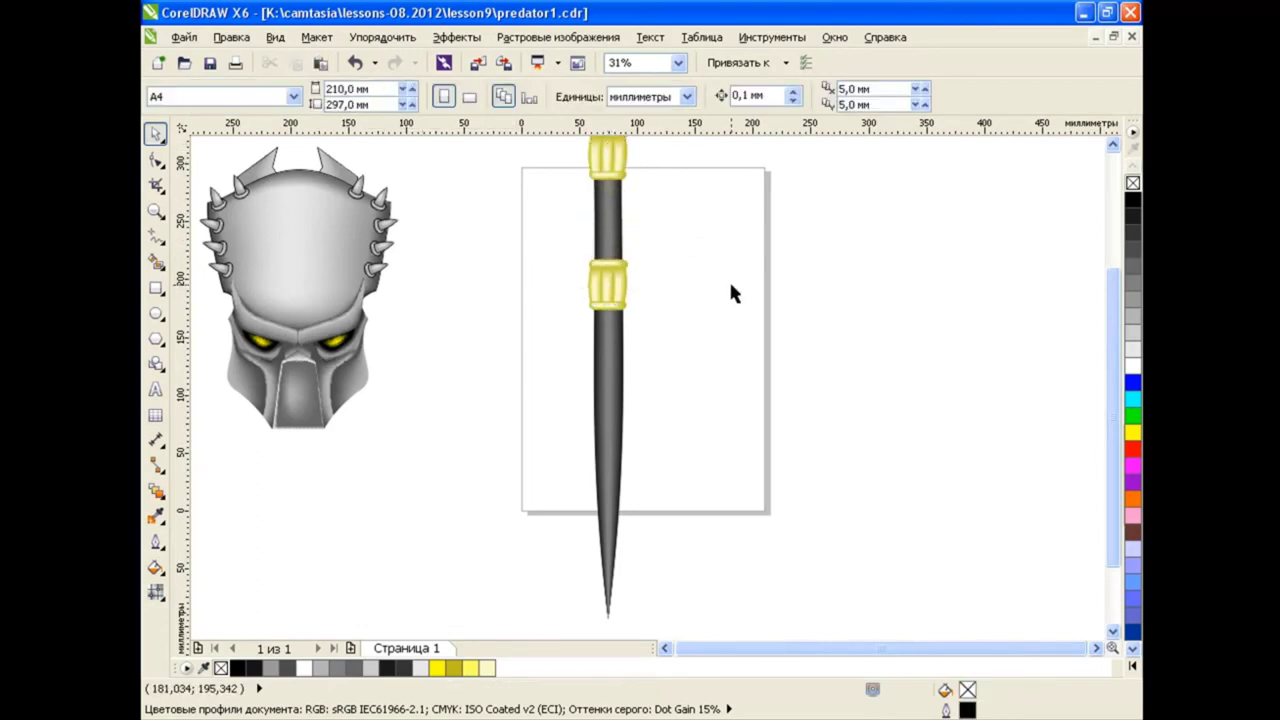
pyautogui.click(608, 157)
# Move the mask onto the page, shrink the dreadlock to about 56% beside it, and save
pyautogui.scroll(-2, 609, 423)
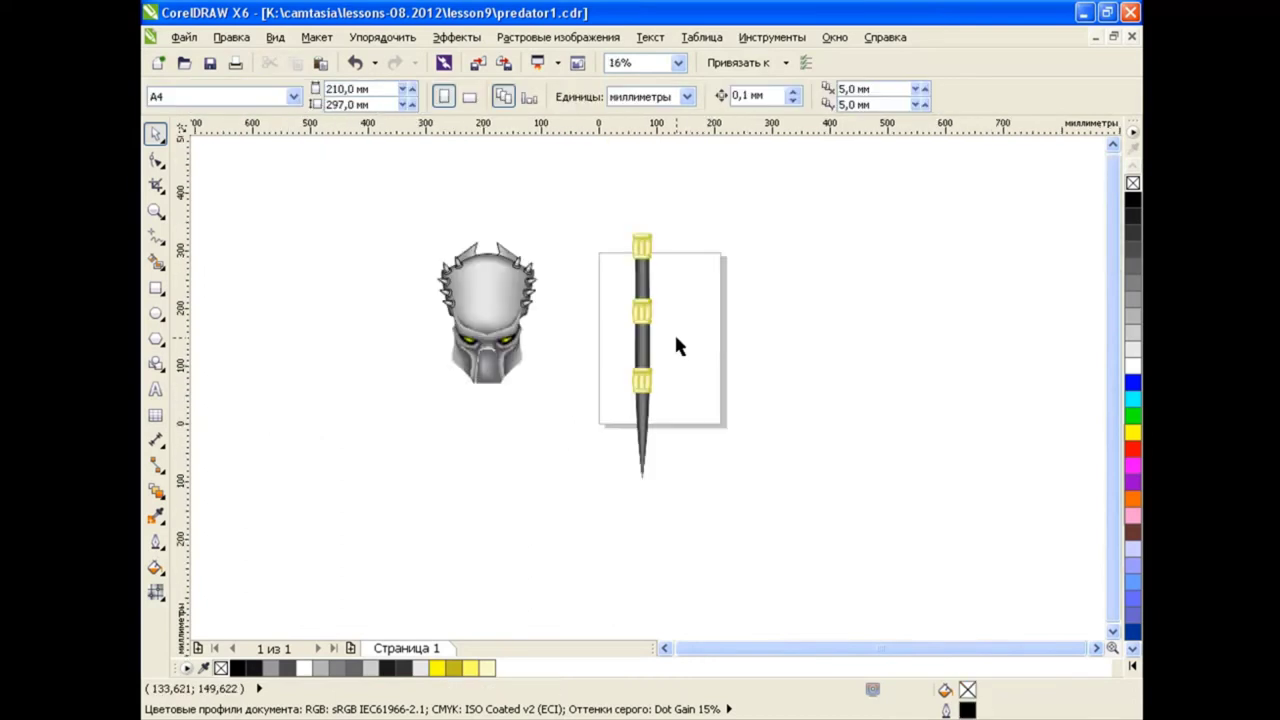
pyautogui.moveTo(490, 300); pyautogui.dragTo(660, 330)
pyautogui.moveTo(759, 296); pyautogui.dragTo(759, 296)
pyautogui.scroll(2, 732, 235)
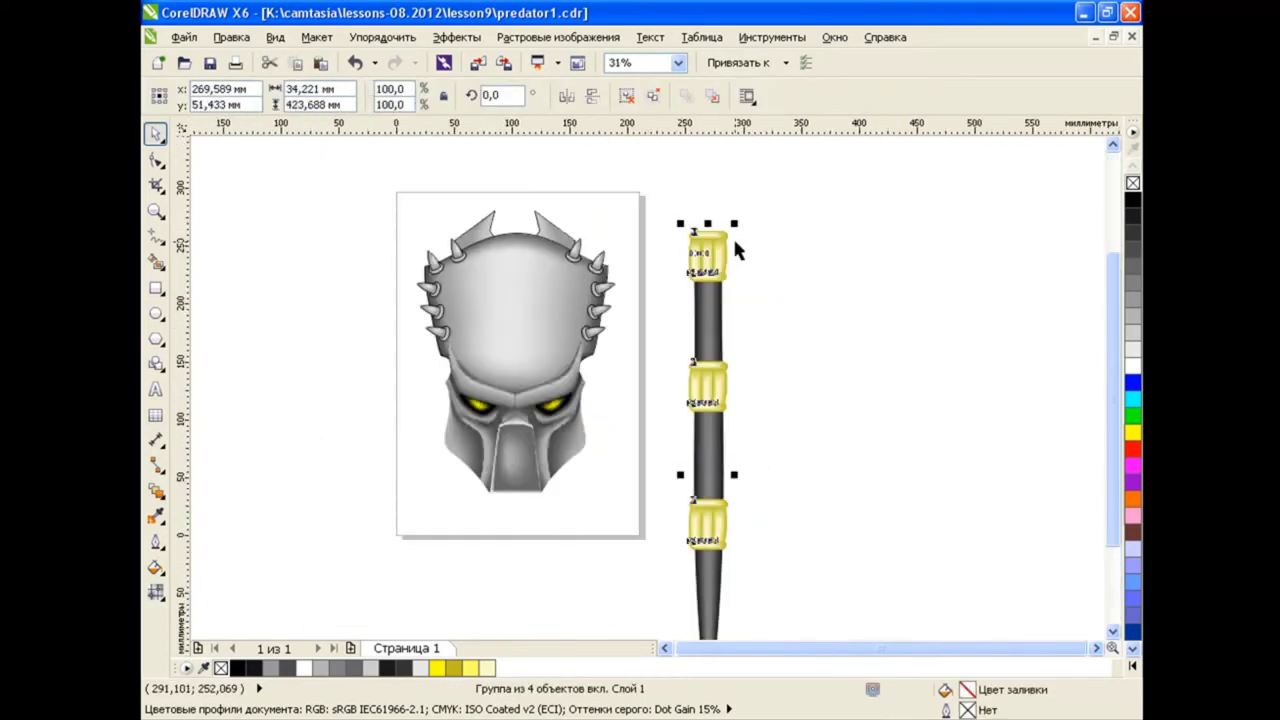
pyautogui.moveTo(732, 235); pyautogui.dragTo(715, 292)
pyautogui.press('Escape')
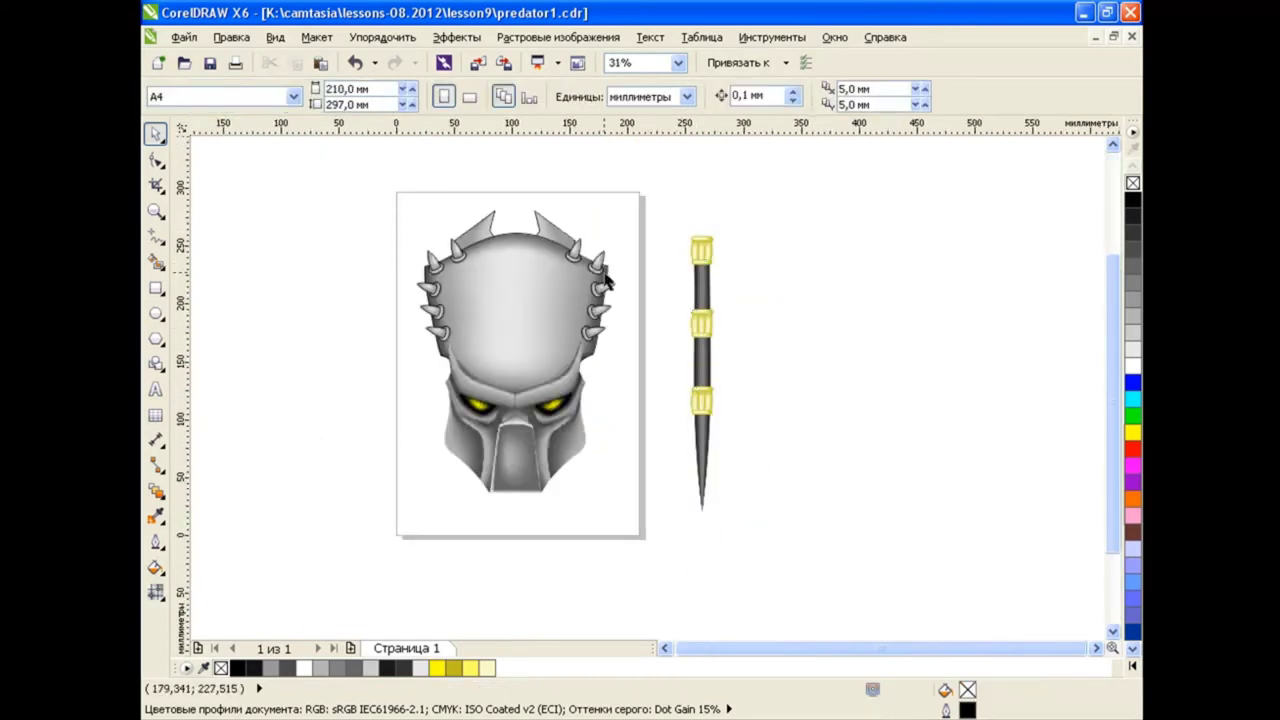
pyautogui.scroll(1, 607, 398)
pyautogui.scroll(-1, 727, 305)
pyautogui.hotkey('ctrl', 's')
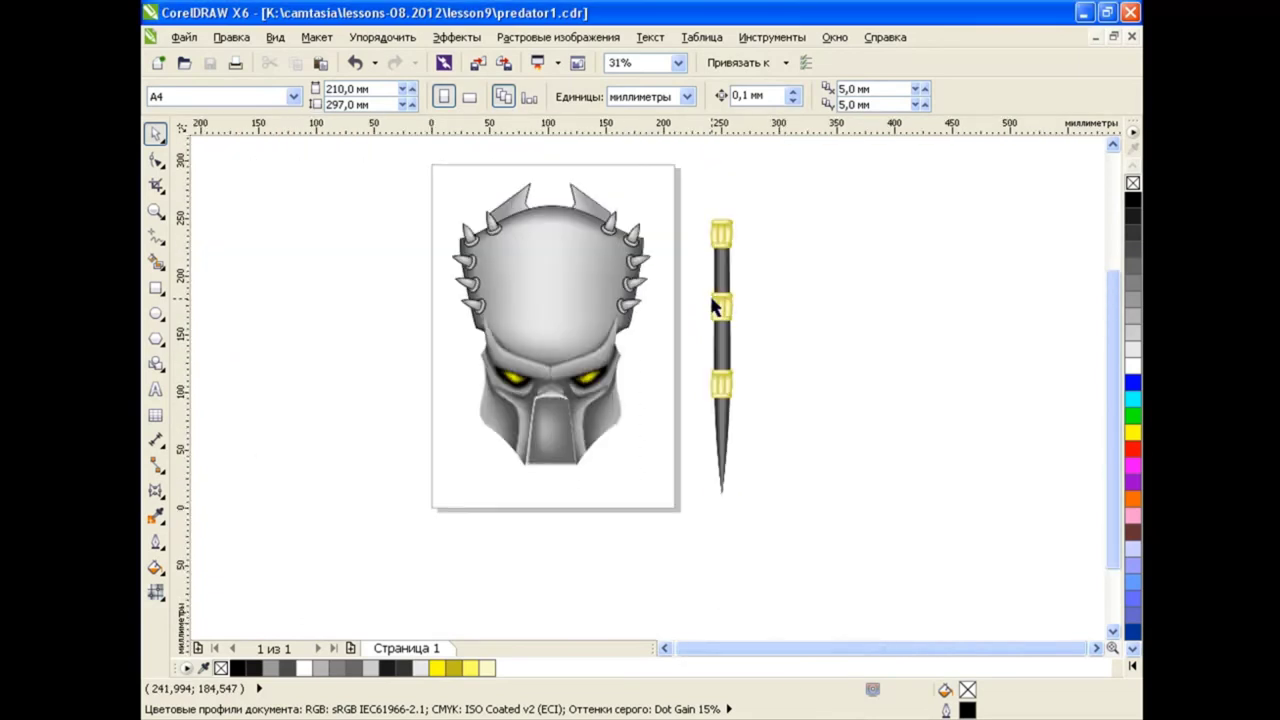
# Select the three gold bands on the dreadlock
pyautogui.click(722, 246)
pyautogui.click(780, 257)
pyautogui.click(721, 238)
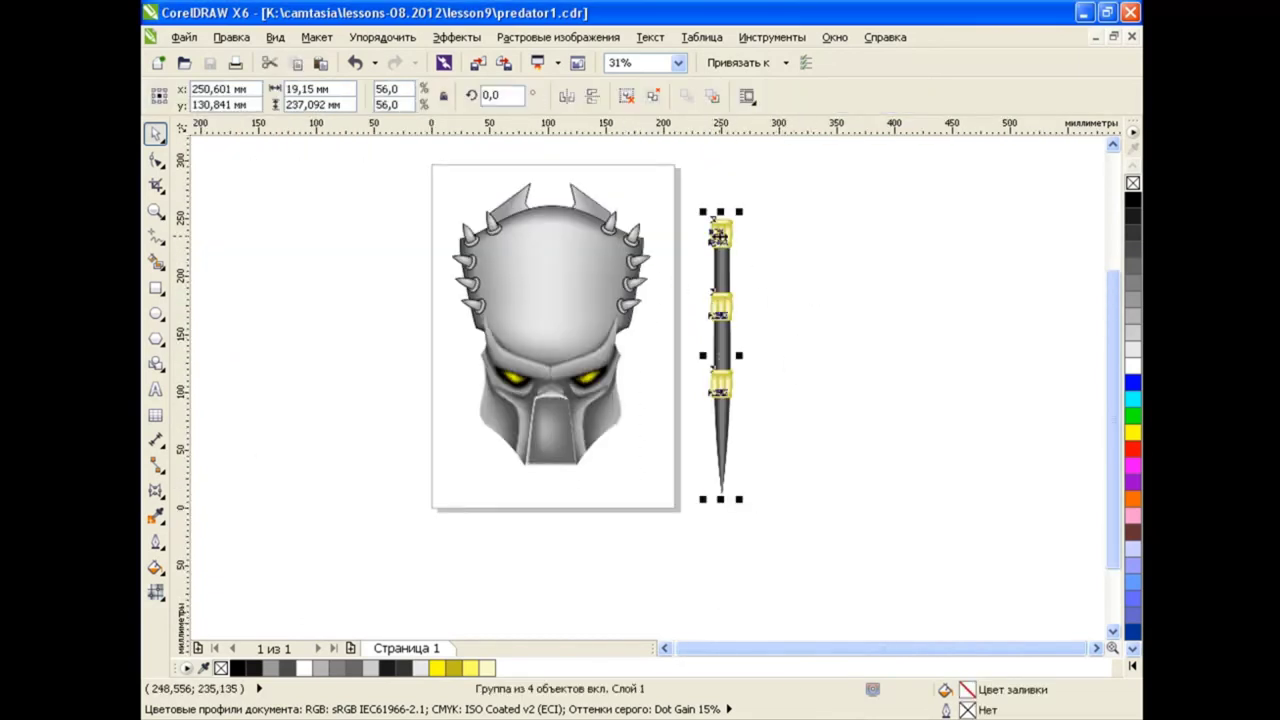
pyautogui.keyDown('ctrl'); pyautogui.click(721, 234); pyautogui.keyUp('ctrl')
pyautogui.keyDown('ctrl'); pyautogui.keyDown('shift'); pyautogui.click(721, 305); pyautogui.keyUp('shift'); pyautogui.keyUp('ctrl')
# Move the bands aside, then place and tilt the top band along the mask's right edge
pyautogui.moveTo(785, 309); pyautogui.dragTo(820, 309)
pyautogui.click(902, 304)
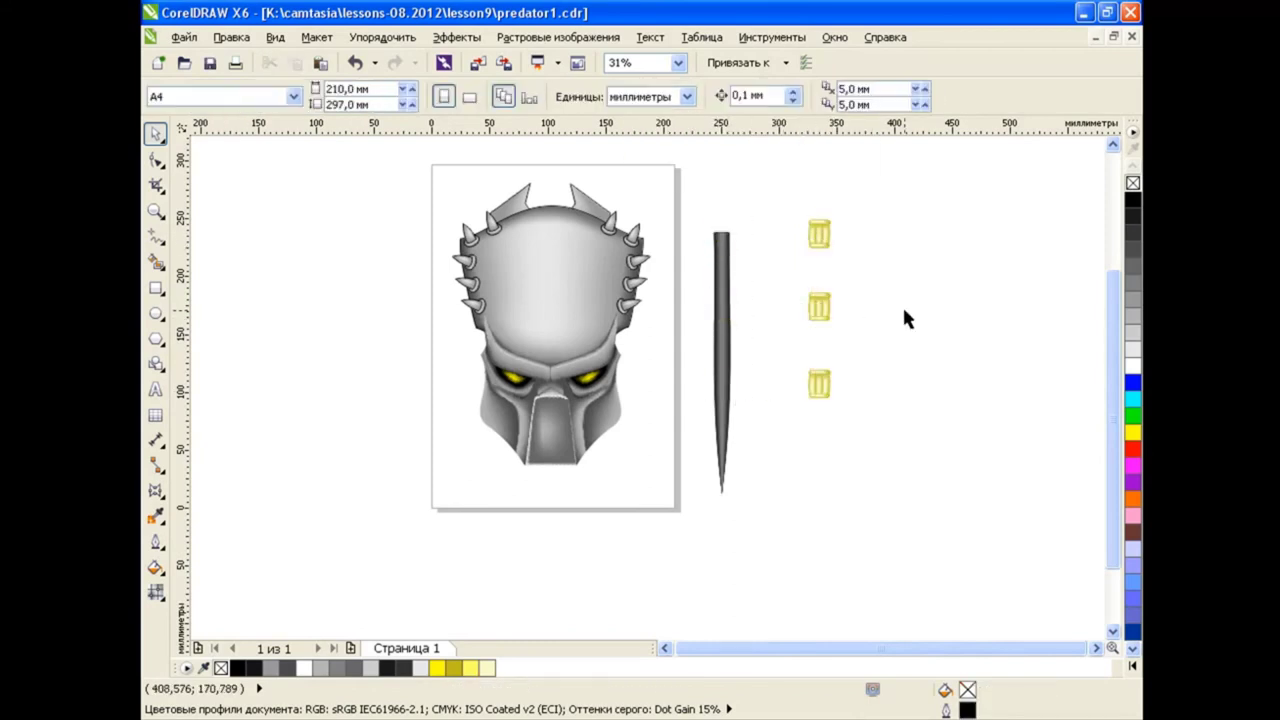
pyautogui.scroll(1, 695, 269)
pyautogui.click(940, 190)
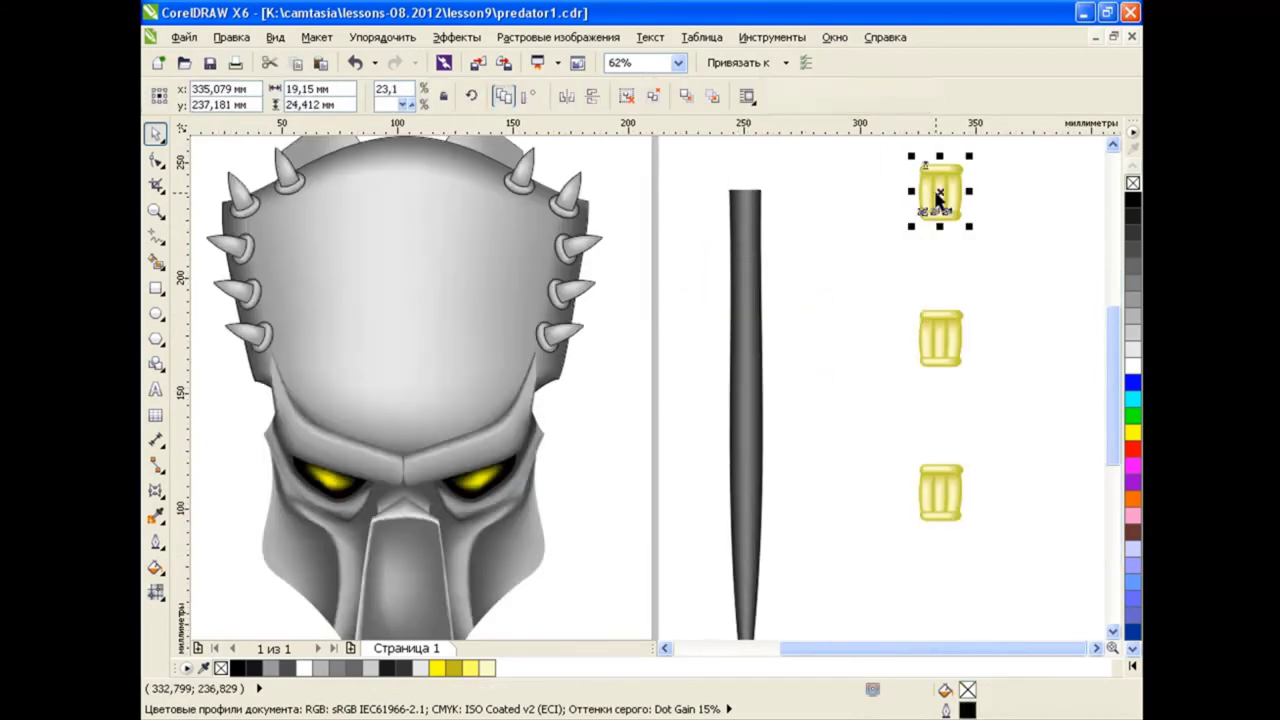
pyautogui.moveTo(940, 190)
pyautogui.mouseDown()
pyautogui.moveTo(632, 258)
pyautogui.moveTo(613, 208)
pyautogui.mouseUp()
pyautogui.click(632, 258)
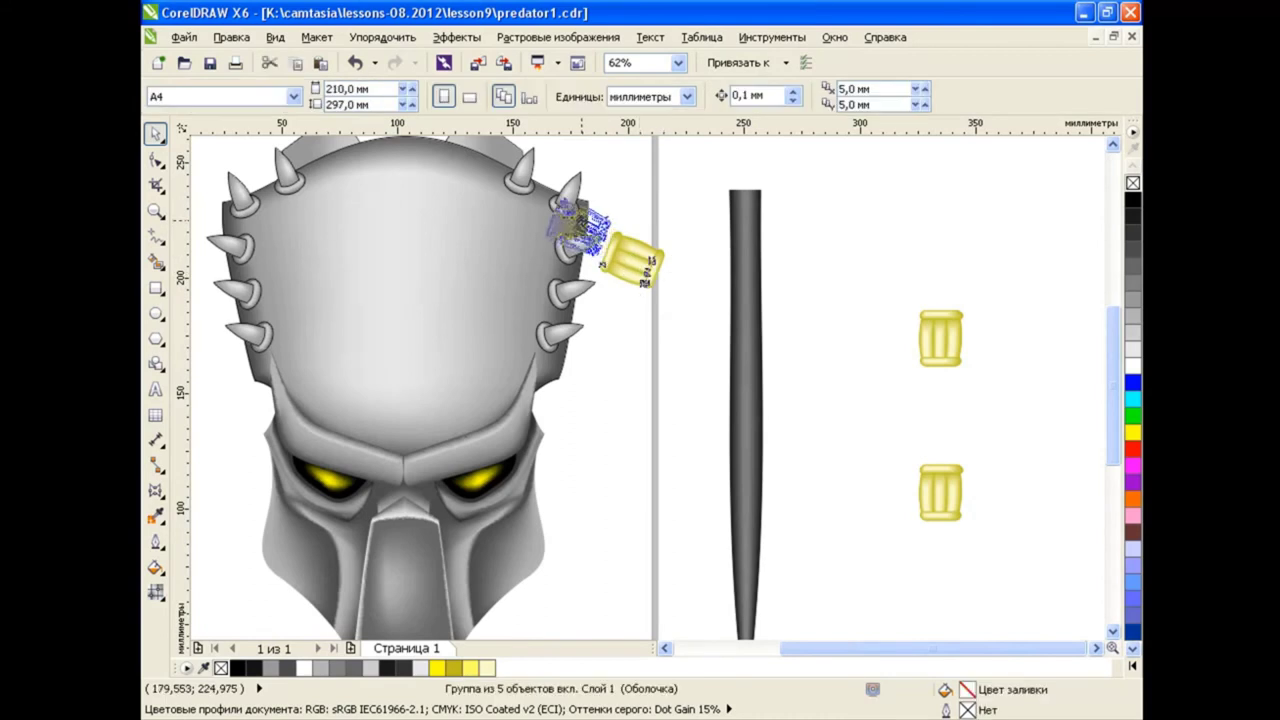
pyautogui.moveTo(629, 272); pyautogui.dragTo(586, 232)
# Copy the band down the head's edge into a chain of five and send them behind the head
pyautogui.moveTo(609, 180)
pyautogui.mouseDown()
pyautogui.moveTo(572, 268)
pyautogui.moveTo(583, 228)
pyautogui.mouseUp()
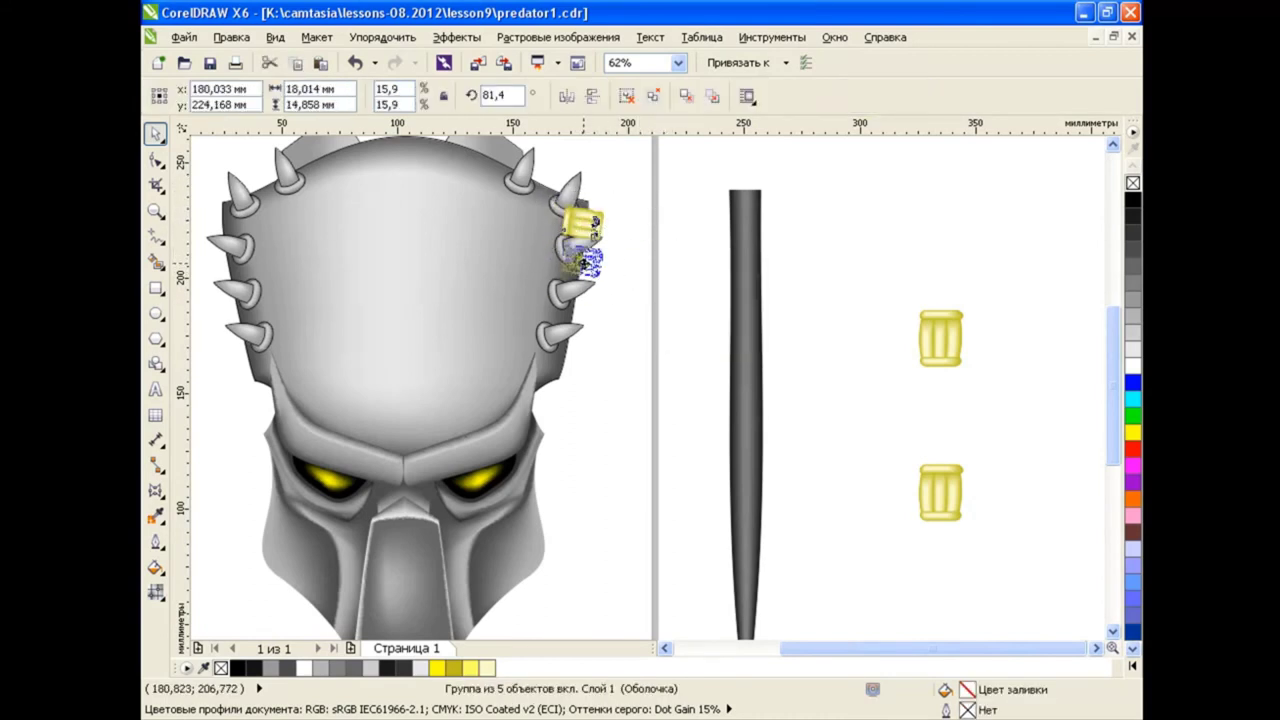
pyautogui.moveTo(572, 265); pyautogui.dragTo(584, 264)
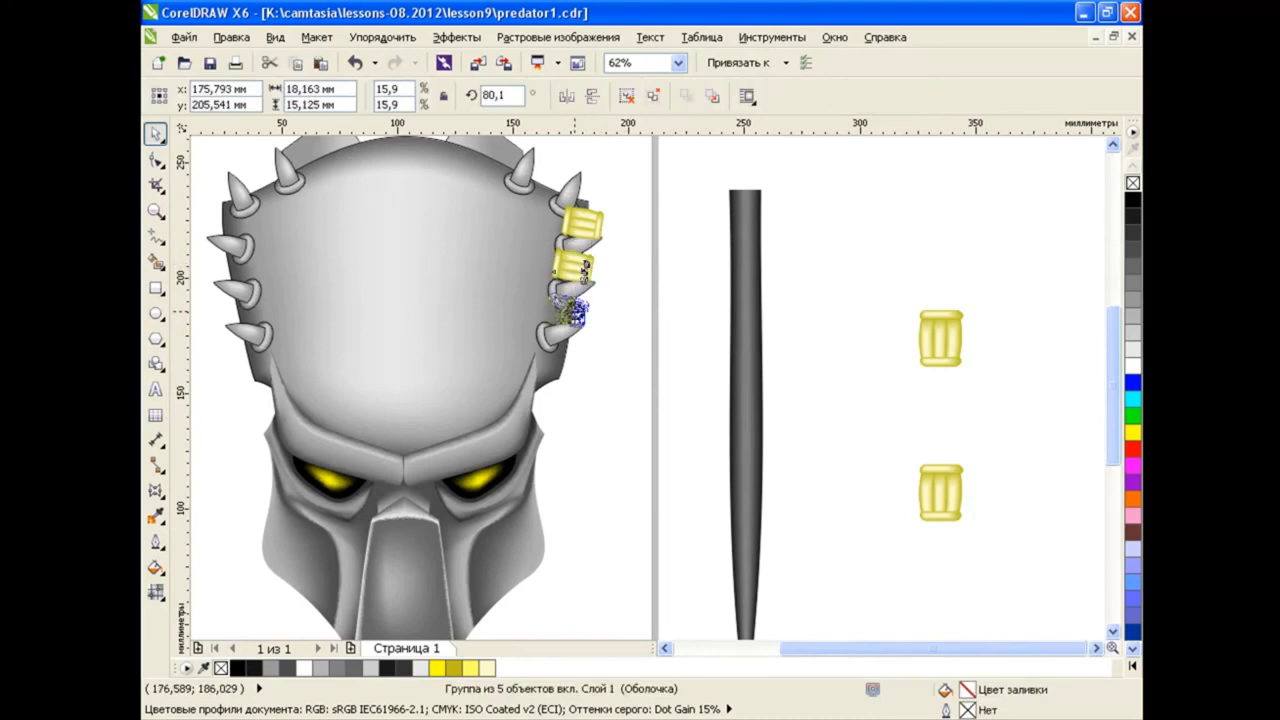
pyautogui.click(563, 314)
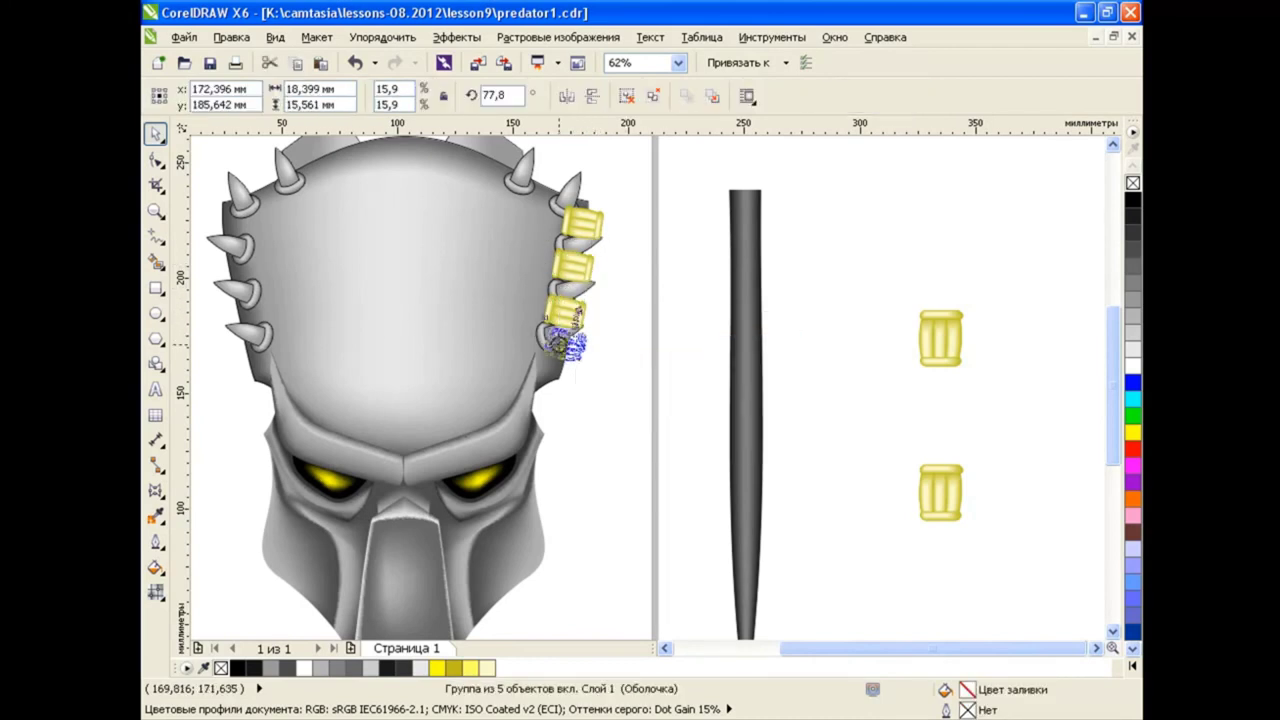
pyautogui.click(660, 378)
pyautogui.click(615, 388)
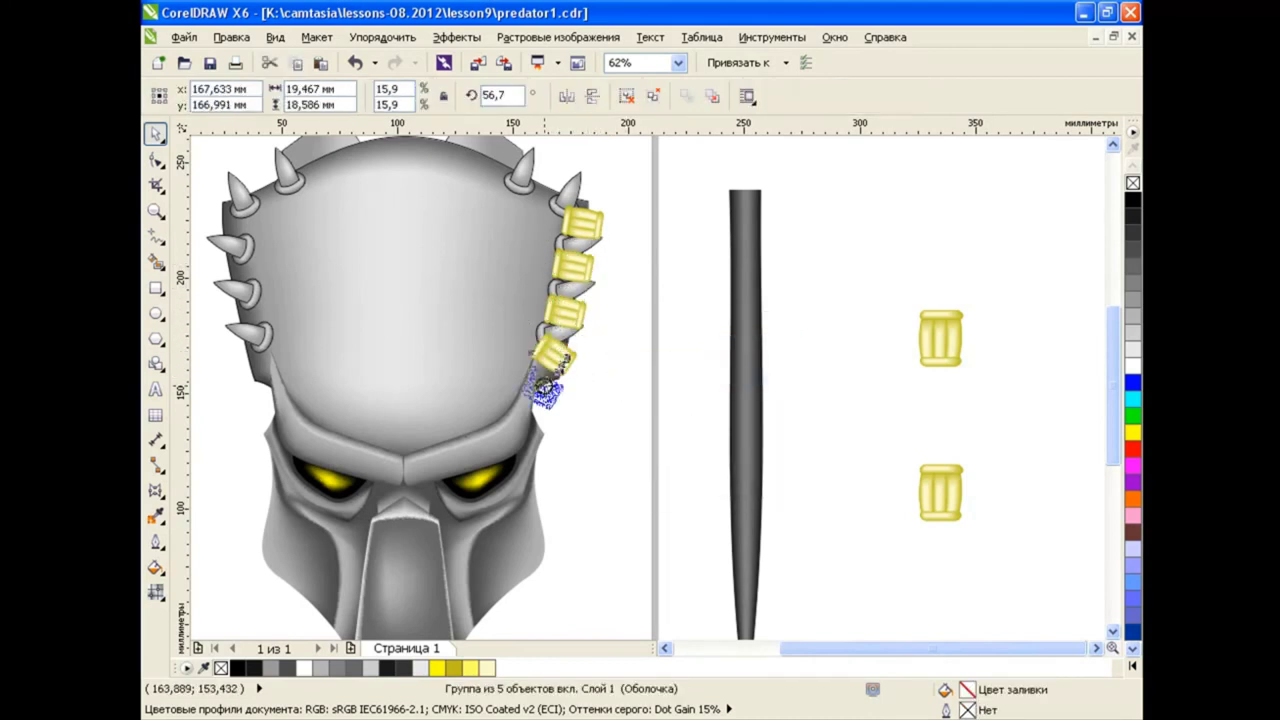
pyautogui.moveTo(560, 362); pyautogui.dragTo(520, 388)
pyautogui.click(560, 388)
pyautogui.click(619, 394)
pyautogui.click(575, 265)
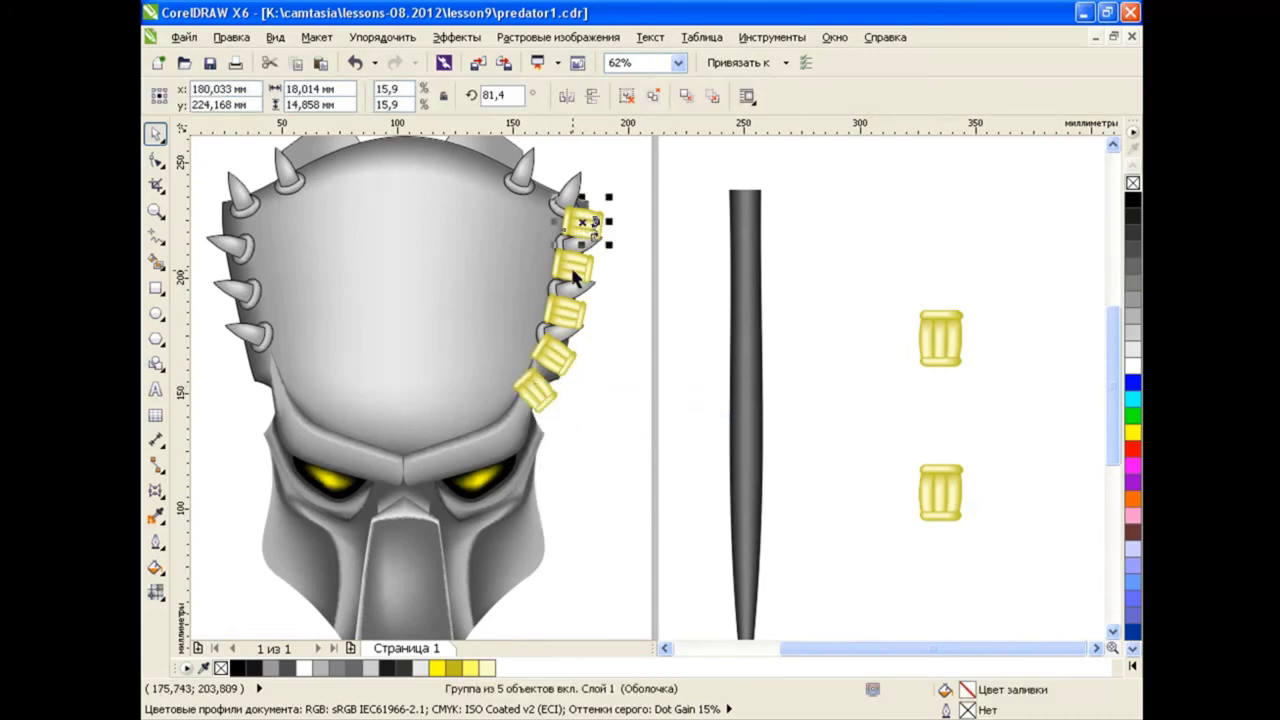
pyautogui.hotkey('shift', 'pagedown')
# Rotate the dark stick diagonally and scale it against the head's right edge
pyautogui.click(708, 298)
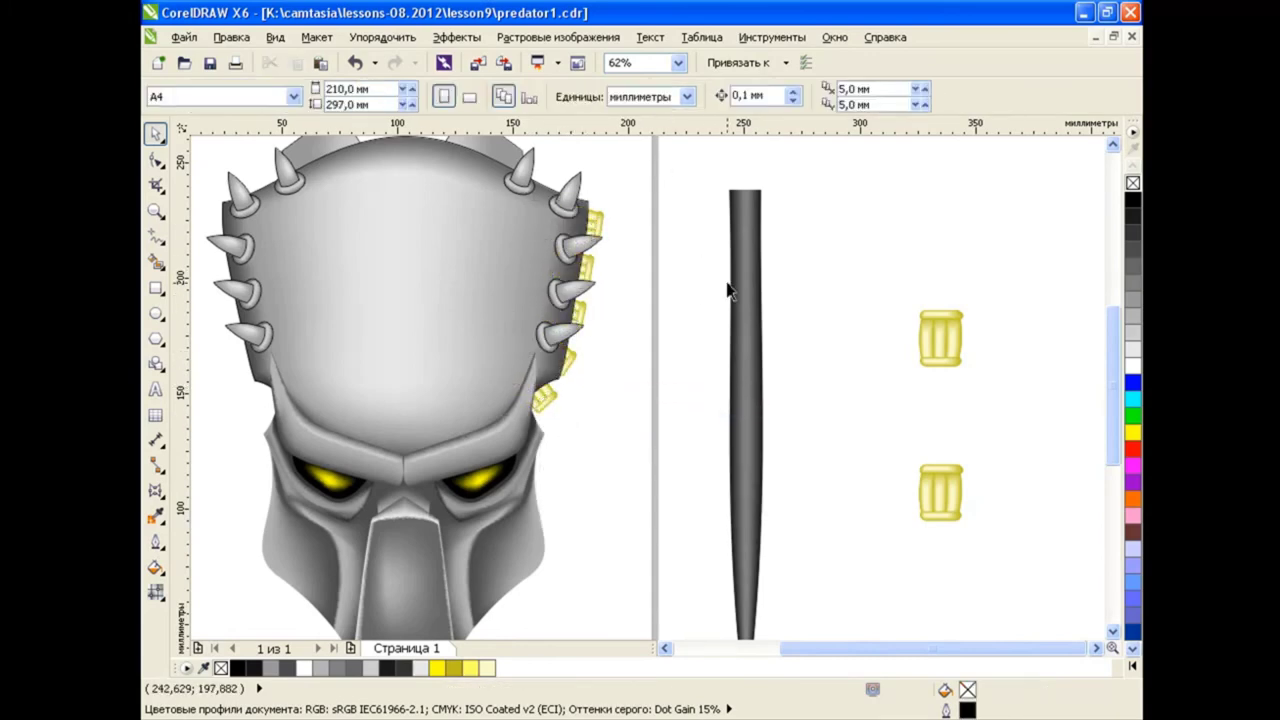
pyautogui.doubleClick(745, 300)
pyautogui.moveTo(766, 186)
pyautogui.mouseDown()
pyautogui.moveTo(620, 438)
pyautogui.moveTo(760, 268)
pyautogui.mouseUp()
pyautogui.scroll(2, 760, 268)
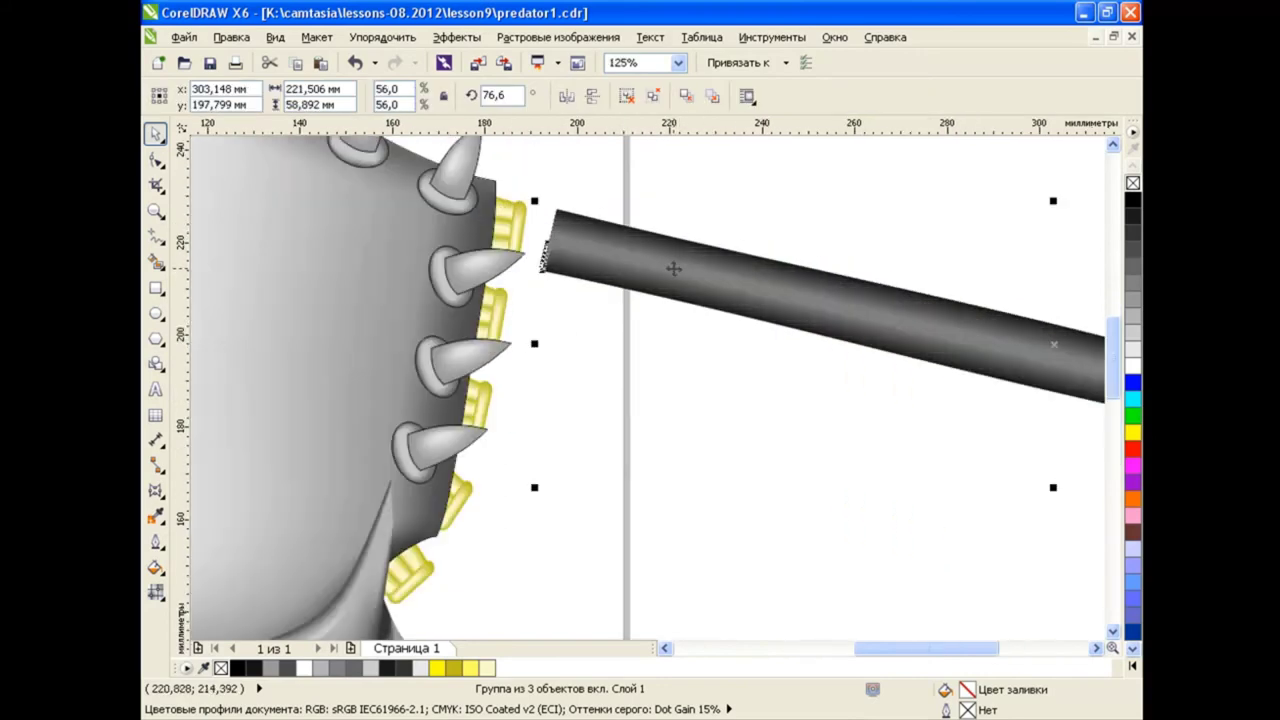
pyautogui.moveTo(514, 457); pyautogui.dragTo(528, 240)
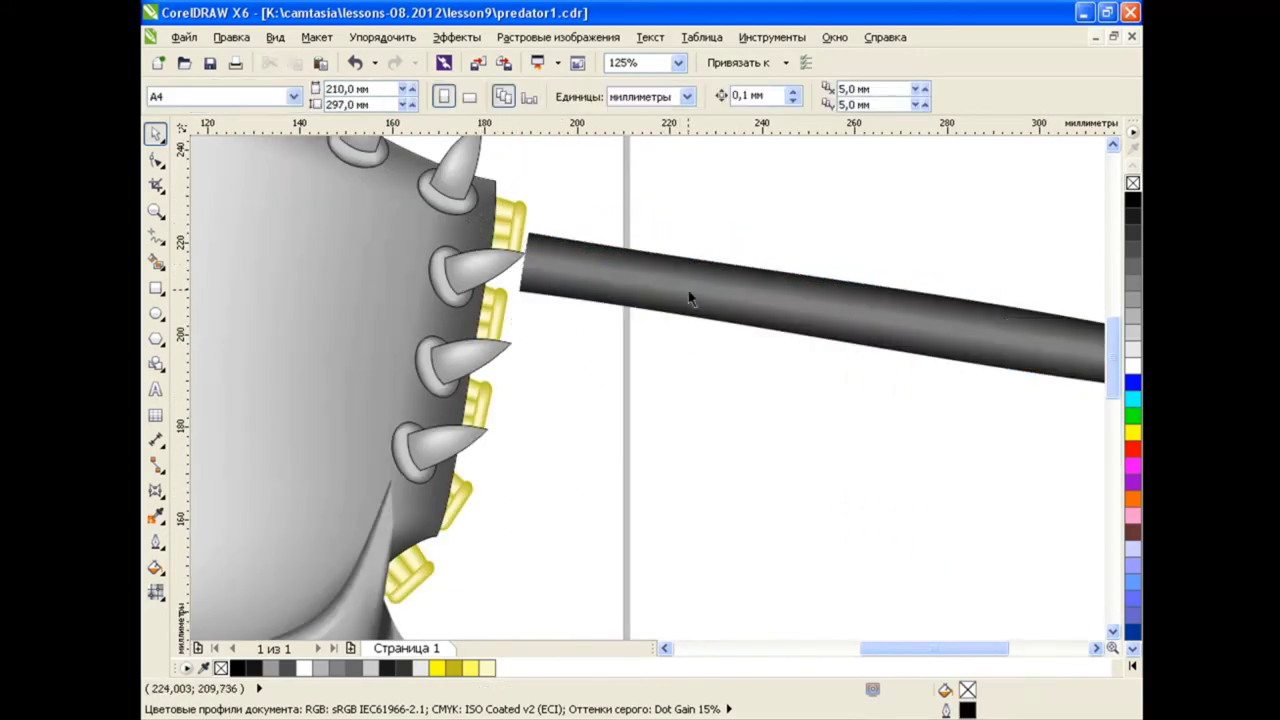
pyautogui.moveTo(508, 397); pyautogui.dragTo(594, 377)
pyautogui.moveTo(690, 240); pyautogui.dragTo(597, 240)
pyautogui.moveTo(501, 379); pyautogui.dragTo(523, 357)
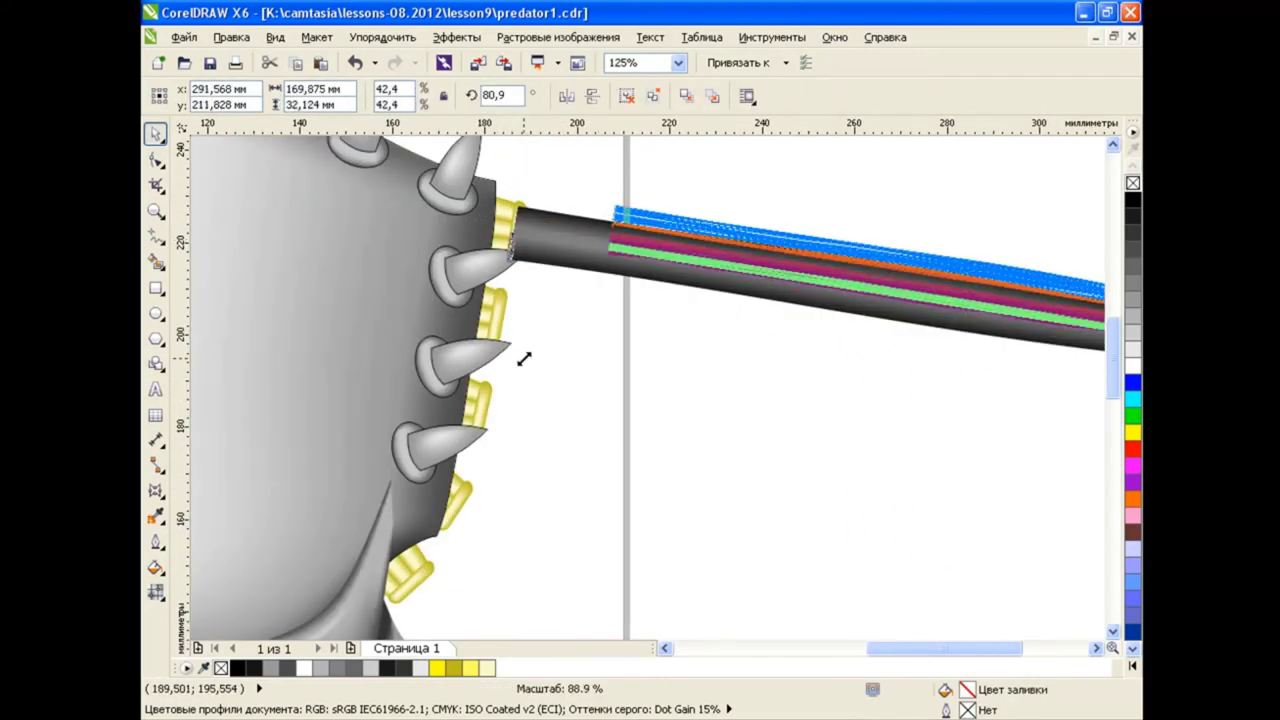
pyautogui.scroll(-4, 607, 397)
# Bend the stick into a curve by dragging its Envelope nodes
pyautogui.click(155, 490)
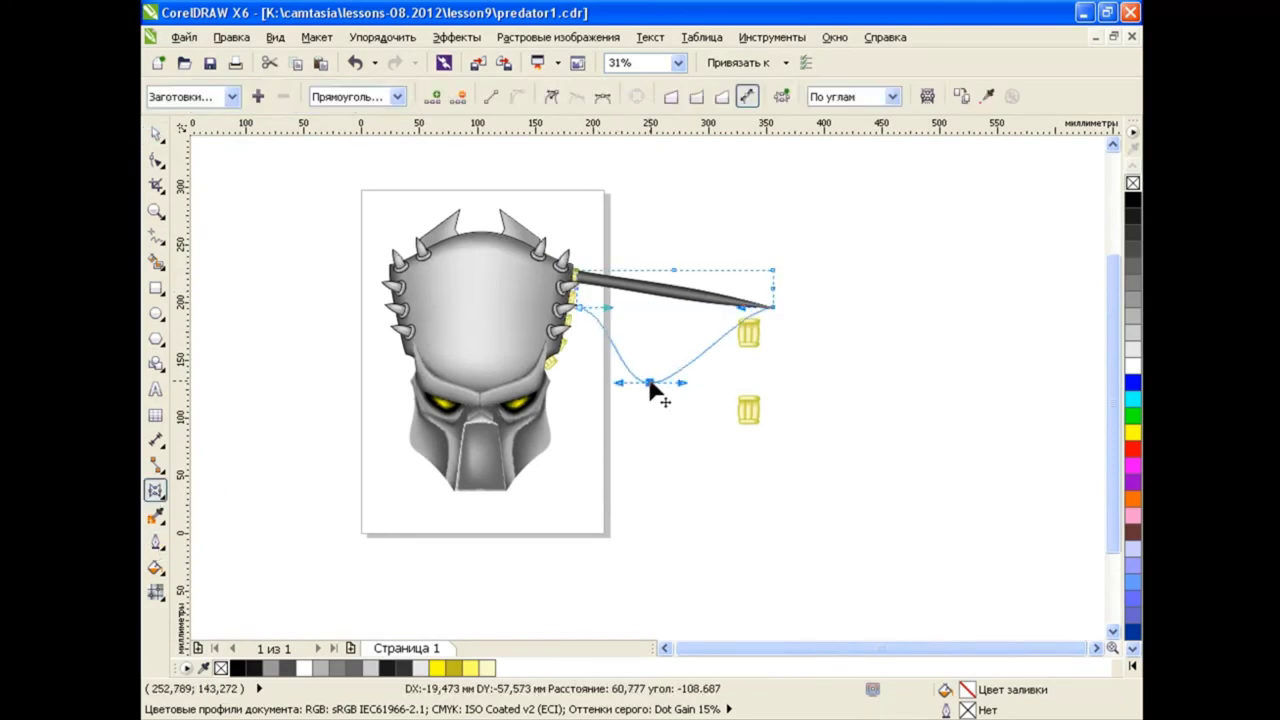
pyautogui.moveTo(657, 386)
pyautogui.mouseDown()
pyautogui.moveTo(771, 329)
pyautogui.moveTo(777, 291)
pyautogui.moveTo(677, 434)
pyautogui.moveTo(691, 443)
pyautogui.moveTo(636, 442)
pyautogui.mouseUp()
pyautogui.moveTo(723, 329); pyautogui.dragTo(650, 330)
pyautogui.moveTo(634, 444)
pyautogui.mouseDown()
pyautogui.moveTo(623, 486)
pyautogui.moveTo(588, 430)
pyautogui.mouseUp()
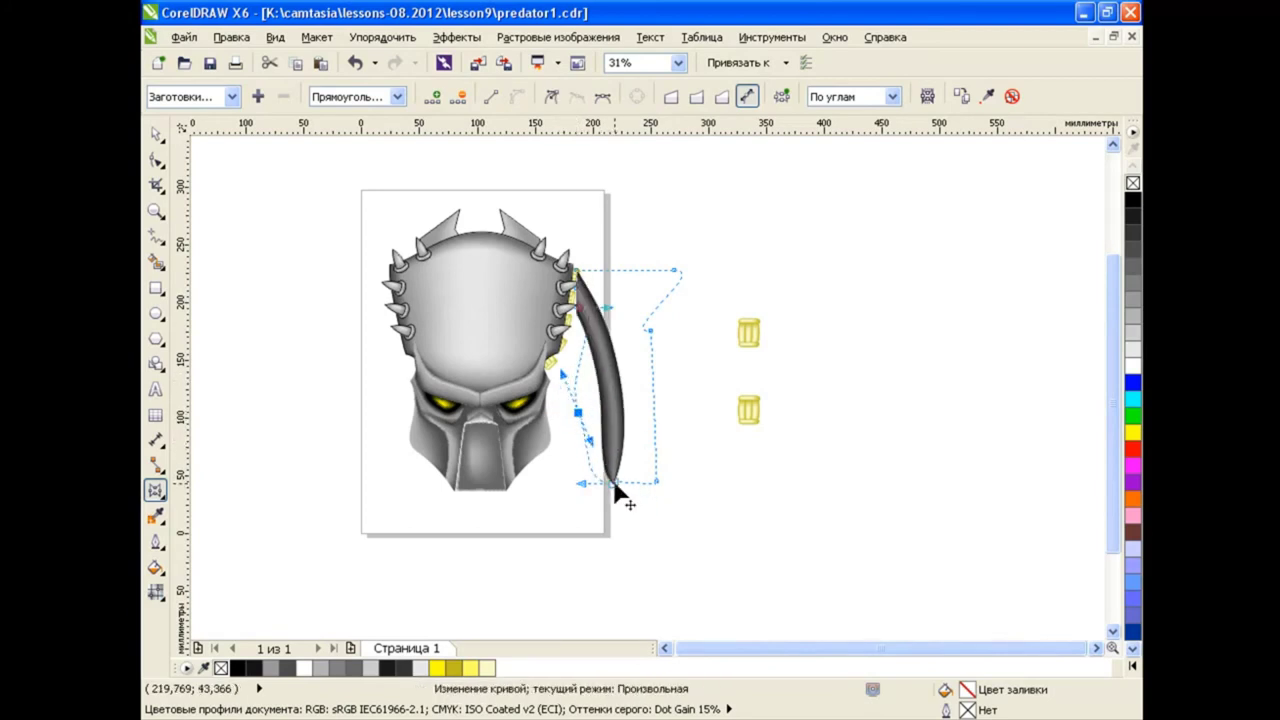
pyautogui.moveTo(657, 490); pyautogui.dragTo(690, 478)
pyautogui.moveTo(651, 349); pyautogui.dragTo(612, 366)
pyautogui.click(624, 388)
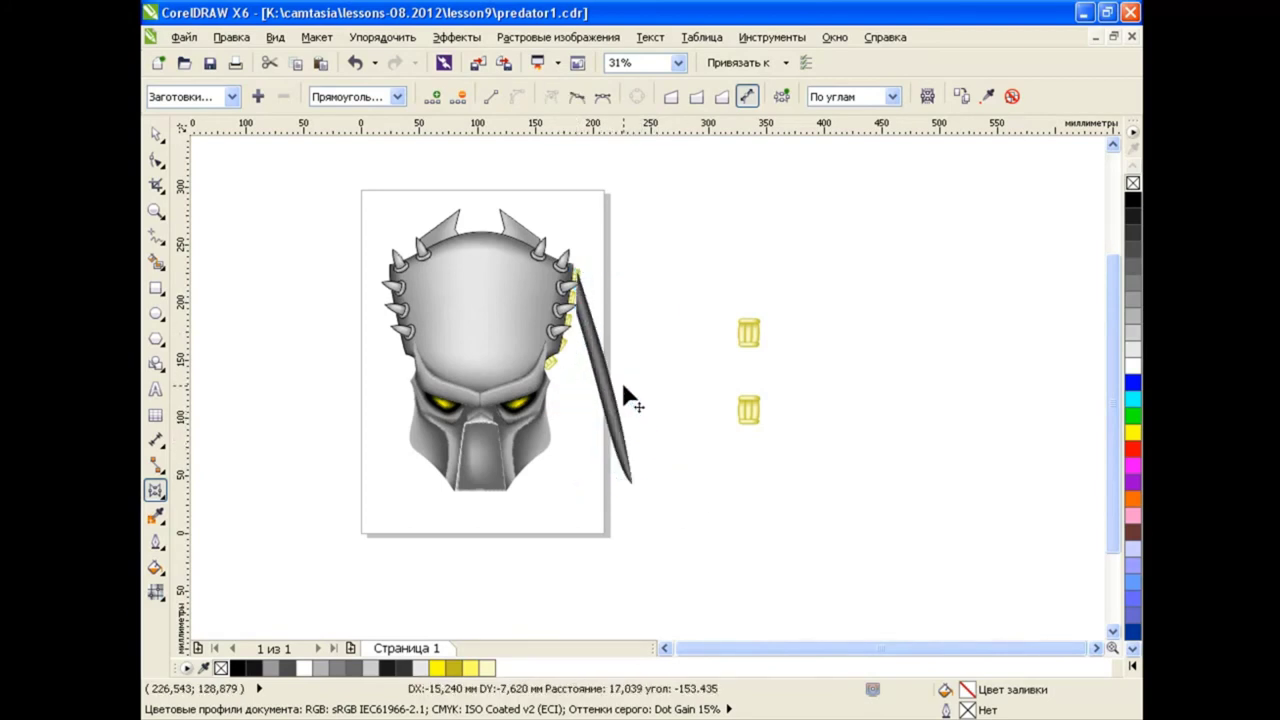
pyautogui.moveTo(675, 277); pyautogui.dragTo(606, 291)
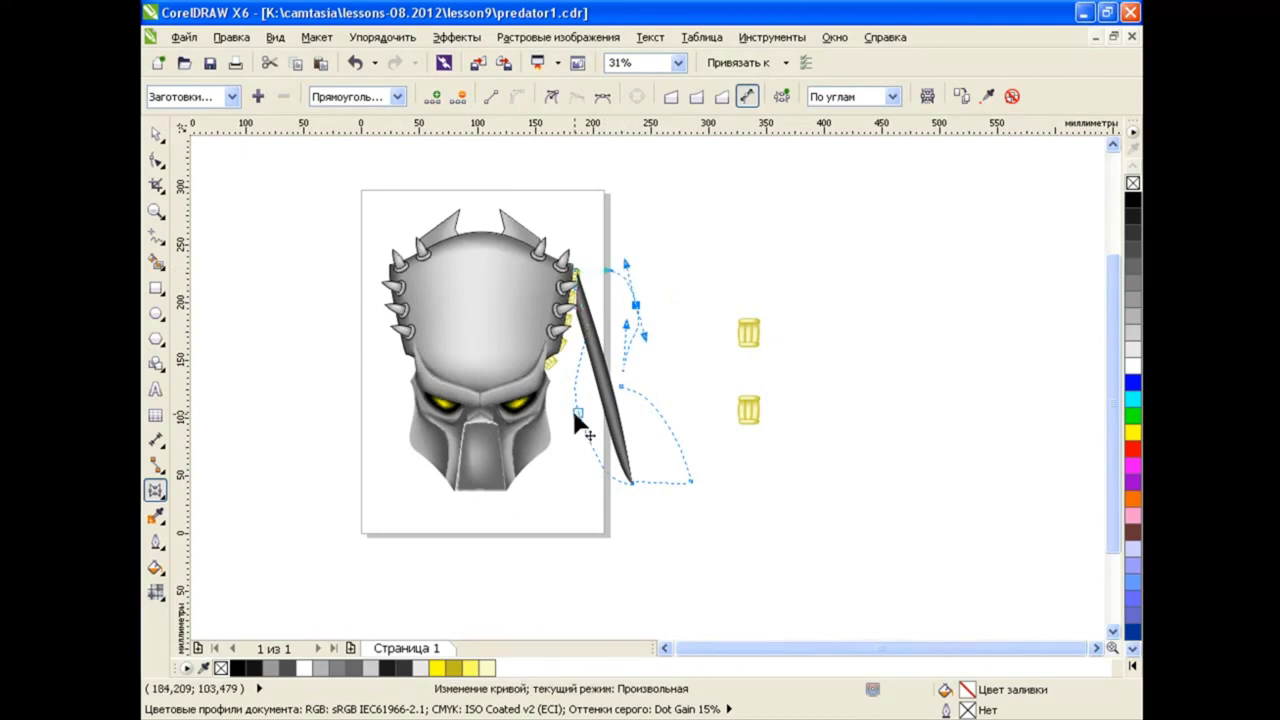
pyautogui.moveTo(577, 422); pyautogui.dragTo(659, 378)
pyautogui.moveTo(684, 482); pyautogui.dragTo(661, 480)
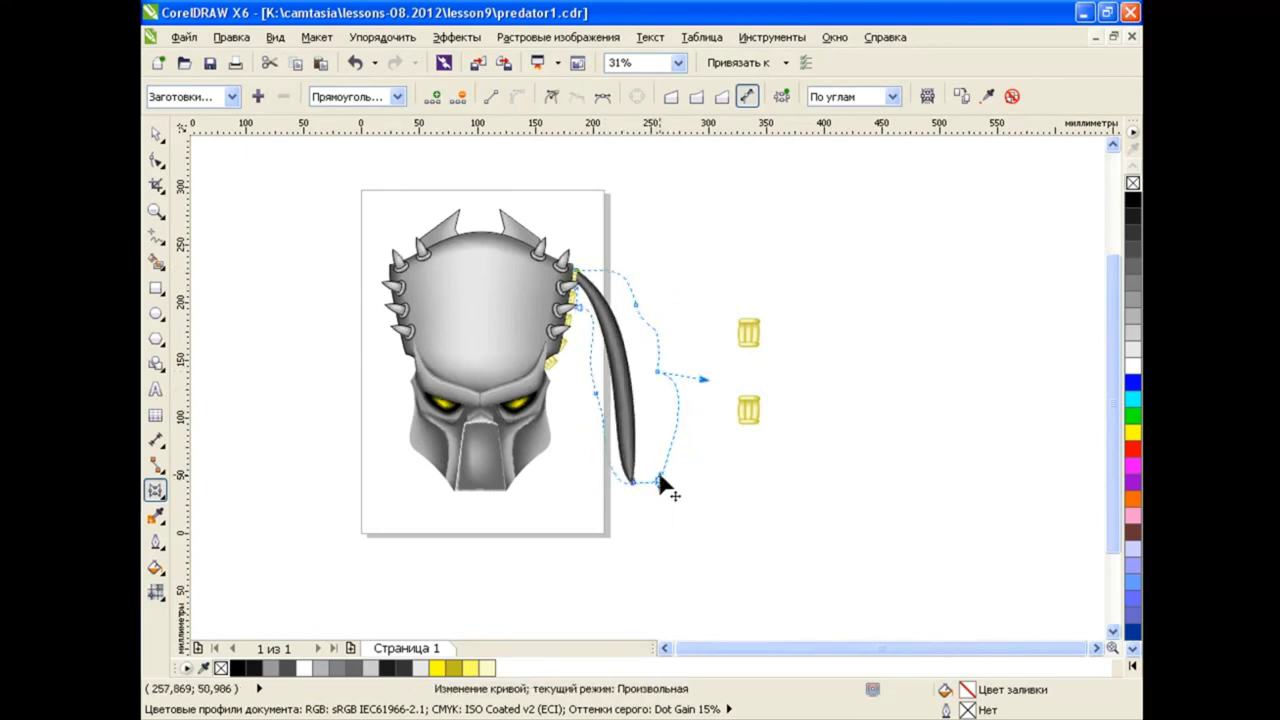
pyautogui.moveTo(657, 372); pyautogui.dragTo(641, 374)
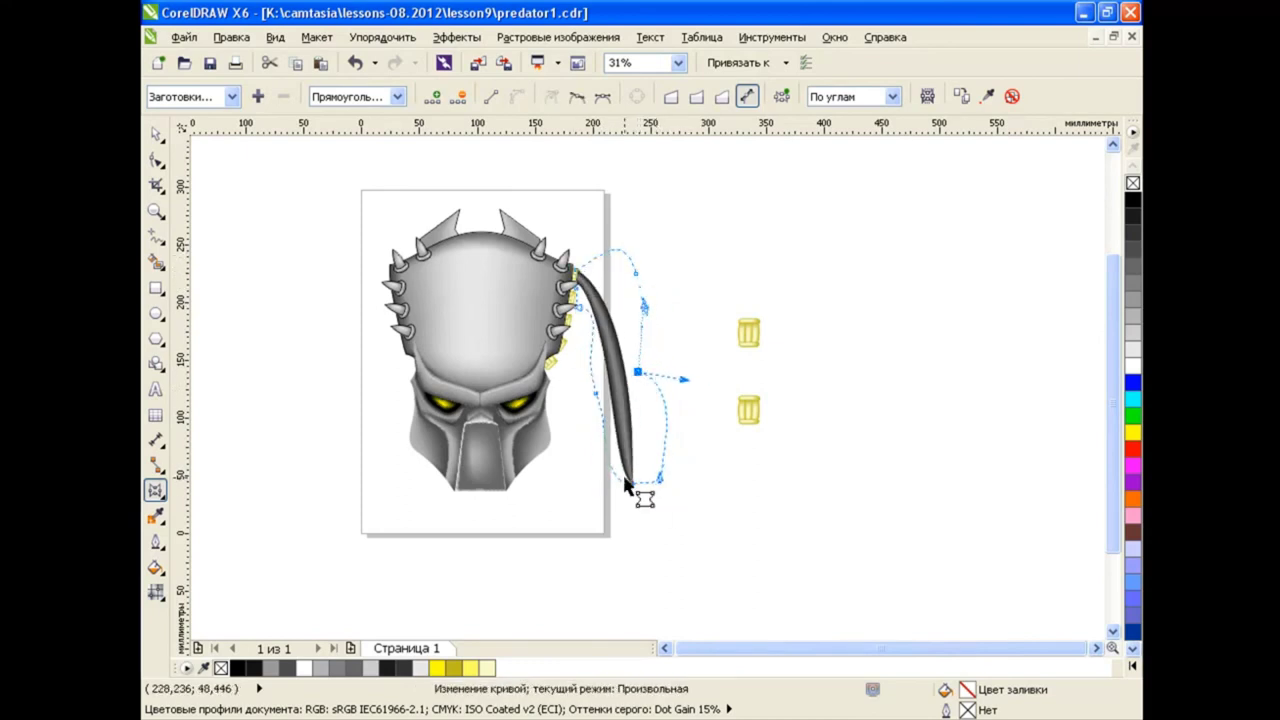
pyautogui.moveTo(632, 484); pyautogui.dragTo(614, 486)
# Refine the envelope so the dreadlock hangs down with its tip curved inward
pyautogui.scroll(1, 607, 484)
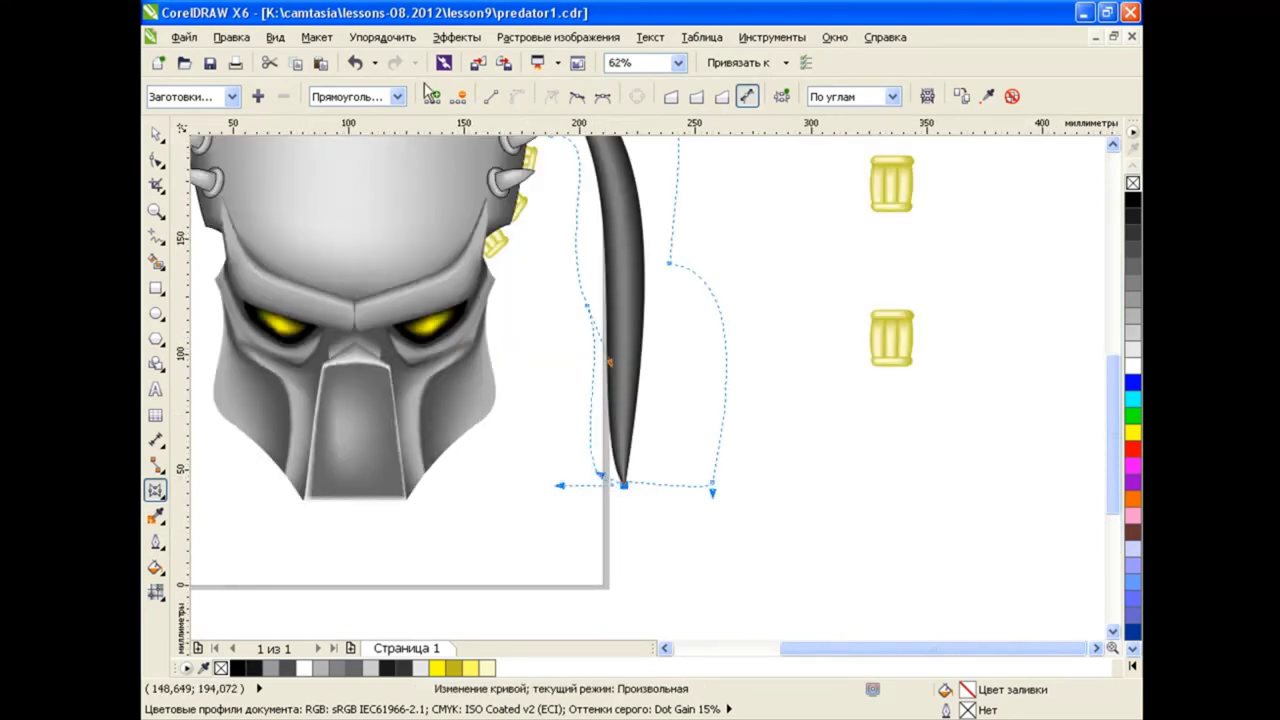
pyautogui.moveTo(623, 488); pyautogui.dragTo(571, 466)
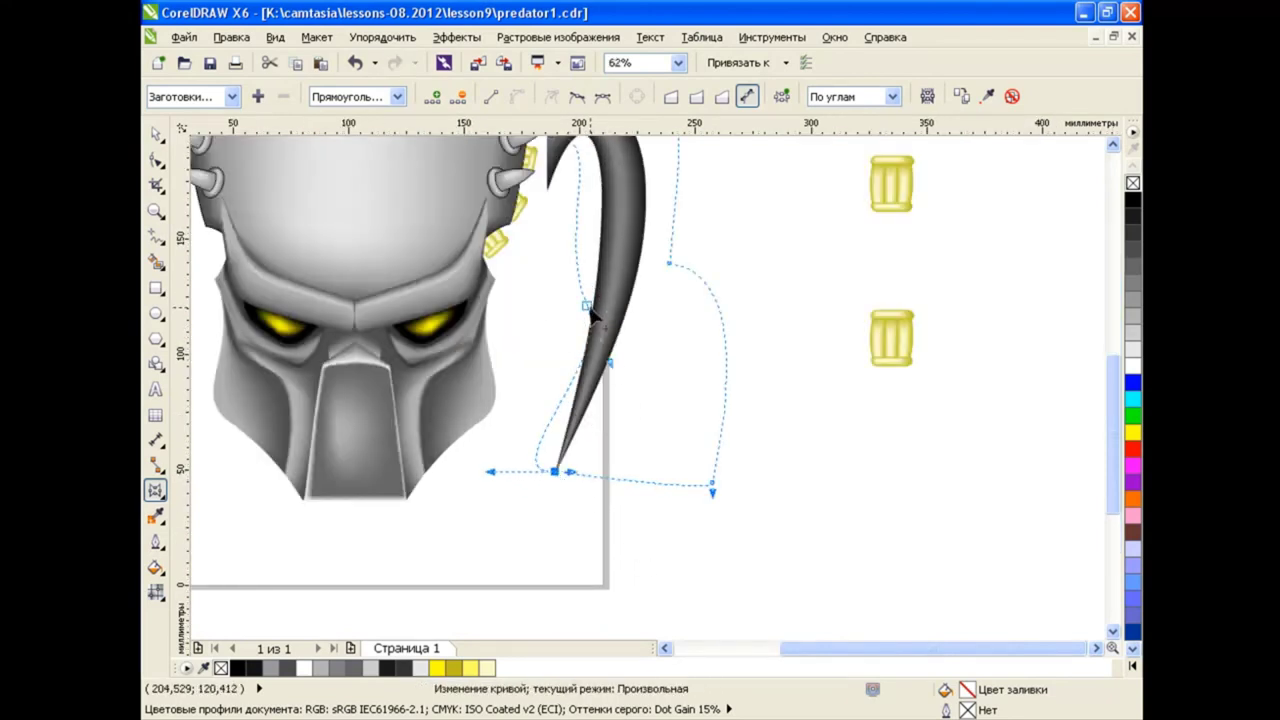
pyautogui.scroll(-1, 588, 333)
pyautogui.moveTo(575, 403)
pyautogui.mouseDown()
pyautogui.moveTo(588, 340)
pyautogui.moveTo(661, 333)
pyautogui.mouseUp()
pyautogui.moveTo(618, 207); pyautogui.dragTo(630, 188)
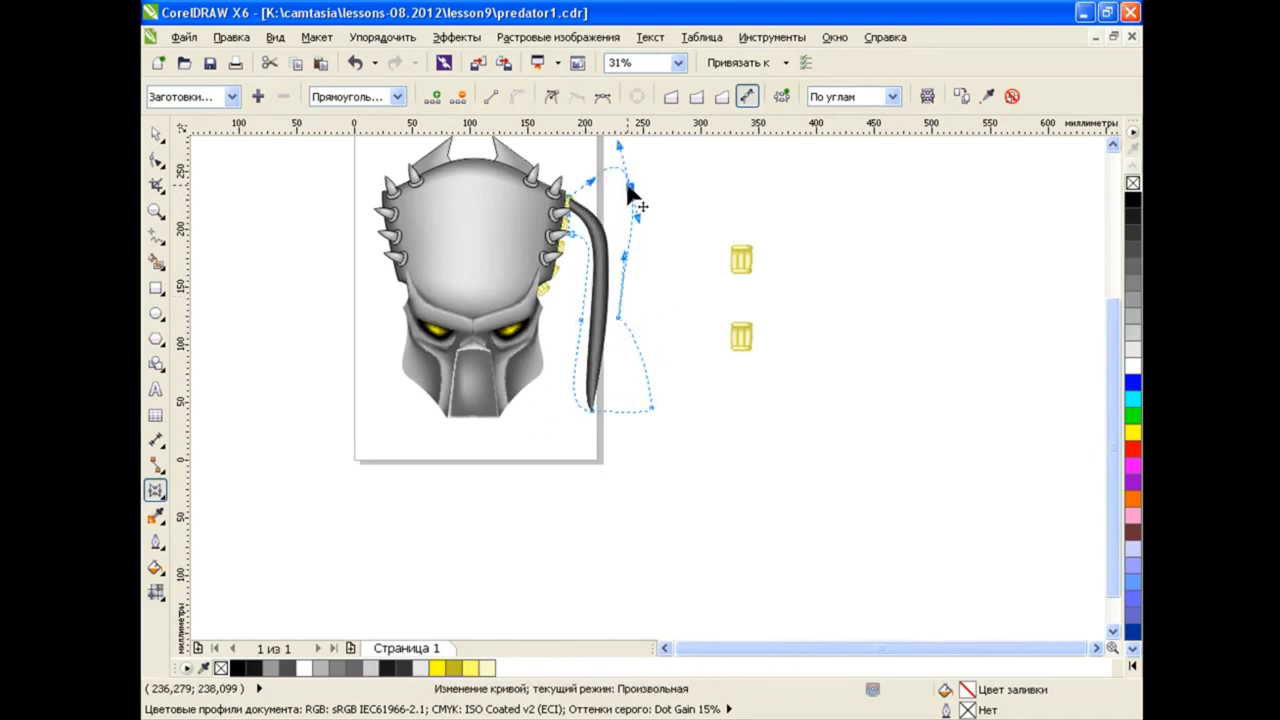
pyautogui.moveTo(670, 426); pyautogui.dragTo(686, 423)
pyautogui.hotkey('ctrl', 'z')
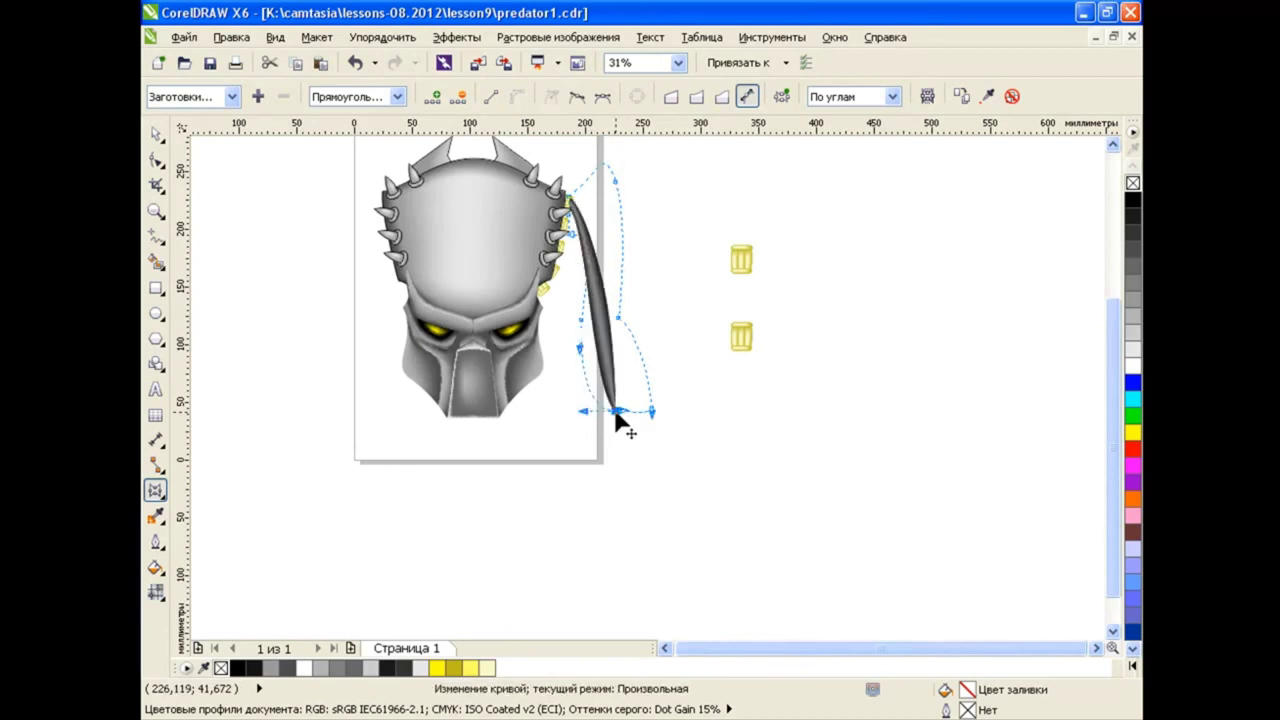
pyautogui.moveTo(600, 423)
pyautogui.mouseDown()
pyautogui.moveTo(585, 290)
pyautogui.moveTo(596, 245)
pyautogui.mouseUp()
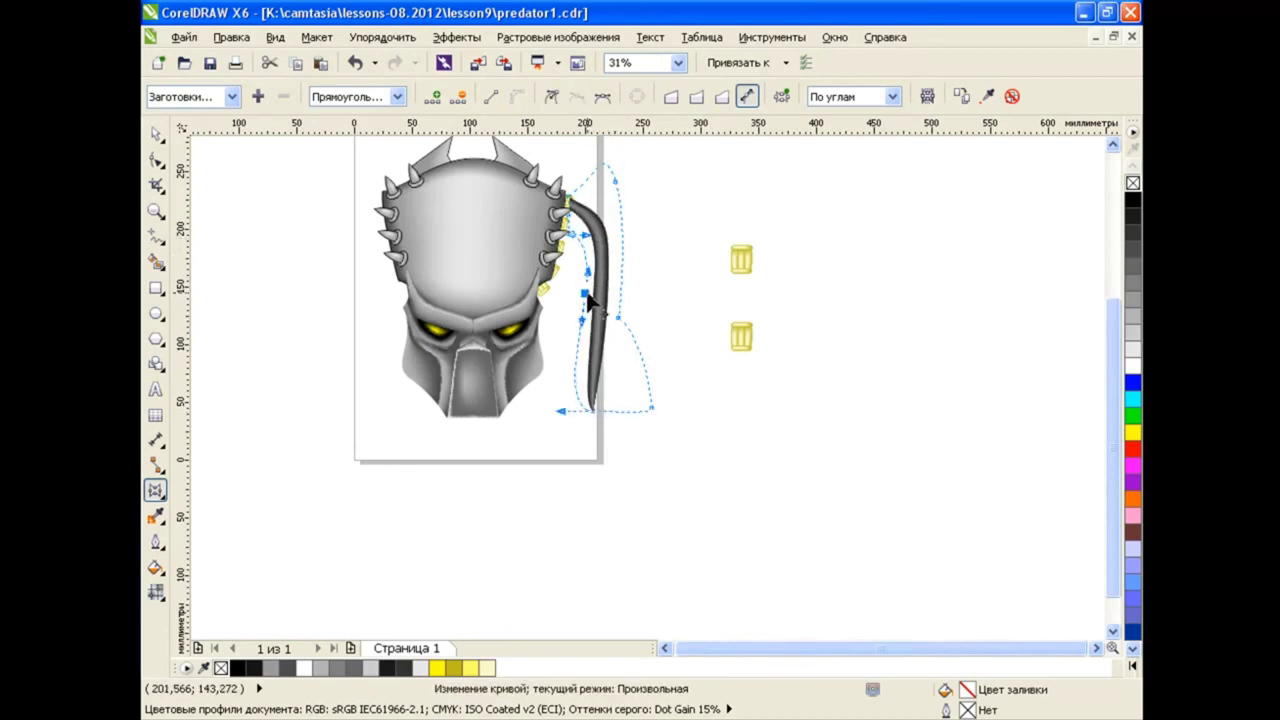
pyautogui.hotkey('ctrl', 'z')
pyautogui.hotkey('ctrl', 'z')
pyautogui.hotkey('ctrl', 'z')
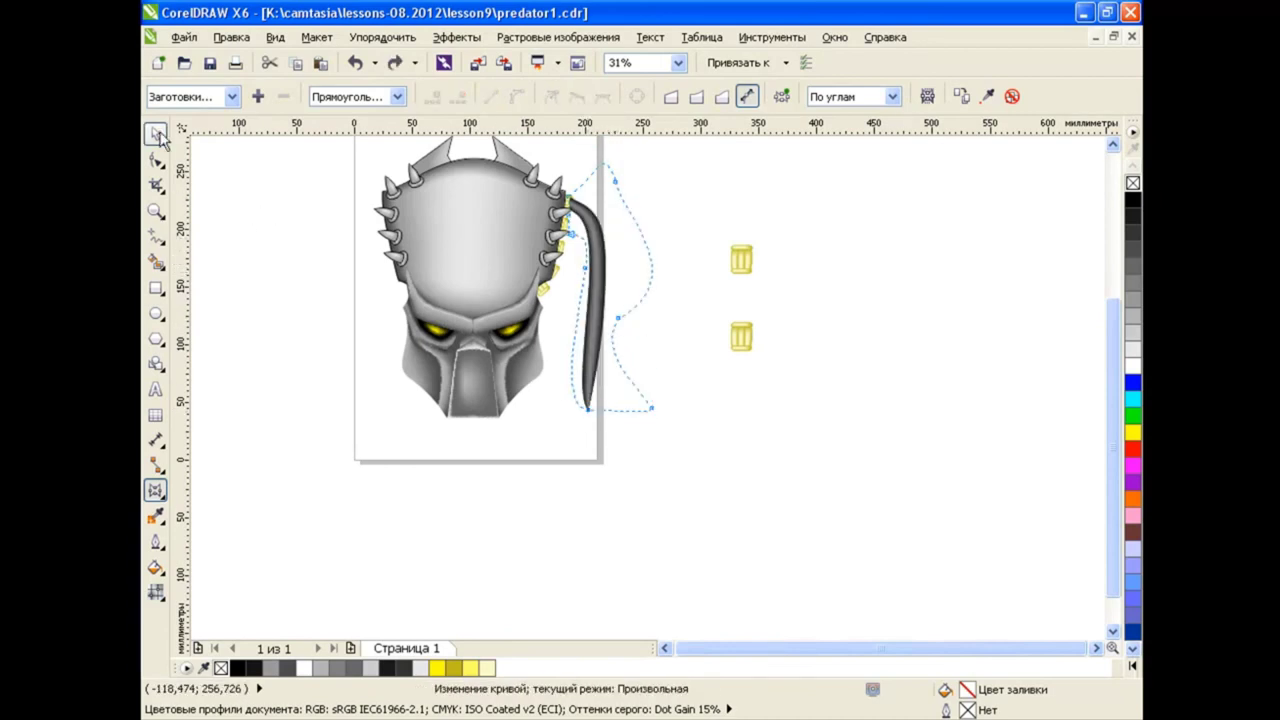
# Place gold bands at the dreadlock's top and midway down the shaft
pyautogui.click(158, 137)
pyautogui.scroll(2, 539, 230)
pyautogui.moveTo(943, 290)
pyautogui.mouseDown()
pyautogui.moveTo(716, 236)
pyautogui.moveTo(740, 260)
pyautogui.moveTo(645, 213)
pyautogui.moveTo(675, 249)
pyautogui.mouseUp()
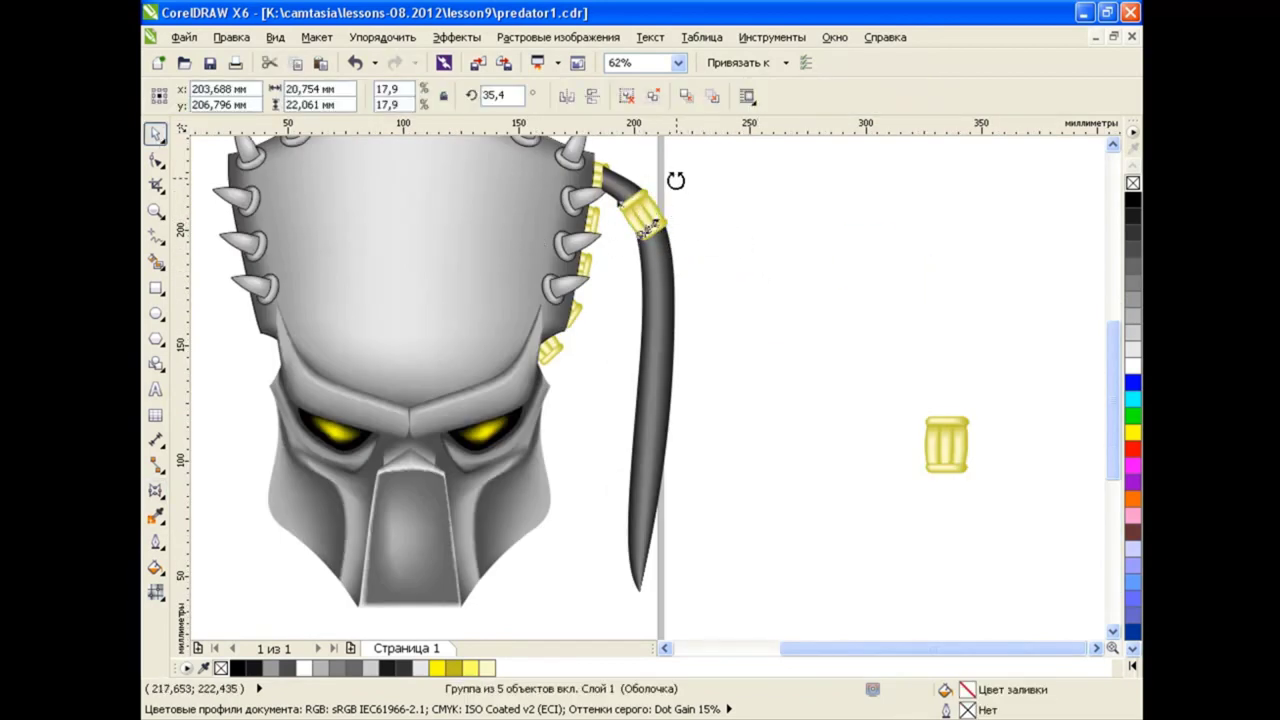
pyautogui.moveTo(946, 444)
pyautogui.mouseDown()
pyautogui.moveTo(661, 384)
pyautogui.moveTo(680, 352)
pyautogui.mouseUp()
pyautogui.click(628, 414)
pyautogui.click(648, 228)
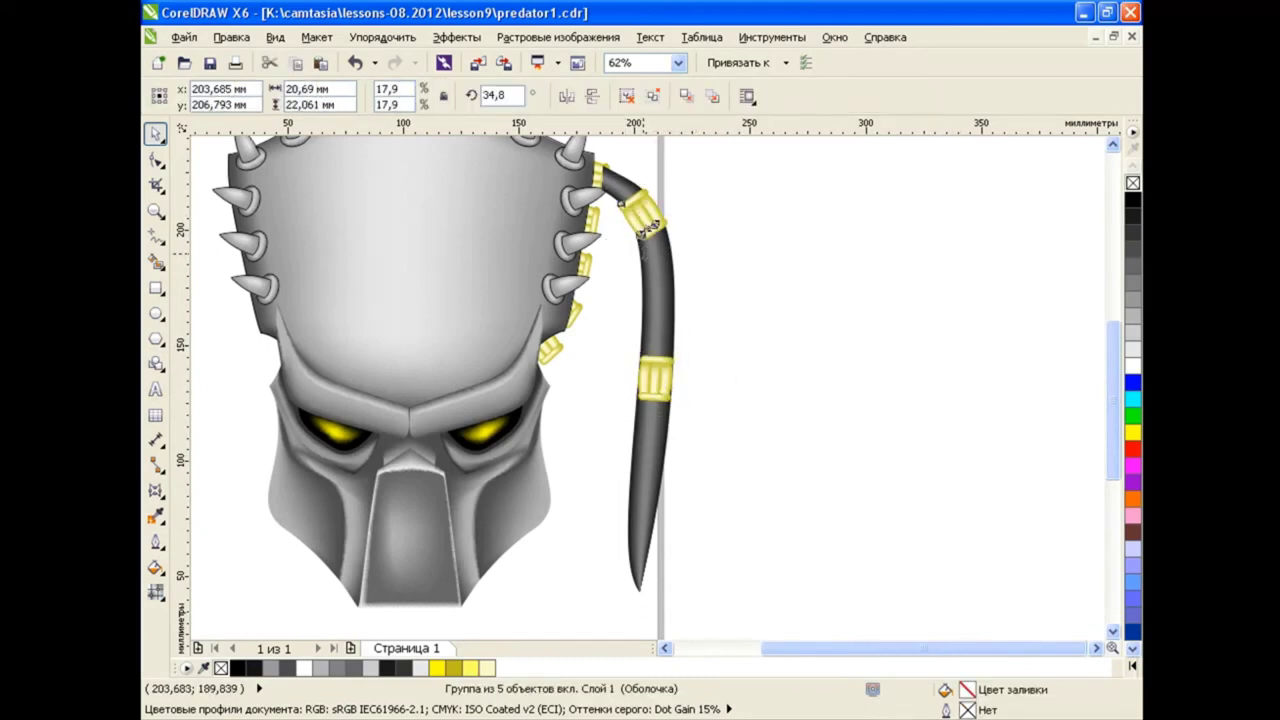
pyautogui.click(655, 378)
pyautogui.moveTo(638, 400); pyautogui.dragTo(632, 428)
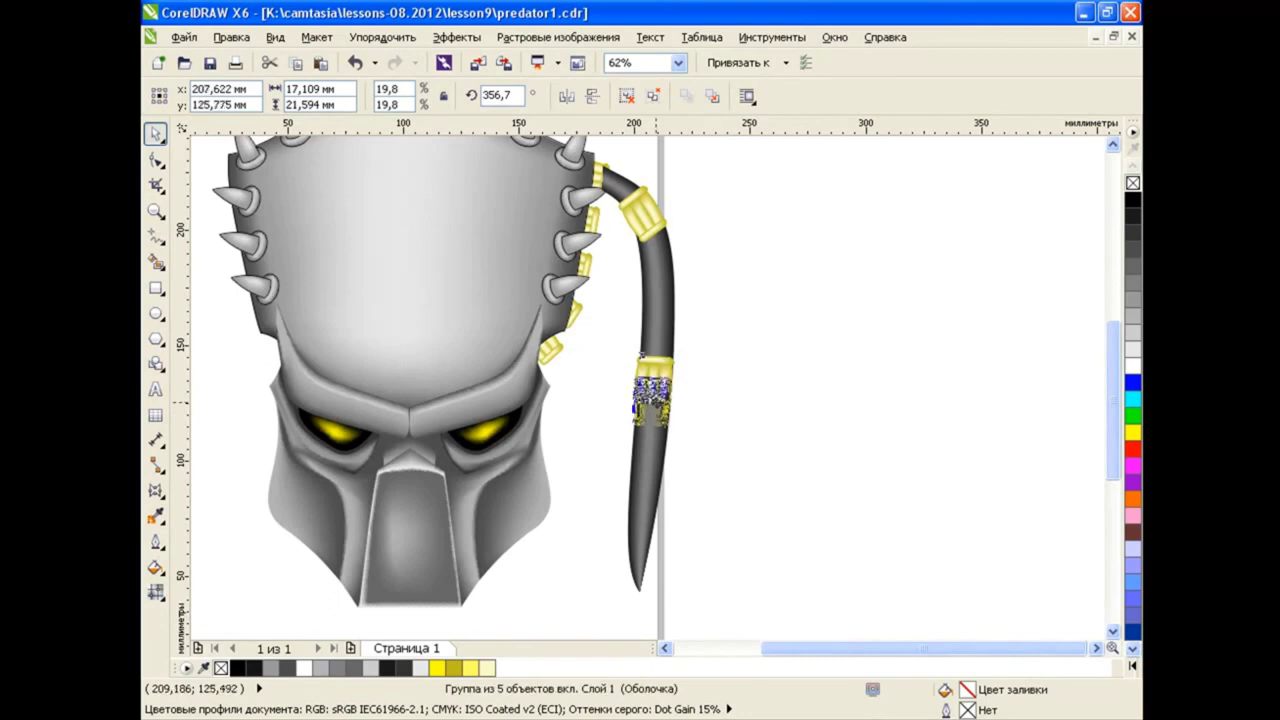
# Select both bands on the dreadlock and group them with Ctrl+G
pyautogui.click(713, 300)
pyautogui.scroll(-1, 713, 300)
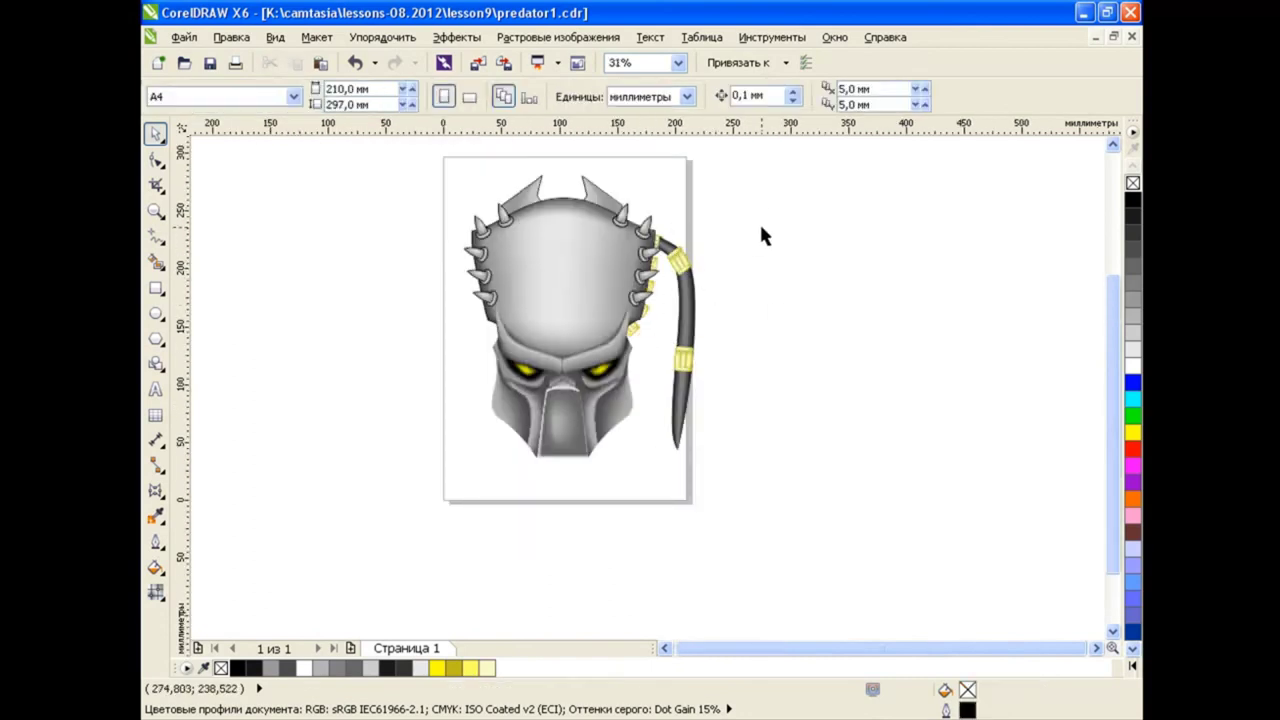
pyautogui.moveTo(759, 221); pyautogui.dragTo(660, 400)
pyautogui.hotkey('ctrl', 'g')
pyautogui.scroll(1, 731, 263)
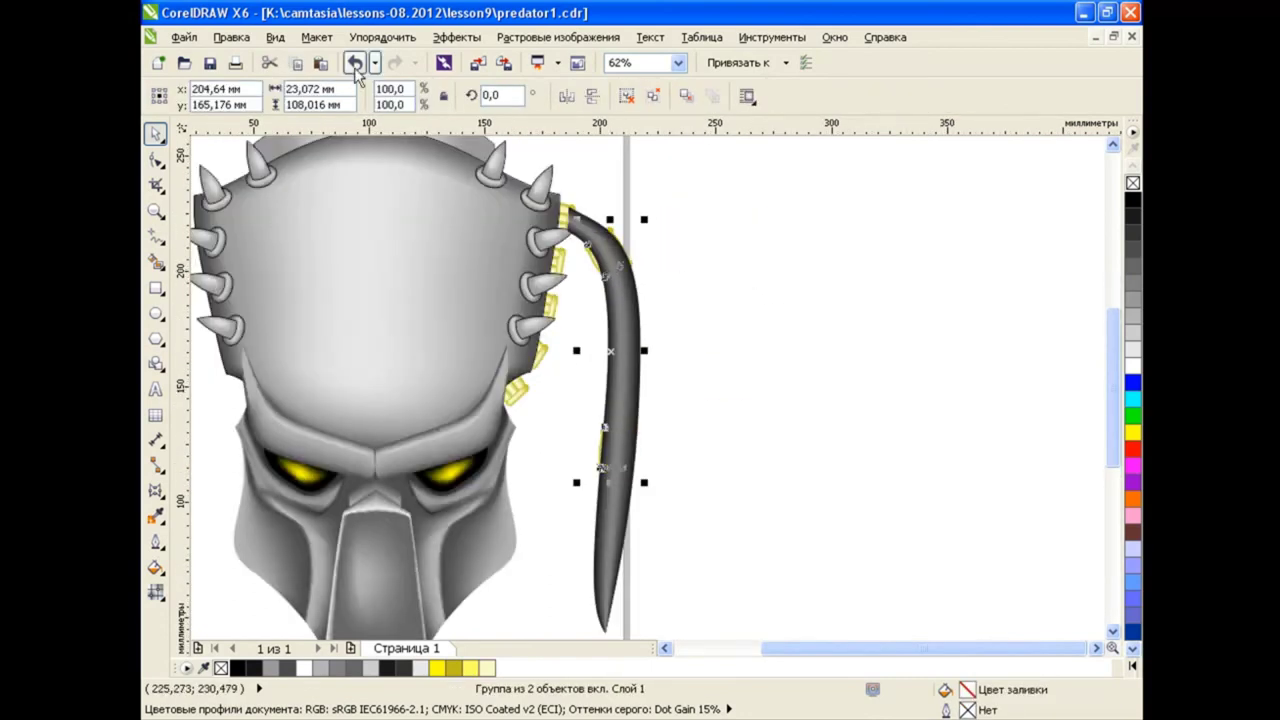
# Fan two copies of the banded dreadlock along the head's right side
pyautogui.click(618, 264)
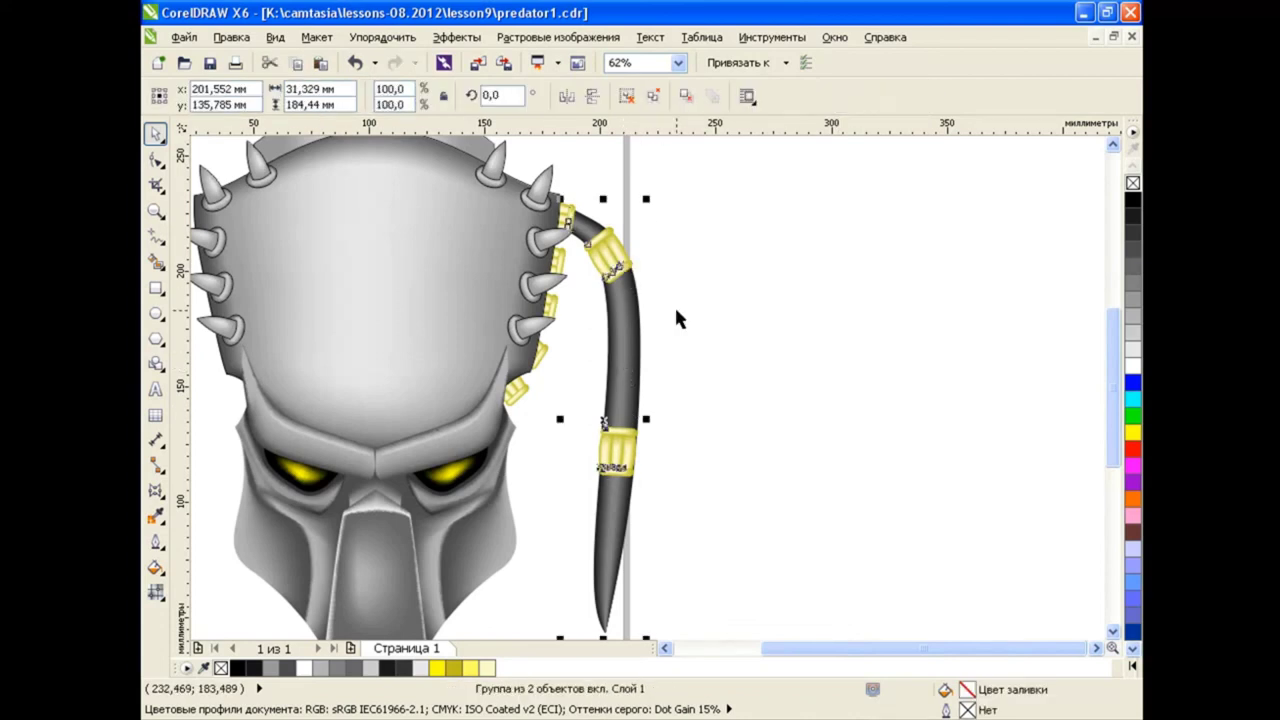
pyautogui.moveTo(618, 264); pyautogui.dragTo(655, 345)
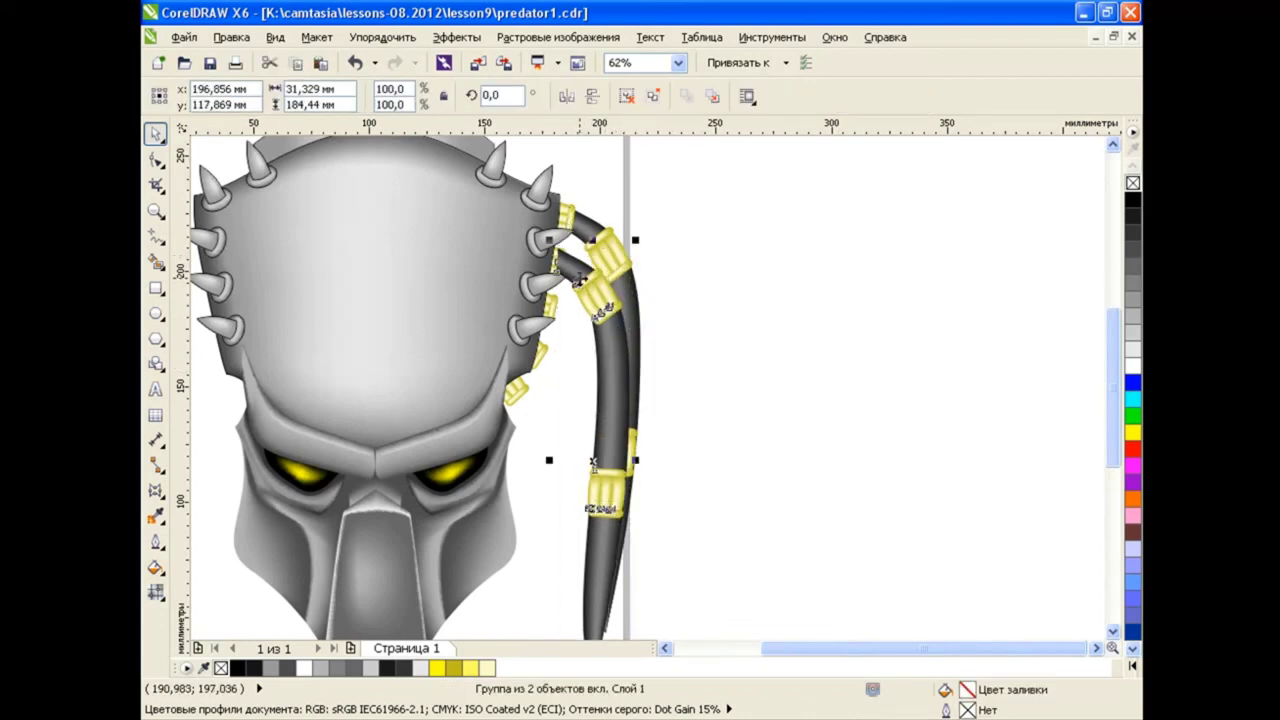
pyautogui.click(658, 314)
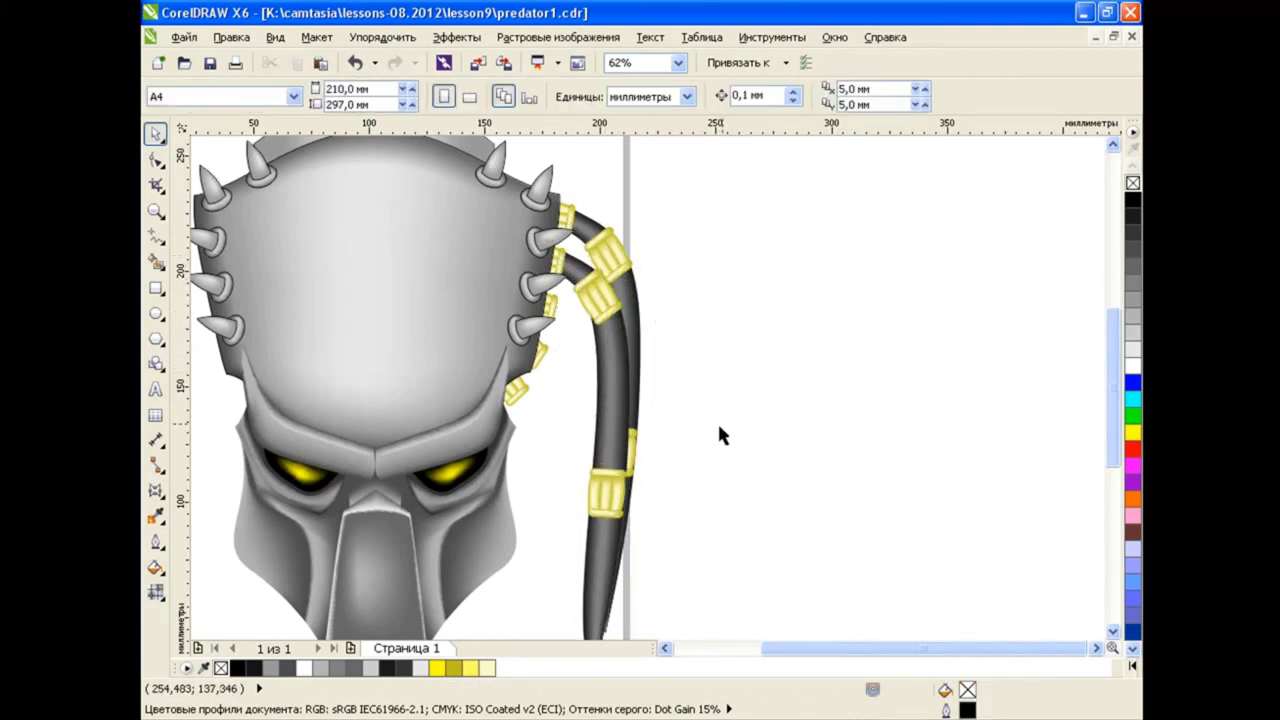
pyautogui.scroll(-1, 700, 440)
pyautogui.scroll(1, 682, 428)
pyautogui.moveTo(597, 428); pyautogui.dragTo(640, 420)
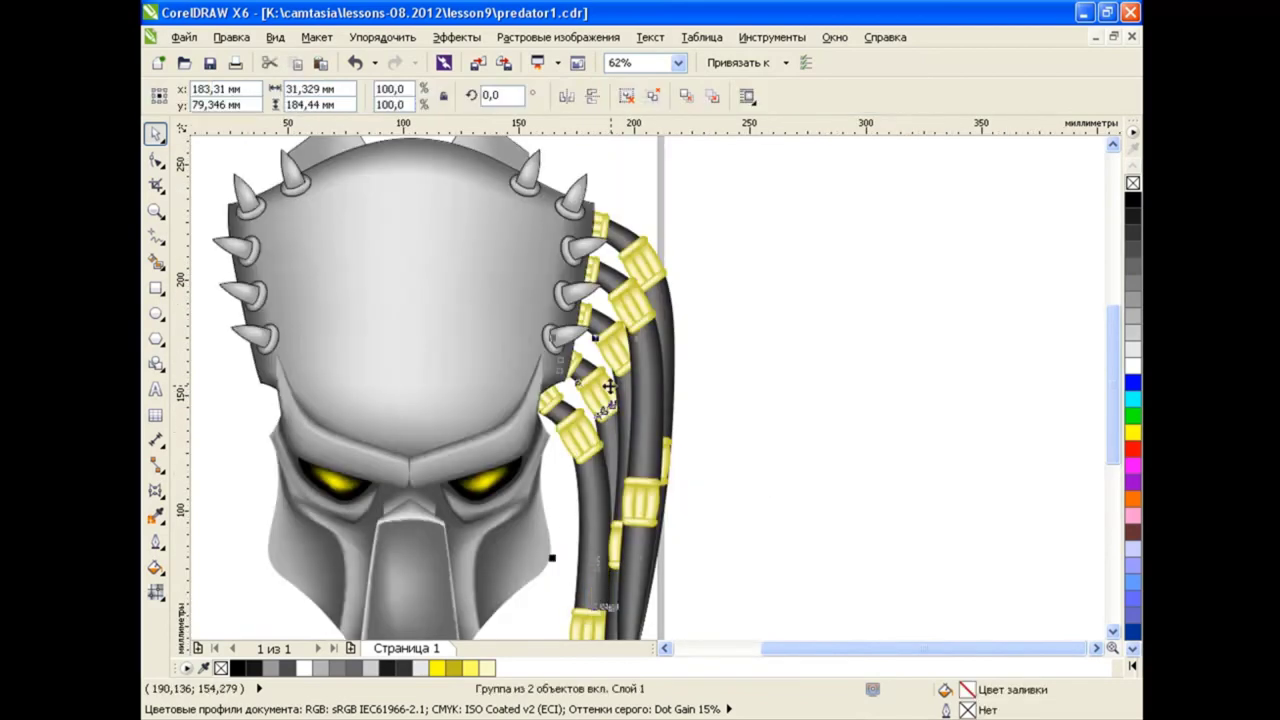
pyautogui.click(720, 366)
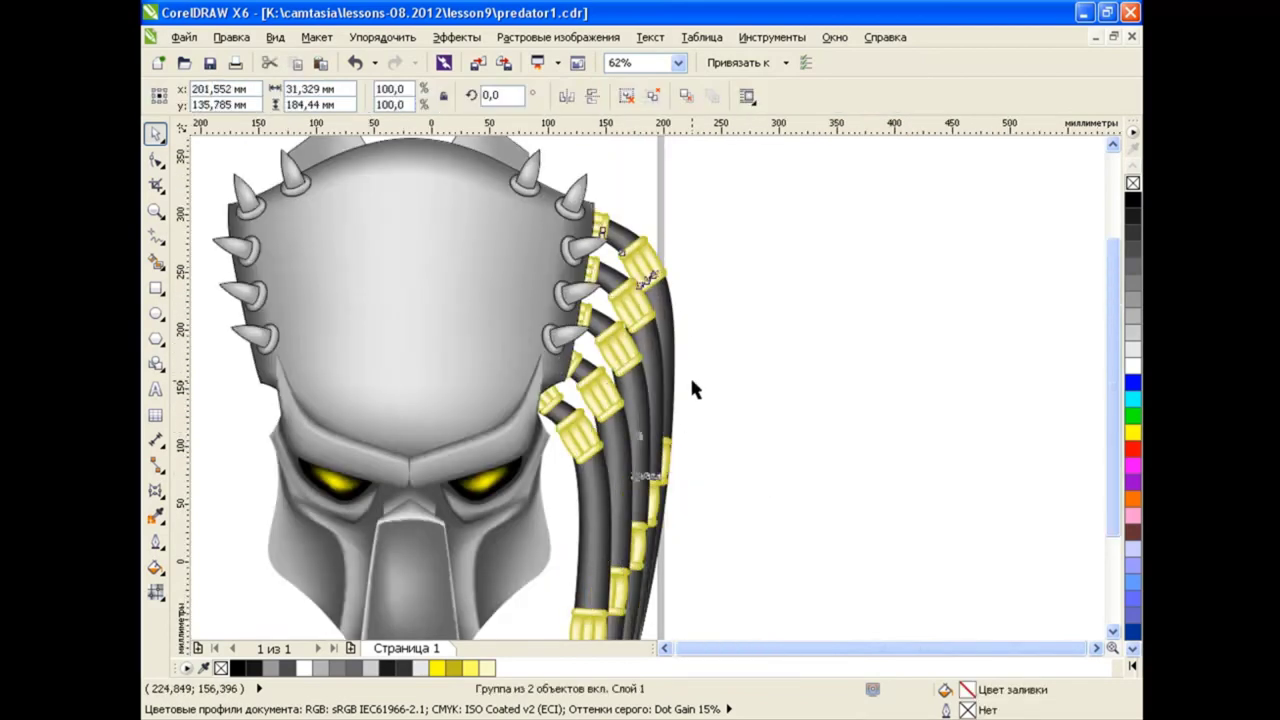
pyautogui.scroll(-1, 691, 386)
# Group the right-side dreadlocks, then paste a horizontally mirrored copy on the head's left side
pyautogui.moveTo(583, 548); pyautogui.dragTo(583, 548)
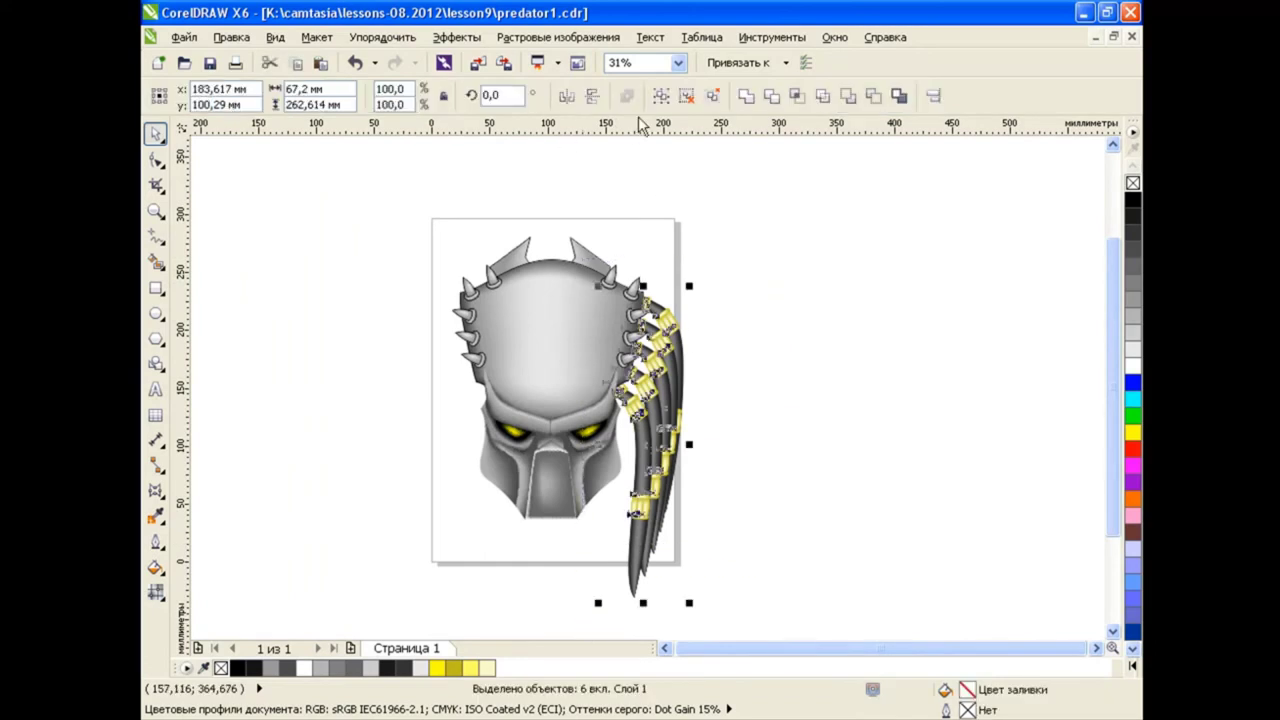
pyautogui.hotkey('ctrl', 'g')
pyautogui.hotkey('ctrl', 'c')
pyautogui.hotkey('ctrl', 'v')
pyautogui.click(566, 95)
pyautogui.moveTo(650, 378); pyautogui.dragTo(454, 378)
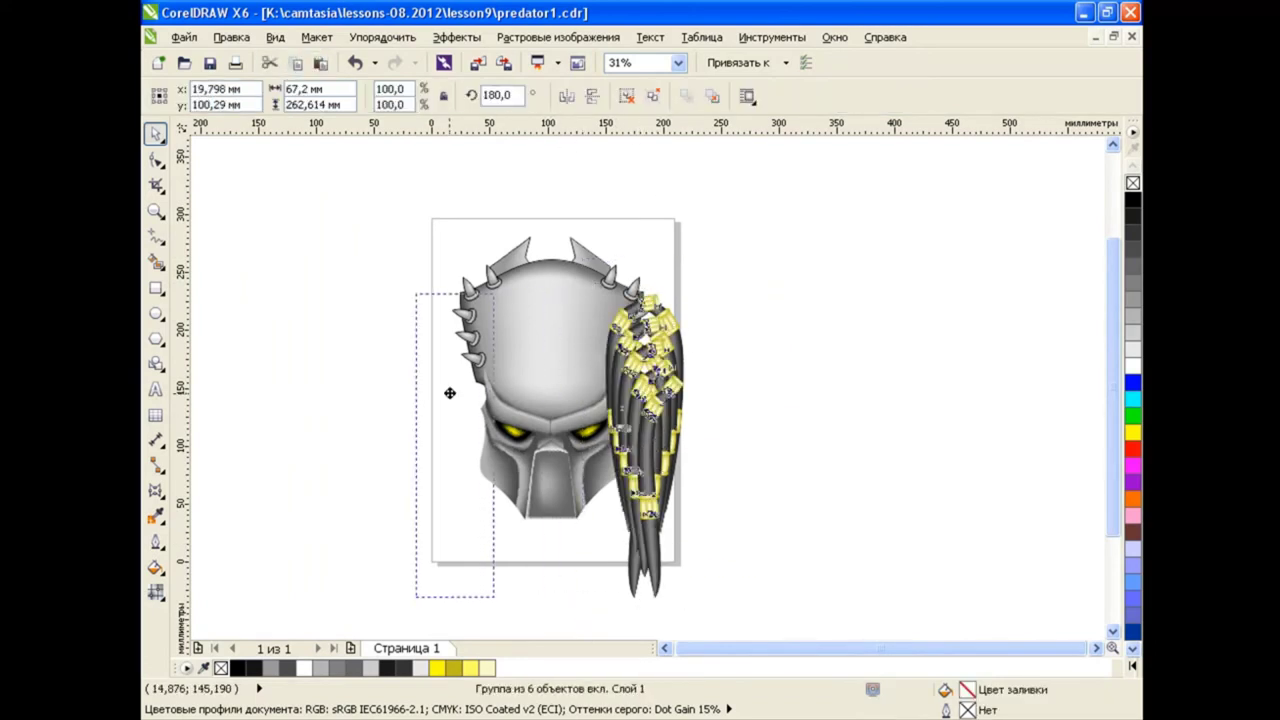
pyautogui.click(771, 391)
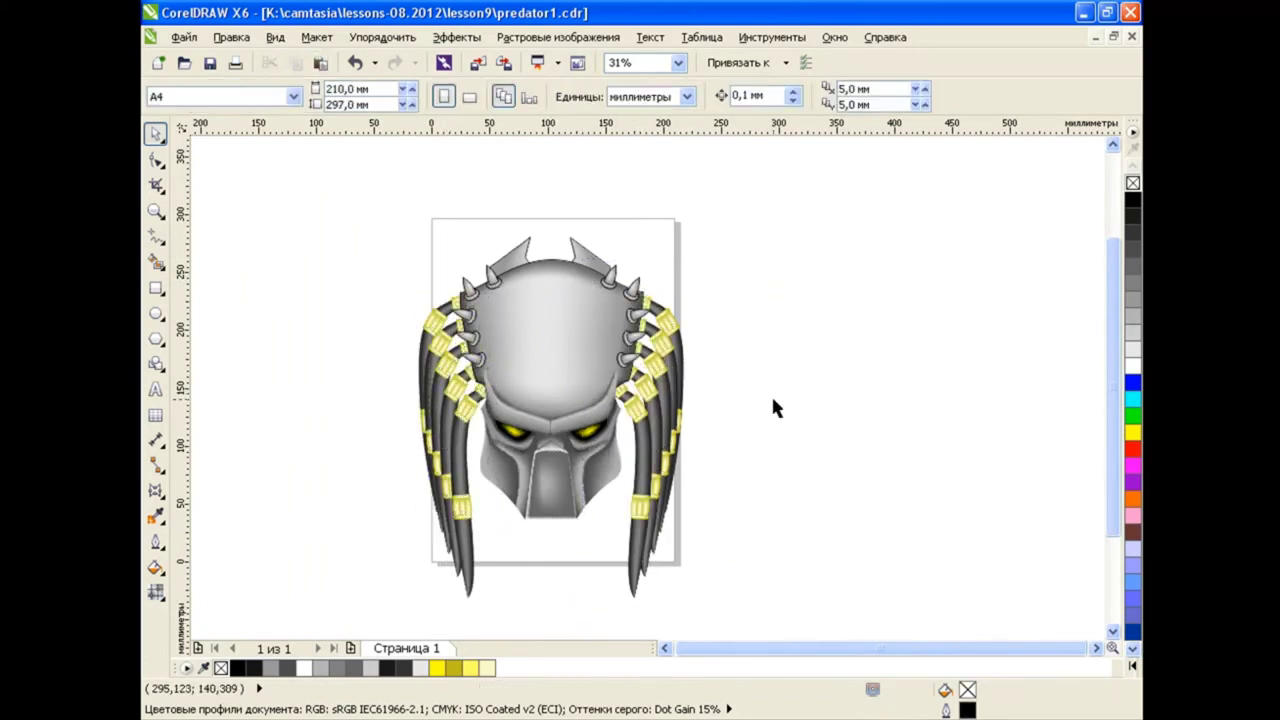
pyautogui.click(664, 649)
pyautogui.scroll(-2, 1107, 422)
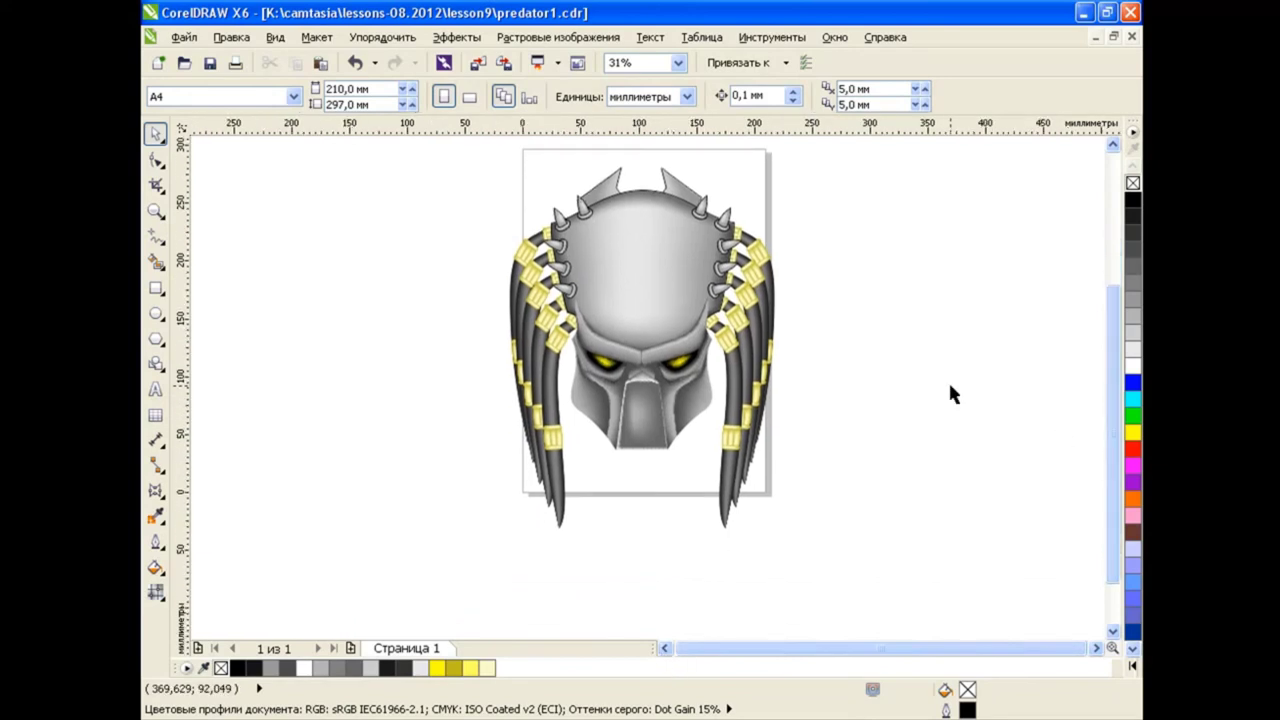